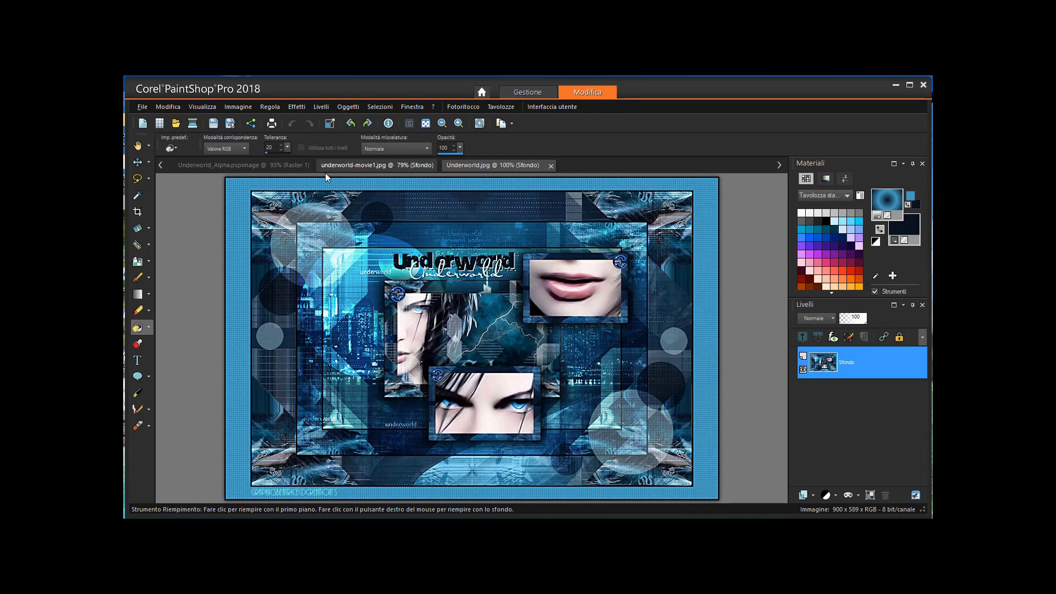
Close the Underworld.jpg image and switch to the Underworld_Alpha.pspimage document.
click(551, 166)
click(257, 167)
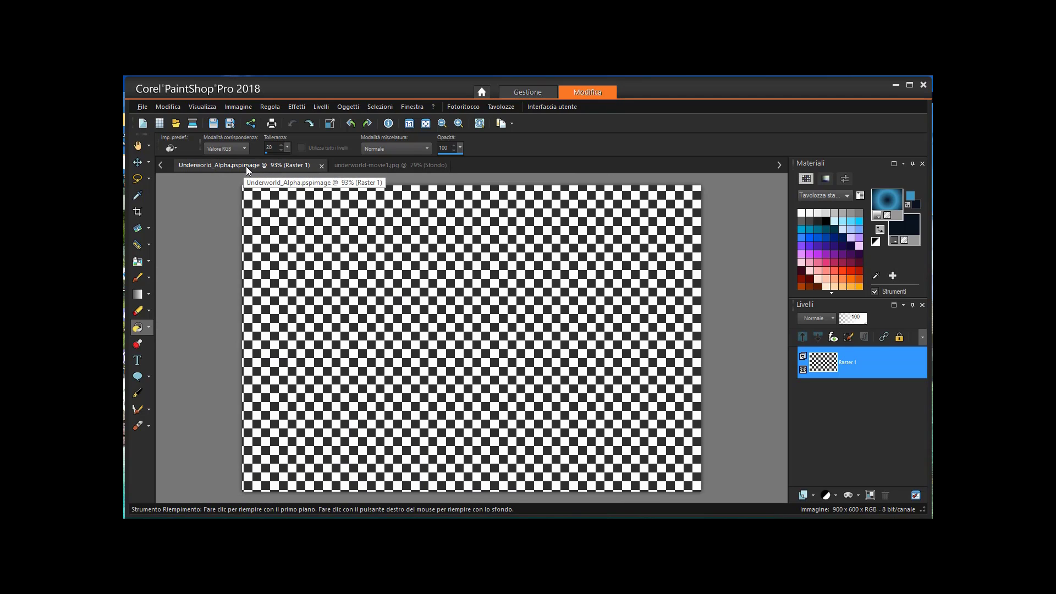
Examine the settings for loading a selection from disk without loading one.
click(389, 108)
mouse_move(405, 251)
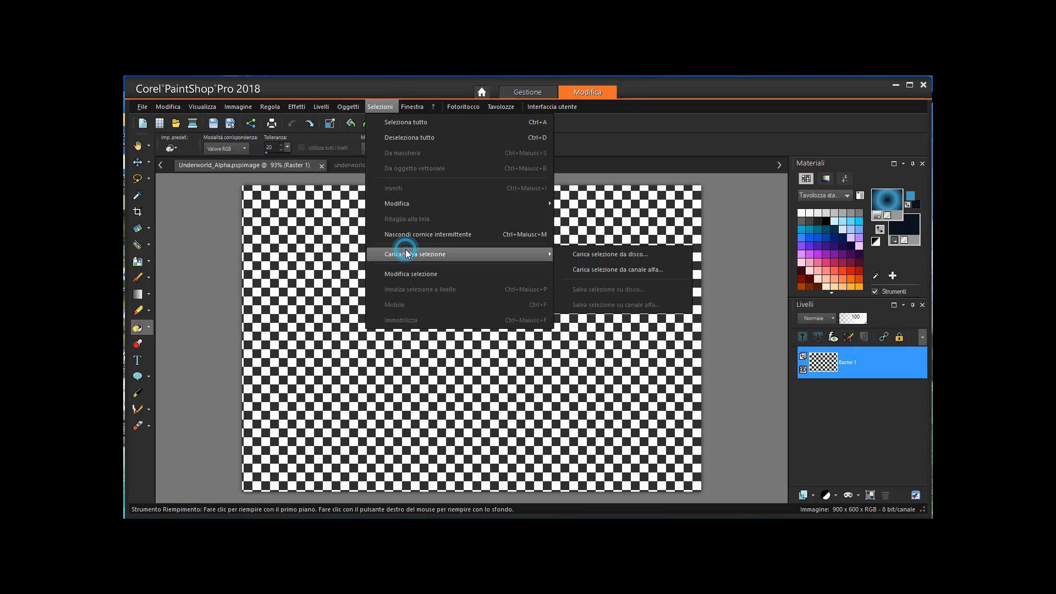
click(582, 252)
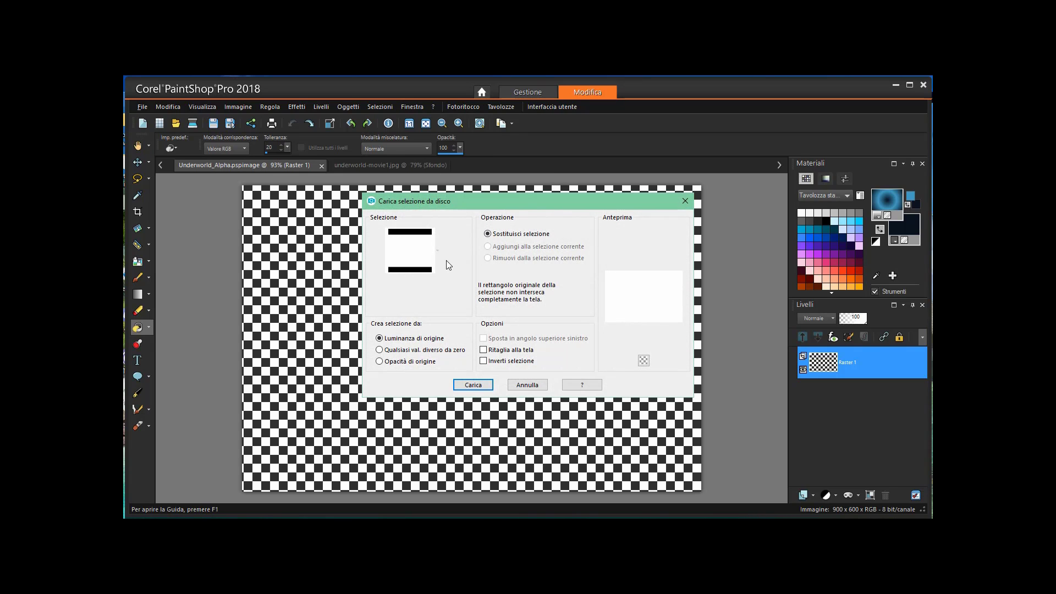
click(683, 202)
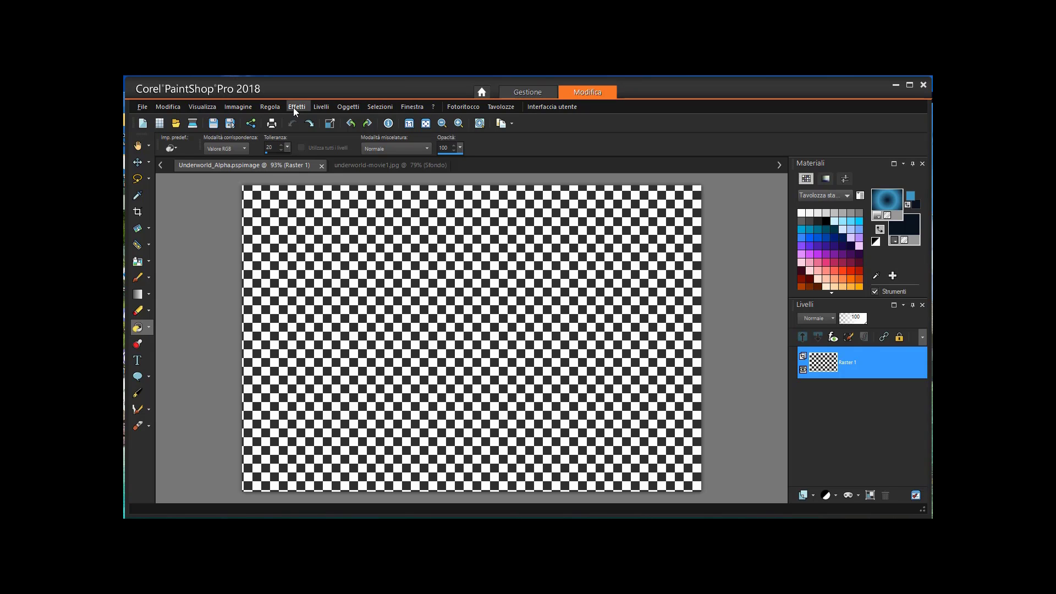
Preview the stored alpha channel selections Selection_Underworld_2 and Selection_Underworld_3 without loading either.
click(381, 108)
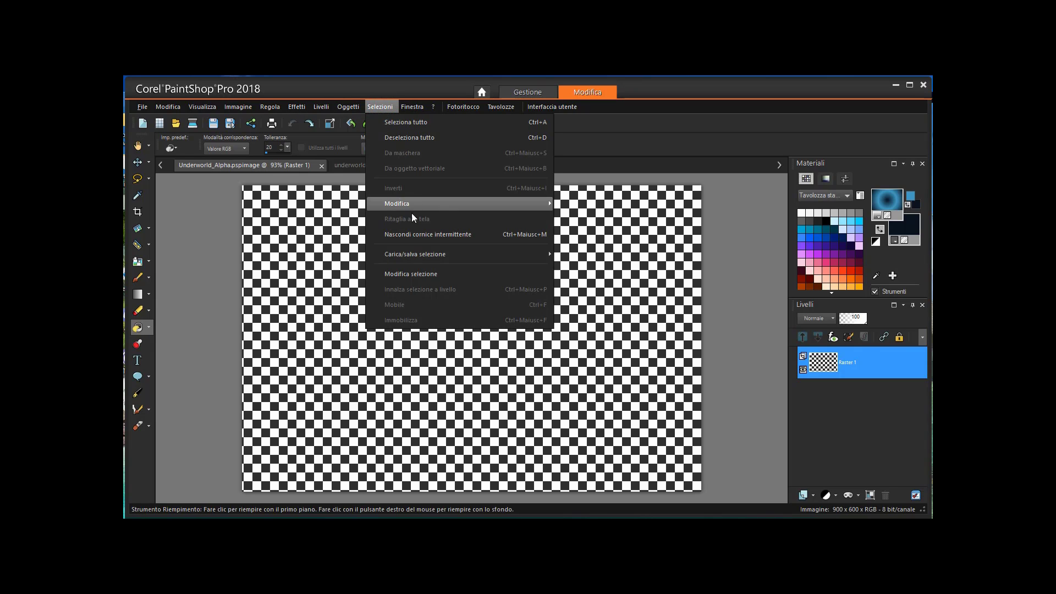
mouse_move(424, 256)
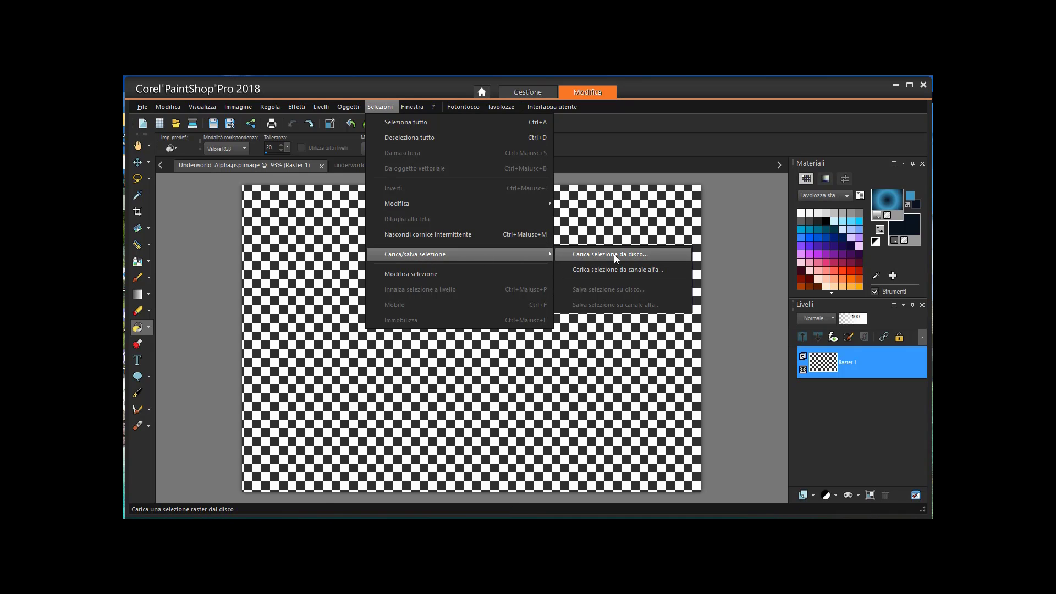
click(613, 270)
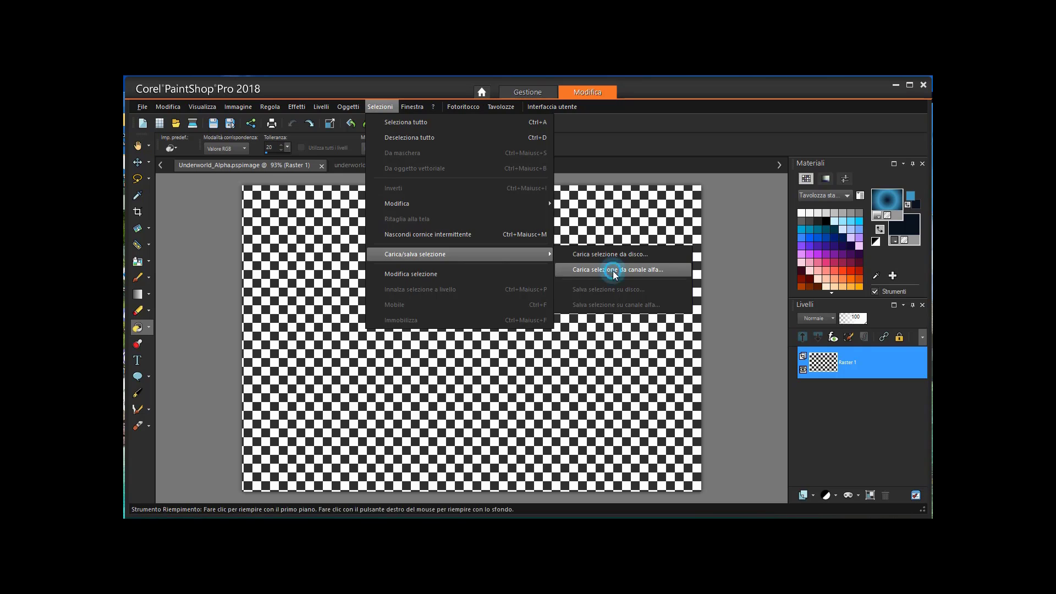
click(435, 299)
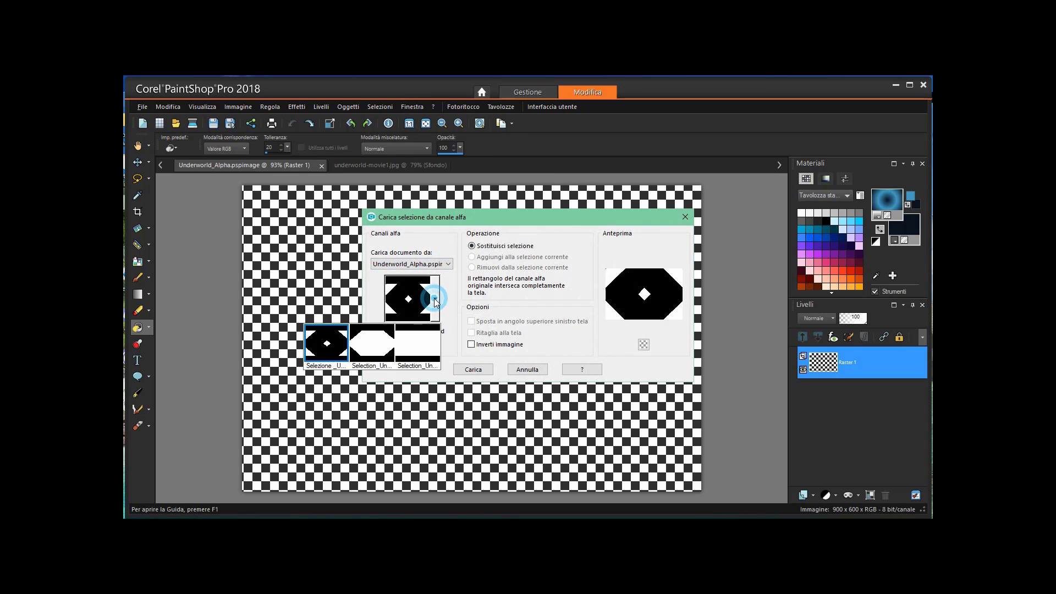
click(371, 351)
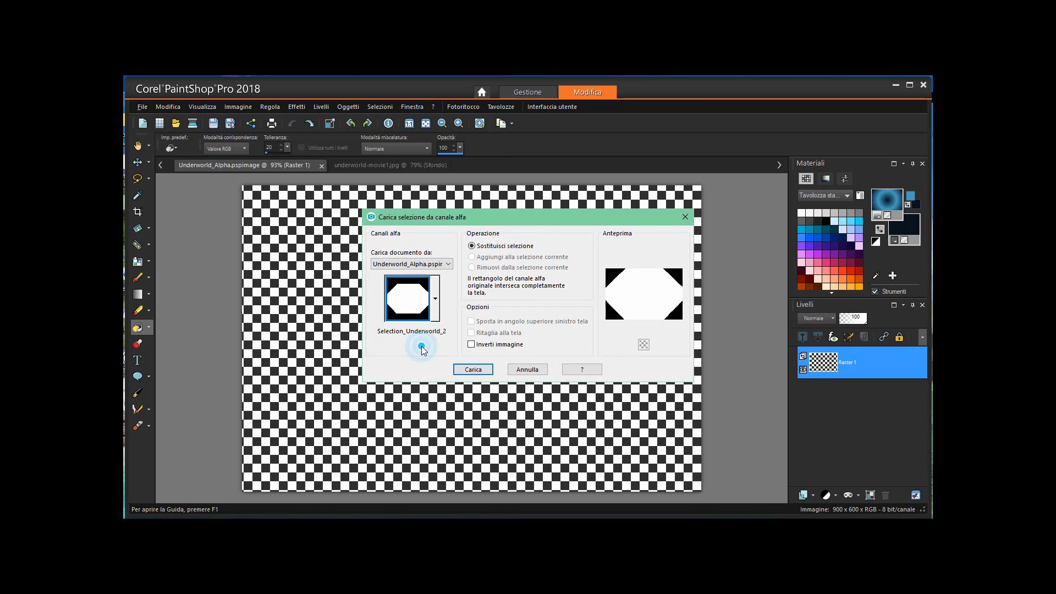
click(435, 296)
click(417, 344)
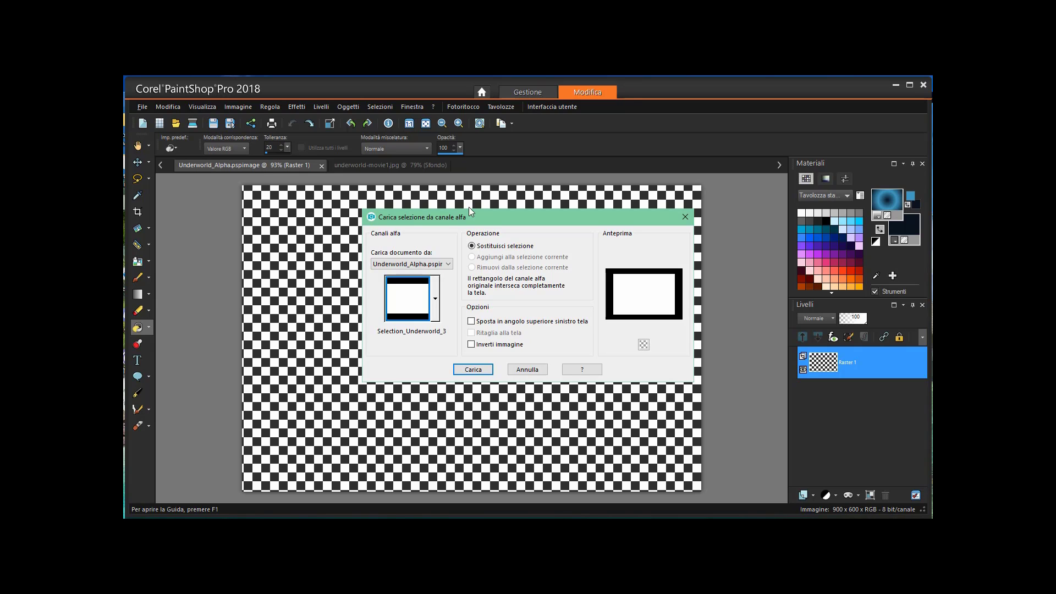
click(684, 219)
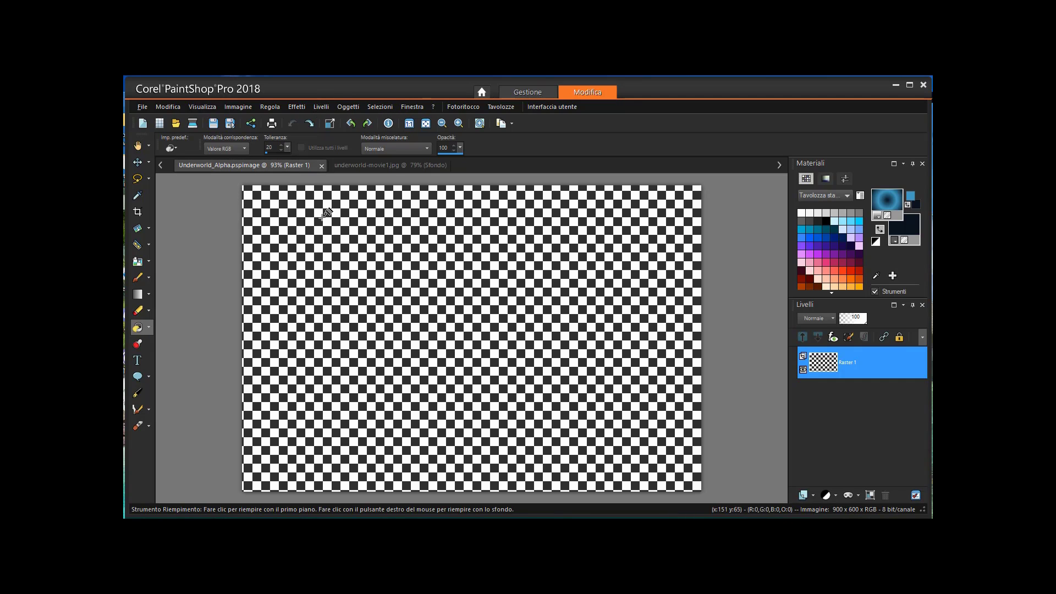
click(385, 108)
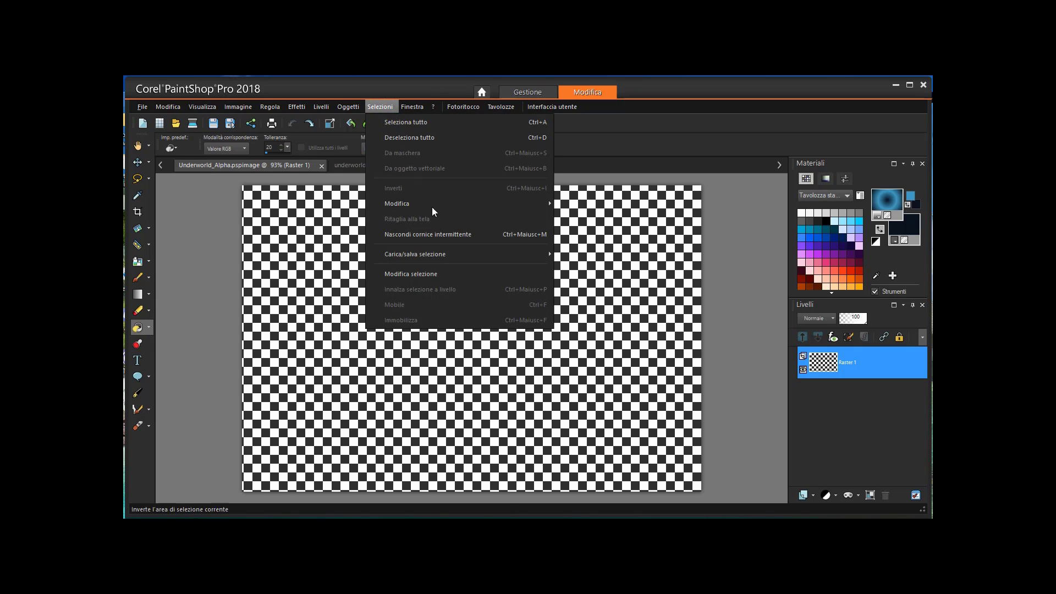
mouse_move(437, 257)
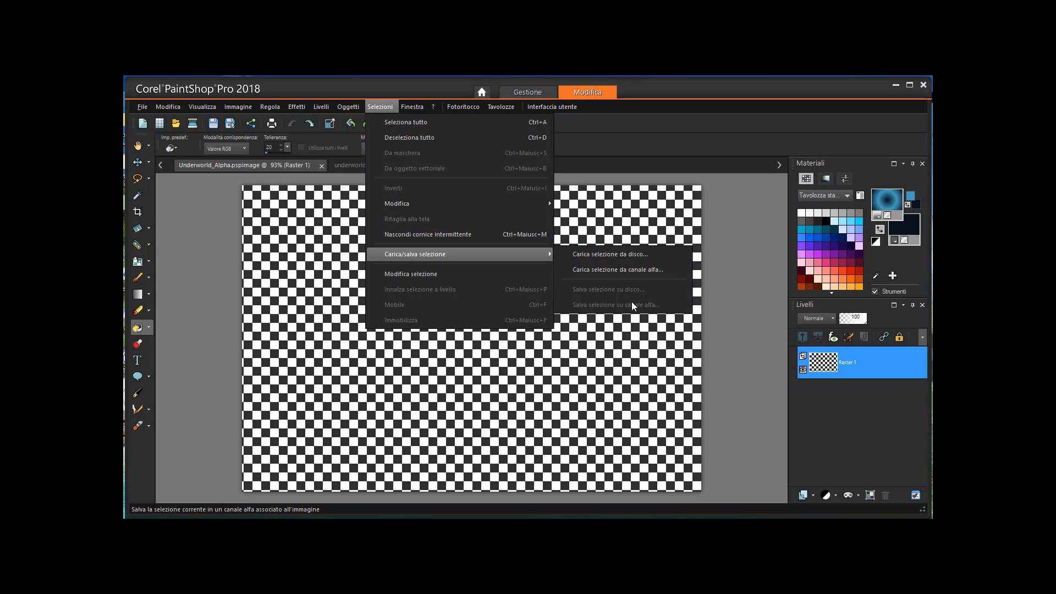
click(655, 94)
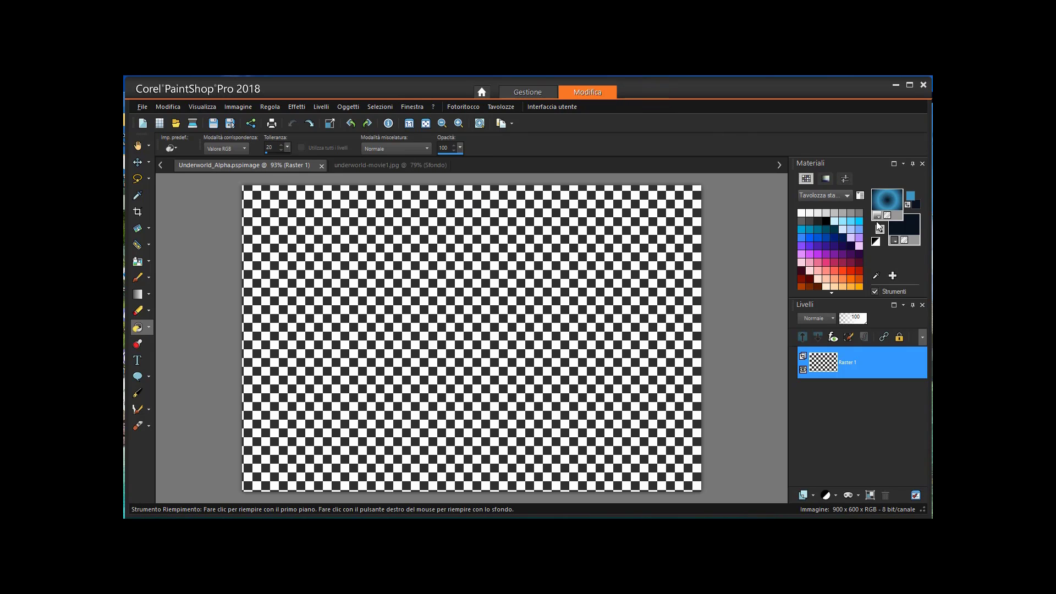
Show the foreground material as a solid colour and check the HTML codes of the foreground and background colours.
click(877, 214)
click(878, 207)
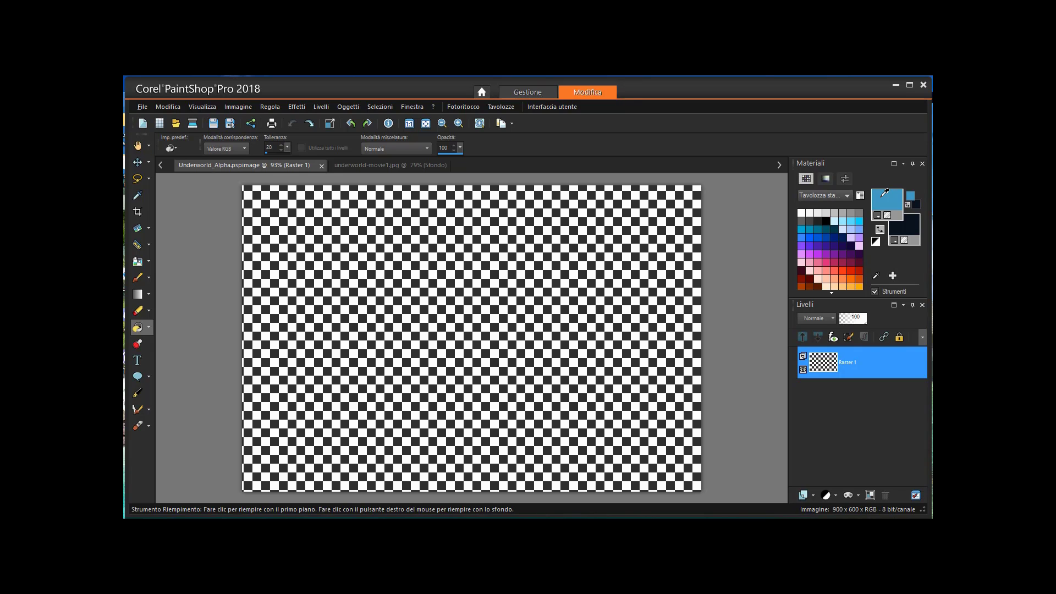
click(884, 193)
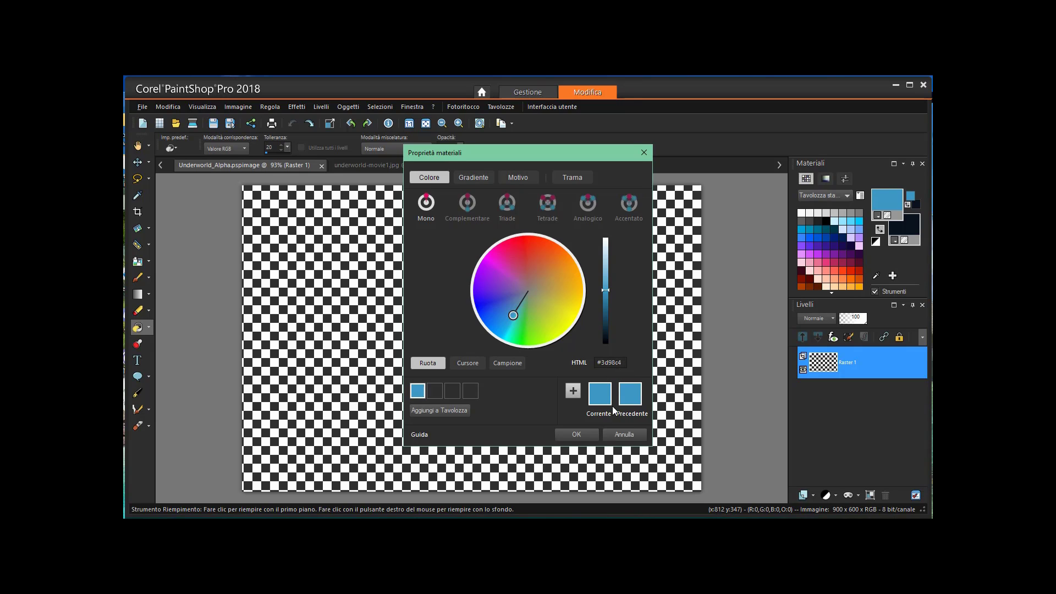
click(589, 434)
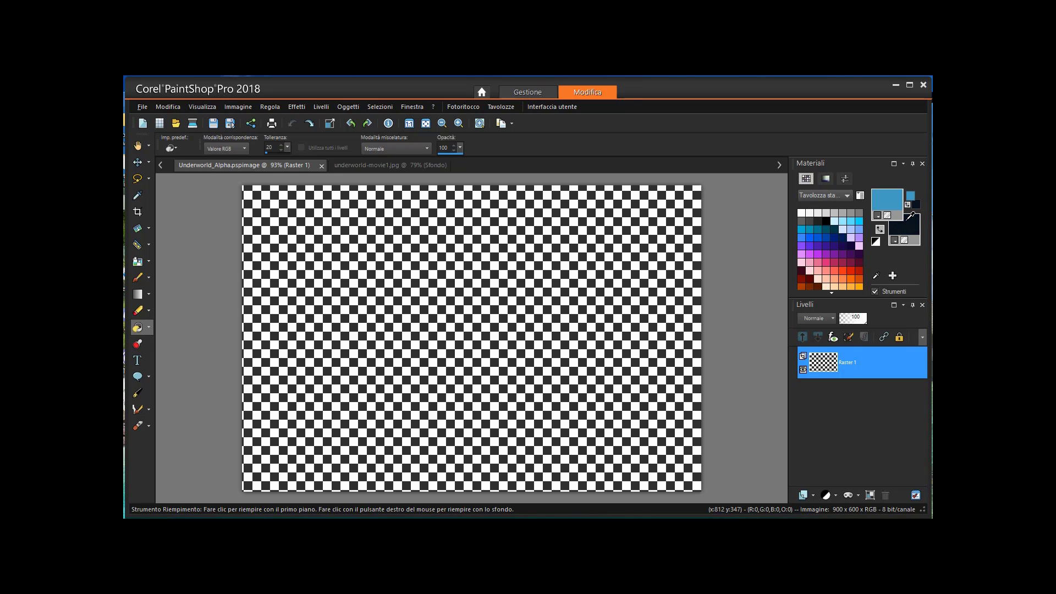
click(907, 223)
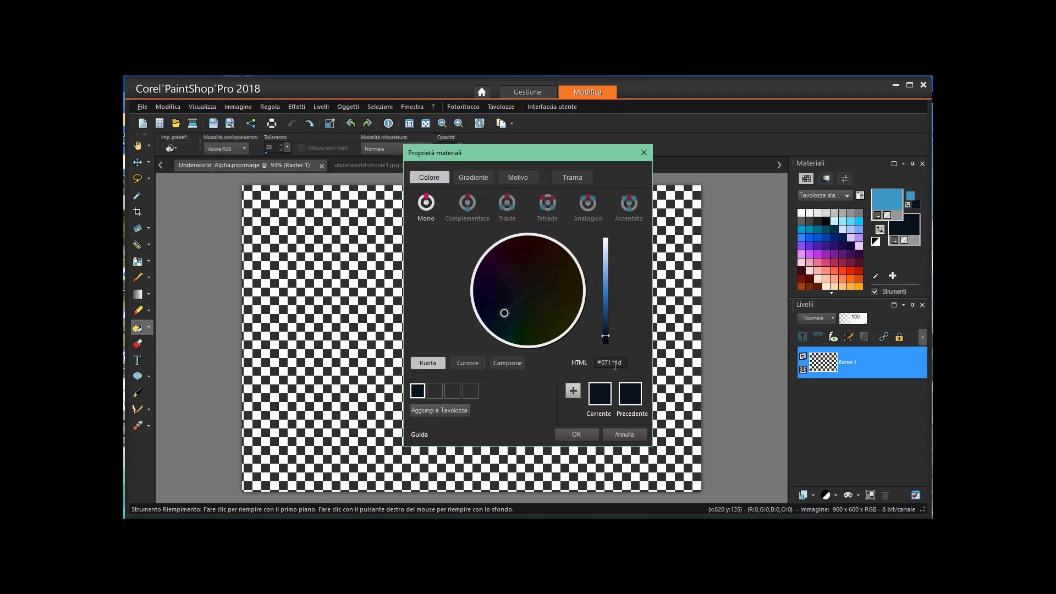
click(585, 432)
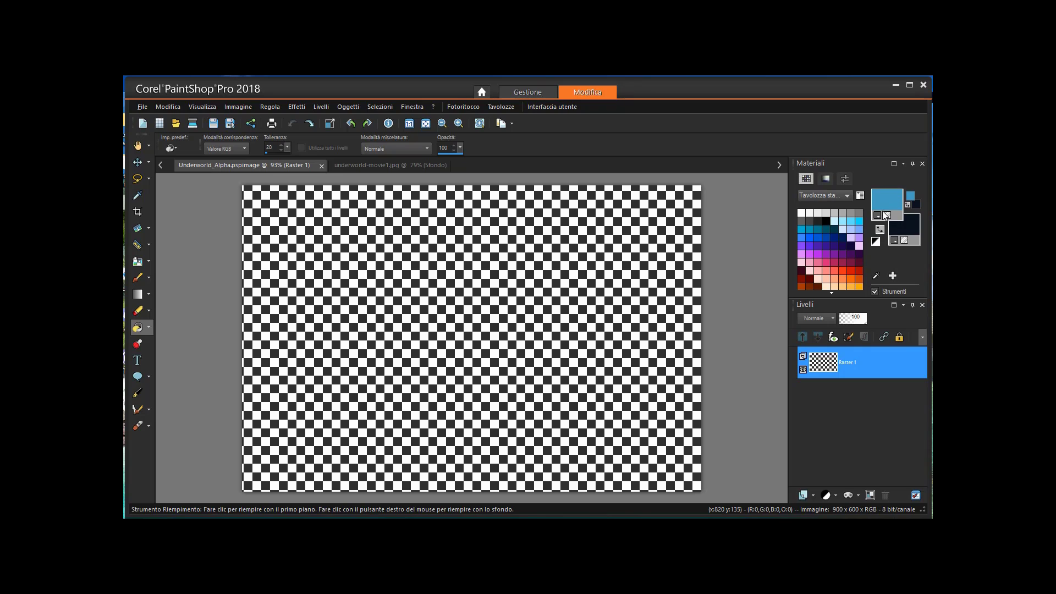
Set the foreground material to the inverted circular Primo Piano gradient, centred at 50/50, and fill the Raster 1 layer with it.
click(878, 220)
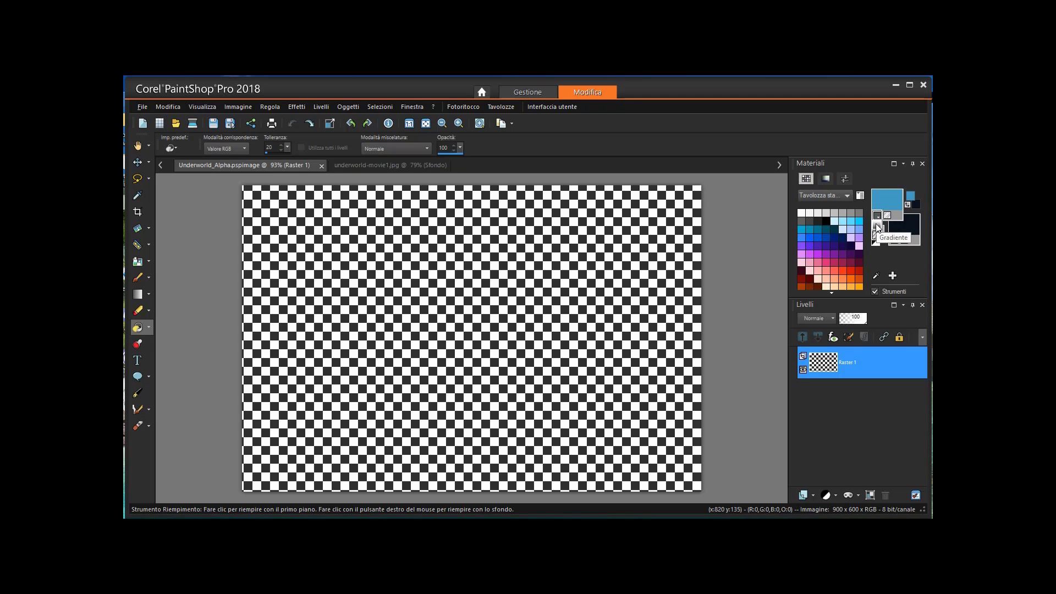
click(878, 228)
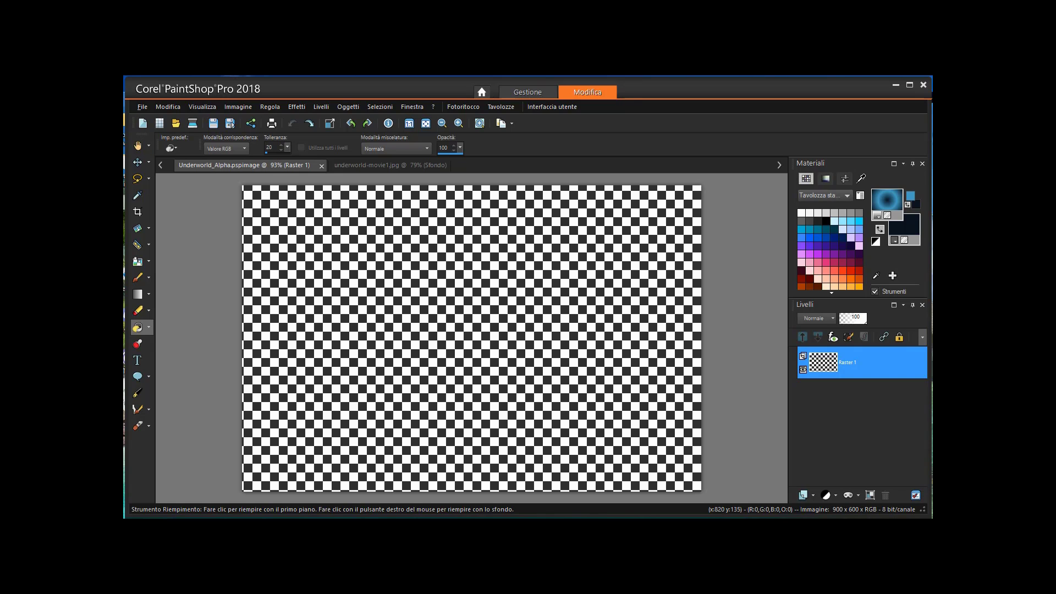
click(886, 202)
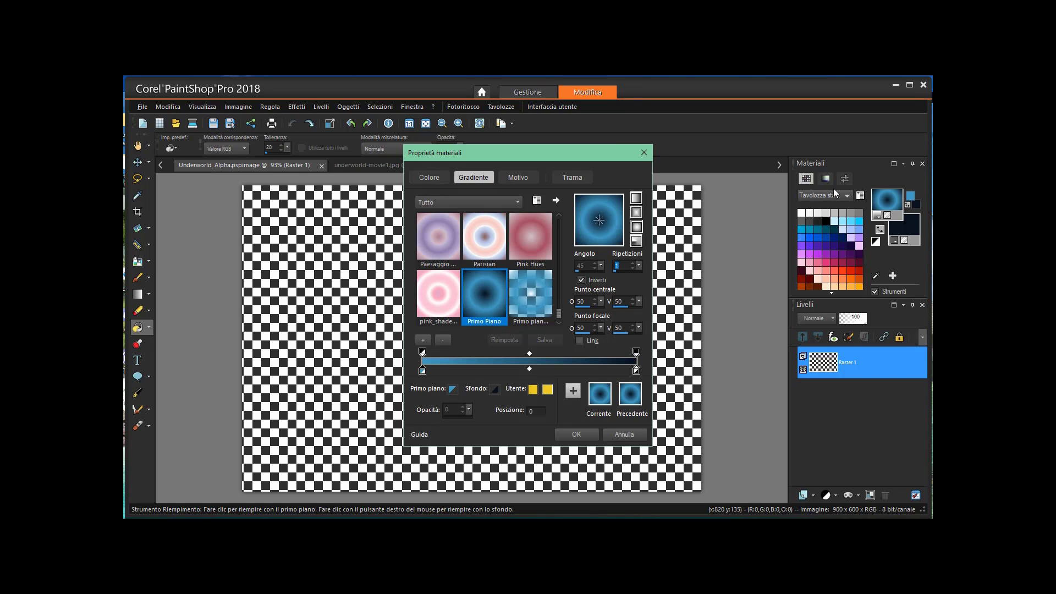
drag(572, 158, 541, 163)
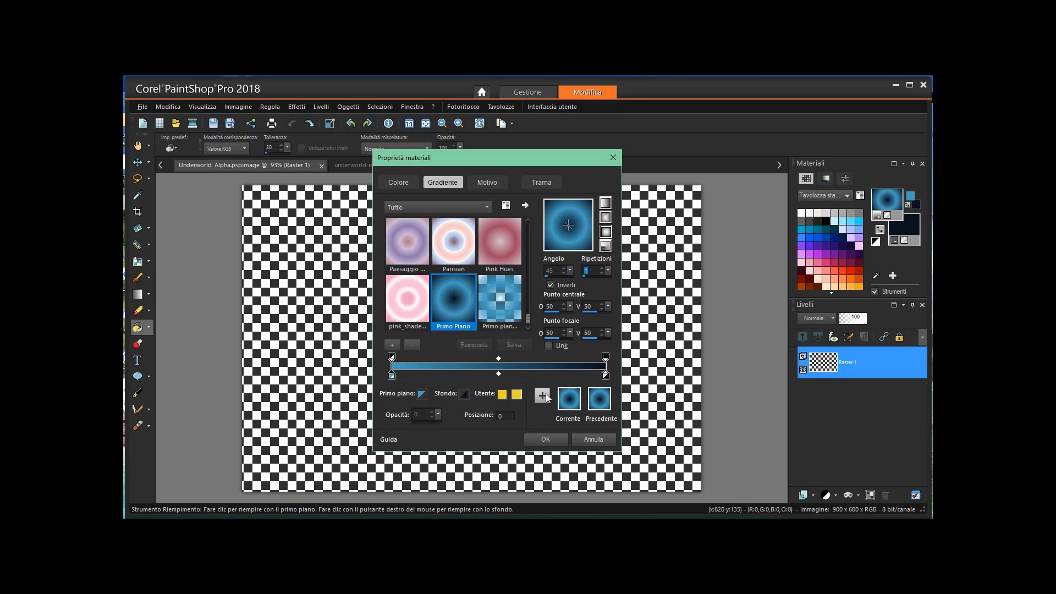
click(543, 439)
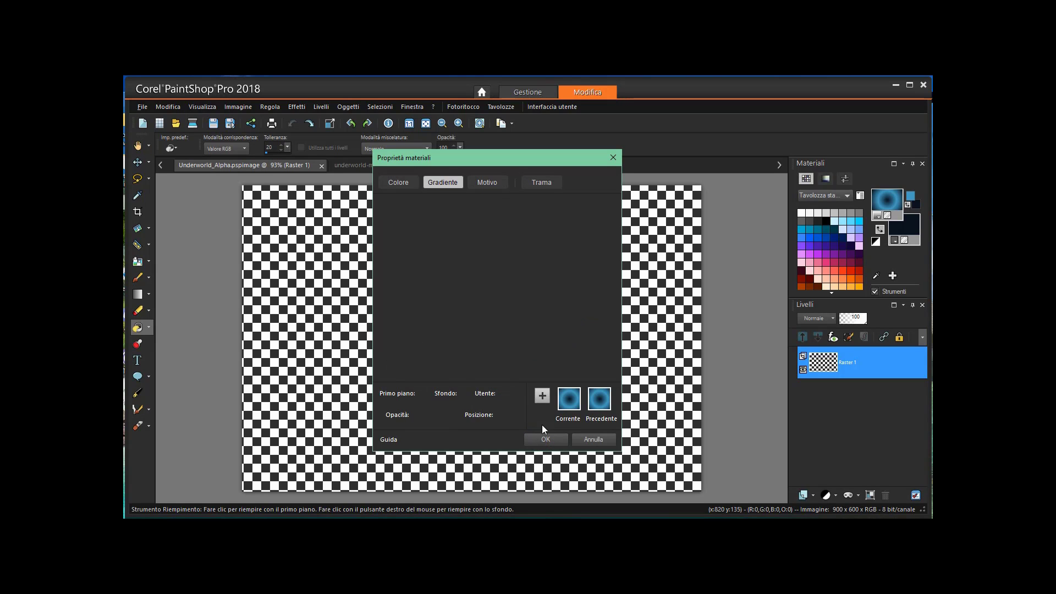
click(450, 301)
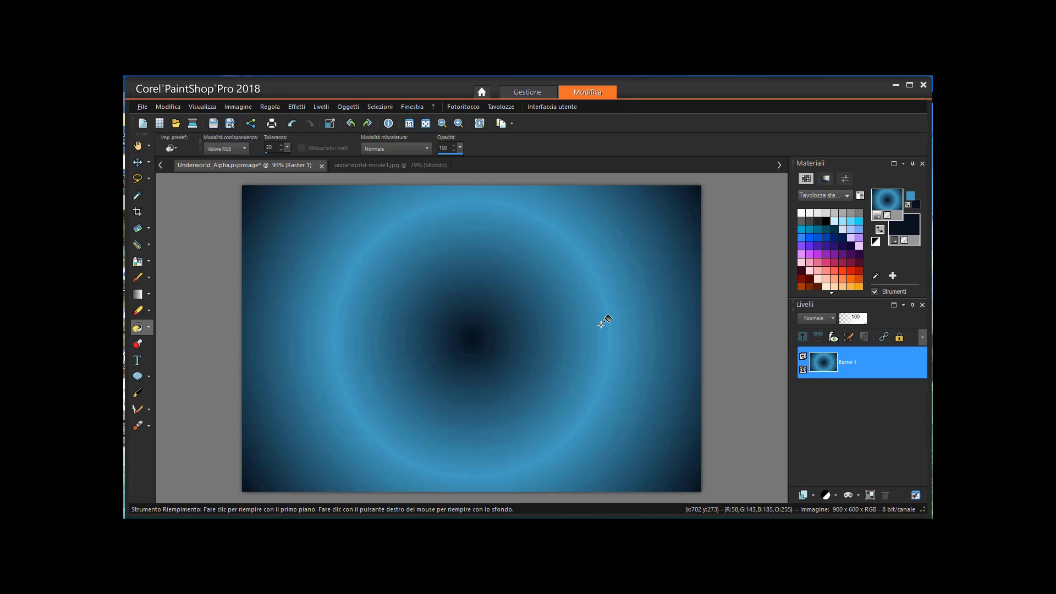
Apply the Motivo unico effect with Angolo, Bidirezionale and Lineare, horizontal offset 6, vertical offset 100 and transition 94.
click(296, 107)
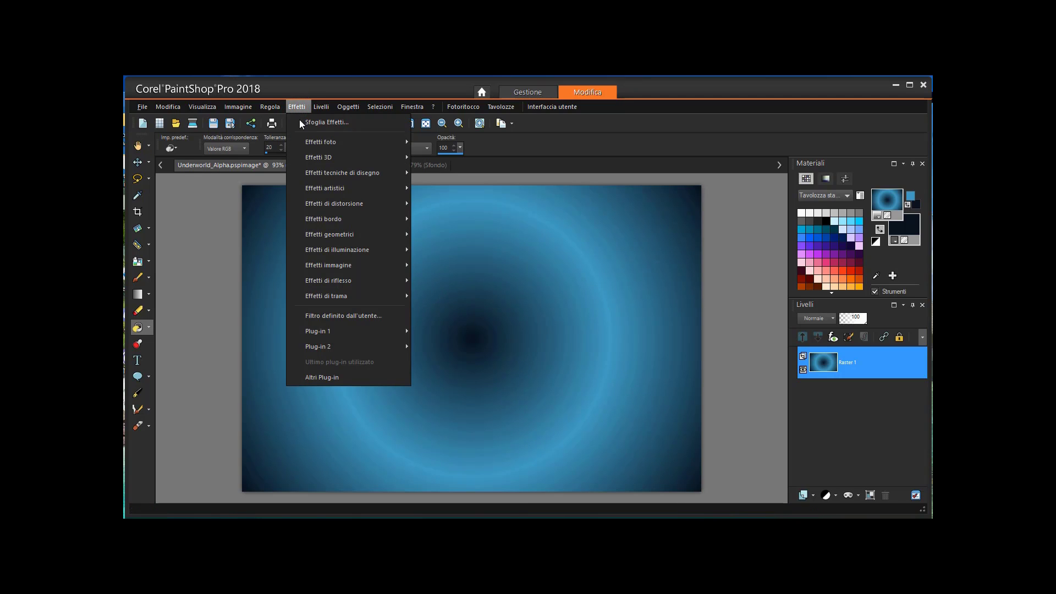
mouse_move(352, 267)
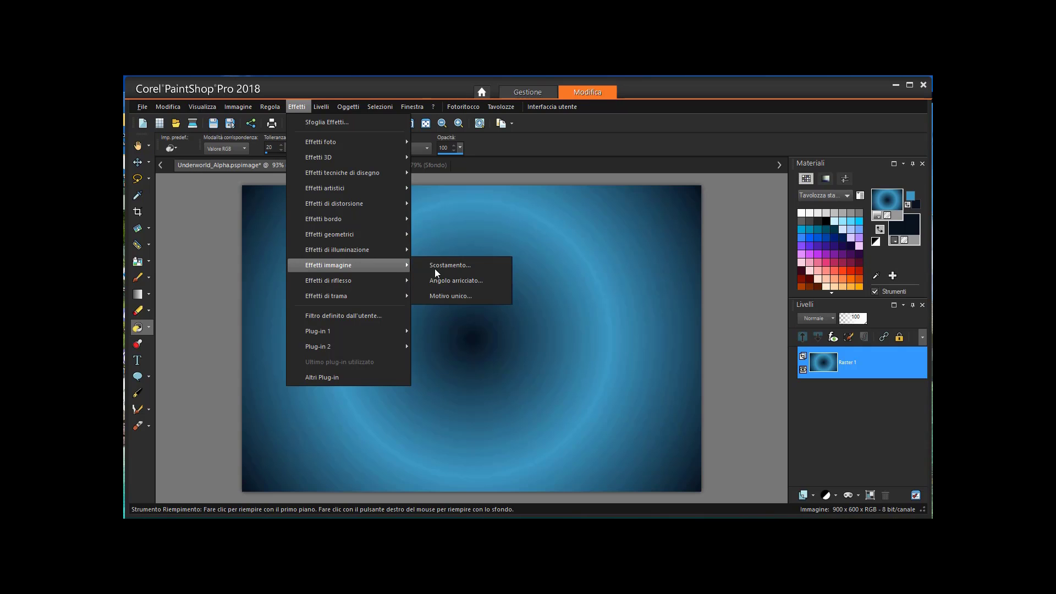
click(463, 296)
drag(594, 196, 532, 182)
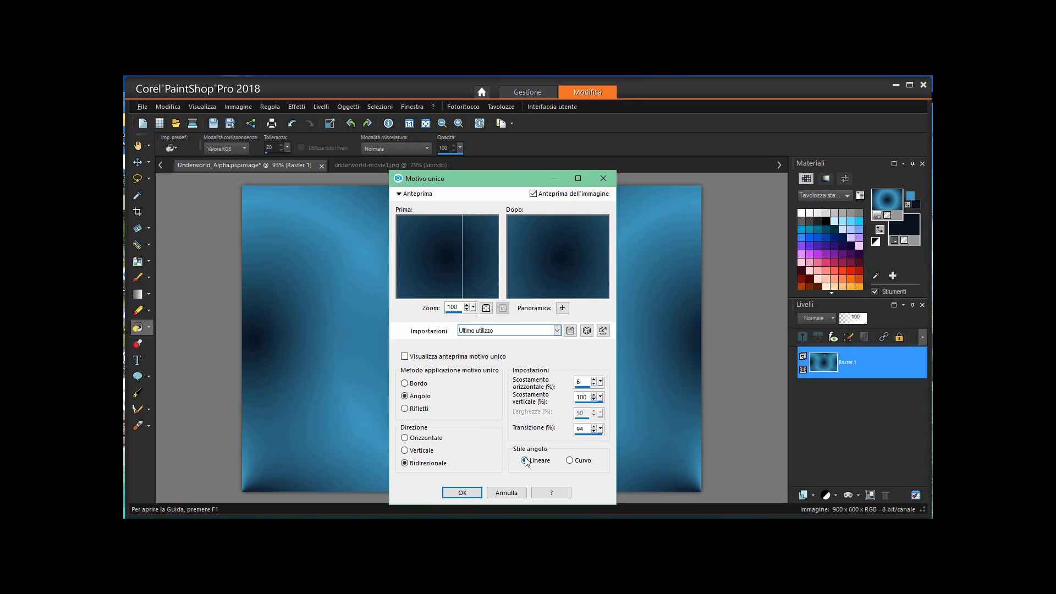
click(462, 492)
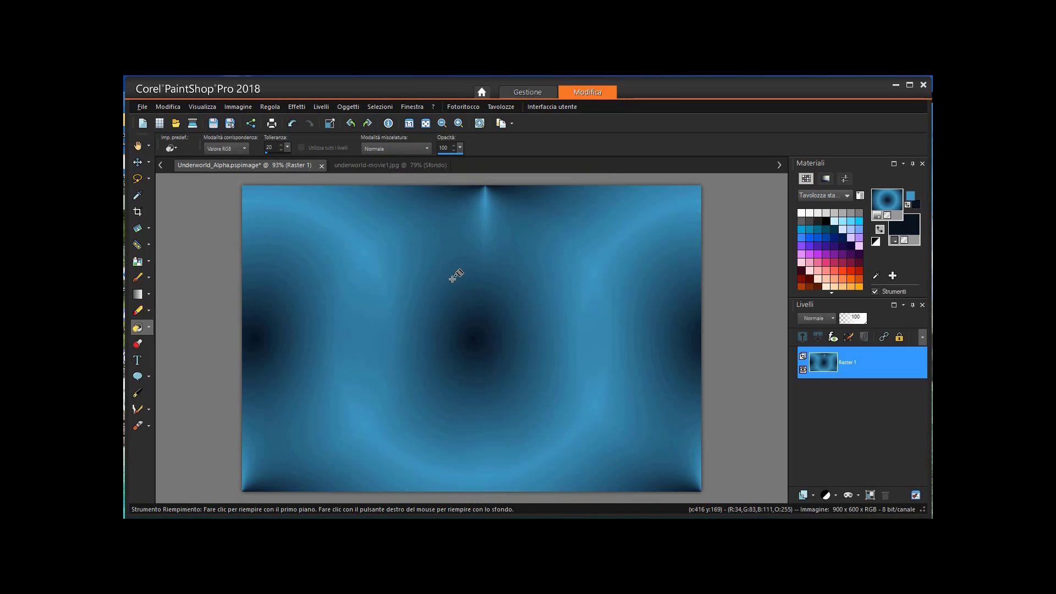
Apply the Aumenta edge effect to the Raster 1 layer.
click(291, 108)
mouse_move(339, 220)
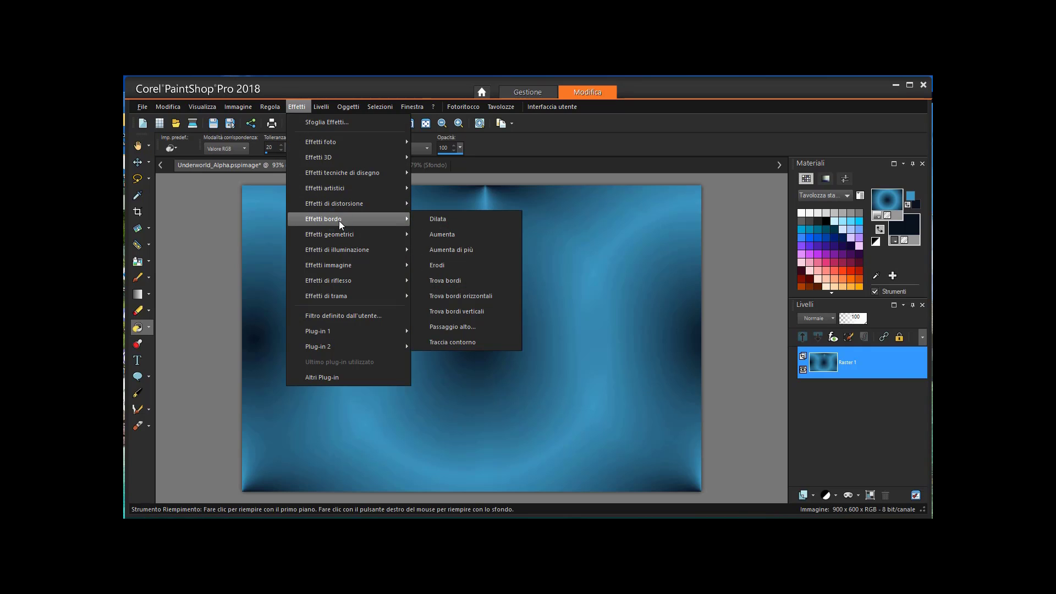
click(477, 235)
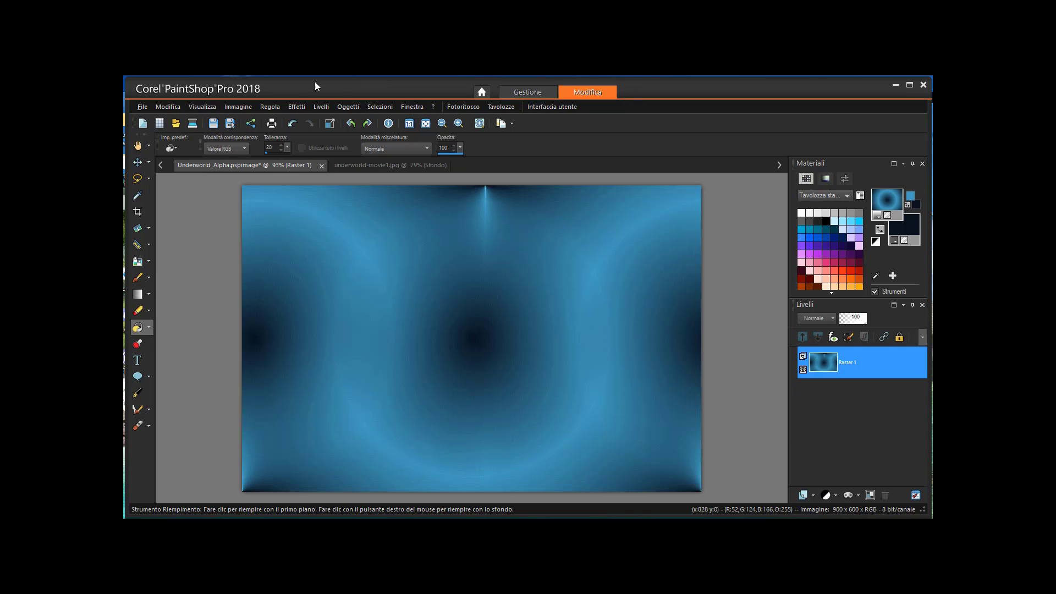
click(313, 104)
click(457, 91)
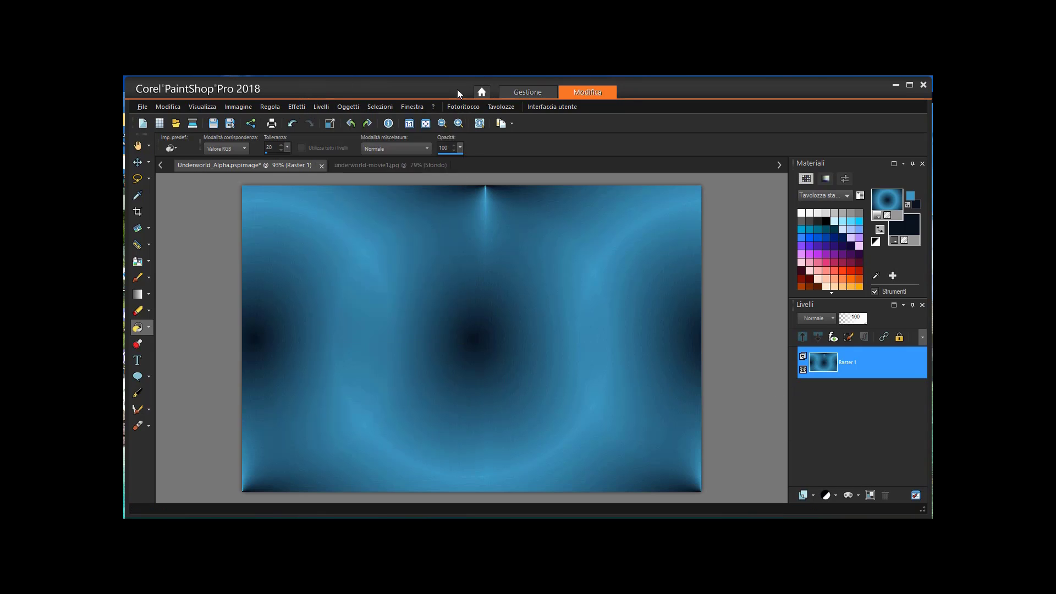
key(alt+o)
key(Escape)
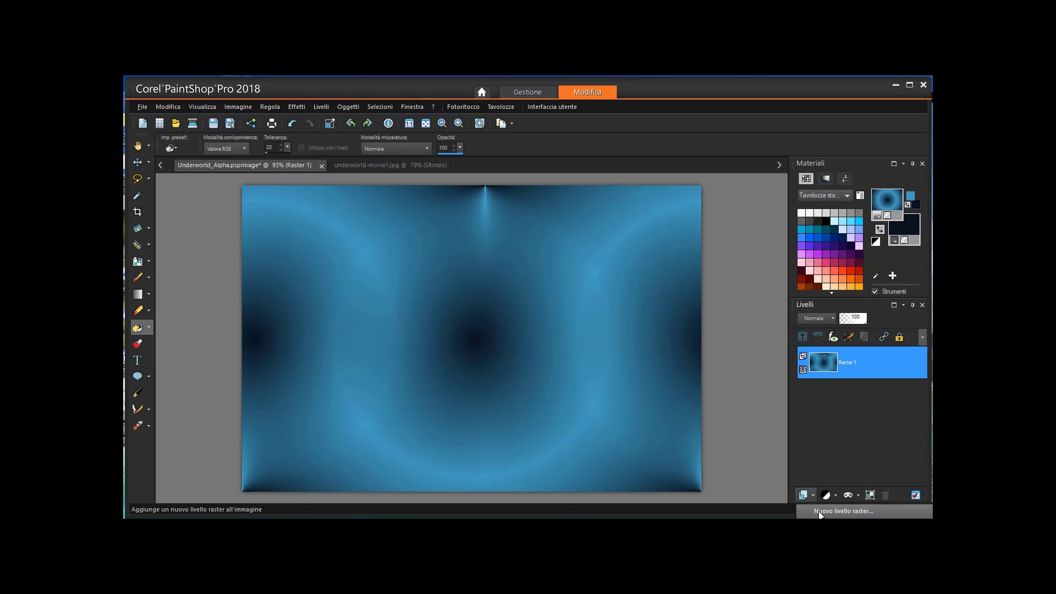
Add a new raster layer above Raster 1 and select the entire canvas.
click(807, 496)
click(525, 467)
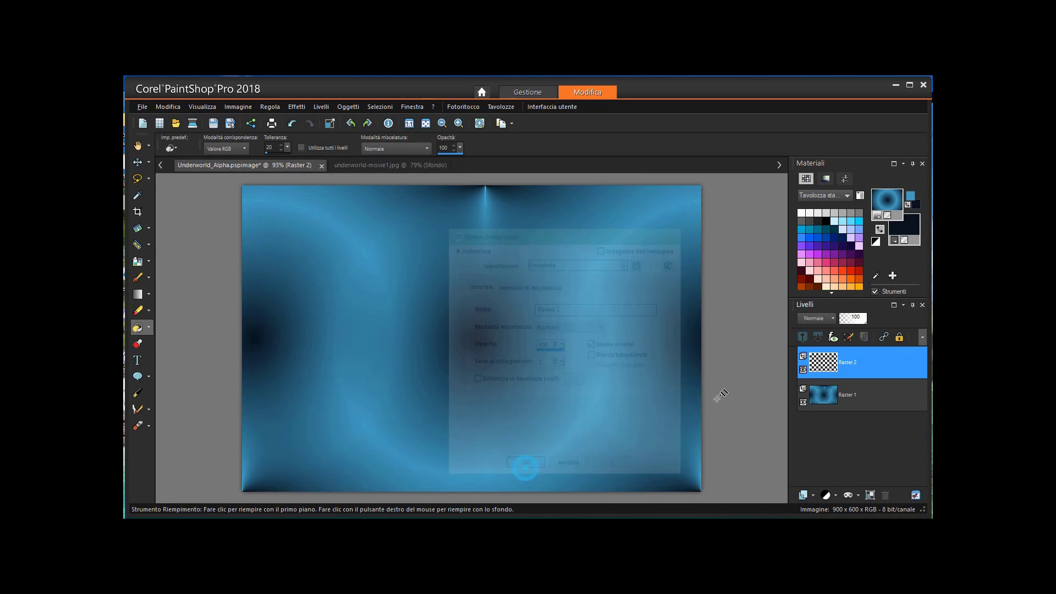
click(375, 108)
click(388, 122)
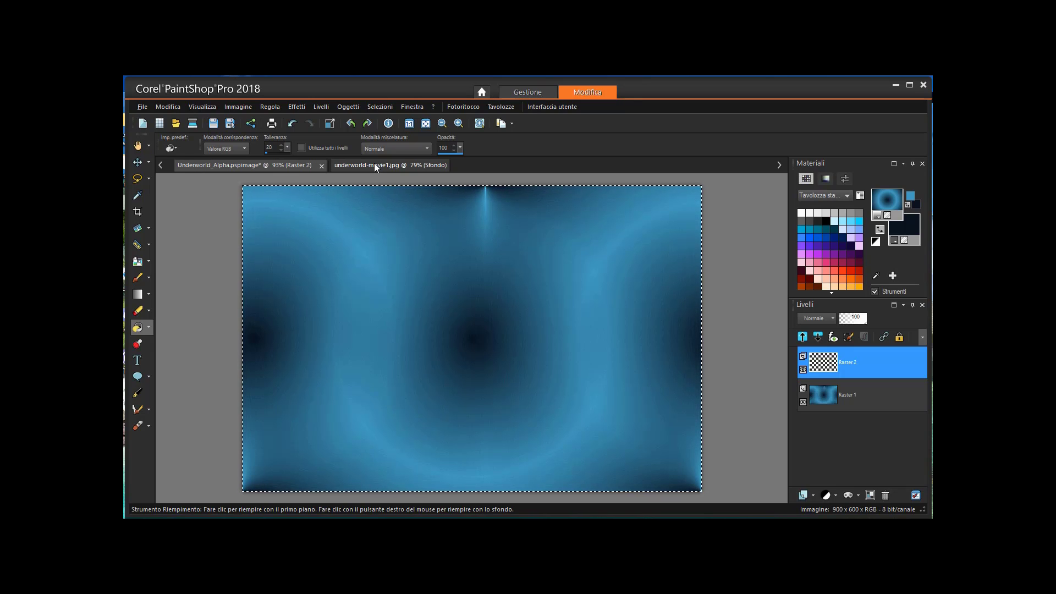
Copy the underworld-movie1.jpg image, paste it into the selection on Raster 2 of Underworld_Alpha, and deselect everything.
click(375, 166)
key(ctrl+w)
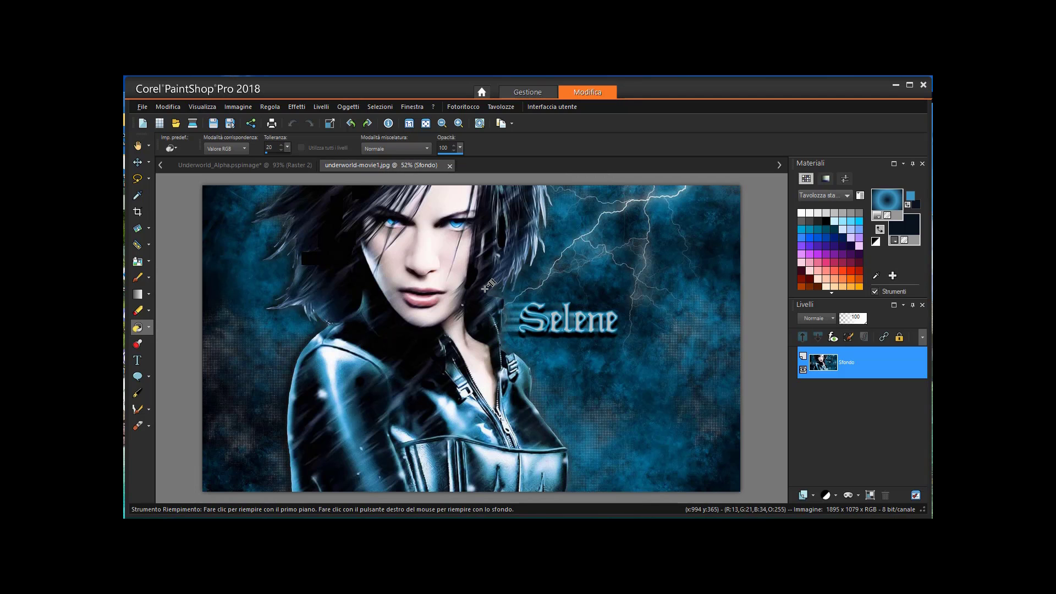
click(165, 108)
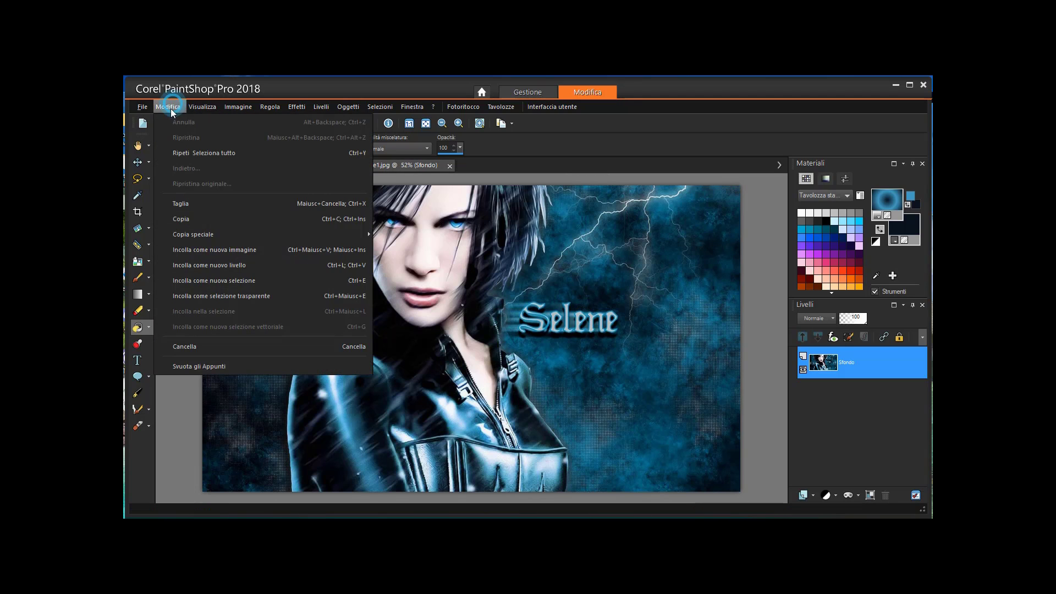
click(183, 217)
click(215, 167)
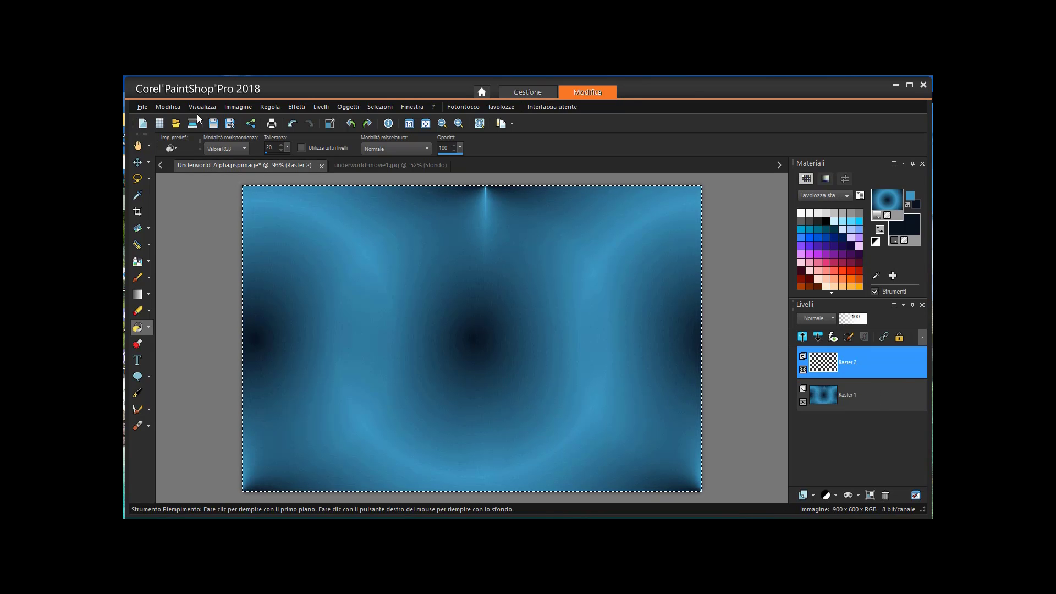
click(168, 107)
click(228, 311)
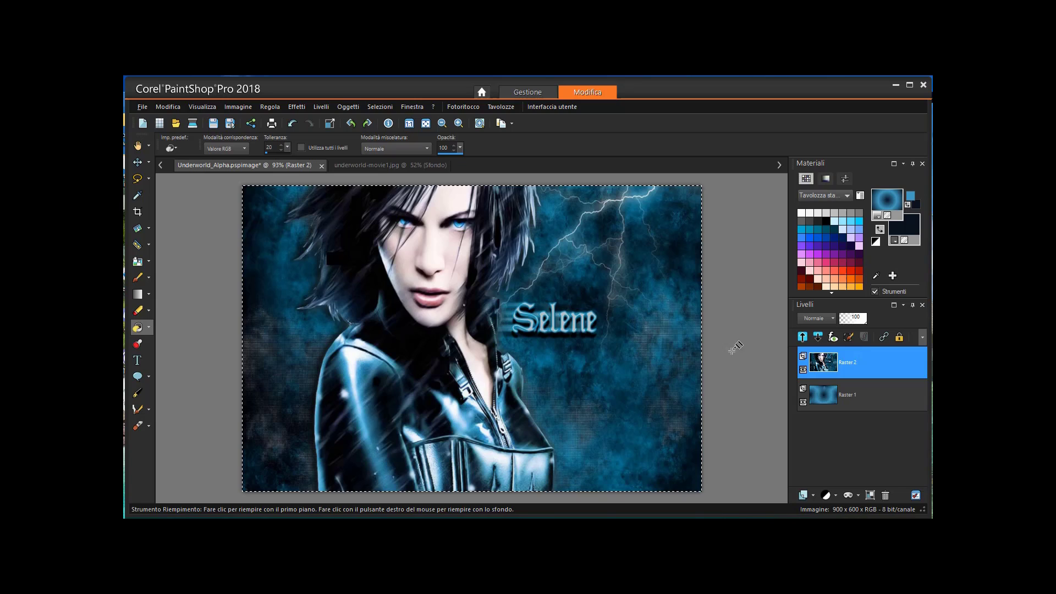
click(380, 107)
click(408, 137)
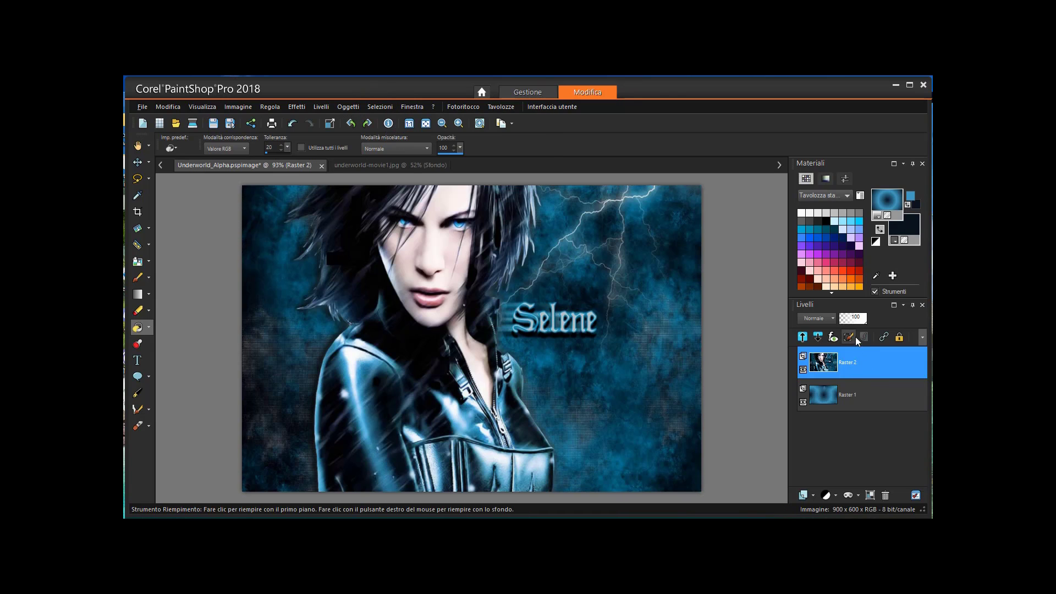
Set the Raster 2 layer's blend mode to Luminanza (esistente) and reduce its opacity.
click(833, 318)
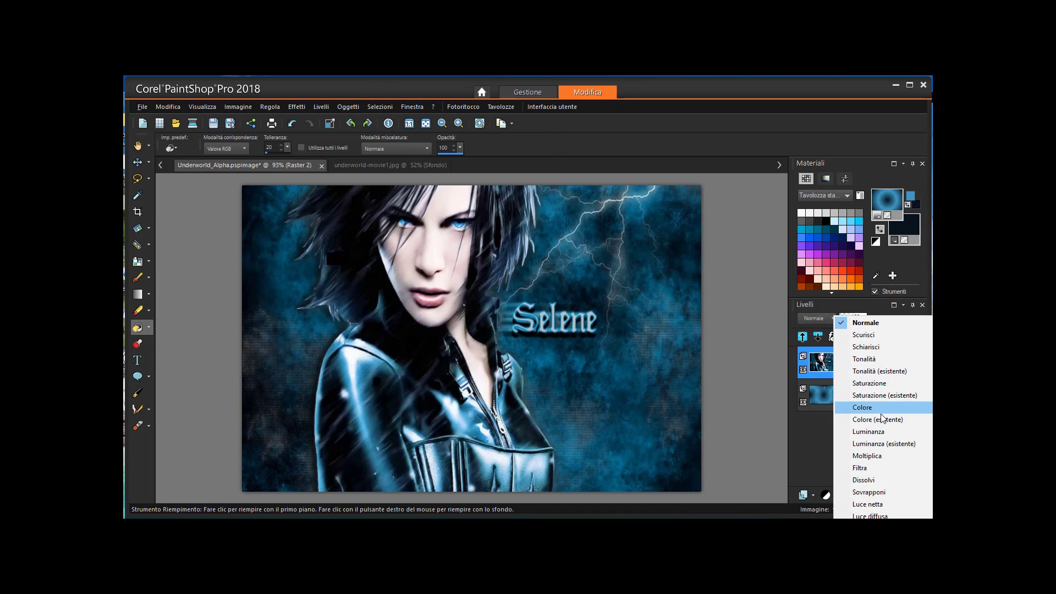
click(885, 444)
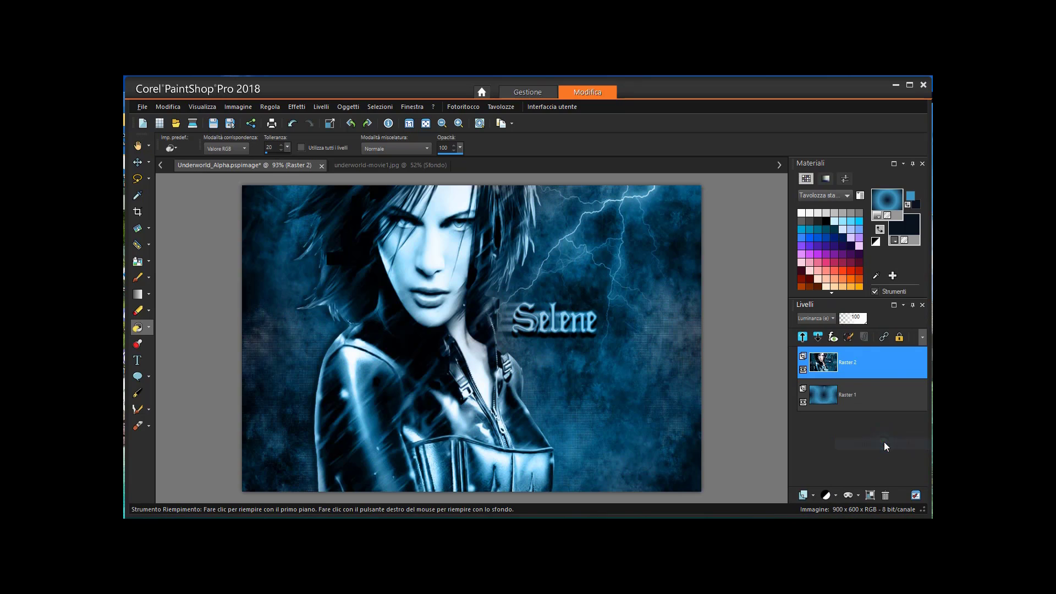
click(857, 324)
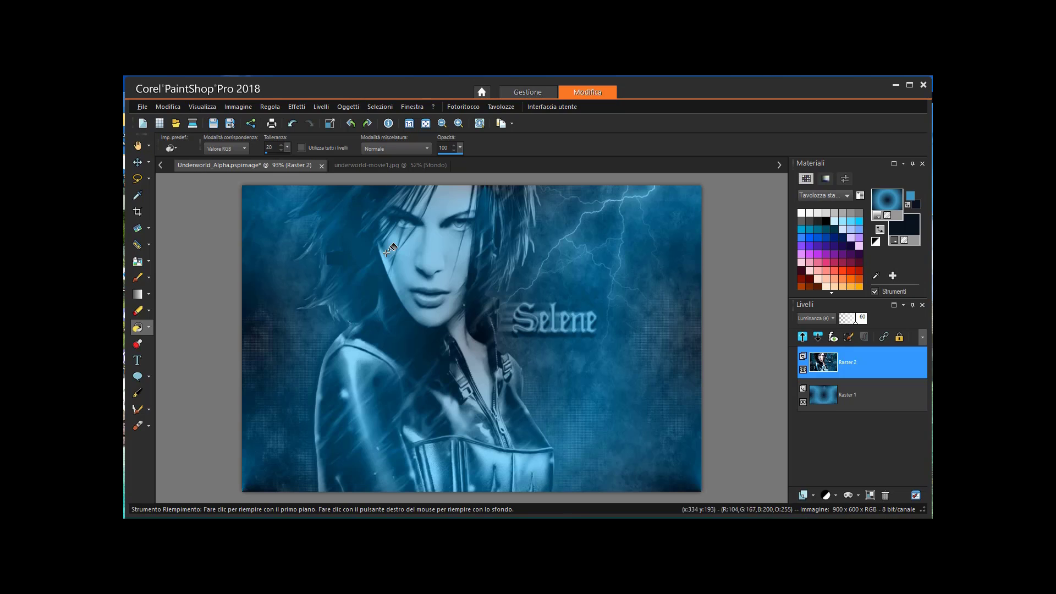
Apply the UnPlugged-X Defocus filter to Raster 2 with Defocus 50 and the Additive blend mode.
click(296, 106)
mouse_move(340, 345)
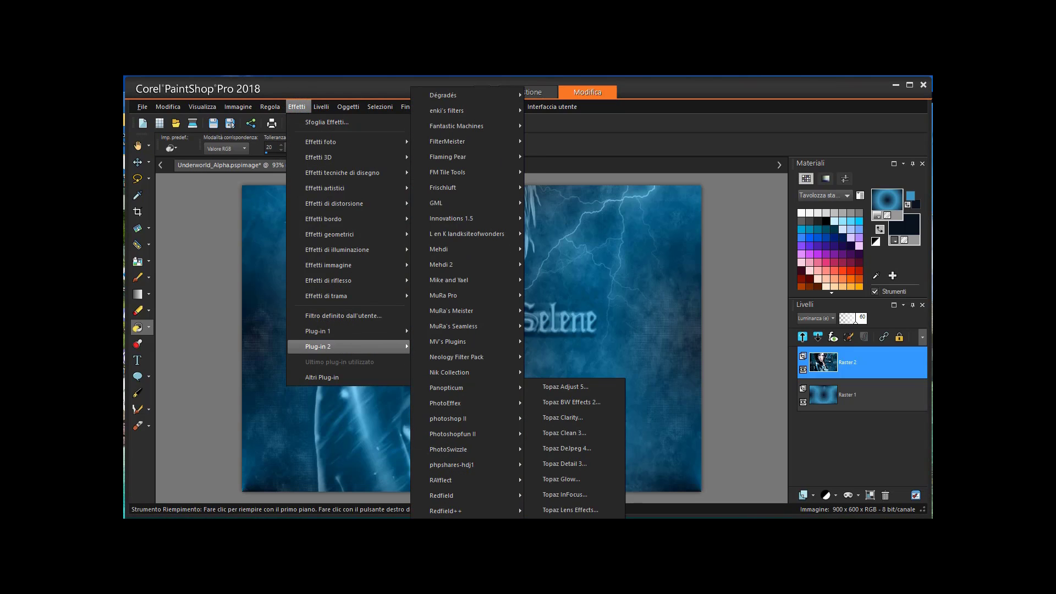
mouse_move(443, 495)
scroll(468, 308, down, 3)
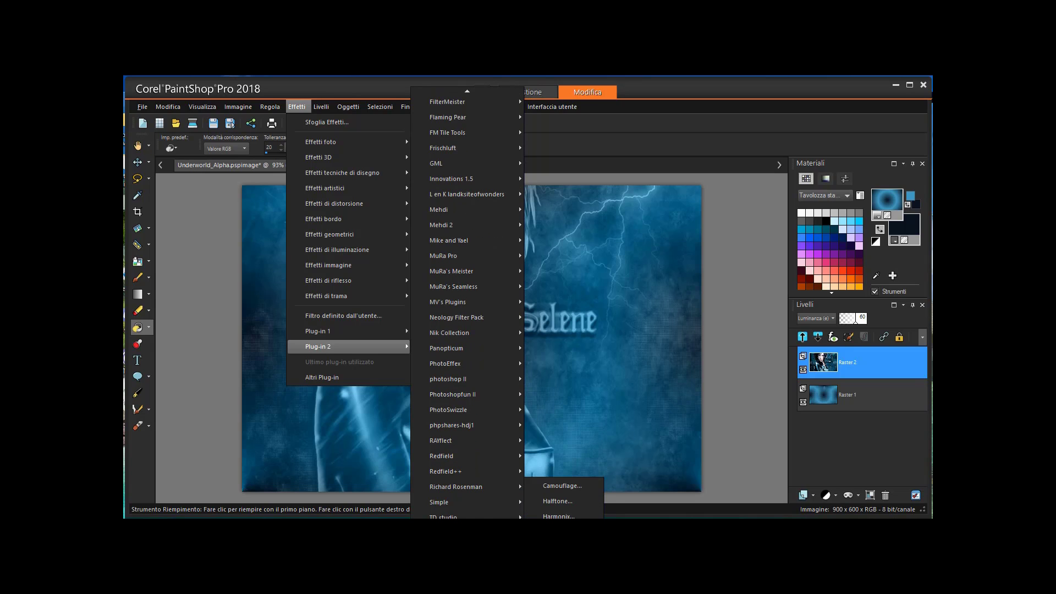
key(Return)
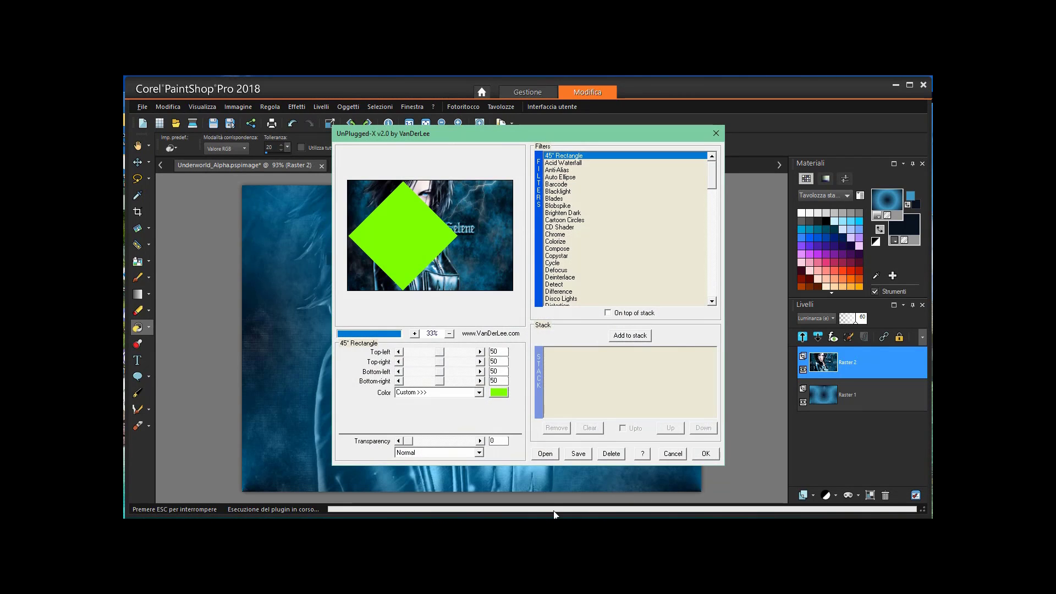
click(561, 270)
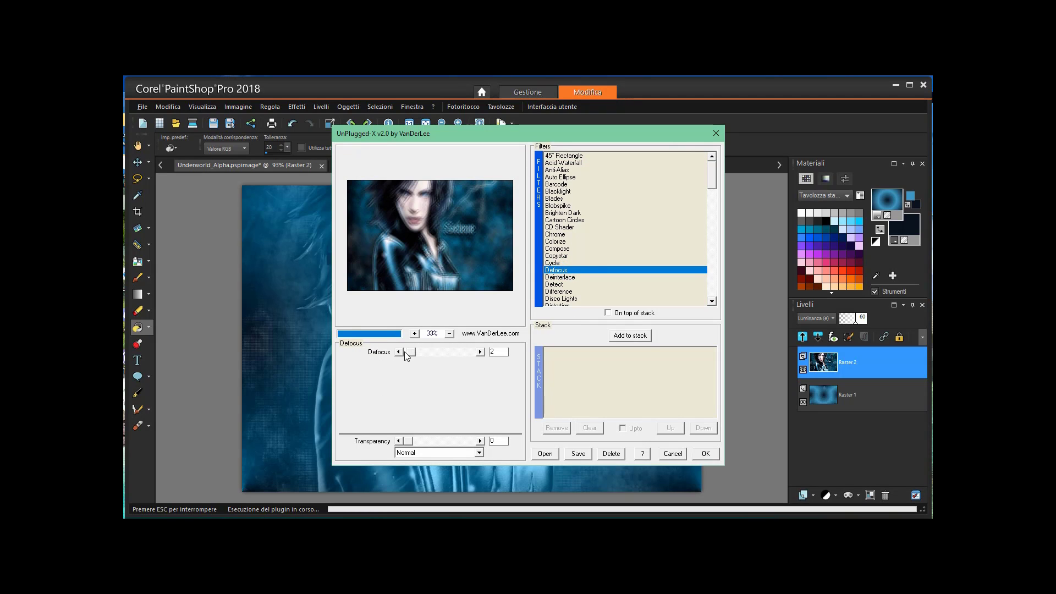
drag(411, 353, 482, 355)
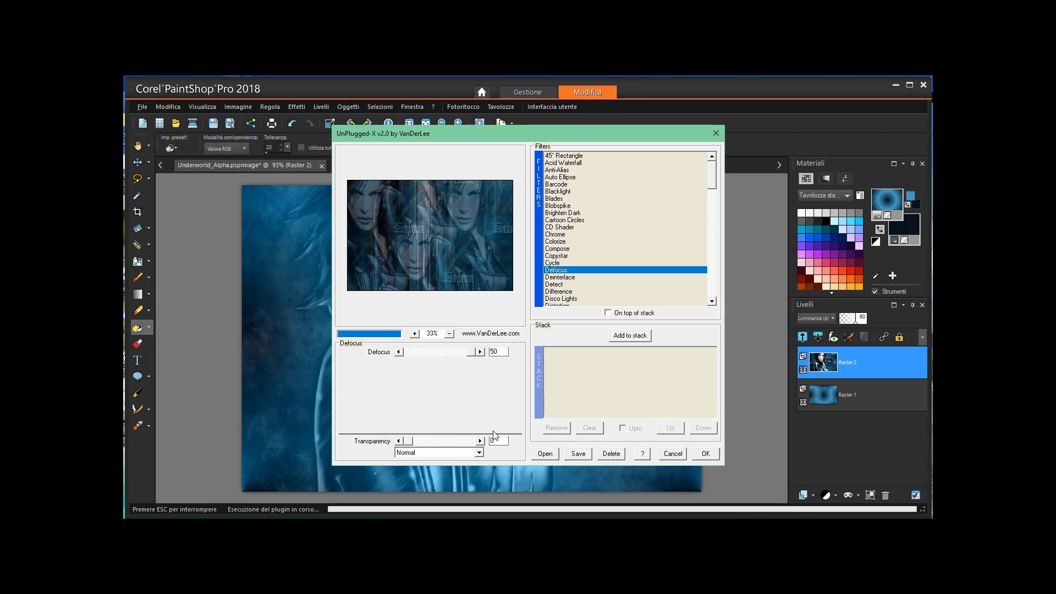
click(479, 453)
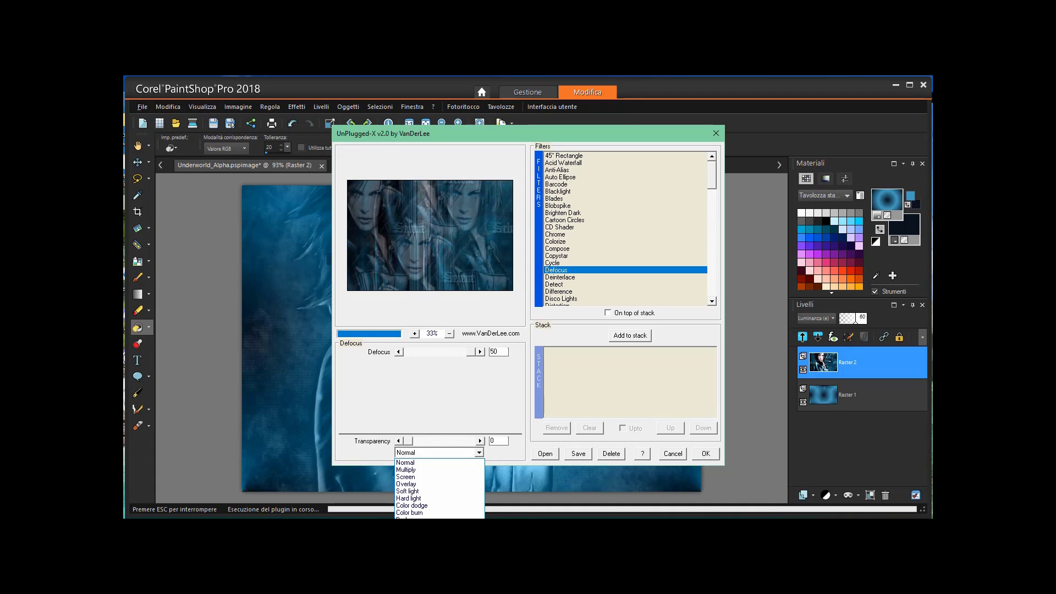
key(a)
key(Return)
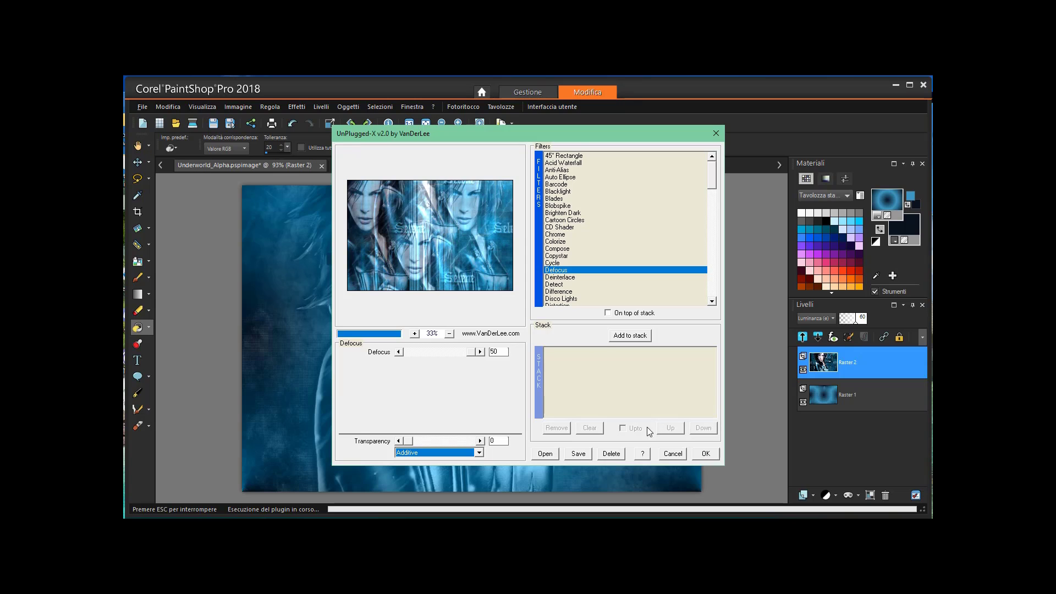
click(712, 452)
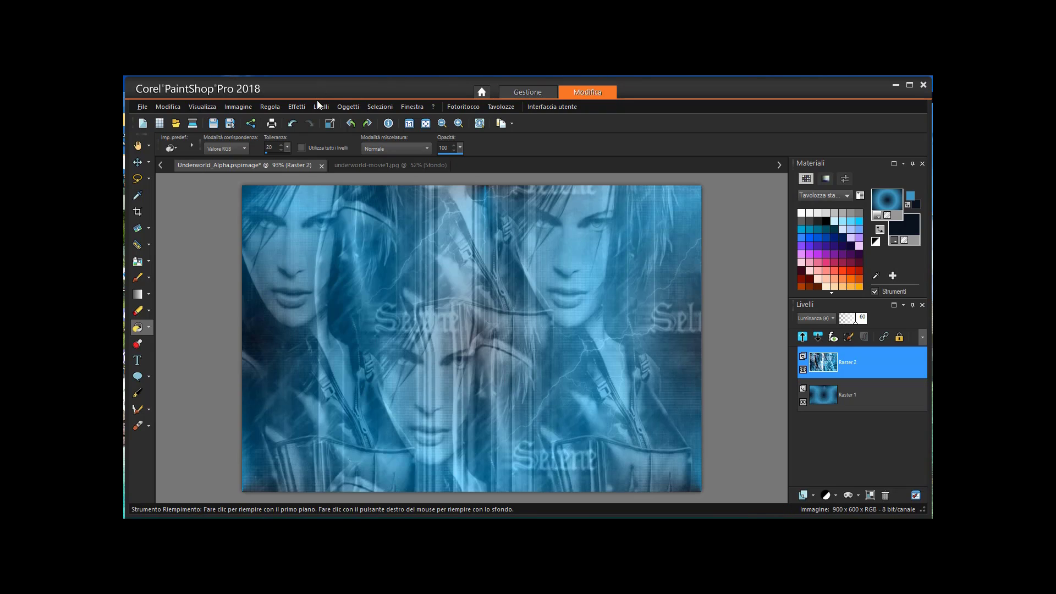
Apply the Aumenta edge effect to the Raster 2 layer.
click(296, 106)
mouse_move(338, 220)
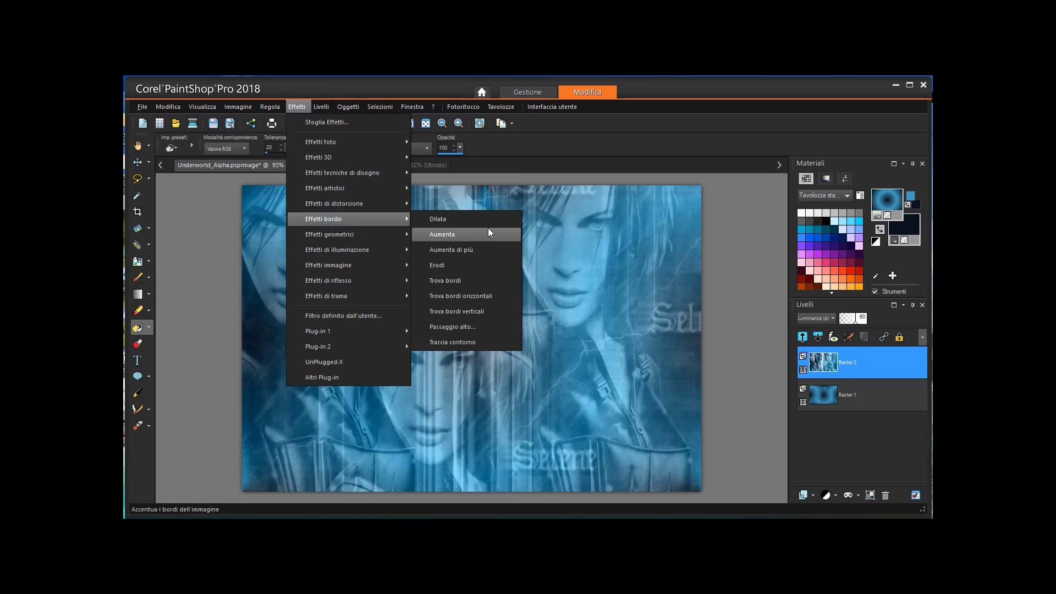
click(487, 233)
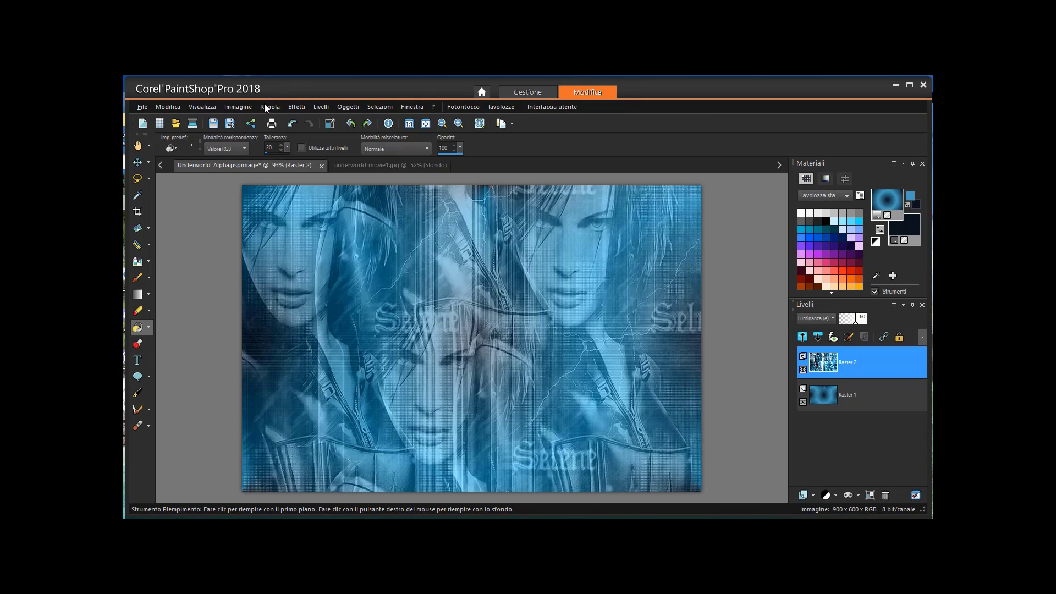
Apply the Blintz filter from the Simple category of Filters Unlimited 2.0 to the Raster 2 layer.
click(296, 107)
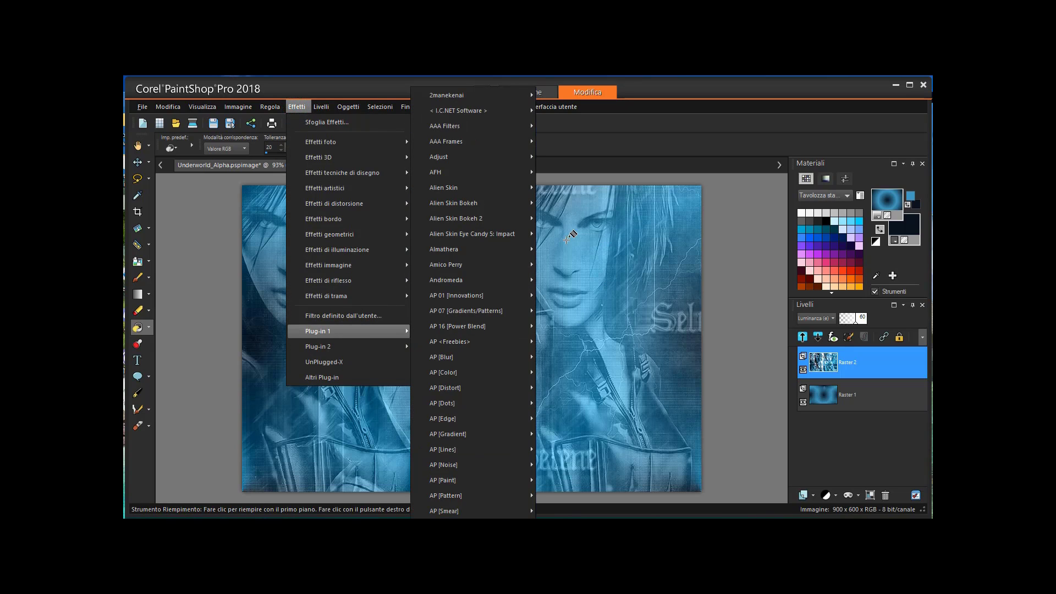
mouse_move(476, 113)
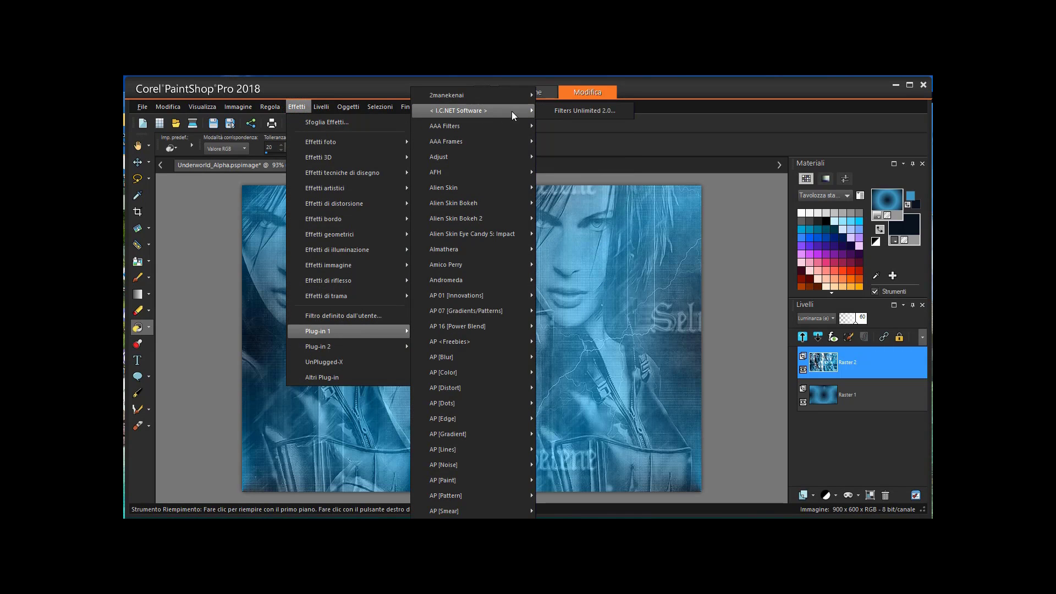
click(558, 112)
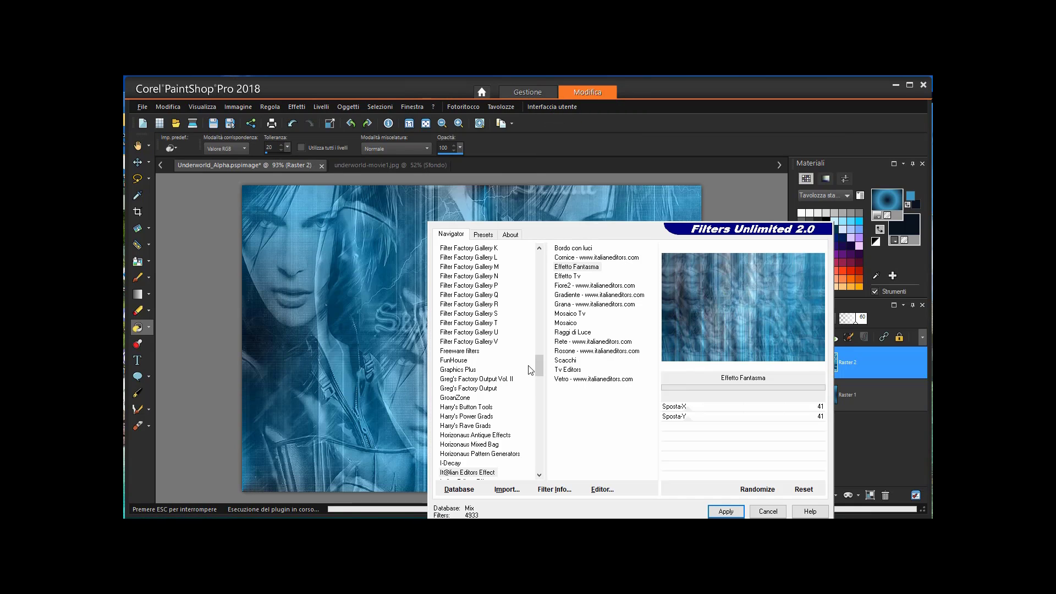
drag(539, 367, 540, 435)
click(449, 426)
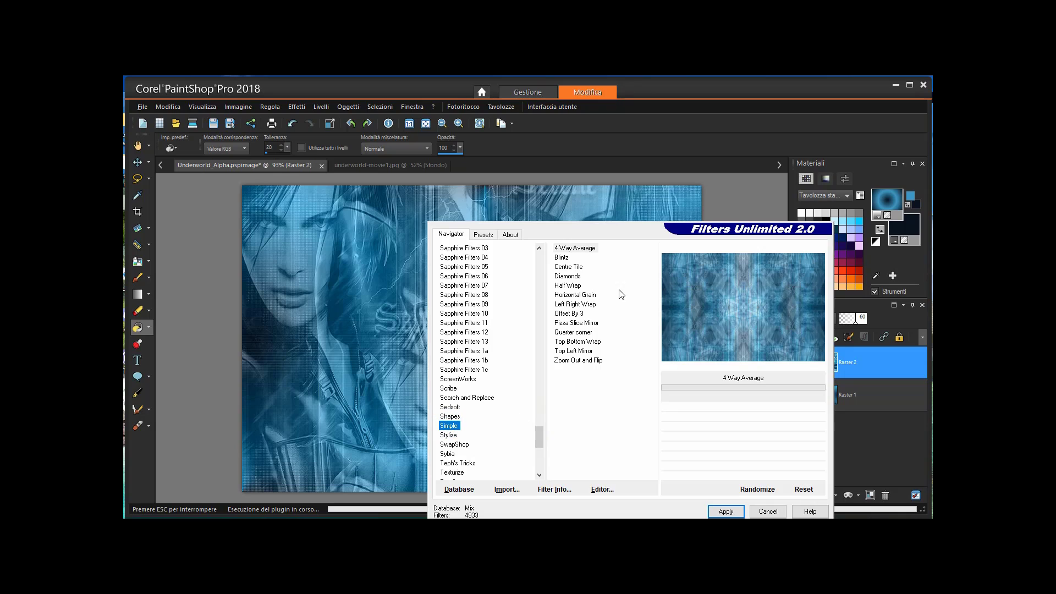
click(561, 258)
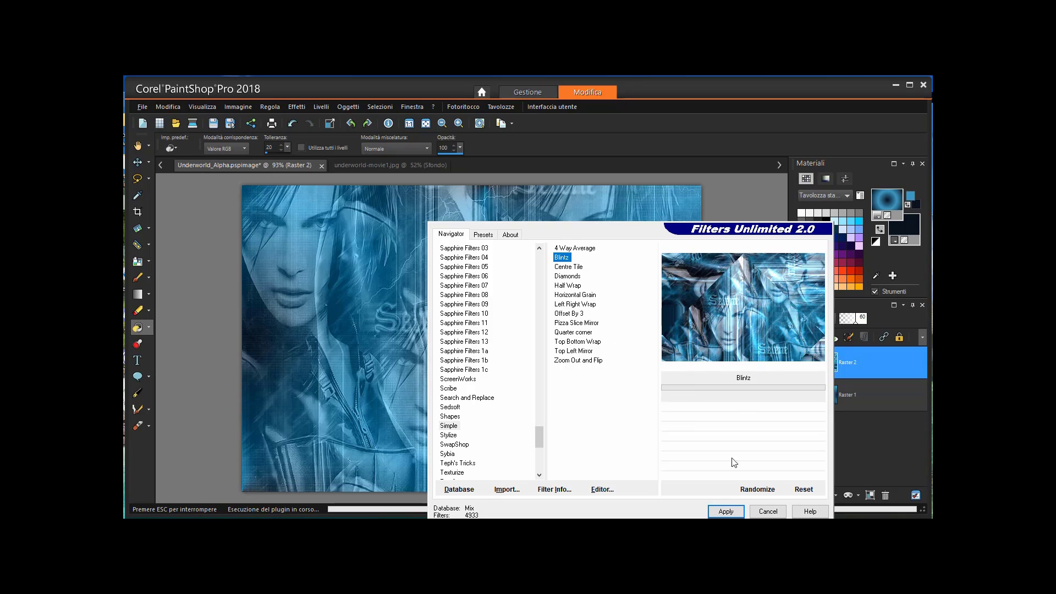
click(718, 510)
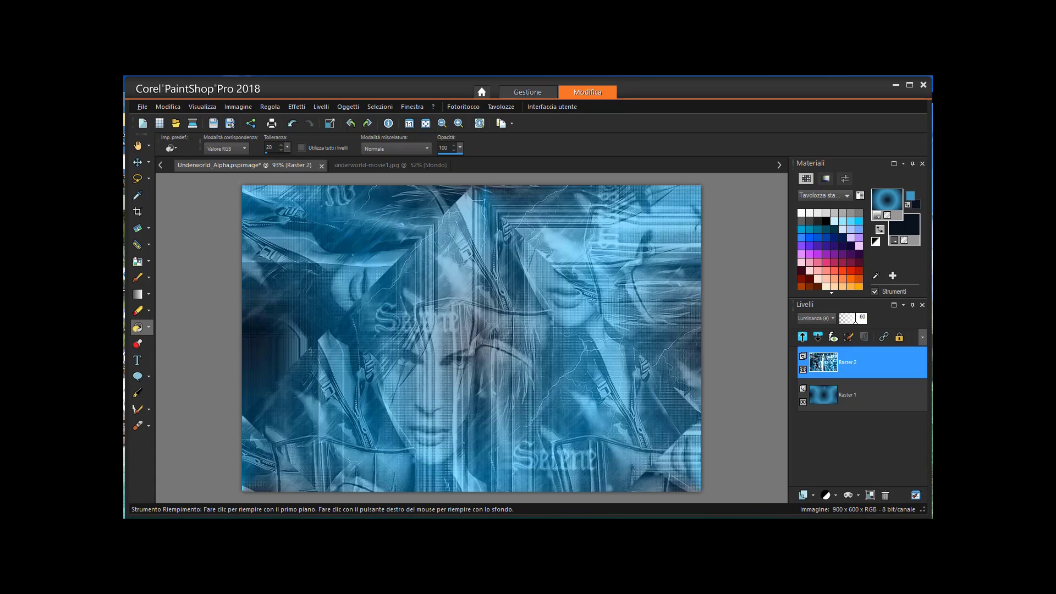
Reopen Filters Unlimited 2.0 and load the VM.db filter database.
click(298, 107)
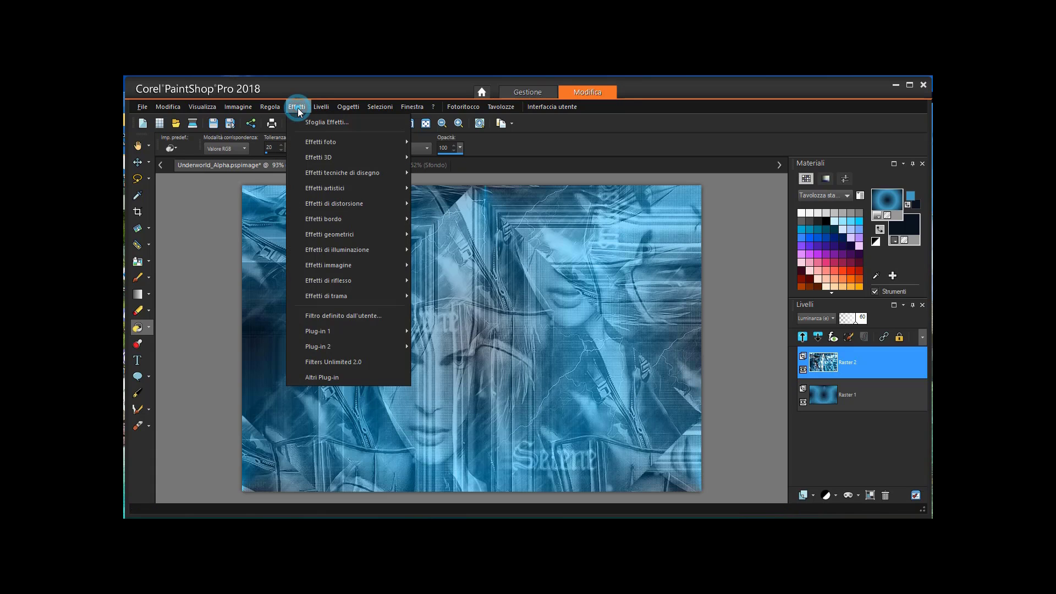
click(348, 363)
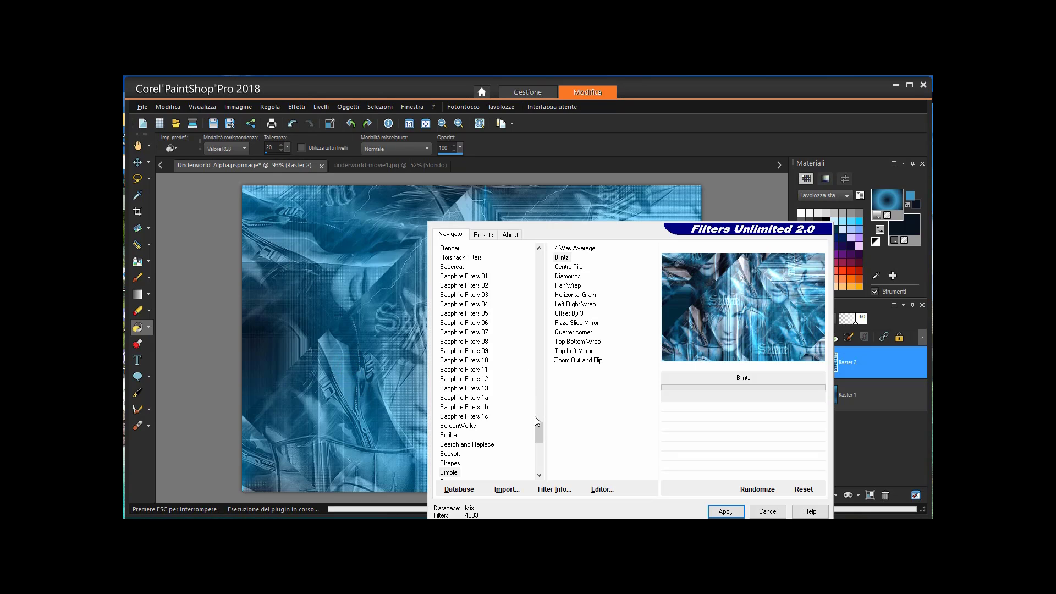
drag(542, 435, 539, 463)
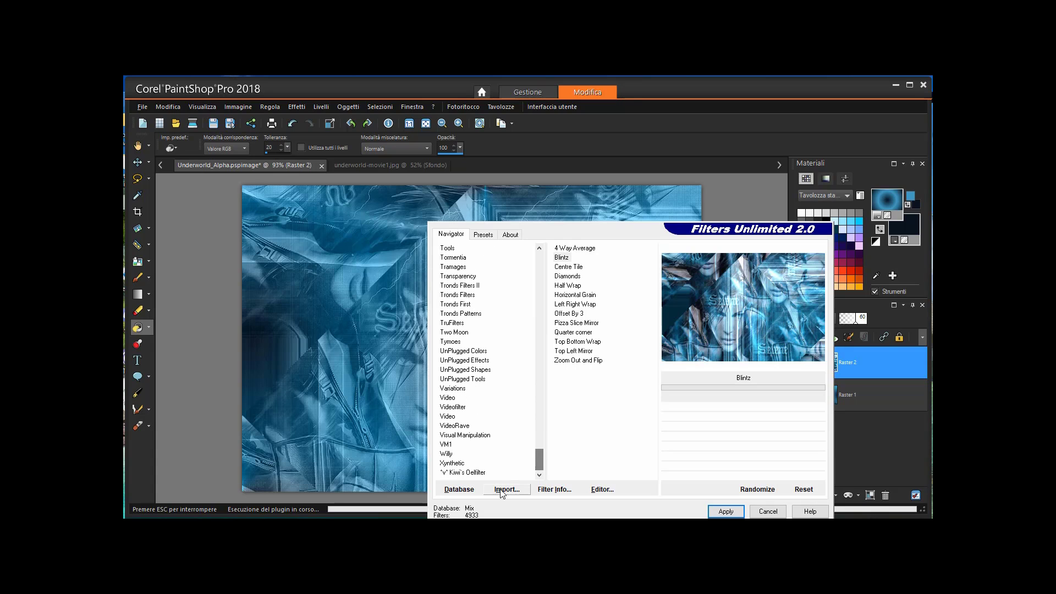
click(480, 490)
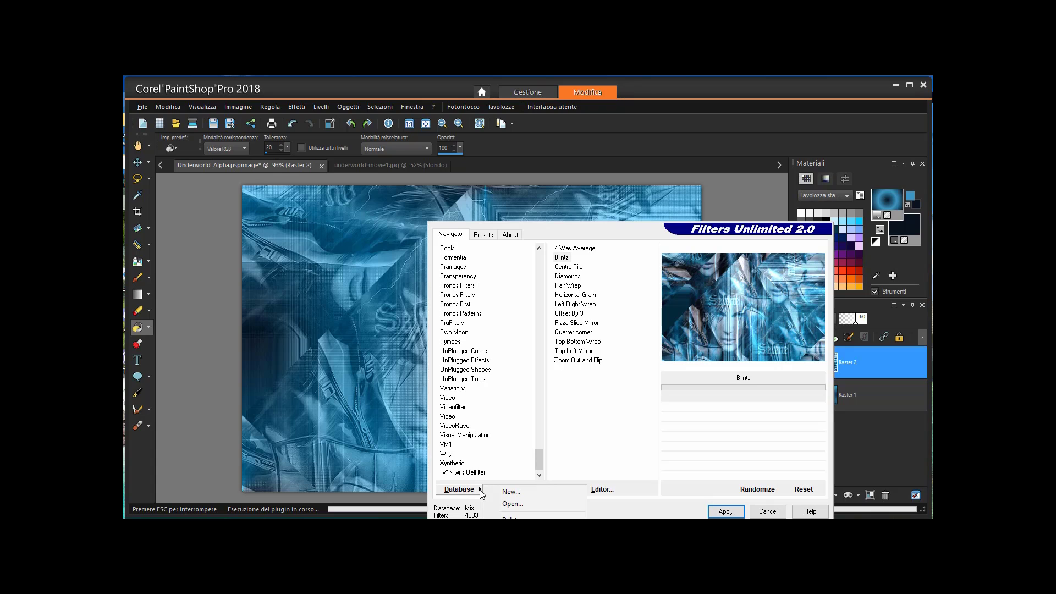
click(511, 504)
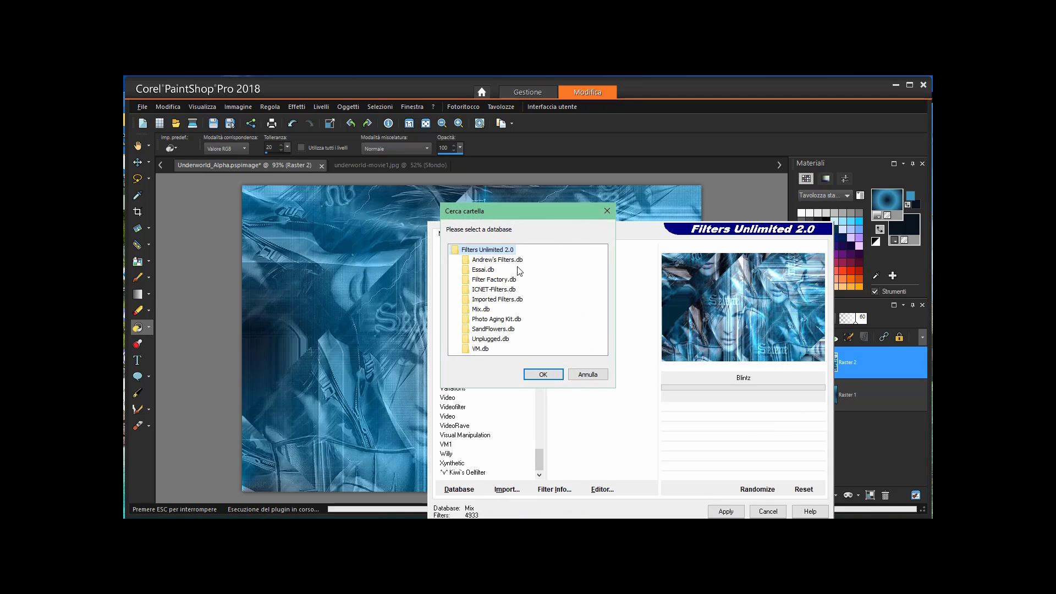
click(481, 349)
click(542, 374)
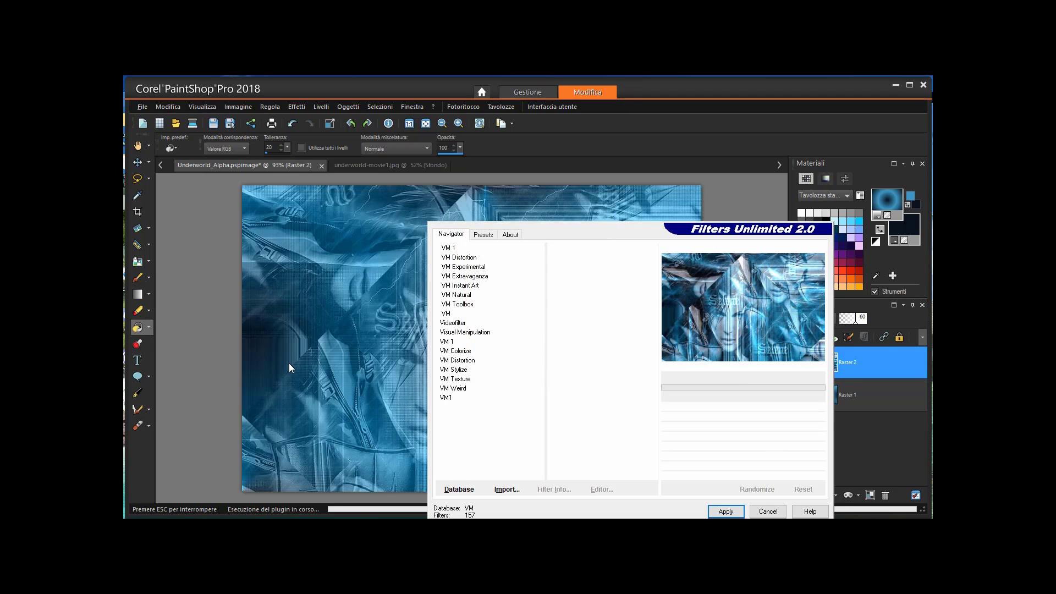
Apply the VM Toolbox Instant Tile filter to Raster 2 with X-Flip 77 and Y-Flip 31.
click(471, 306)
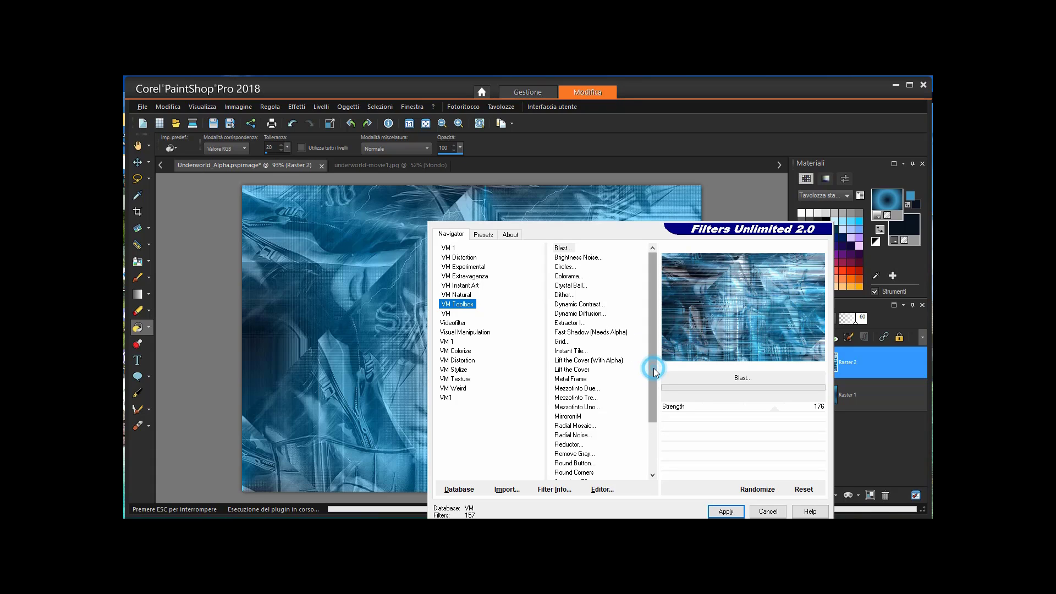
click(567, 352)
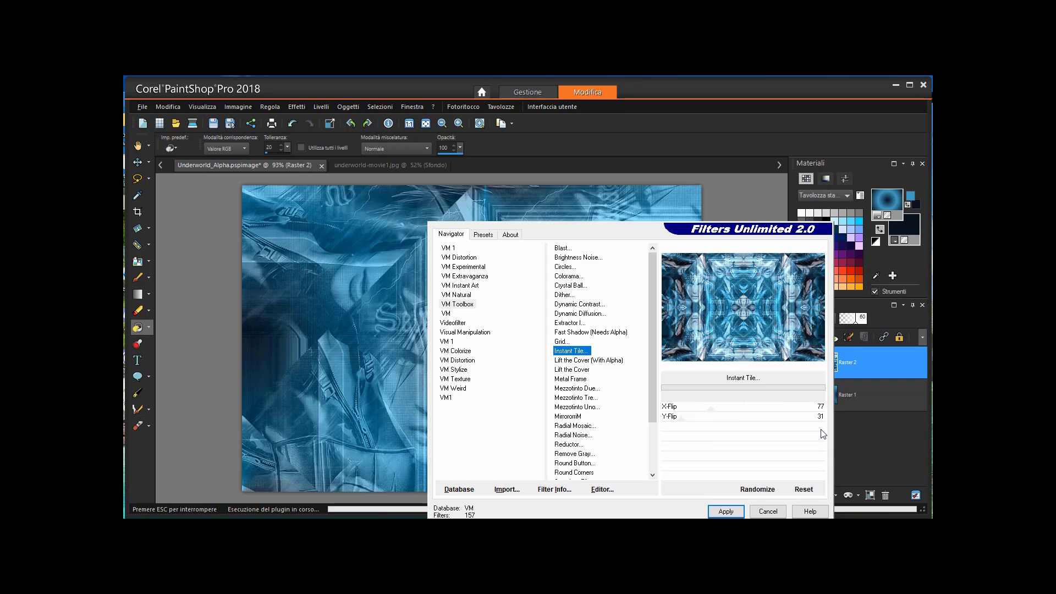
click(726, 512)
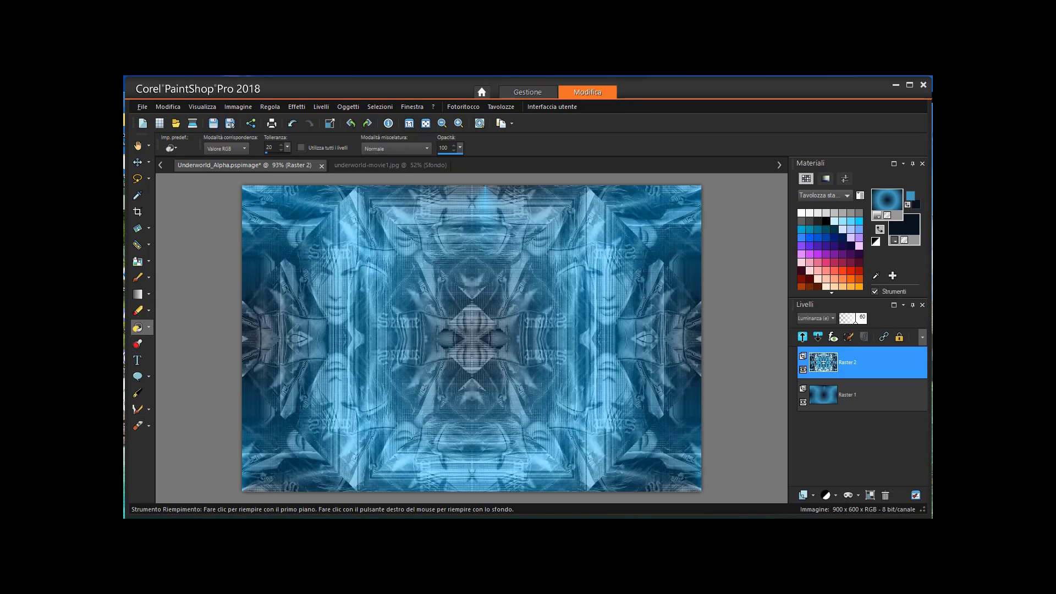
Load the Selezione_Underworld selection from the file's alpha channels onto the Raster 2 layer.
click(376, 107)
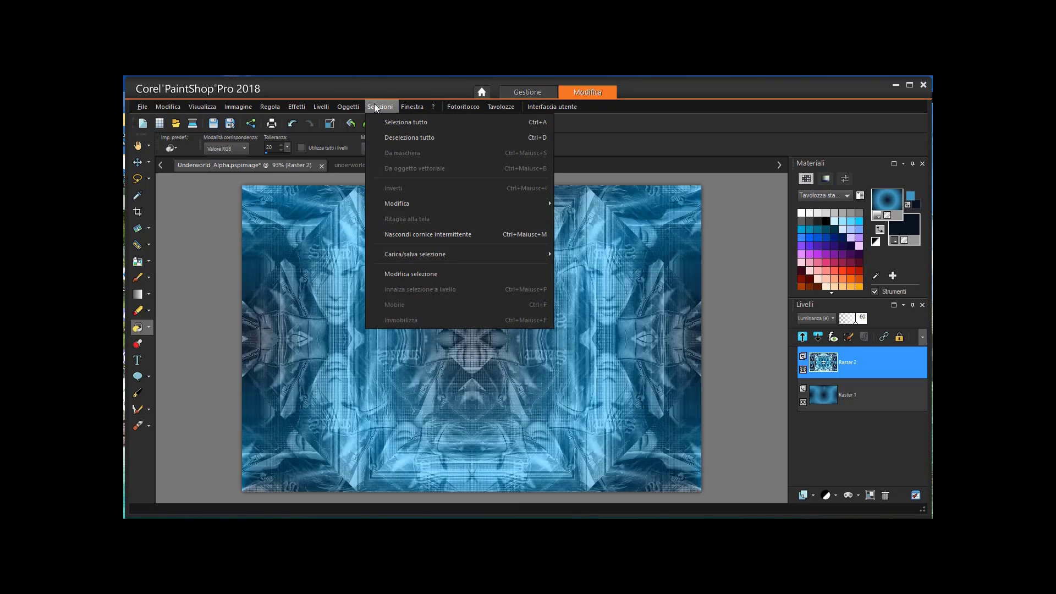
mouse_move(409, 252)
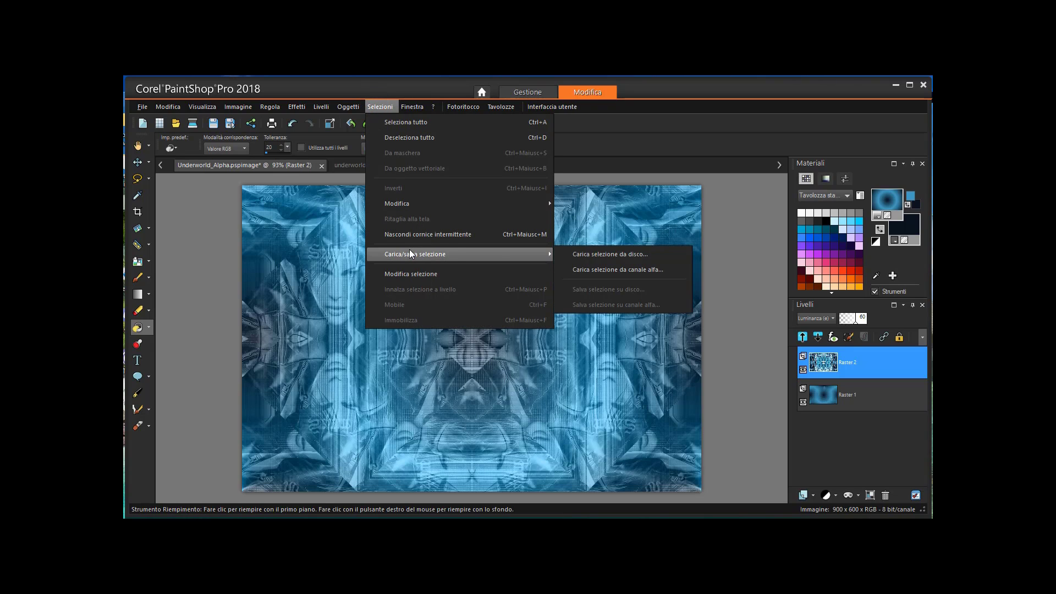
click(608, 268)
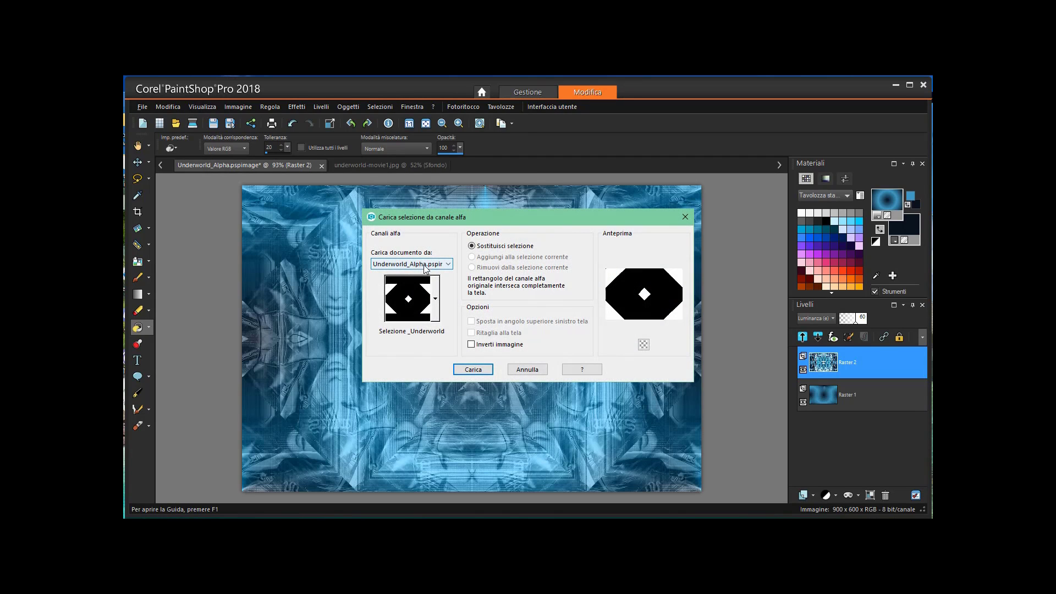
click(436, 298)
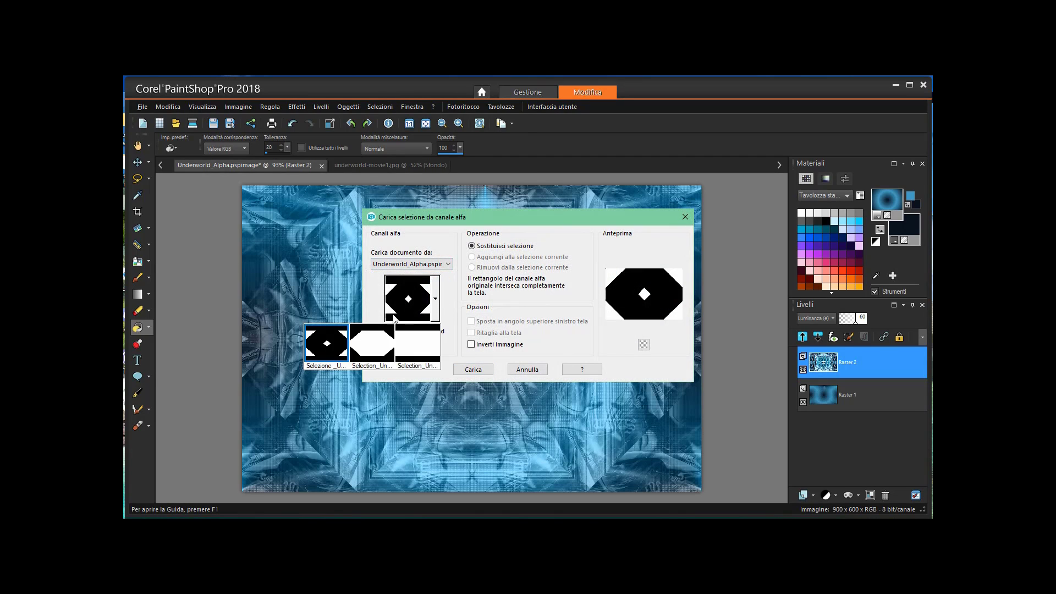
click(327, 358)
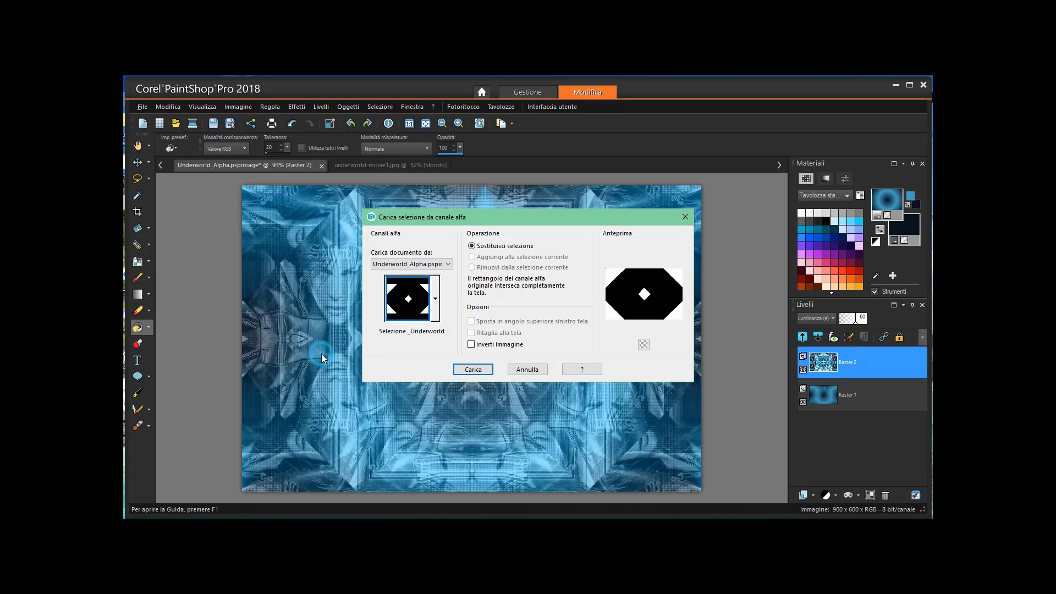
click(472, 369)
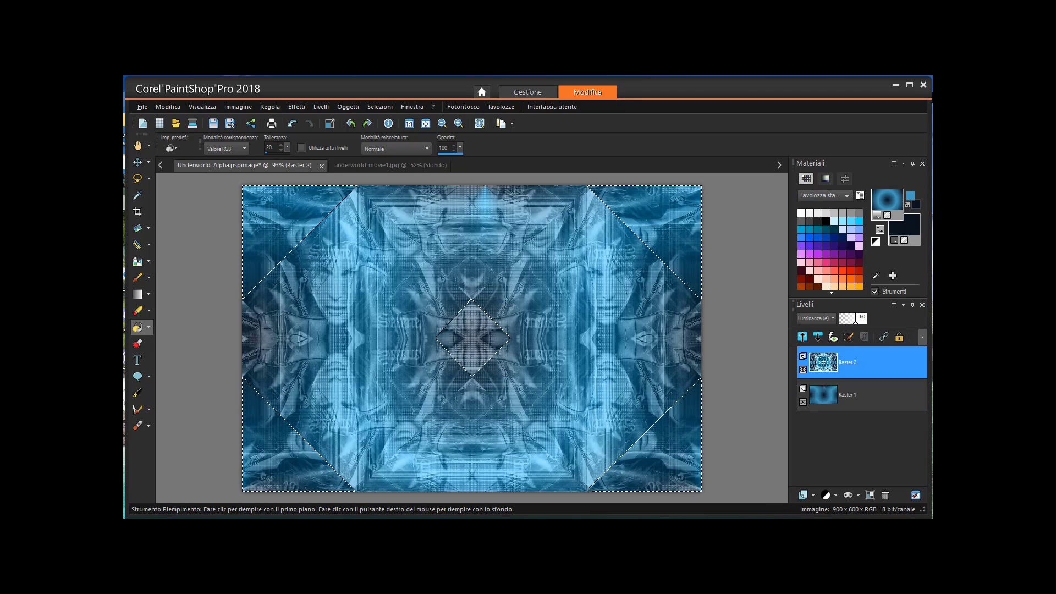
Promote the selected corners and central diamond of Raster 2 to a new layer, and clear the selection.
mouse_move(874, 364)
right_click(874, 364)
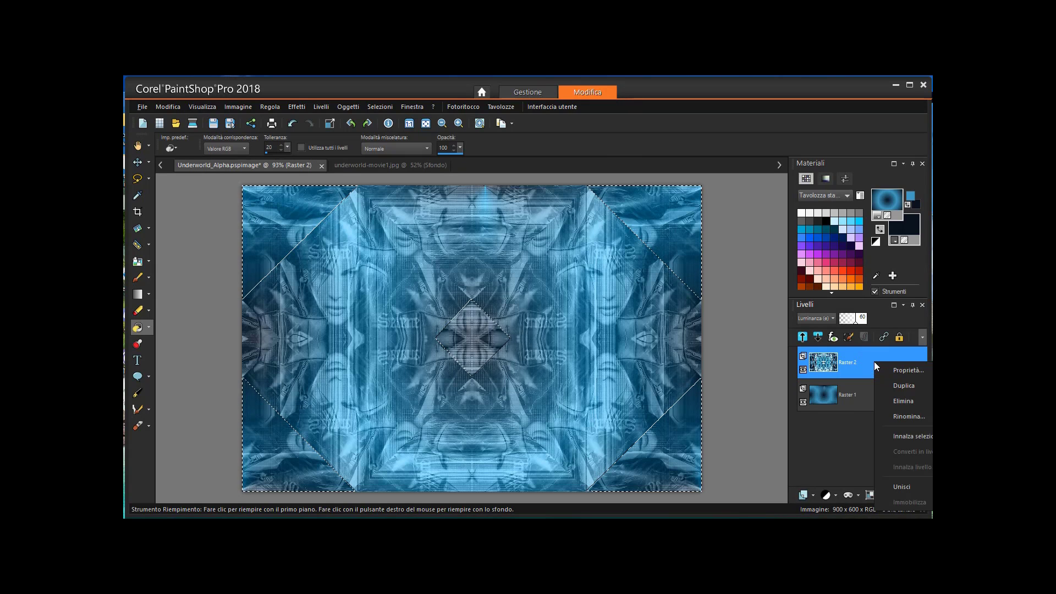
click(905, 437)
mouse_move(826, 363)
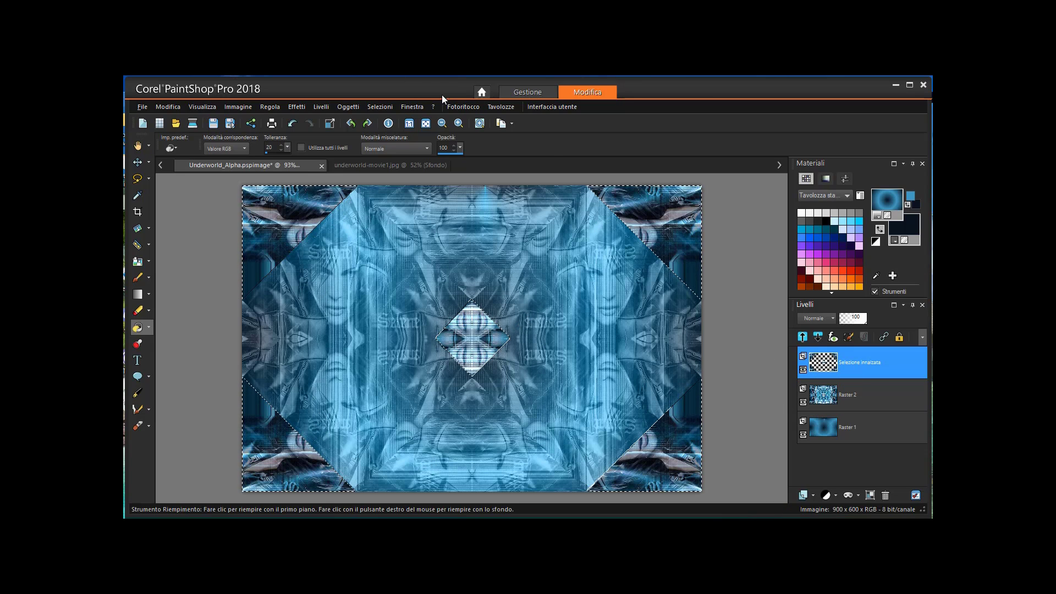
click(380, 107)
click(407, 138)
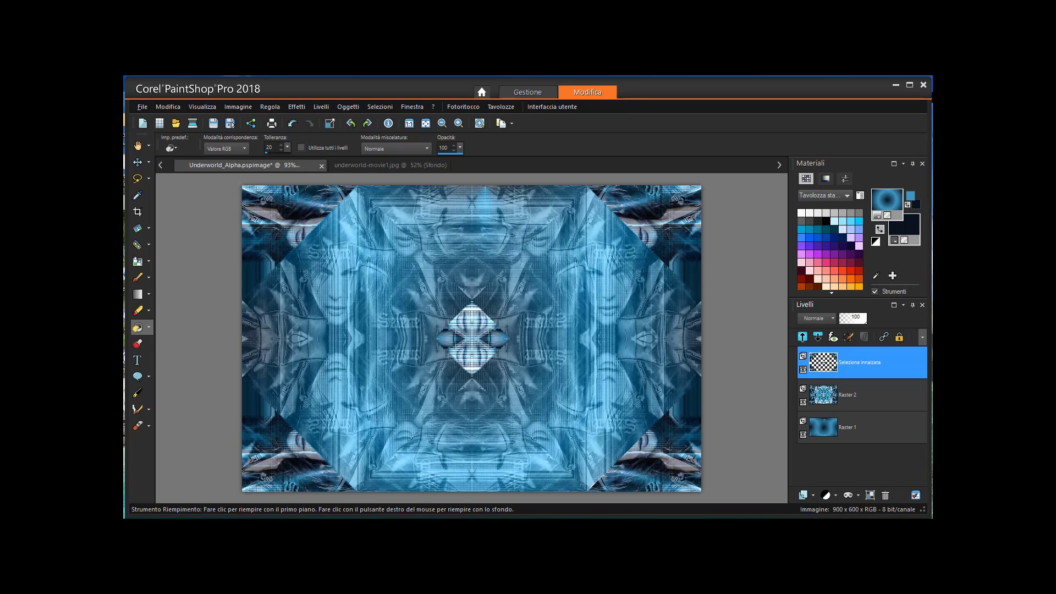
Load the second alpha-channel selection, the large octagon, with the promoted selection layer active.
click(378, 107)
mouse_move(406, 255)
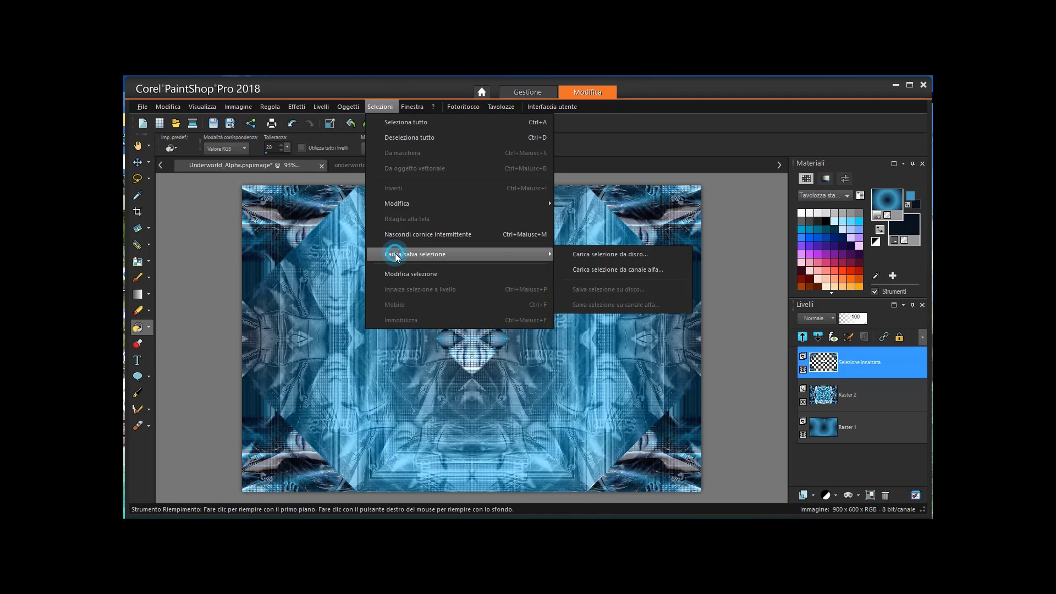
click(607, 270)
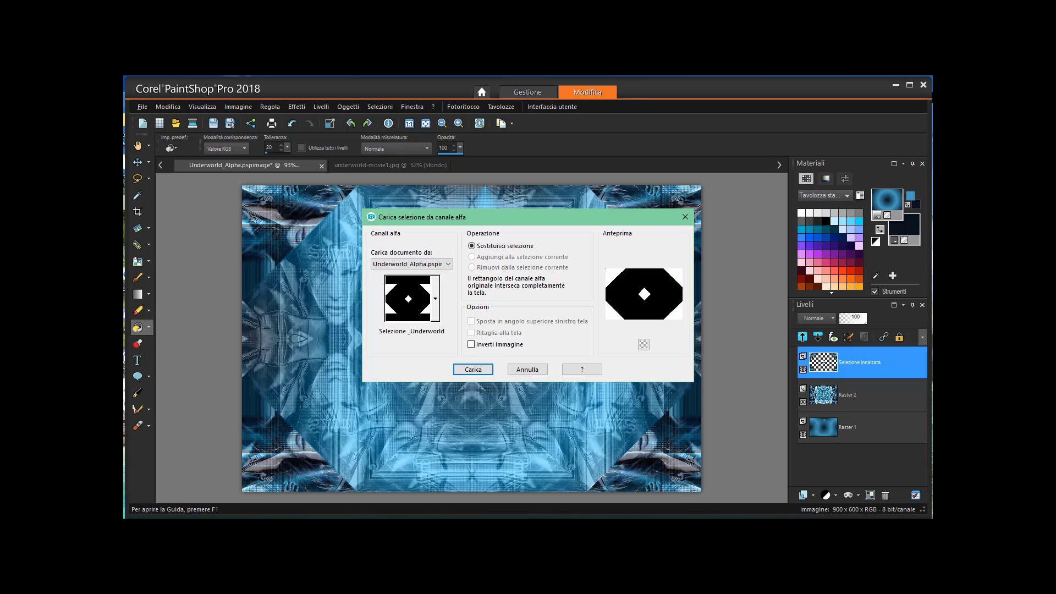
click(435, 298)
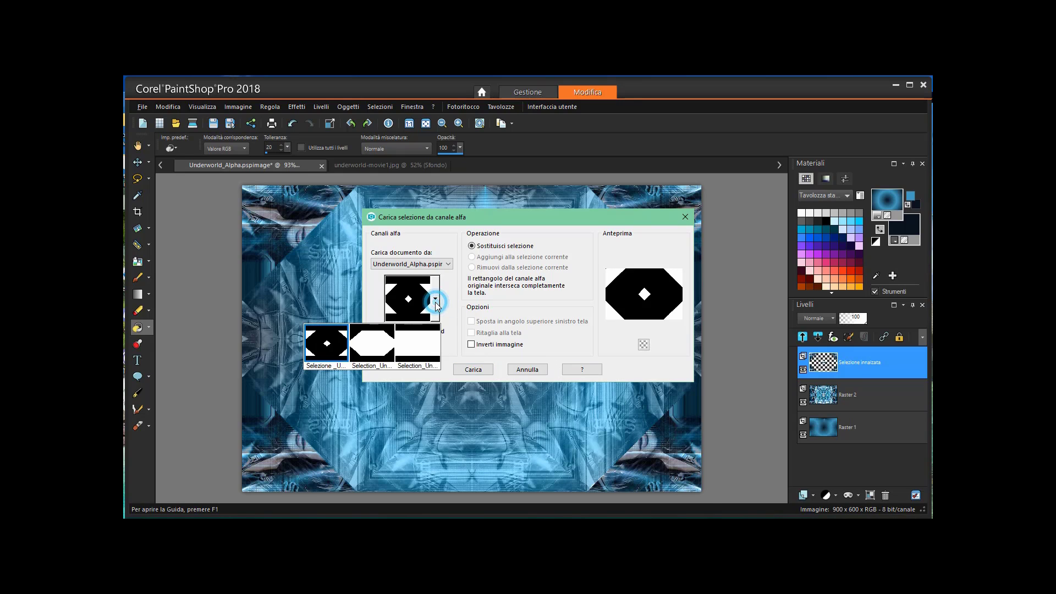
click(389, 349)
click(473, 369)
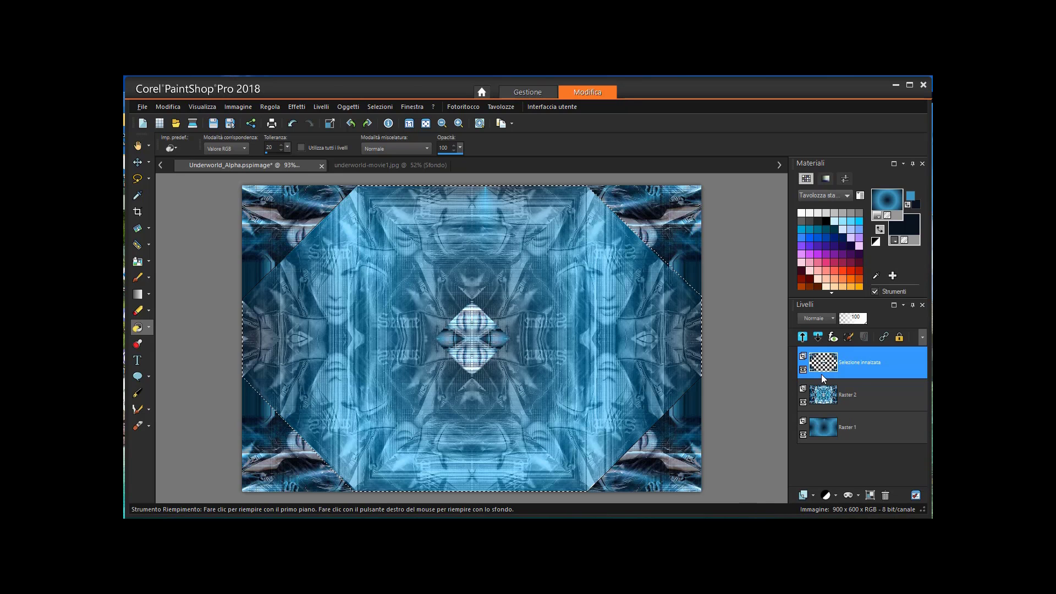
Open Filters Unlimited 2.0 for the promoted selection layer and switch its filter database to Mix.
click(299, 104)
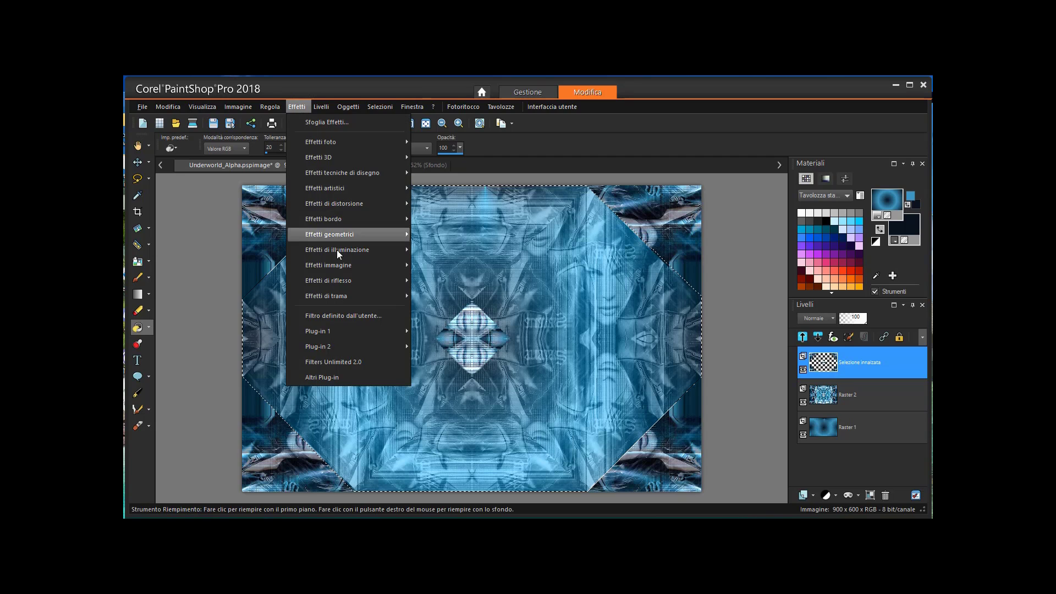
click(349, 360)
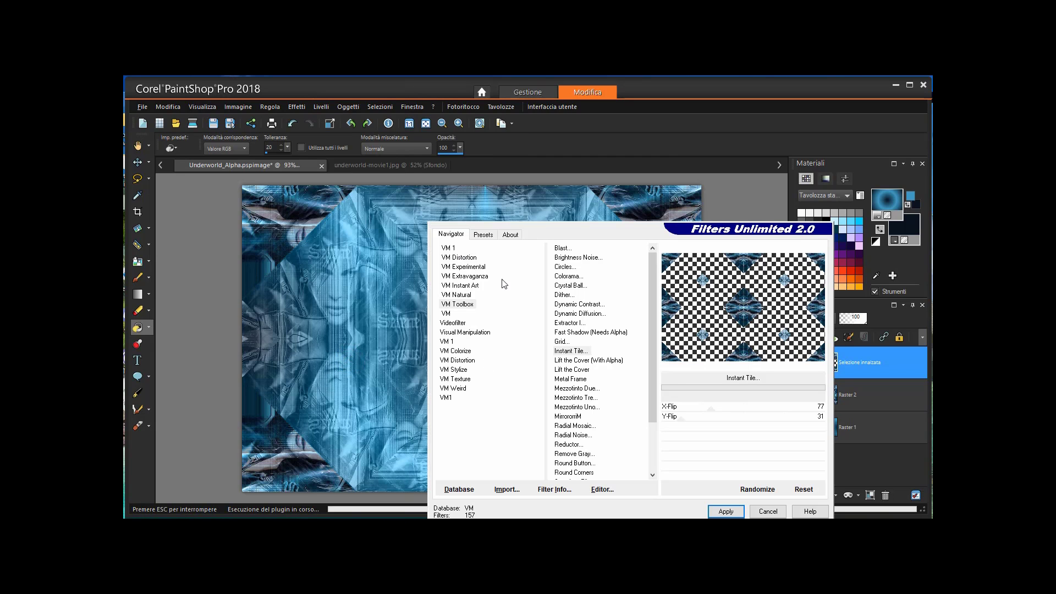
click(480, 491)
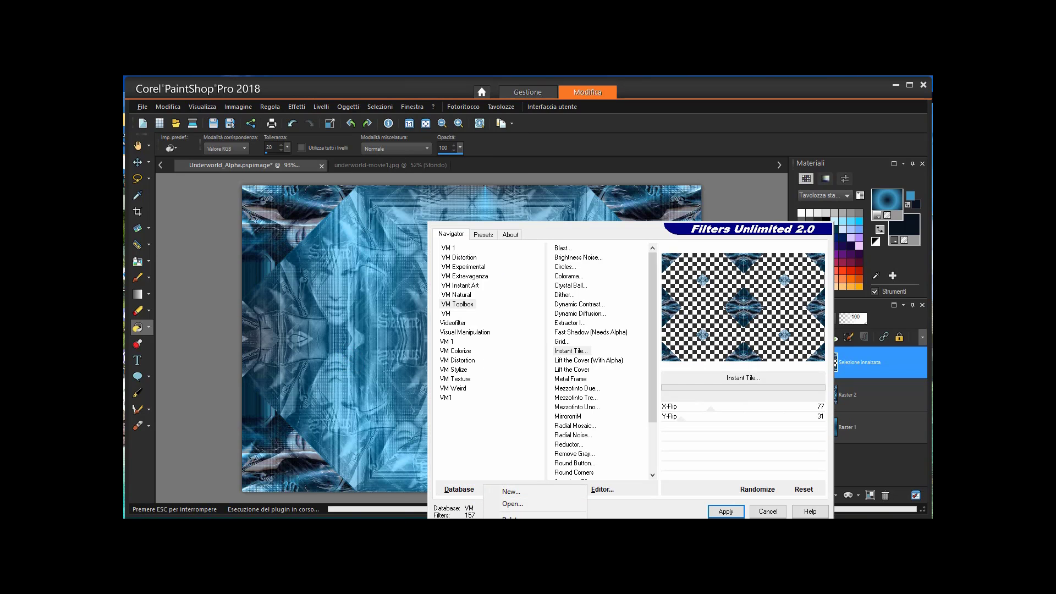
click(506, 516)
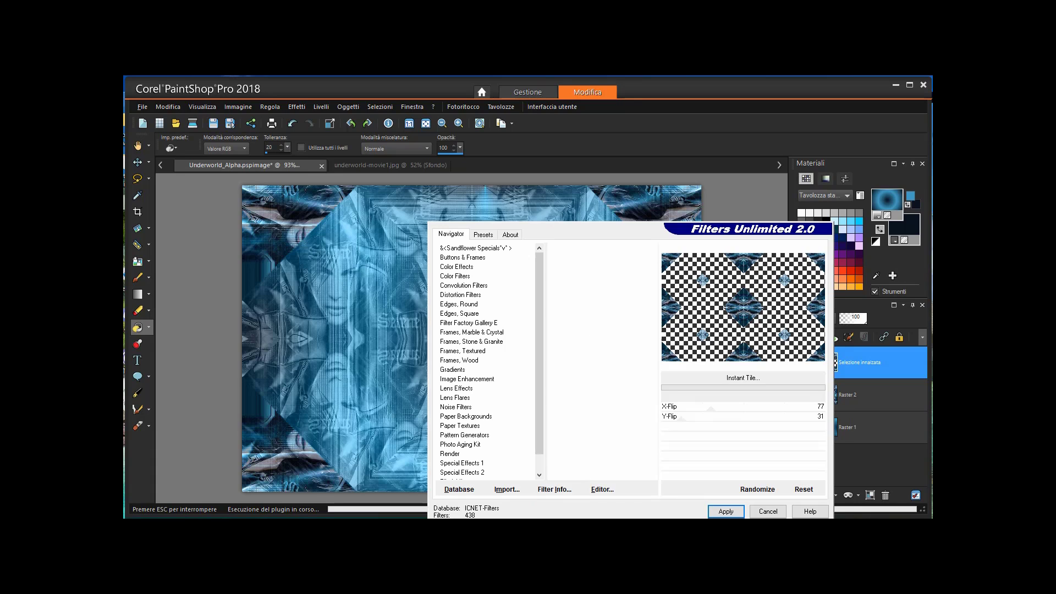
click(479, 491)
click(531, 505)
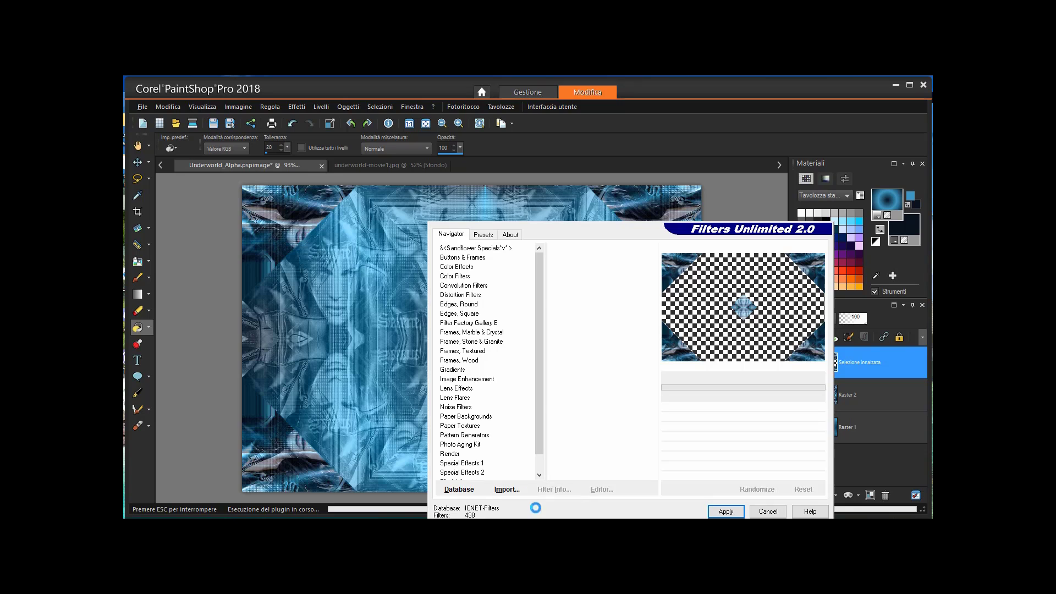
Apply the Toadies What are you? filter with Overdose 45 to the octagon selection.
drag(540, 270, 545, 452)
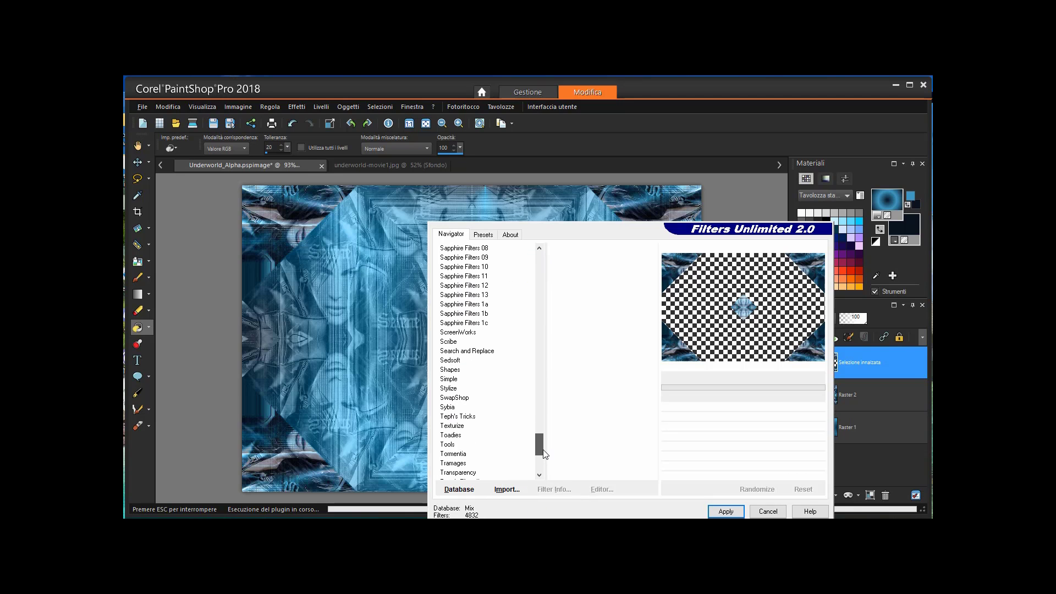
click(451, 436)
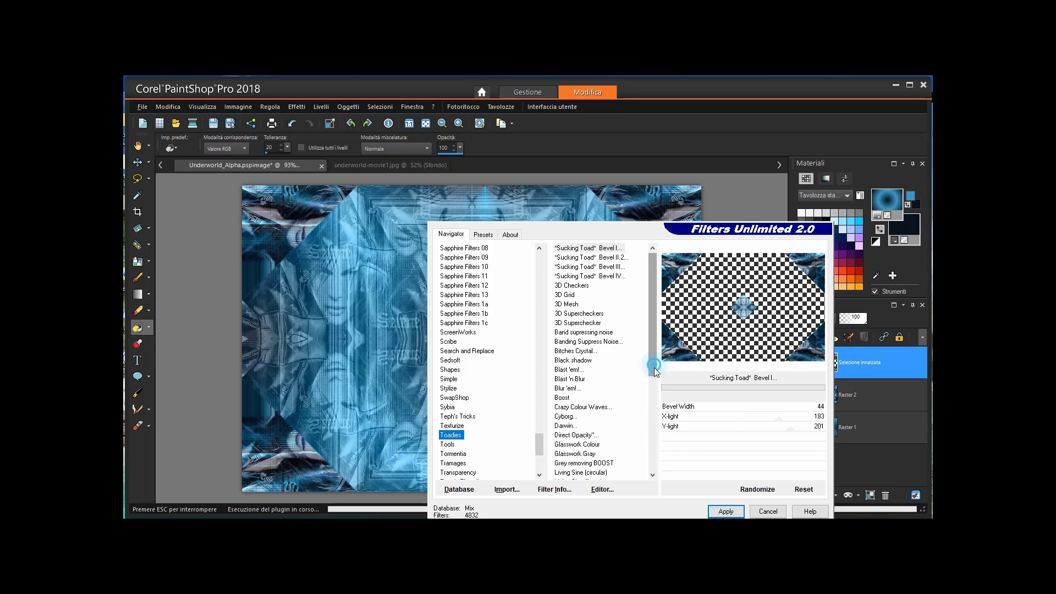
drag(655, 368, 654, 462)
click(574, 473)
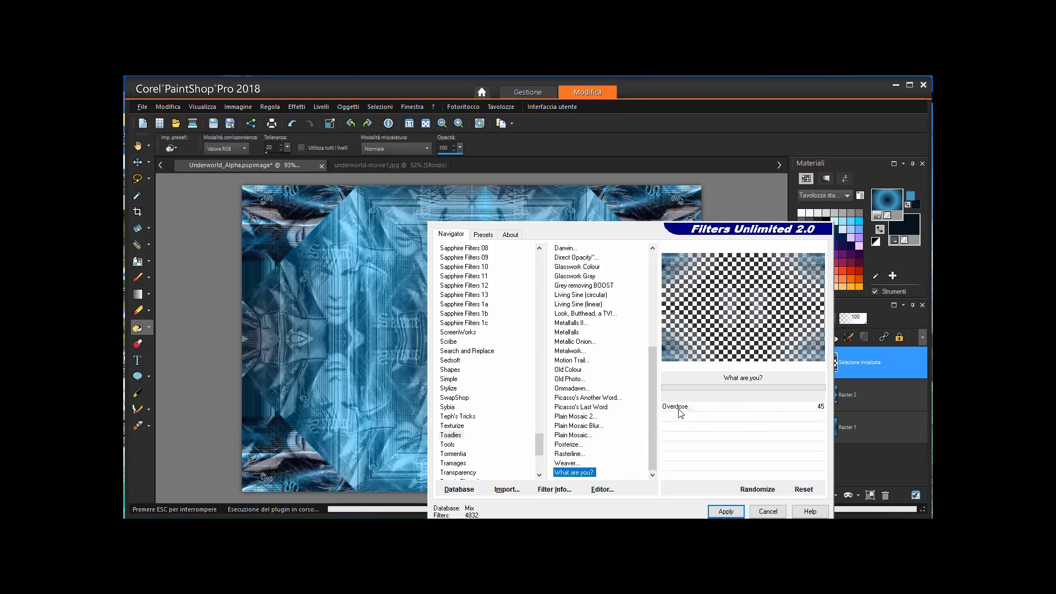
click(726, 510)
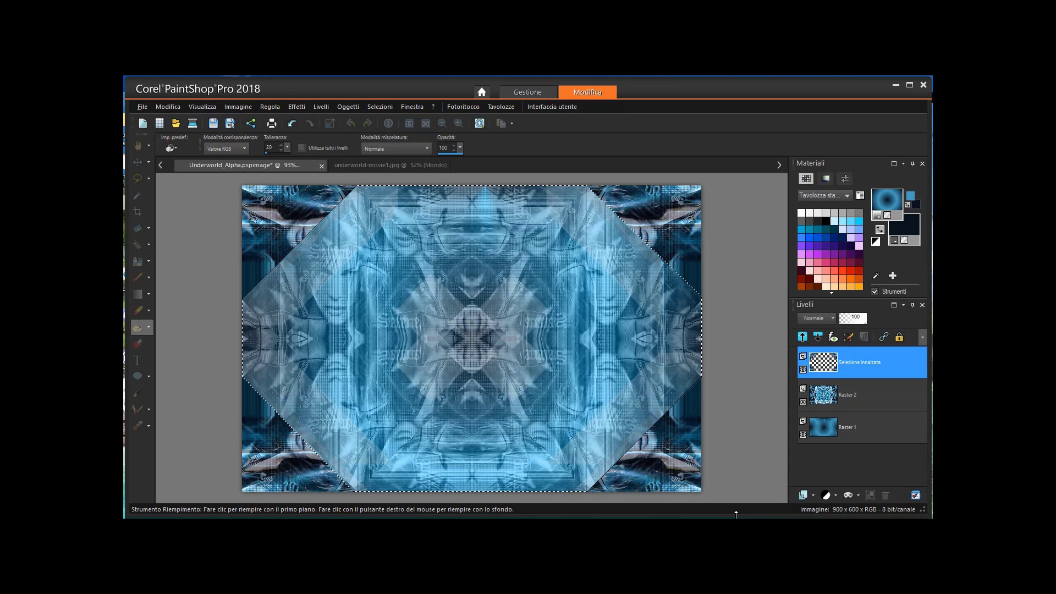
Undo the last filter and reapply Toadies What are you? from Filters Unlimited 2.0 to the octagon selection.
click(295, 127)
click(297, 107)
click(347, 363)
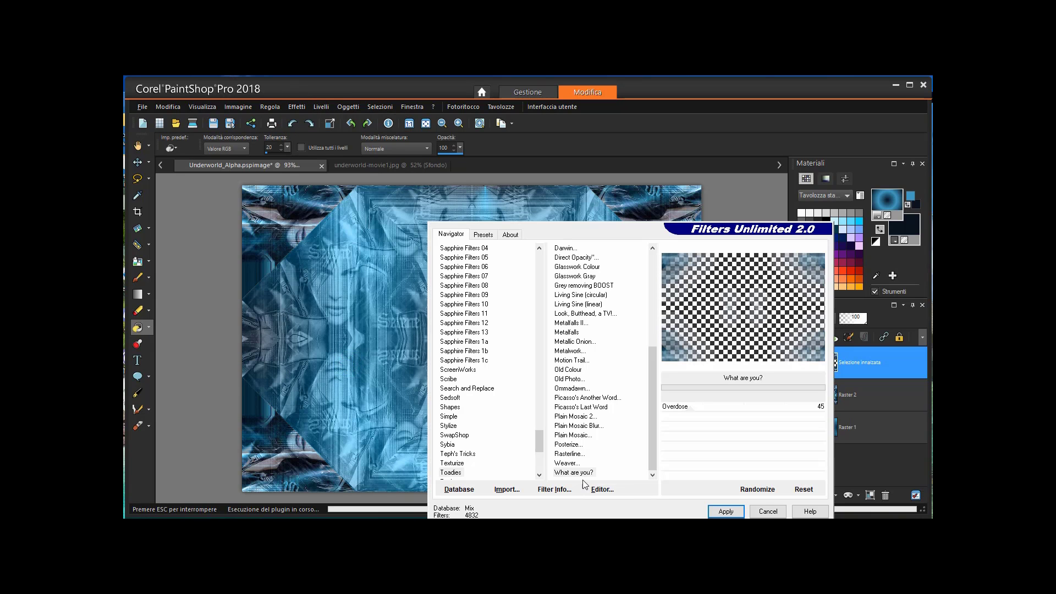
click(576, 472)
click(733, 512)
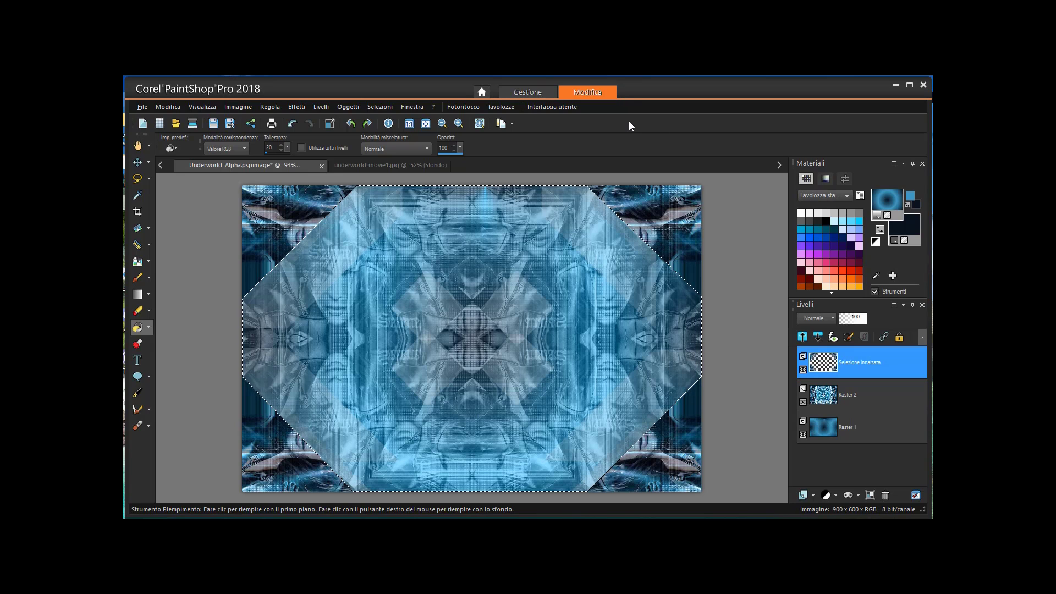
Apply the L en K's Mayra filter from the L en K landksiteofwonders plug-ins to the octagon selection.
click(299, 107)
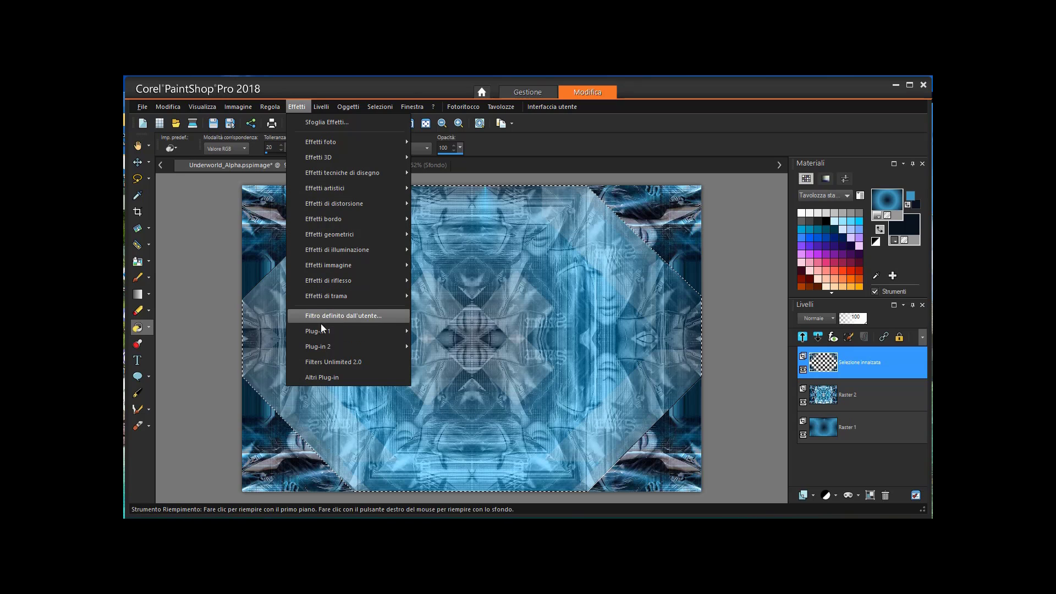
mouse_move(321, 329)
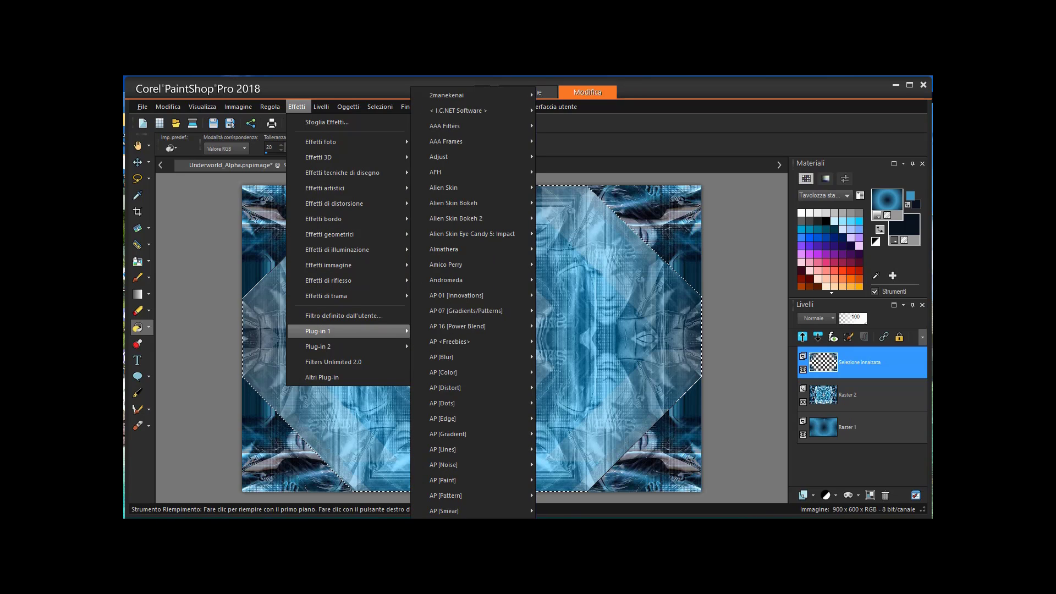
scroll(523, 502, down, 4)
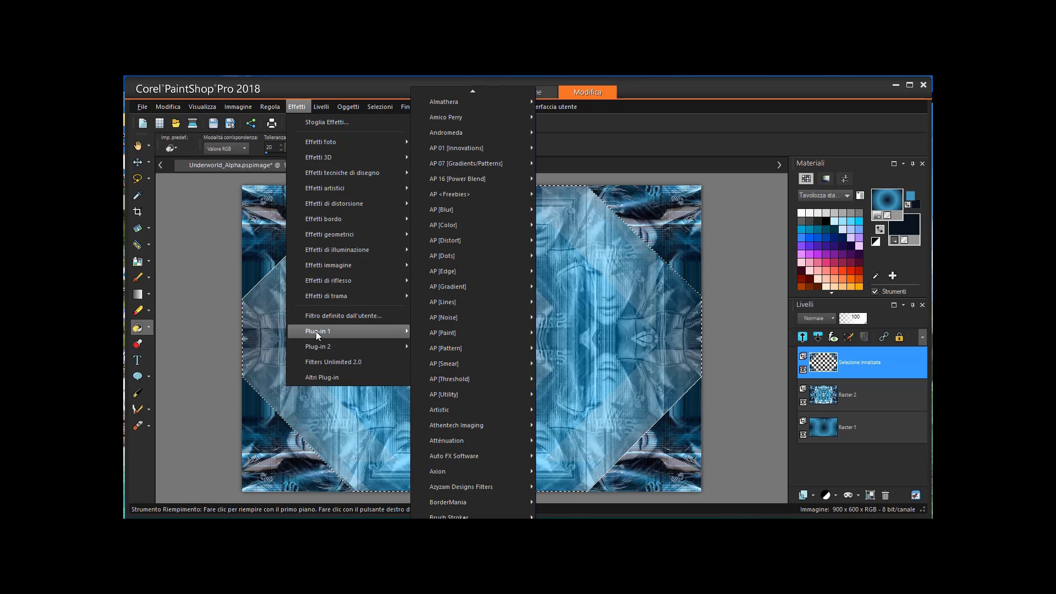
mouse_move(469, 235)
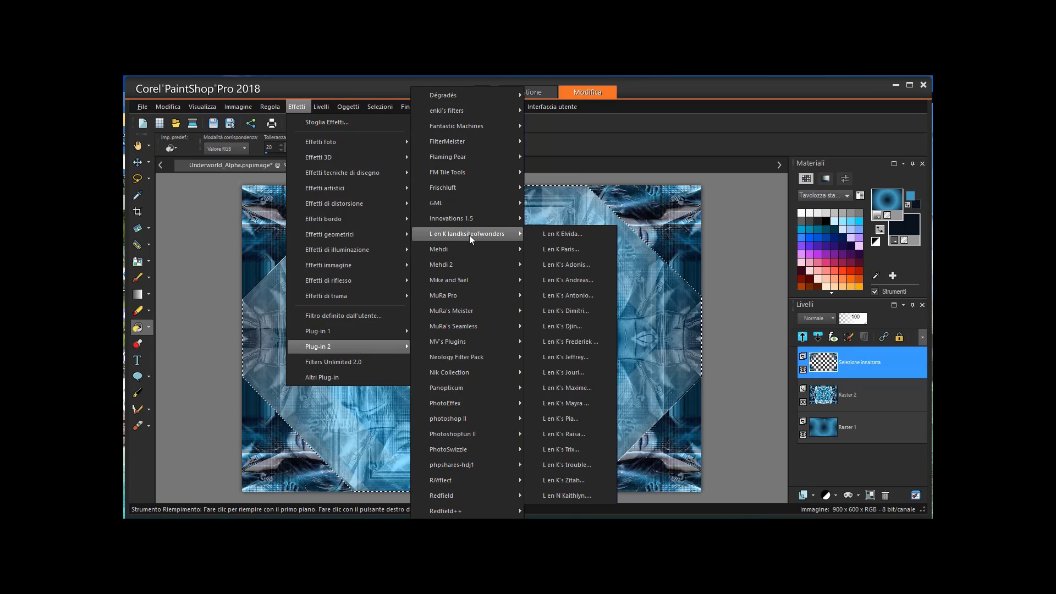
click(582, 402)
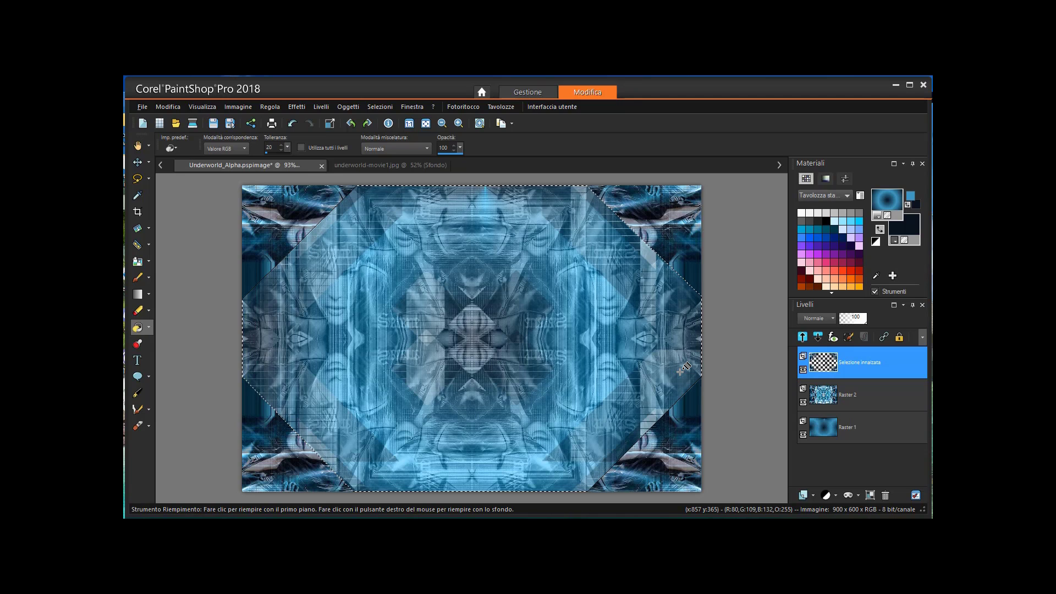
Run the L en K's Mayra filter again with controls 0 to 3 at 0, 149, 76 and 2.
click(297, 107)
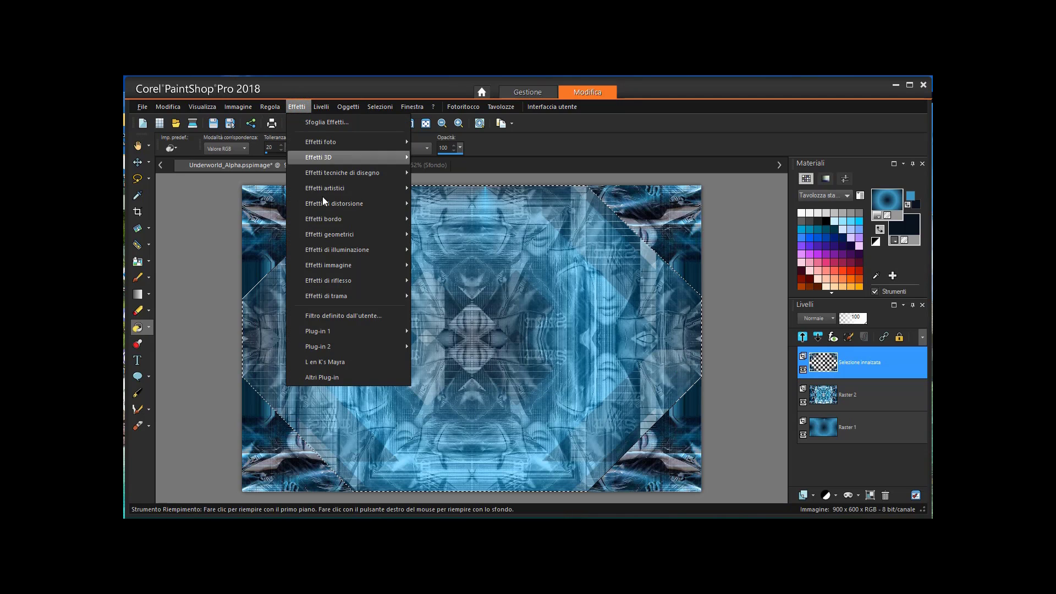
click(342, 362)
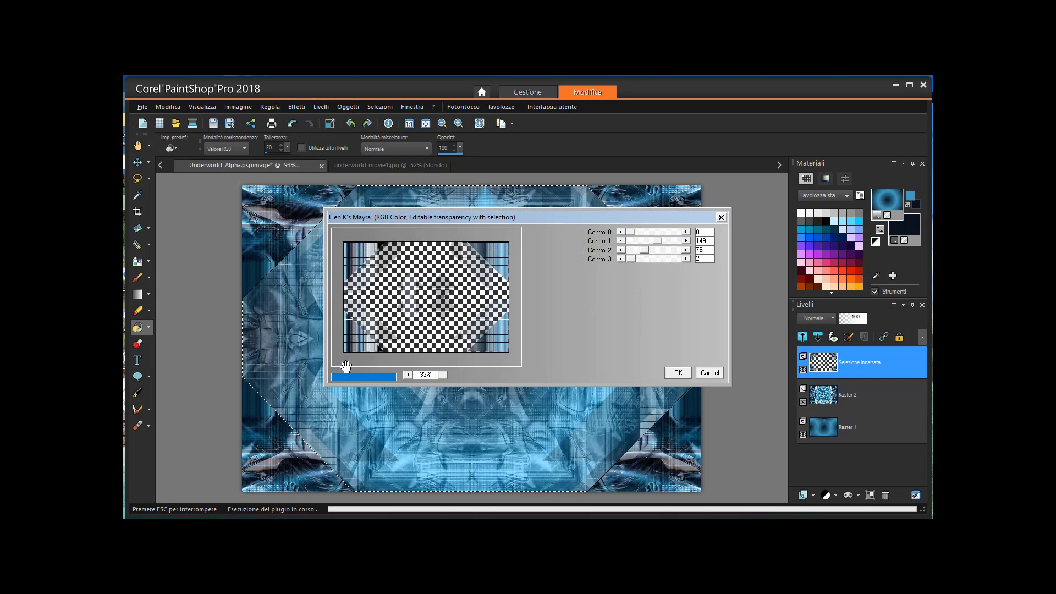
click(675, 373)
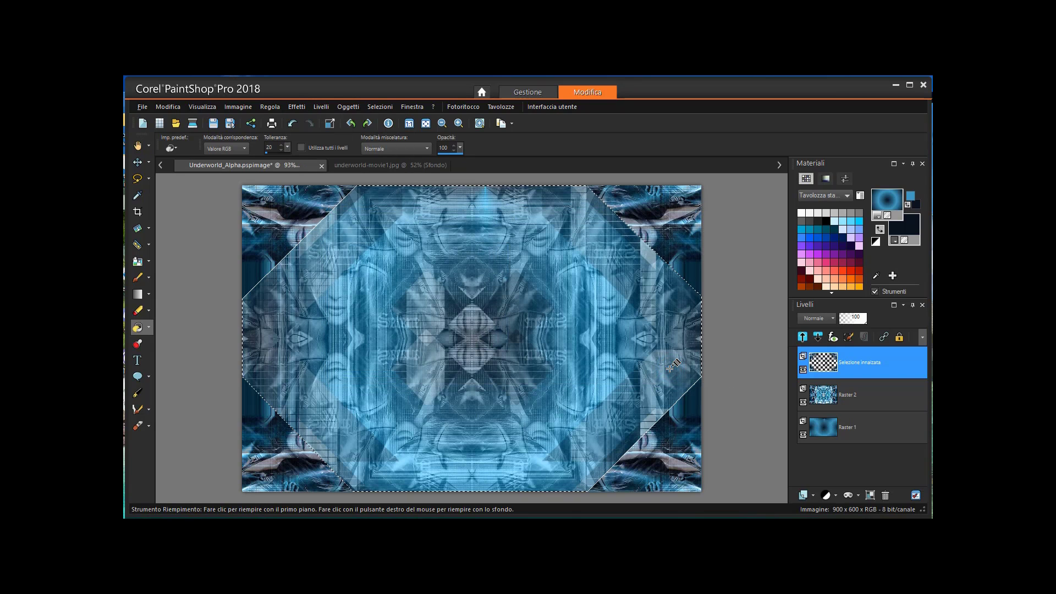
Deselect the octagon area and add a new raster layer with default settings above the promoted selection.
click(373, 107)
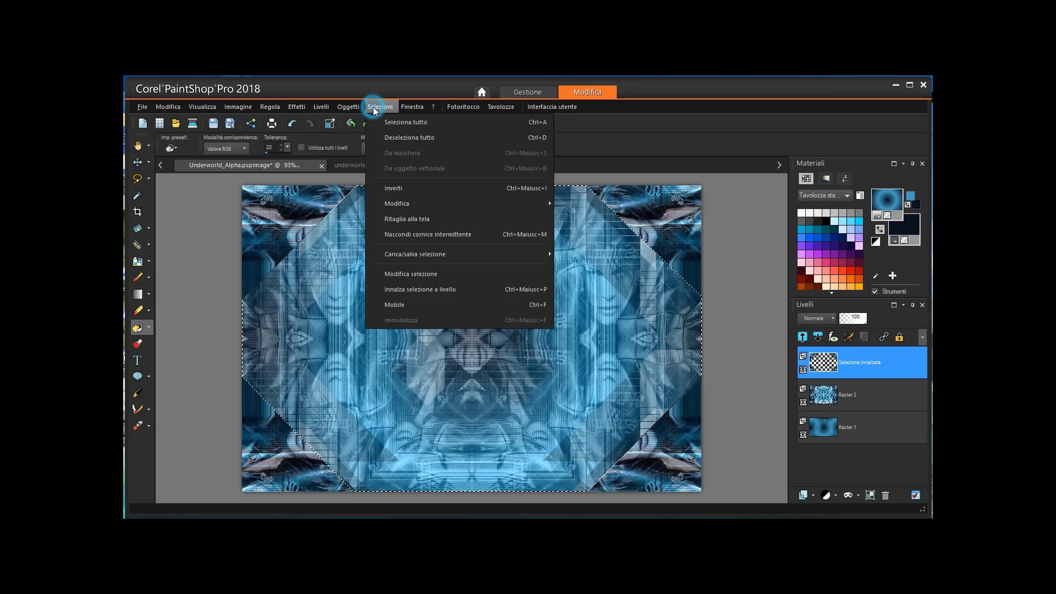
click(395, 135)
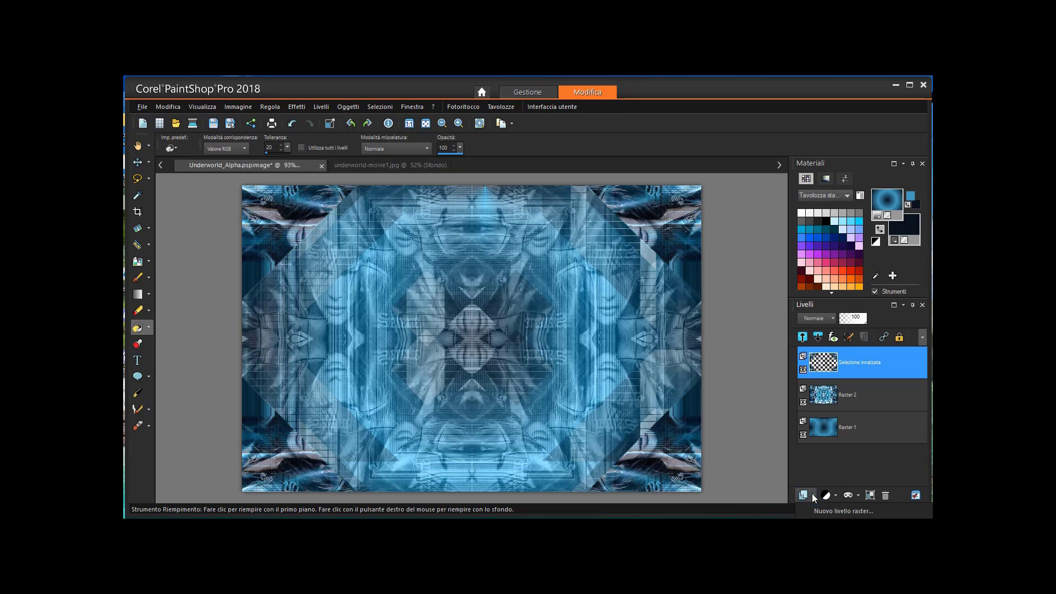
click(814, 511)
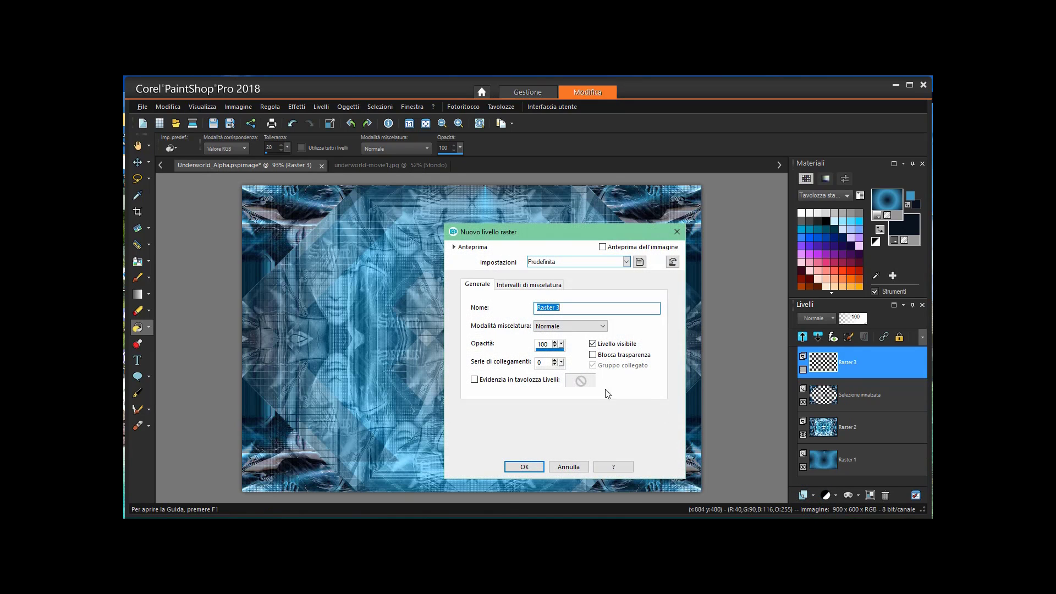
click(542, 469)
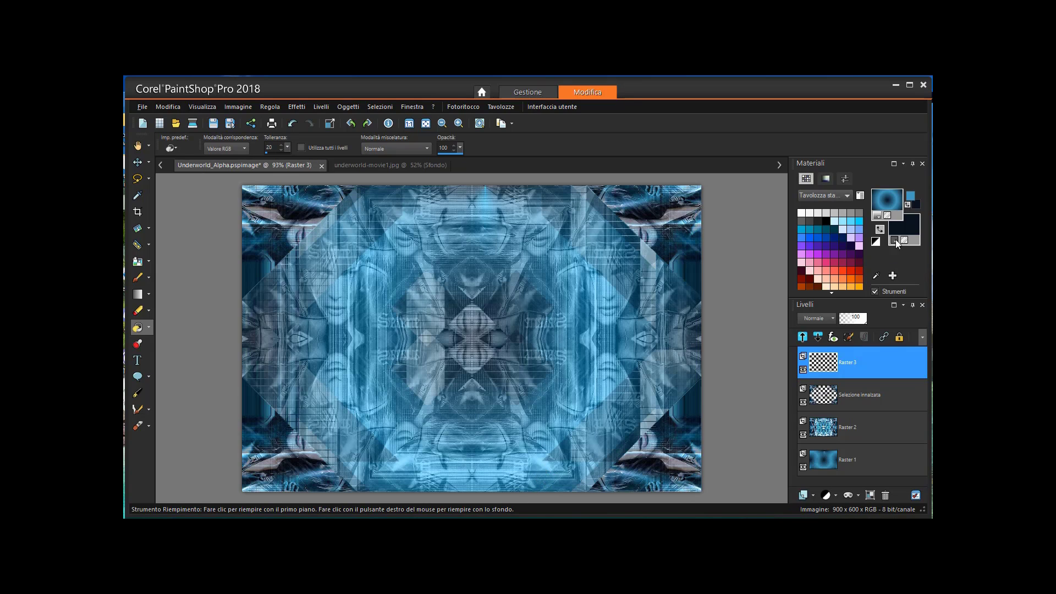
Swap the foreground and background materials and flood-fill the new Raster 3 layer with the dark navy color.
click(880, 231)
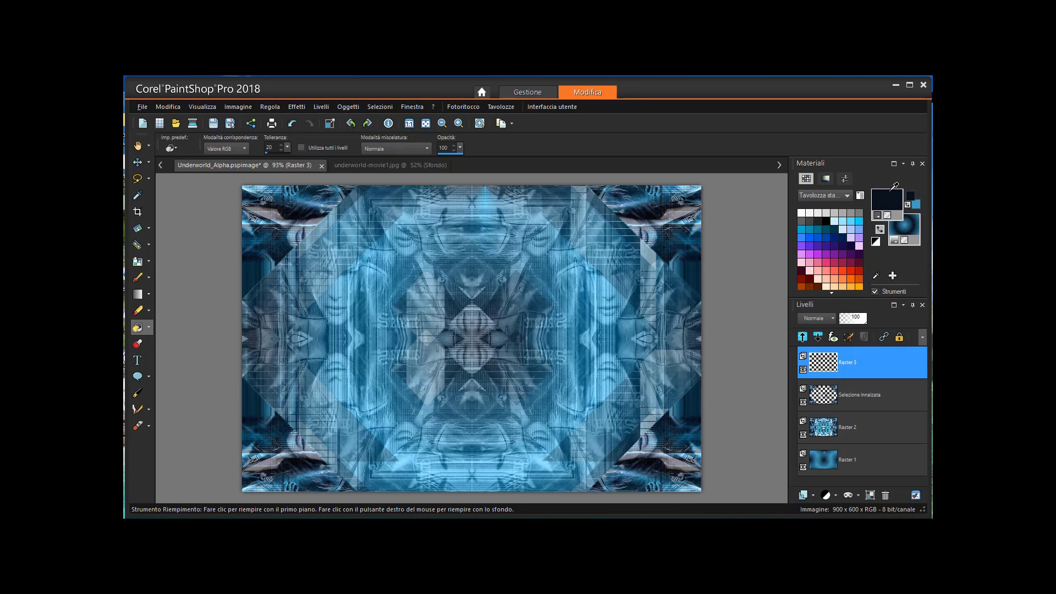
click(880, 230)
click(879, 230)
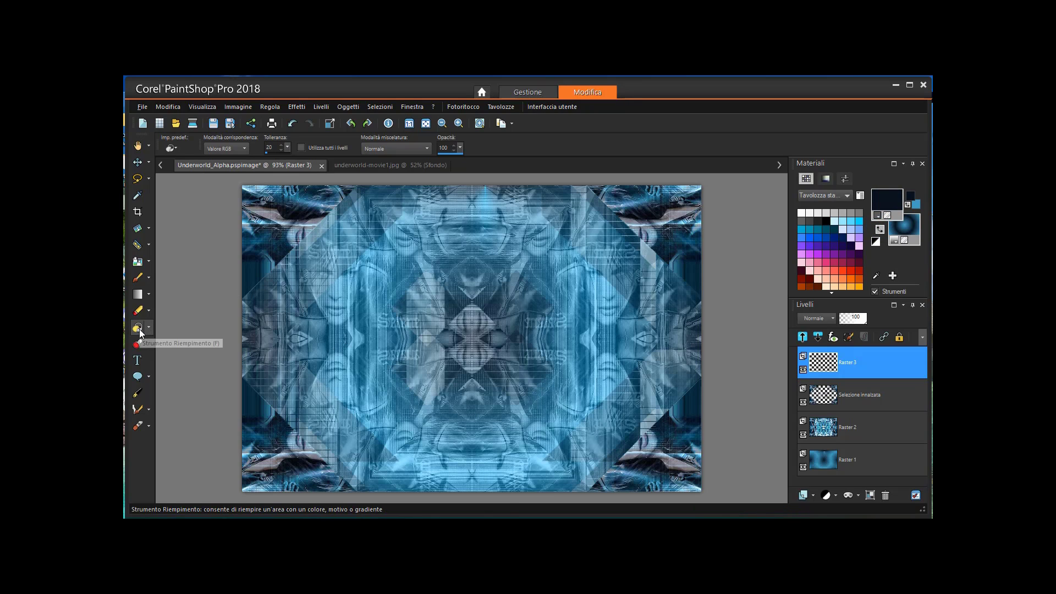
click(432, 296)
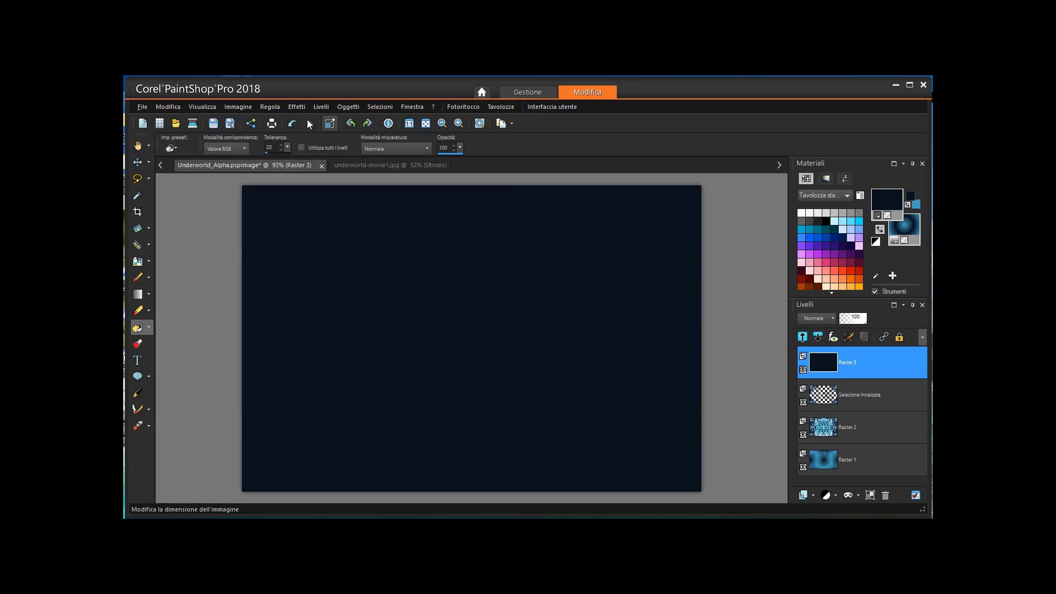
Move the dark-filled Raster 3 layer down one level, beneath the promoted selection.
click(322, 106)
mouse_move(426, 293)
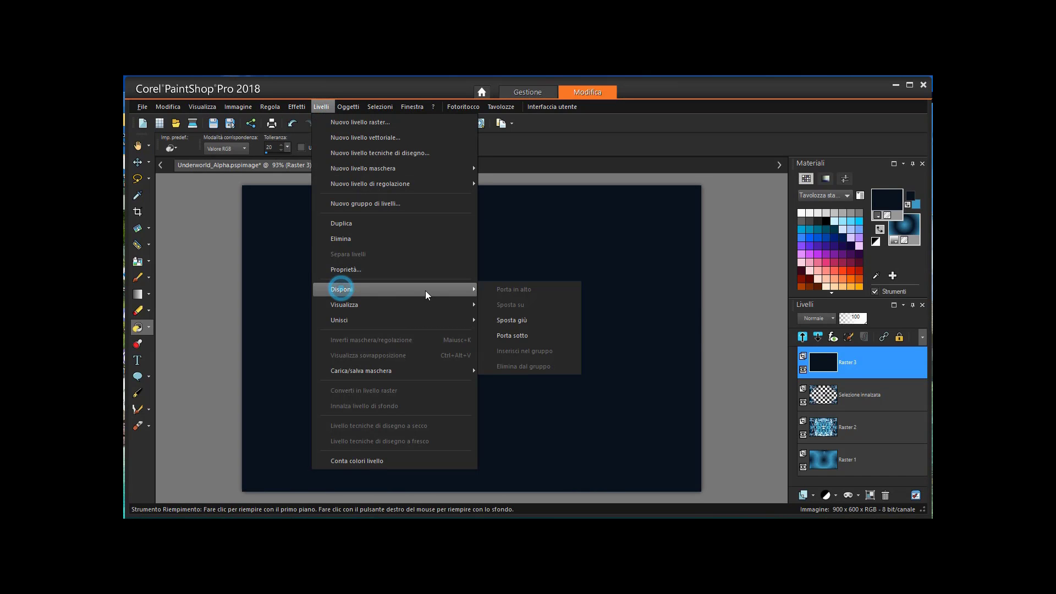
click(519, 321)
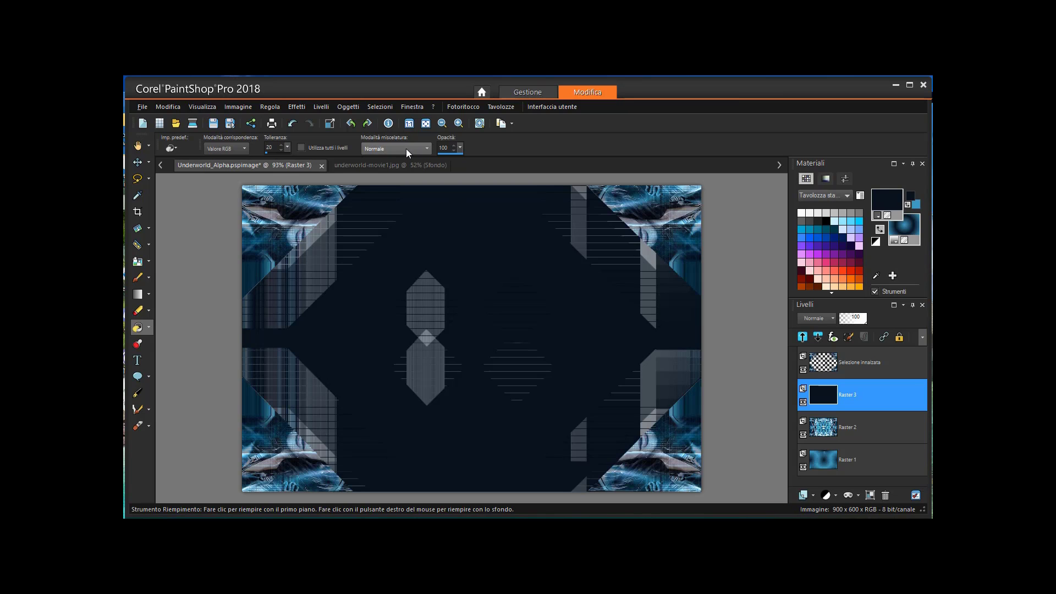
Apply the L en K's Zitah filter from L en K landksiteofwonders to Raster 3 with Control 1 at 9.
click(295, 107)
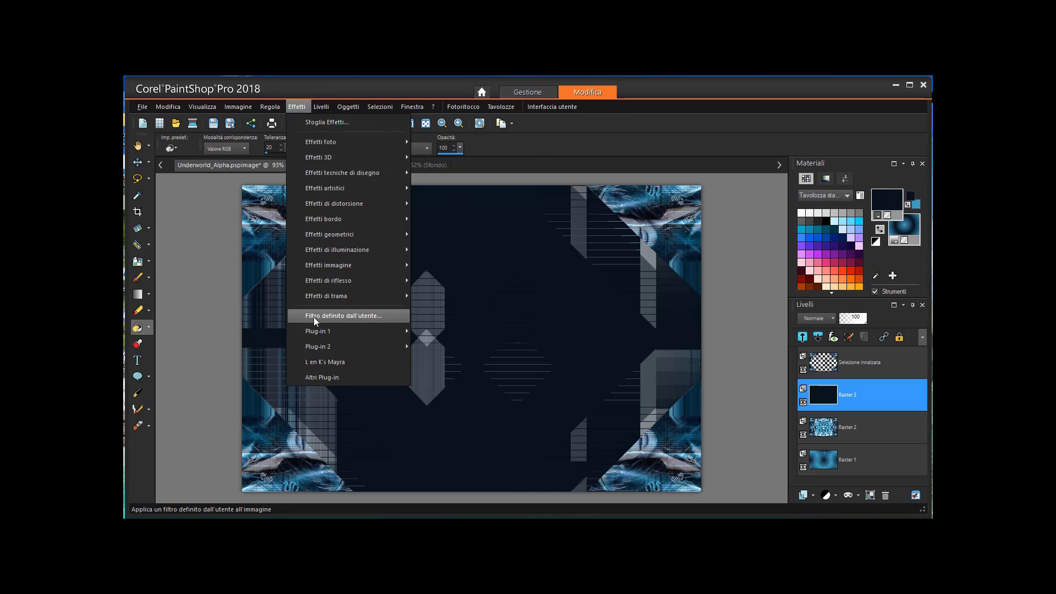
mouse_move(322, 332)
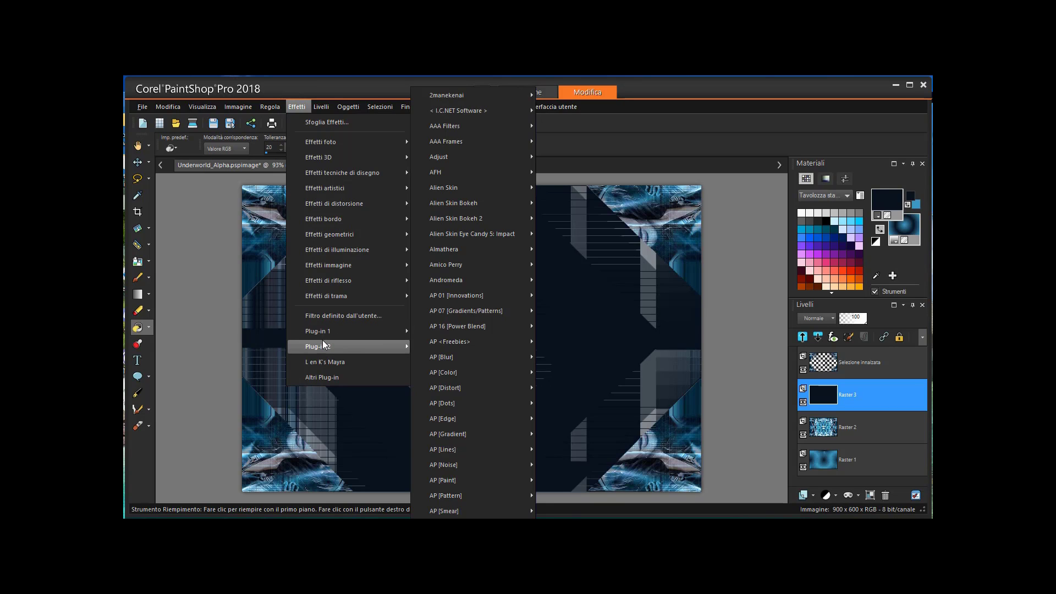
mouse_move(506, 232)
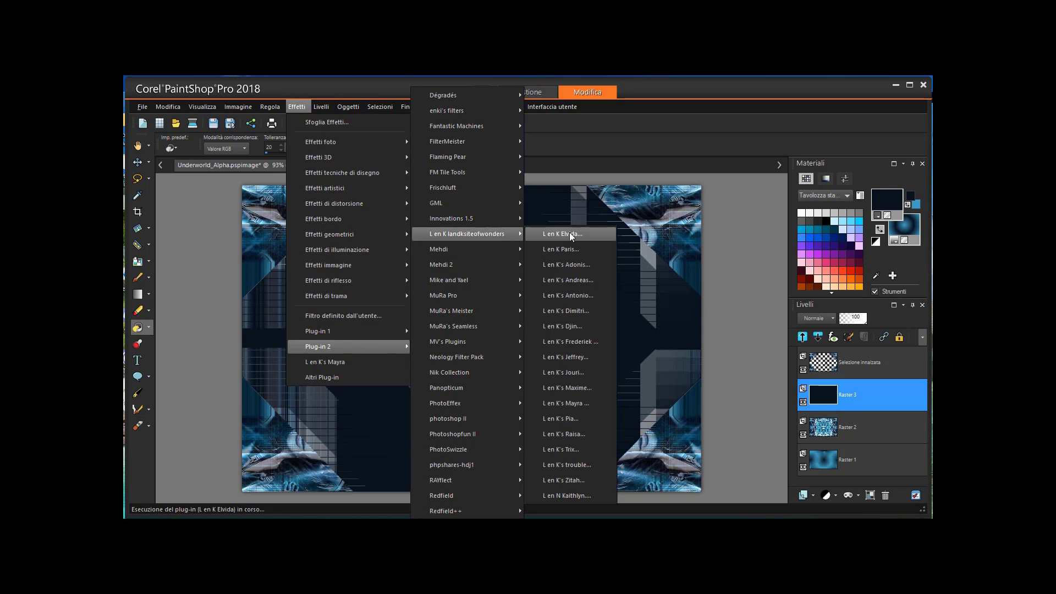
click(579, 475)
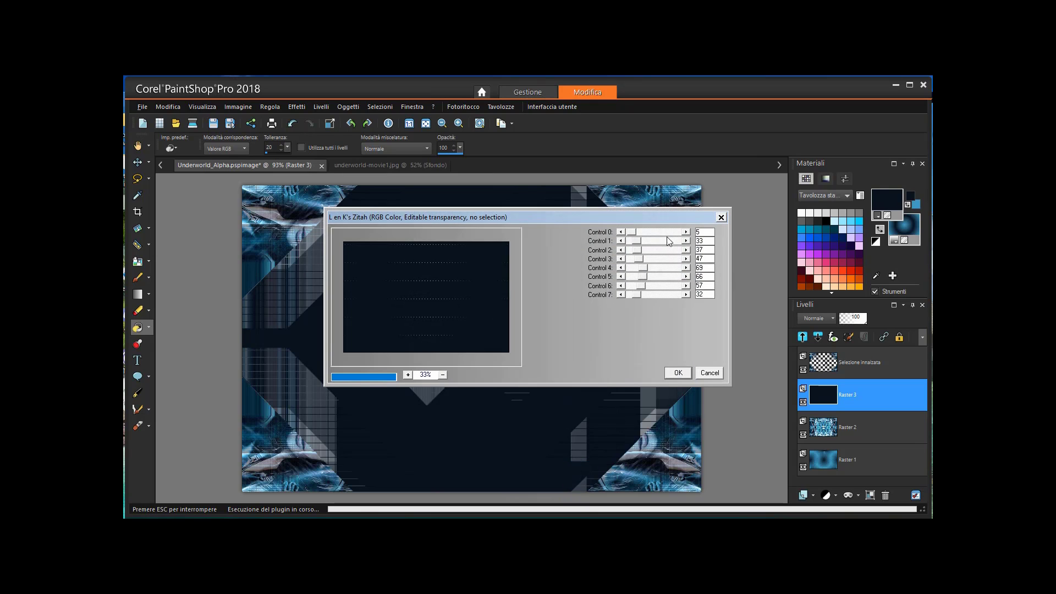
drag(637, 241, 625, 242)
click(625, 242)
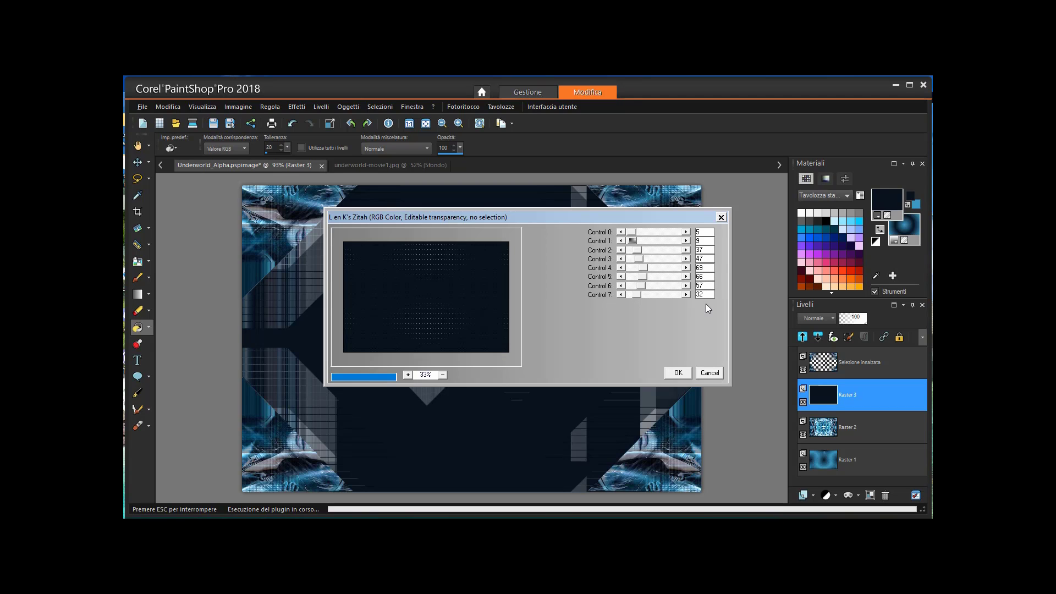
click(676, 373)
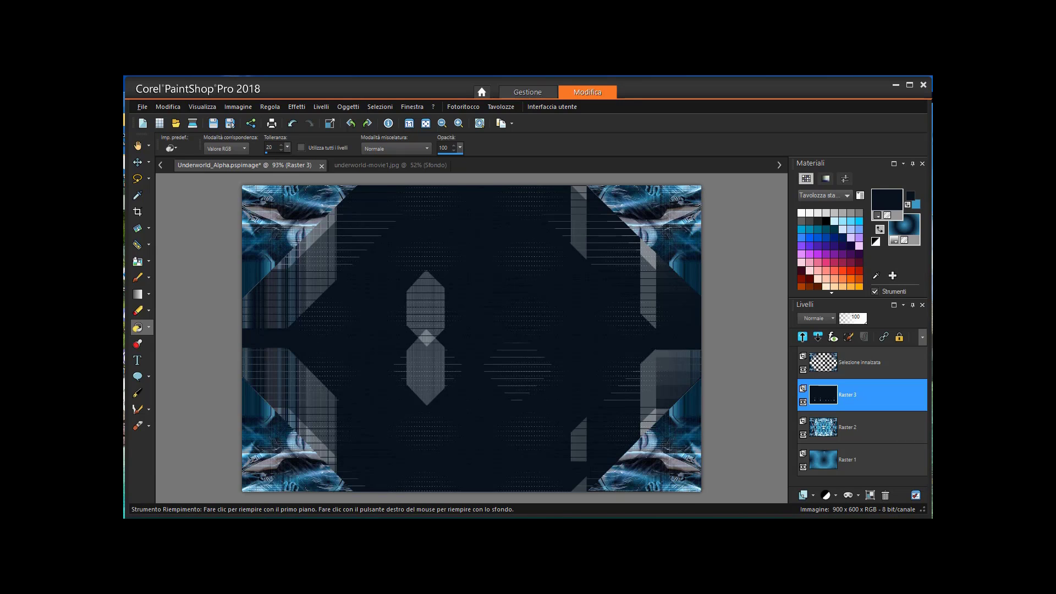
Start the Wave (Onda) distortion effect on Raster 3 with horizontal amplitude 5 and horizontal wavelength 5.
click(298, 106)
click(338, 204)
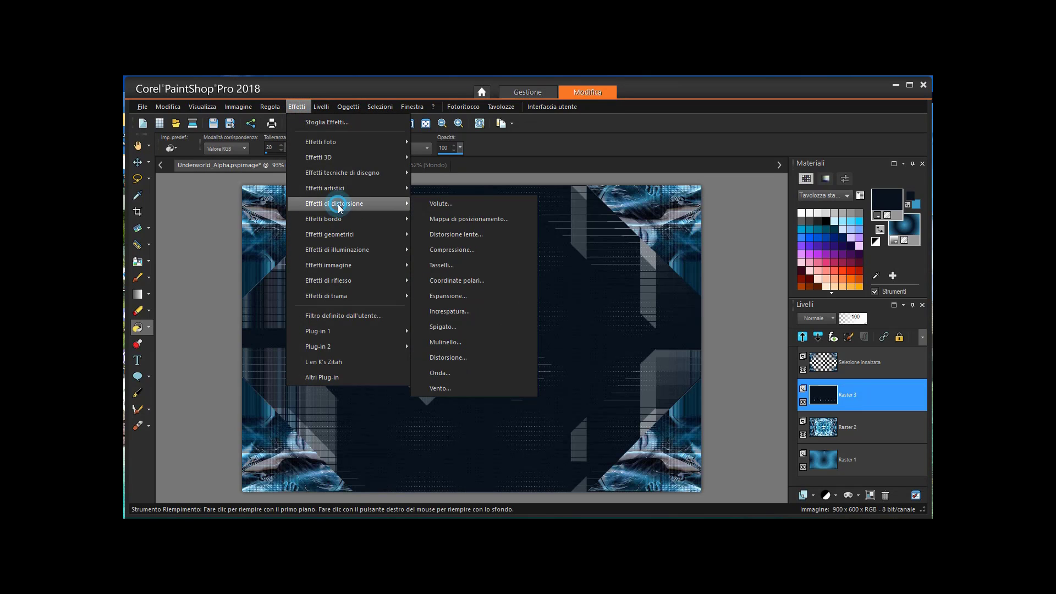
click(461, 373)
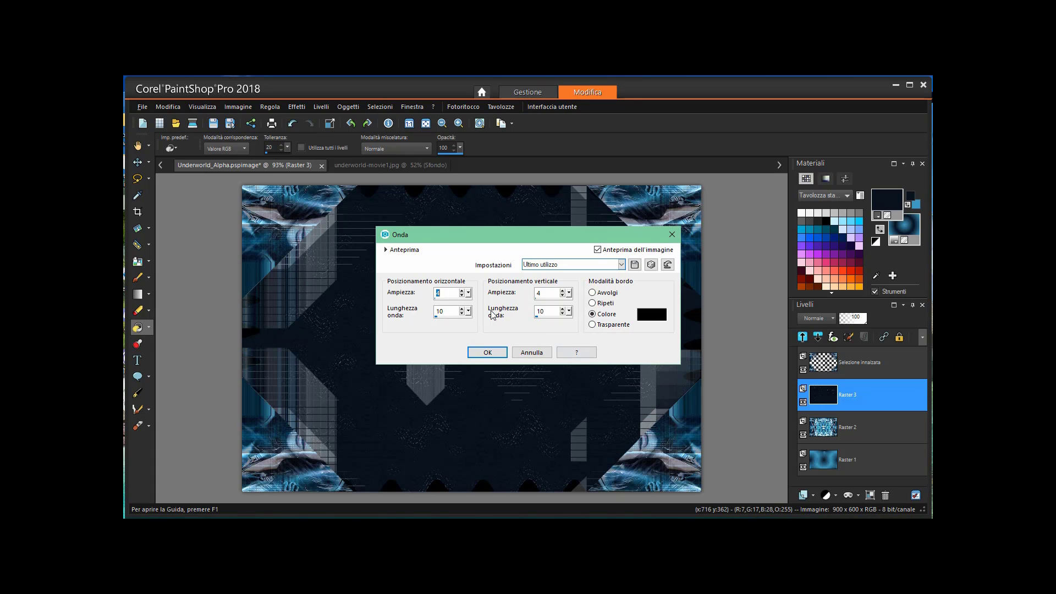
click(462, 290)
click(462, 312)
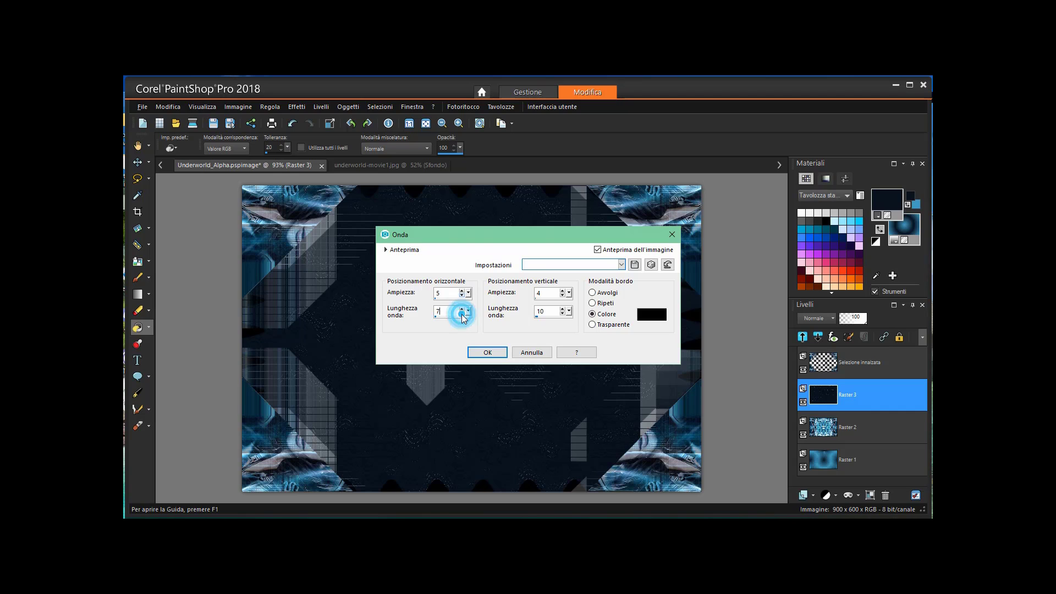
click(461, 313)
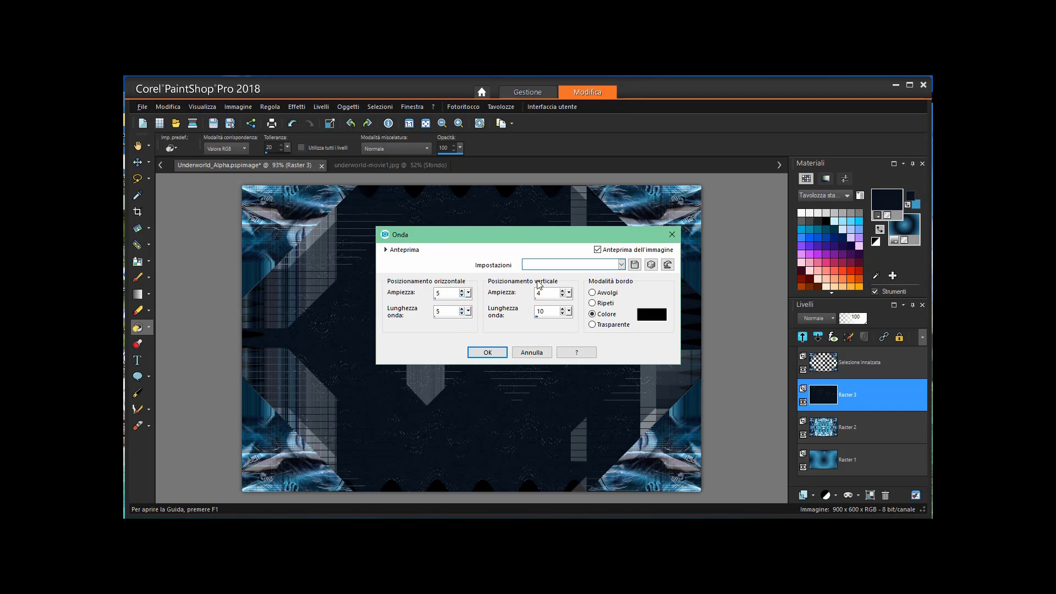
Set the wave's vertical amplitude to 0, vertical wavelength to 11 and edge mode to Ripeti, and apply the effect.
click(562, 296)
click(562, 296)
click(562, 295)
click(562, 296)
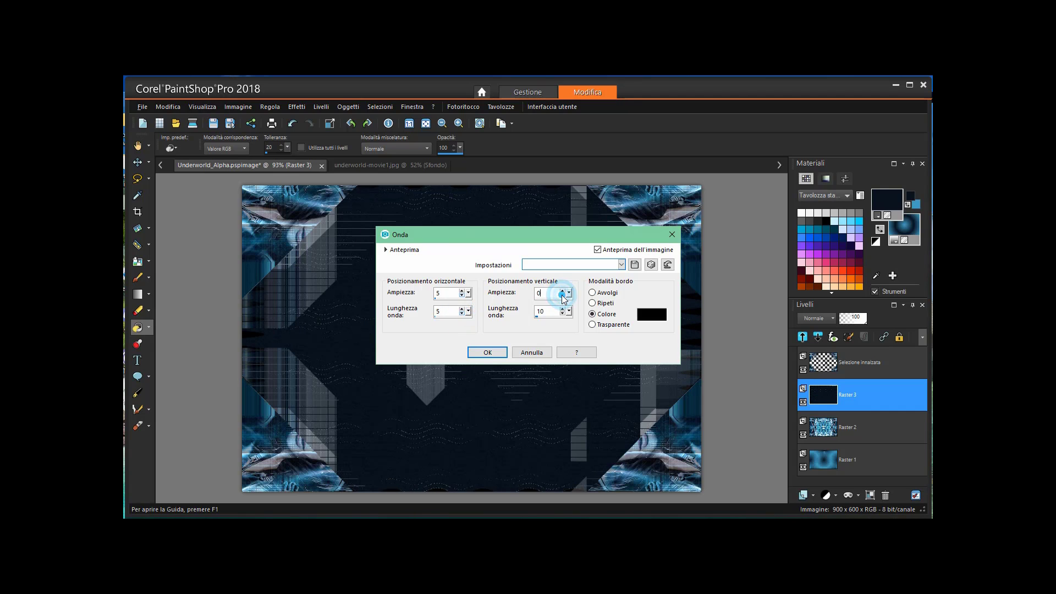
click(562, 309)
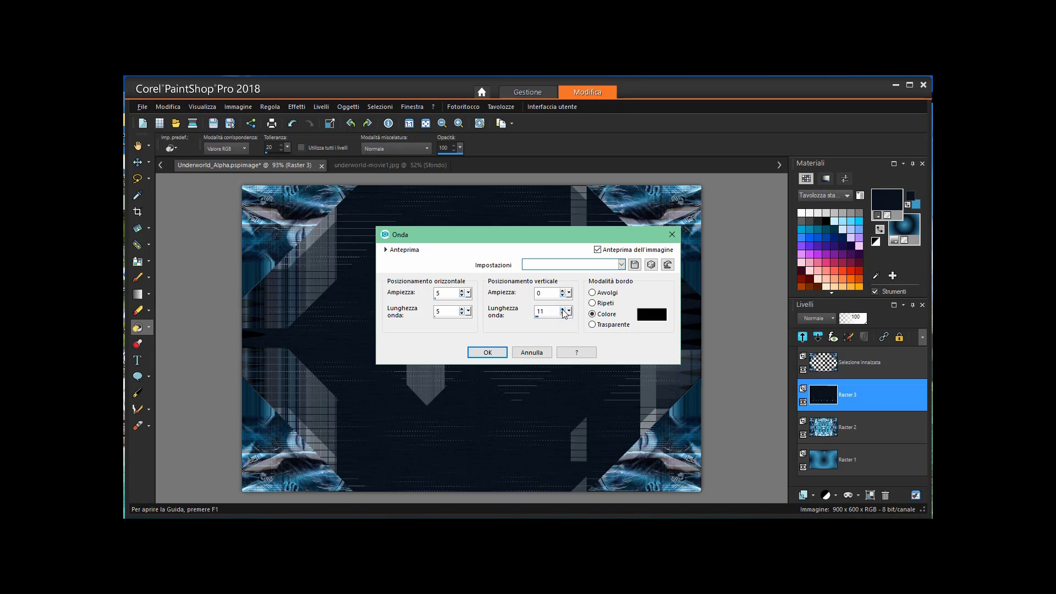
click(593, 303)
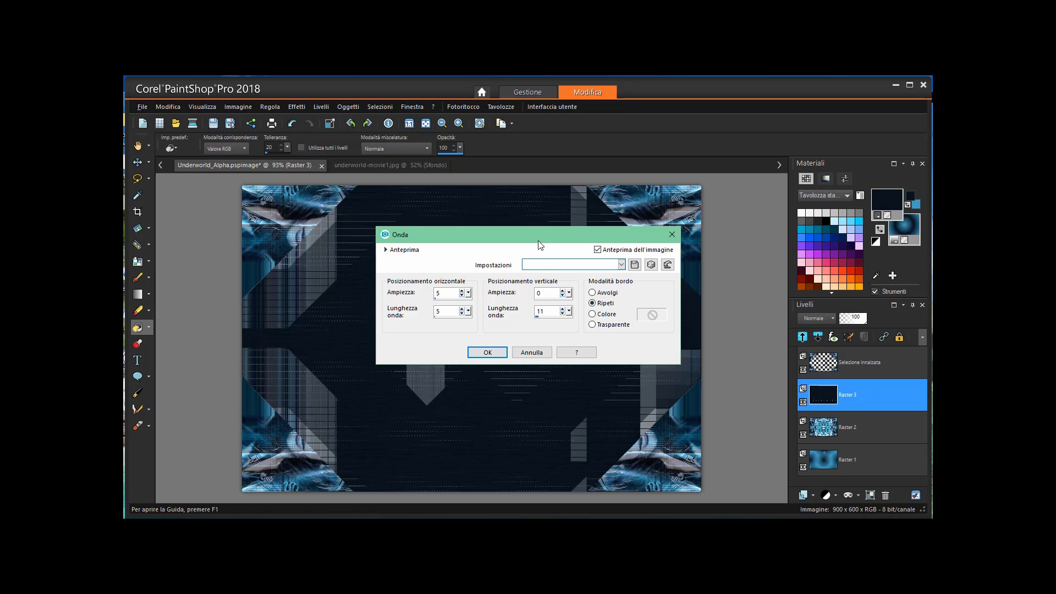
drag(523, 233, 673, 184)
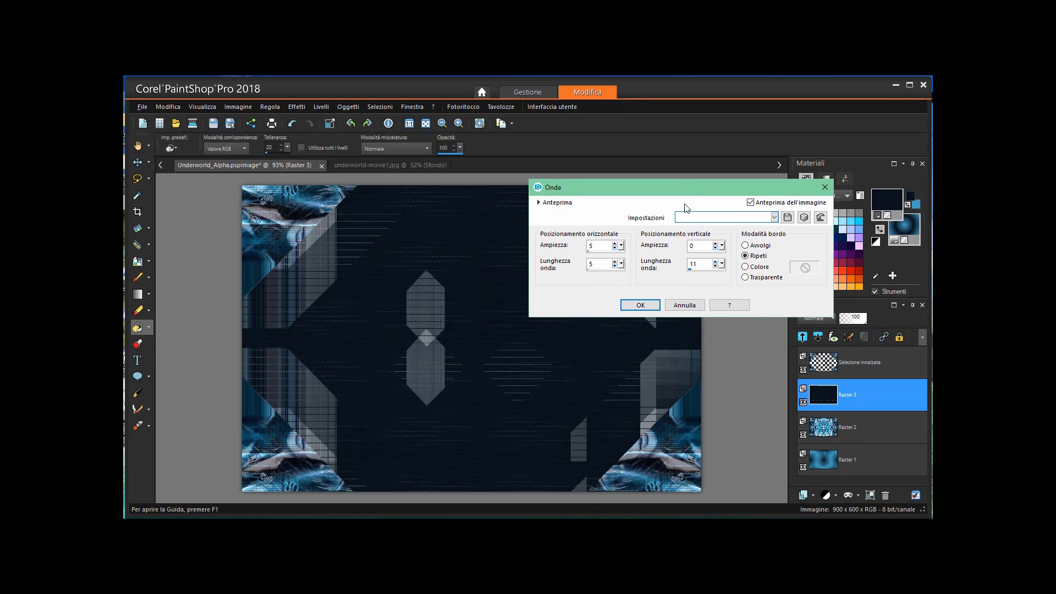
click(639, 303)
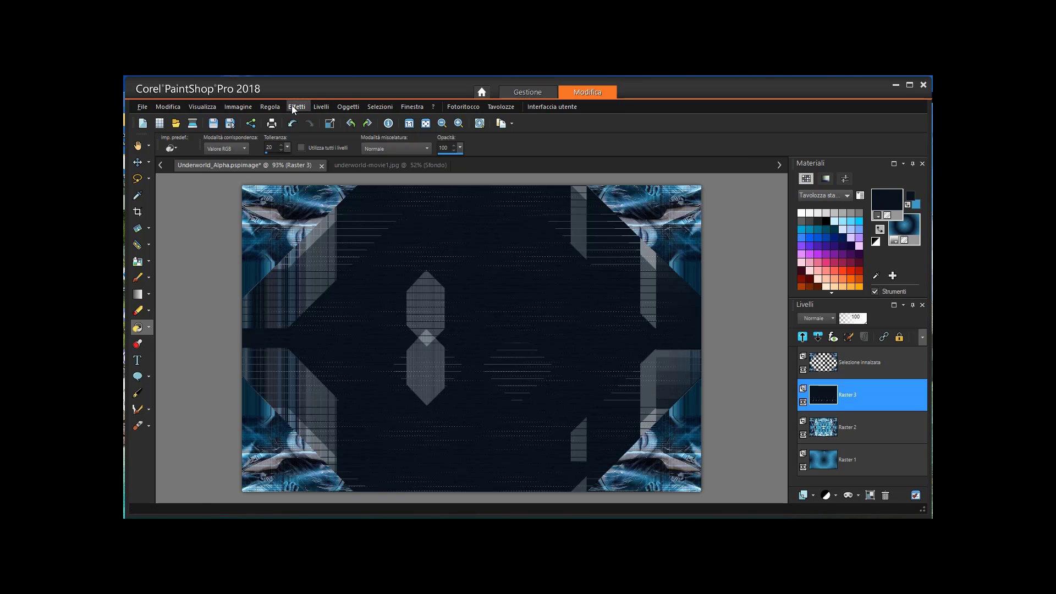
Open the mask image Narah_mask_0472.jpg from the MaterialeUnderworld folder.
click(142, 106)
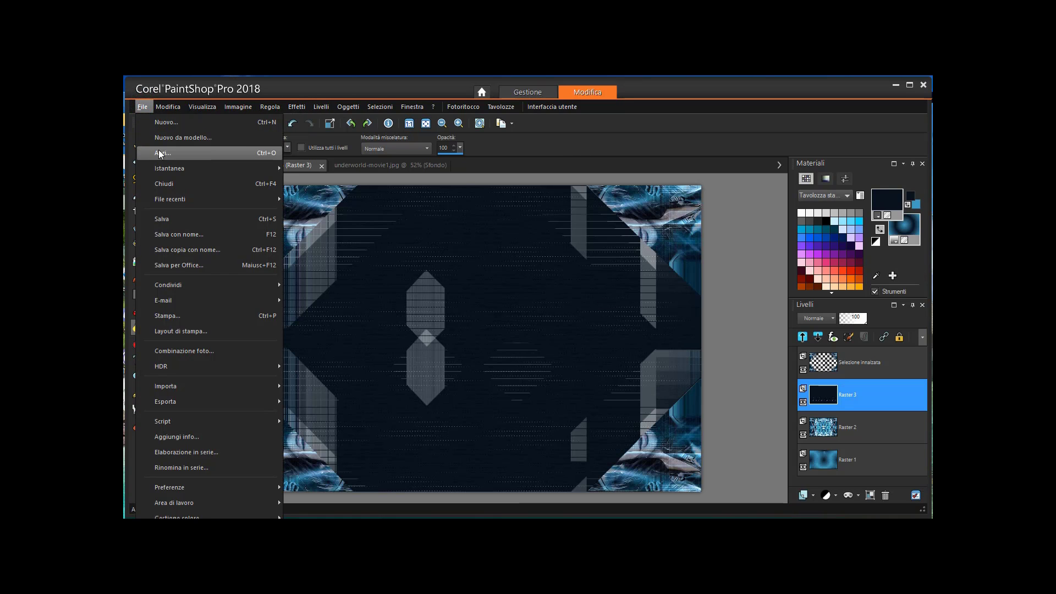
click(537, 263)
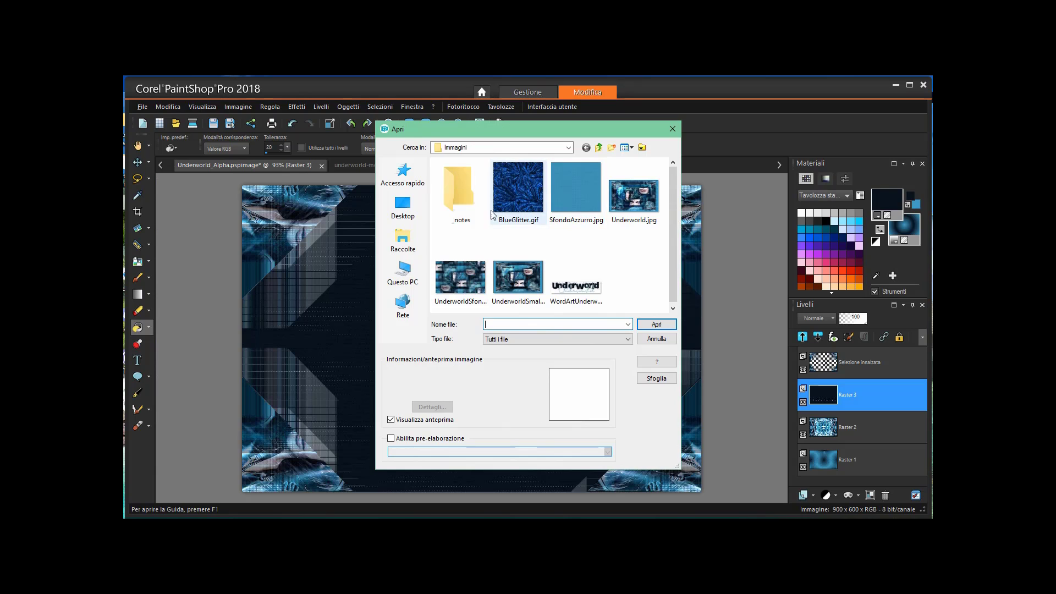
click(568, 147)
click(481, 220)
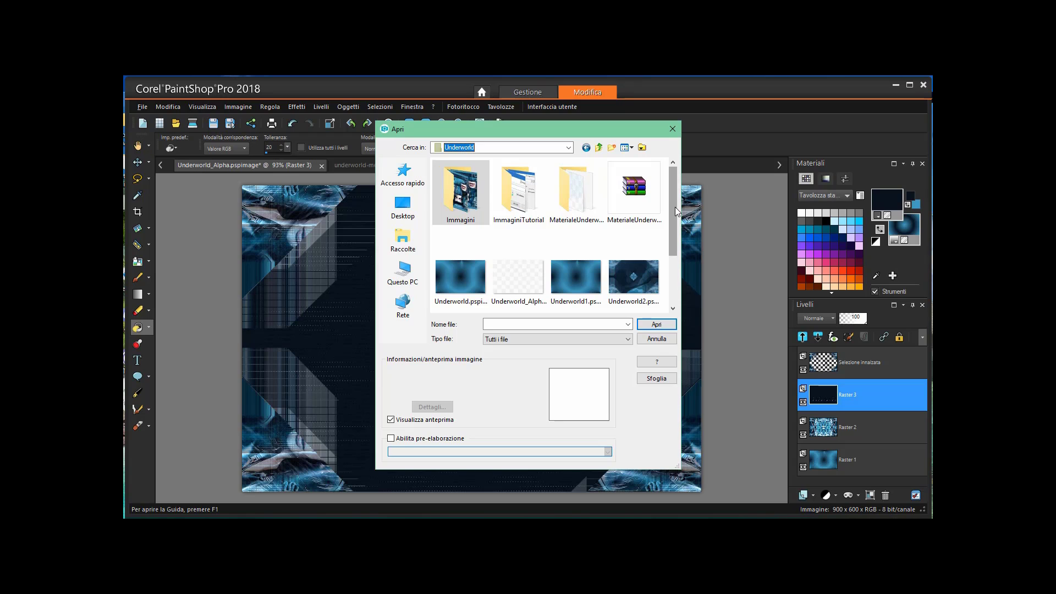
double_click(590, 214)
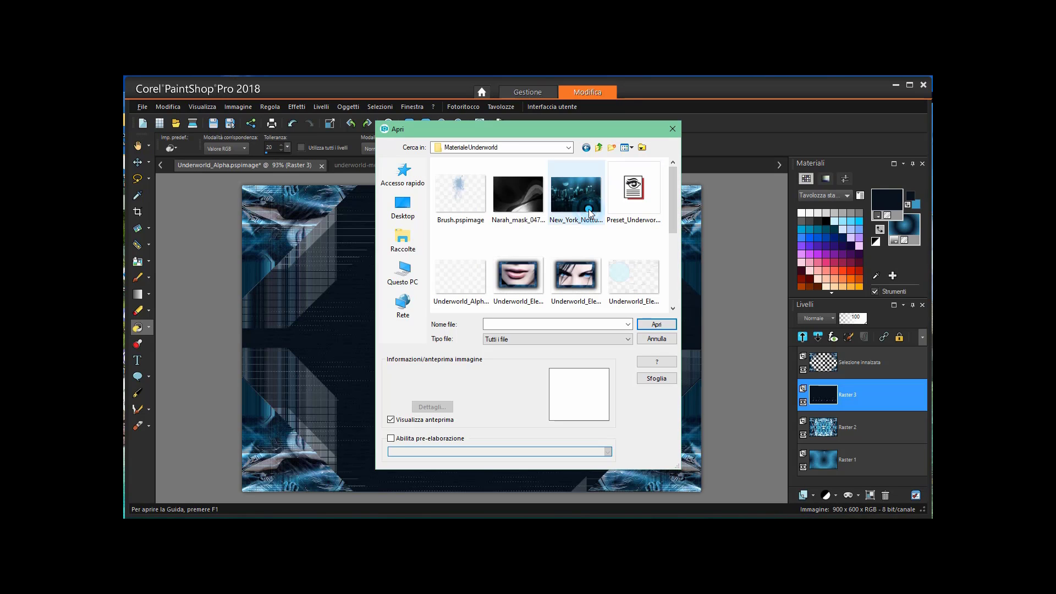
click(520, 210)
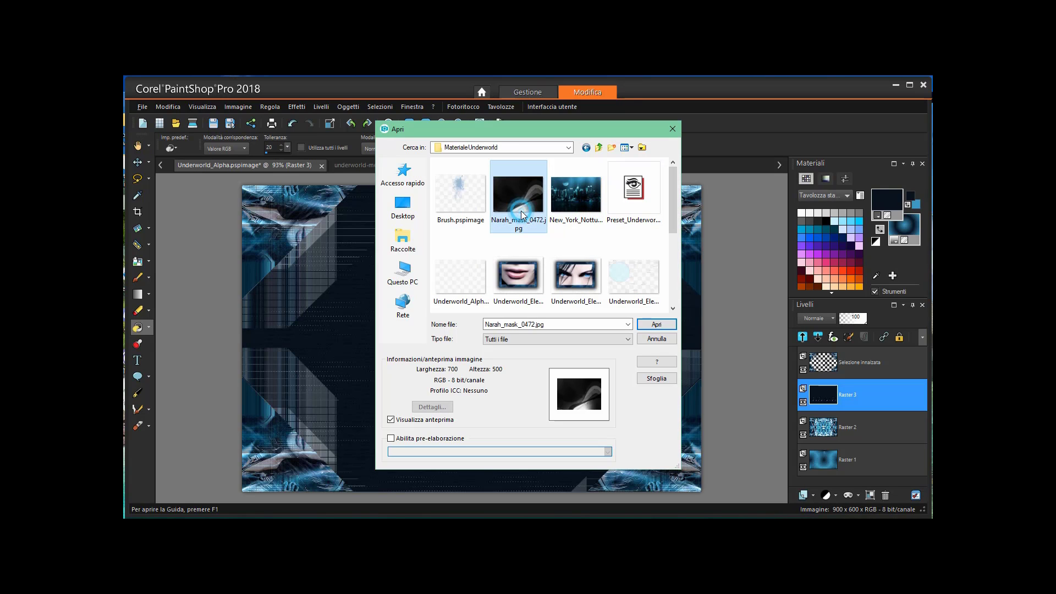
click(656, 324)
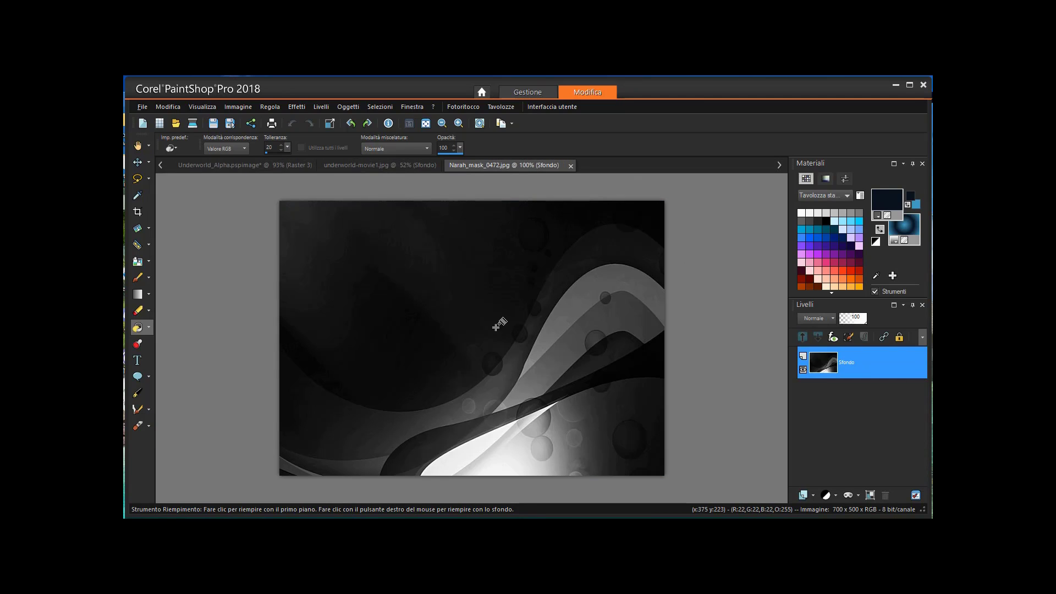
Add a mask to Raster 3 in the Underworld_Alpha image from Narah_mask_0472.jpg, using source luminance with inverted mask data.
click(229, 169)
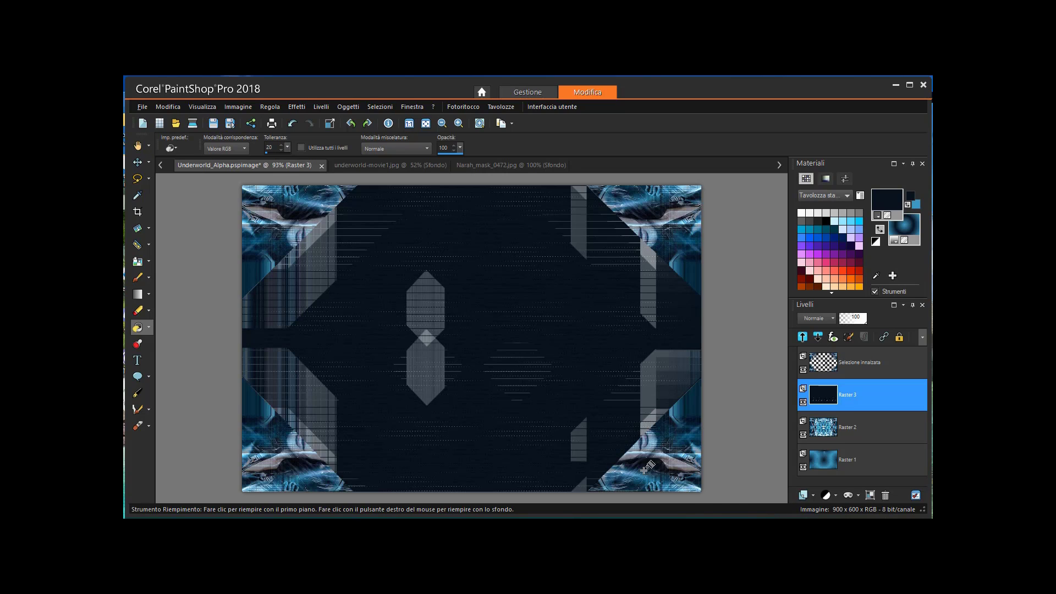
click(321, 106)
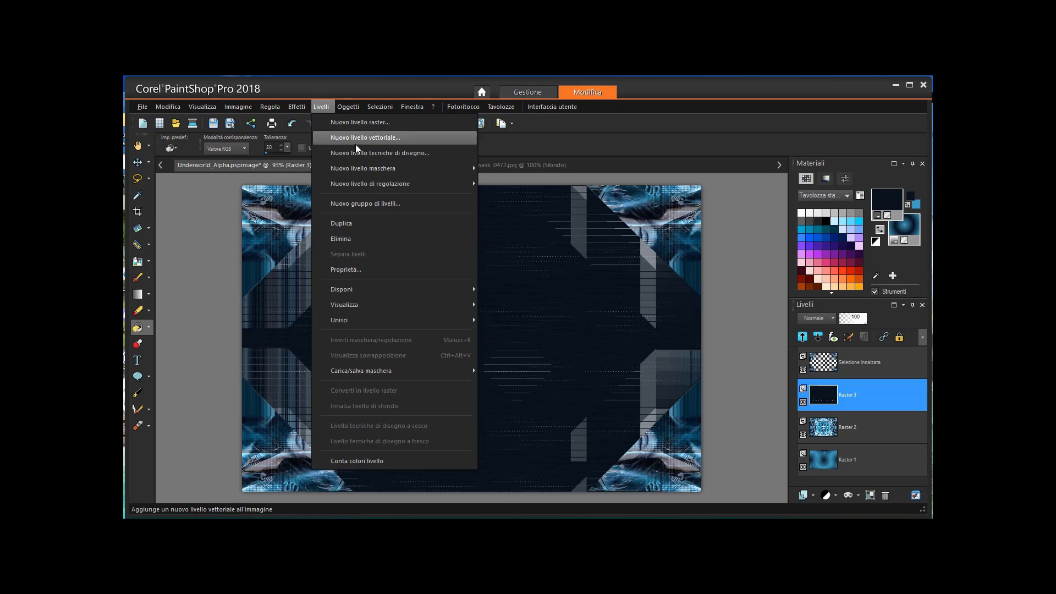
mouse_move(378, 171)
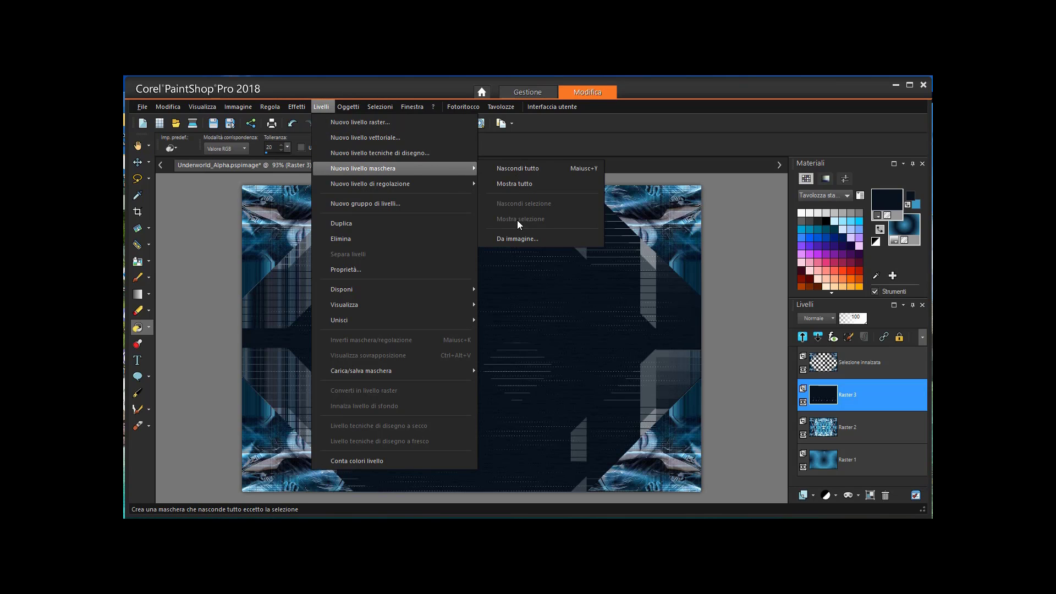
click(516, 238)
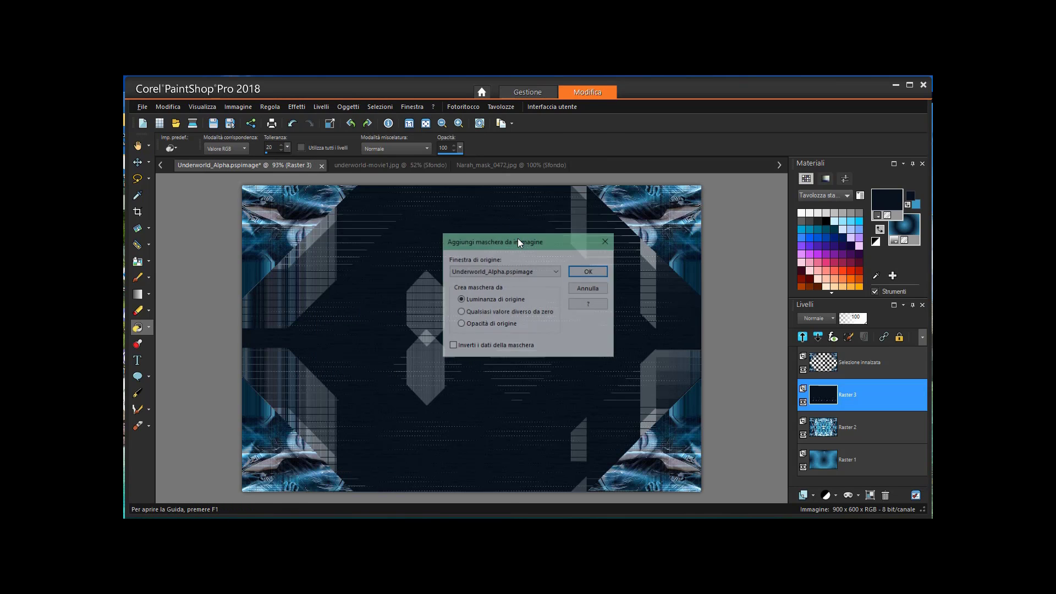
click(556, 271)
click(506, 296)
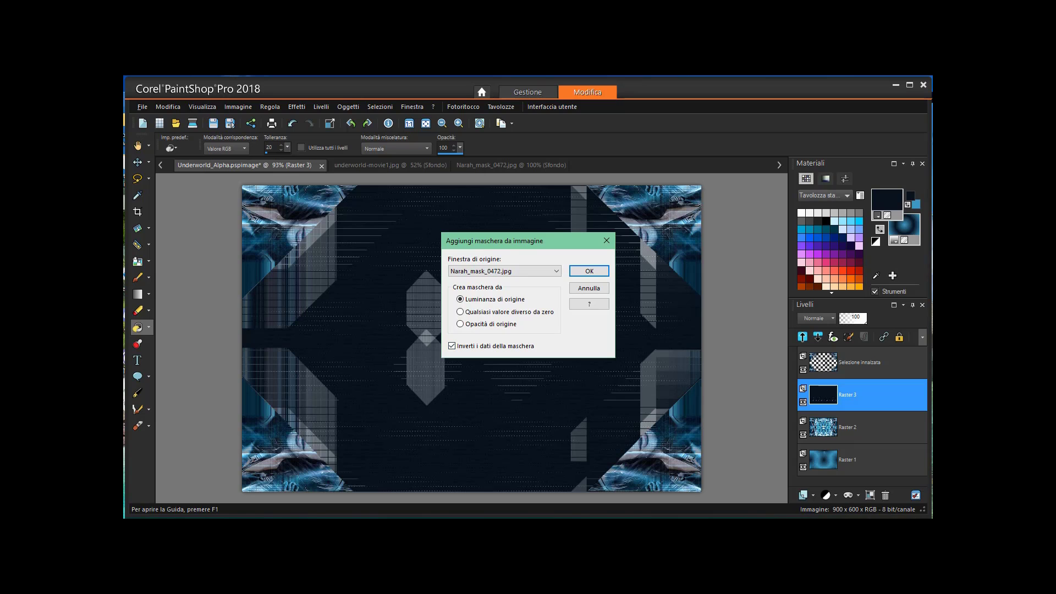
click(588, 272)
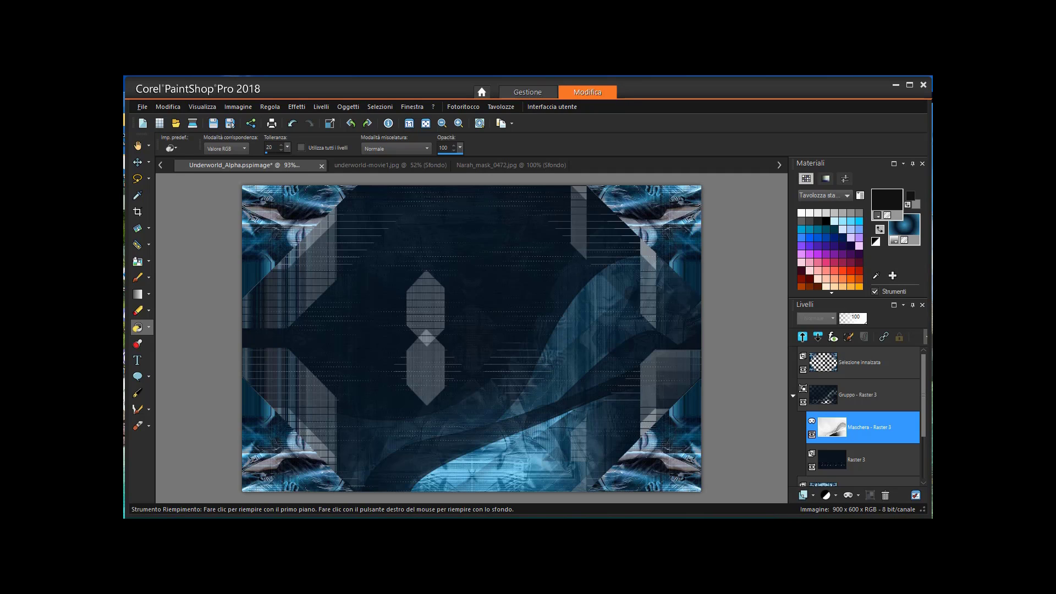
Merge the Raster 3 mask group into a single layer.
click(321, 107)
mouse_move(338, 320)
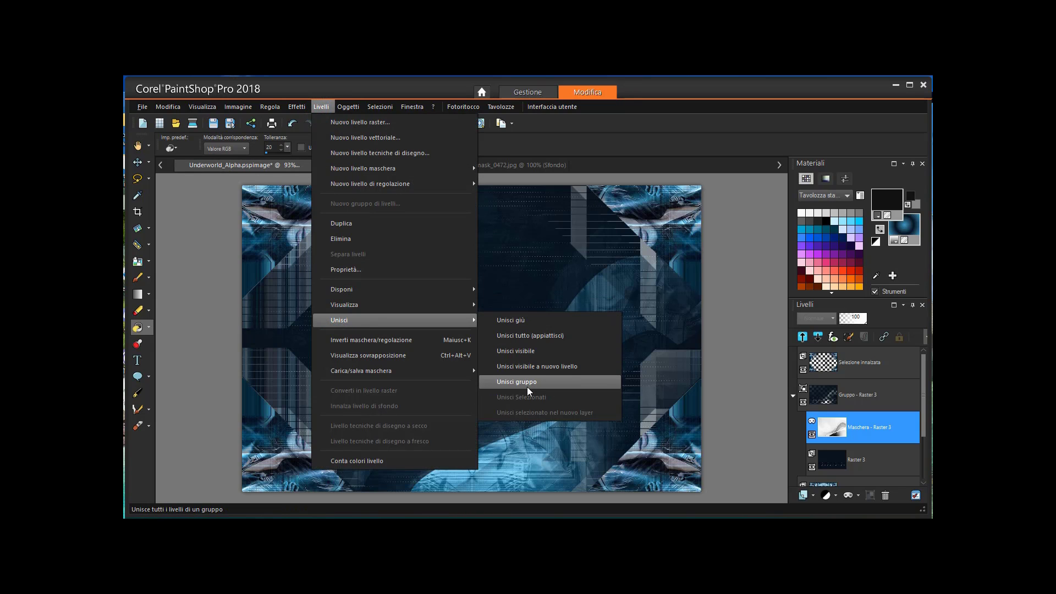
click(527, 386)
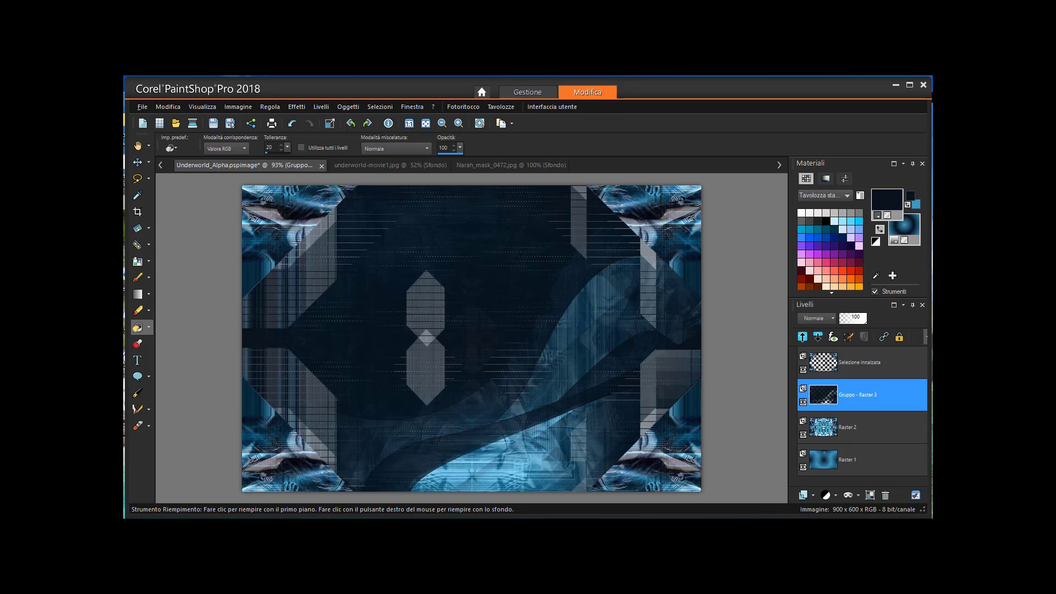
Load the second alpha-channel selection of Underworld_Alpha, the octagonal one, as a replacement selection.
click(377, 103)
mouse_move(420, 254)
click(605, 270)
click(435, 300)
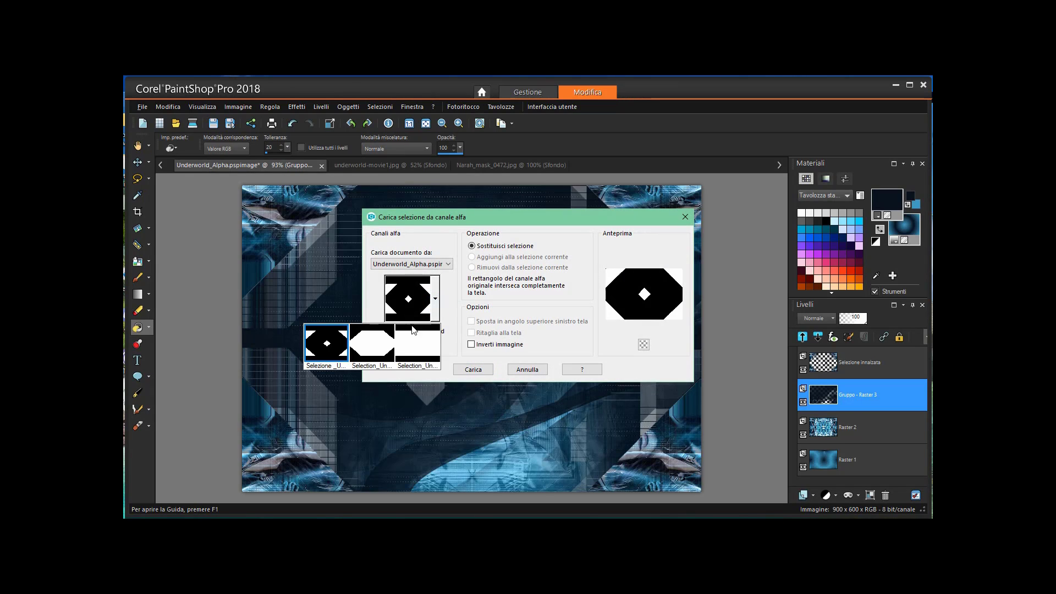
click(393, 352)
click(476, 369)
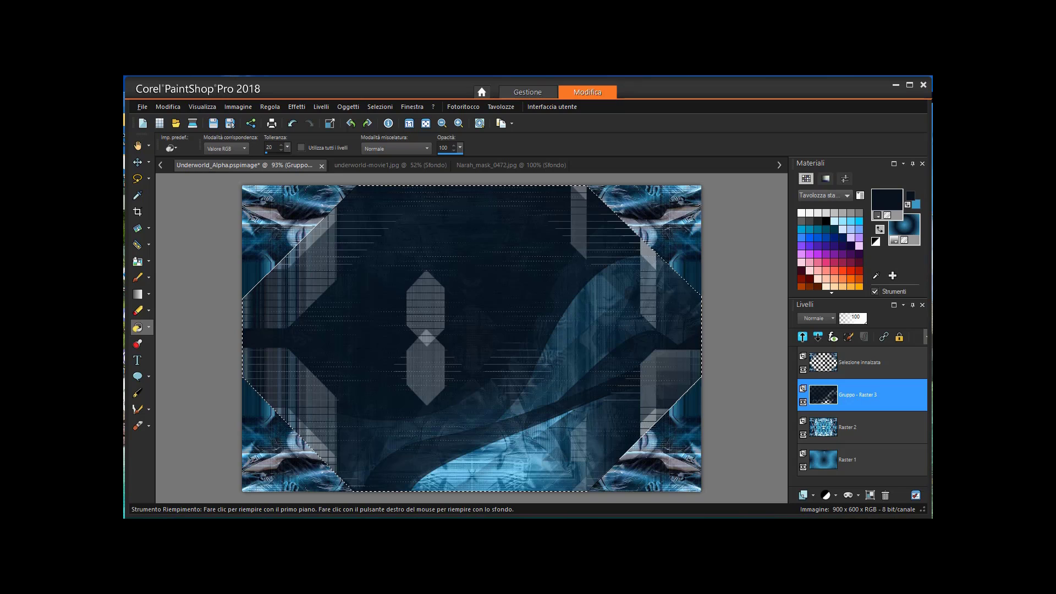
Promote the selected area of the merged Raster 3 layer to its own layer and deselect everything.
right_click(885, 401)
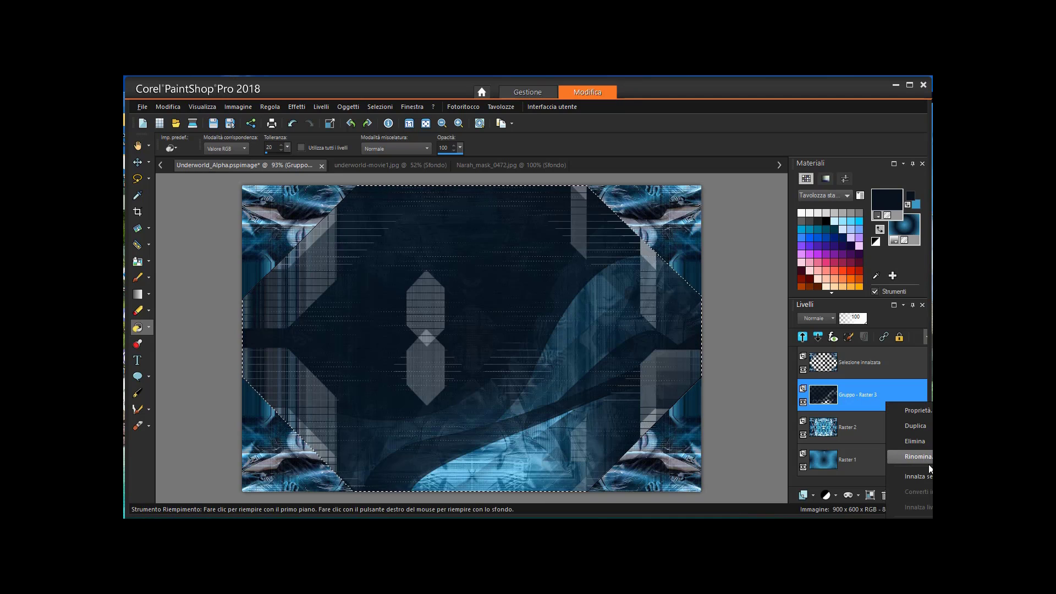
click(919, 477)
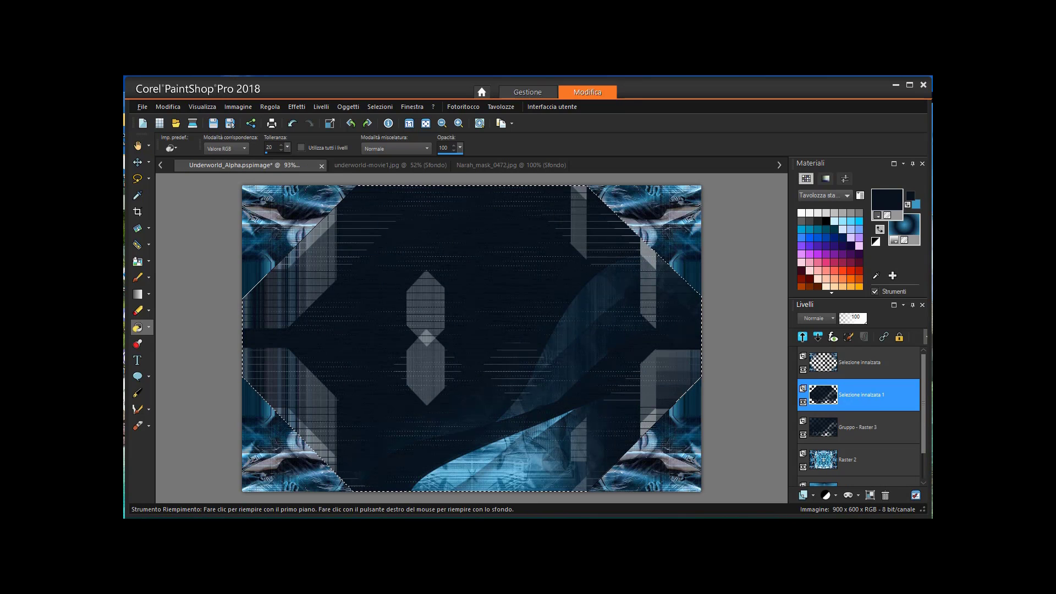
click(378, 107)
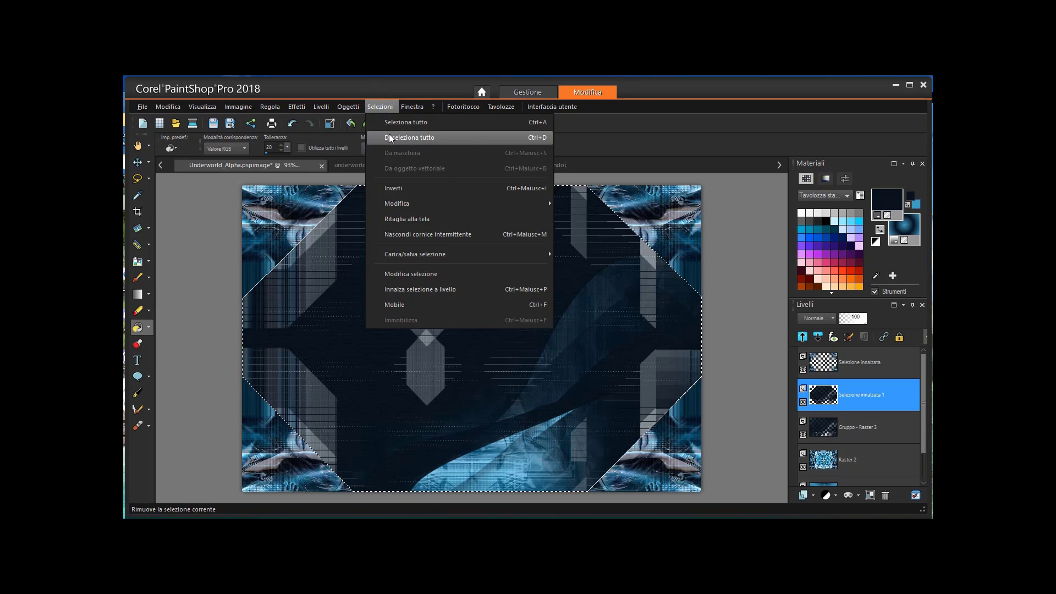
click(390, 137)
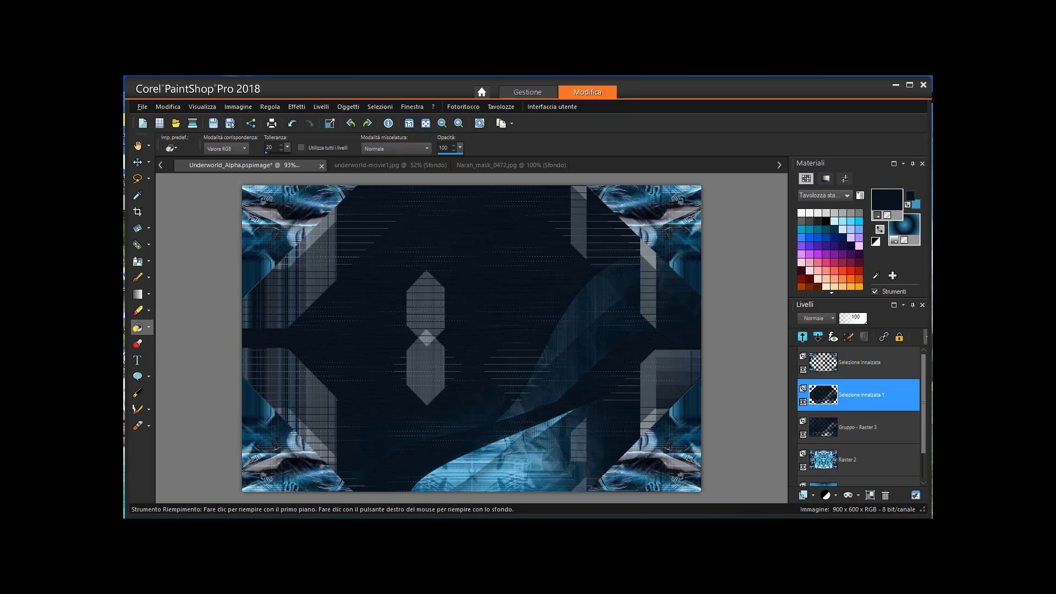
Apply the UnPlugged-X Defocus filter at 50 with Additive mode to the promoted layer and set the layer's blend mode to Filtra.
click(298, 106)
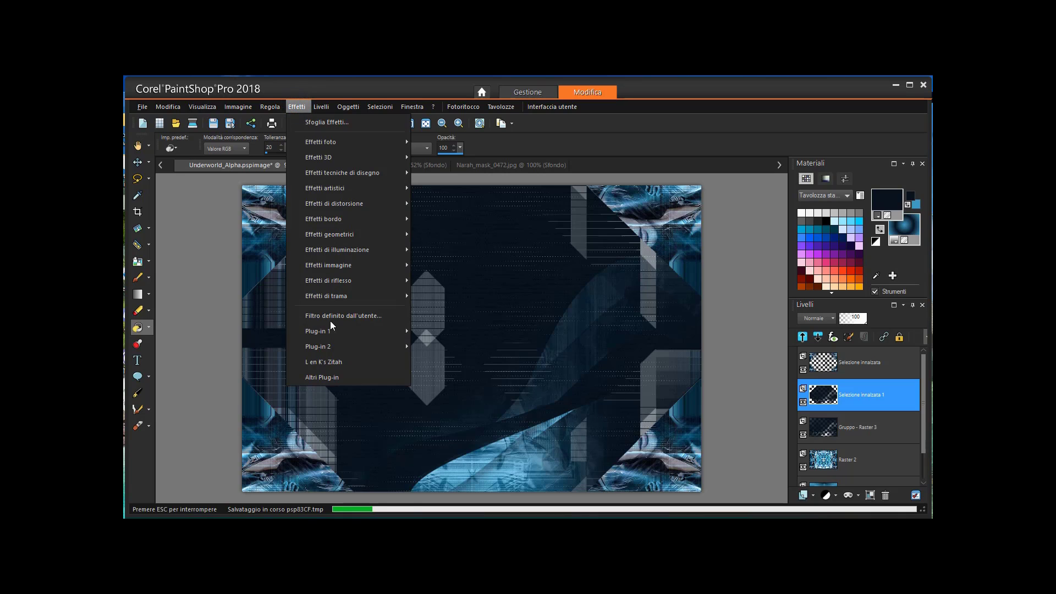
mouse_move(332, 347)
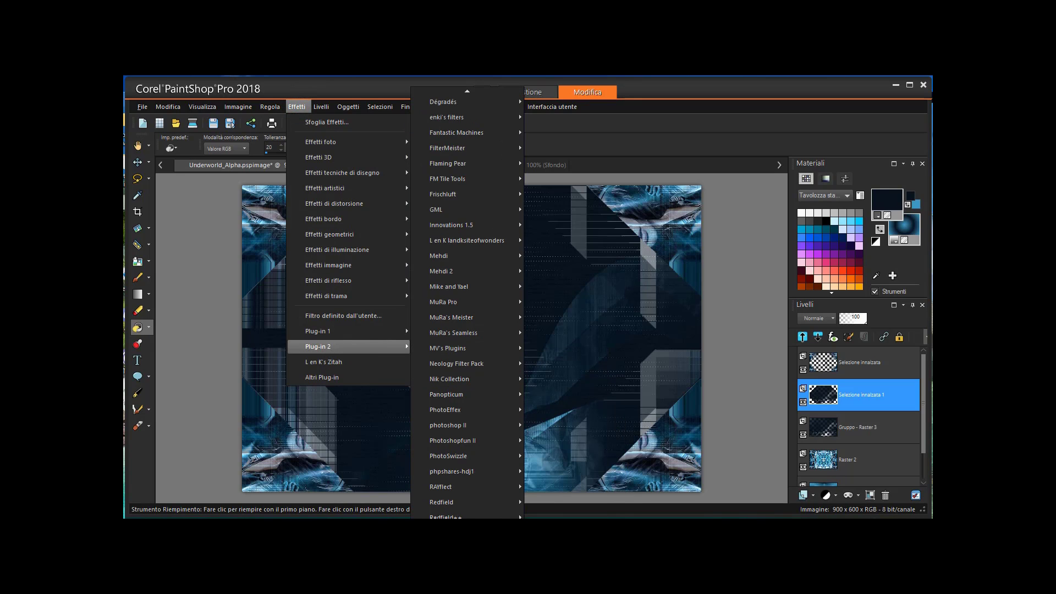
click(555, 488)
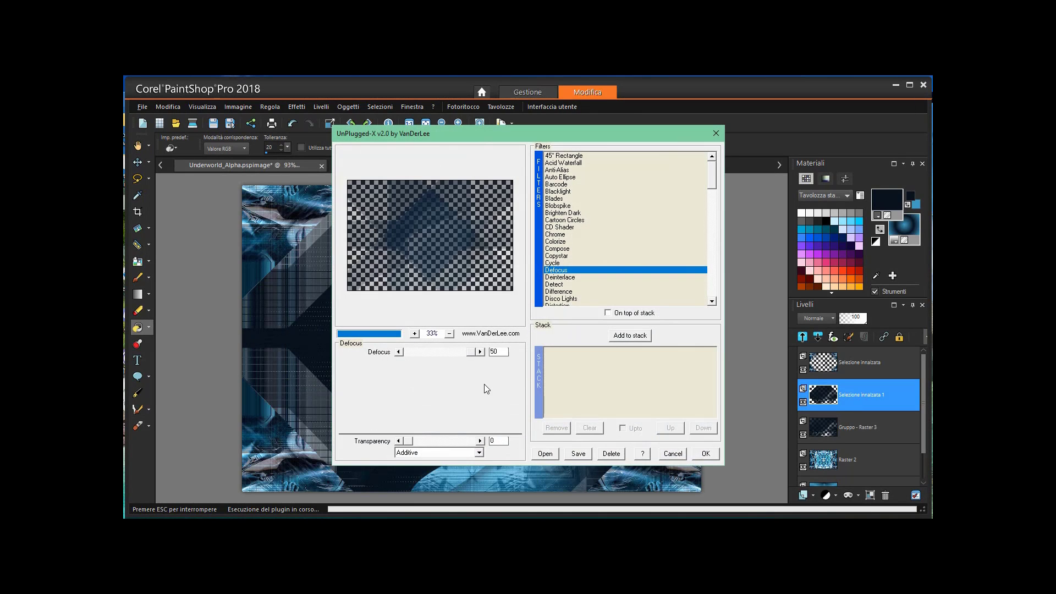
click(479, 453)
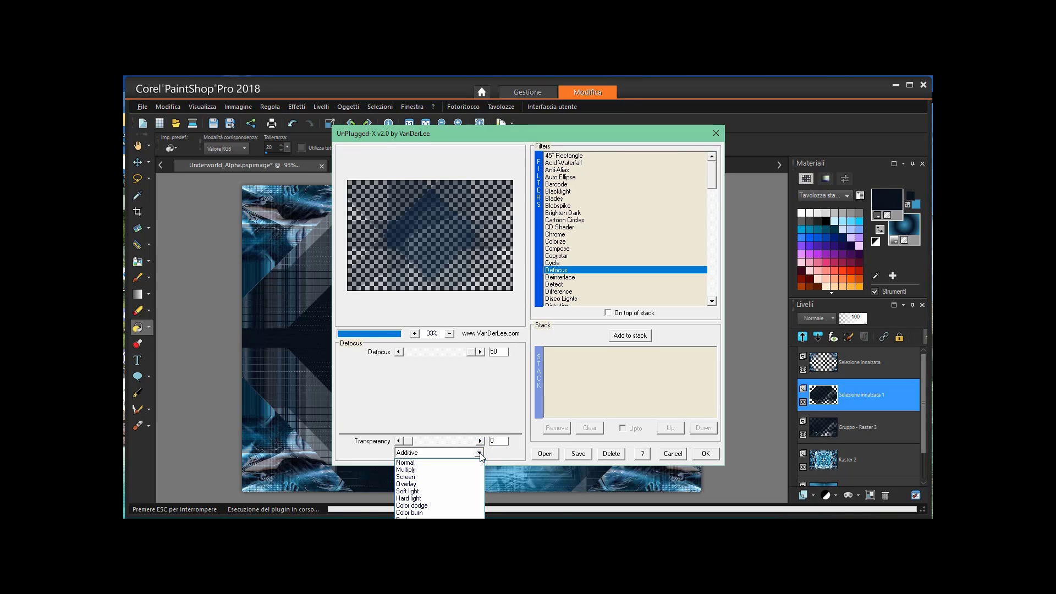
click(480, 454)
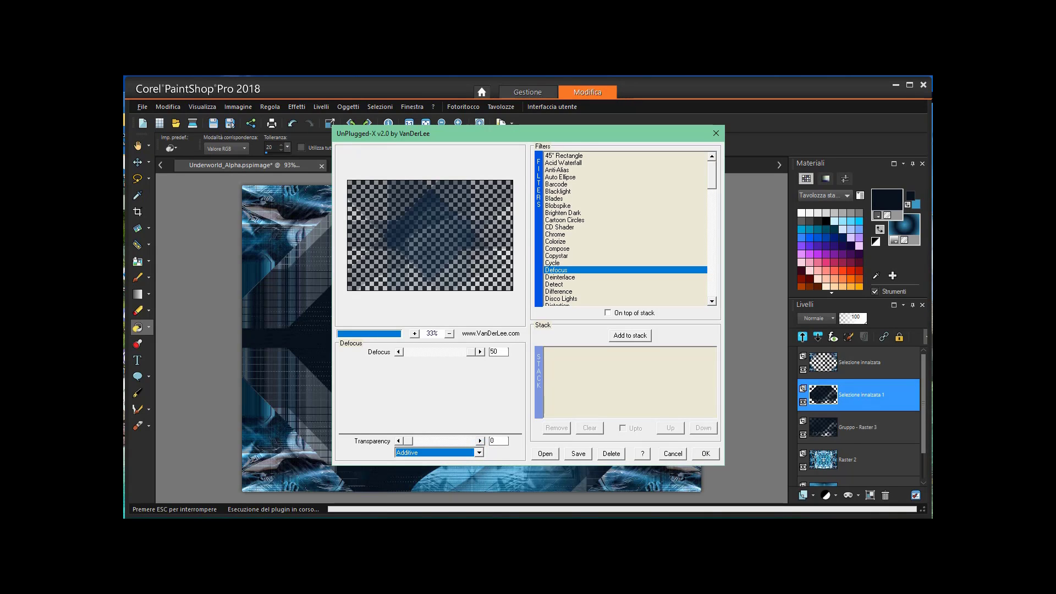
click(704, 454)
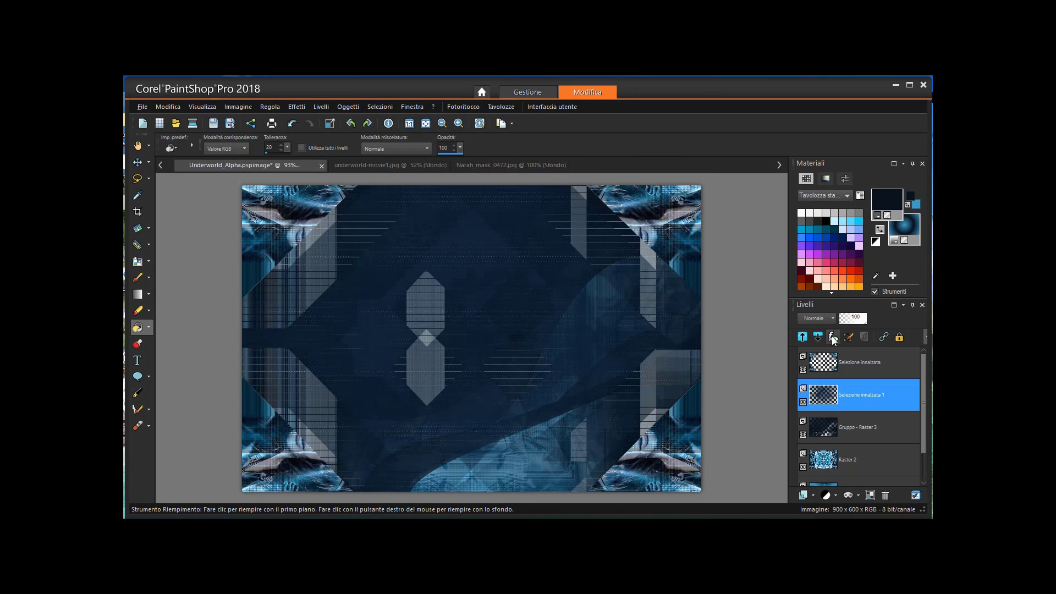
click(832, 318)
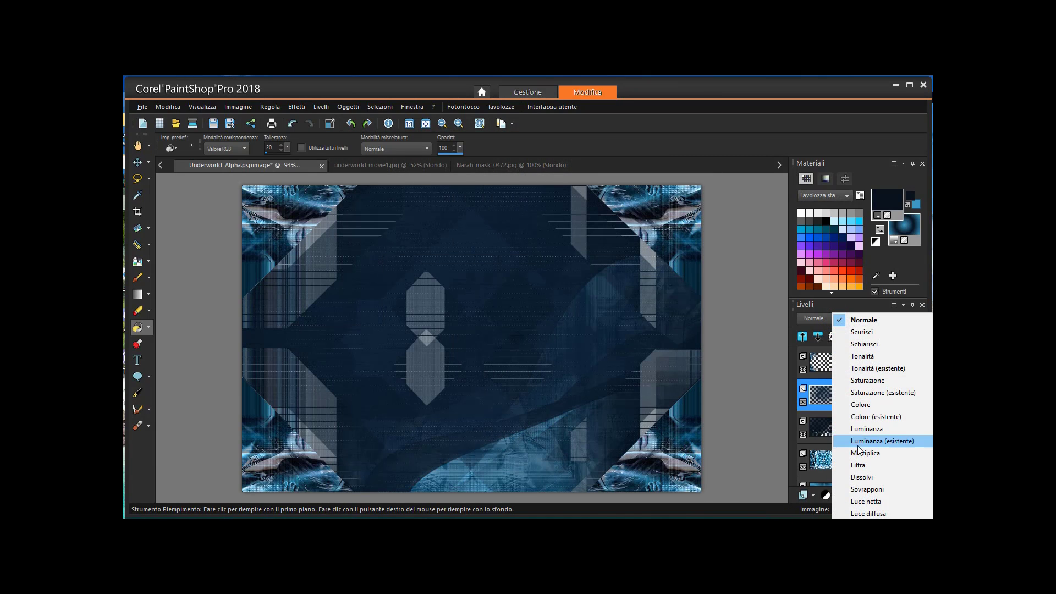
click(858, 464)
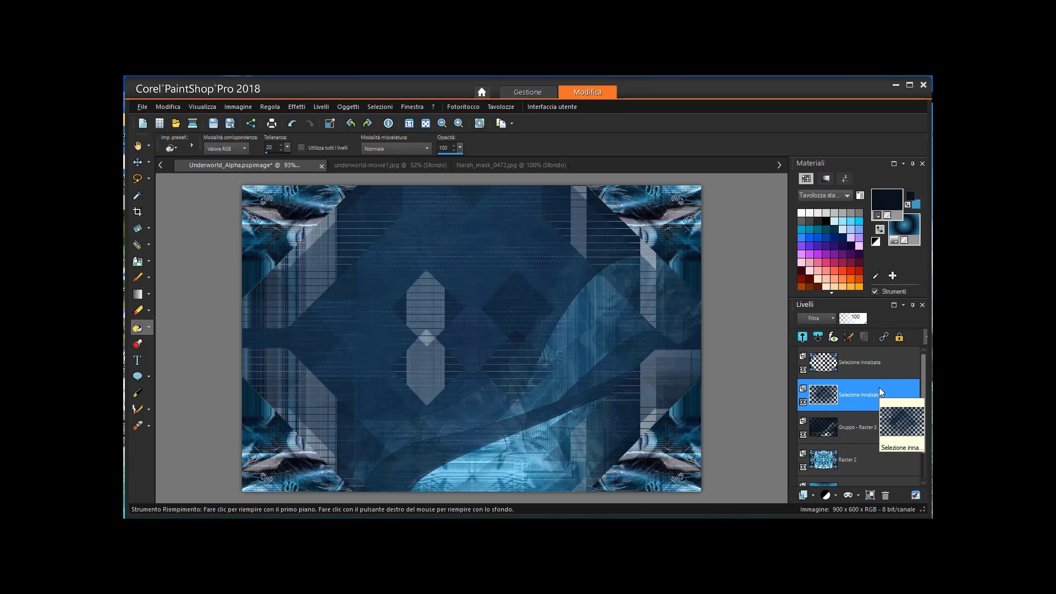
Duplicate the topmost layer, Selezione innalzata.
click(856, 365)
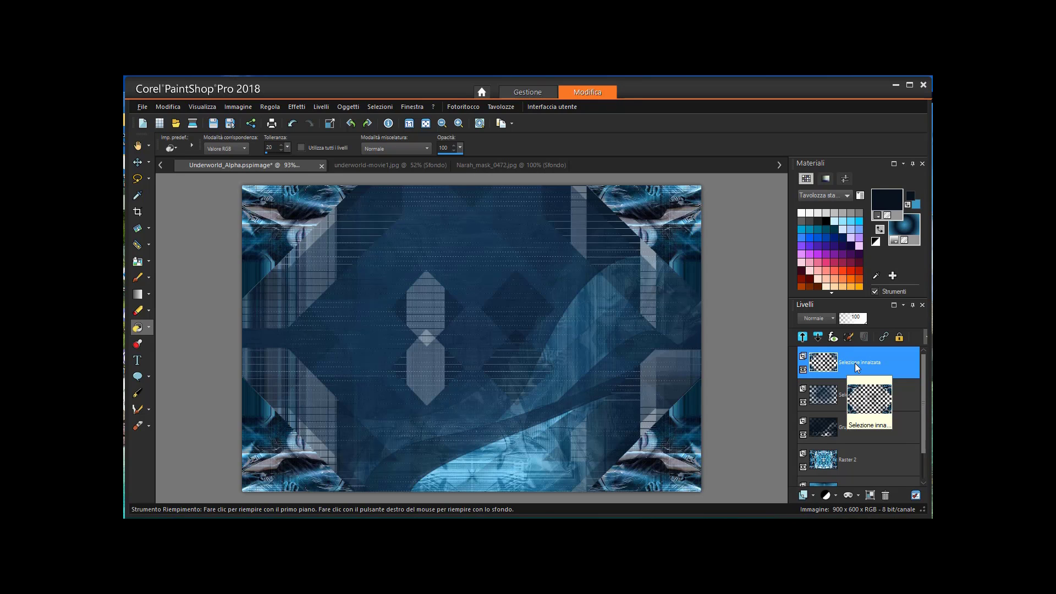
right_click(856, 368)
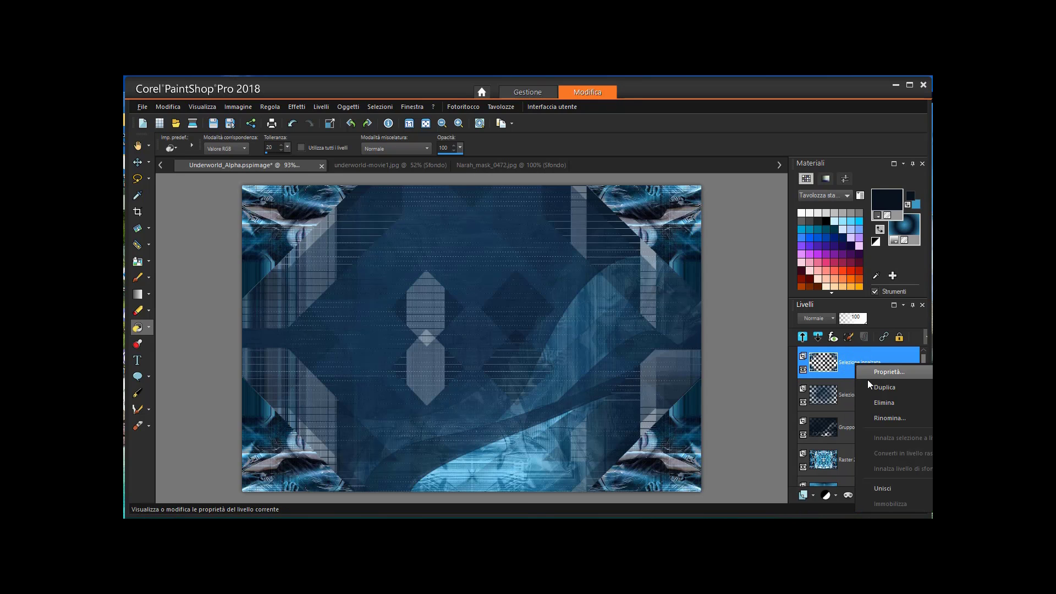
click(866, 388)
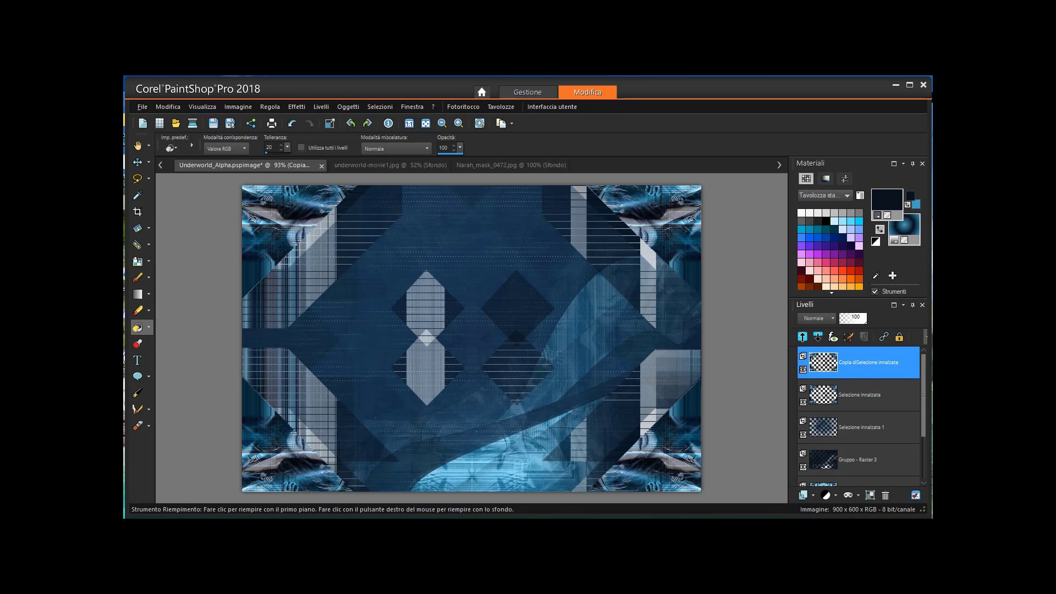
Resize the duplicated layer to 80 percent with Bicubico resampling, leaving the option to resize all layers off.
click(238, 107)
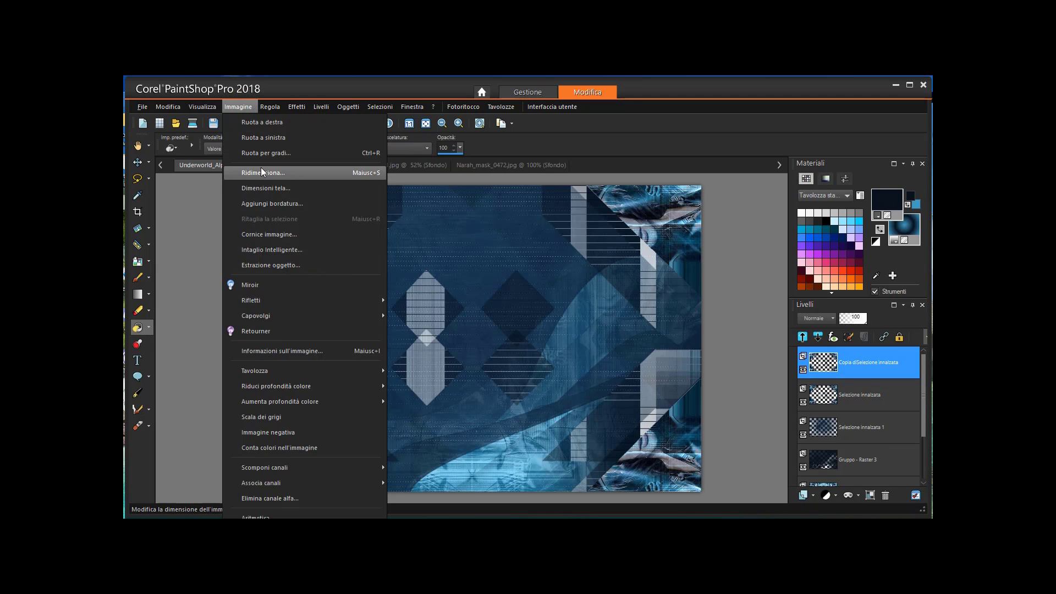
click(262, 172)
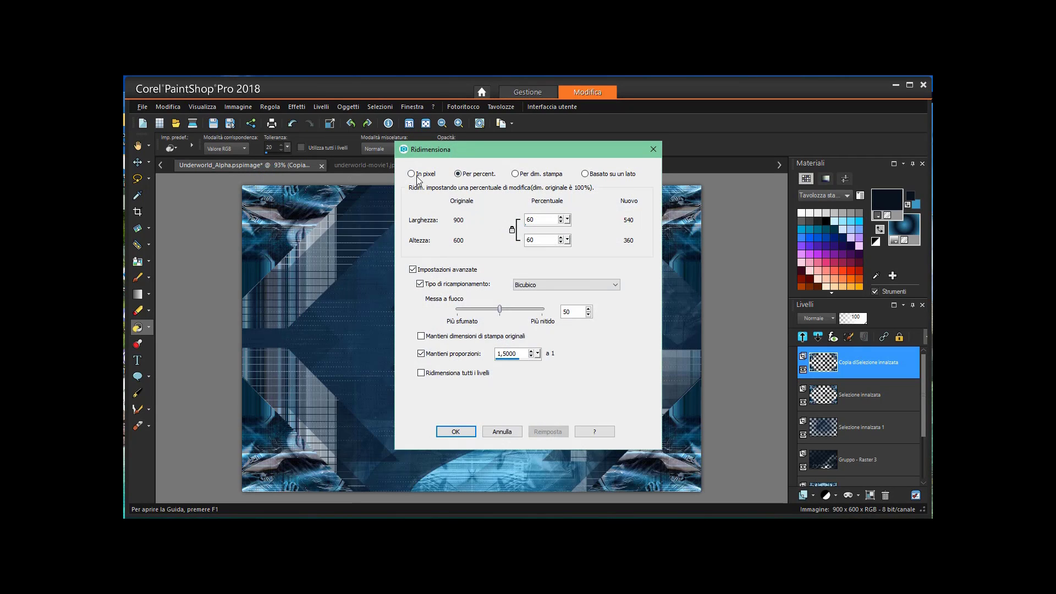
double_click(531, 220)
key(BackSpace)
text(80)
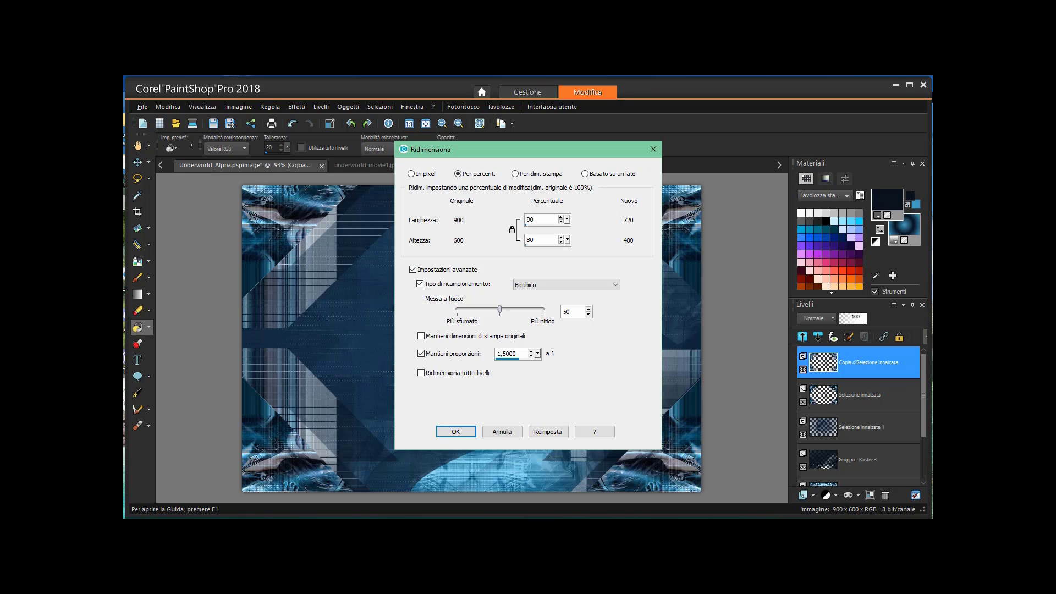
click(528, 219)
click(467, 432)
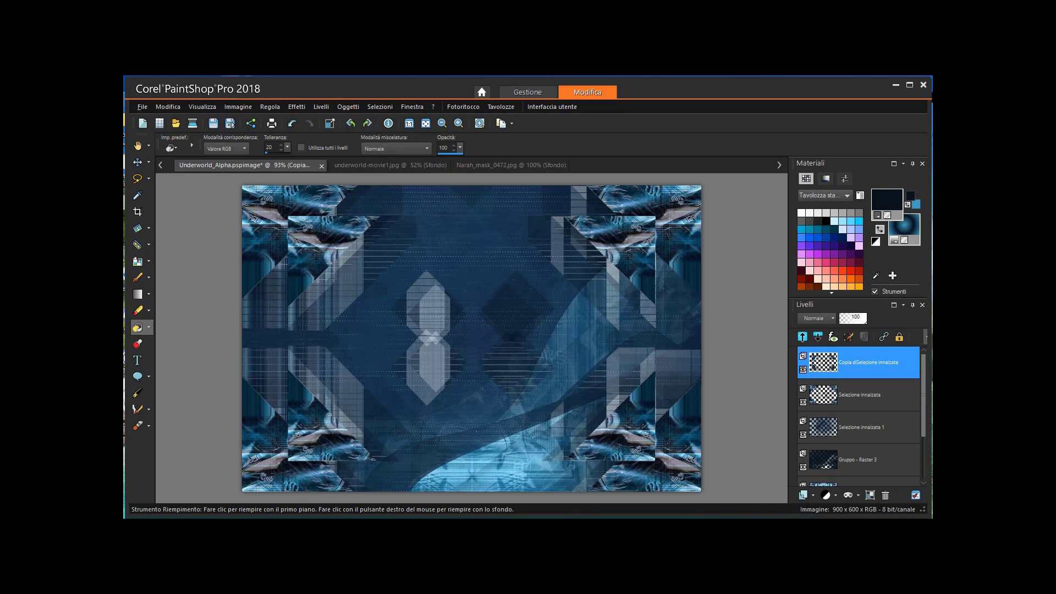
Load Selection_Underworld_3 from the alpha channel as a replacement selection and add a new raster layer named Raster 3.
click(377, 104)
mouse_move(445, 255)
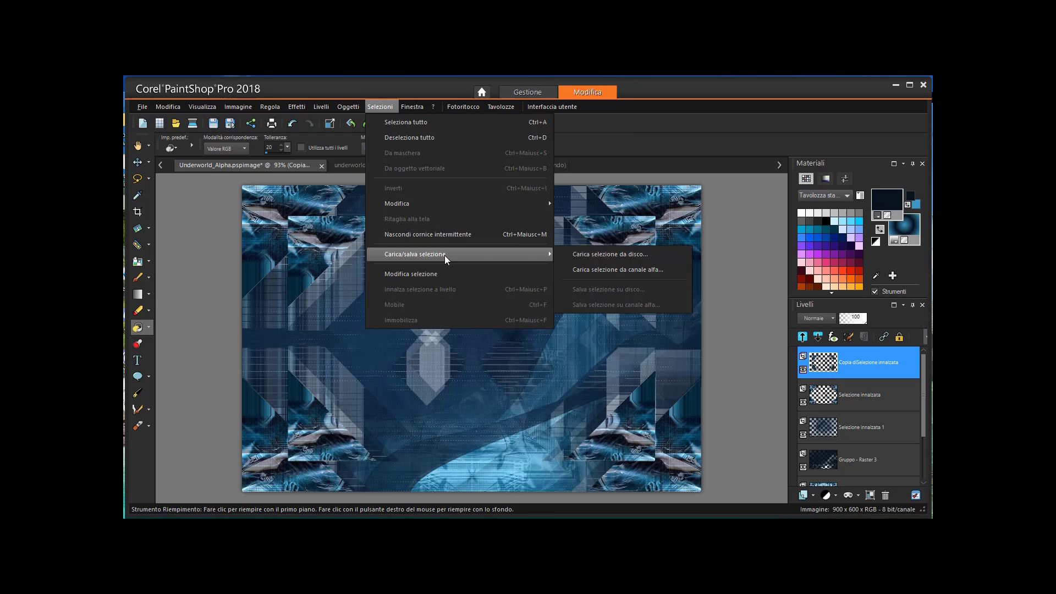
click(577, 265)
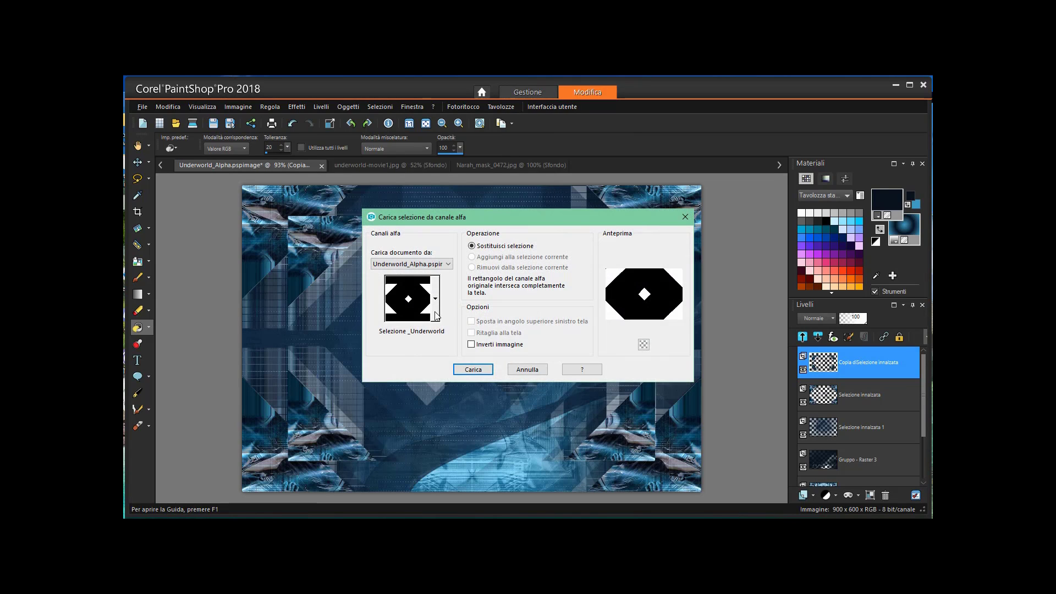
click(435, 312)
click(424, 347)
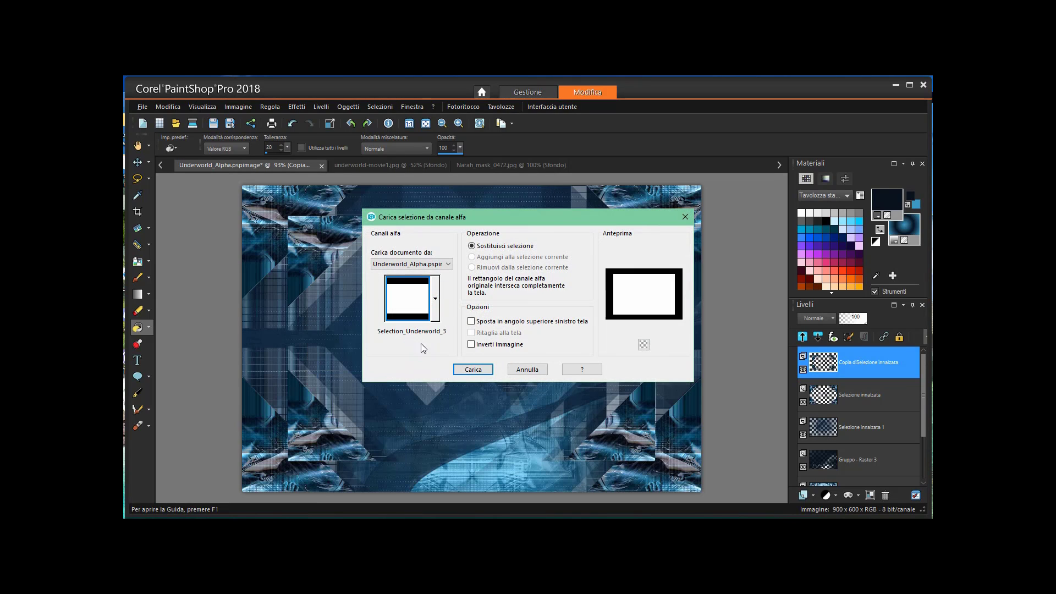
click(472, 369)
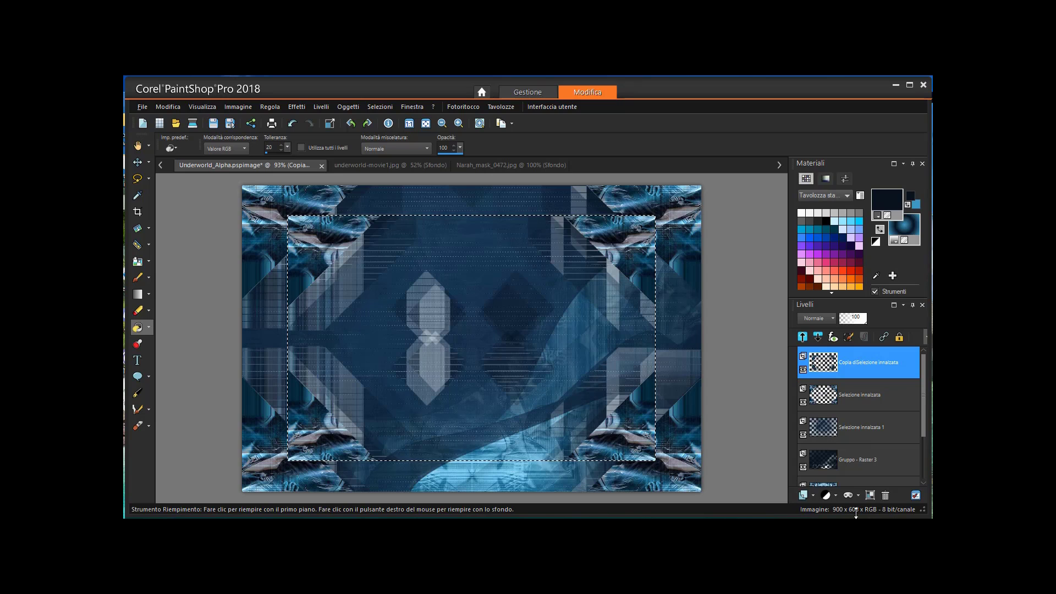
click(815, 495)
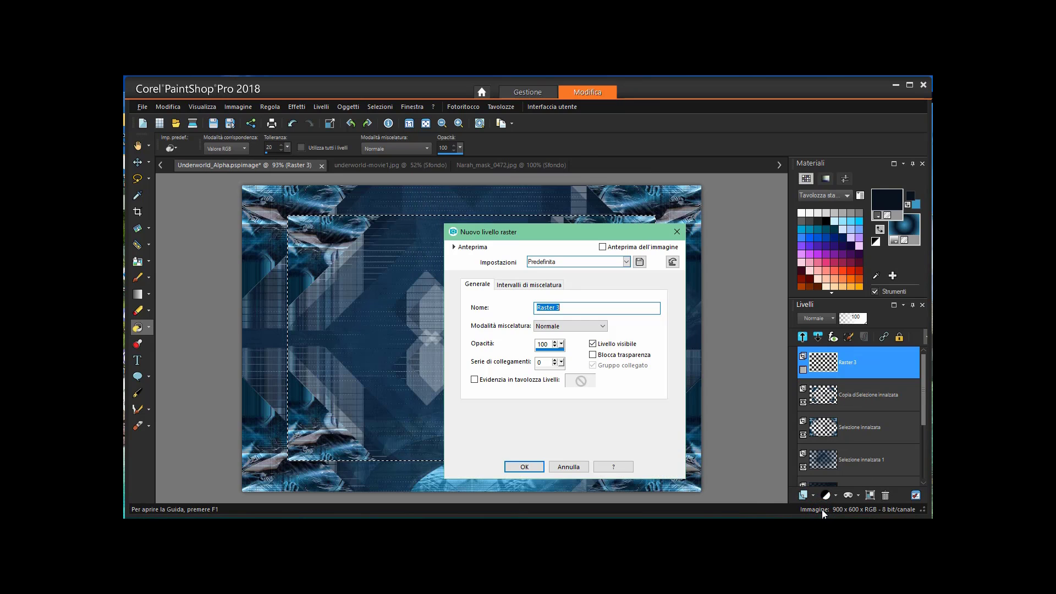
click(528, 467)
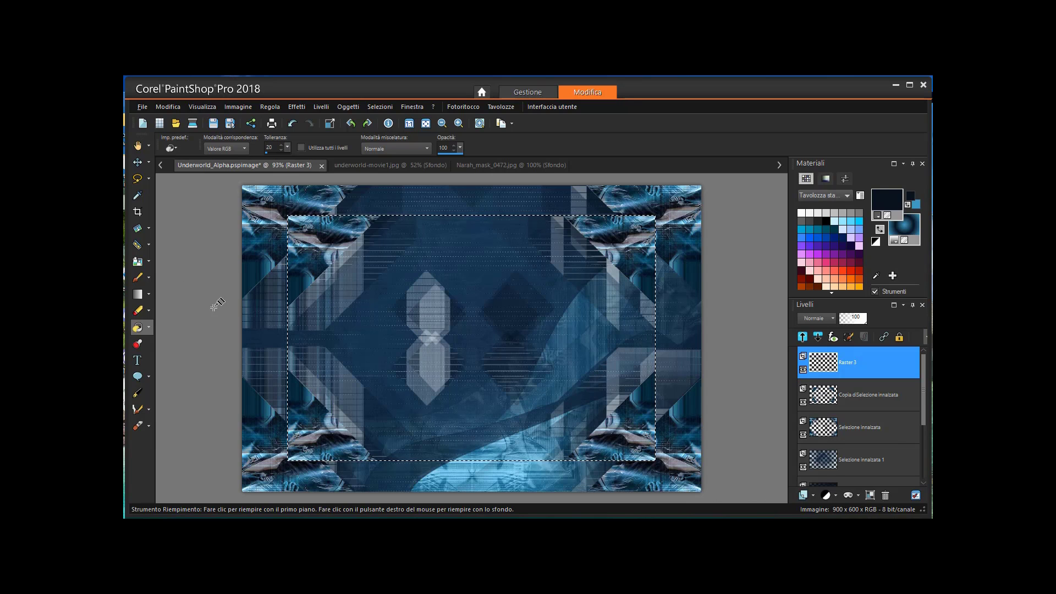
Fill the selection on Raster 3 with the dark foreground colour and contract the selection by 3 pixels.
click(483, 295)
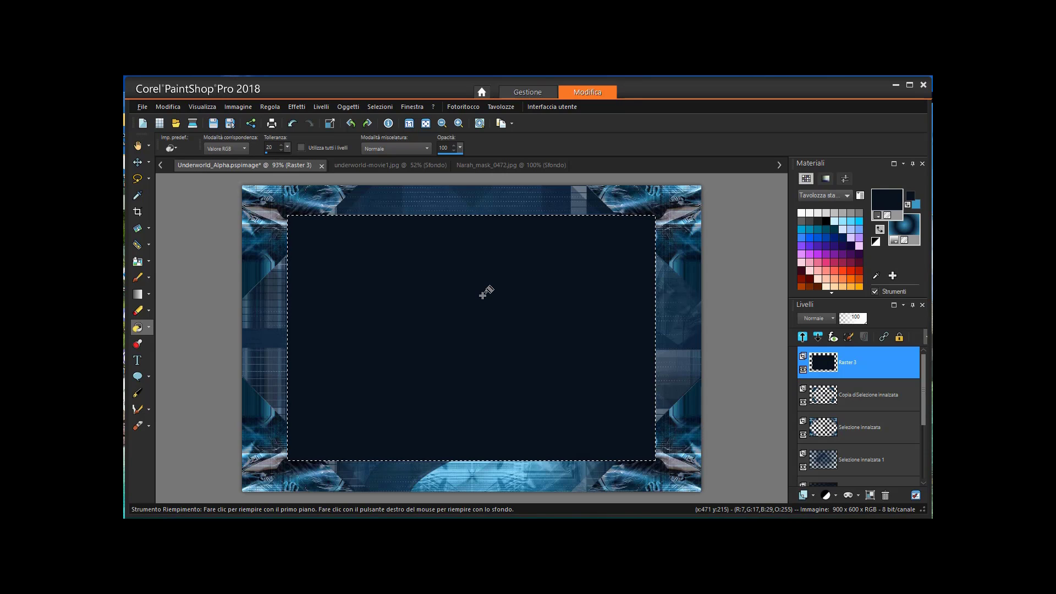
click(380, 106)
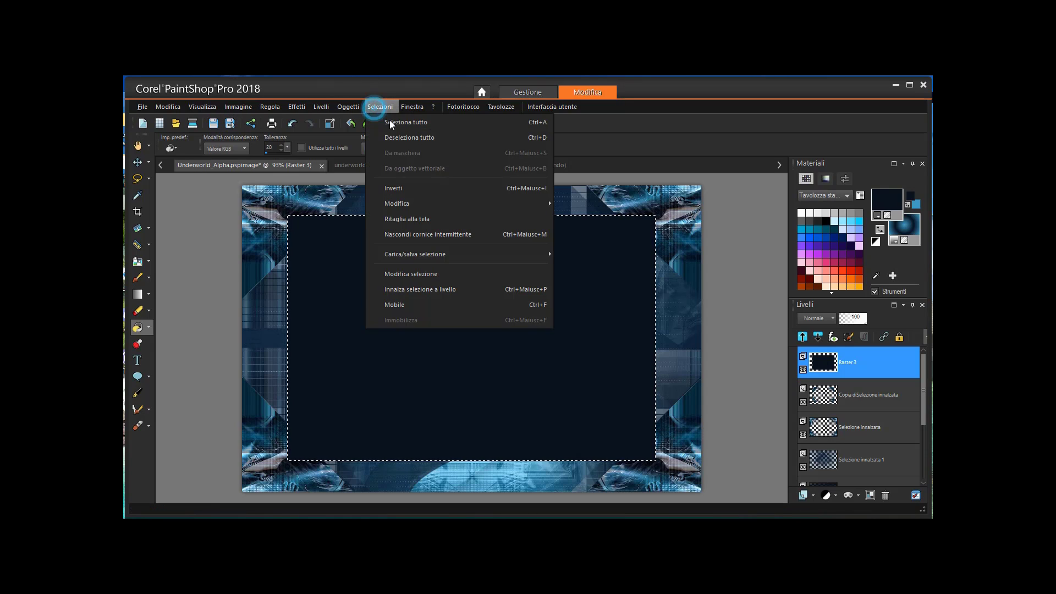
mouse_move(411, 200)
click(622, 215)
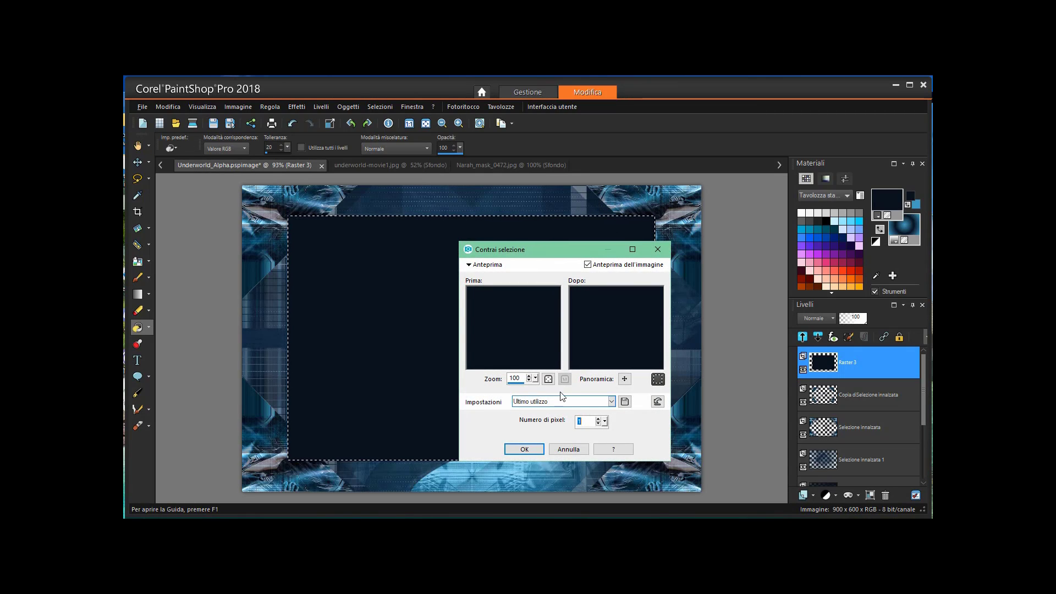
click(598, 420)
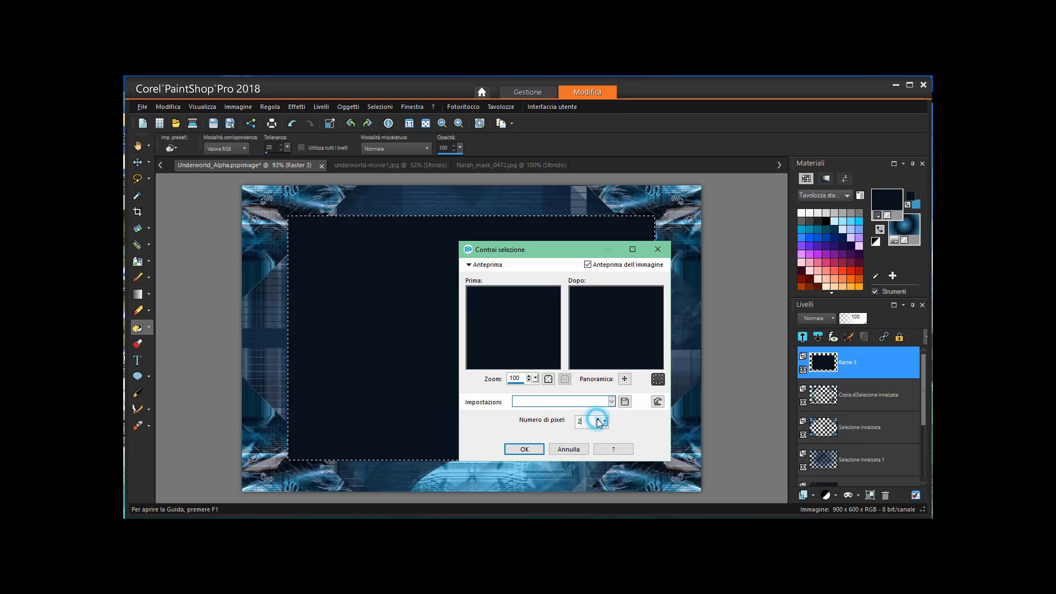
click(525, 448)
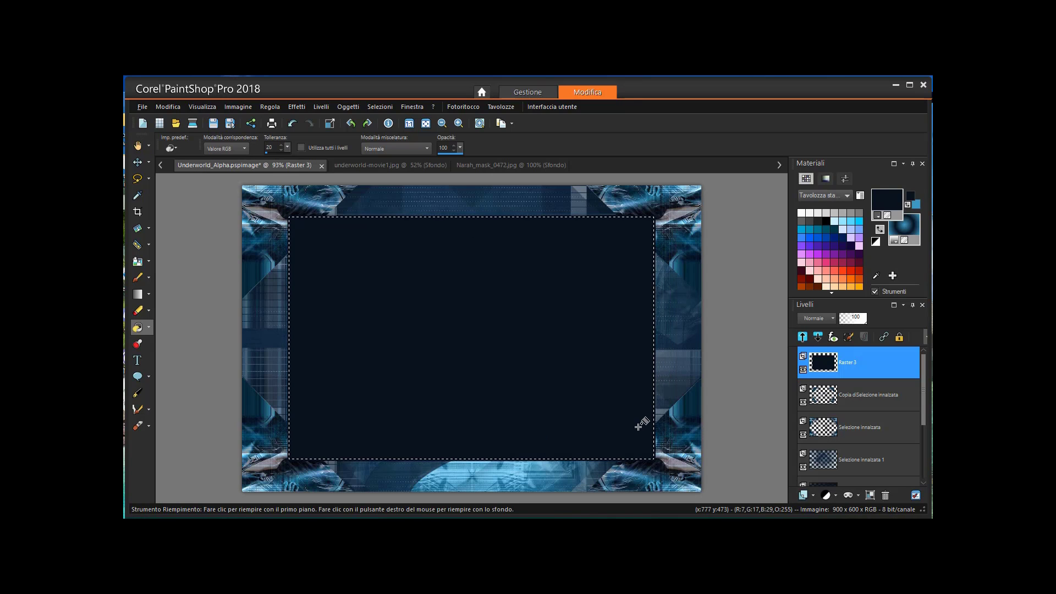
Clear the fill inside the contracted selection so only a thin dark border is left, and remove the selection.
key(Delete)
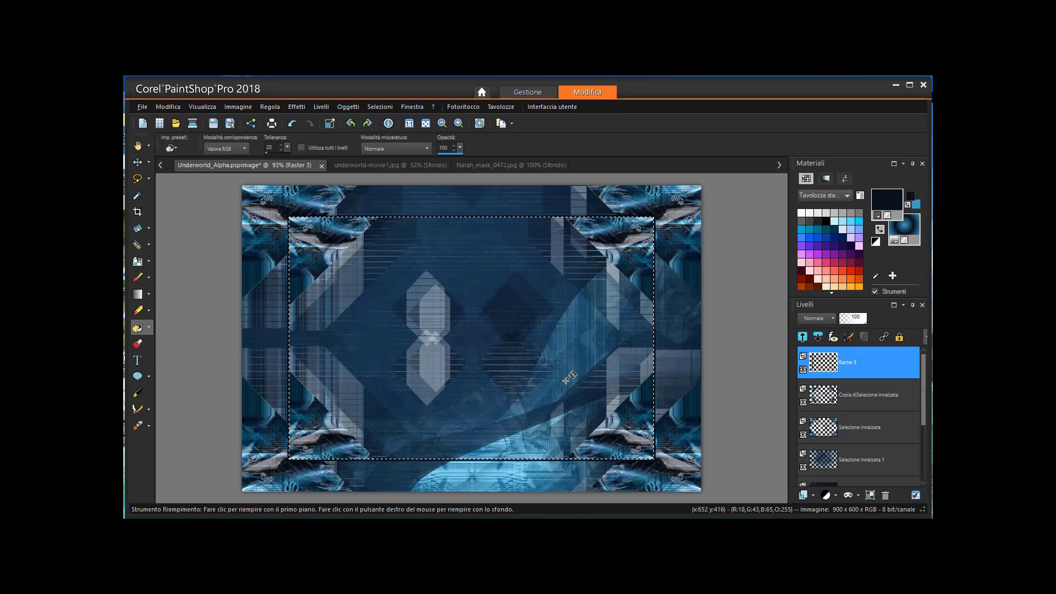
click(388, 109)
click(401, 139)
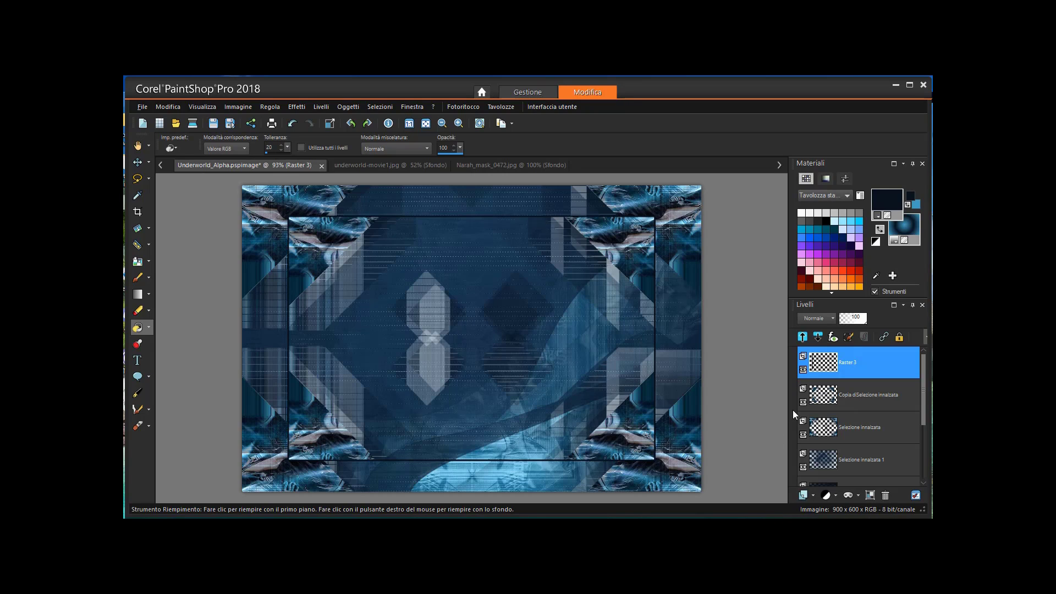
Merge Raster 3 down into the resized Copia diSelezione innalzata layer and duplicate the merged layer.
right_click(867, 355)
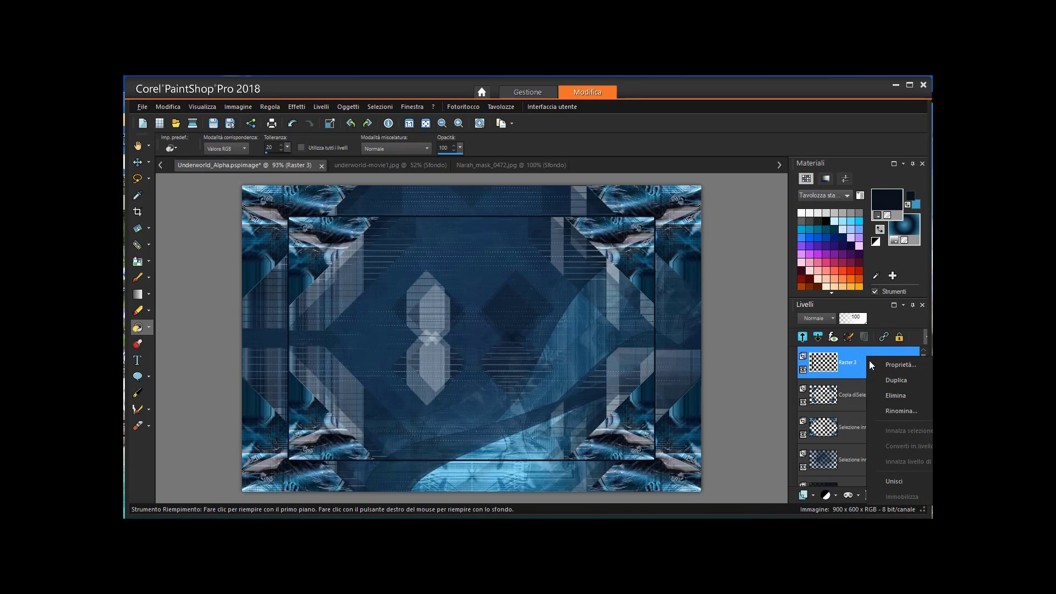
click(892, 481)
click(780, 482)
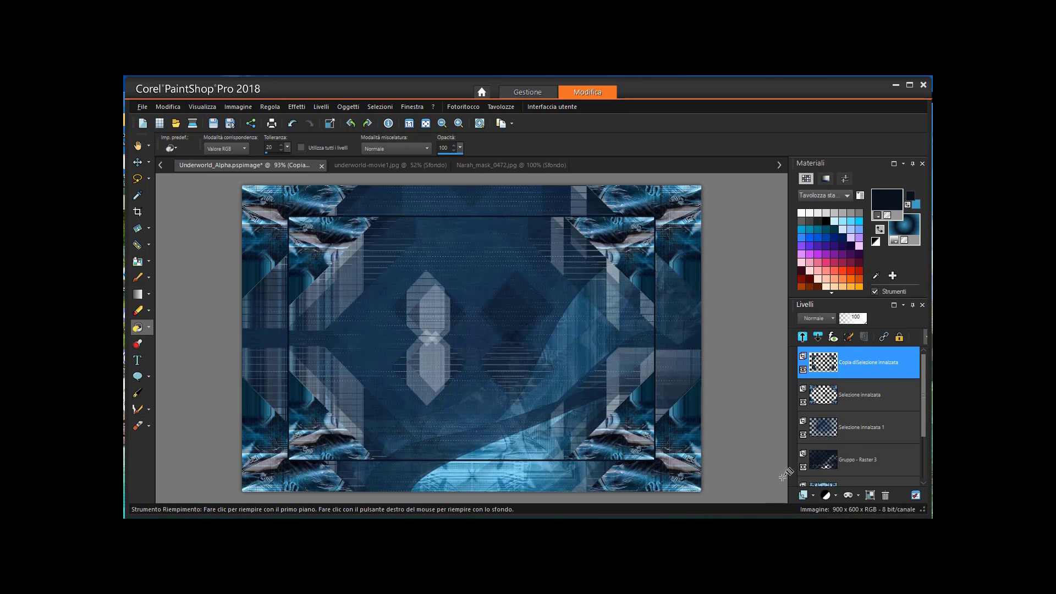
click(804, 370)
click(803, 370)
right_click(860, 371)
click(878, 394)
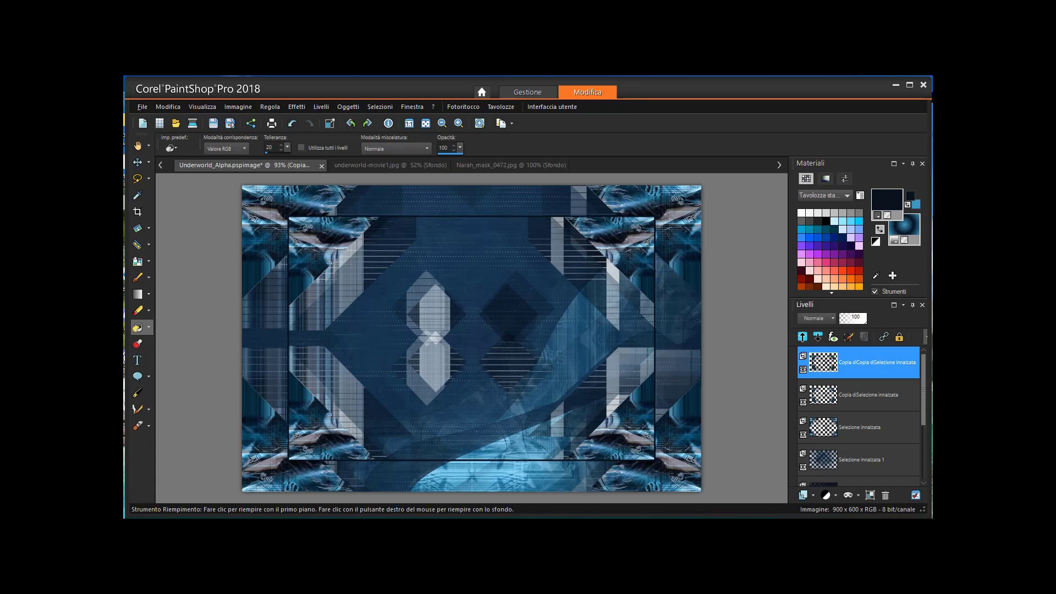
Load Selection_Underworld_3 from the alpha channel of Underworld_Alpha as a replacement selection.
click(385, 108)
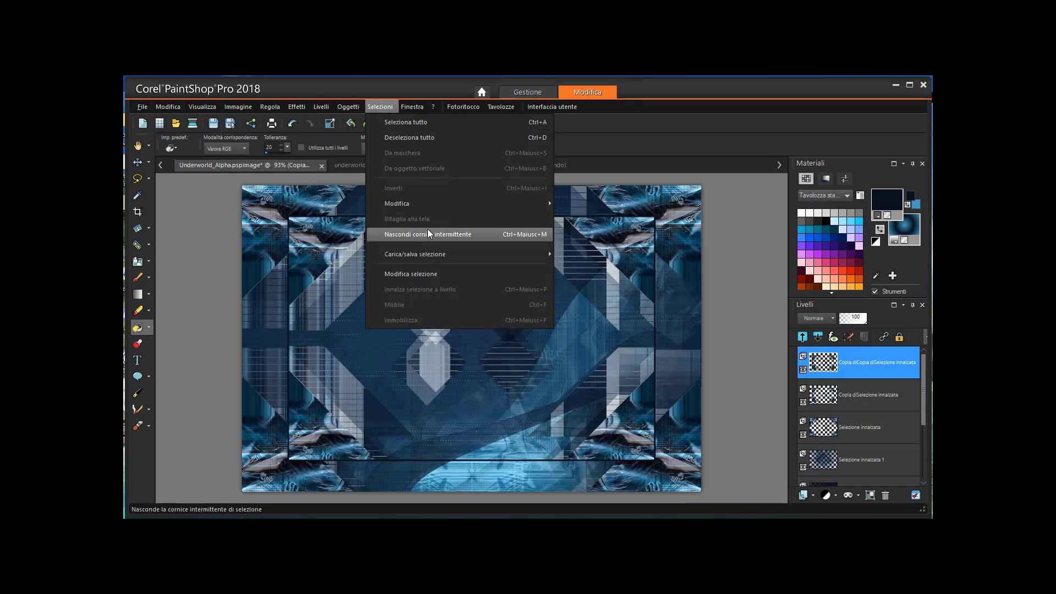
click(422, 252)
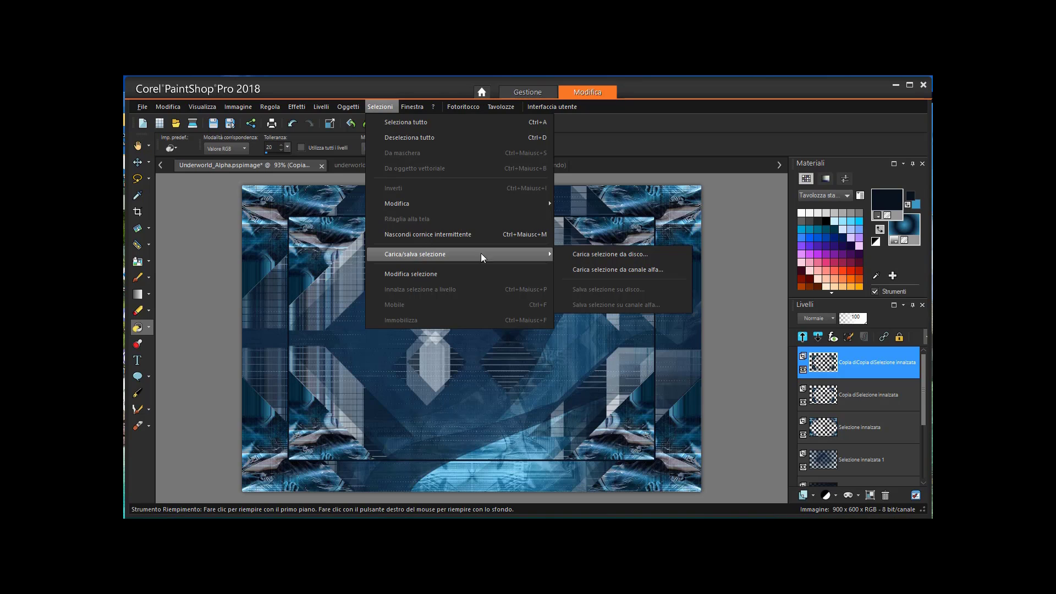
click(634, 270)
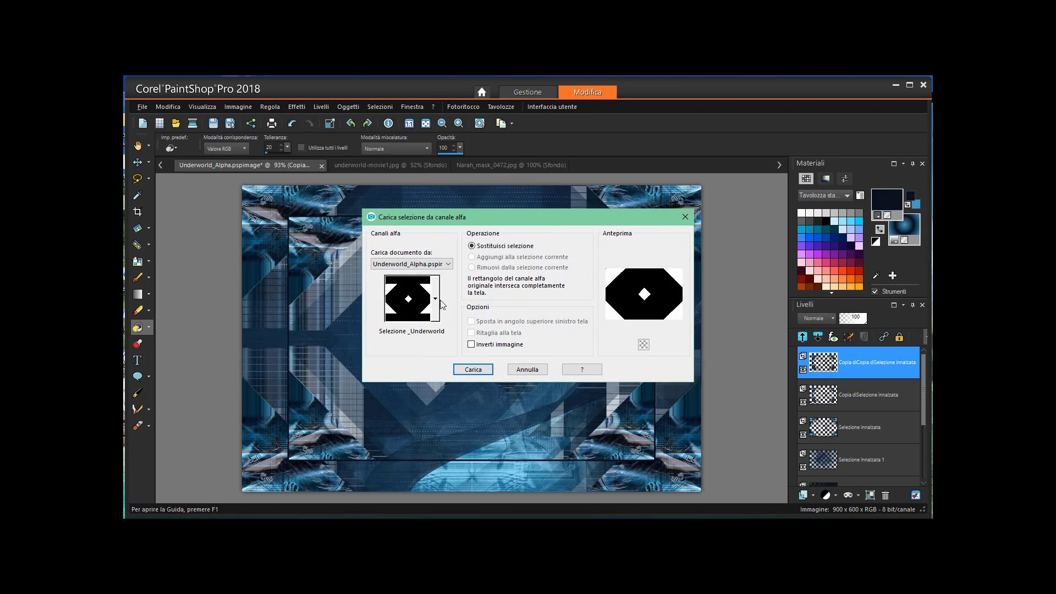
click(435, 298)
click(428, 346)
click(472, 369)
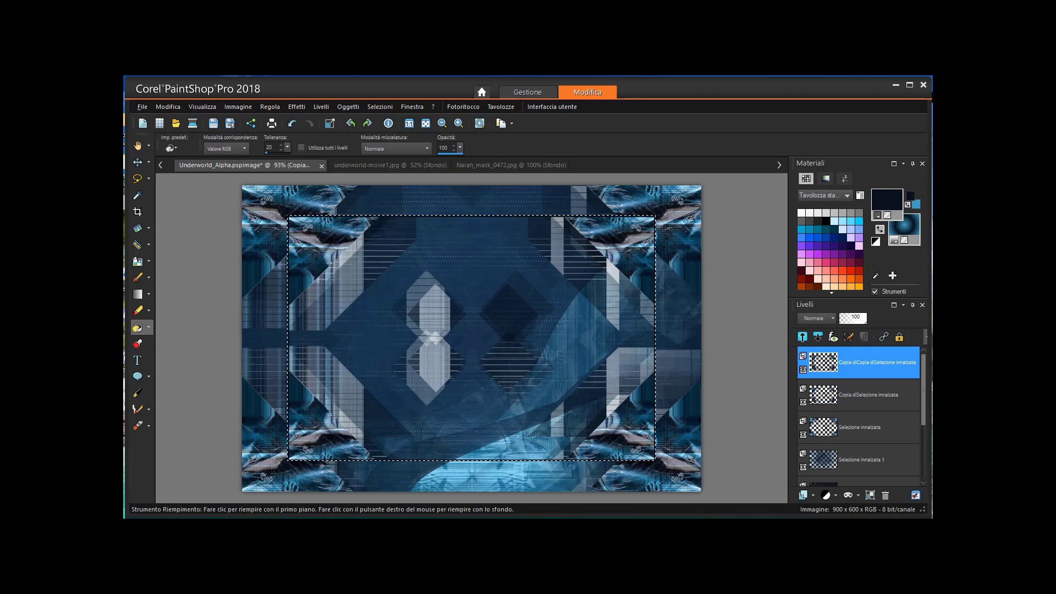
Contract the loaded selection by 3 pixels and add a new raster layer named Raster 3.
click(379, 107)
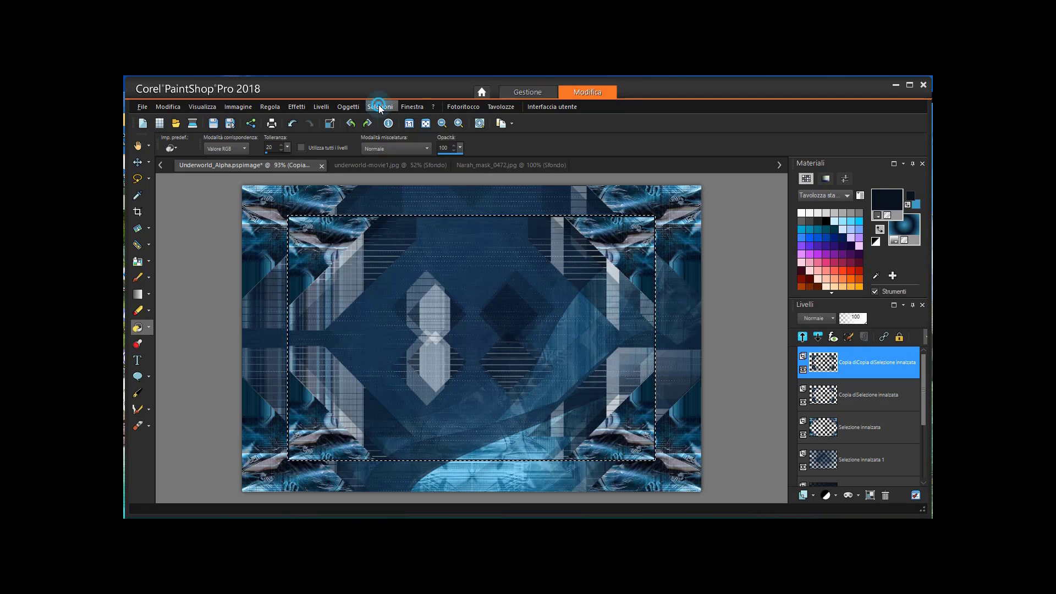
mouse_move(400, 201)
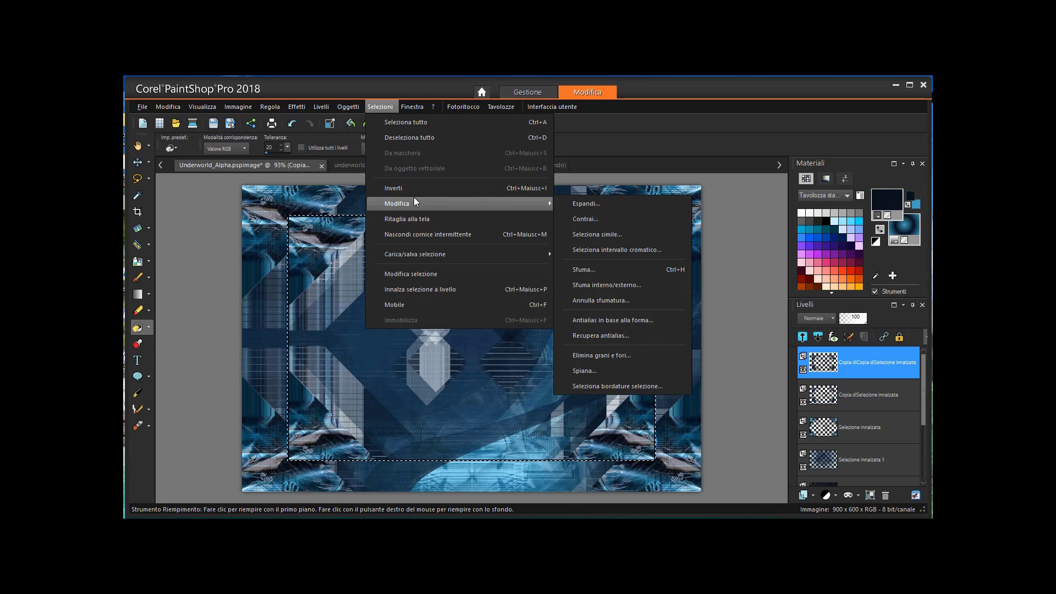
click(575, 218)
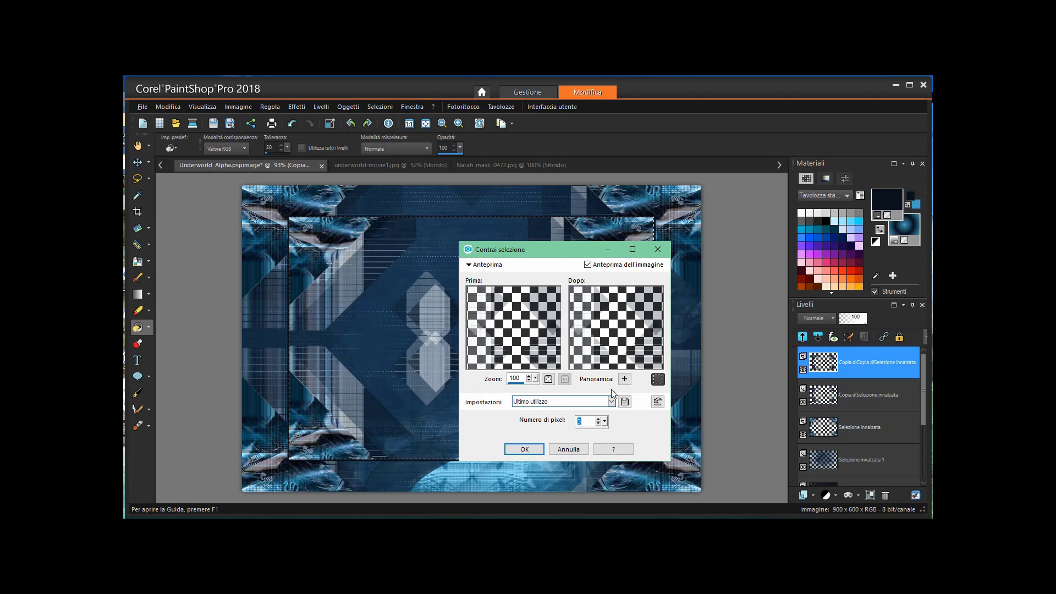
click(524, 449)
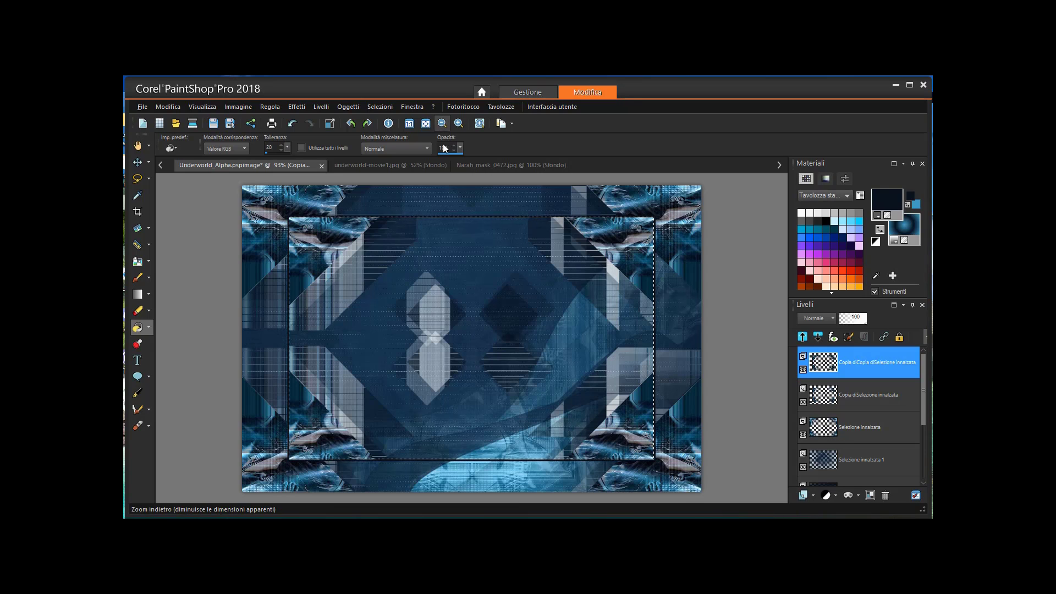
click(812, 492)
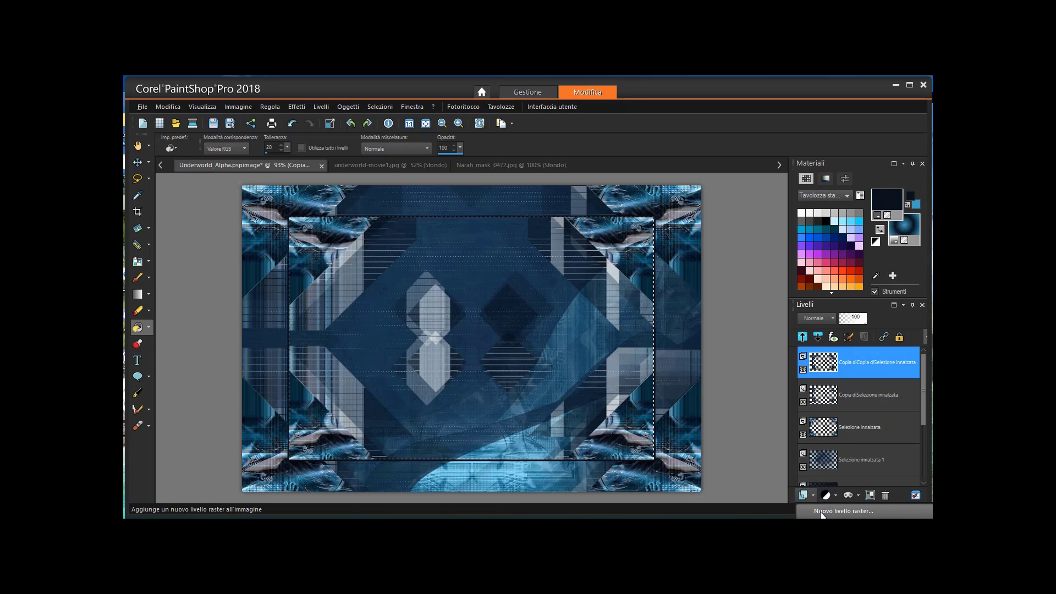
click(524, 467)
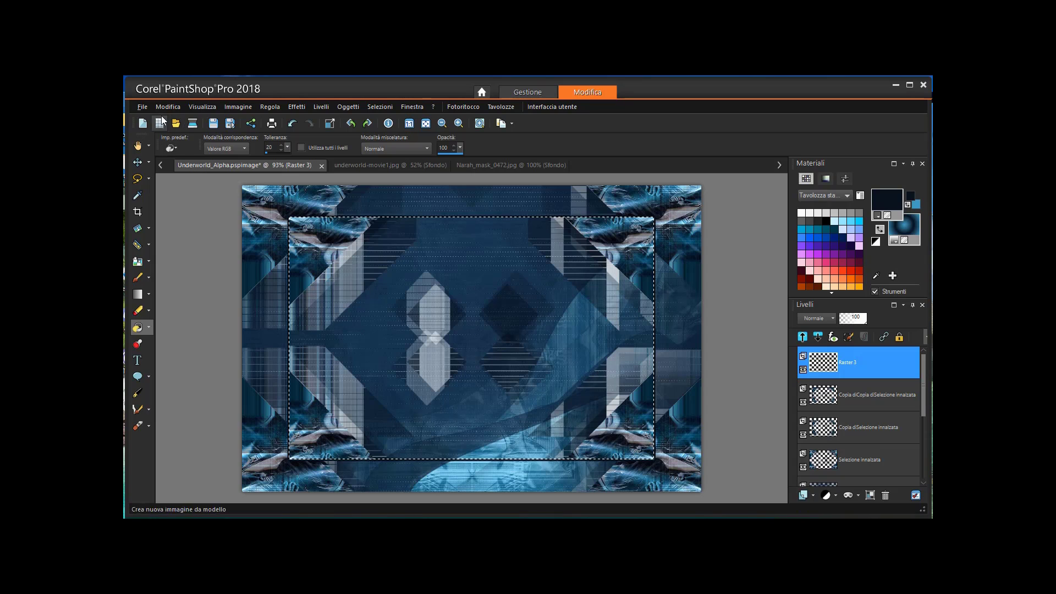
Open New_York_Notturna.jpg from the MaterialeUnderworld folder and copy the image.
click(175, 149)
click(160, 156)
key(ctrl+o)
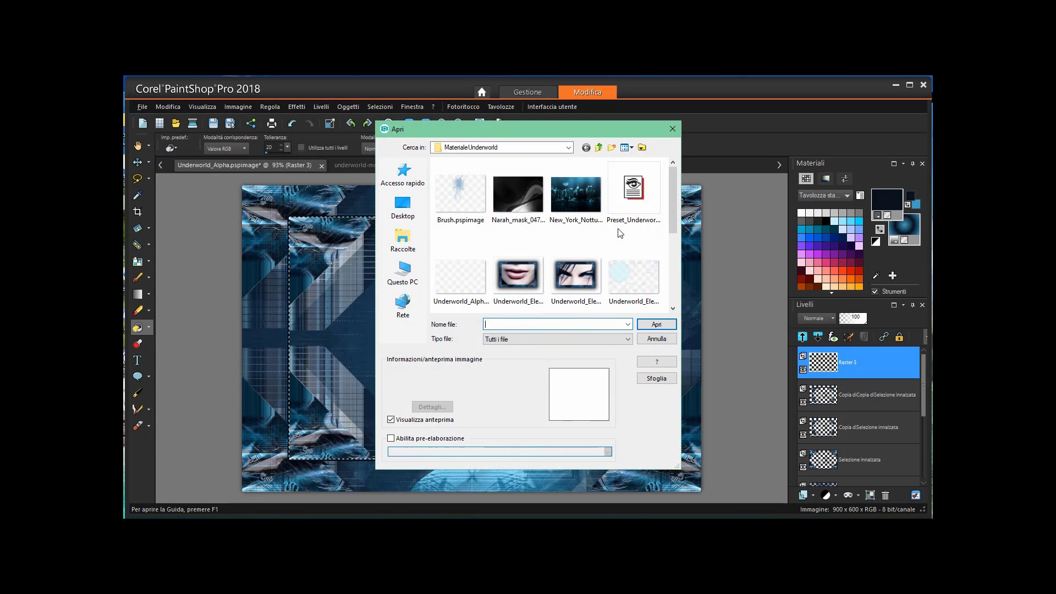
click(576, 195)
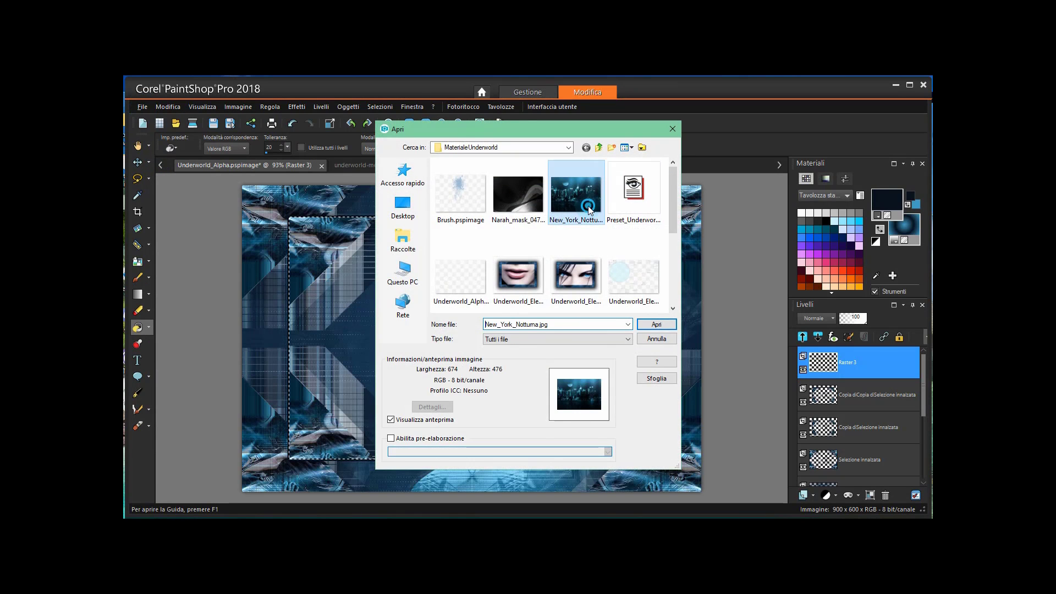
click(657, 324)
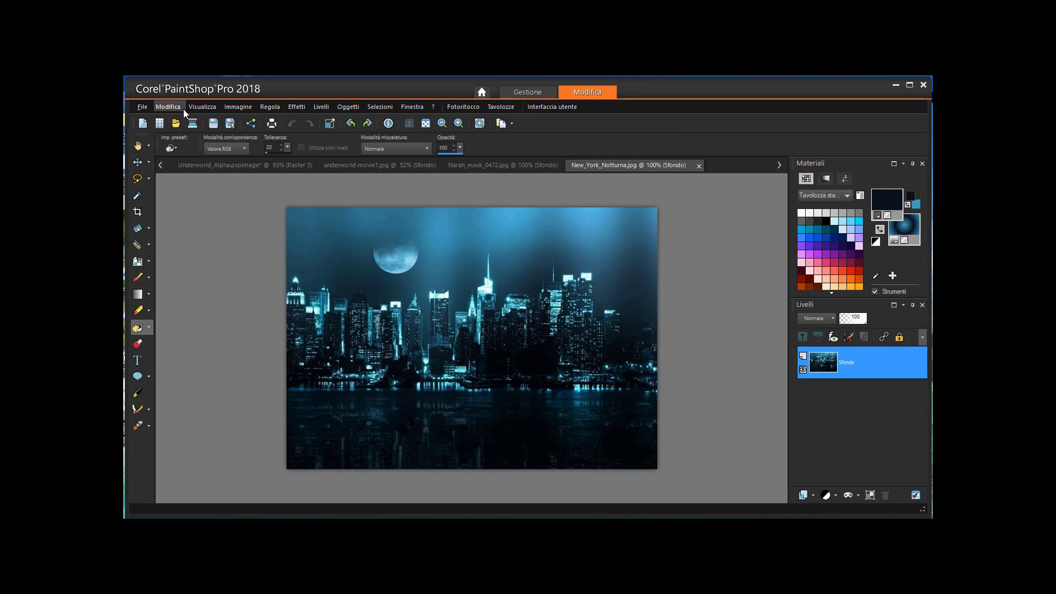
click(183, 107)
click(190, 217)
Paste the copied city image into the selection on Raster 3 of Underworld_Alpha and set the layer's blend mode to Filtra.
click(209, 166)
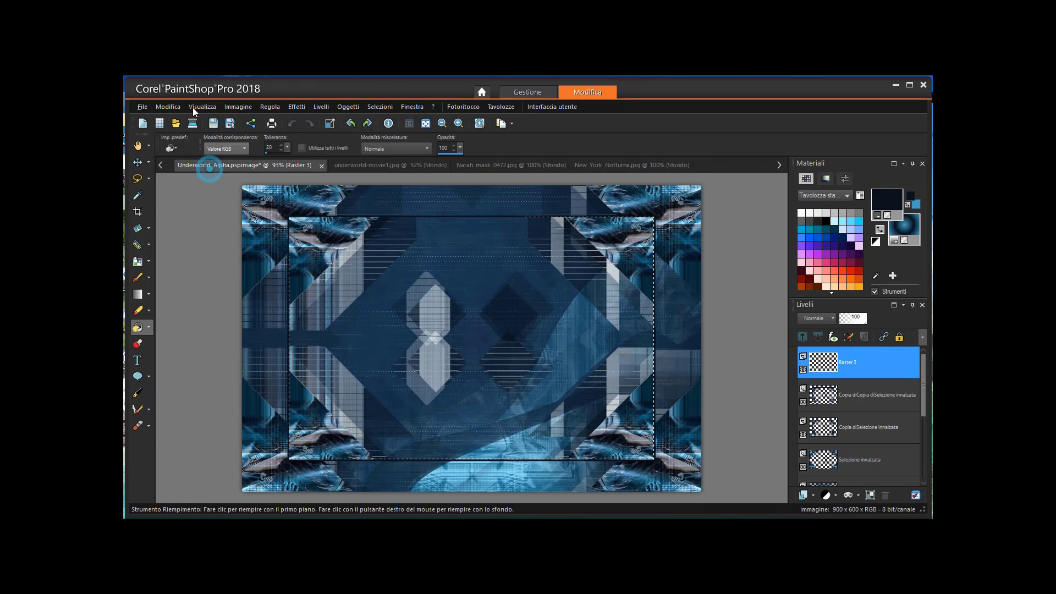
click(170, 107)
click(237, 311)
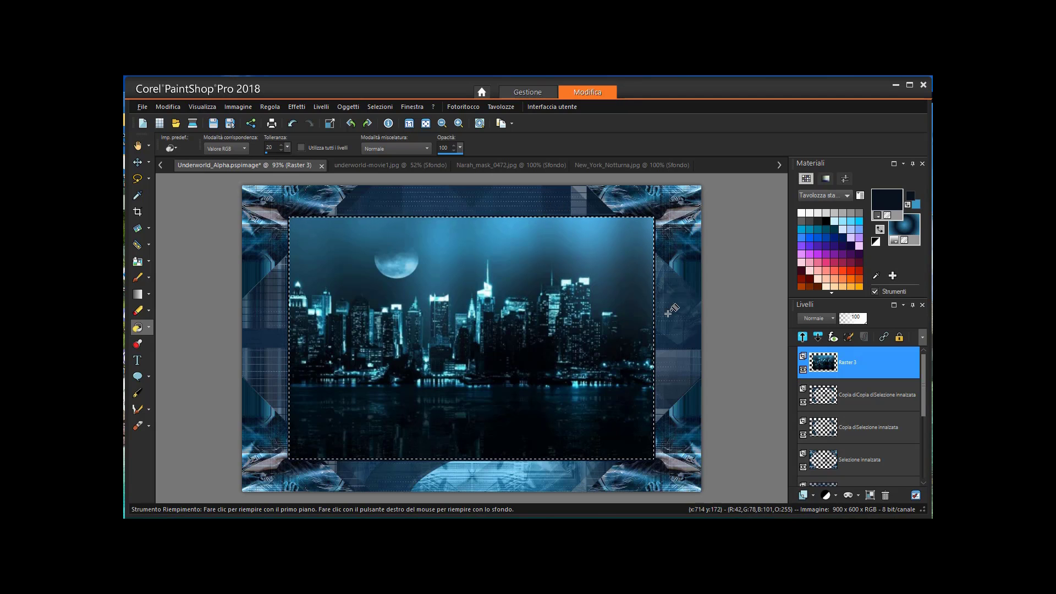
click(834, 319)
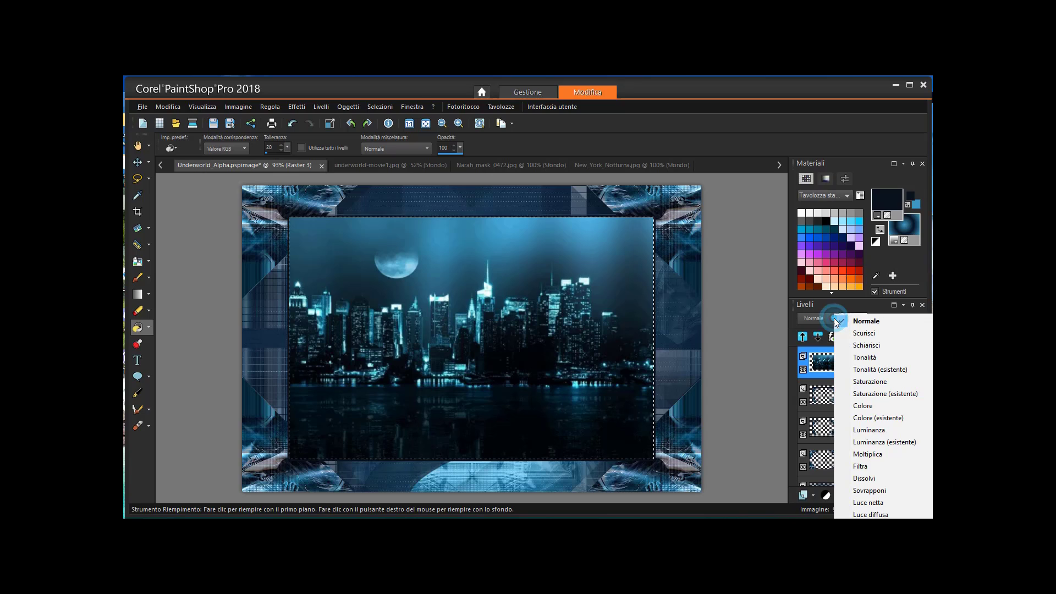
click(863, 466)
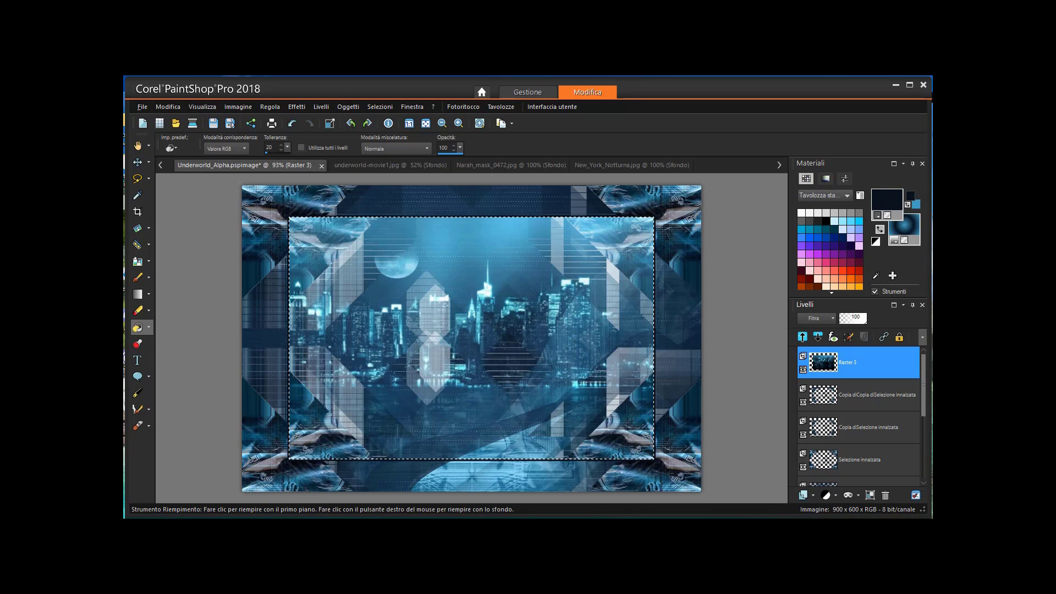
Colorize the Raster 3 city layer with Viraggio, setting Tonalità to 126 and Saturazione to 104.
click(269, 107)
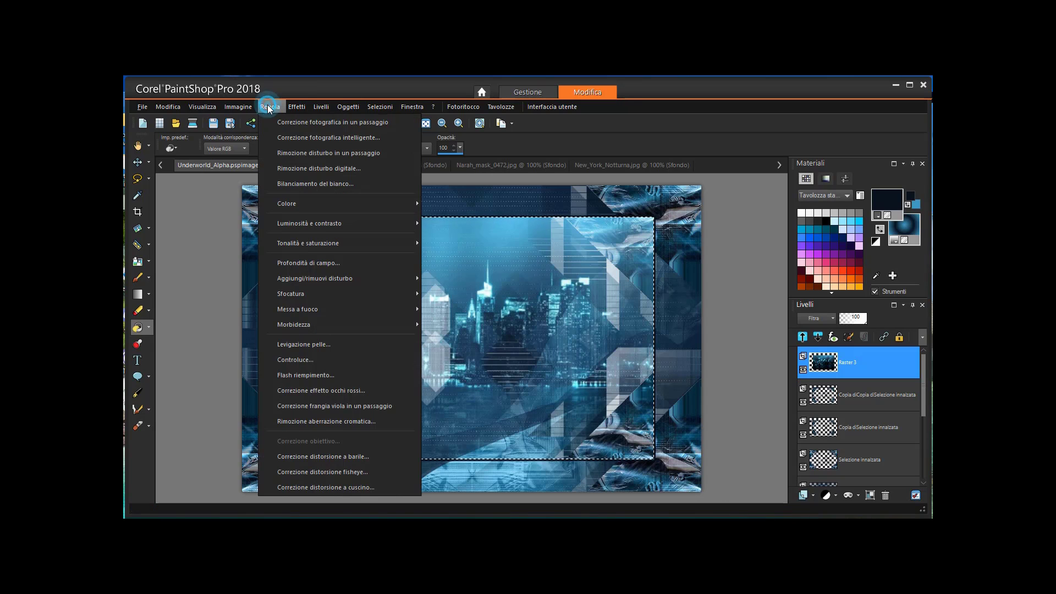
mouse_move(326, 245)
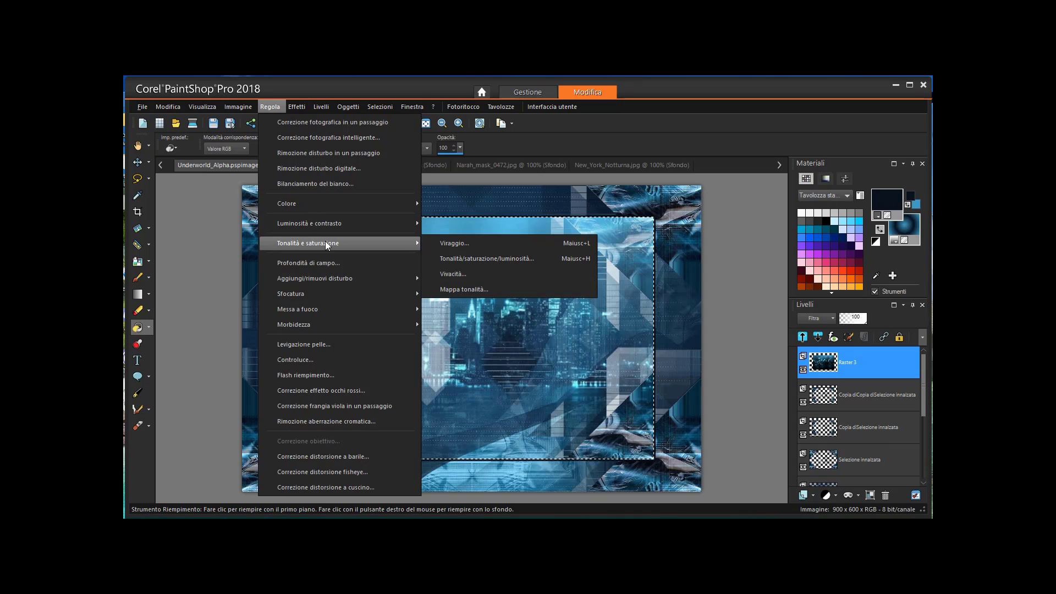
click(447, 247)
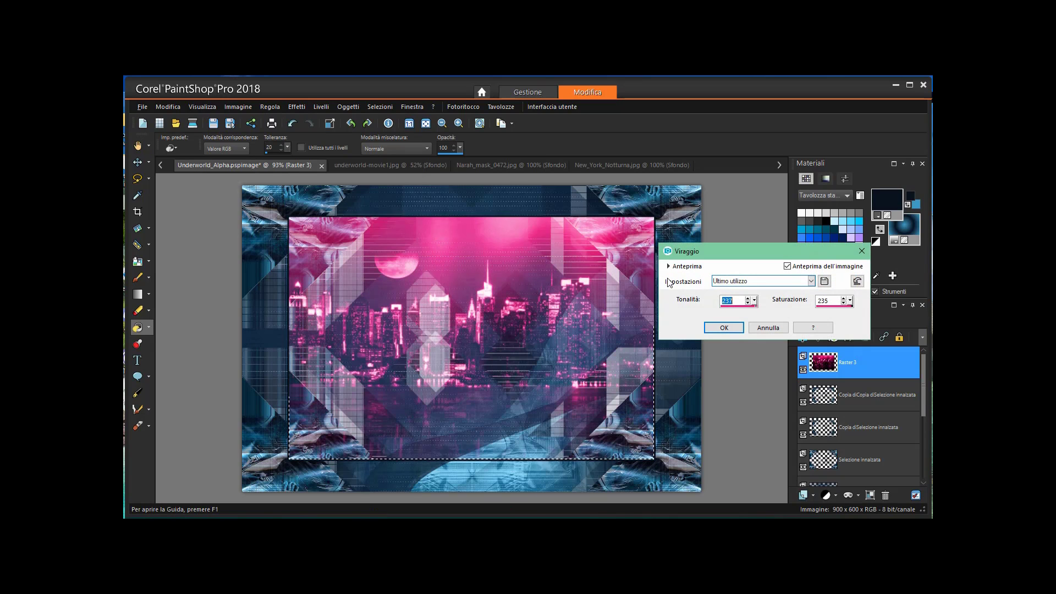
mouse_move(754, 301)
mouse_down()
mouse_move(730, 308)
mouse_move(747, 306)
mouse_up()
click(747, 304)
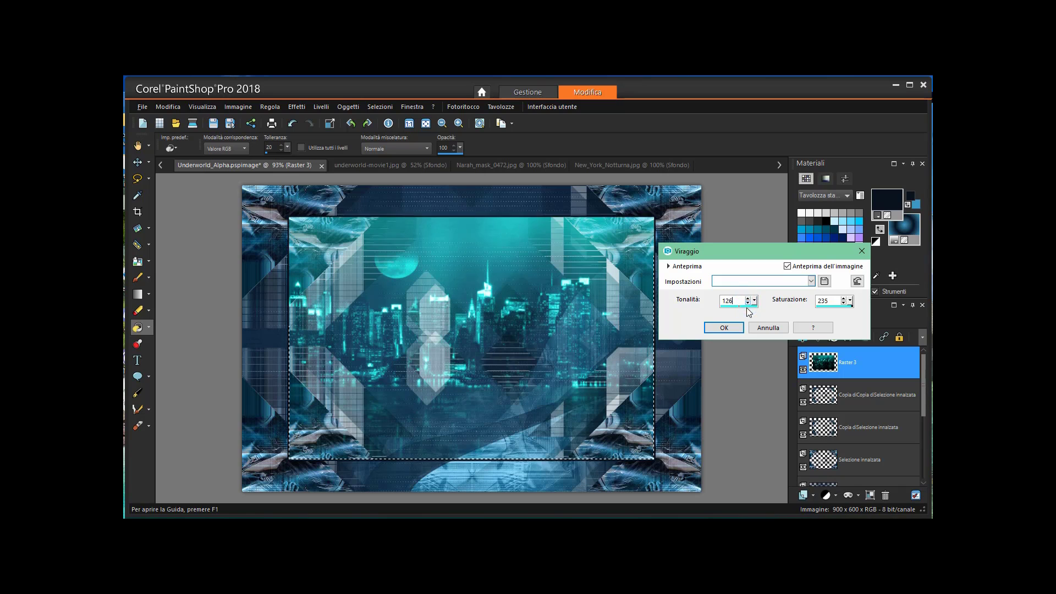
drag(849, 306, 822, 312)
click(846, 306)
click(845, 306)
click(845, 305)
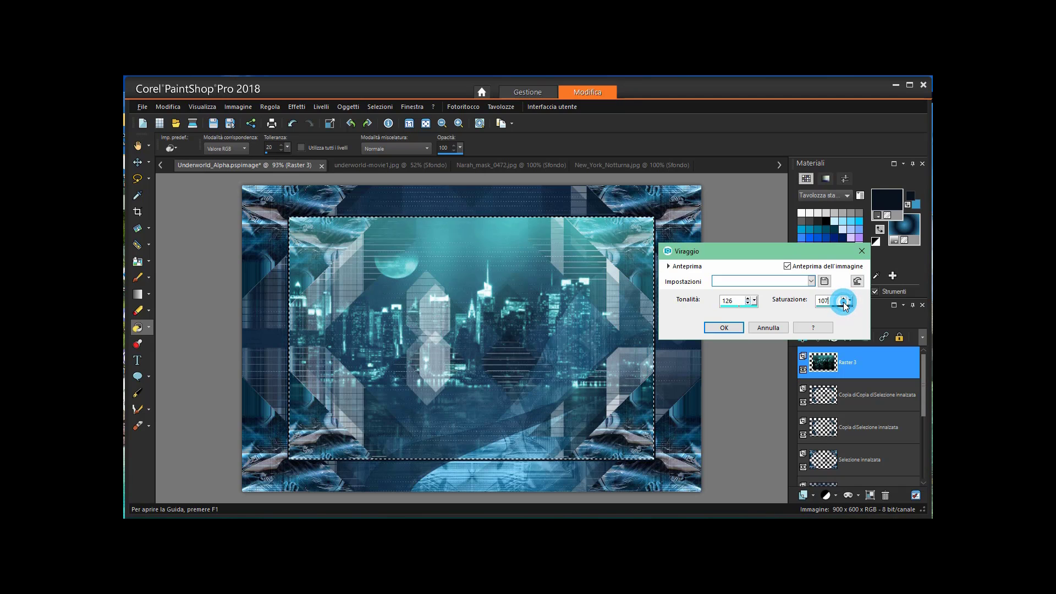
click(845, 306)
click(845, 305)
click(845, 306)
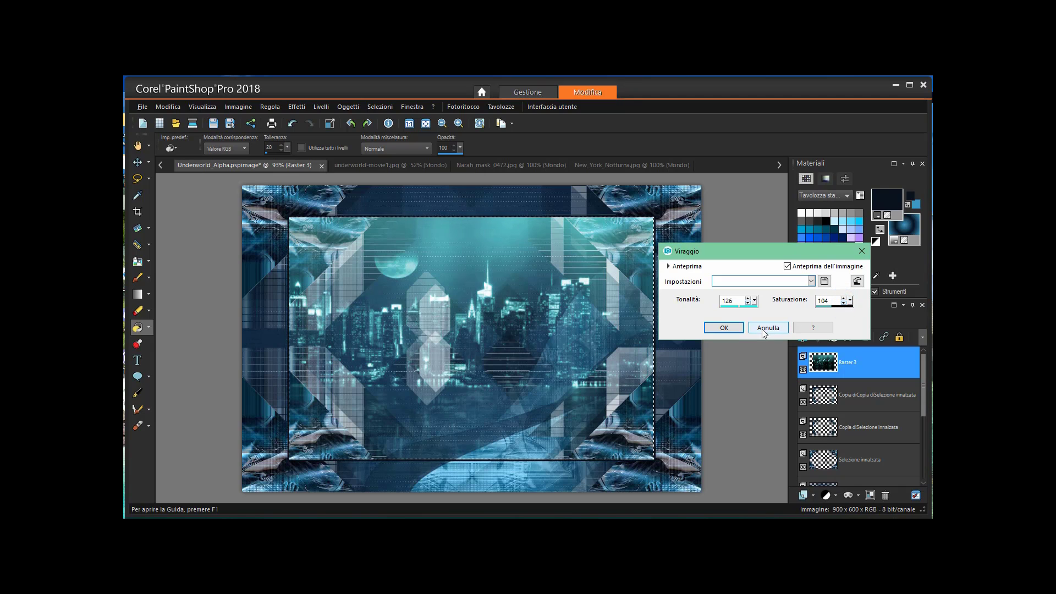
click(737, 330)
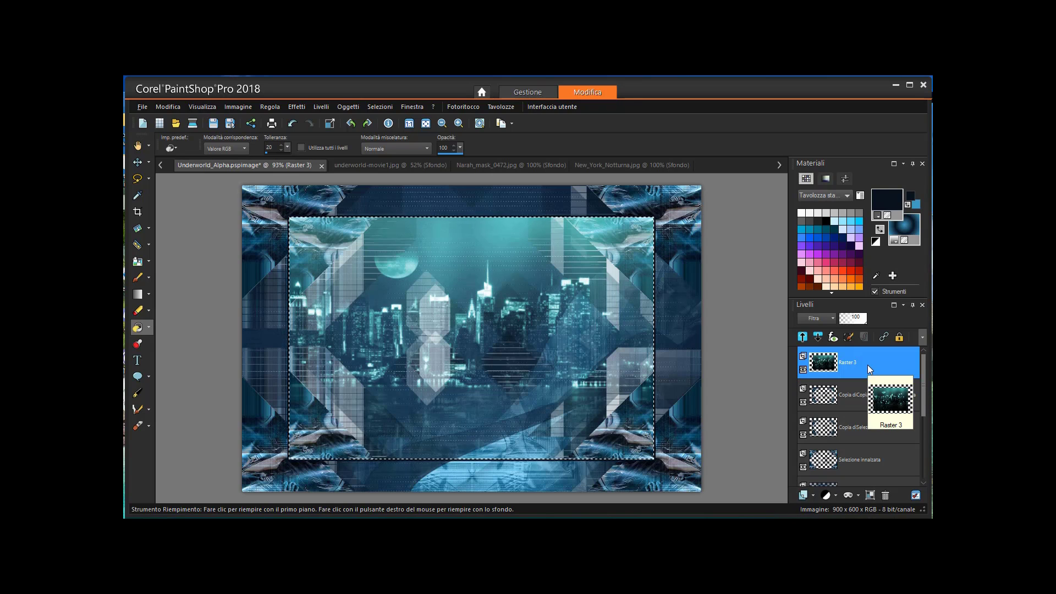
Apply the Xero Improver filter to the Raster 3 city layer using its Landscape preset.
click(303, 107)
mouse_move(336, 347)
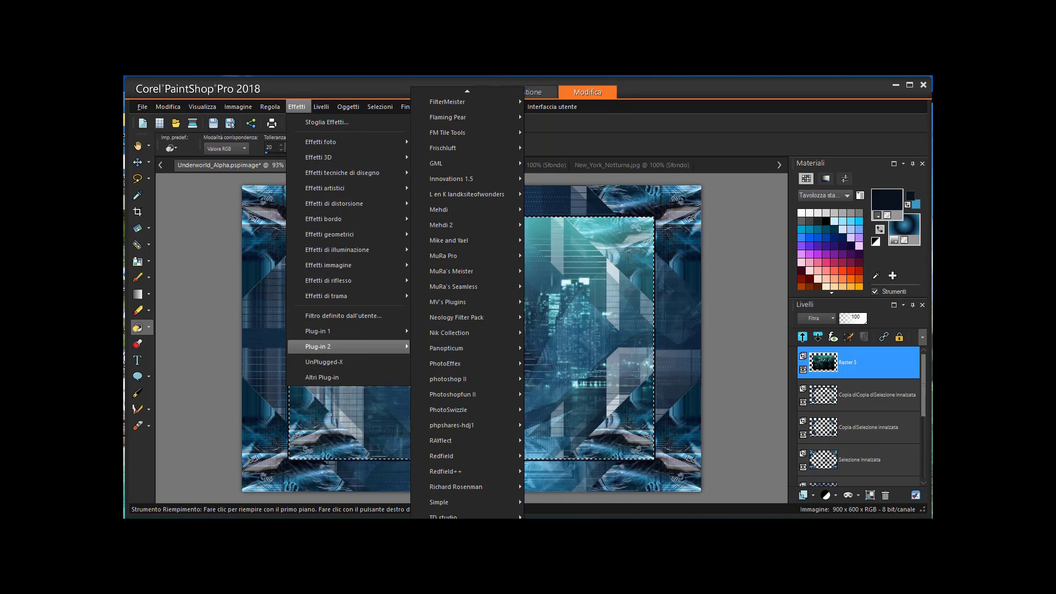
mouse_move(455, 487)
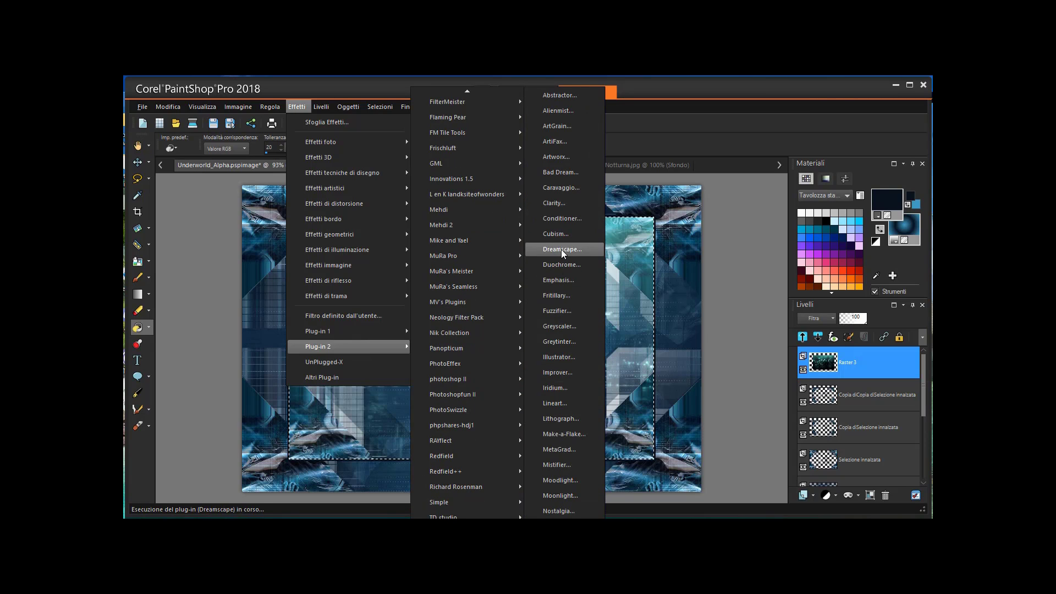
click(561, 373)
click(680, 269)
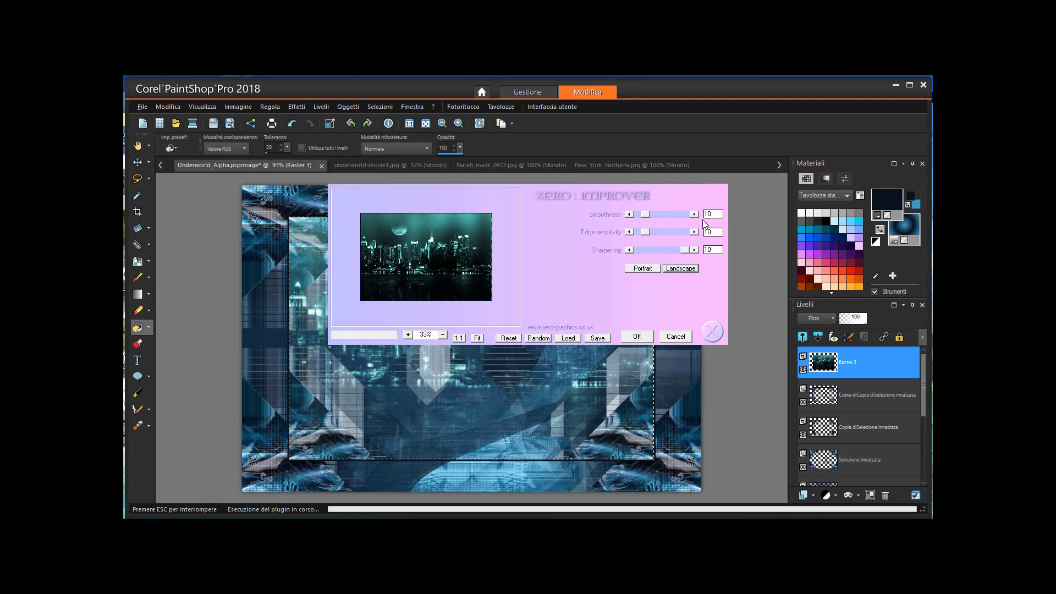
click(643, 337)
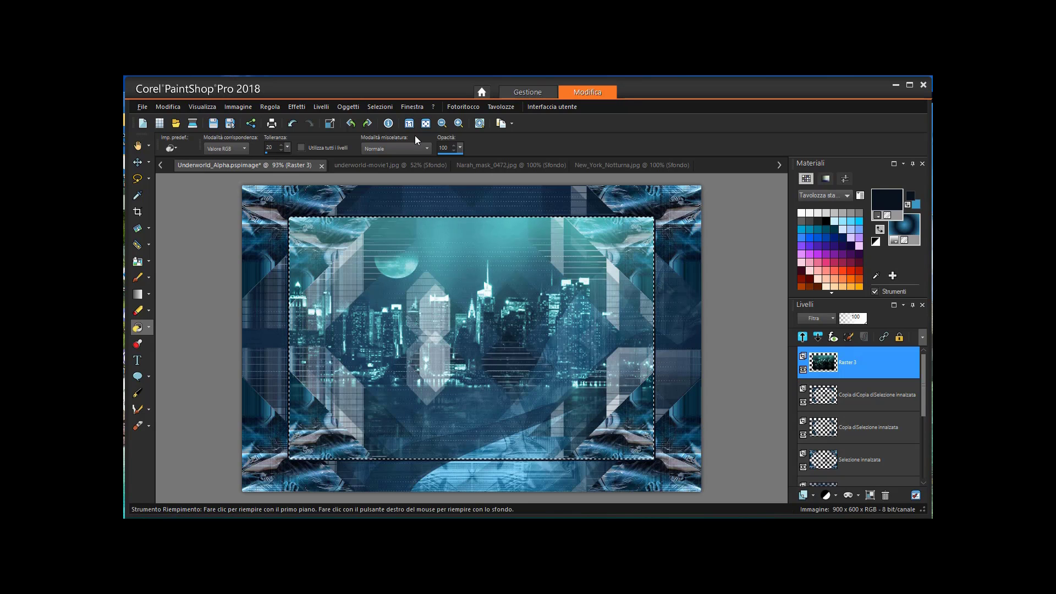
Expand the selection around the city image by 3 pixels.
click(373, 107)
mouse_move(402, 203)
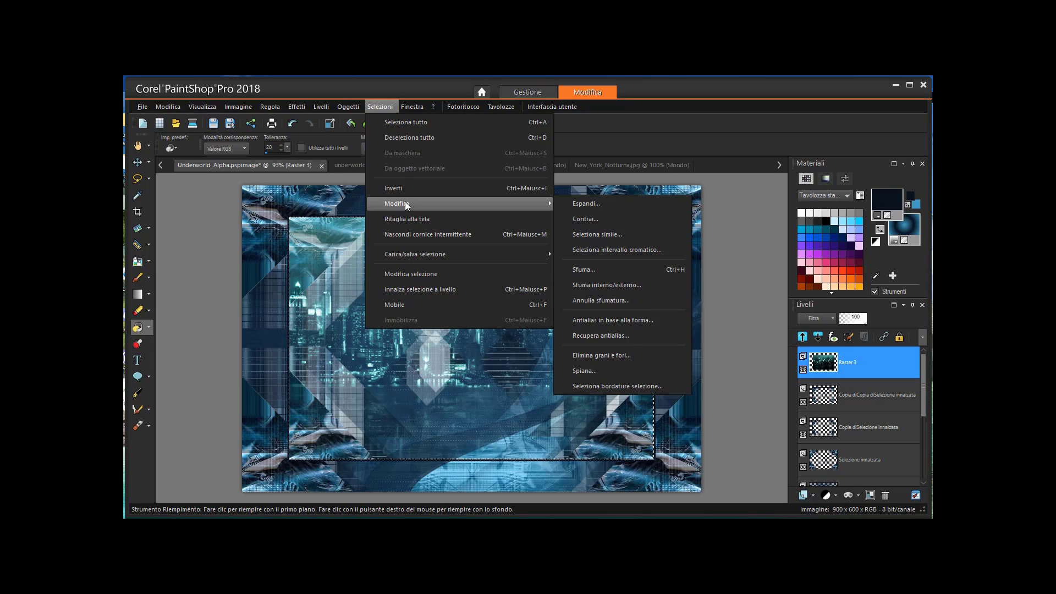
click(572, 204)
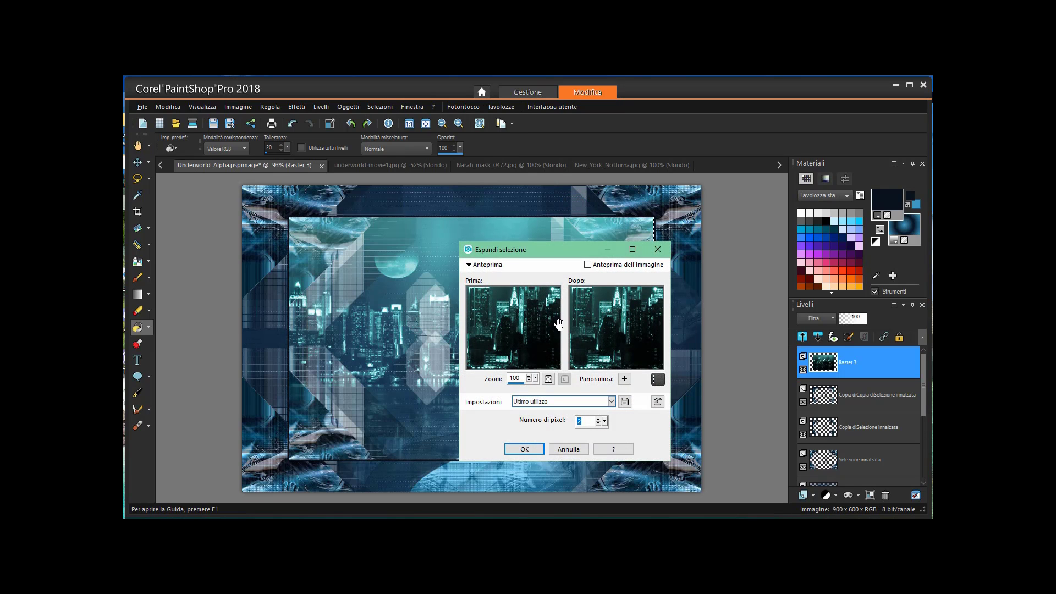
text(3)
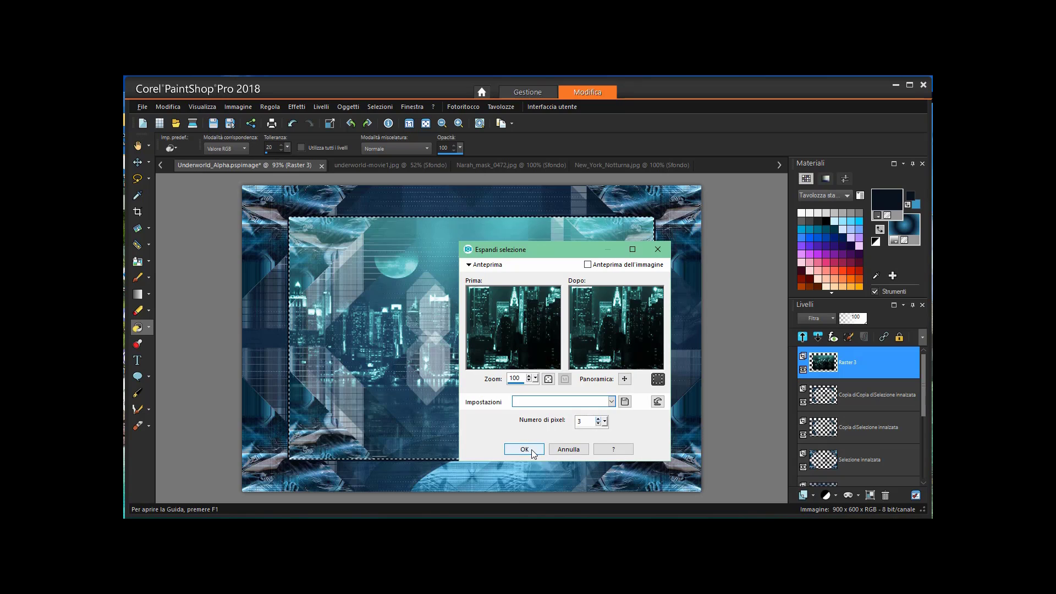
click(525, 449)
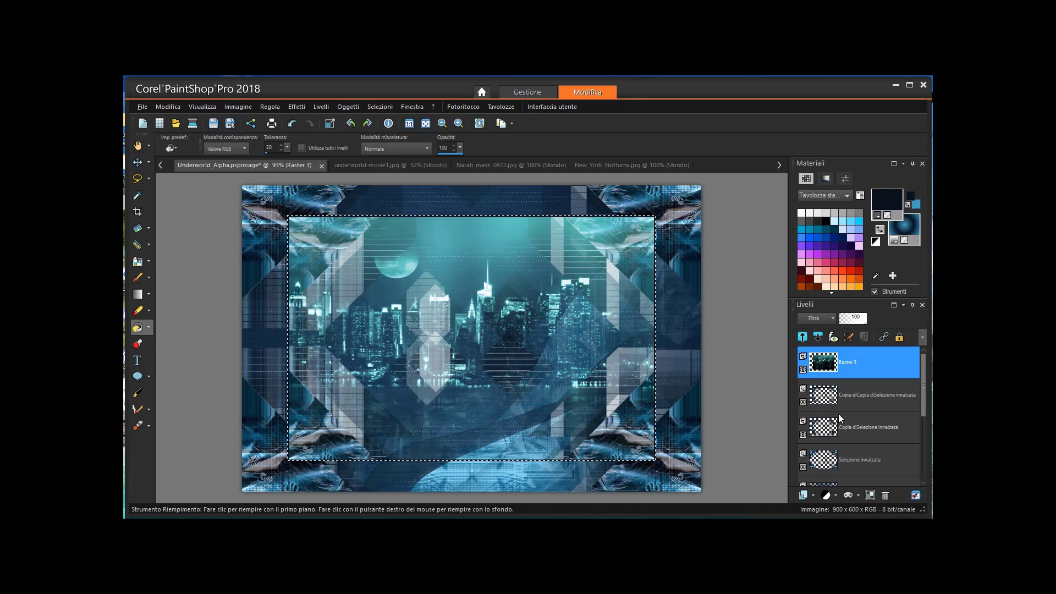
Merge Raster 3 down into the layer beneath it and deselect everything.
mouse_move(880, 365)
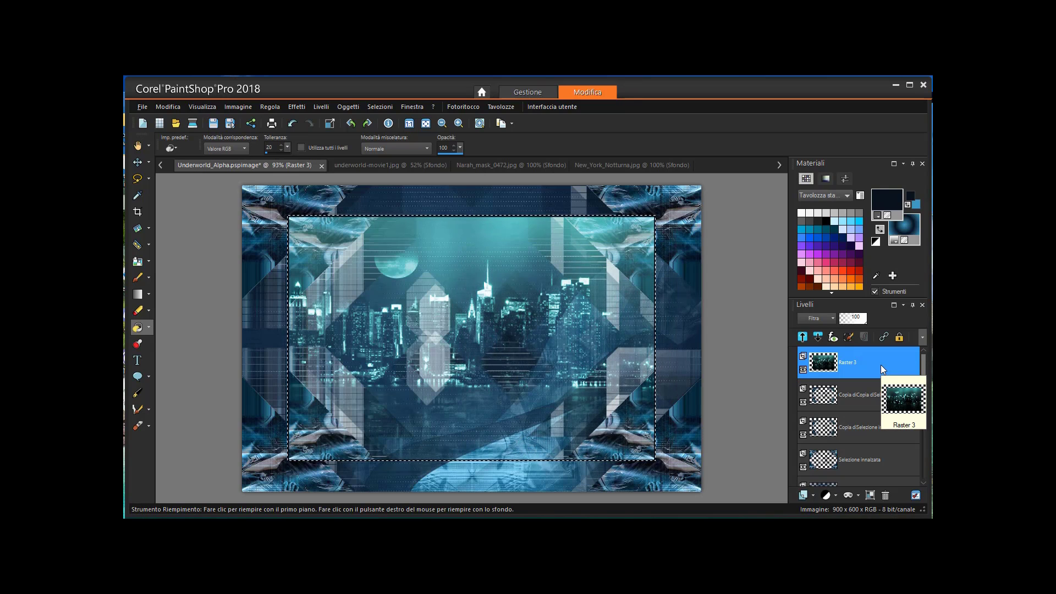
right_click(873, 360)
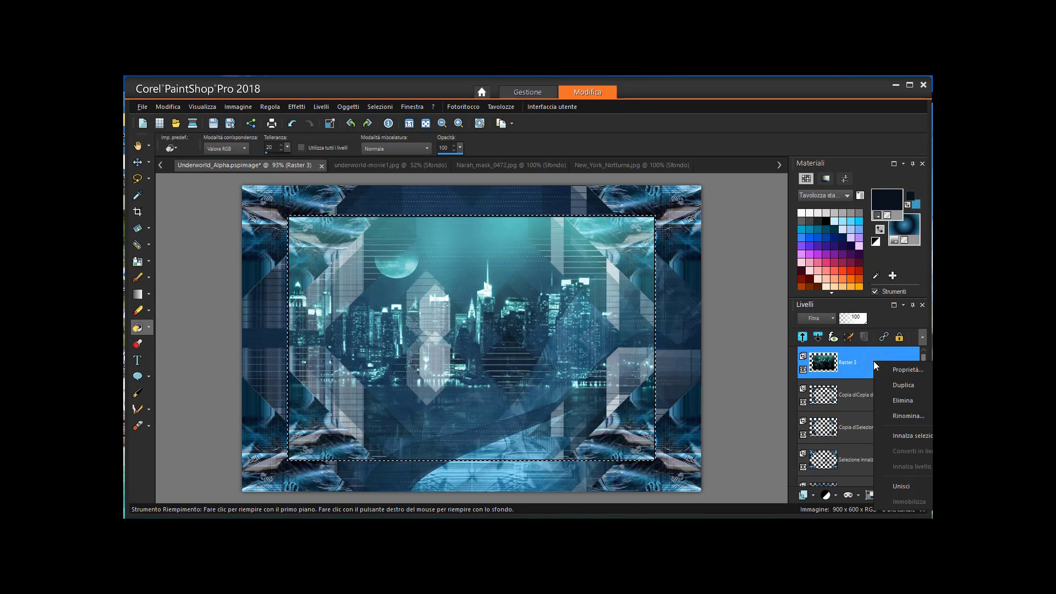
mouse_move(928, 490)
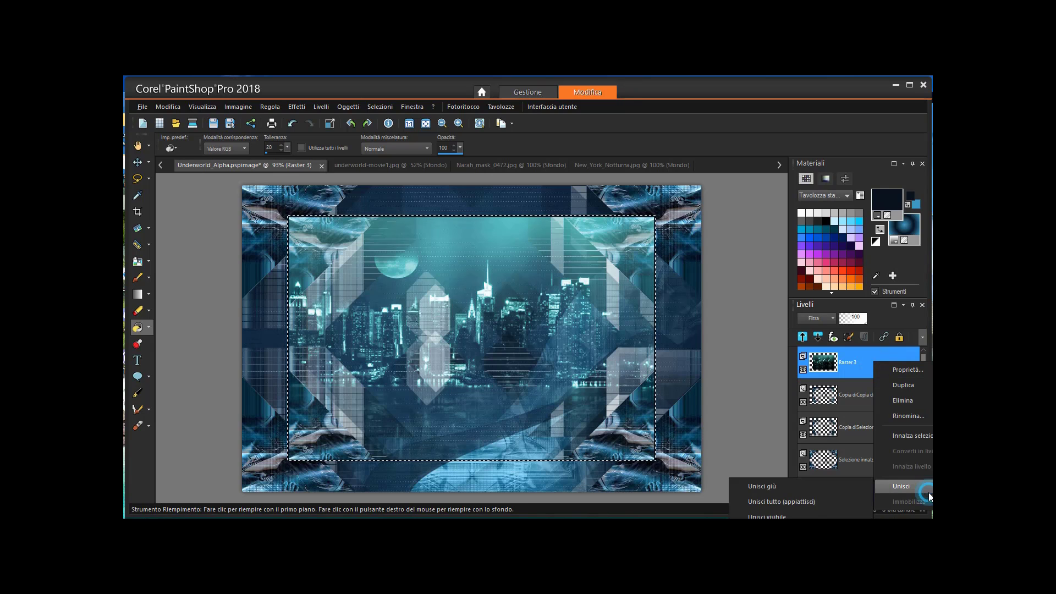
click(770, 486)
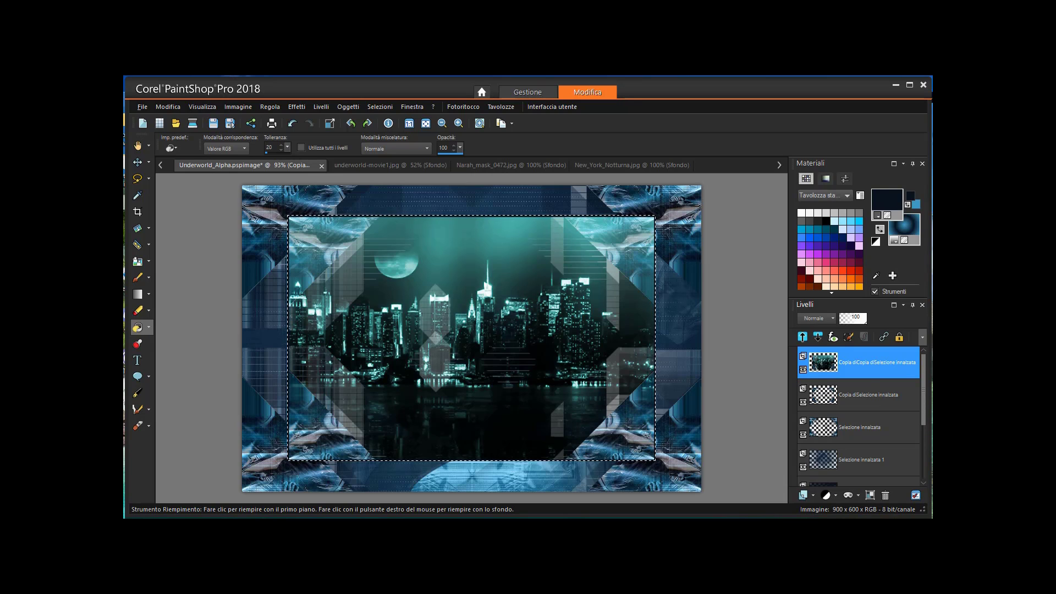
click(372, 105)
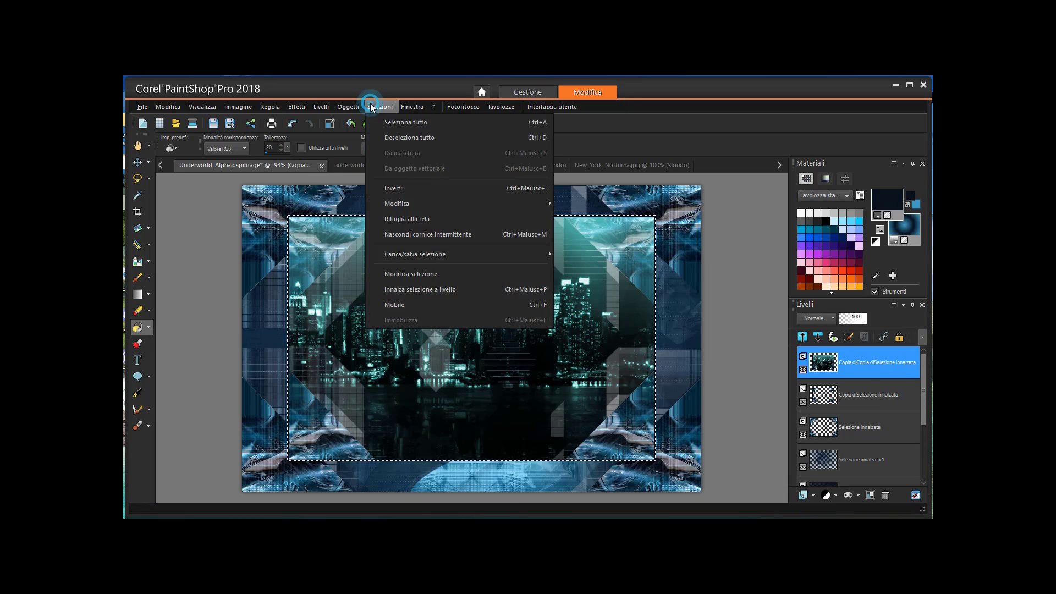
click(409, 138)
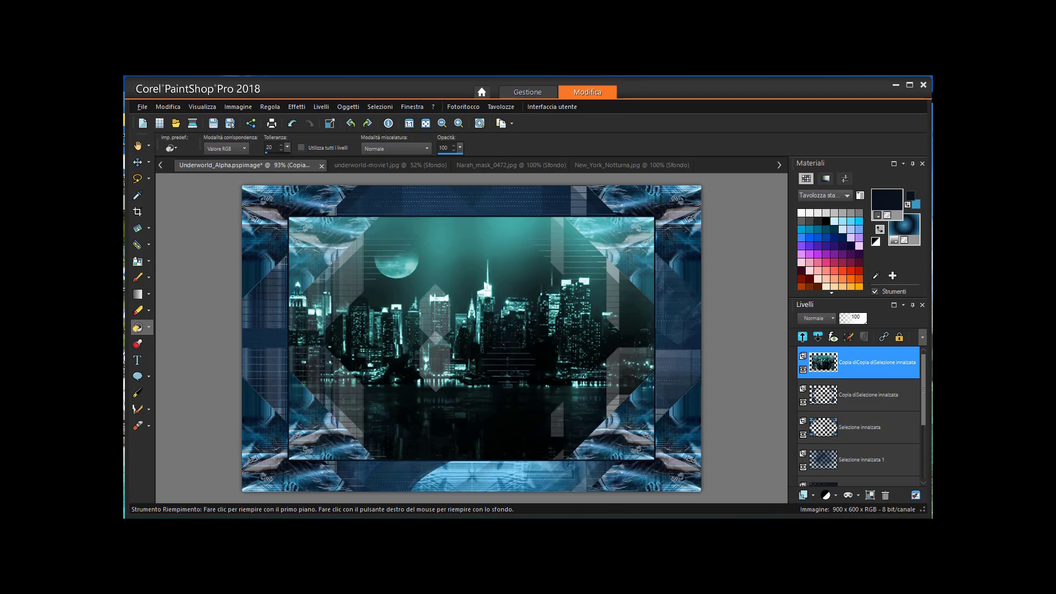
Import Preset_Underworld.f1s into the Eye Candy 5 Impact Perspective Shadow filter and apply that preset to the merged city layer.
click(297, 106)
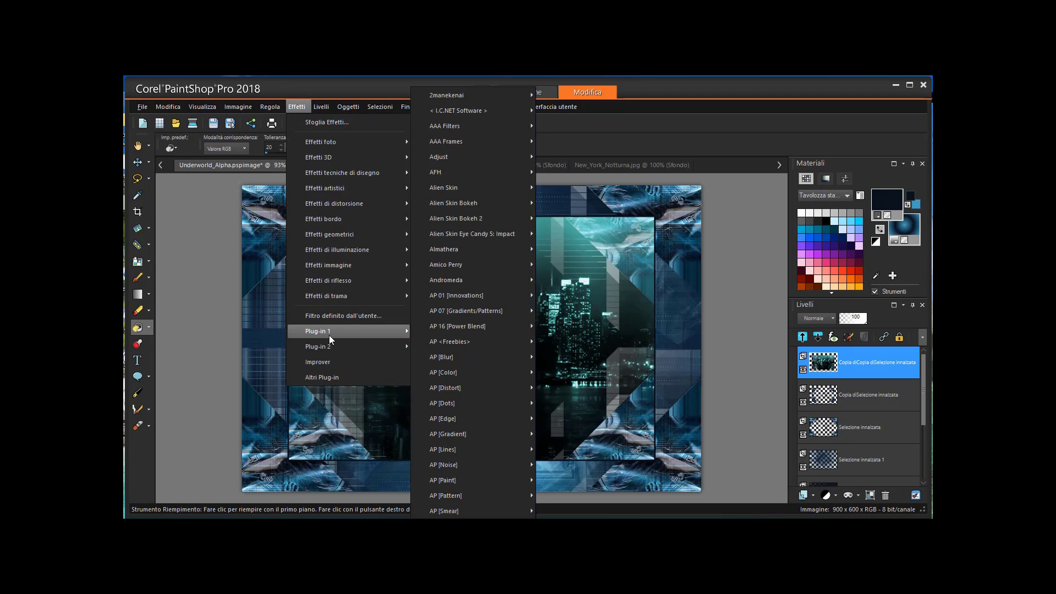
mouse_move(484, 187)
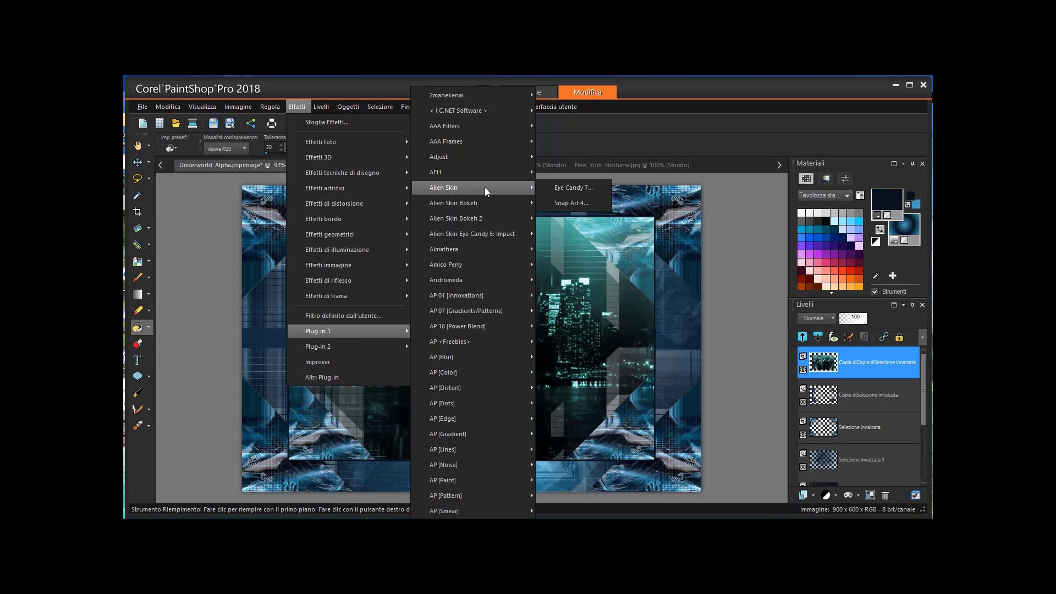
mouse_move(480, 234)
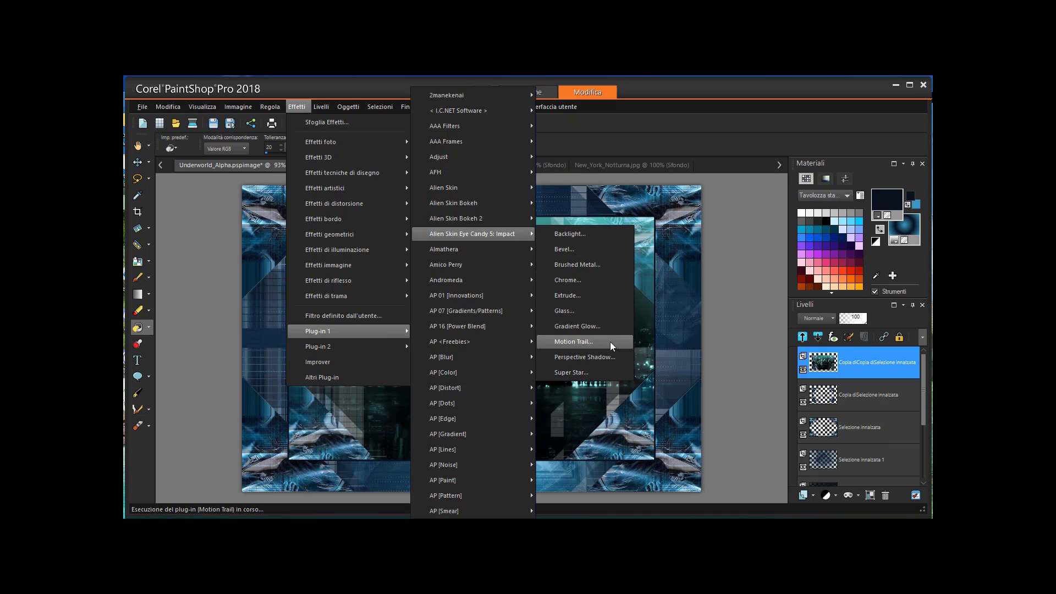
click(608, 355)
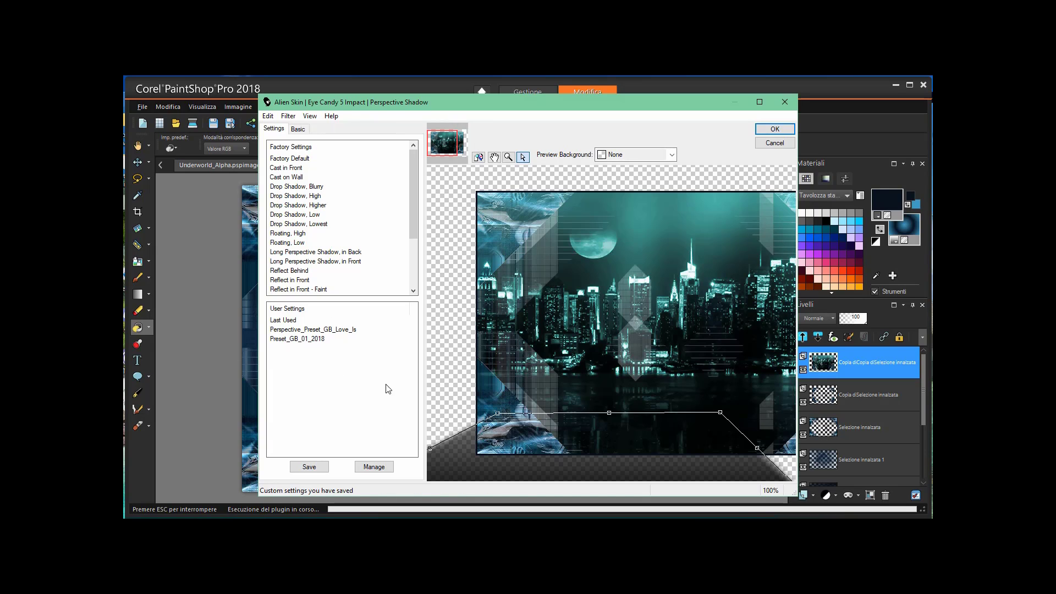
click(381, 469)
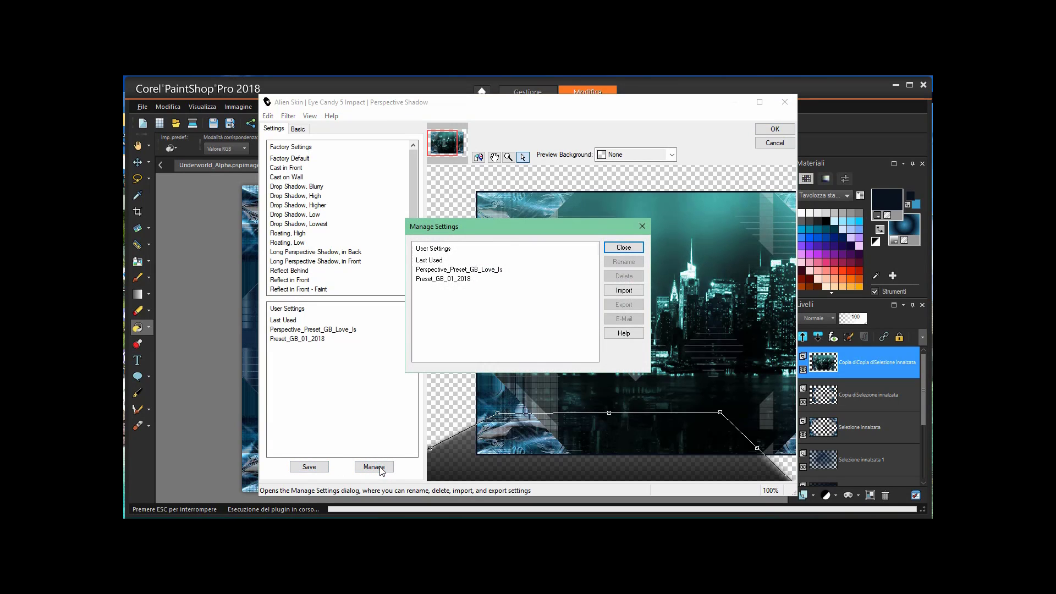
click(625, 291)
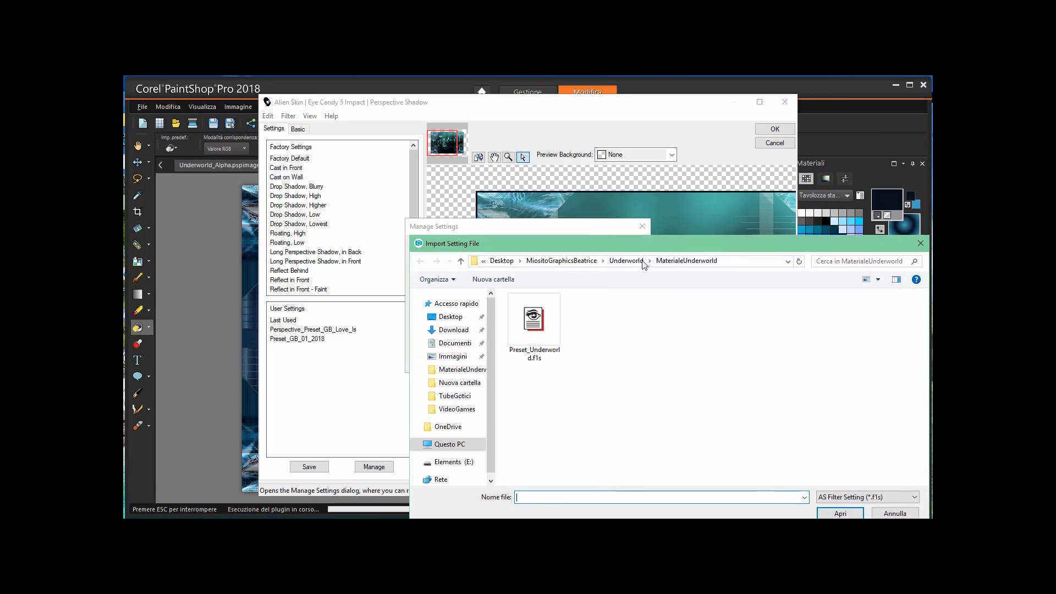
click(531, 329)
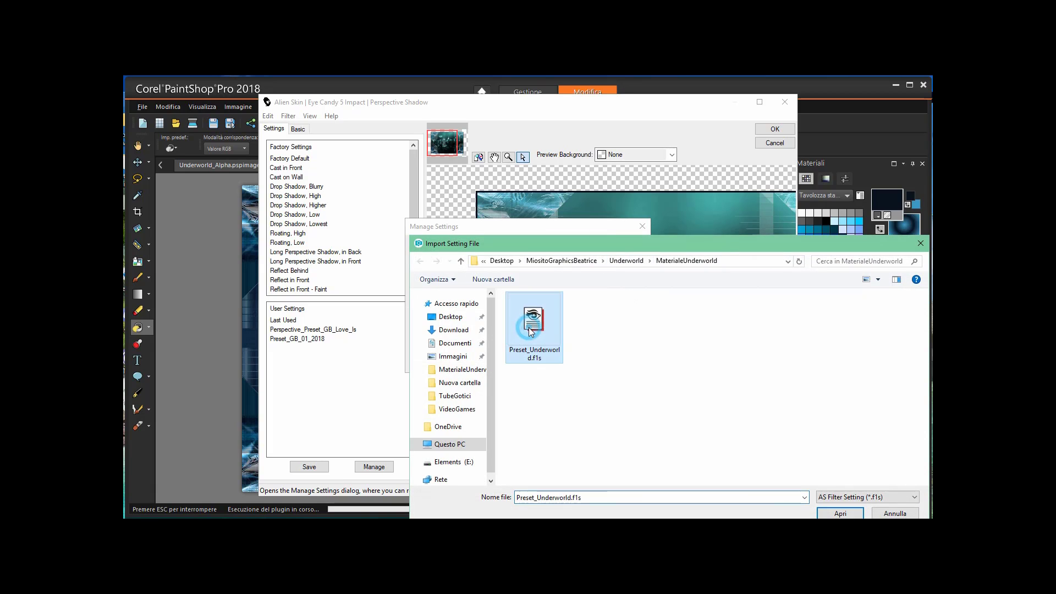
click(839, 513)
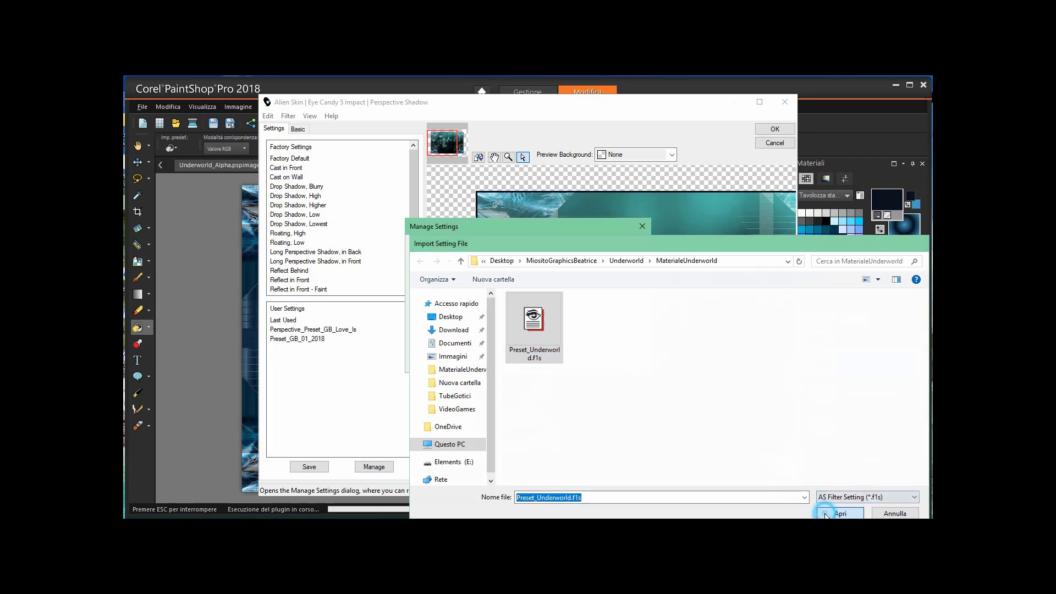
click(569, 320)
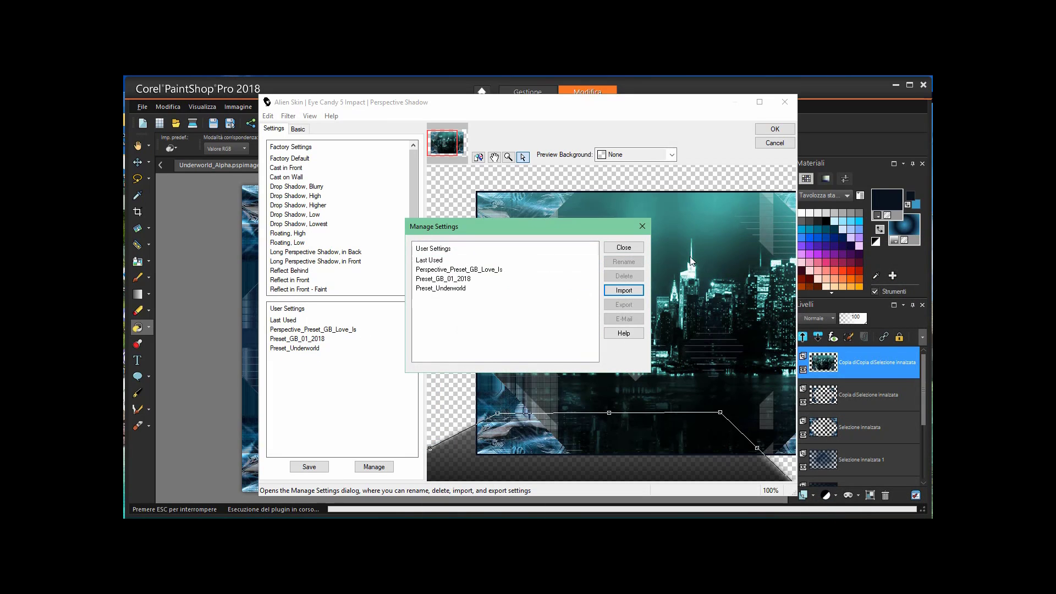
click(641, 226)
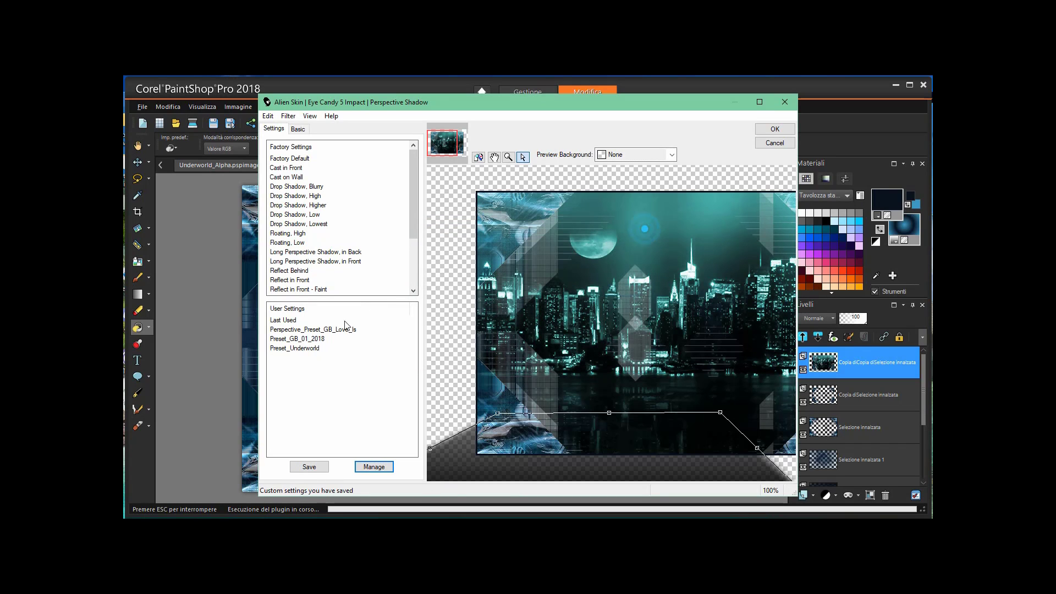
click(311, 348)
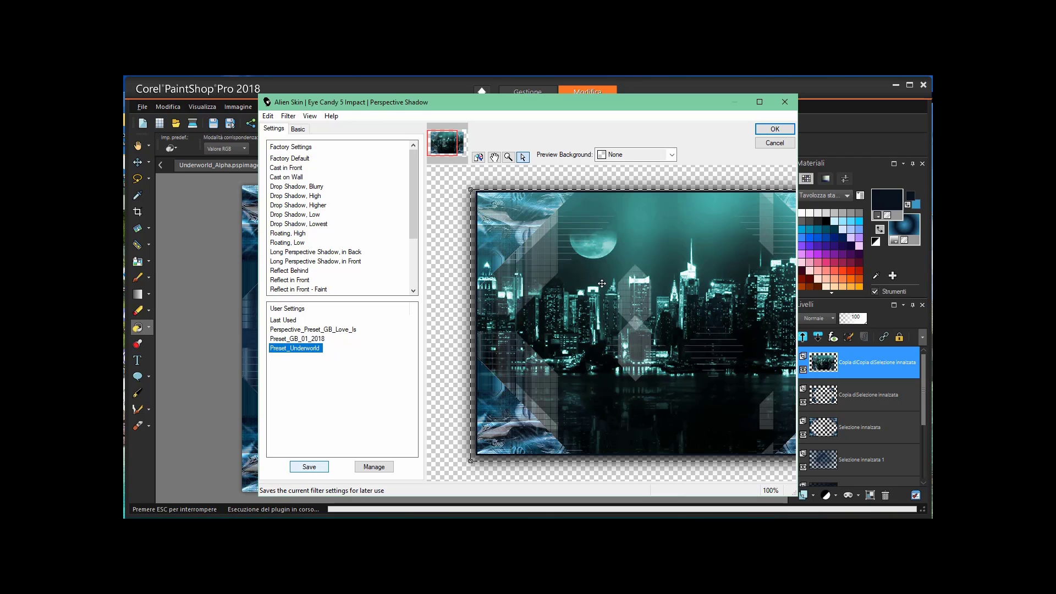
click(793, 129)
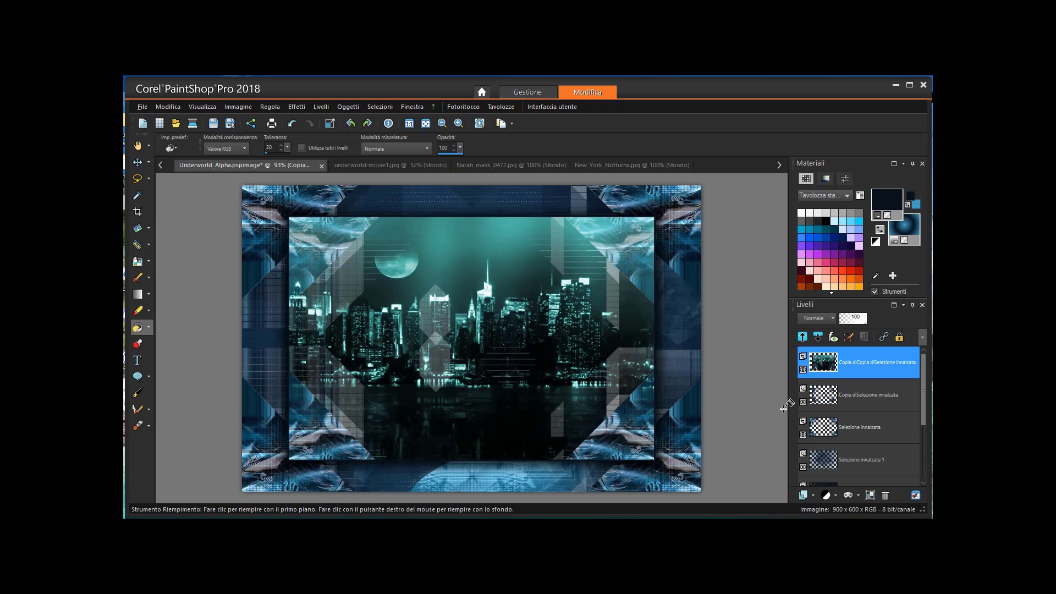
Hide the topmost city layer and make the Selezione innalzata layer active.
click(803, 370)
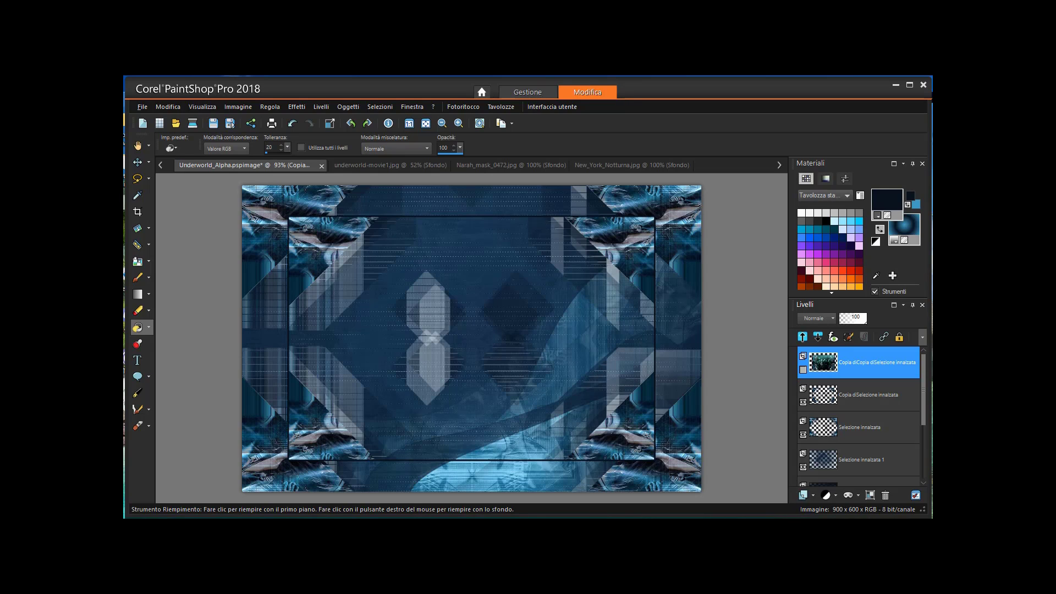
click(874, 392)
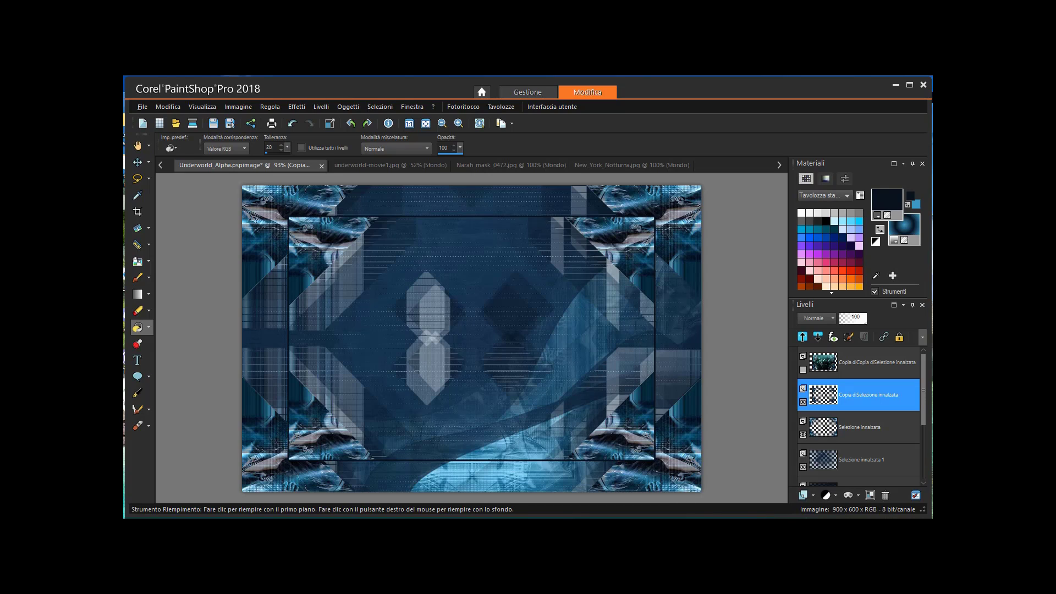
click(854, 430)
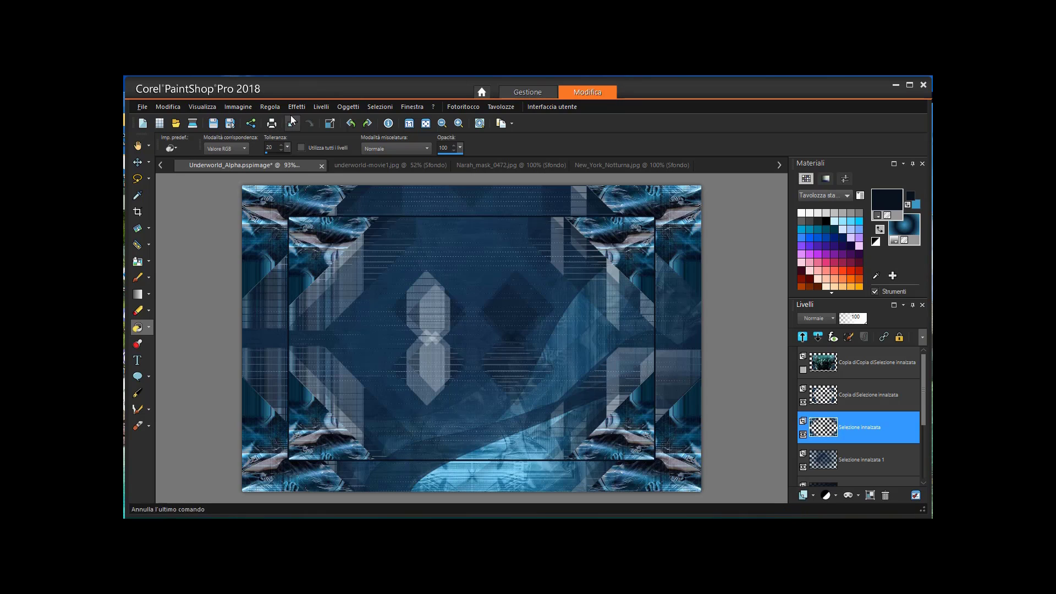
Try to merge the visible layers into one and show the topmost city layer again.
click(321, 107)
mouse_move(351, 321)
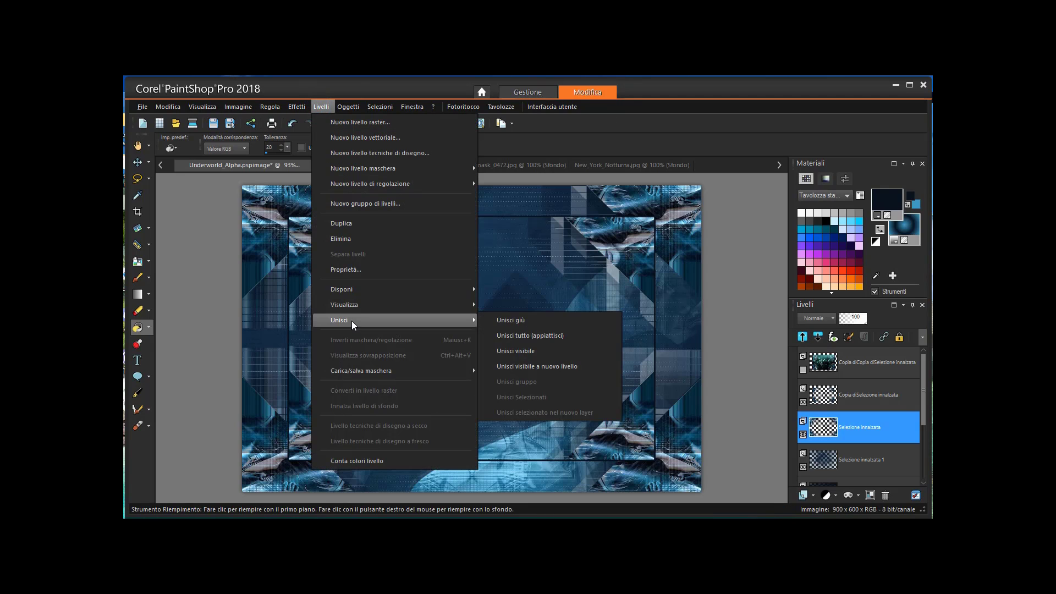
click(523, 341)
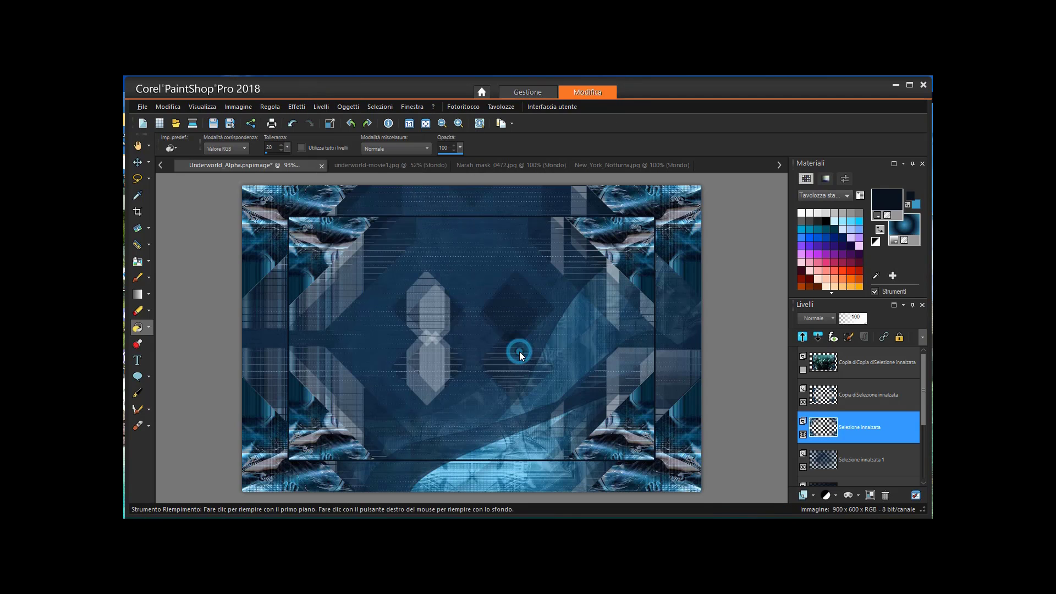
click(803, 369)
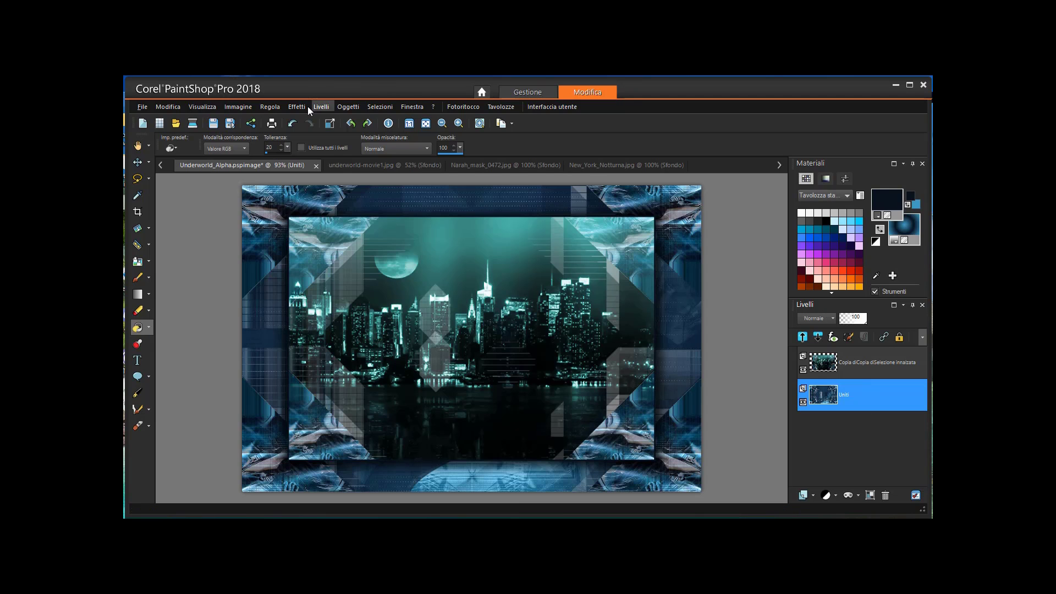
Undo the city layer's visibility change and the merge of visible layers, and toggle the city layer on and off again.
click(291, 125)
click(291, 125)
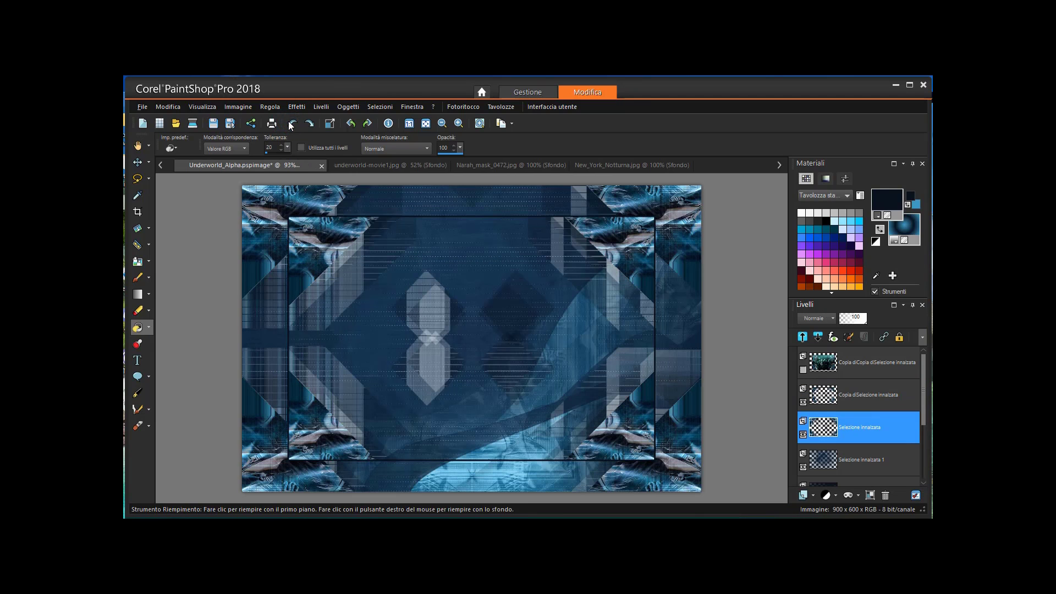
click(804, 369)
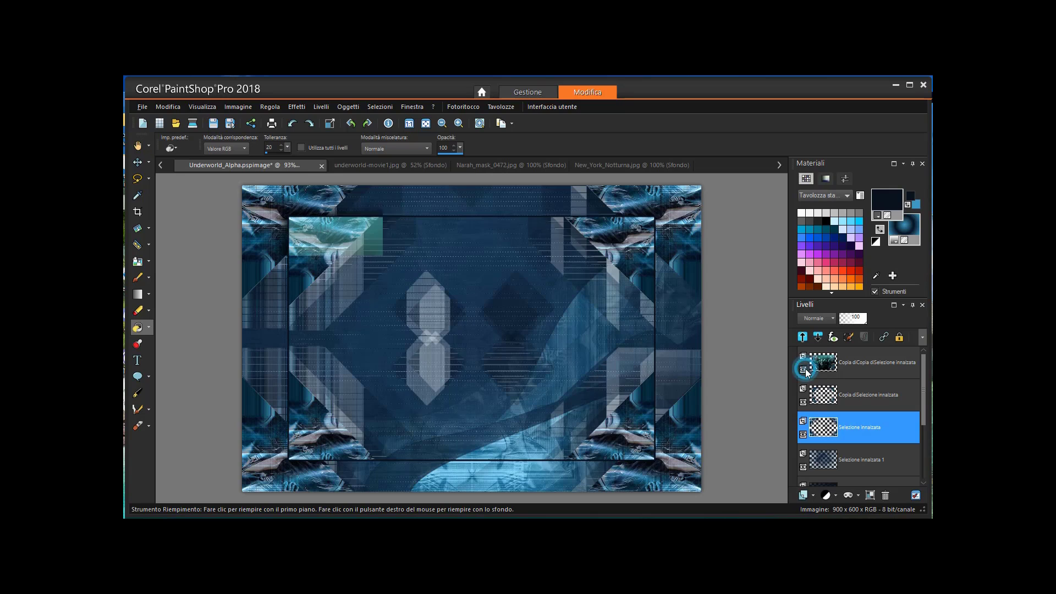
click(804, 369)
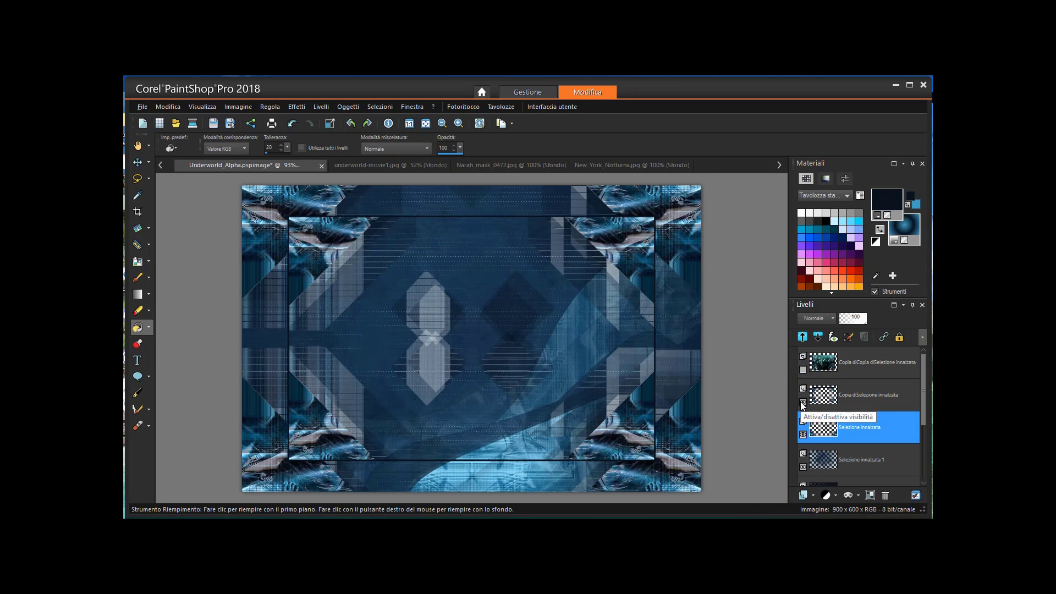
Hide the Copia di Selezione innalzata layer, merge the visible layers into one, and show the two hidden layers again.
click(802, 402)
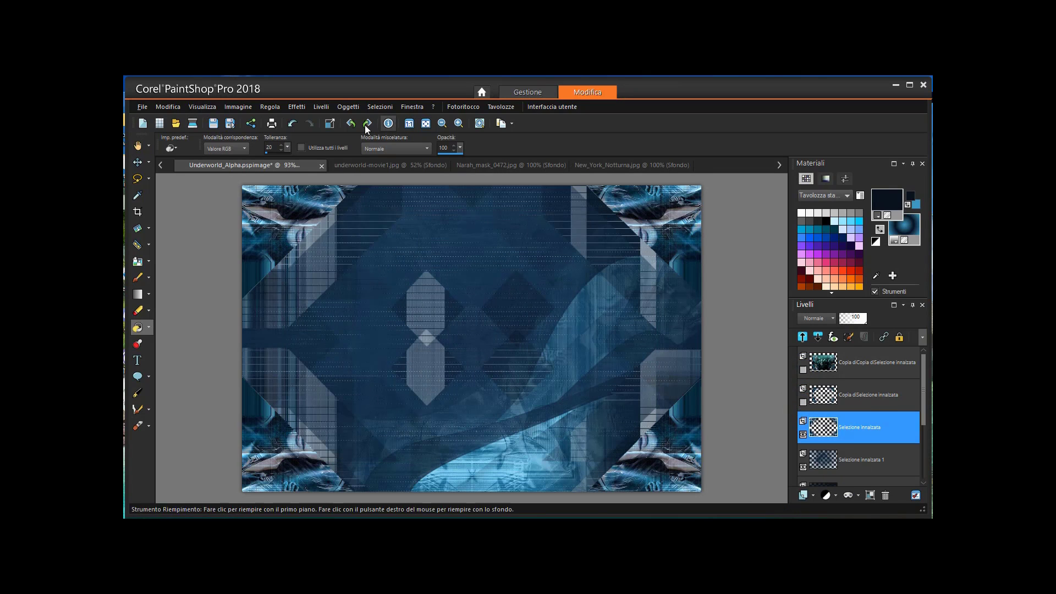
click(321, 107)
mouse_move(346, 320)
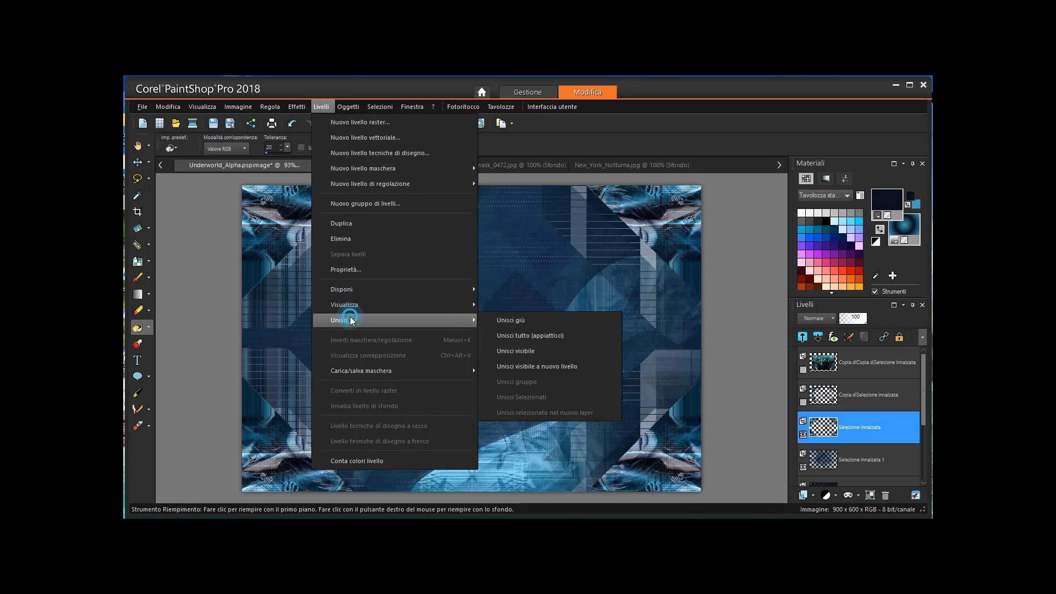
click(572, 351)
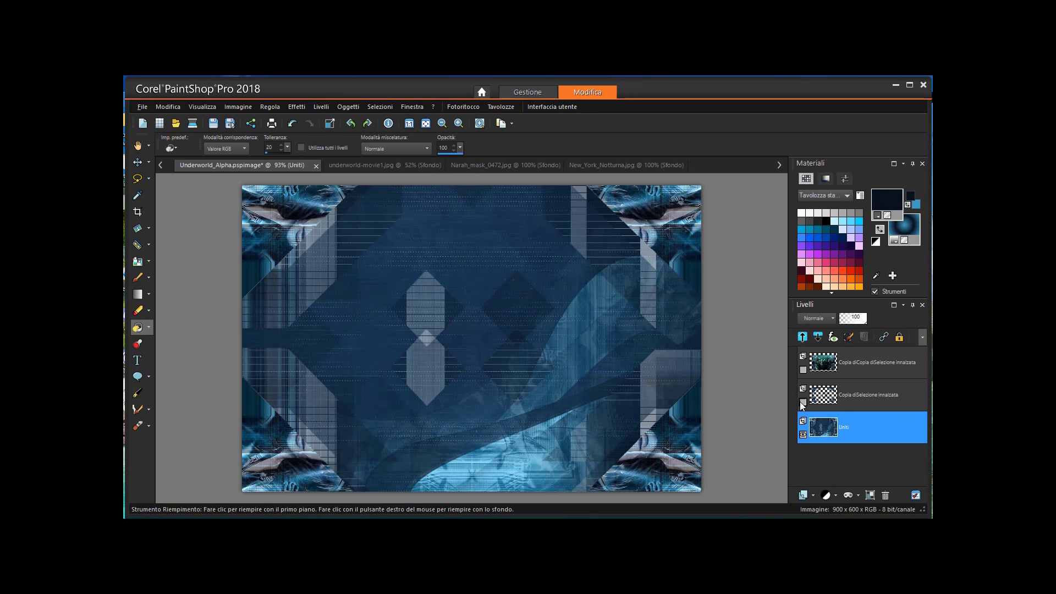
click(802, 402)
click(803, 369)
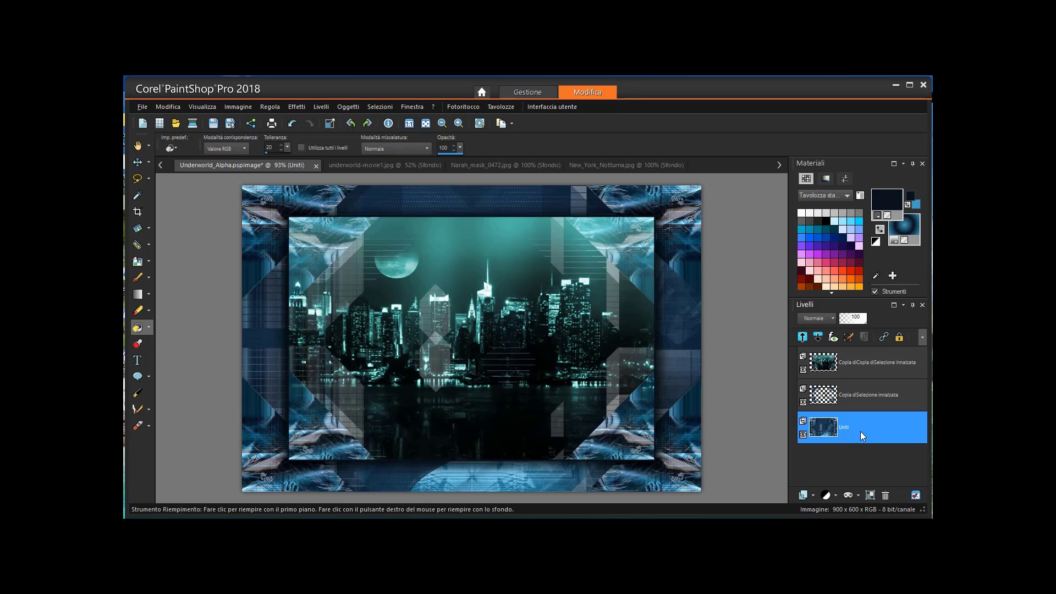
Duplicate the merged Uniti layer and bring the copy to the top of the layer stack.
mouse_move(860, 431)
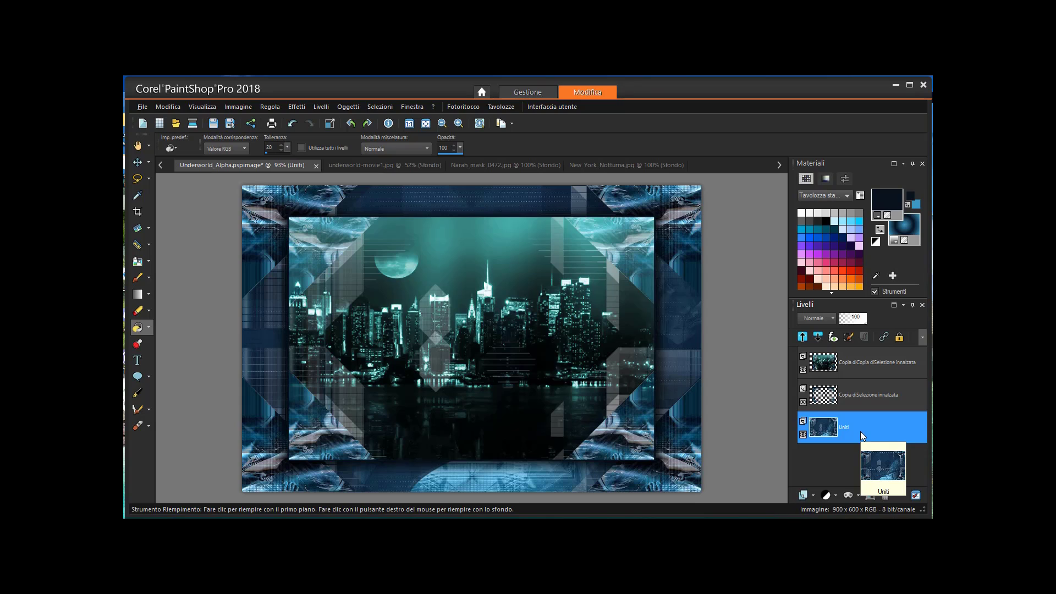
right_click(872, 433)
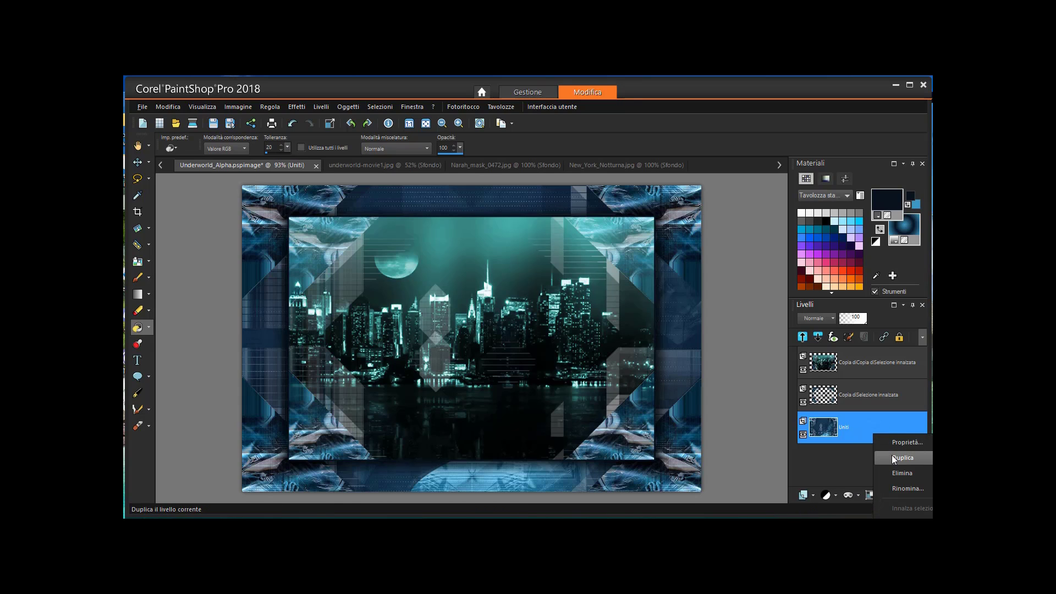
click(892, 455)
mouse_move(892, 455)
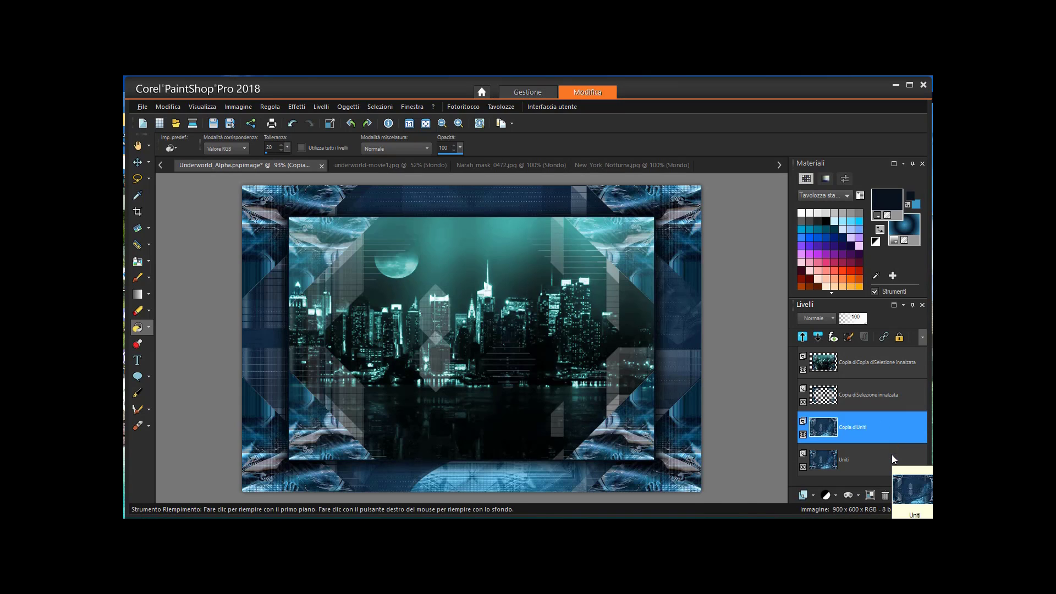
click(320, 106)
mouse_move(345, 290)
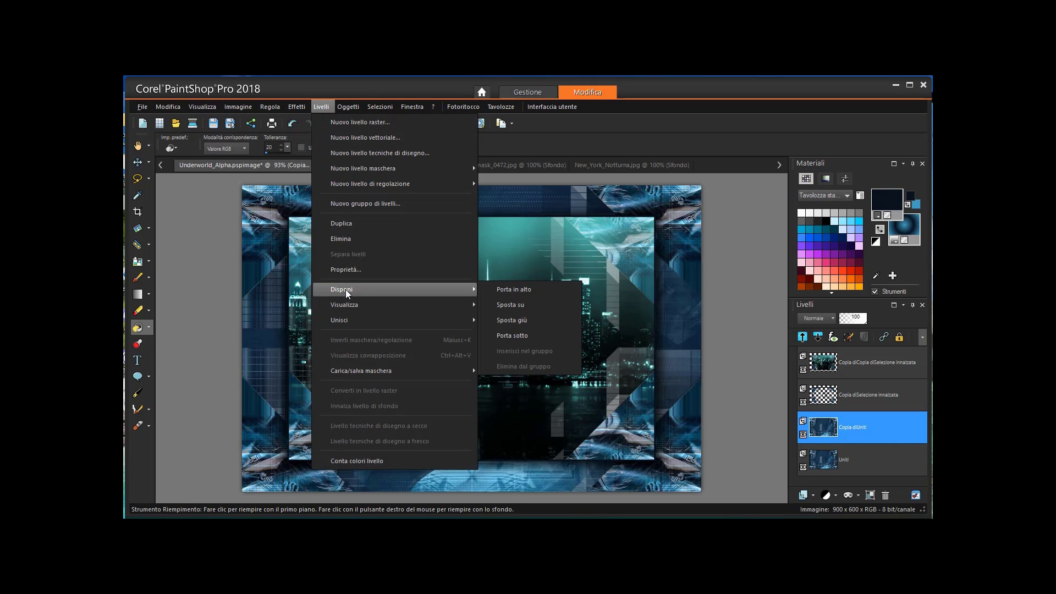
click(506, 289)
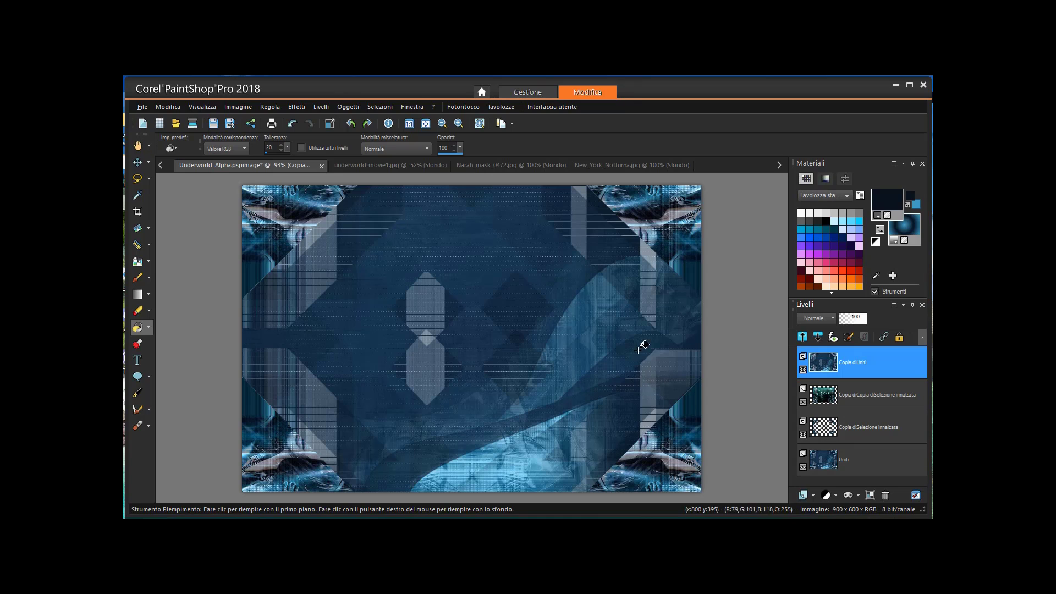
Resize the Copia di Uniti layer to 80 percent with bicubic resampling, without resizing all layers.
click(242, 108)
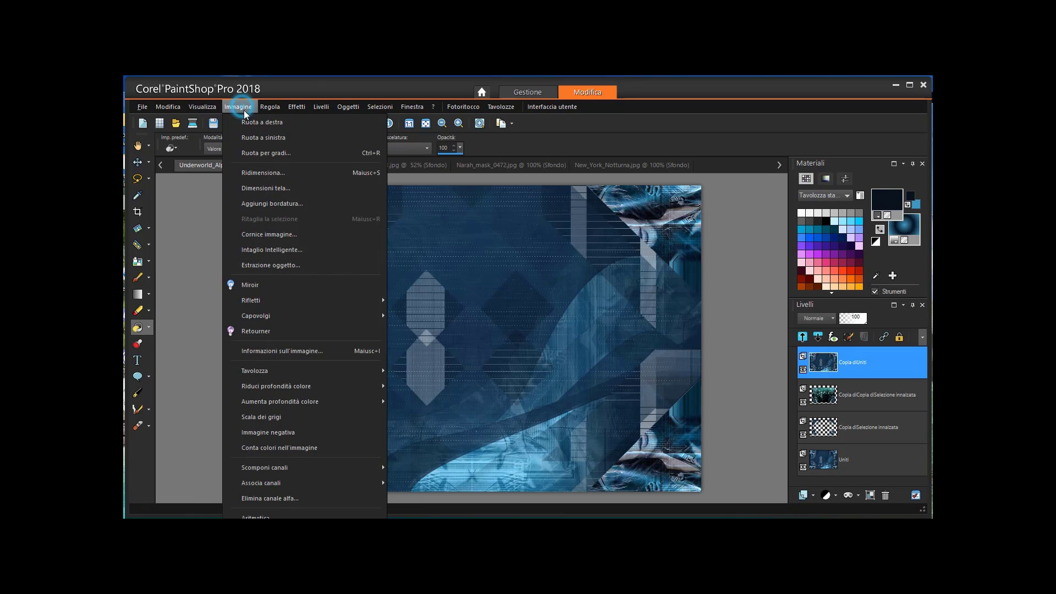
click(270, 172)
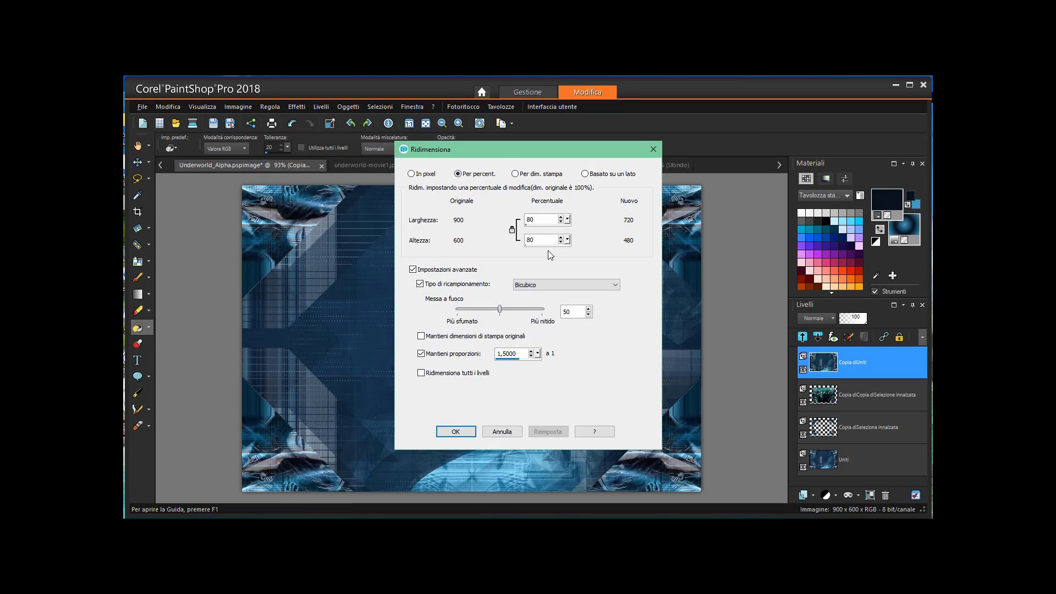
click(456, 431)
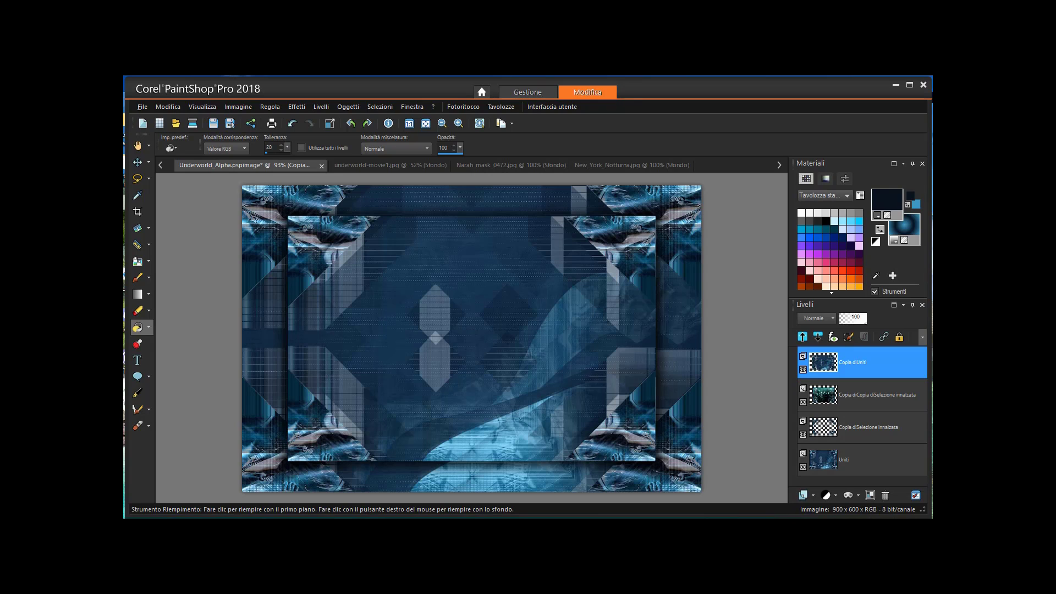
Add a new raster layer named Raster 1 with default settings above the resized copy.
click(812, 495)
click(814, 497)
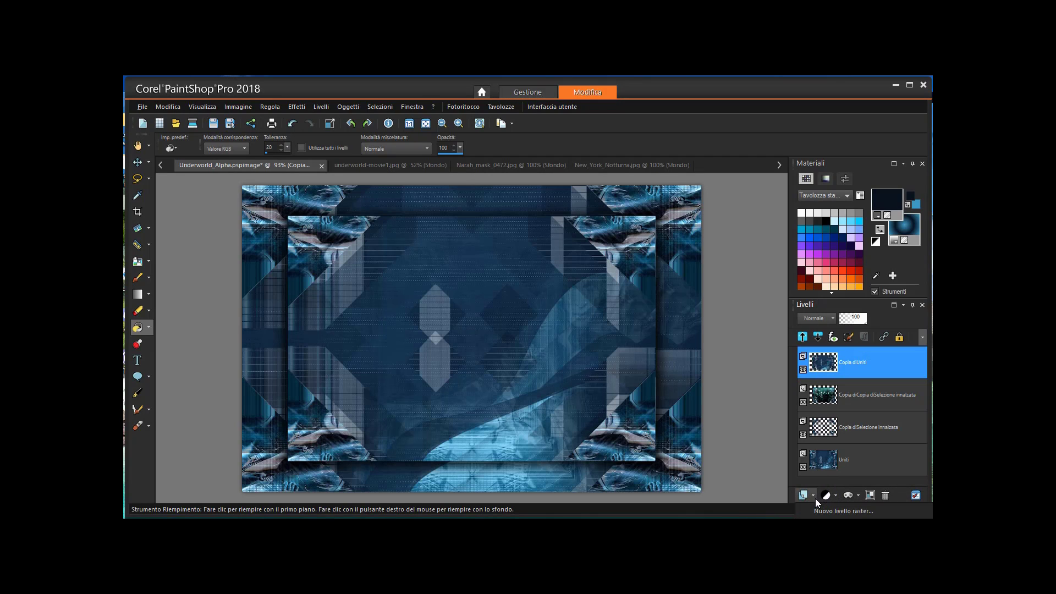
click(816, 510)
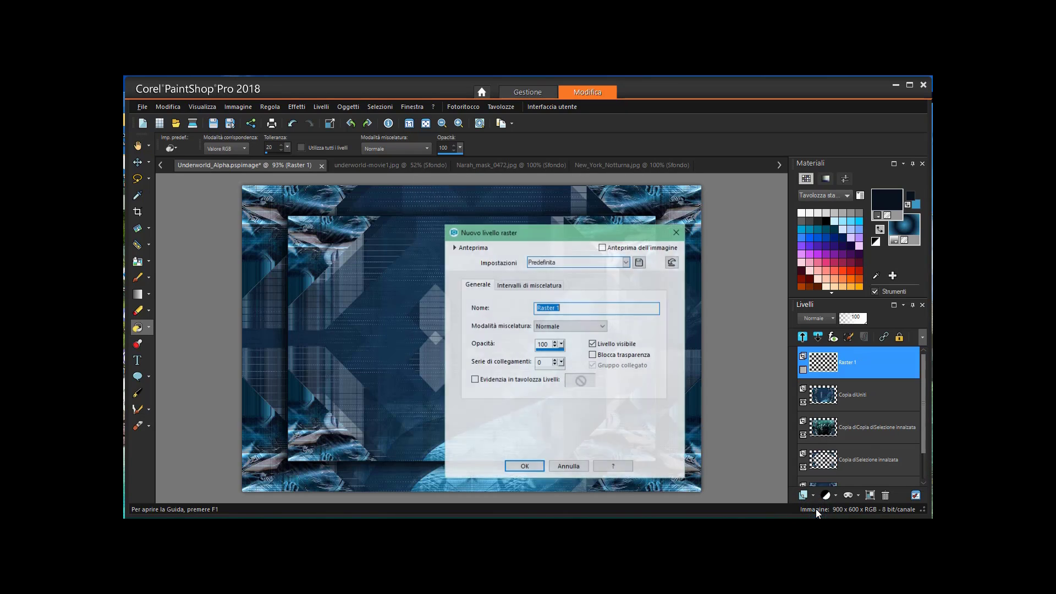
click(524, 467)
Select all, activate the Copia di Uniti layer, and float and defloat the selection so it outlines that layer's content.
click(376, 108)
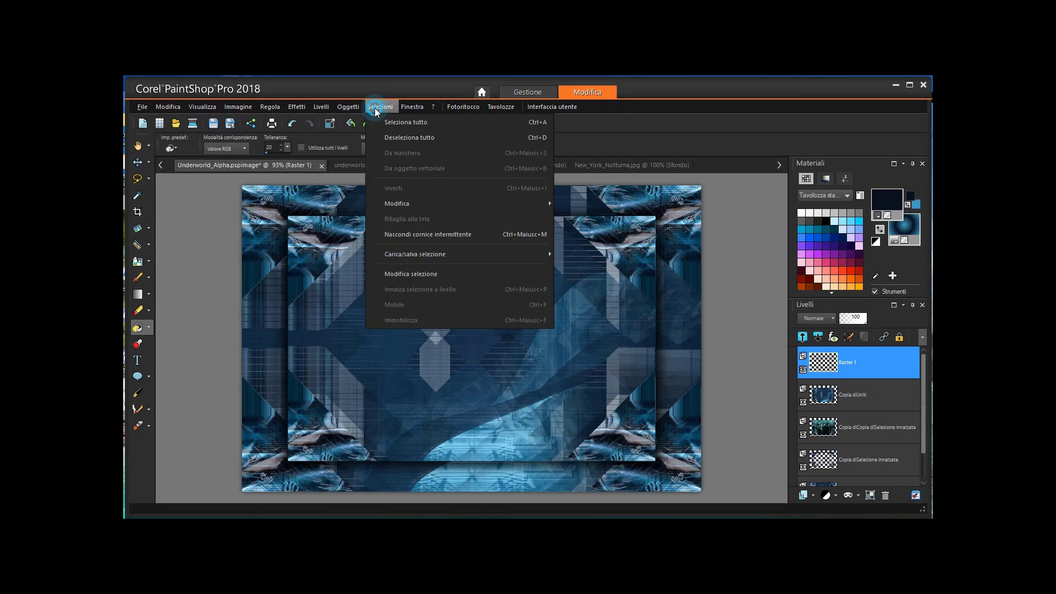
click(394, 121)
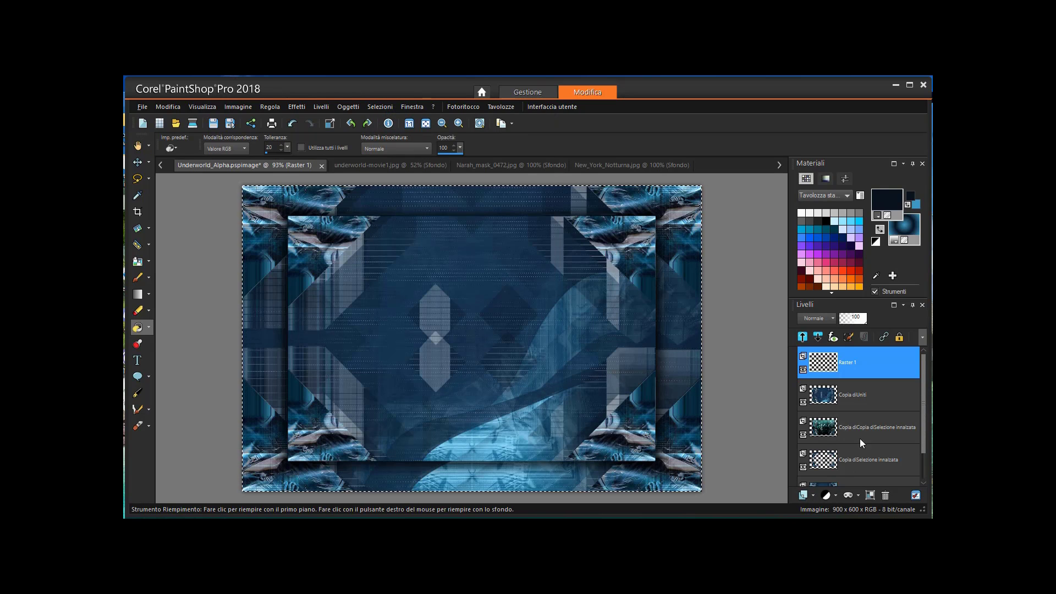
click(826, 403)
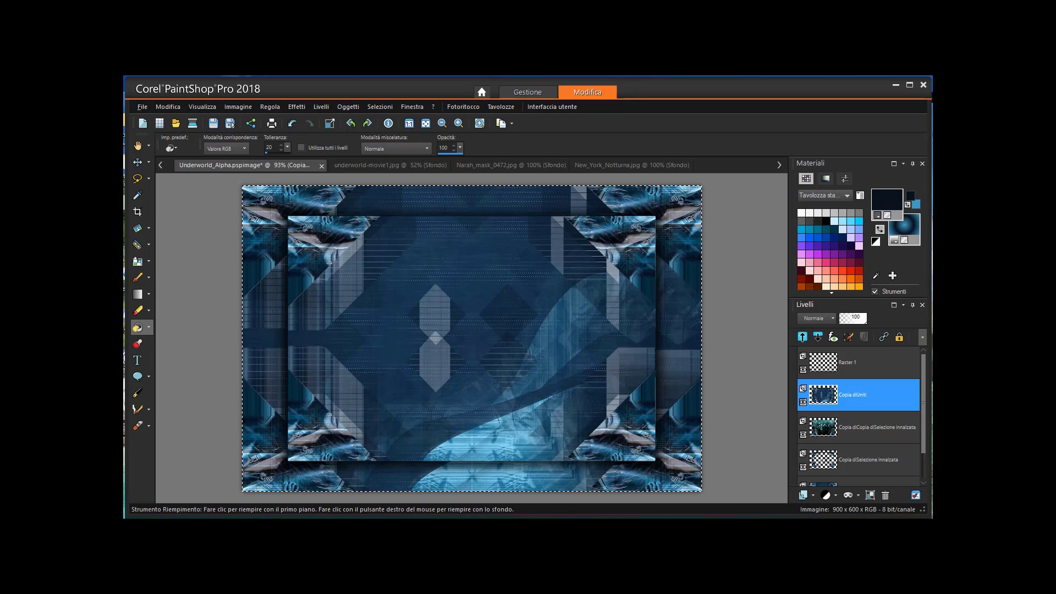
click(382, 106)
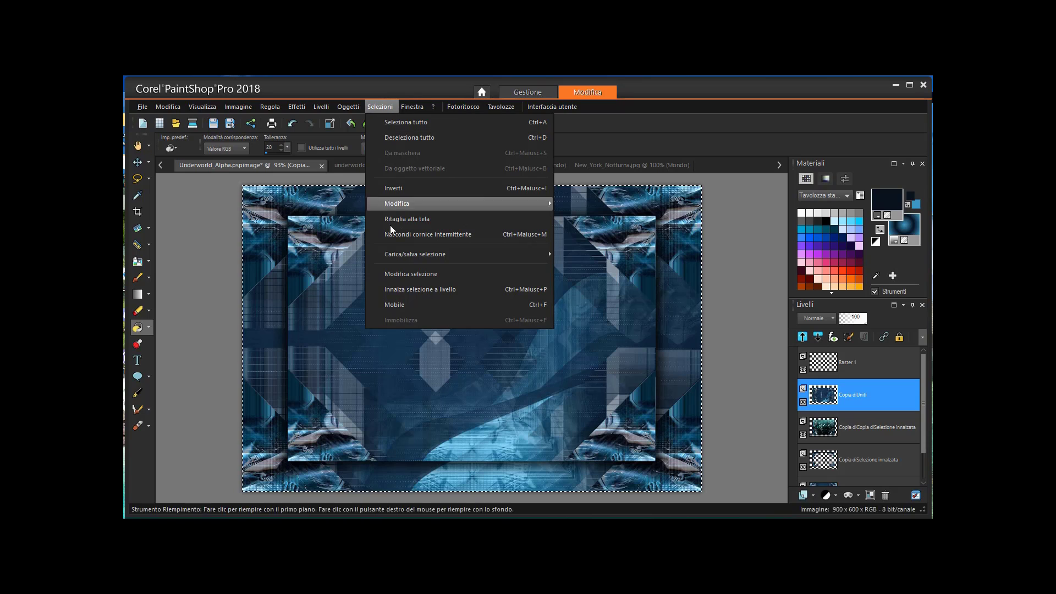
click(395, 303)
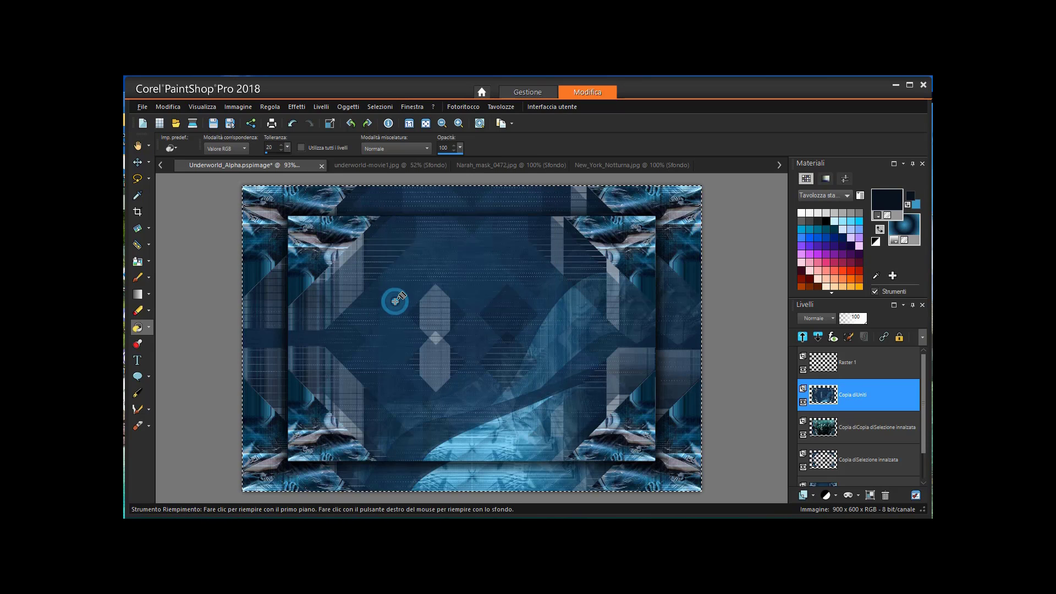
click(387, 105)
click(406, 318)
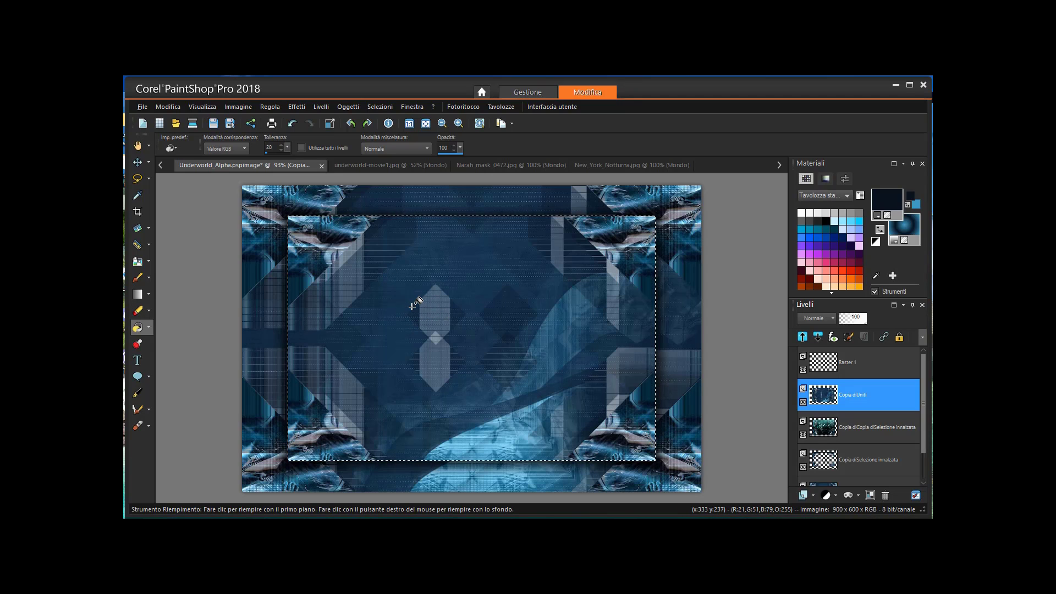
Fill the selection on Raster 1 with the dark foreground color #07111d and contract the selection using the last-used settings.
mouse_move(825, 369)
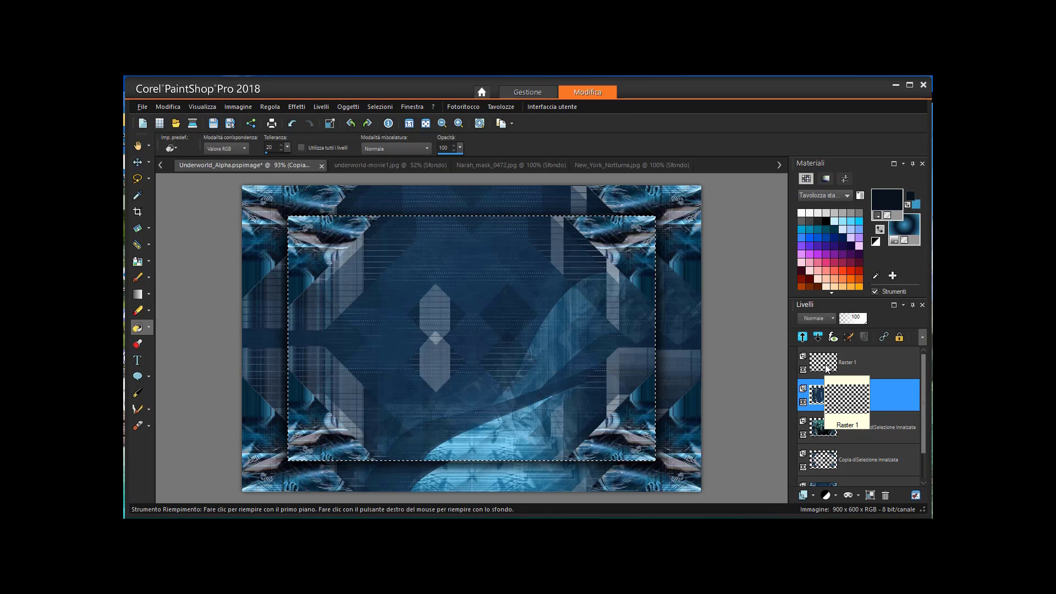
click(825, 366)
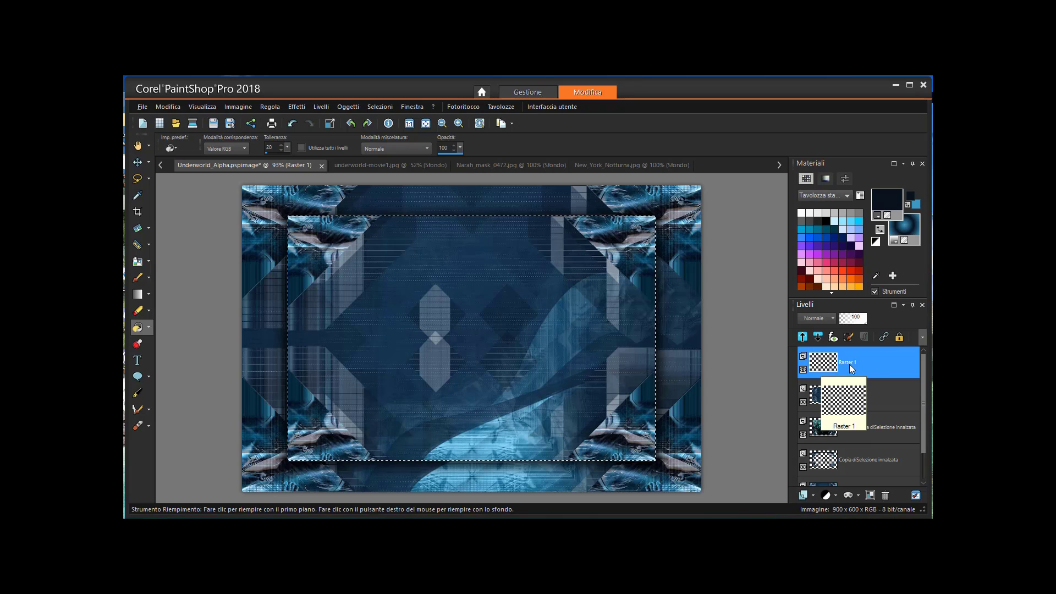
click(495, 330)
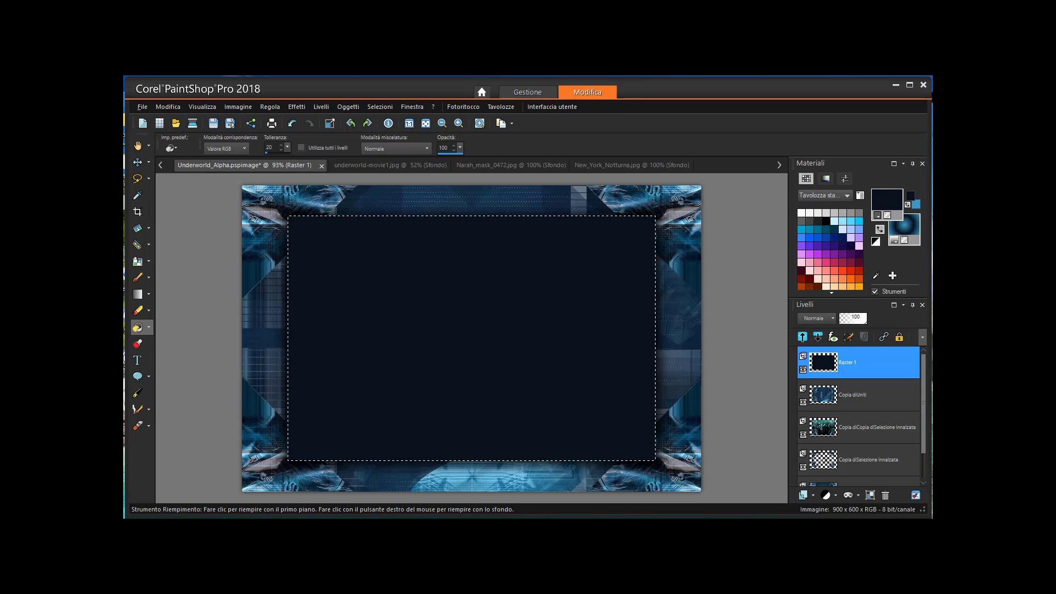
click(380, 106)
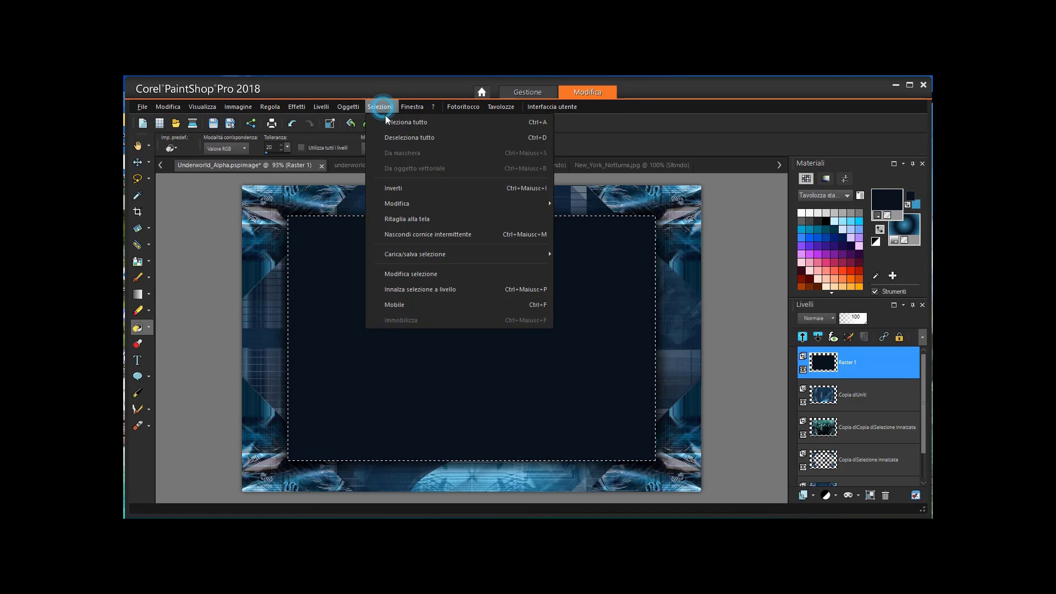
mouse_move(405, 203)
click(566, 214)
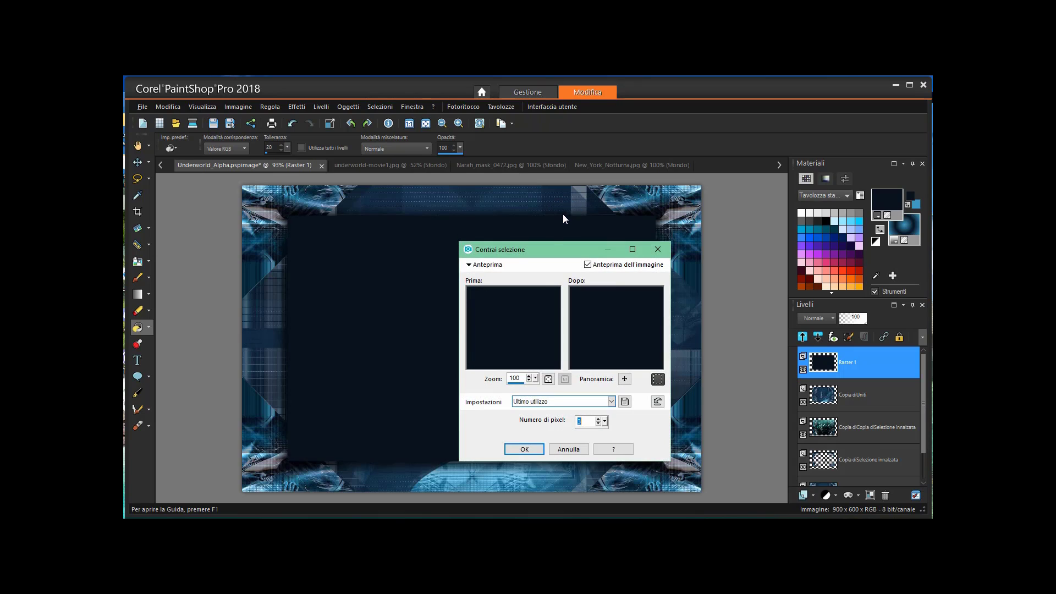
click(524, 449)
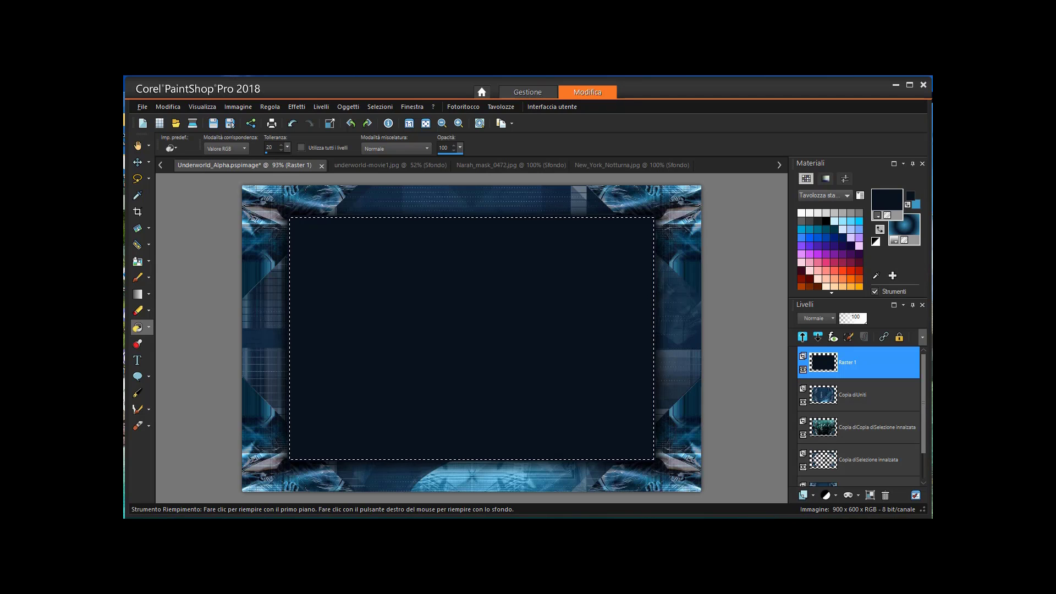
Set the foreground color to #89aece and fill the contracted selection on Raster 1 with it.
click(885, 198)
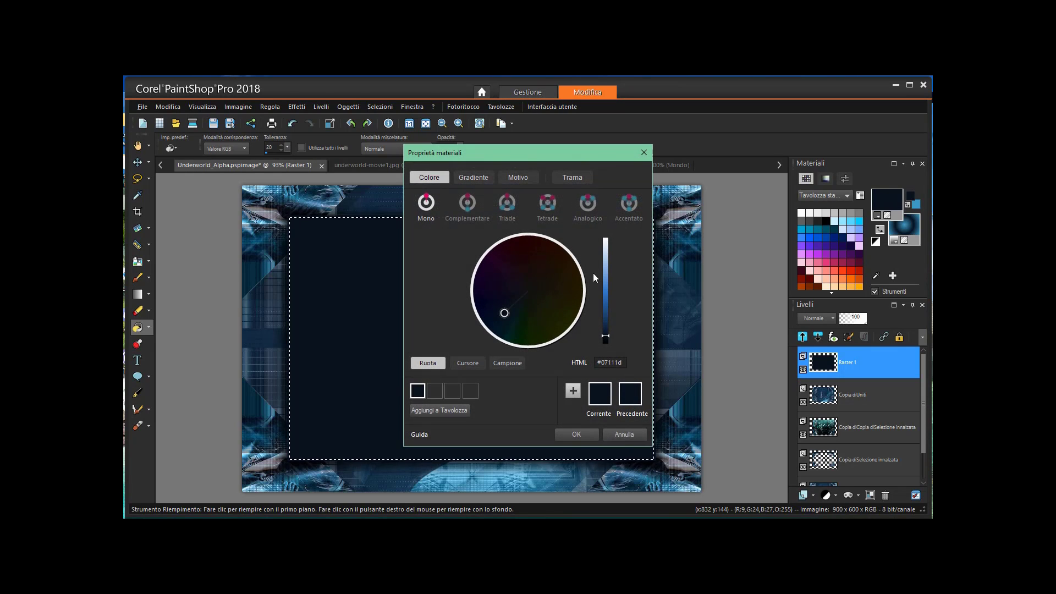
click(602, 362)
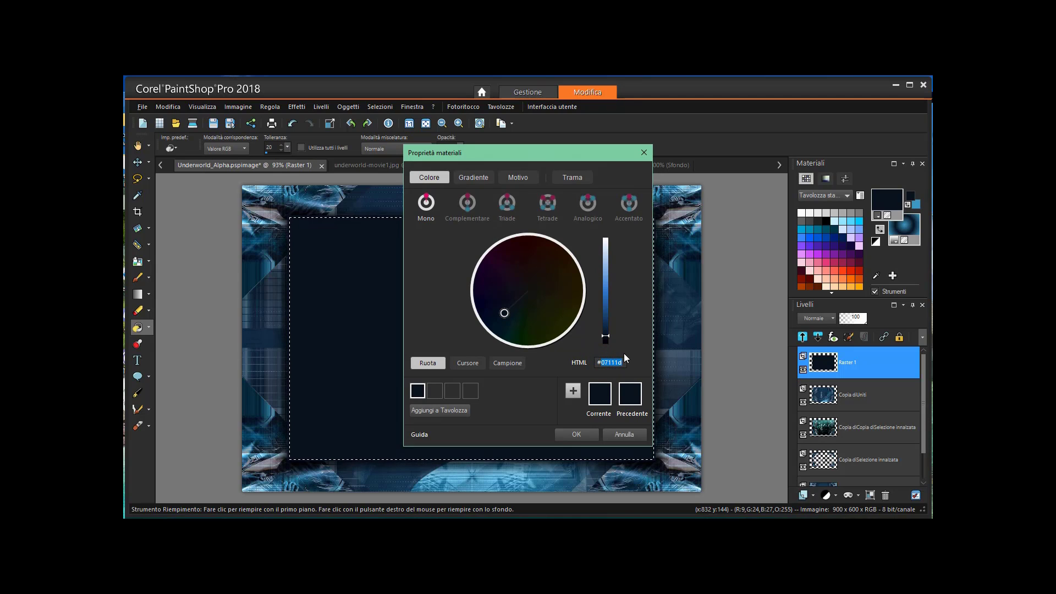
text(89)
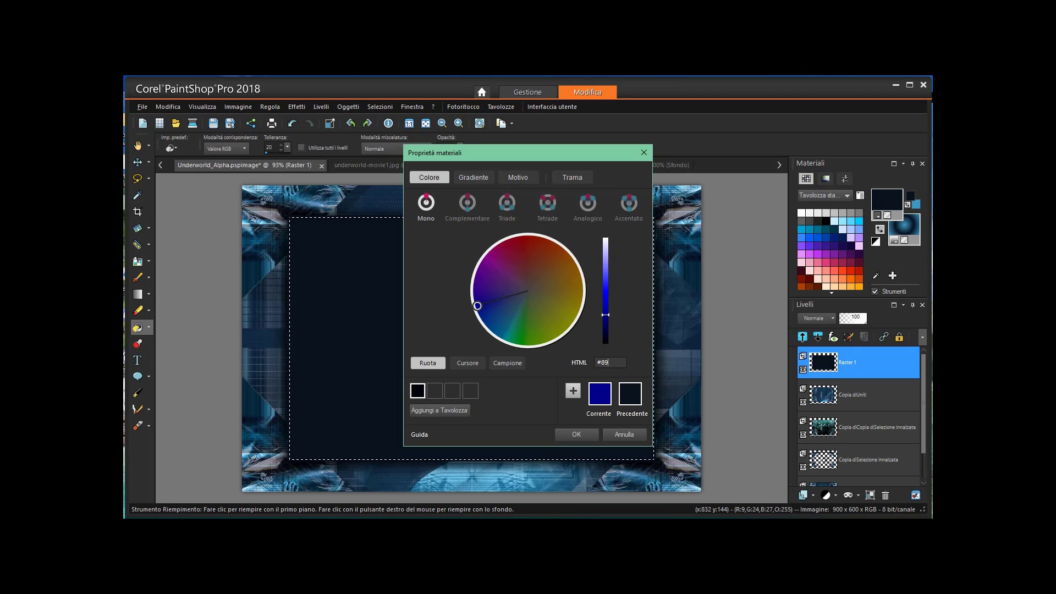
text(a)
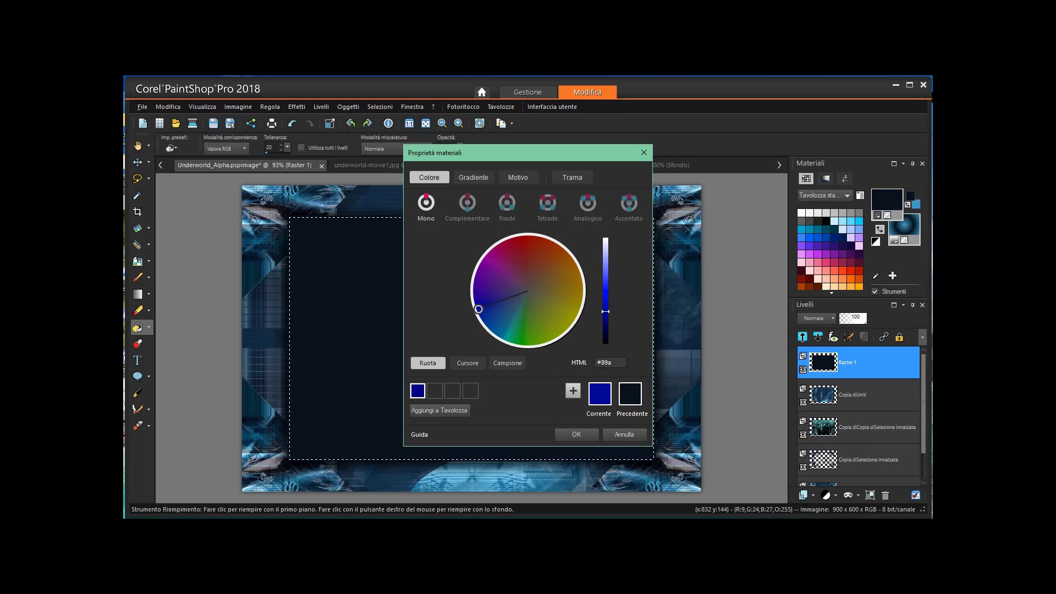
text(ec)
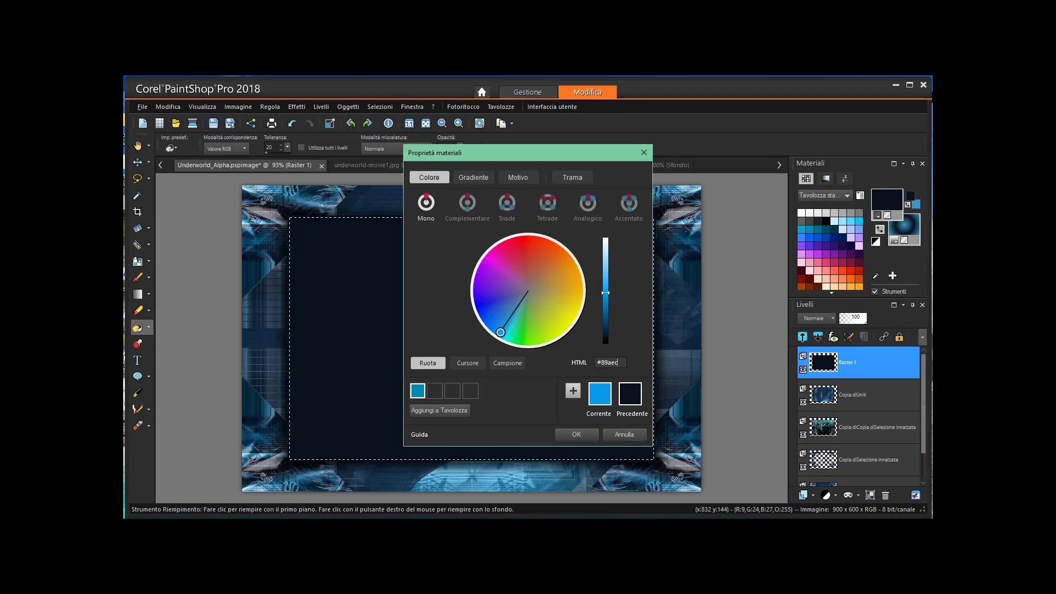
text(e)
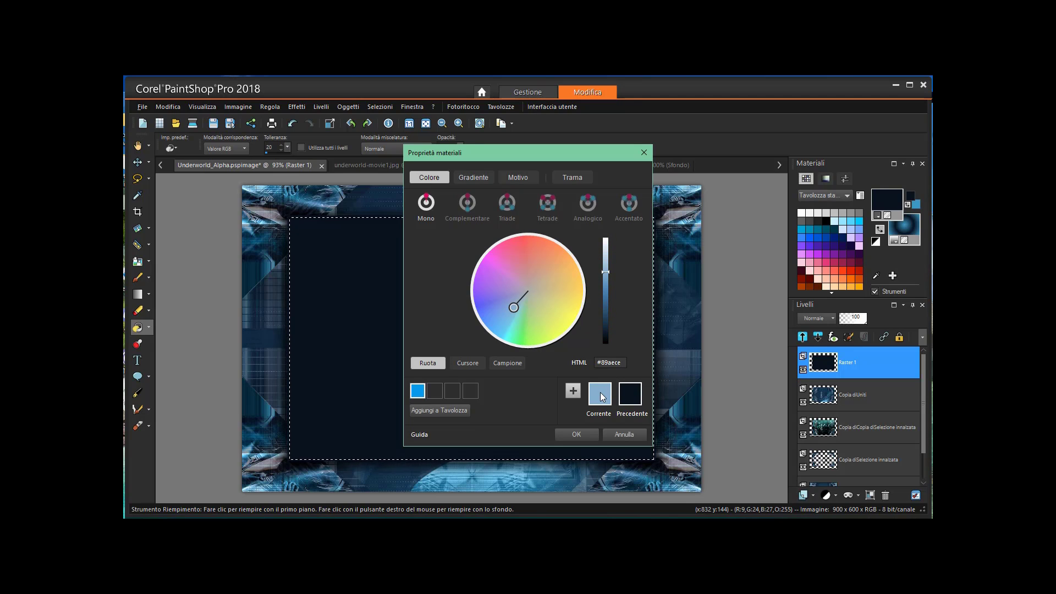
click(575, 438)
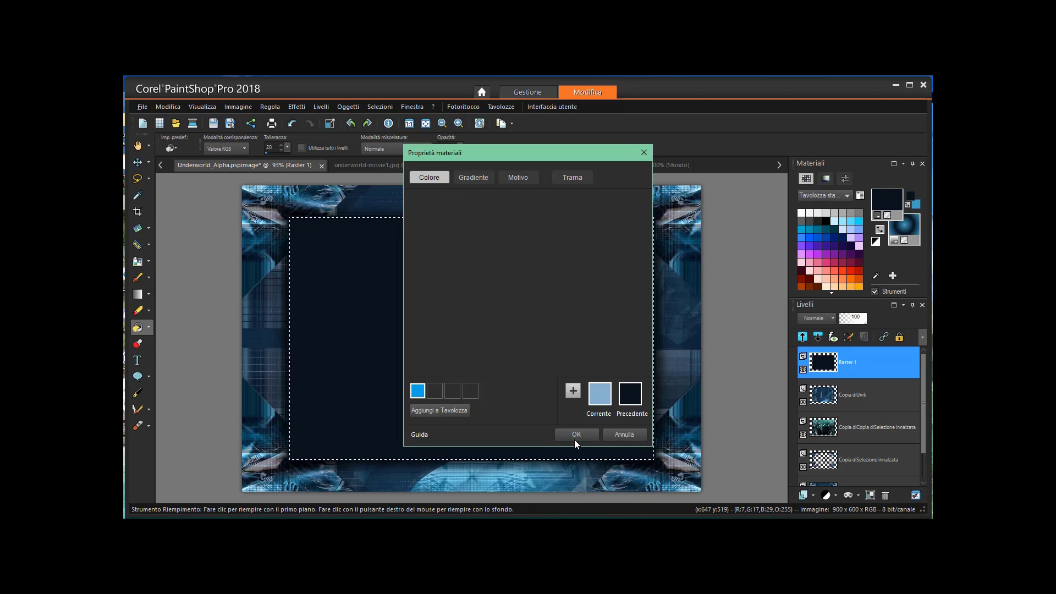
click(472, 279)
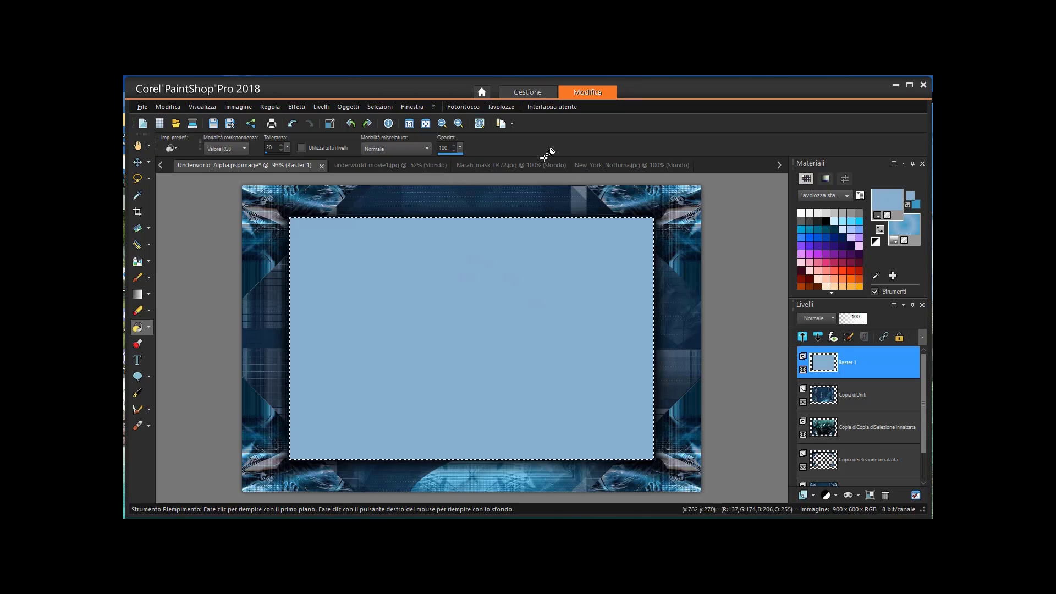
Contract the selection on Raster 1 by 50 pixels.
click(380, 107)
mouse_move(401, 205)
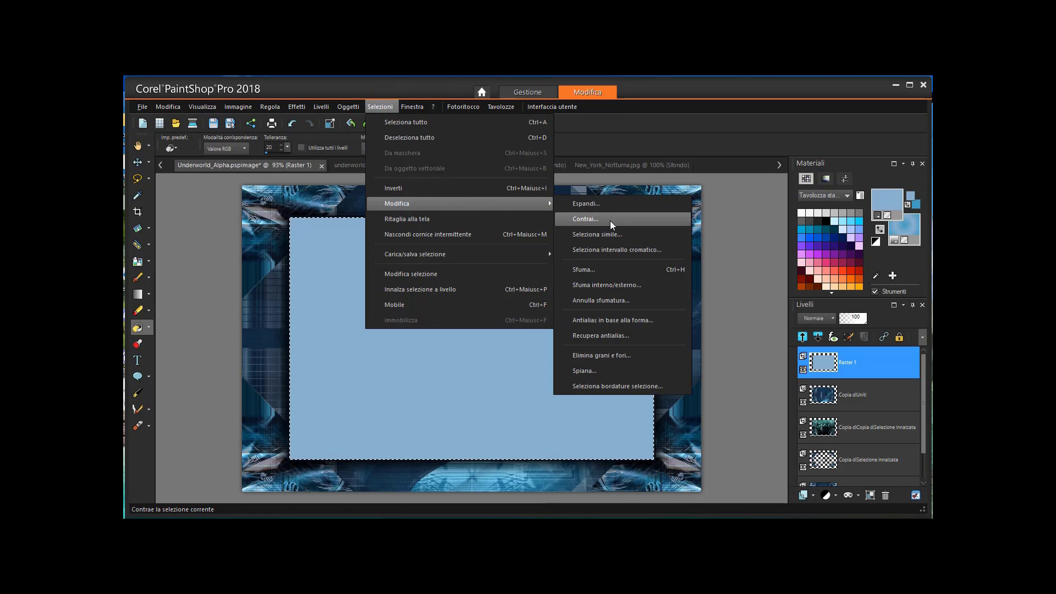
click(610, 220)
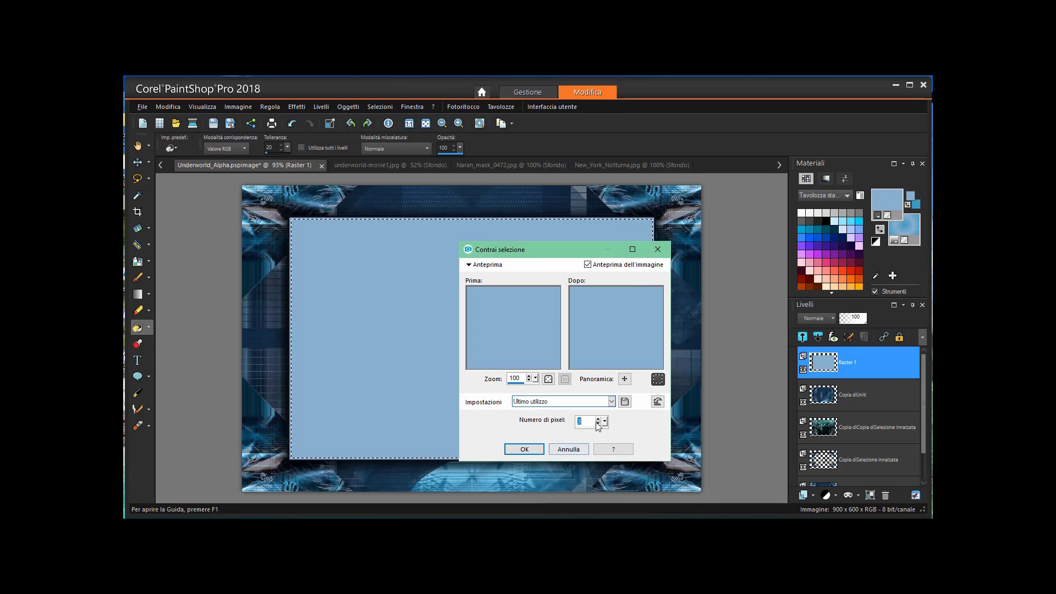
text(31)
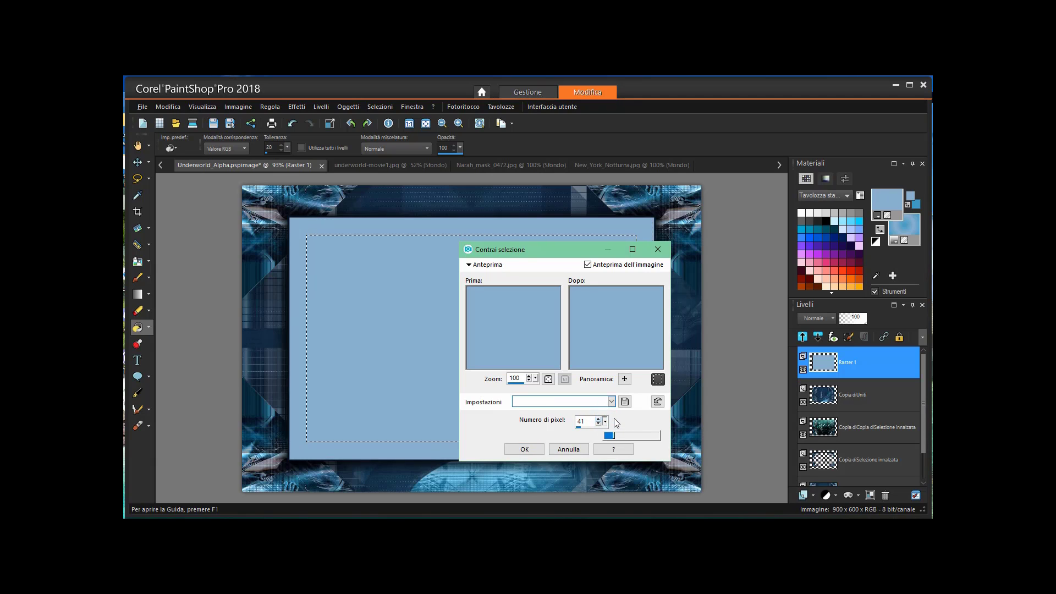
click(598, 418)
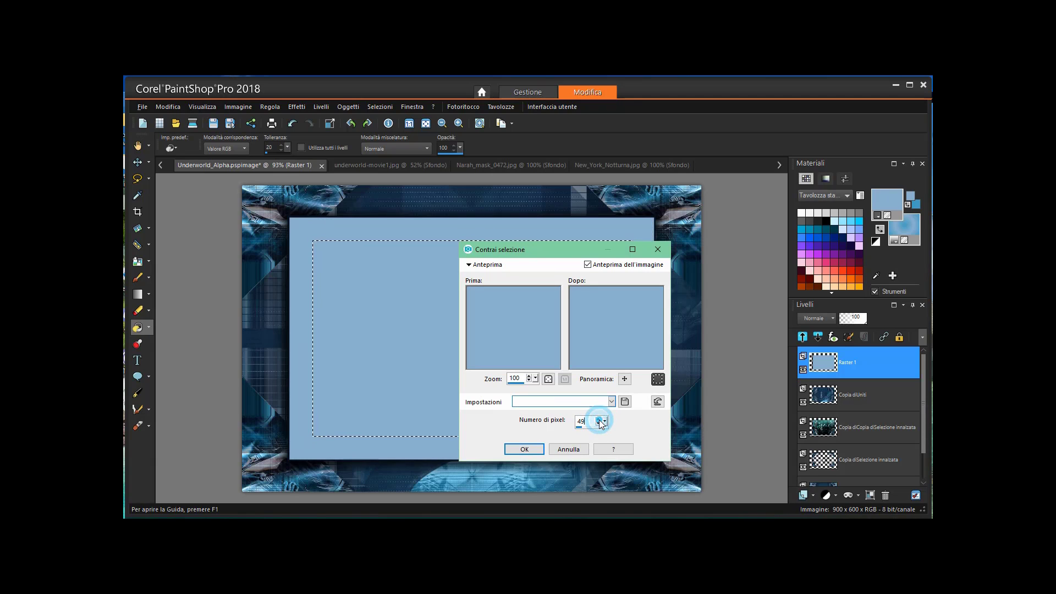
double_click(599, 421)
click(538, 450)
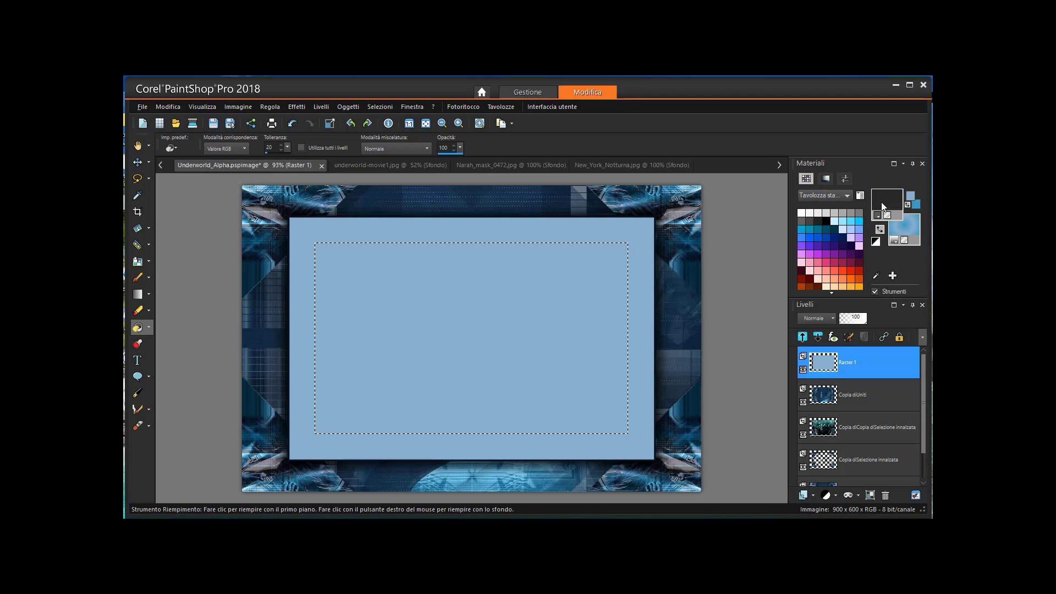
Set the foreground color to #07111d and fill the contracted selection on Raster 1 with it.
click(881, 203)
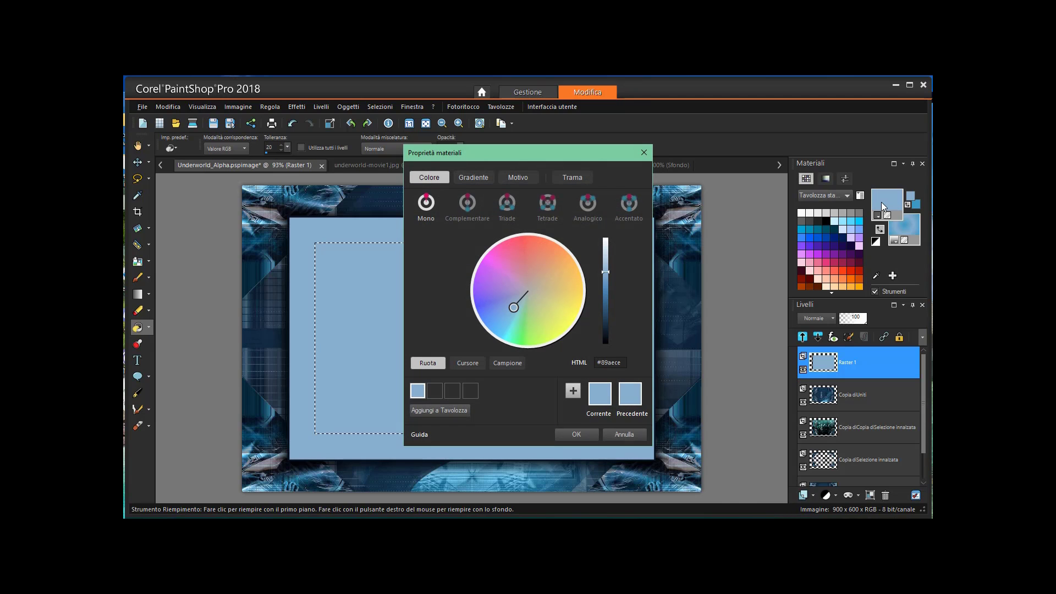
click(261, 337)
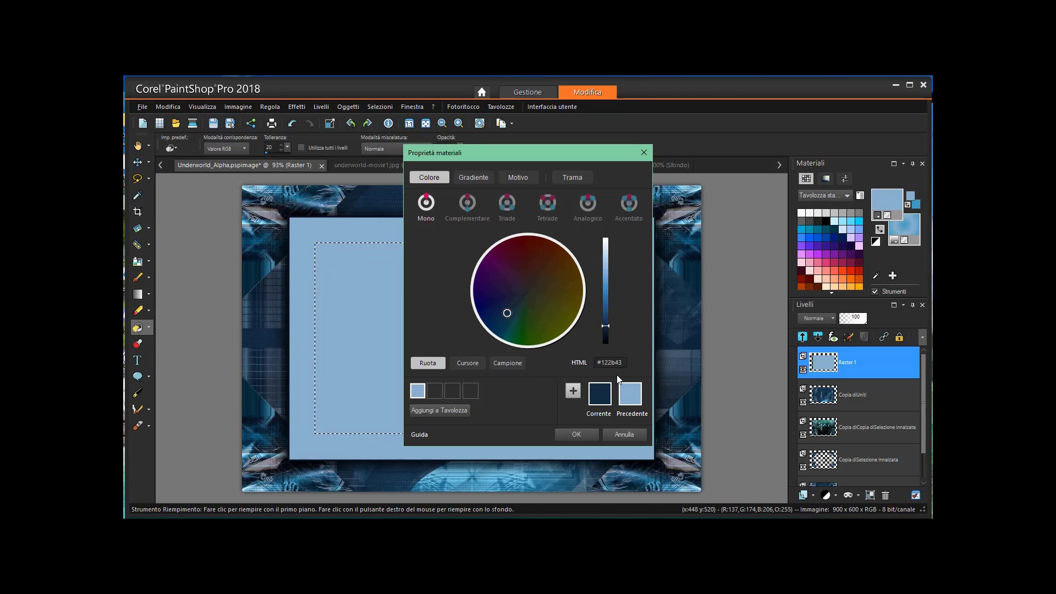
drag(603, 363, 623, 361)
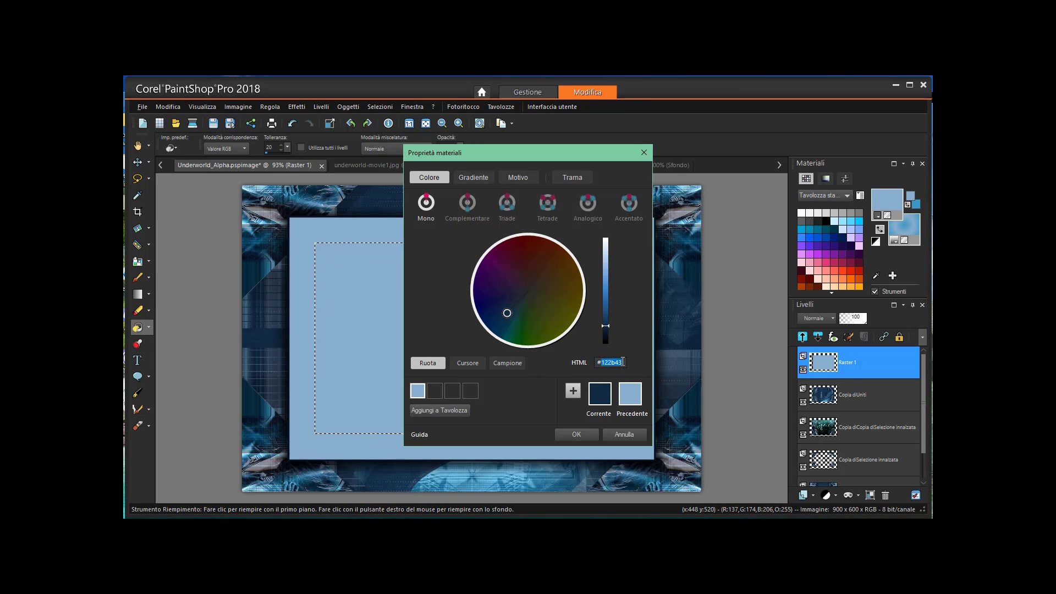
key(BackSpace)
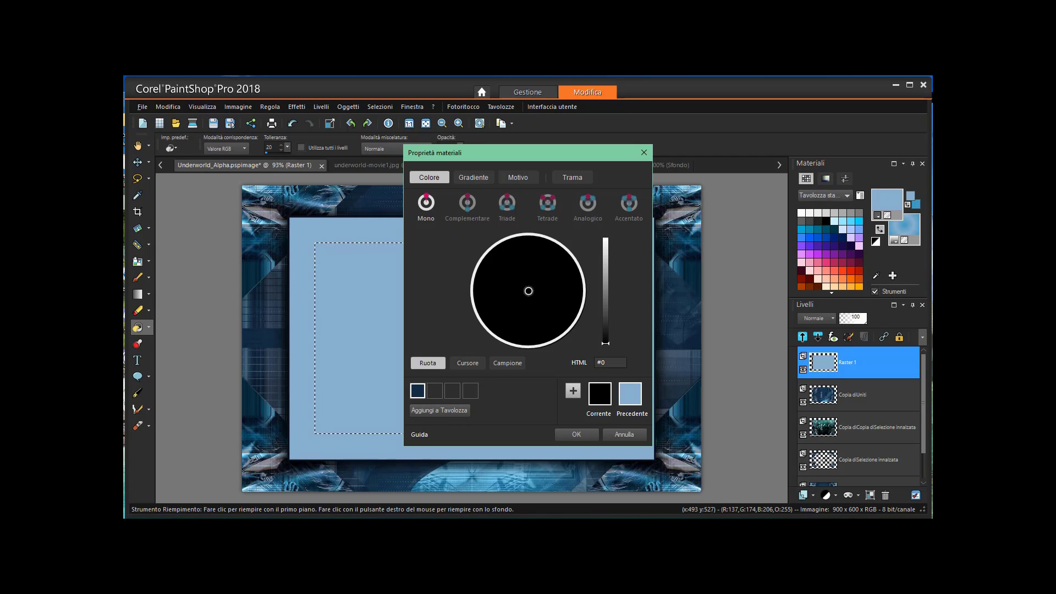
text(7)
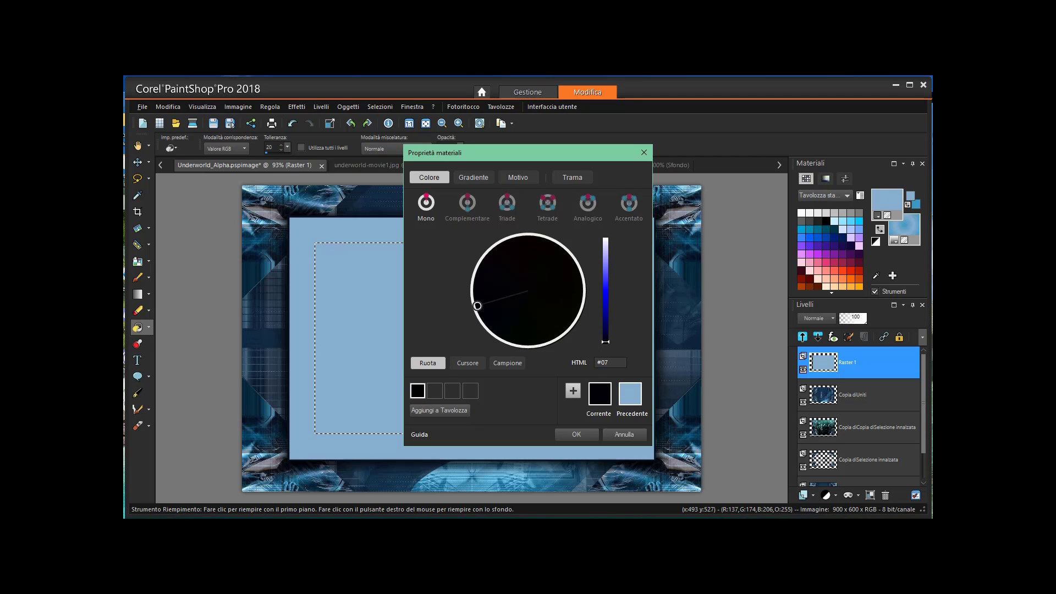
text(111d)
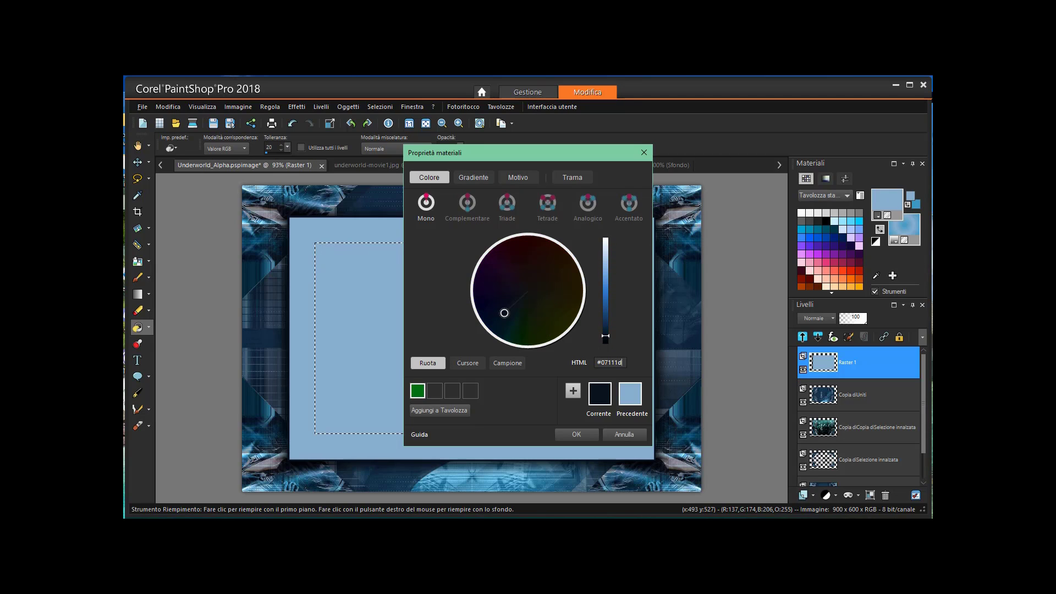
click(578, 436)
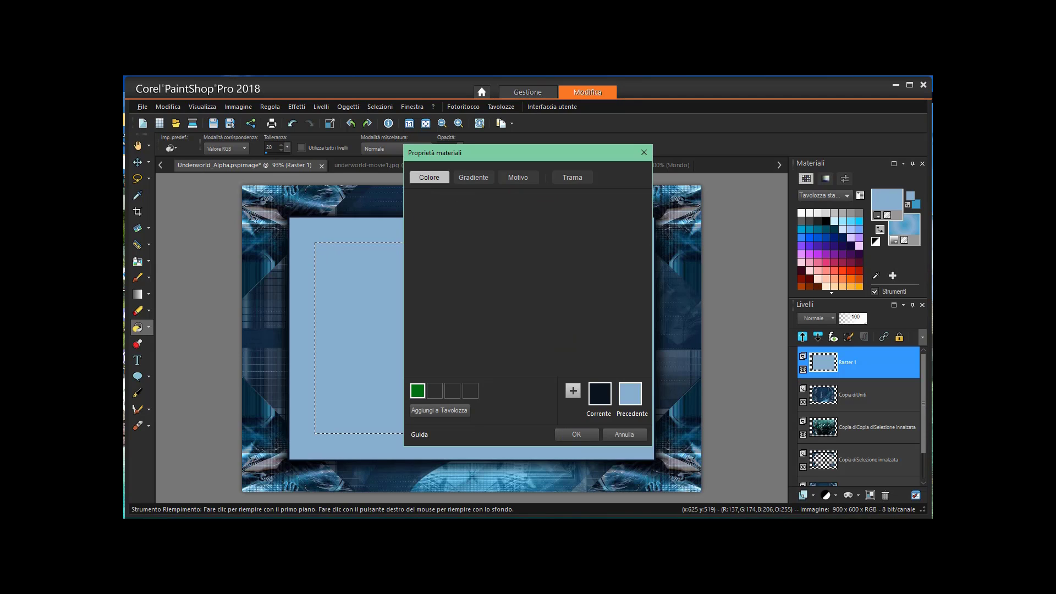
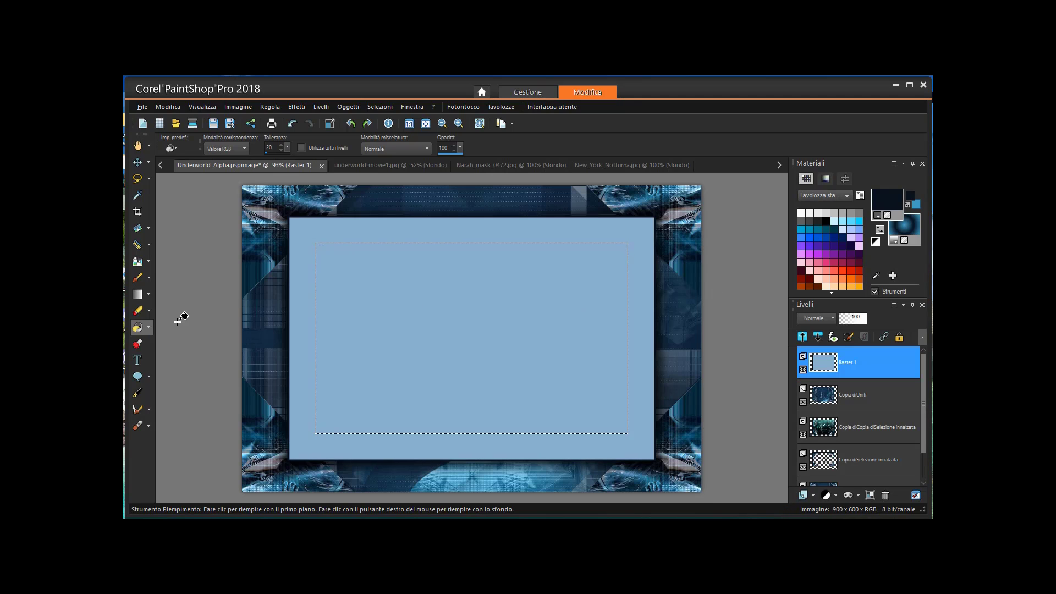
click(400, 313)
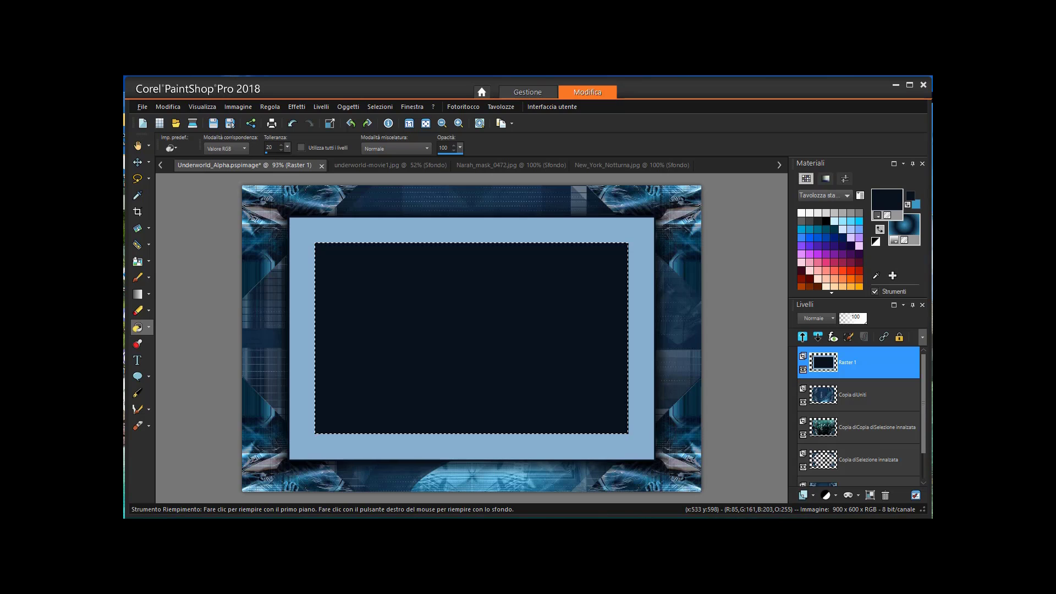
Contract the selection around the dark rectangle on Raster 1 by 3 pixels.
click(380, 106)
mouse_move(541, 205)
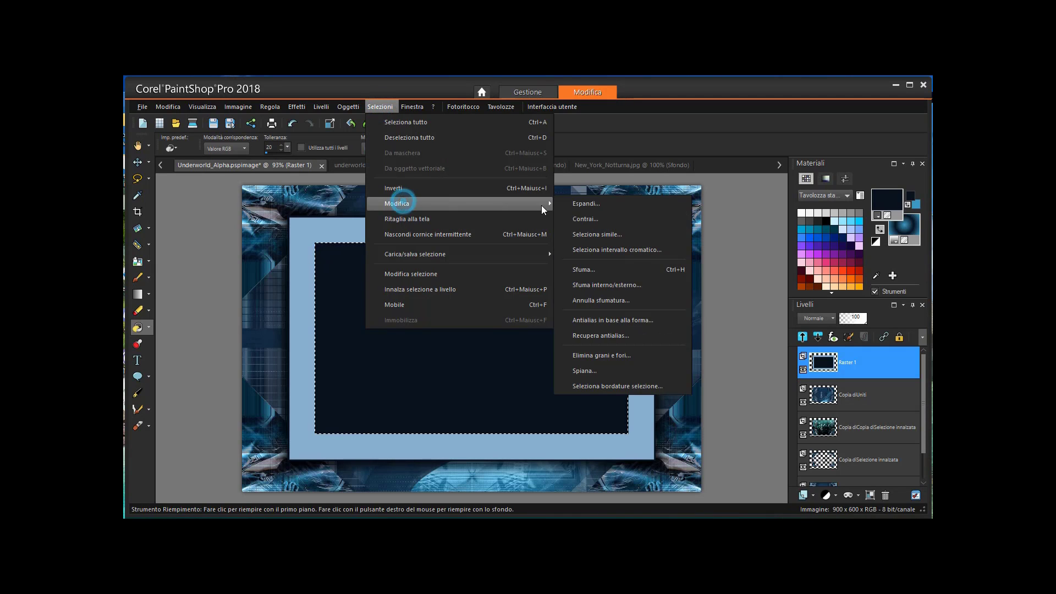
click(605, 218)
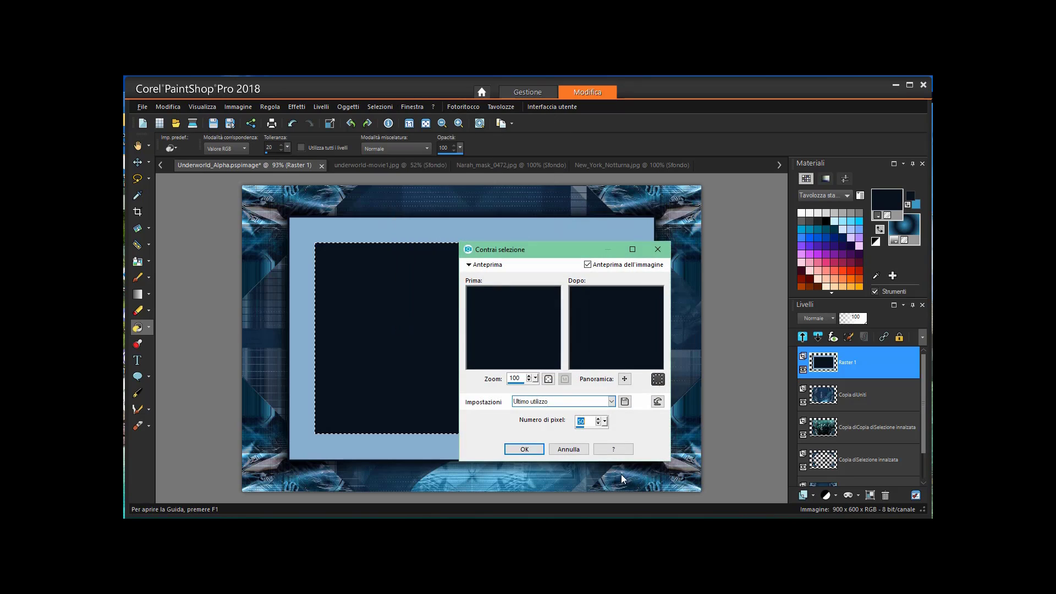
text(10)
click(592, 421)
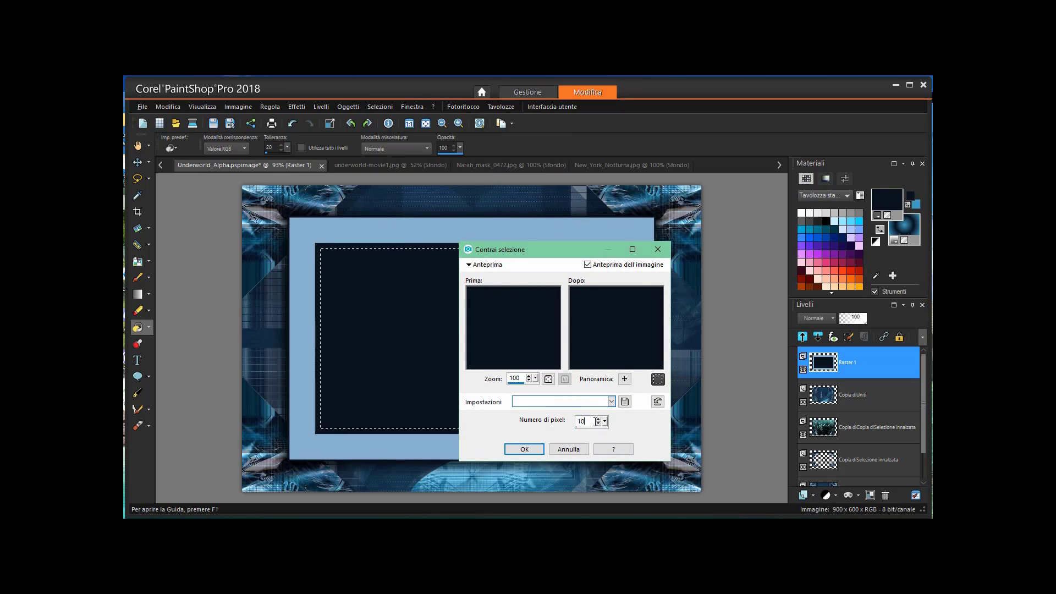
click(599, 424)
click(598, 424)
click(598, 424)
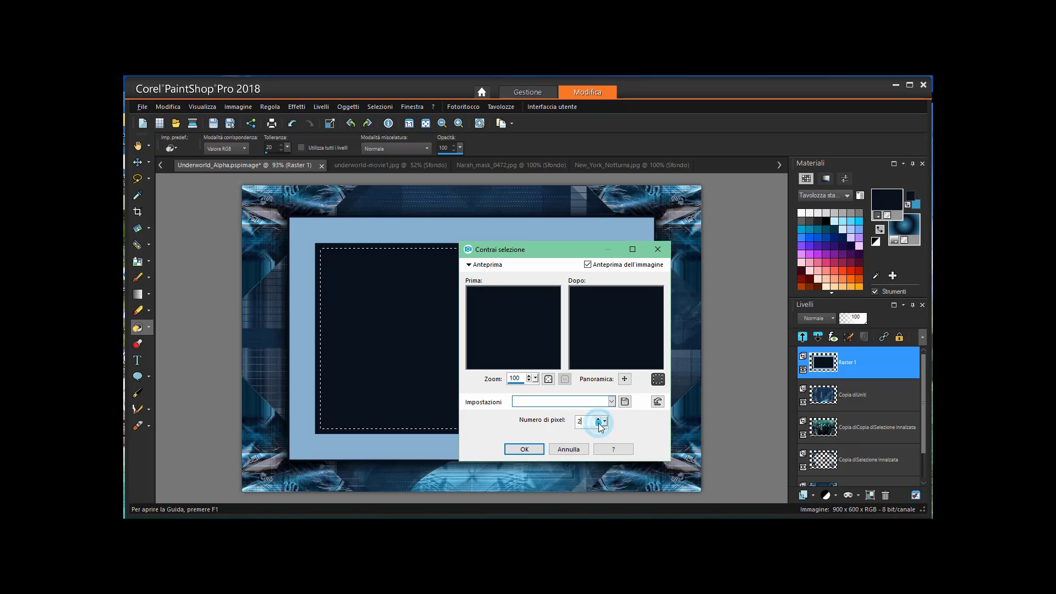
click(599, 420)
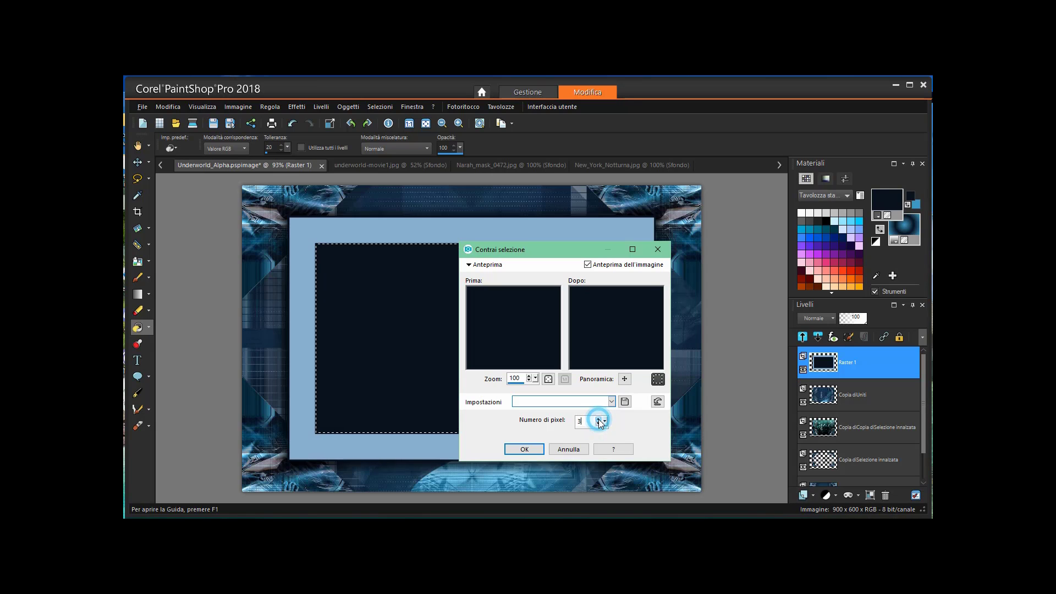
click(519, 448)
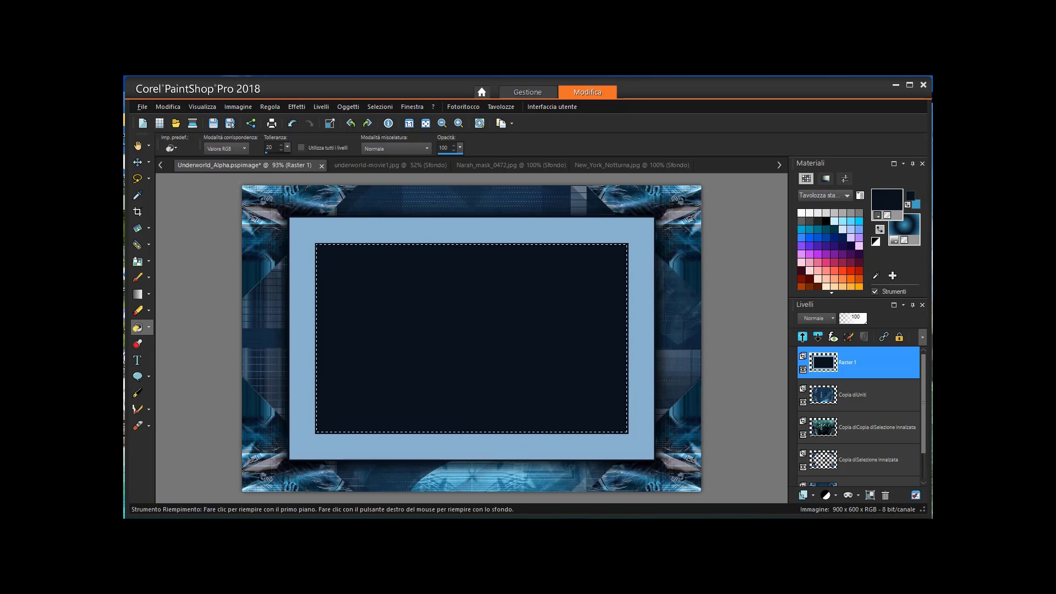
Clear the selected dark interior from Raster 1 and deselect everything.
key(ctrl+shift+l)
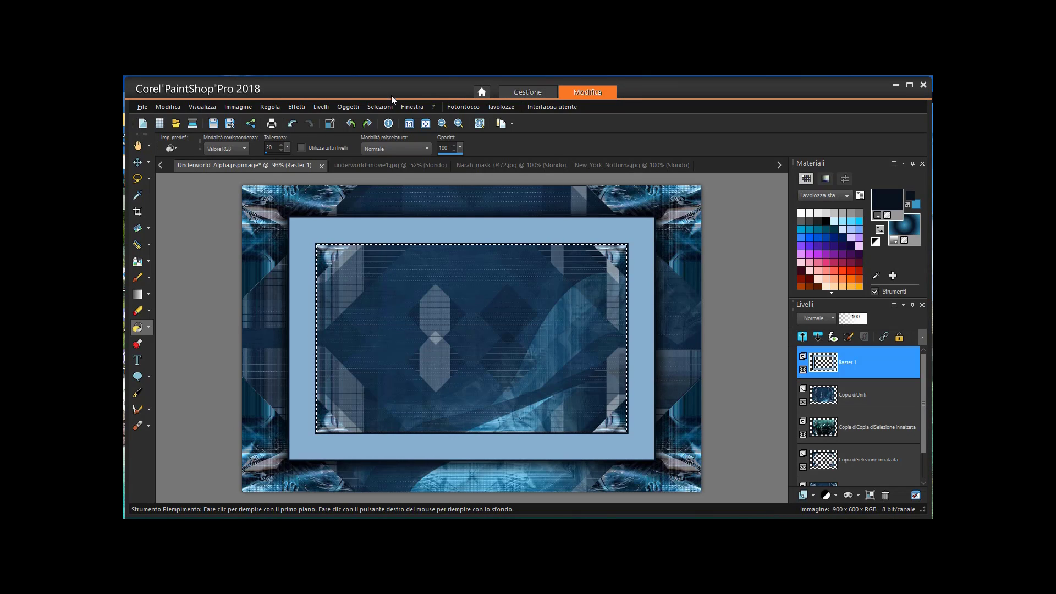
click(380, 107)
click(389, 137)
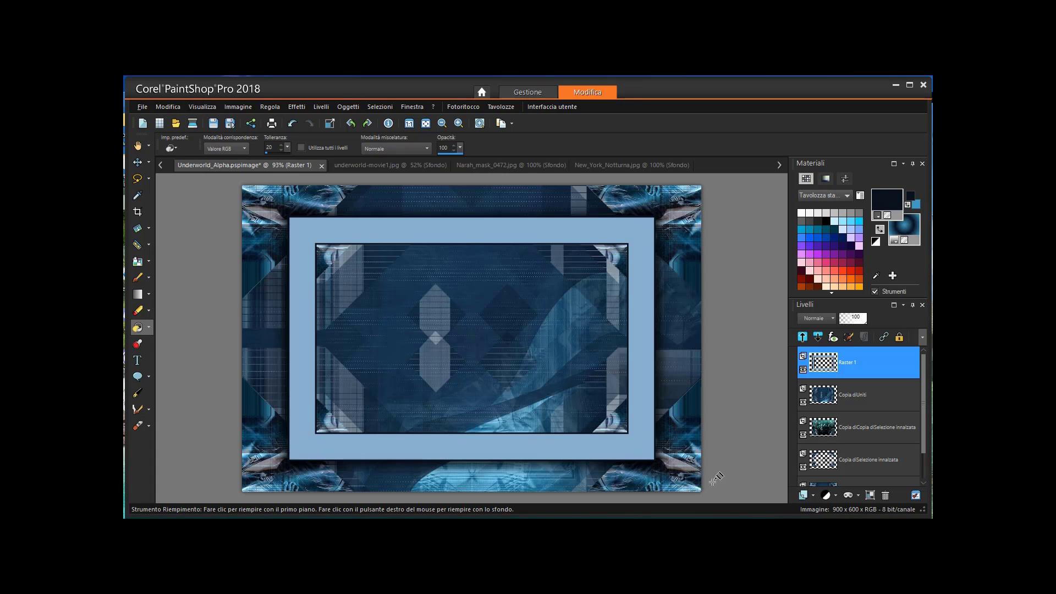
Move the Raster 1 layer below the Copia di Uniti layer and hide Copia di Uniti.
mouse_move(862, 373)
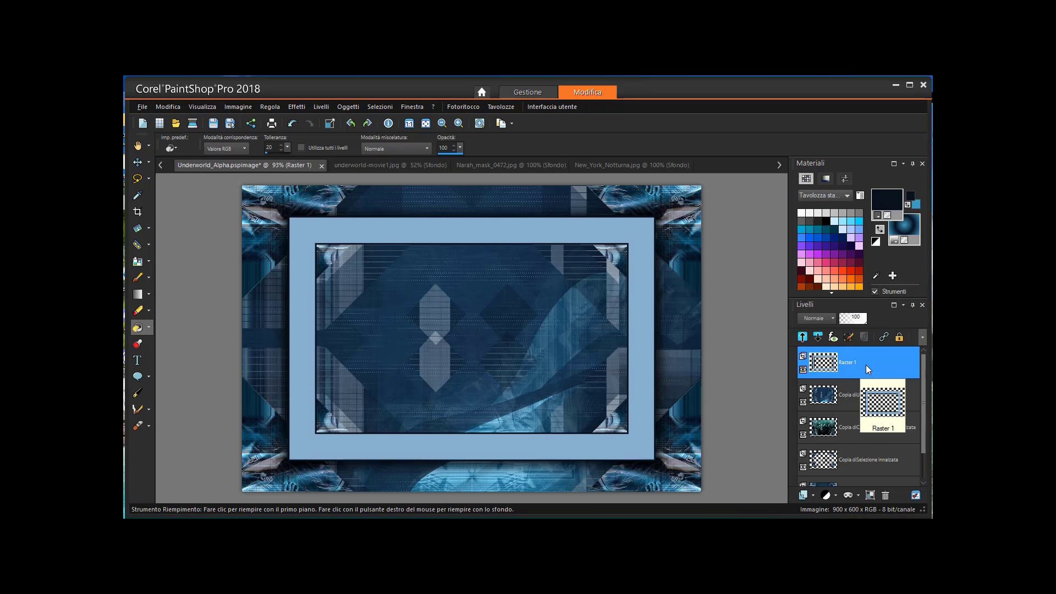
drag(865, 364, 860, 416)
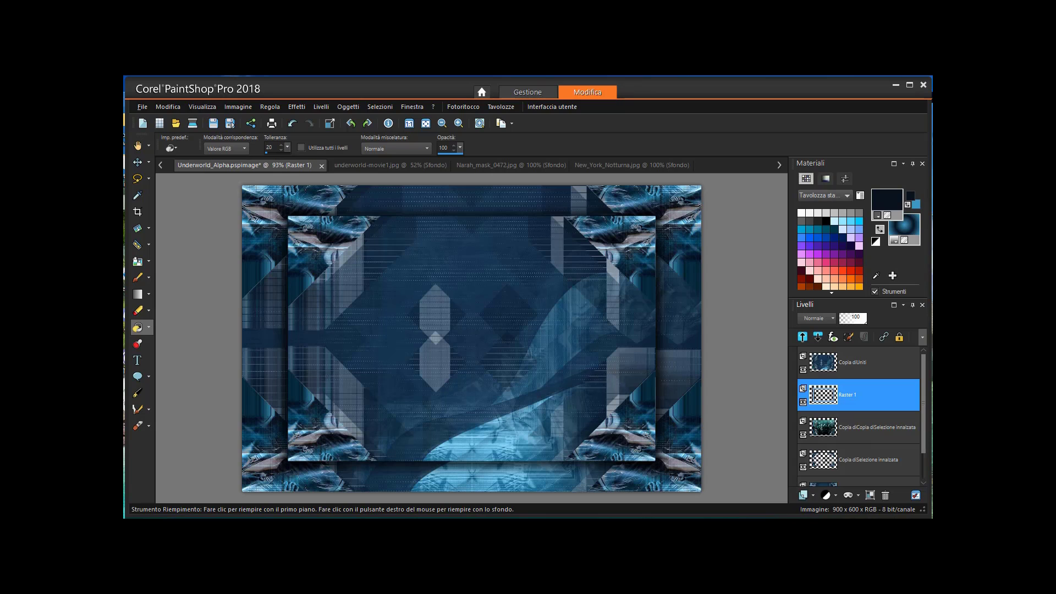
click(803, 369)
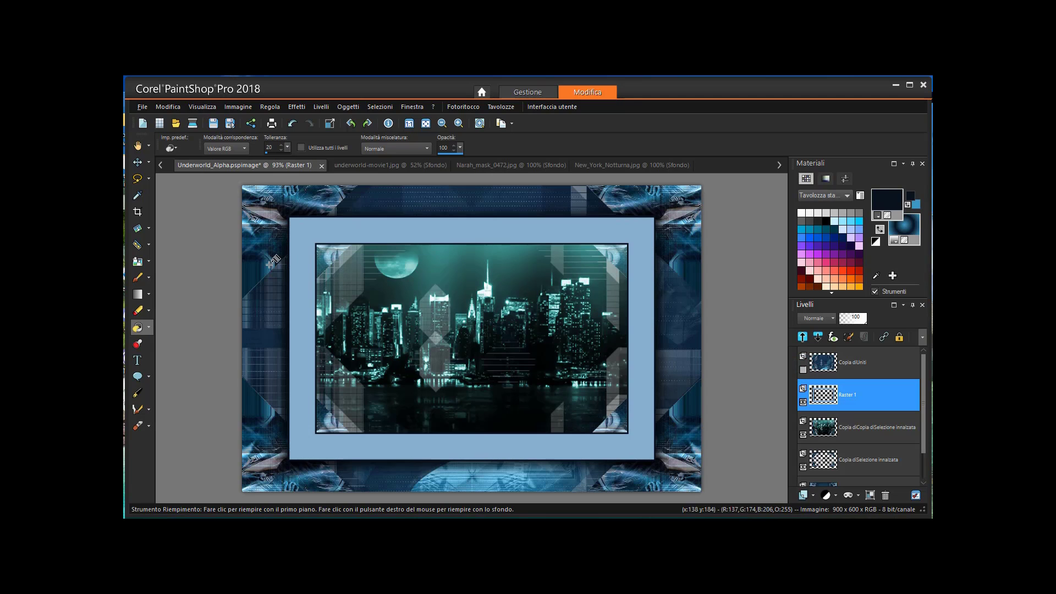
Select the light blue frame area on Raster 1 with the Magic Wand.
click(148, 178)
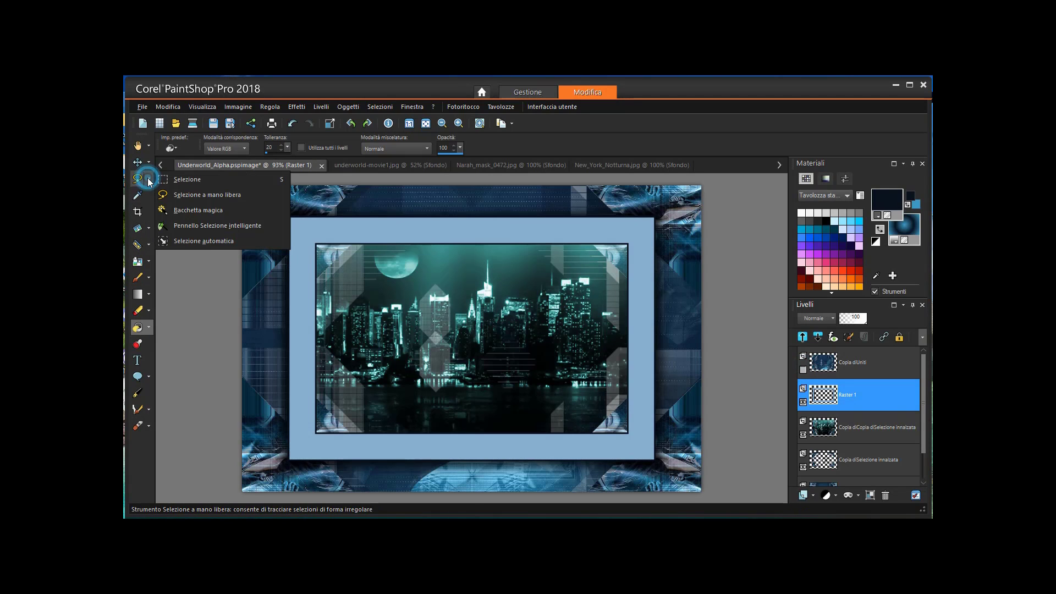
click(194, 212)
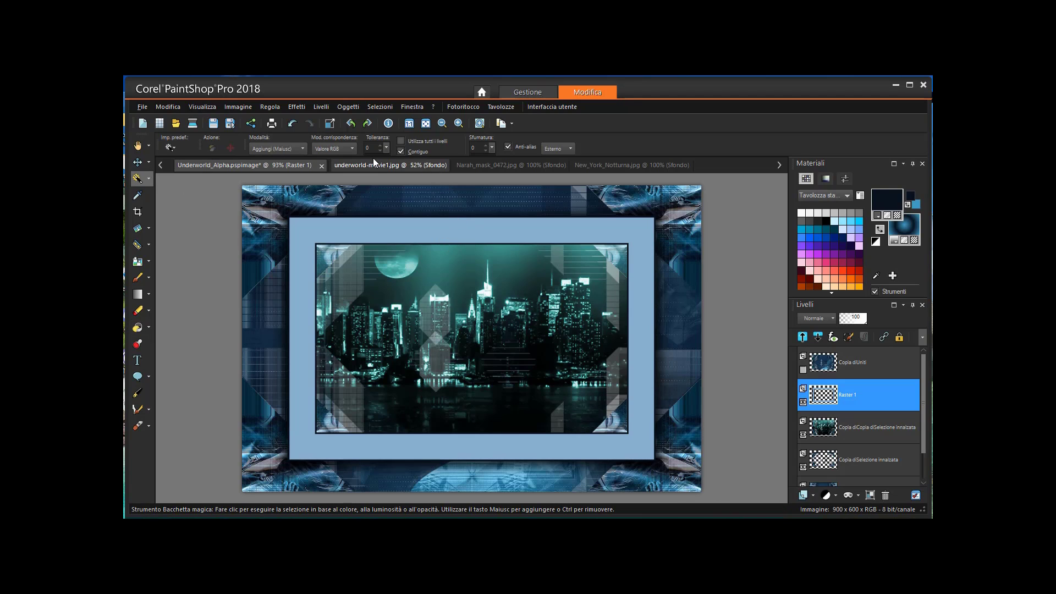
click(440, 227)
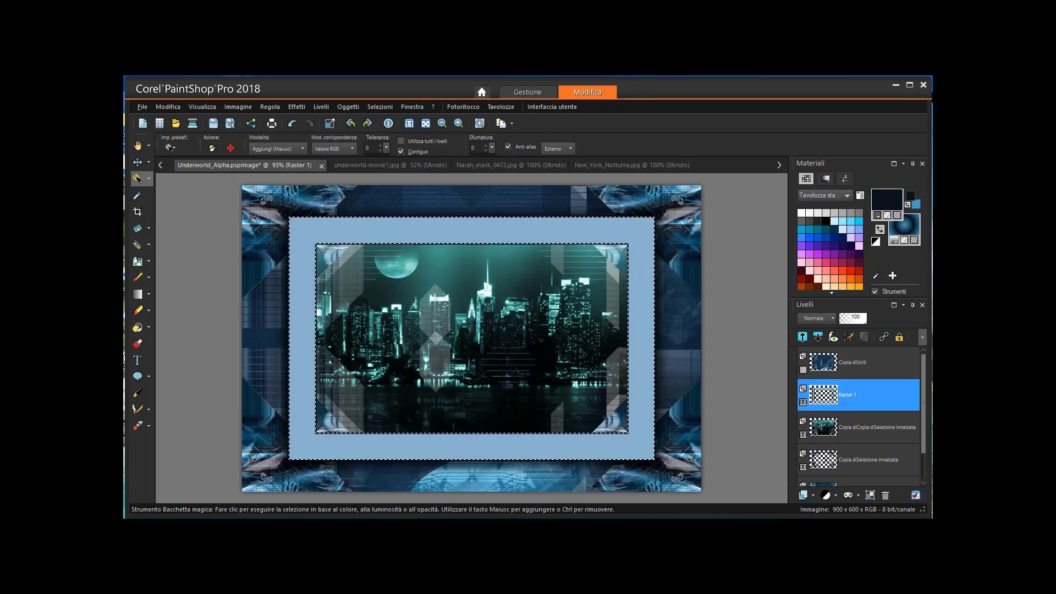
Open the AP [Lines] SilverLining filter for the selected frame on Raster 1 and set its Gap to 4.
click(298, 105)
mouse_move(313, 332)
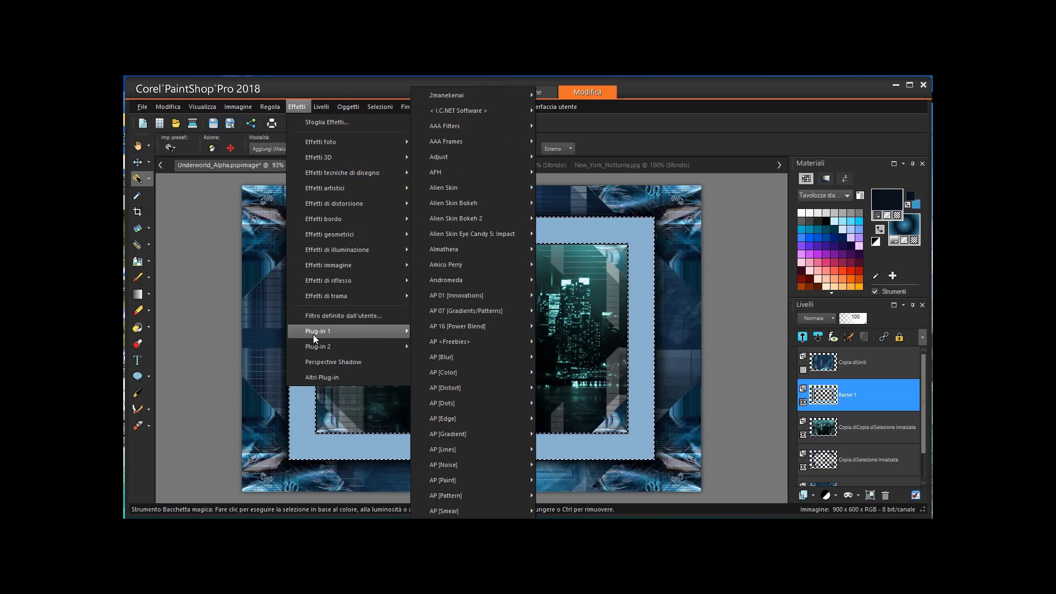
mouse_move(457, 330)
mouse_move(476, 294)
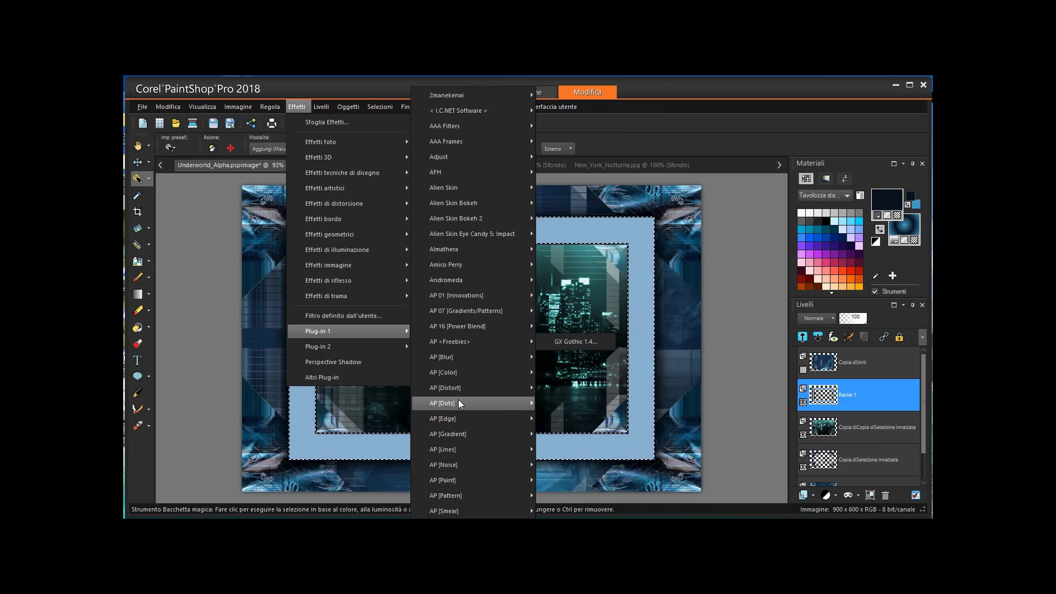
mouse_move(456, 445)
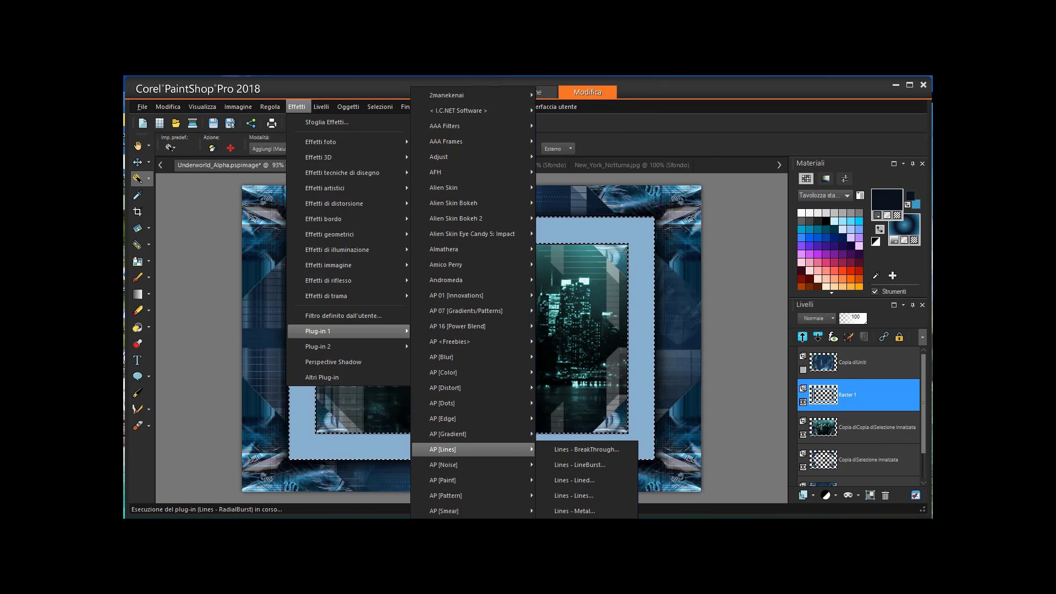
click(575, 526)
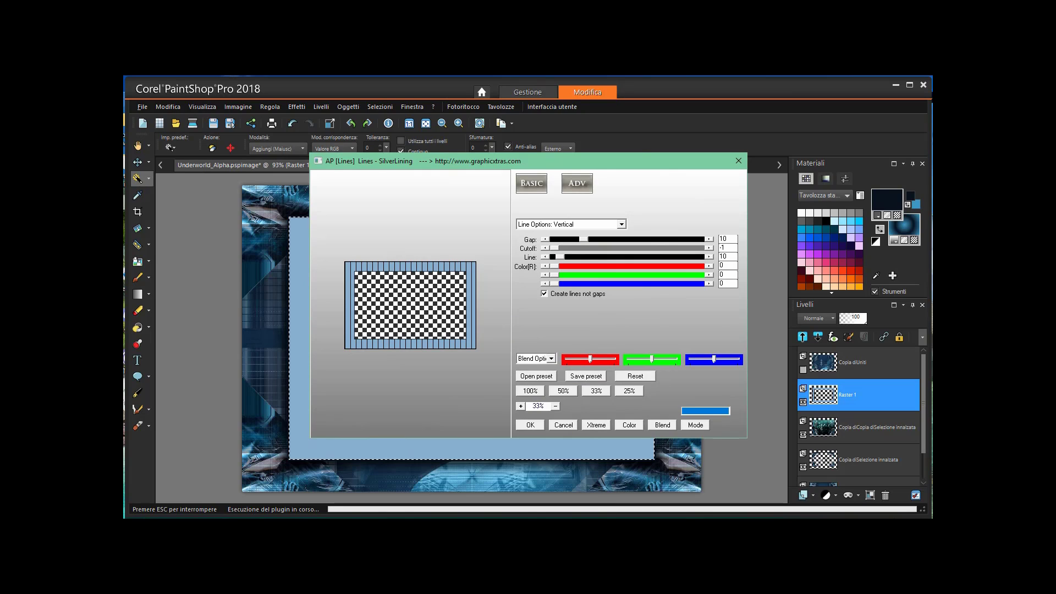
click(543, 240)
click(544, 239)
click(543, 240)
click(544, 239)
click(544, 240)
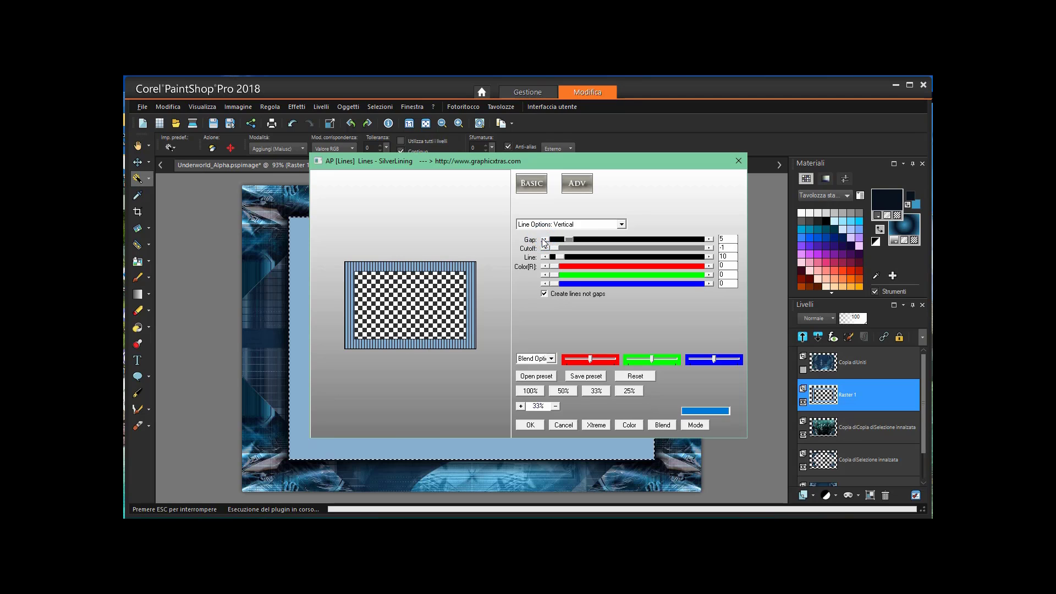
click(544, 239)
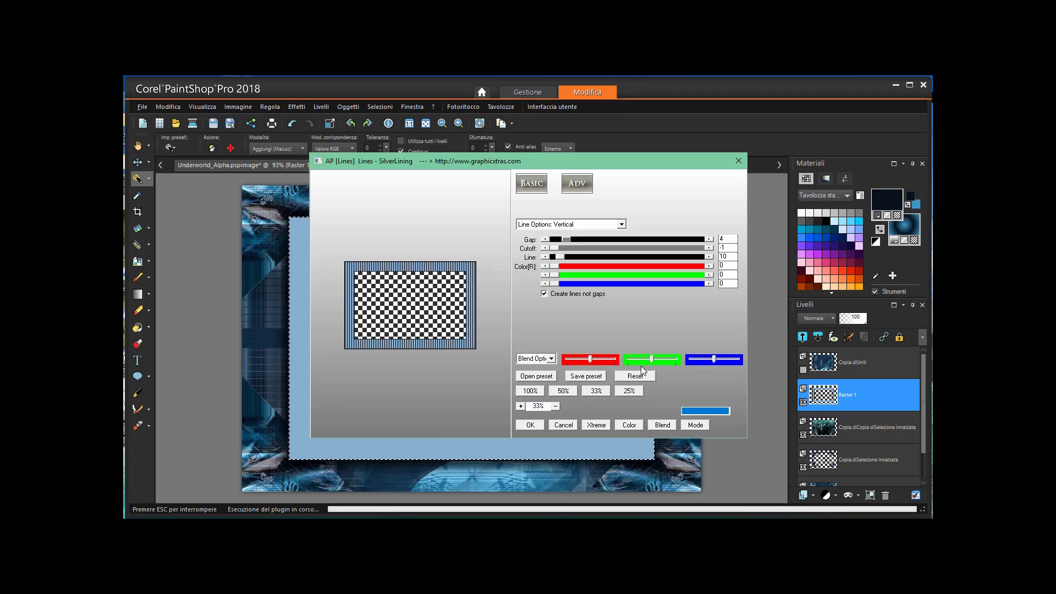
Choose the Dotty Grid line option and apply the SilverLining filter to the selected frame.
click(622, 225)
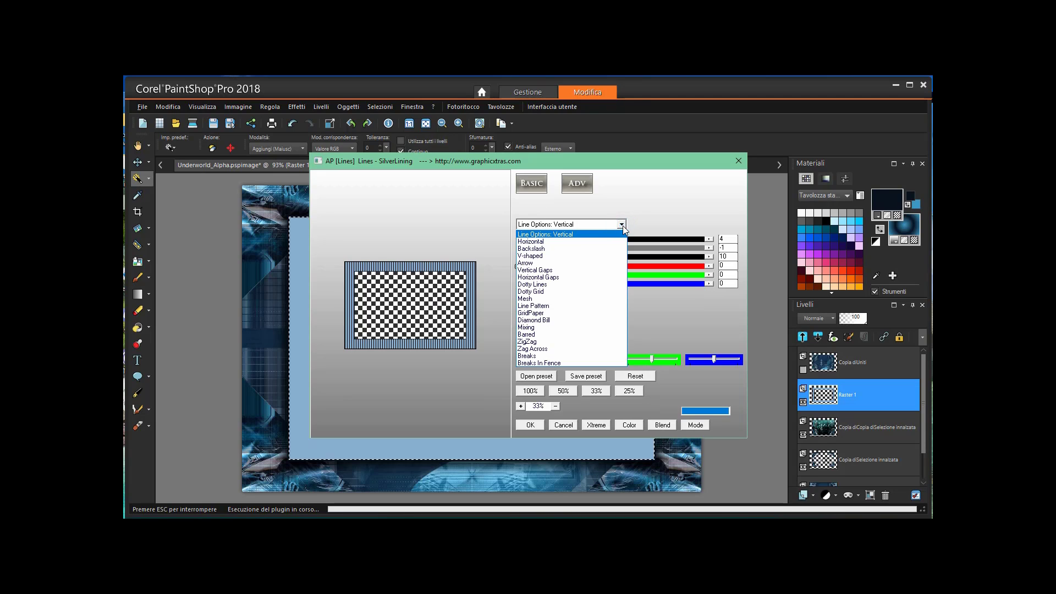
click(545, 293)
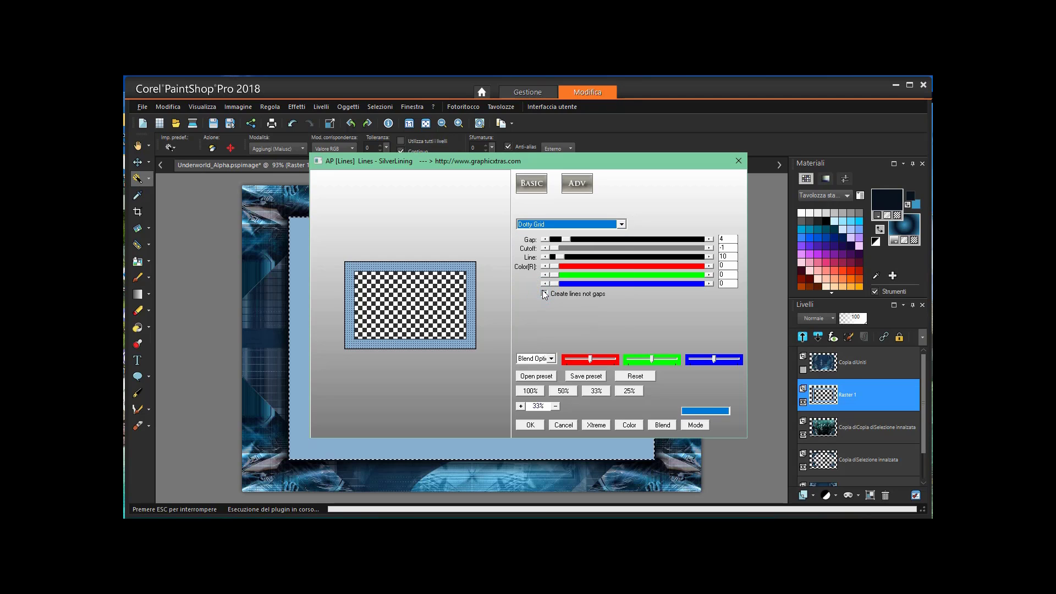
click(545, 293)
click(534, 425)
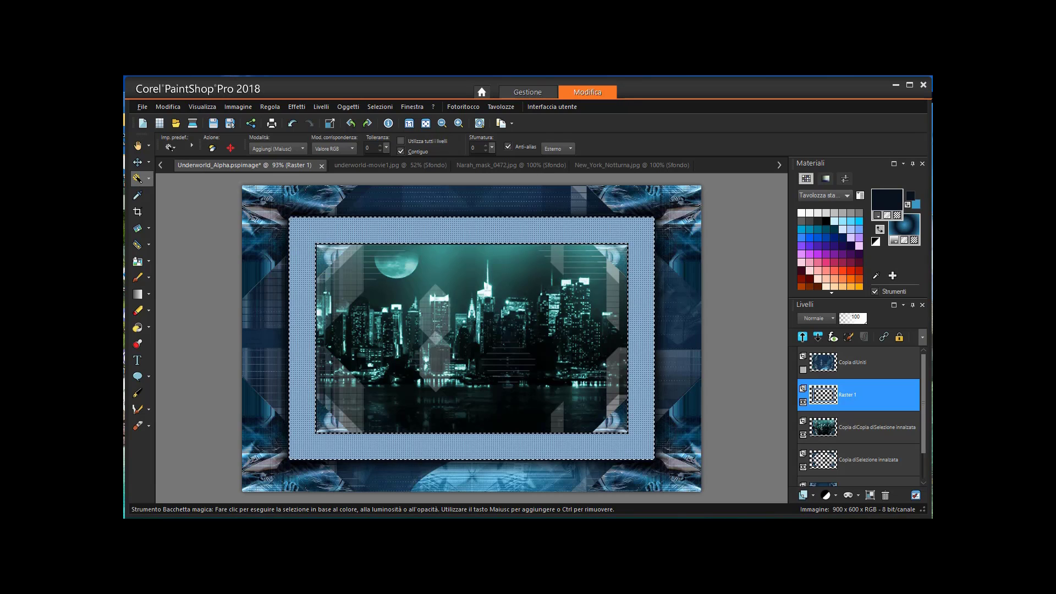
Set the Raster 1 blend mode to Moltiplica and deselect everything, keeping the Copia di Uniti layer hidden.
click(832, 319)
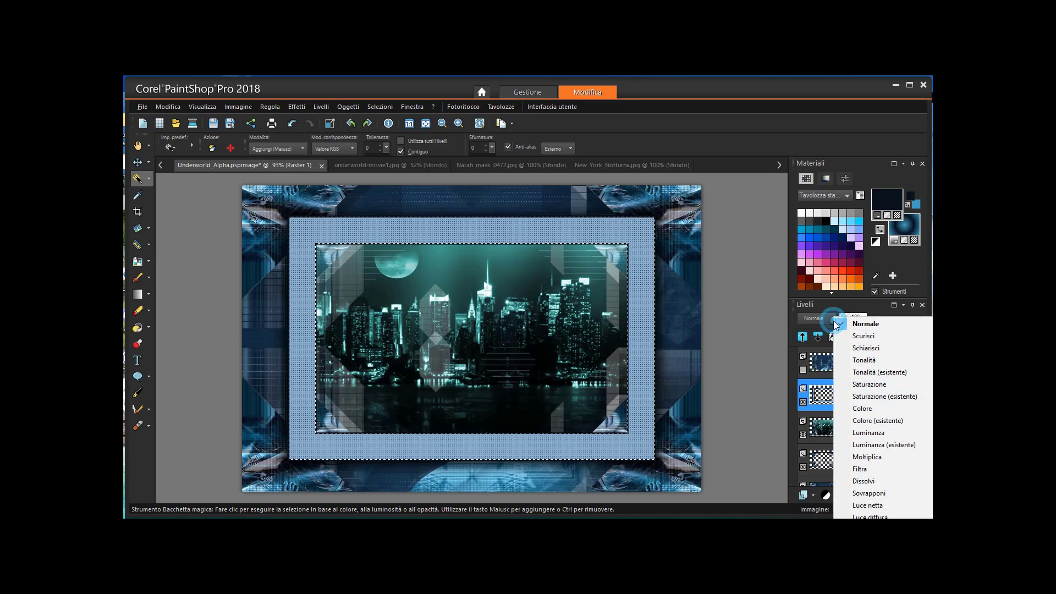
click(878, 460)
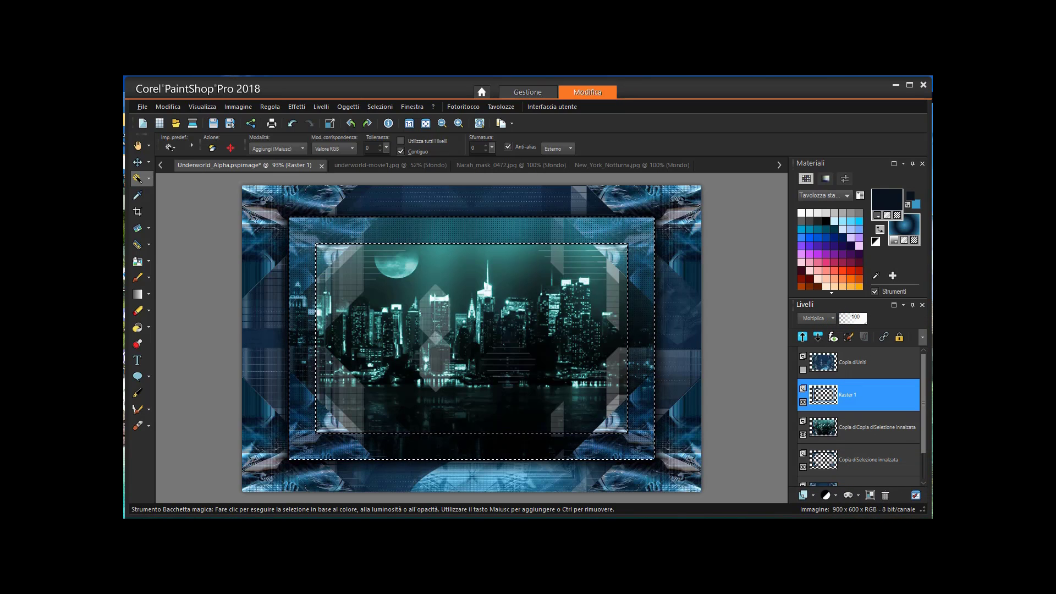
click(391, 106)
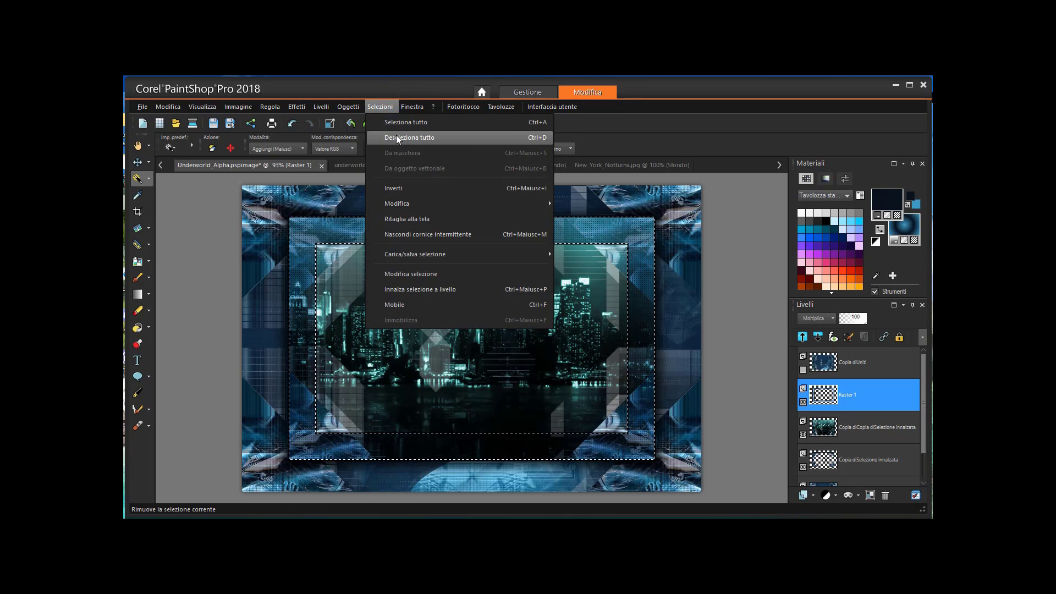
click(397, 134)
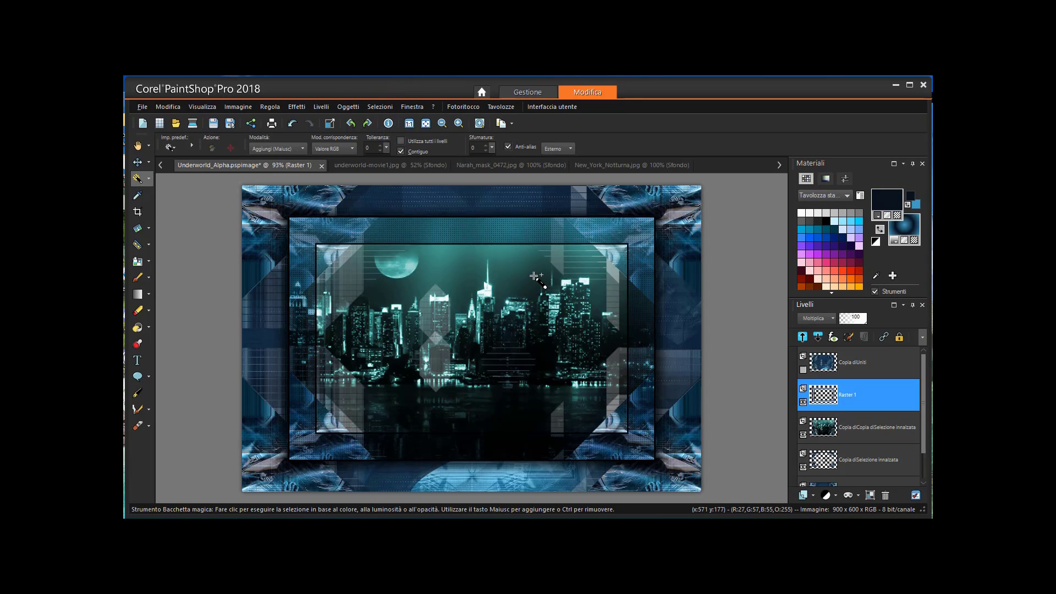
click(803, 370)
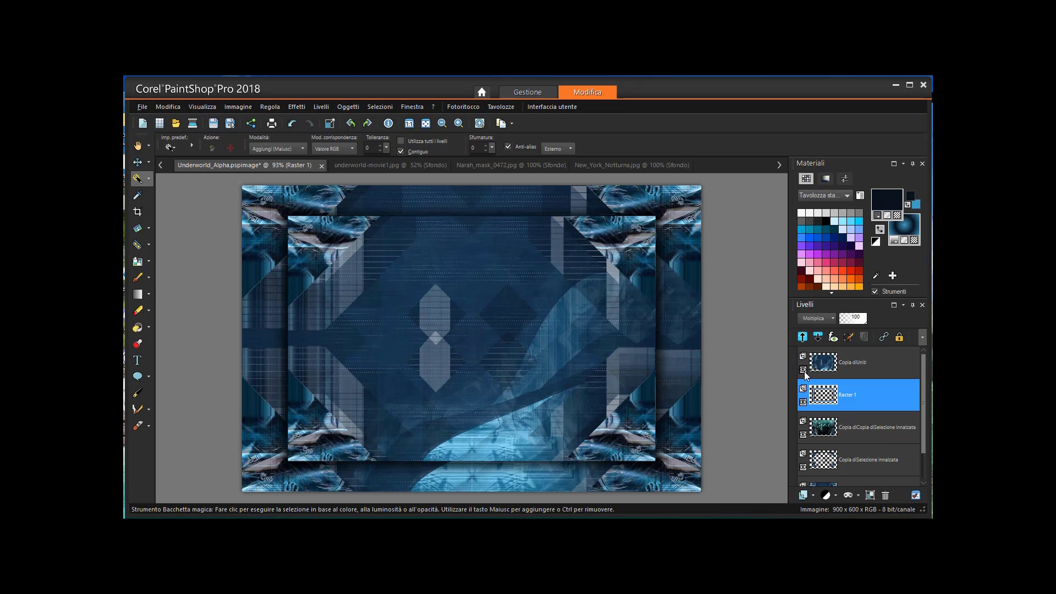
click(803, 370)
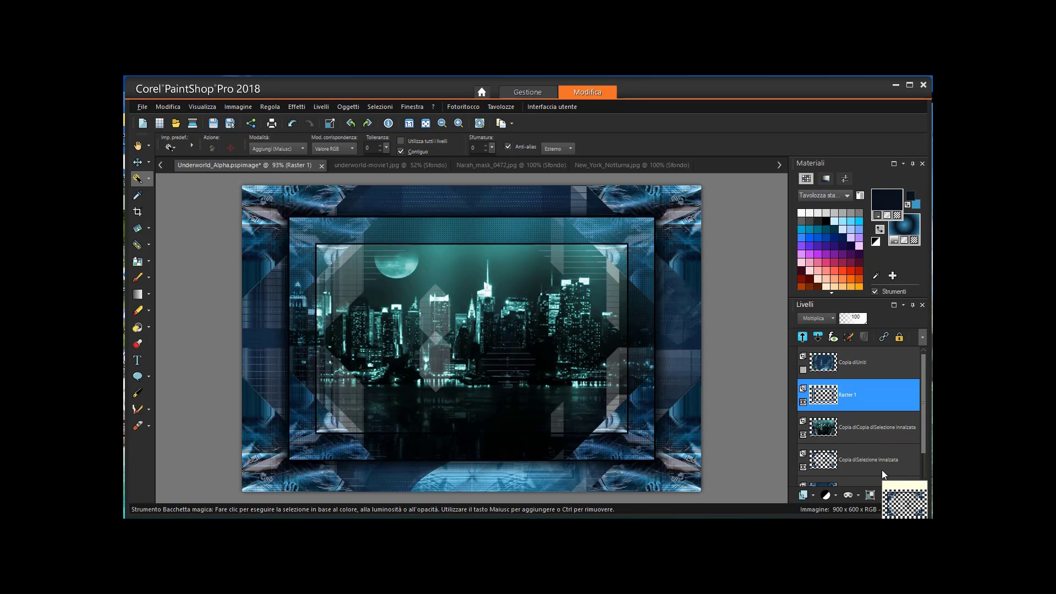
Activate the Copia di Selezione innalzata layer and start a custom rectangular selection with its left edge at 144.
click(877, 459)
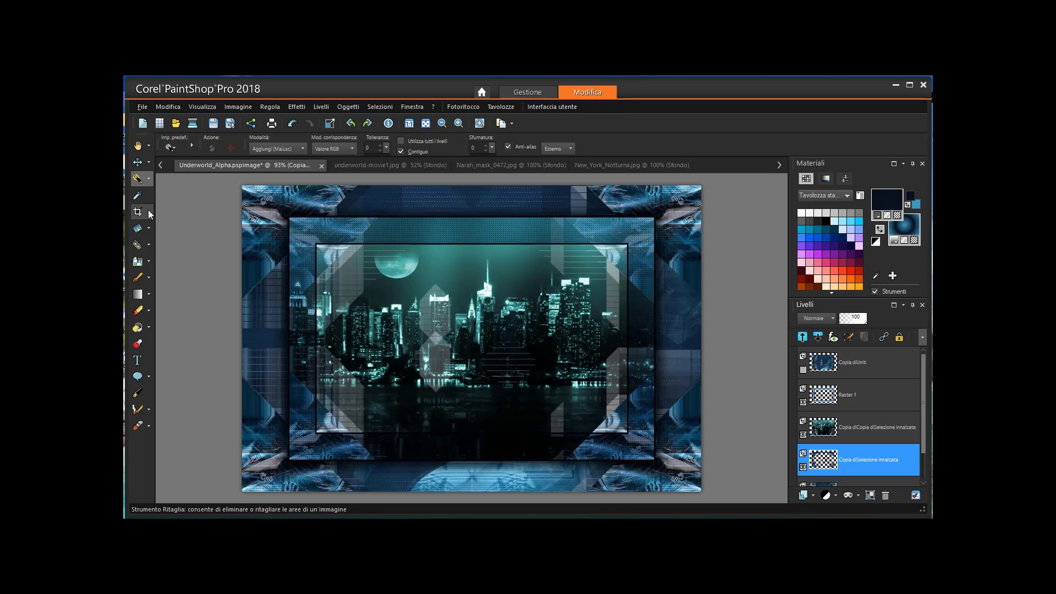
click(149, 179)
click(180, 183)
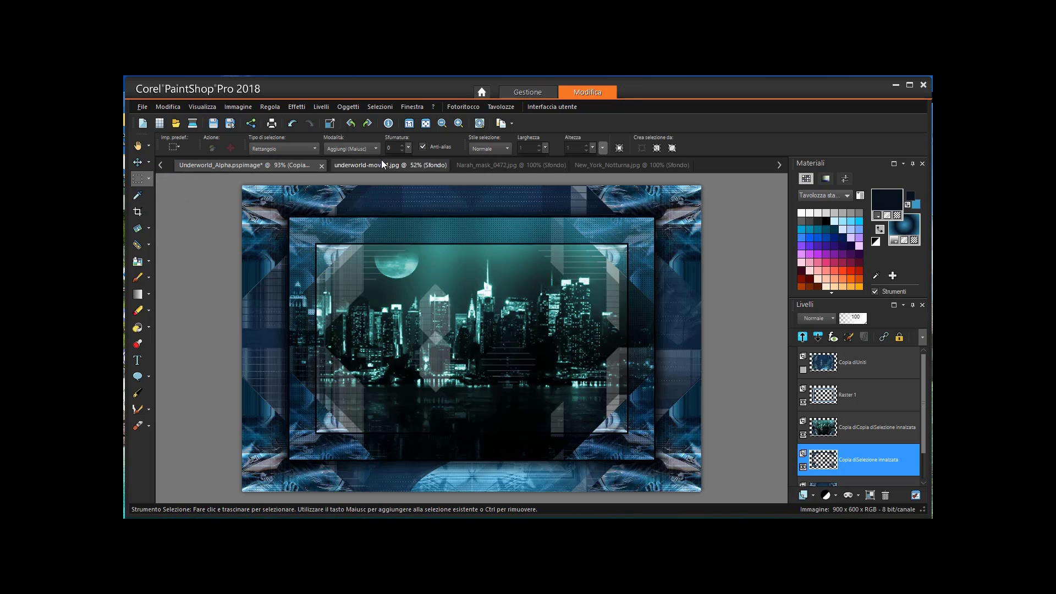
click(618, 149)
drag(498, 288, 484, 291)
click(491, 293)
click(491, 292)
click(491, 293)
click(491, 293)
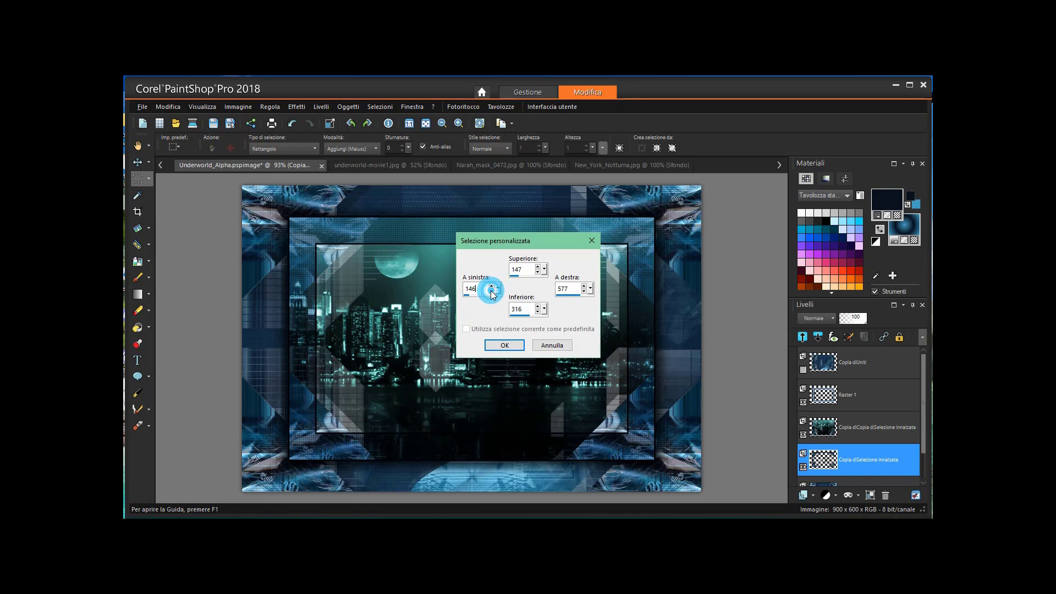
click(491, 293)
click(491, 293)
click(491, 292)
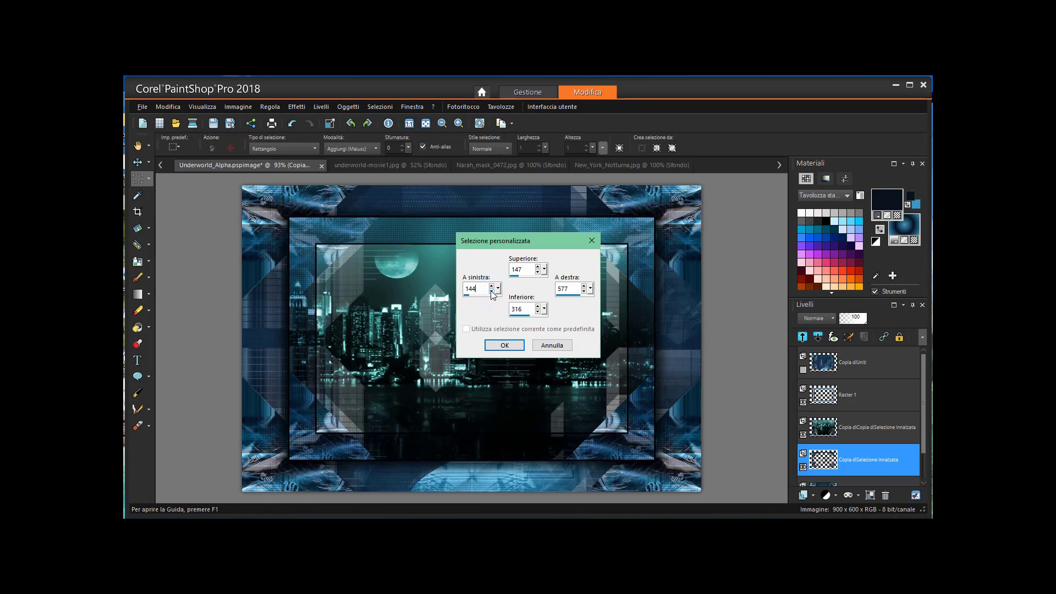
Create the custom selection with its right edge at 755, bottom edge at 485 and top edge at 114.
drag(591, 292, 596, 287)
click(584, 286)
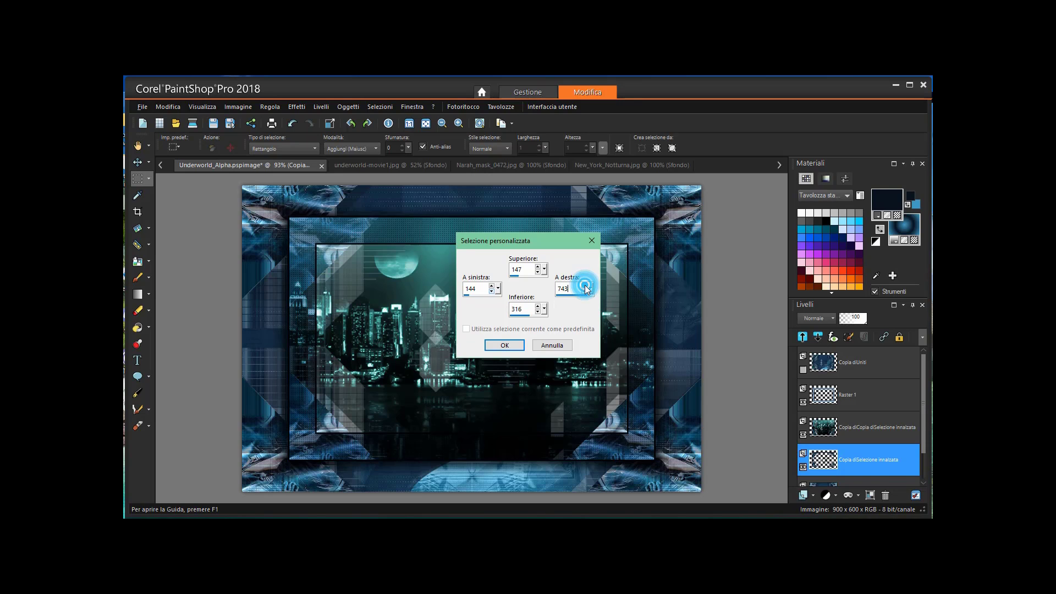
click(584, 286)
click(585, 287)
drag(545, 309, 562, 310)
click(538, 306)
click(537, 306)
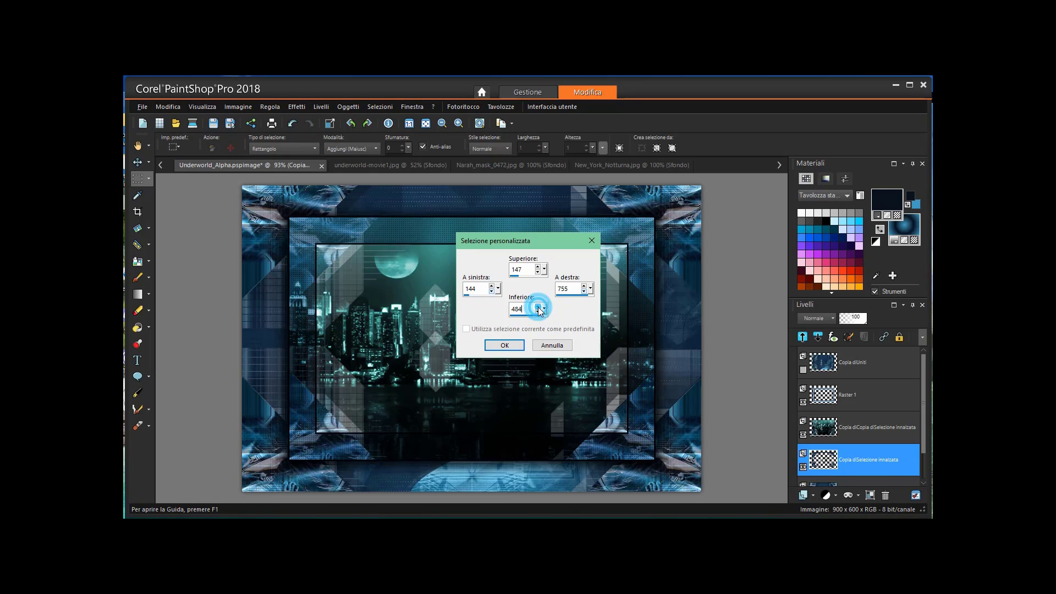
click(538, 307)
click(538, 306)
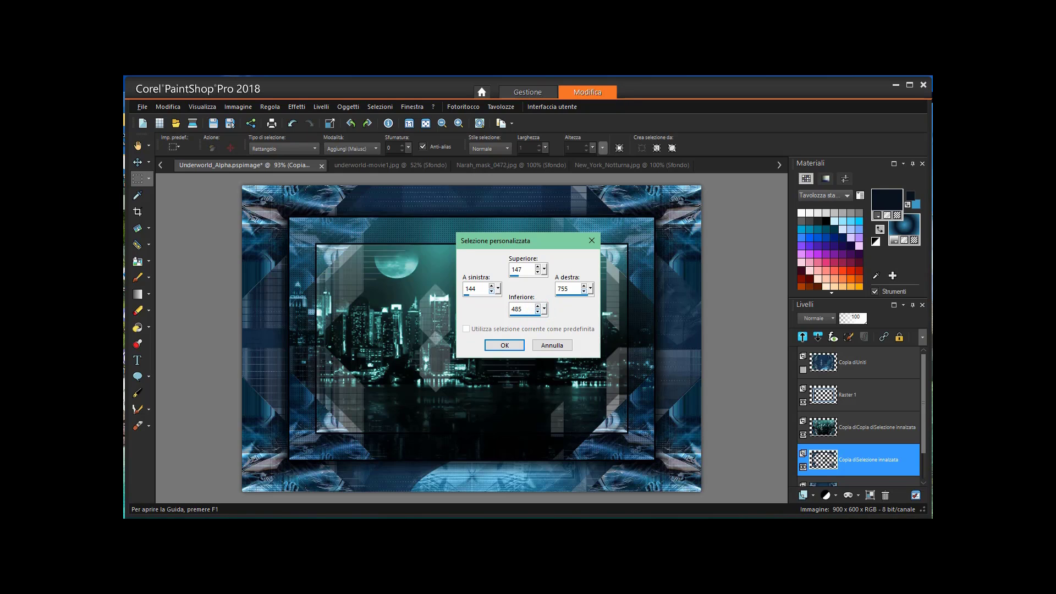
click(517, 269)
text(114)
click(514, 345)
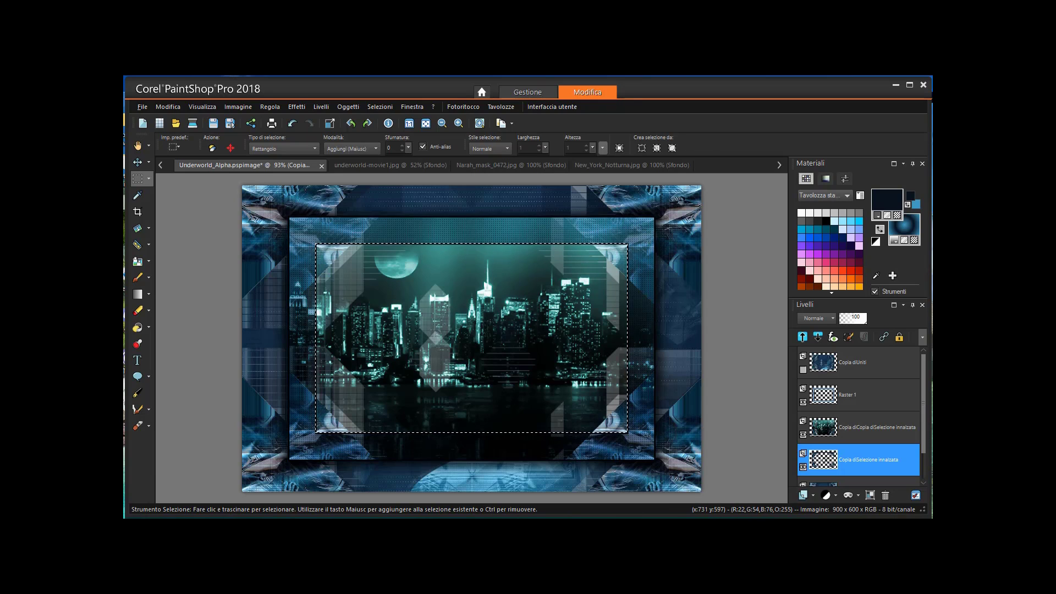
Add a new raster layer with default settings above the Copia di Selezione innalzata layer.
click(803, 495)
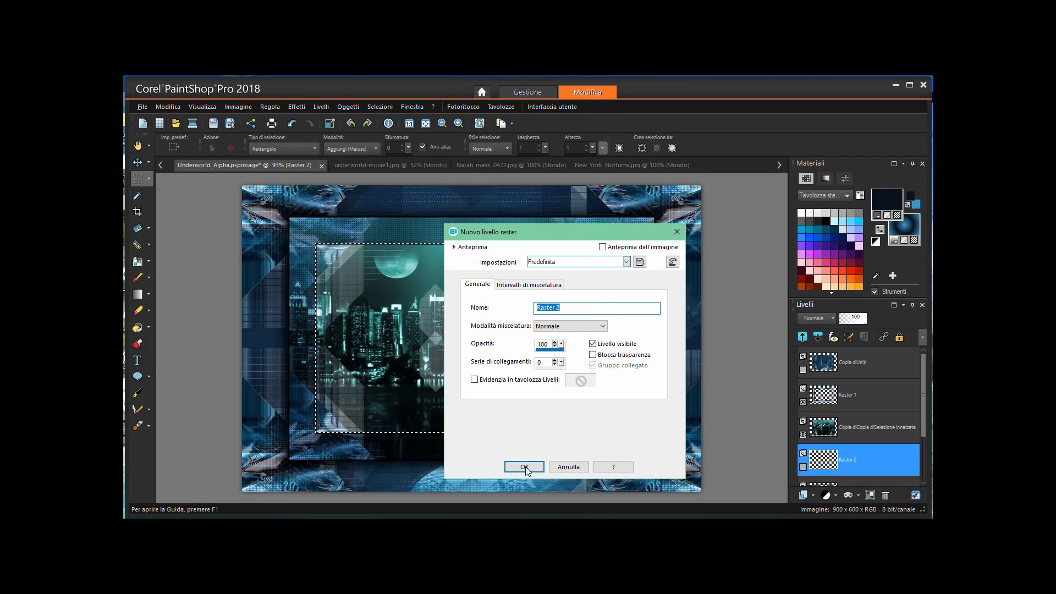
click(524, 467)
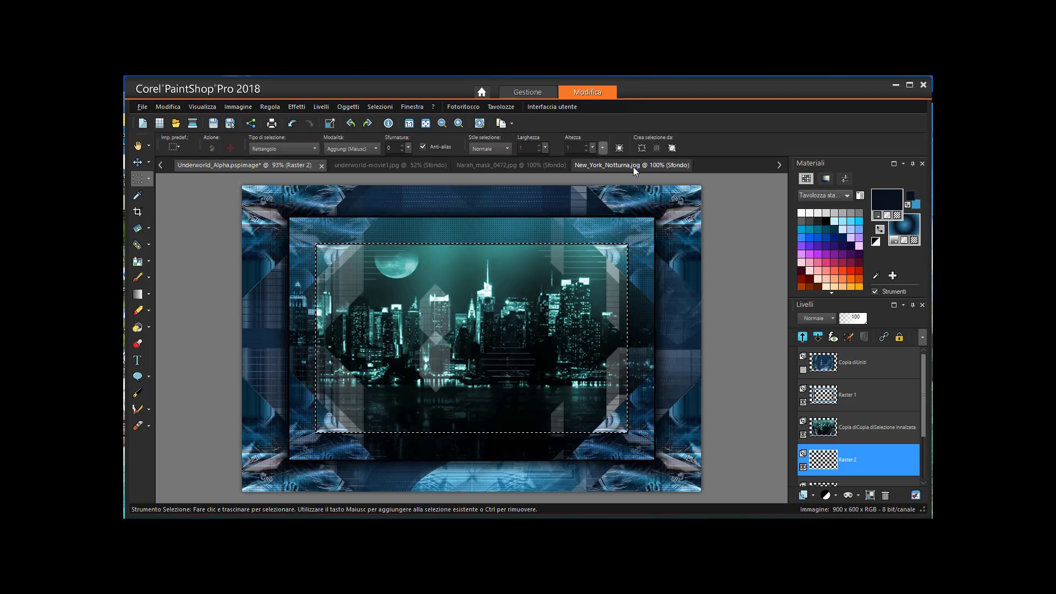
Open the underworld-movie2-Modificata.jpg image from the Underworld material folder.
click(142, 106)
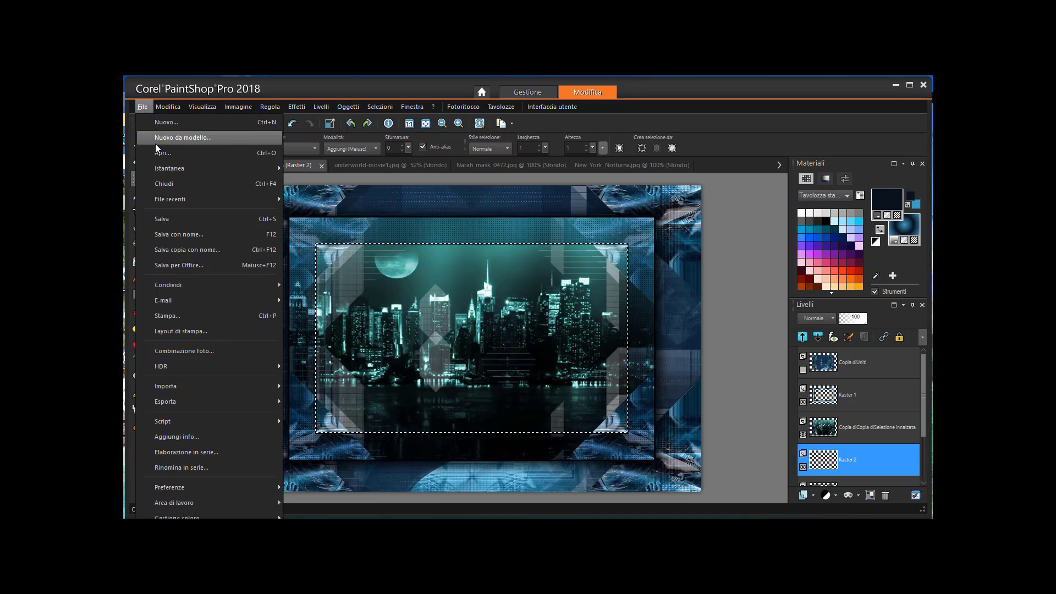
click(160, 152)
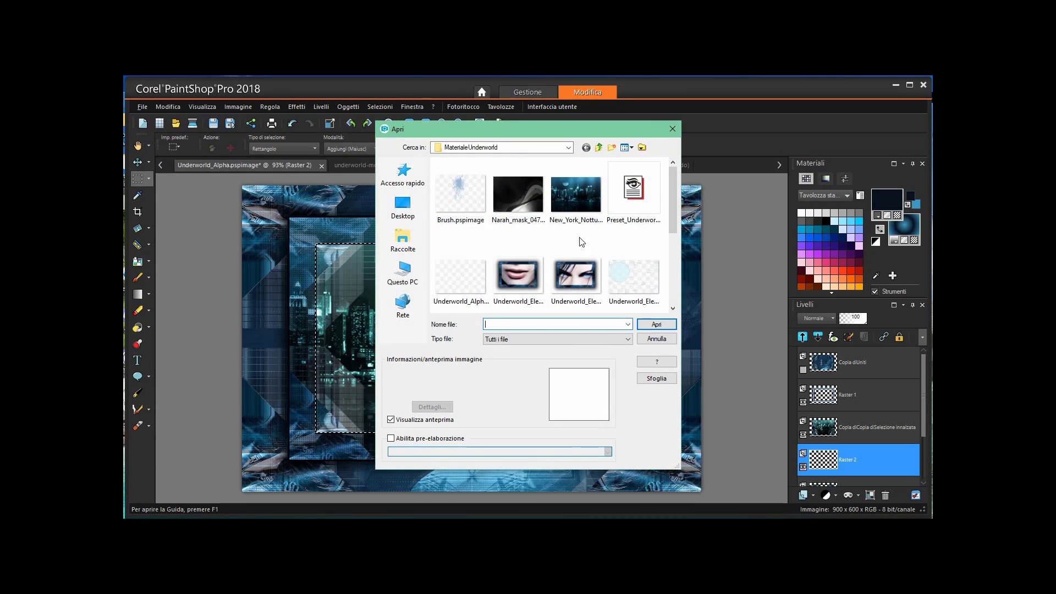
scroll(672, 309, down, 3)
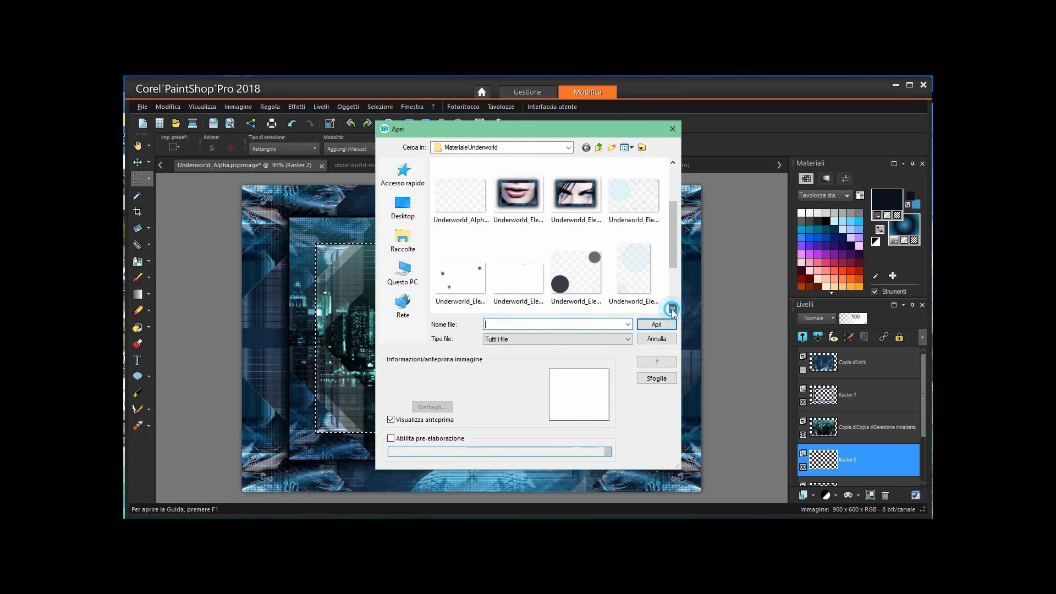
click(671, 309)
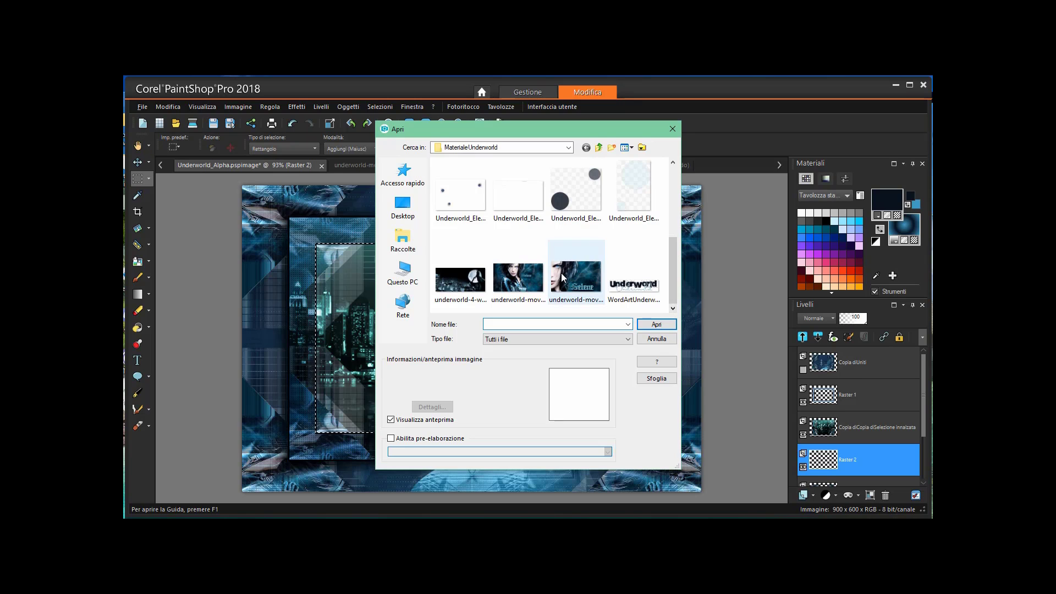
double_click(561, 275)
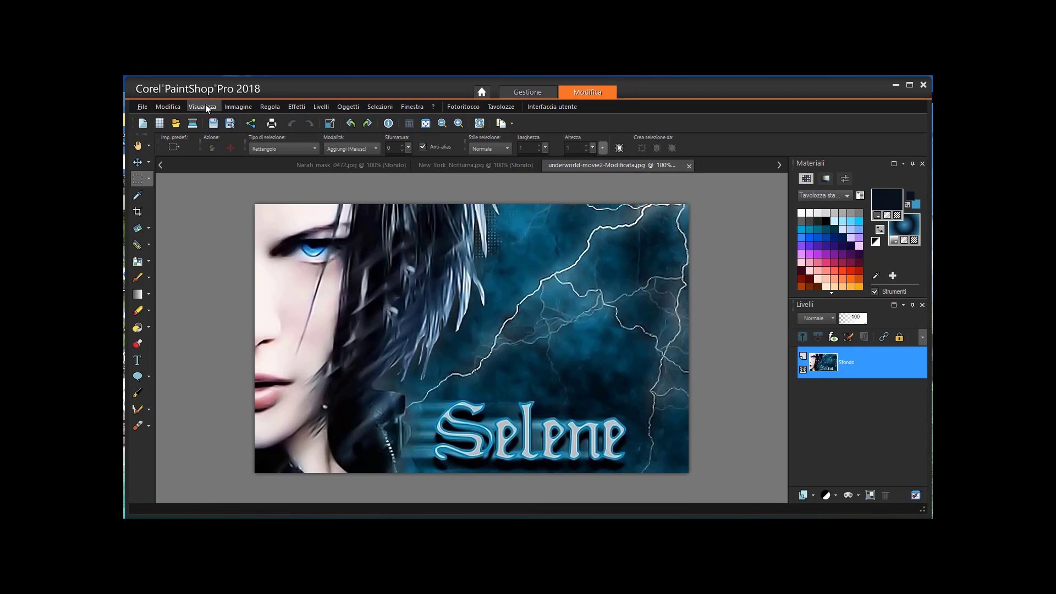
Copy the underworld-movie2-Modificata.jpg image and return to the Underworld_Alpha.pspimage document.
click(148, 108)
key(Escape)
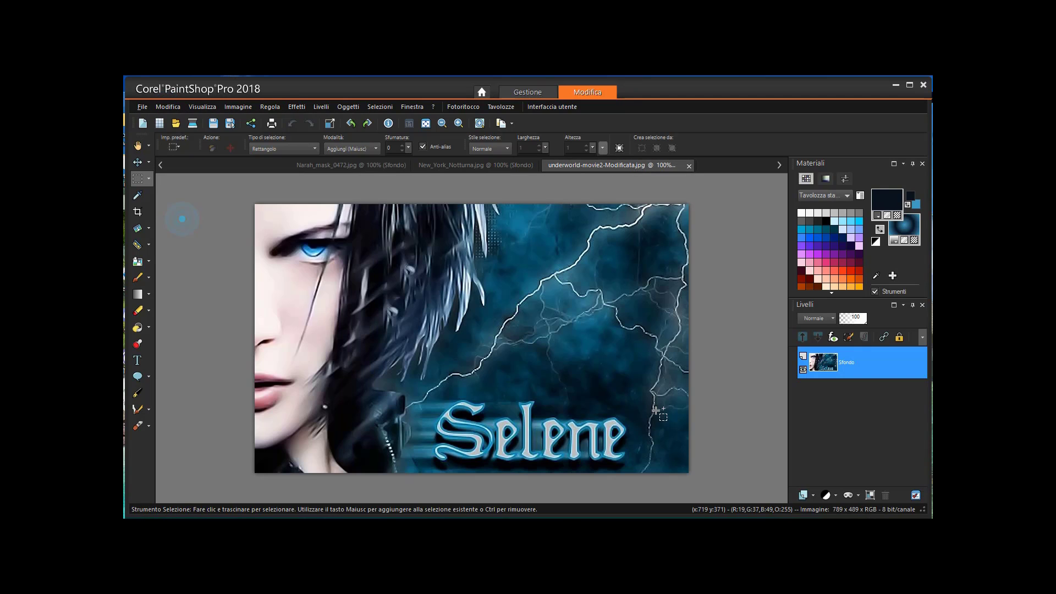
scroll(672, 491, down, 1)
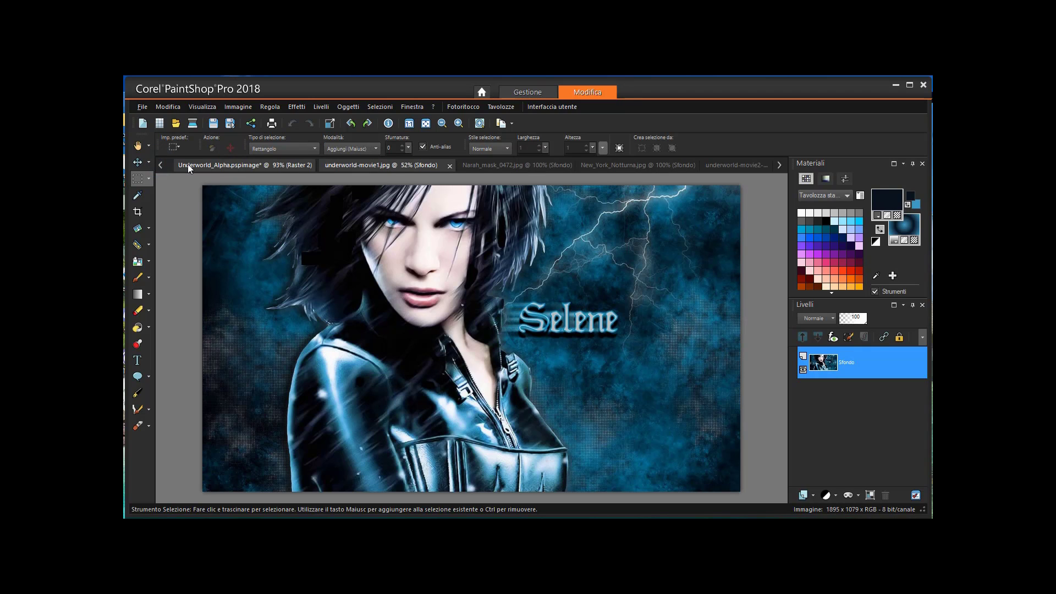
click(187, 164)
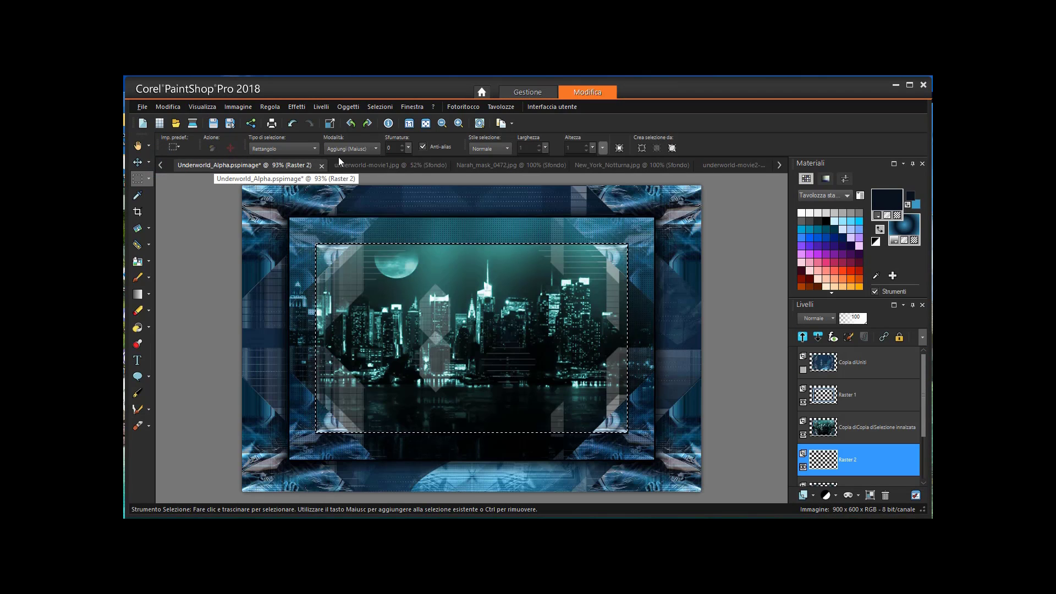
Paste the copied Selene image into the selection on the Raster 2 layer, and undo the paste.
click(170, 108)
click(232, 308)
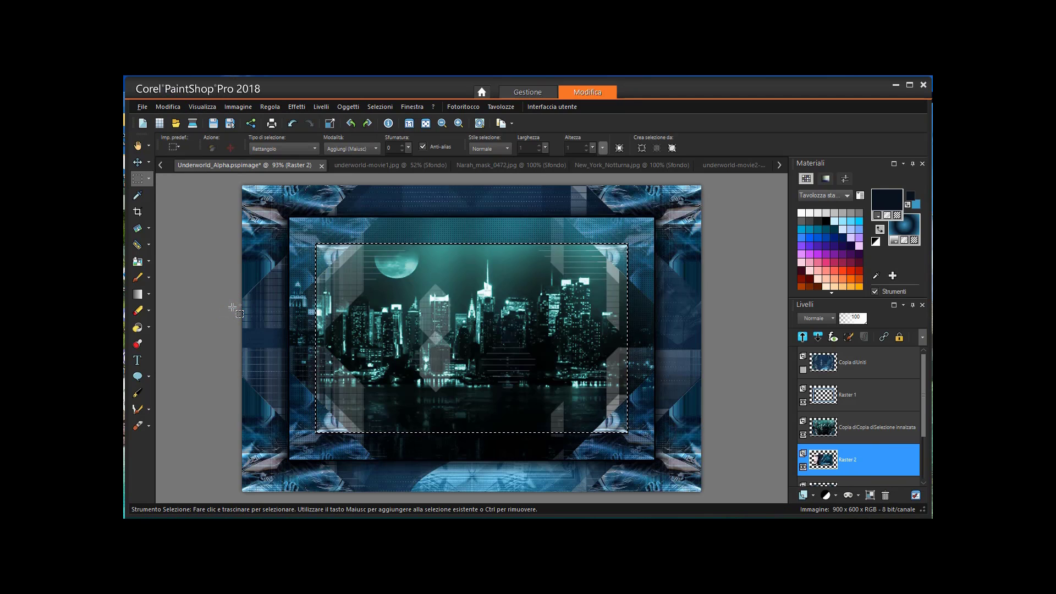
click(292, 124)
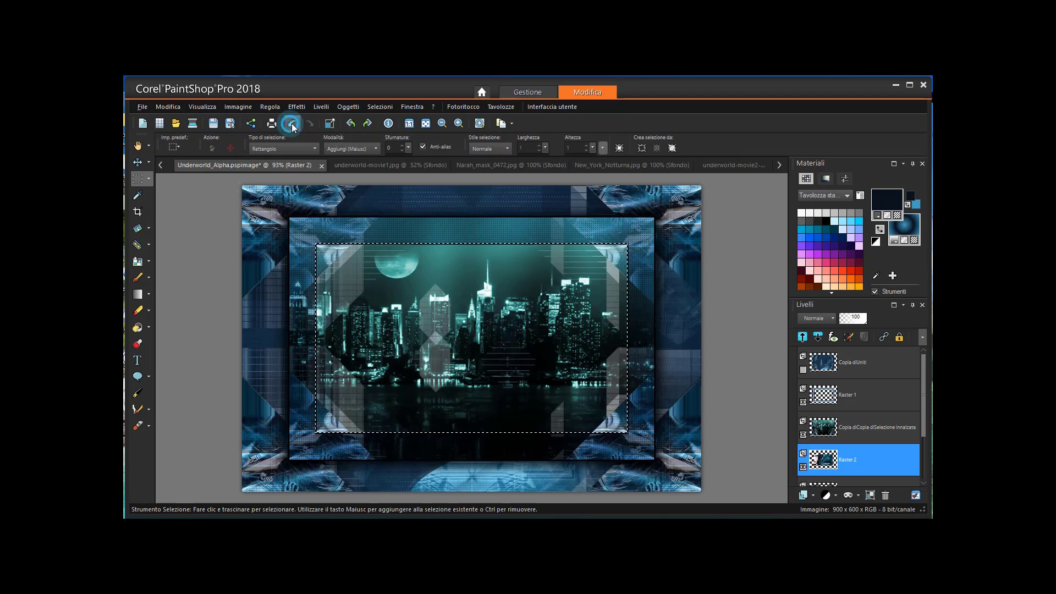
Convert the background of underworld-movie2-Modificata.jpg to a raster layer with default properties and copy the image.
click(738, 165)
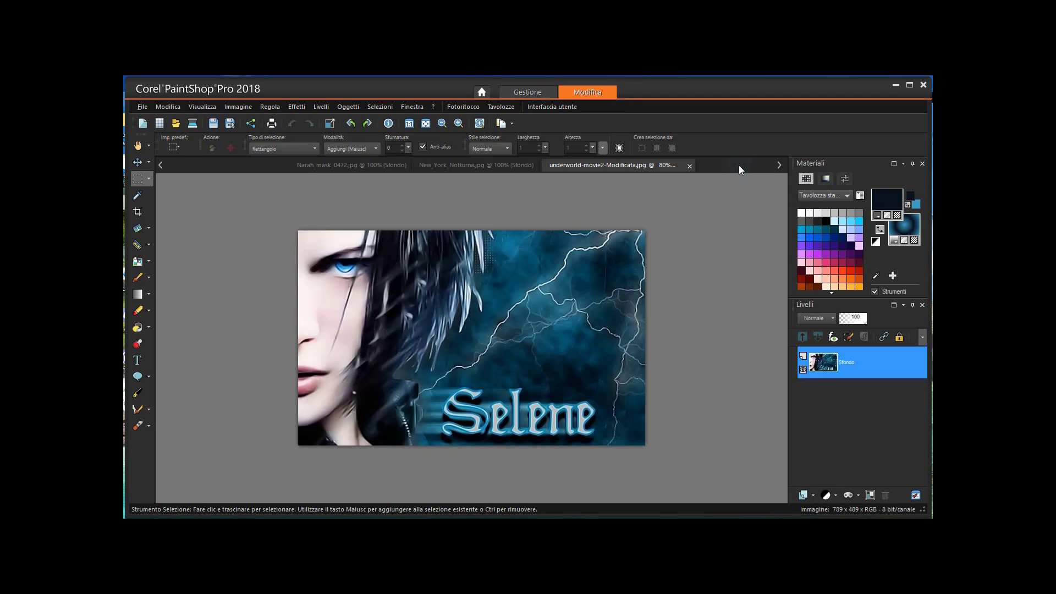
double_click(846, 365)
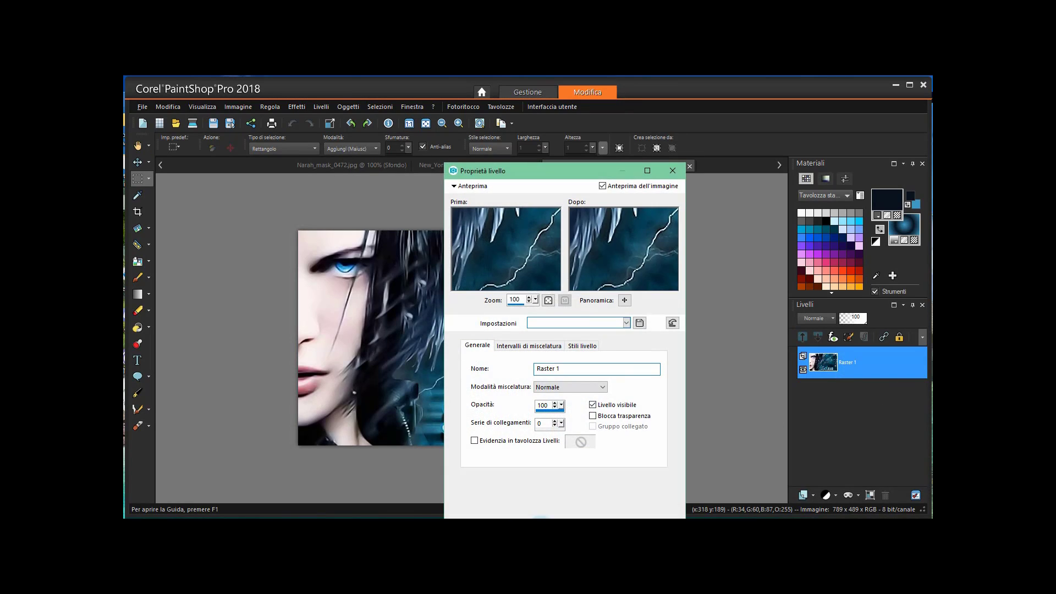
key(Return)
click(168, 107)
click(195, 219)
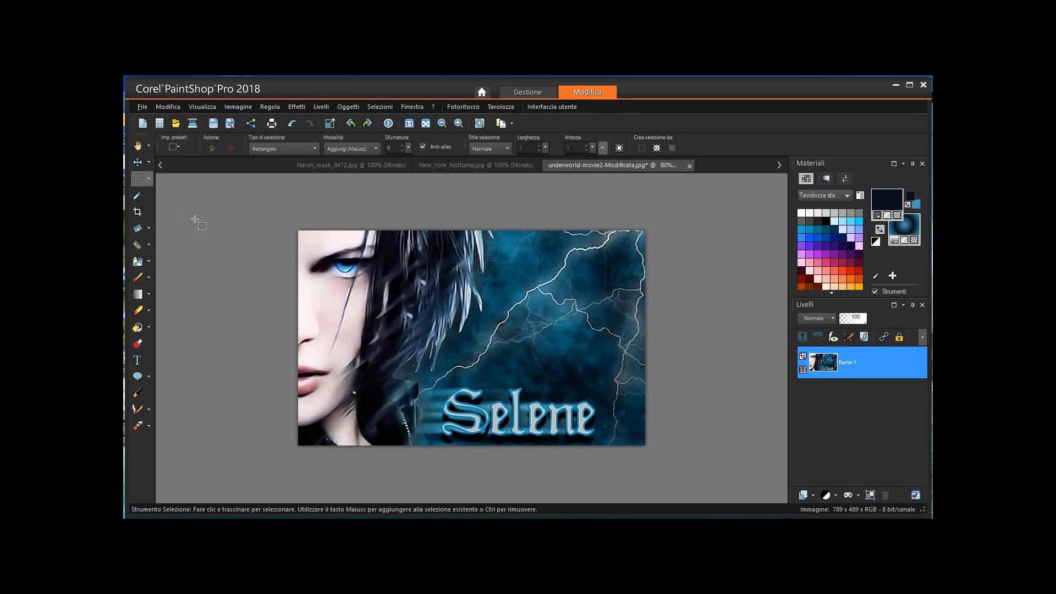
Return to the Underworld_Alpha.pspimage document and paste the copied Selene image into the selection on the Raster 2 layer.
click(162, 165)
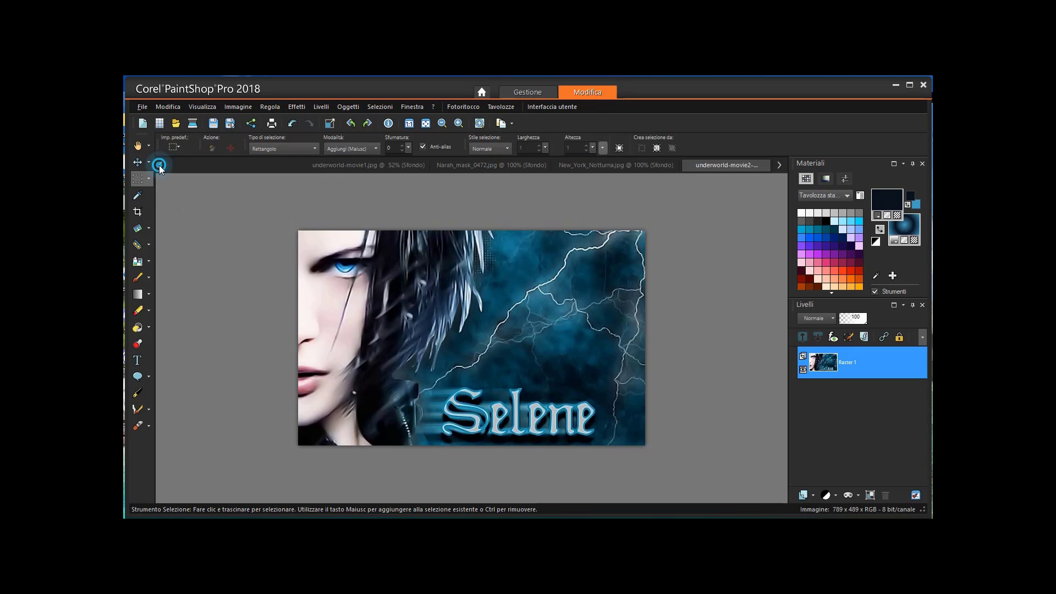
click(170, 165)
click(205, 165)
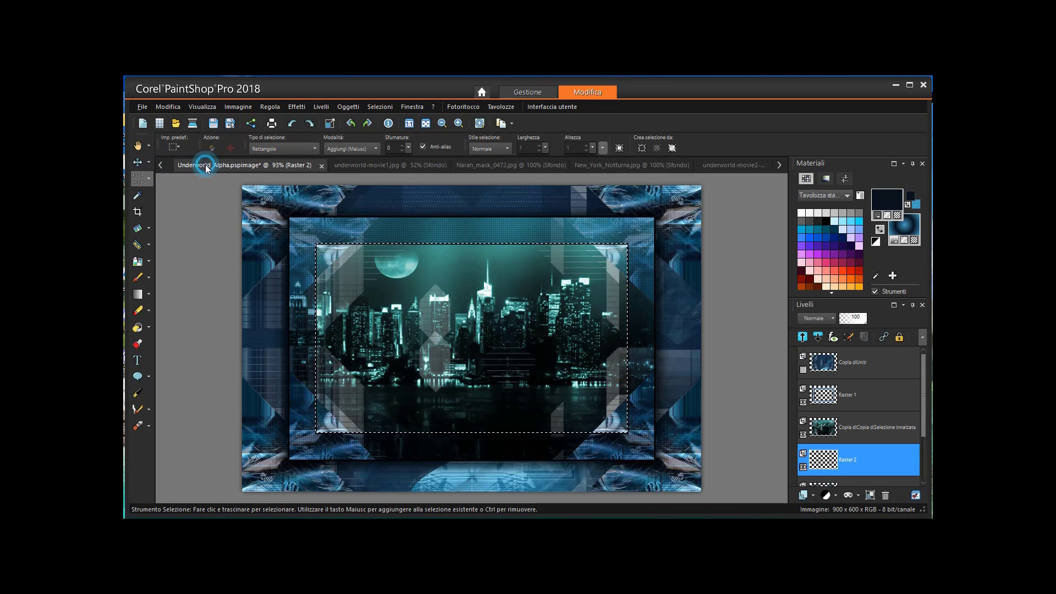
click(165, 106)
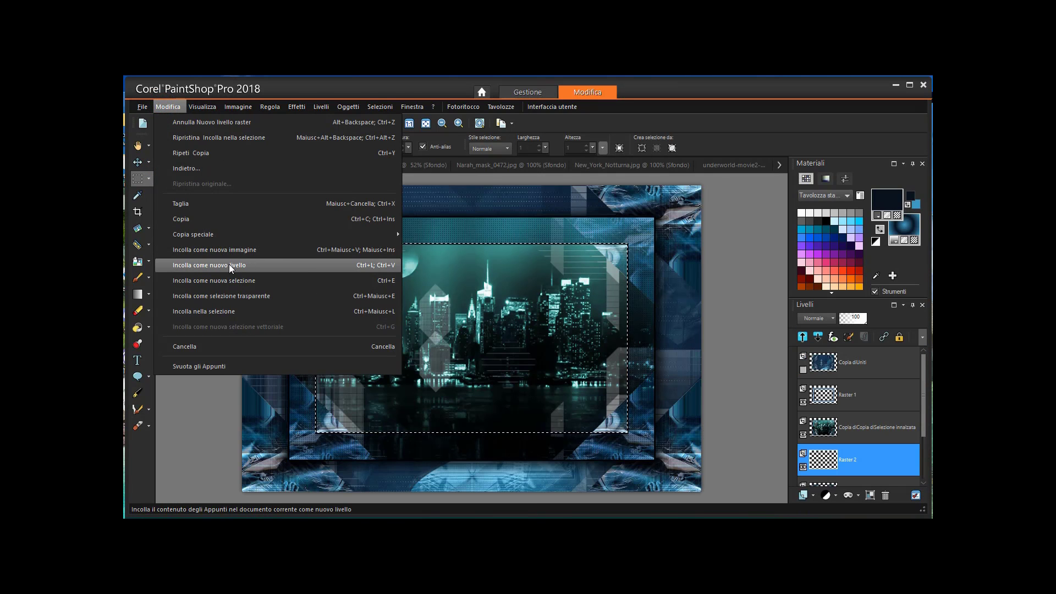
click(236, 311)
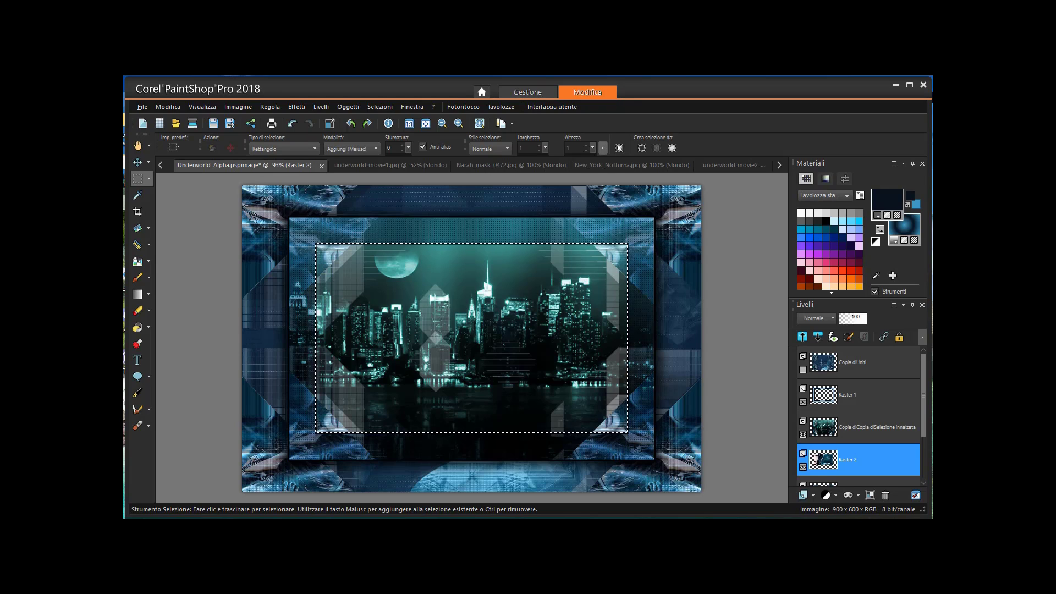
Move the Raster 2 layer above the Copia diCopia diSelezione innalzata layer and set its blend mode to Filtra.
mouse_move(849, 461)
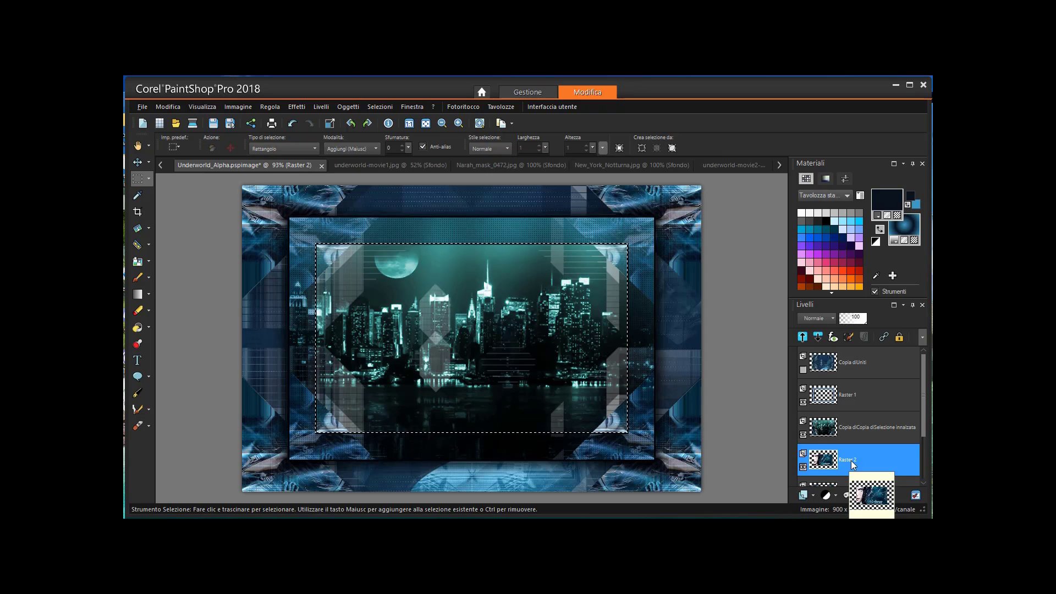
drag(850, 460, 853, 410)
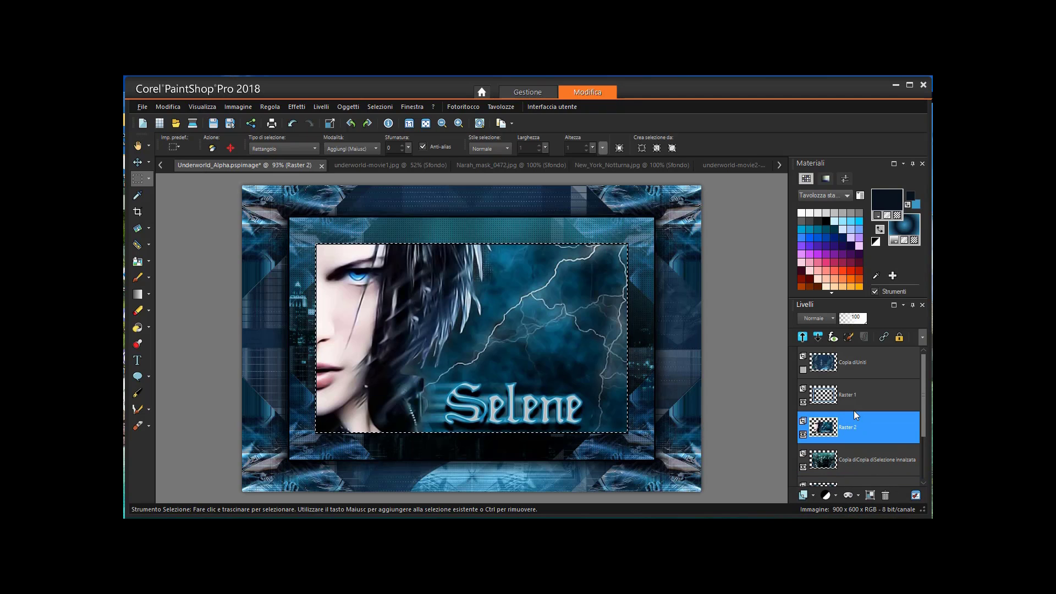
mouse_move(853, 410)
click(832, 319)
click(860, 467)
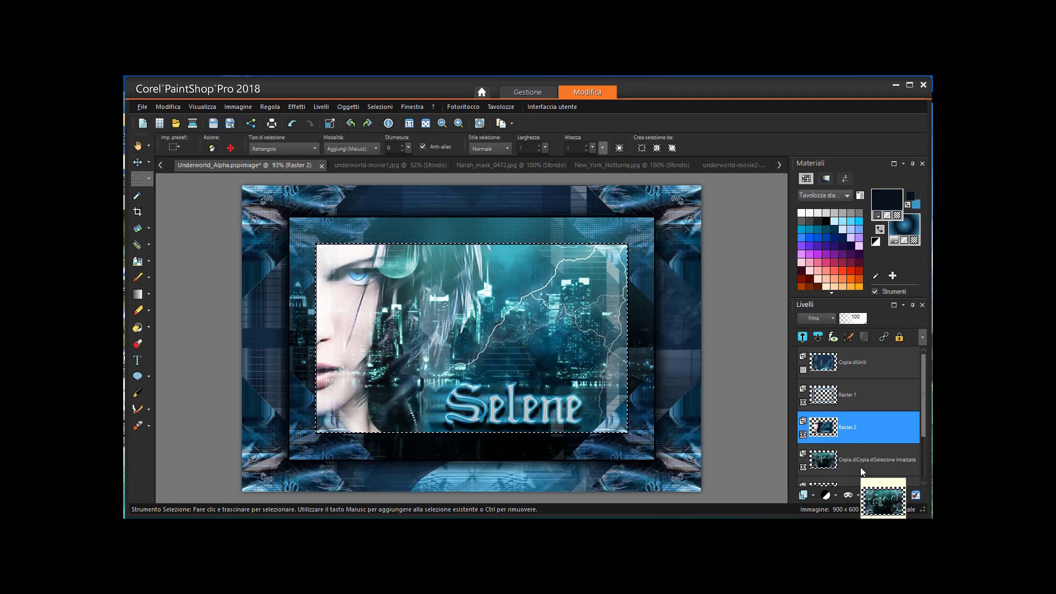
Merge the Raster 2 layer down into the Copia diCopia diSelezione innalzata layer and clear the selection.
right_click(859, 418)
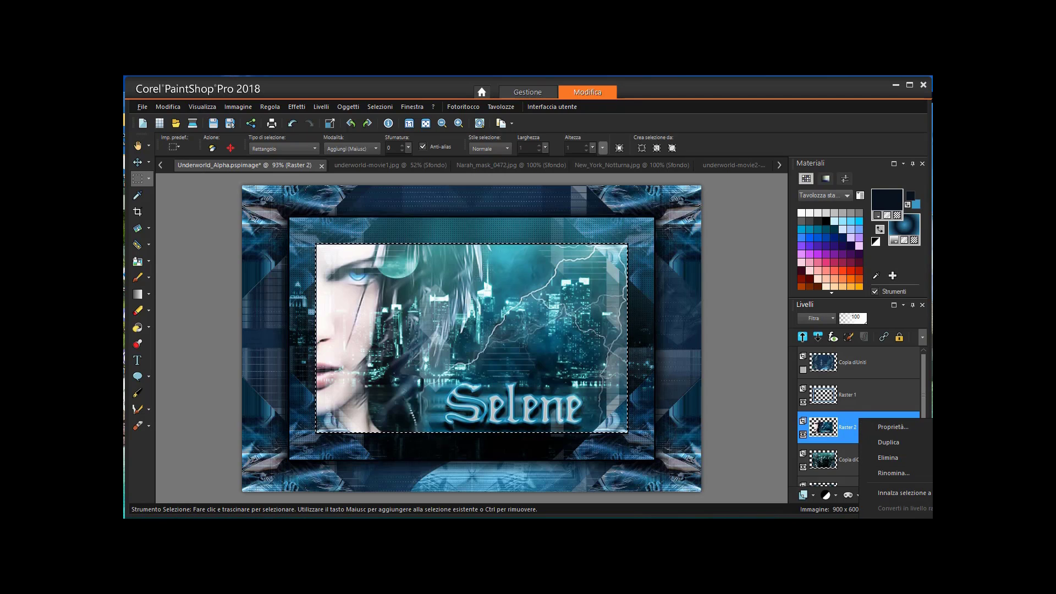
click(929, 492)
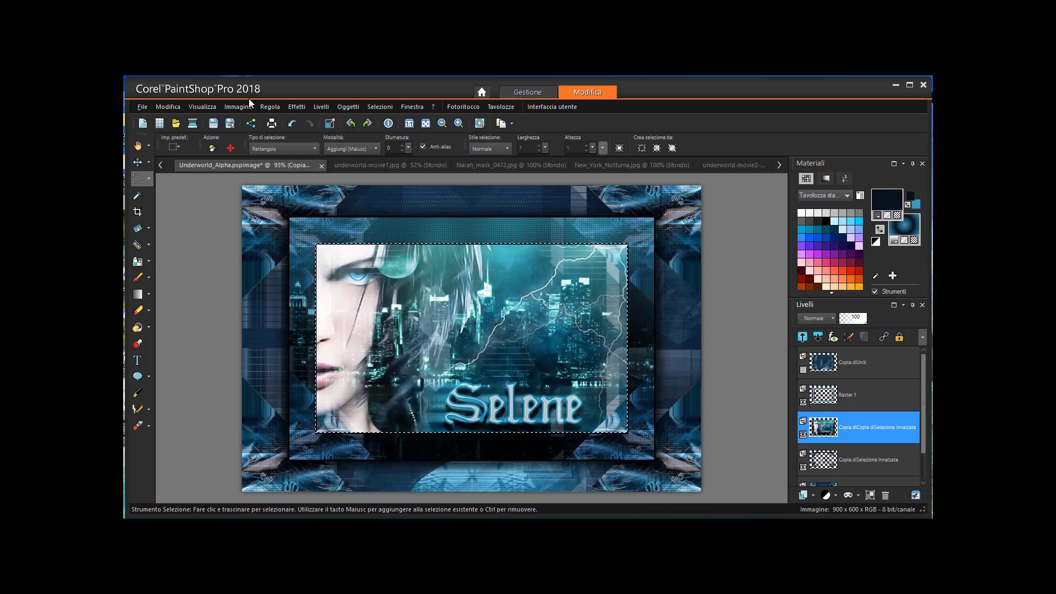
key(ctrl+d)
click(378, 106)
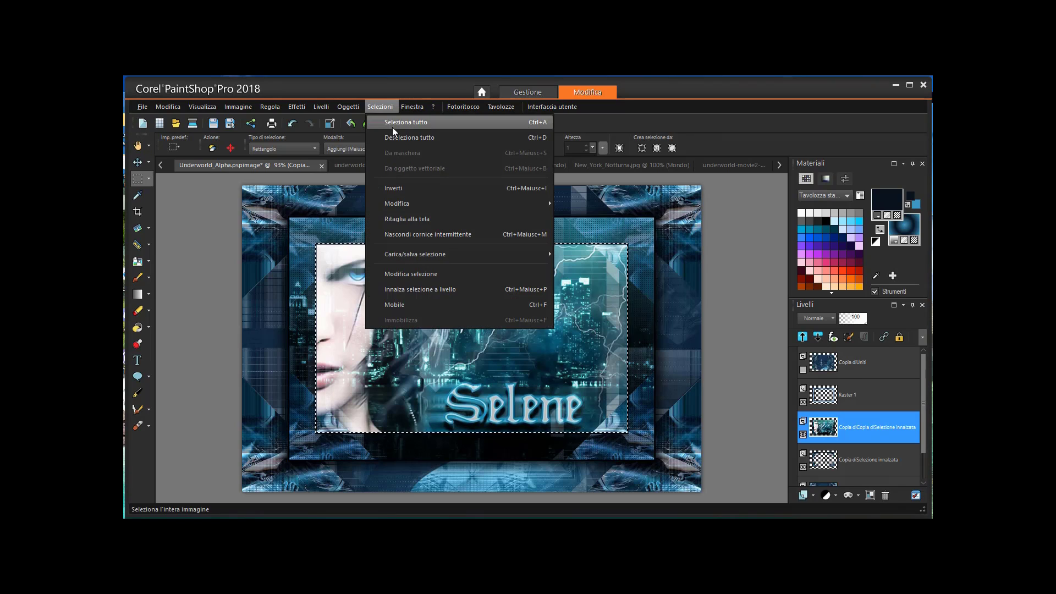
click(394, 138)
Resize the merged Selene layer to 50 percent, leaving the option to resize all layers off.
click(227, 106)
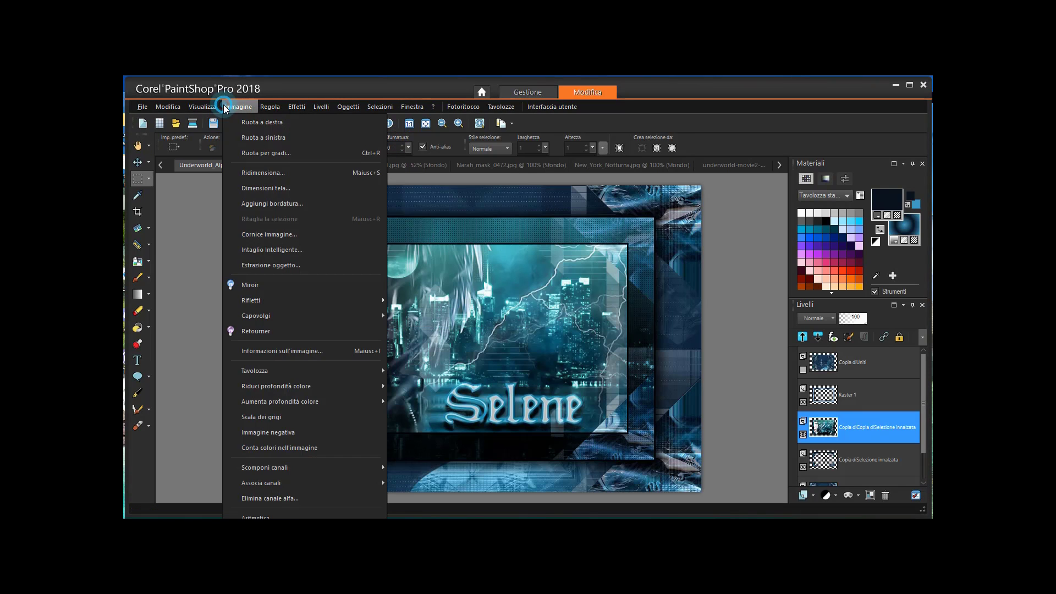
click(276, 173)
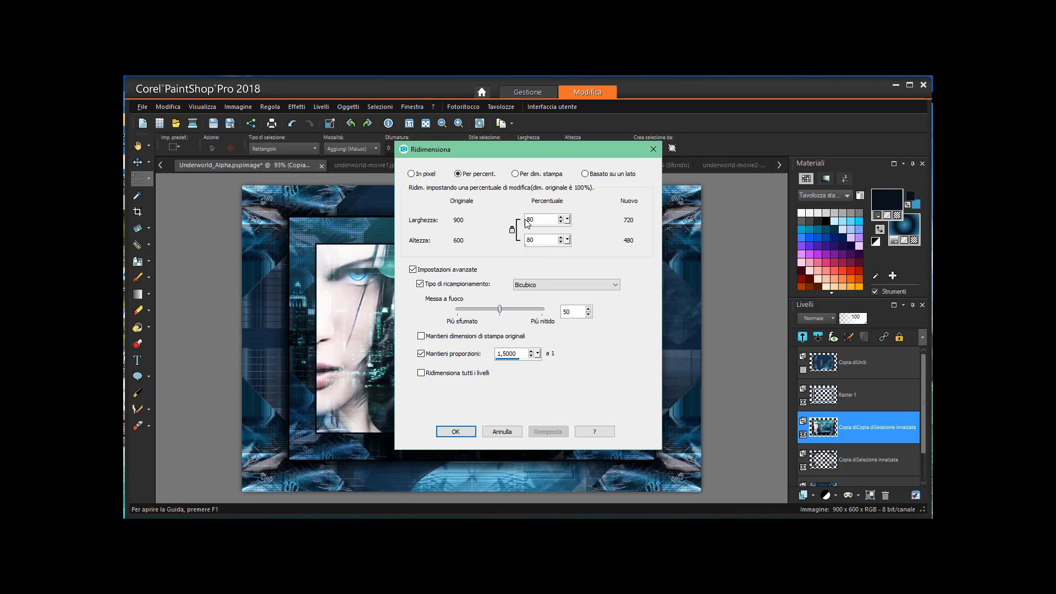
double_click(528, 220)
text(50)
click(456, 431)
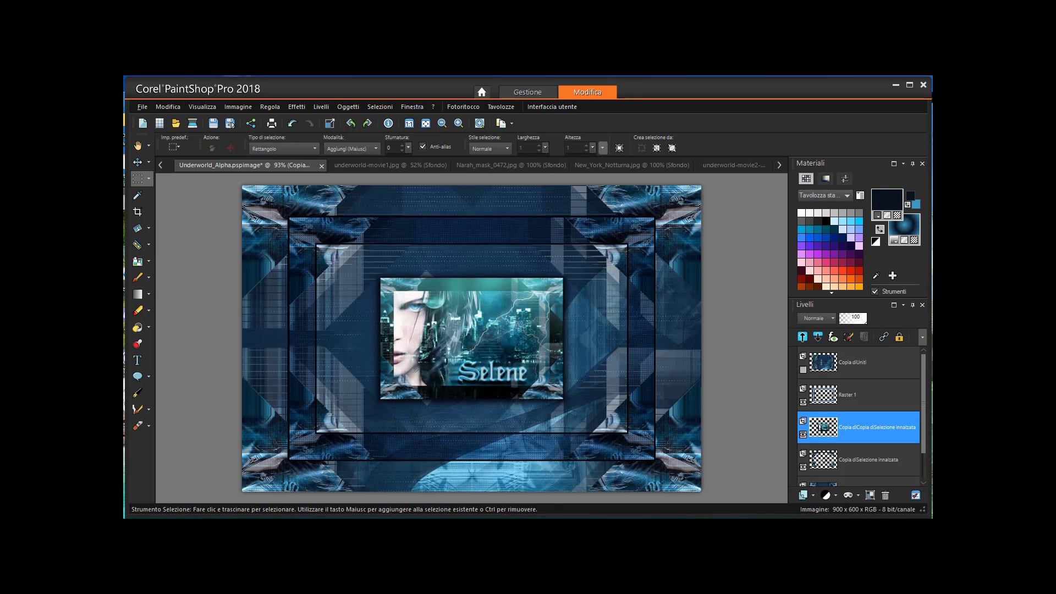
Move the reduced Selene layer to the top of the layer stack and make the Copia diUniti layer visible.
drag(848, 427, 842, 364)
click(803, 402)
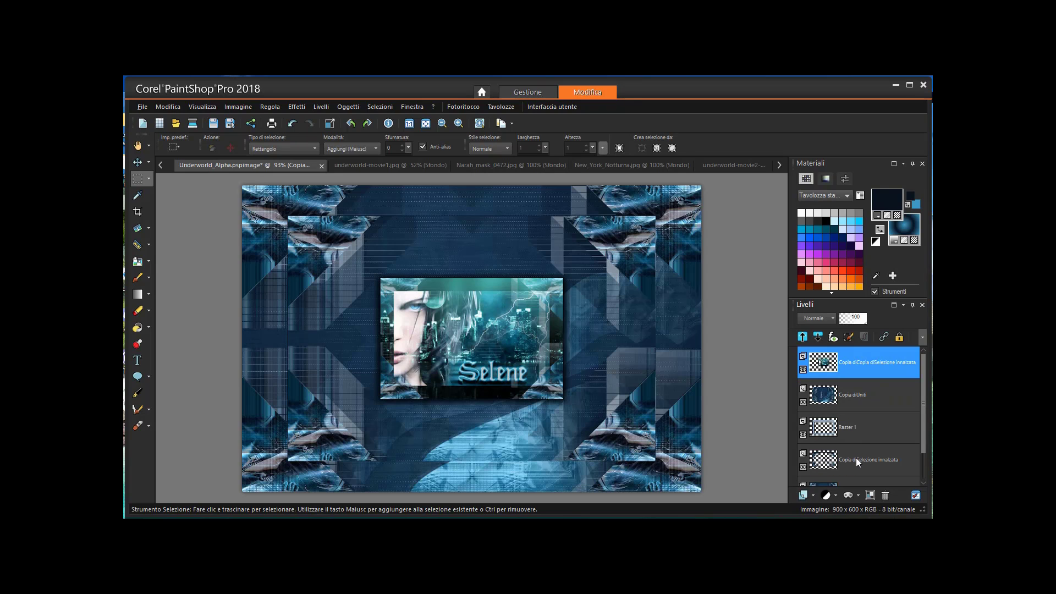
Reorder the Raster 1 layer so it sits directly above Copia diUniti and beneath the layer holding the central Selene picture.
drag(846, 432, 851, 389)
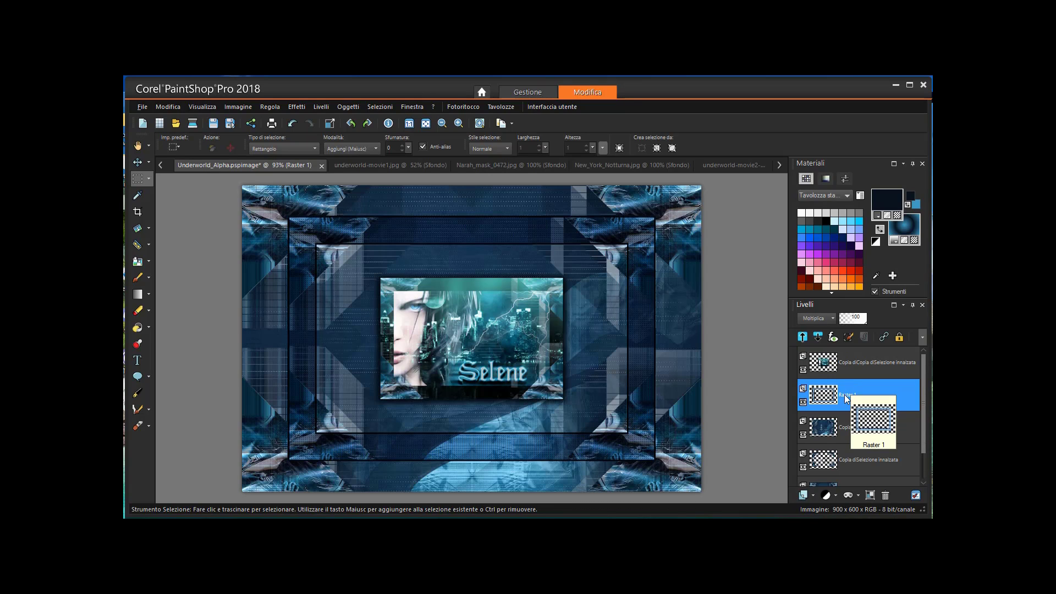
drag(846, 397, 845, 435)
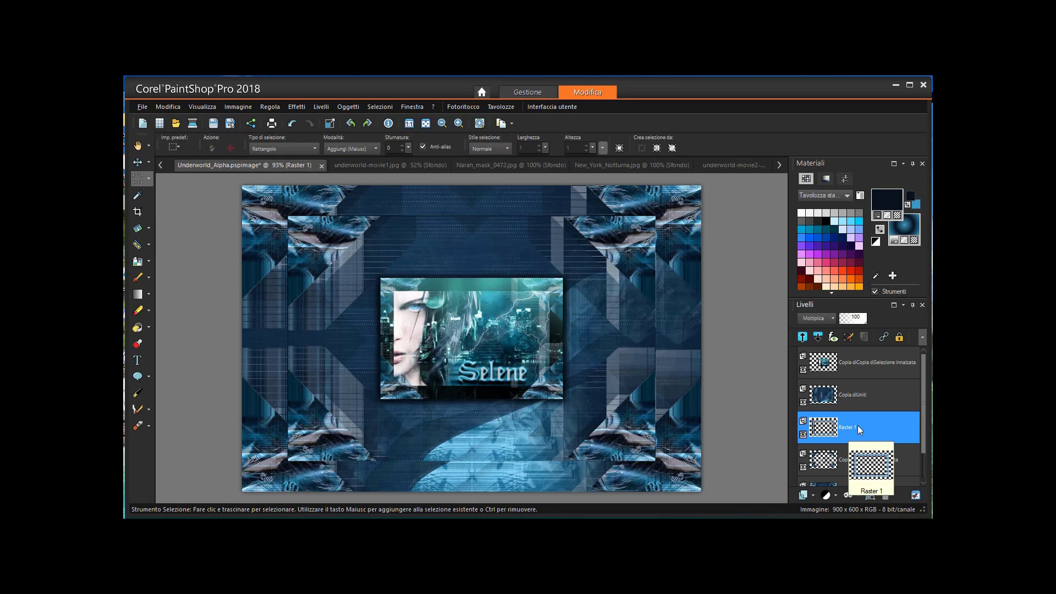
drag(857, 429, 853, 354)
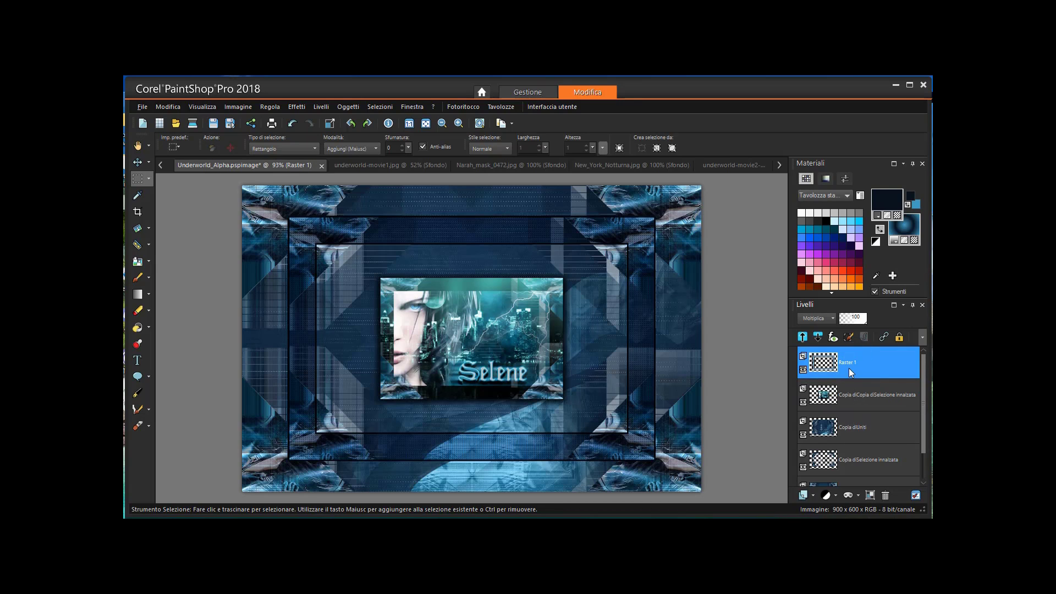
drag(854, 364, 855, 411)
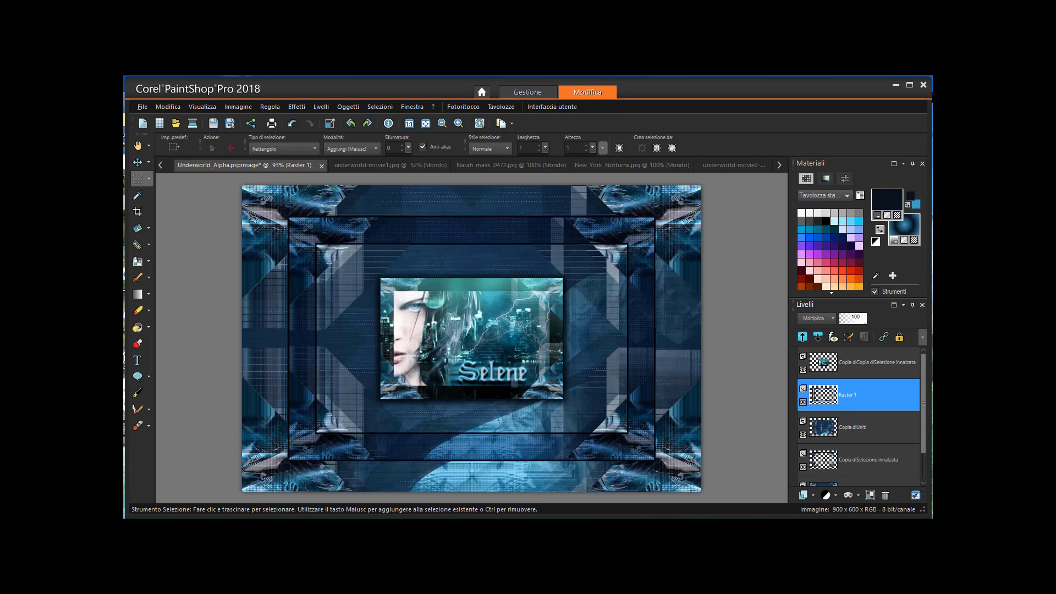
Apply the Eye Candy 5 Impact Perspective Shadow effect to the central Selene picture layer, keeping the loaded settings.
click(828, 369)
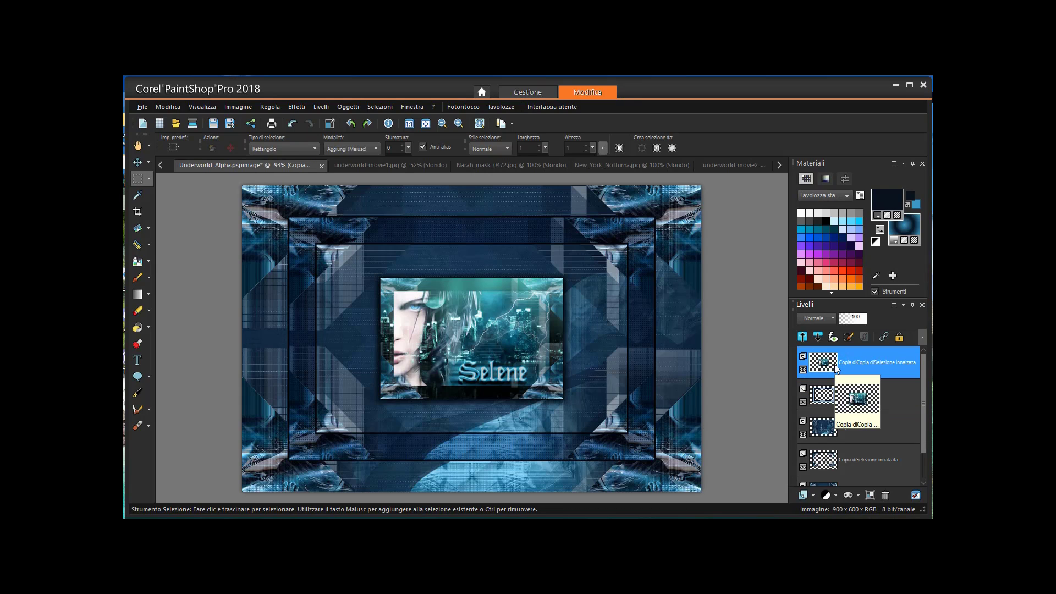
click(299, 106)
mouse_move(332, 330)
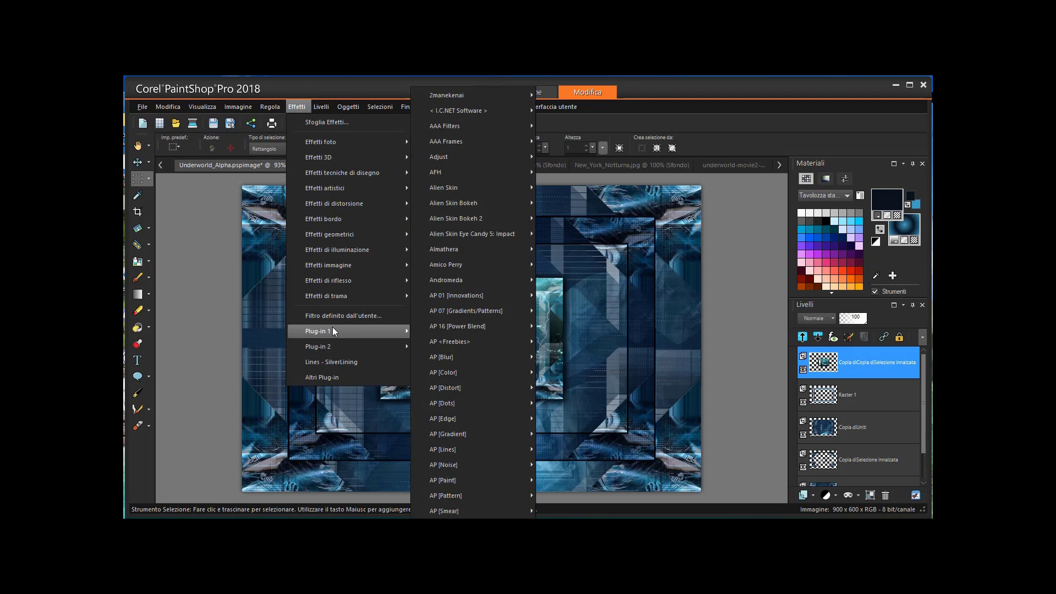
mouse_move(513, 232)
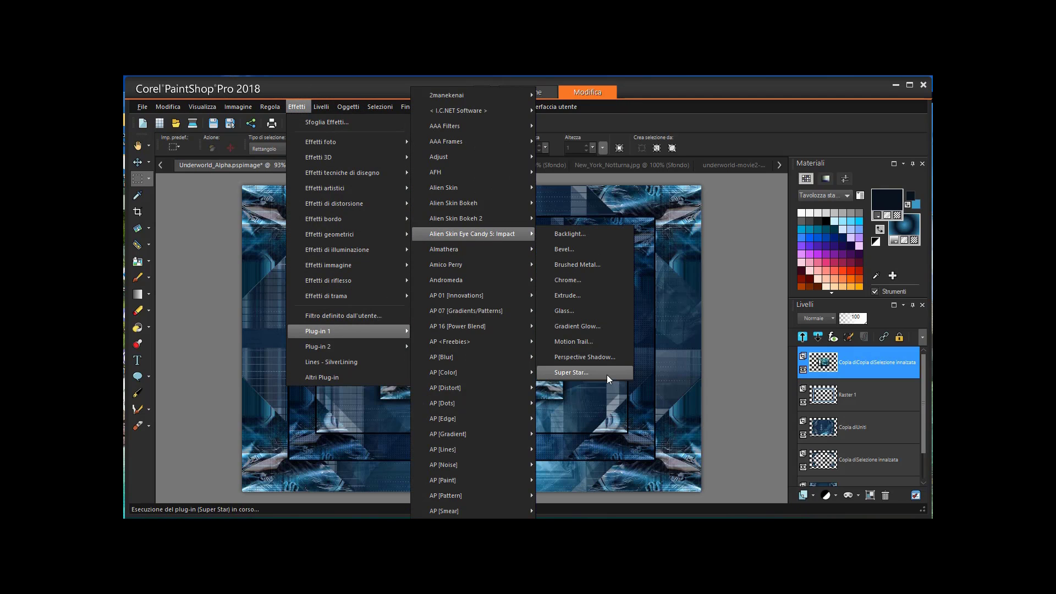
click(606, 361)
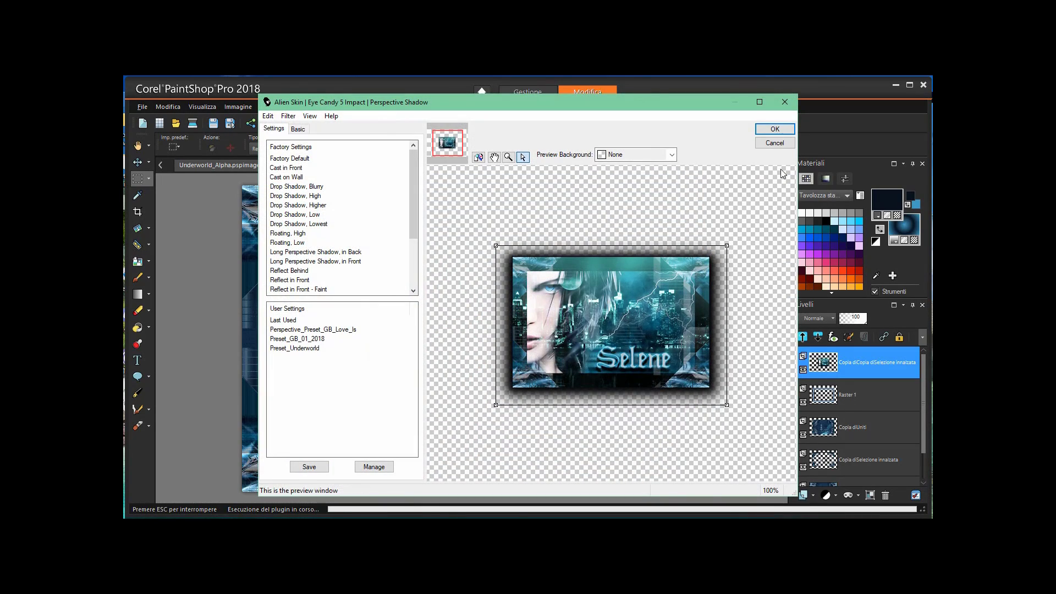
click(771, 130)
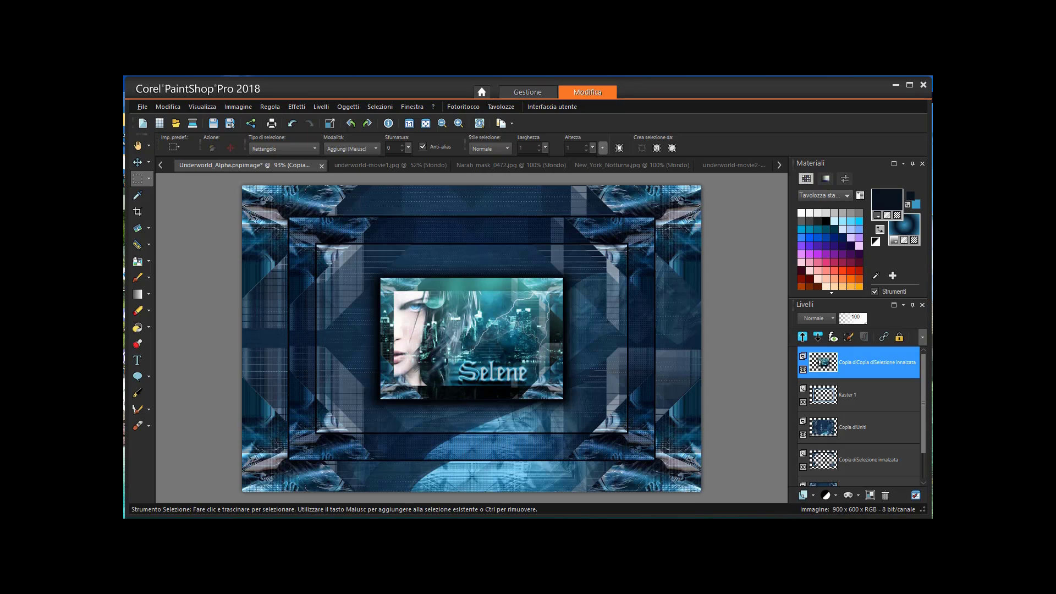
Open Underworld_Element.png from the MaterialeUnderworld folder and copy its image.
click(145, 104)
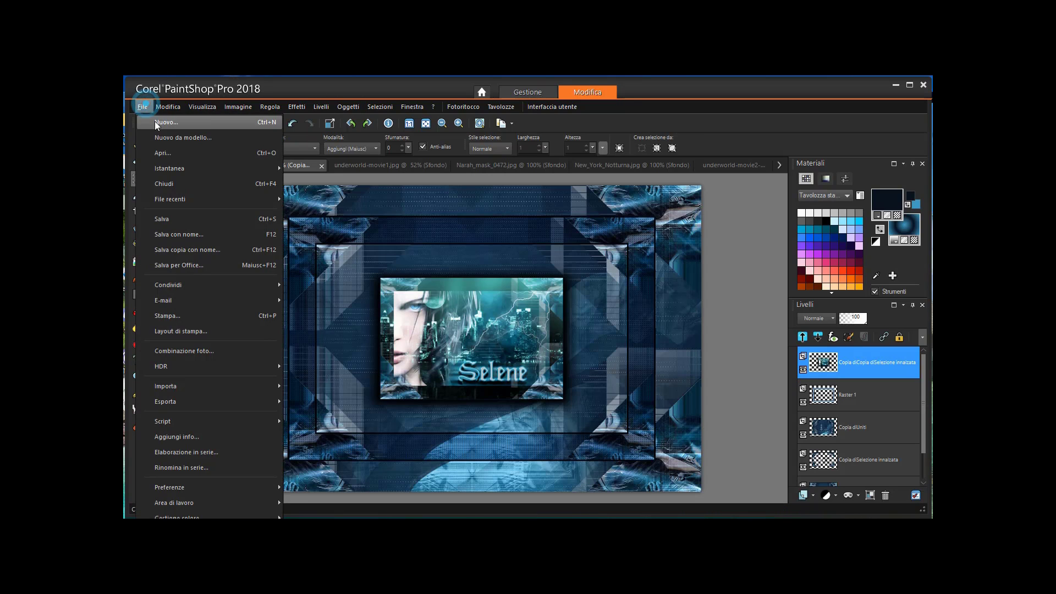
click(157, 150)
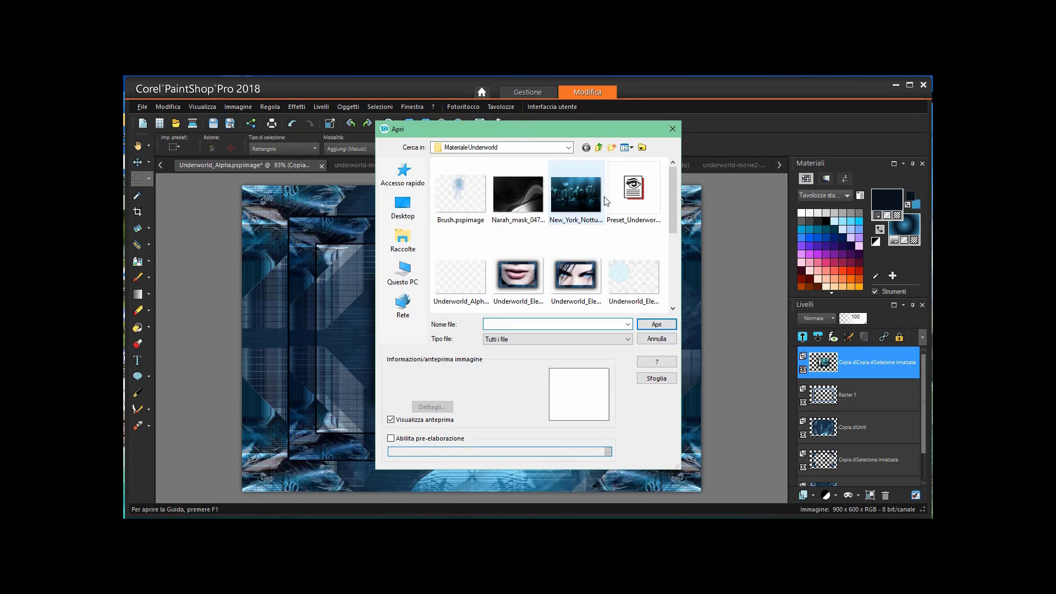
click(527, 285)
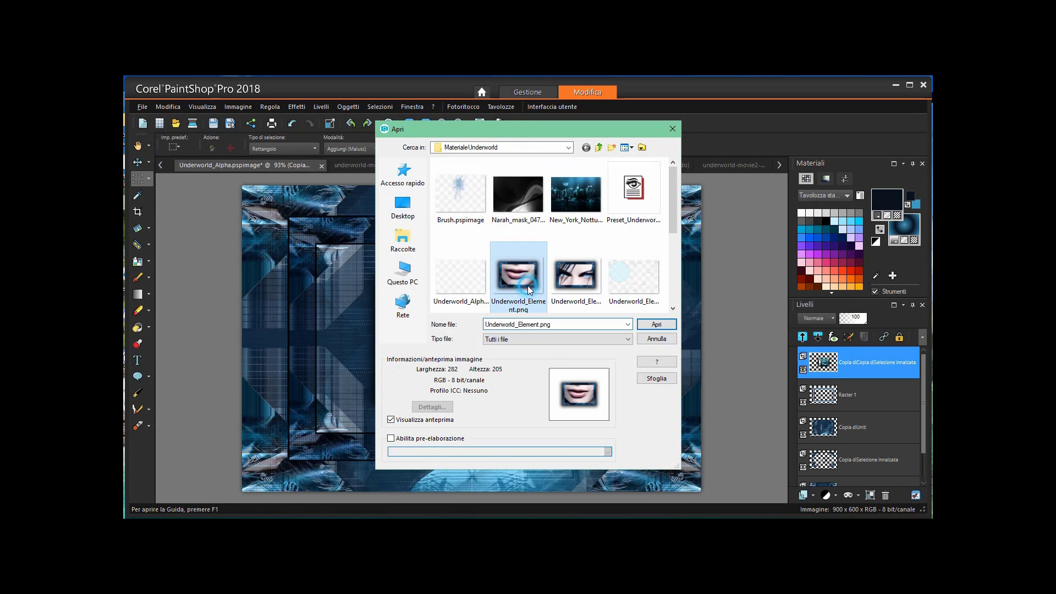
click(657, 325)
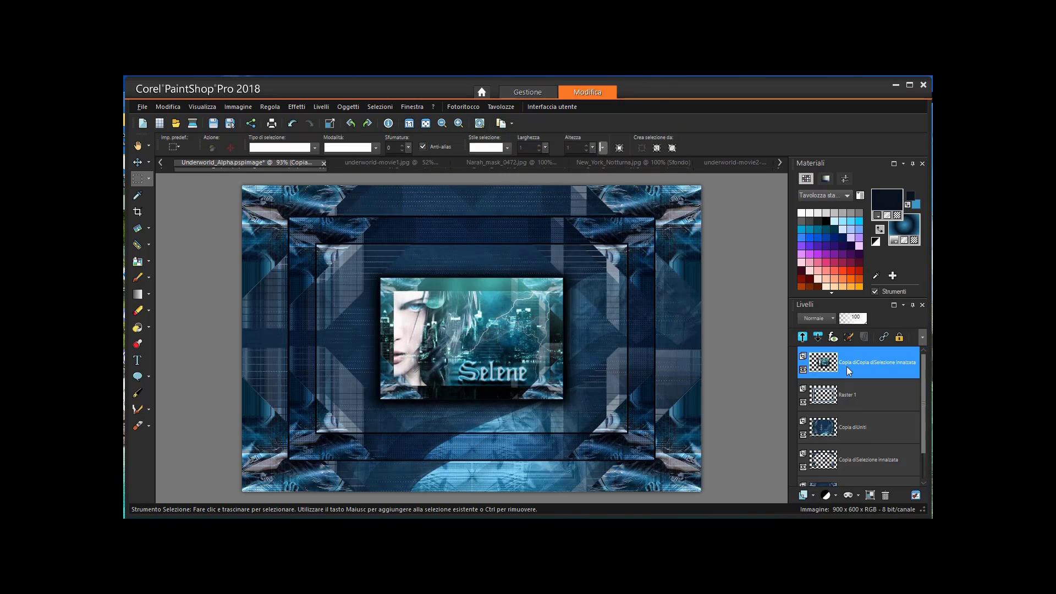
click(168, 106)
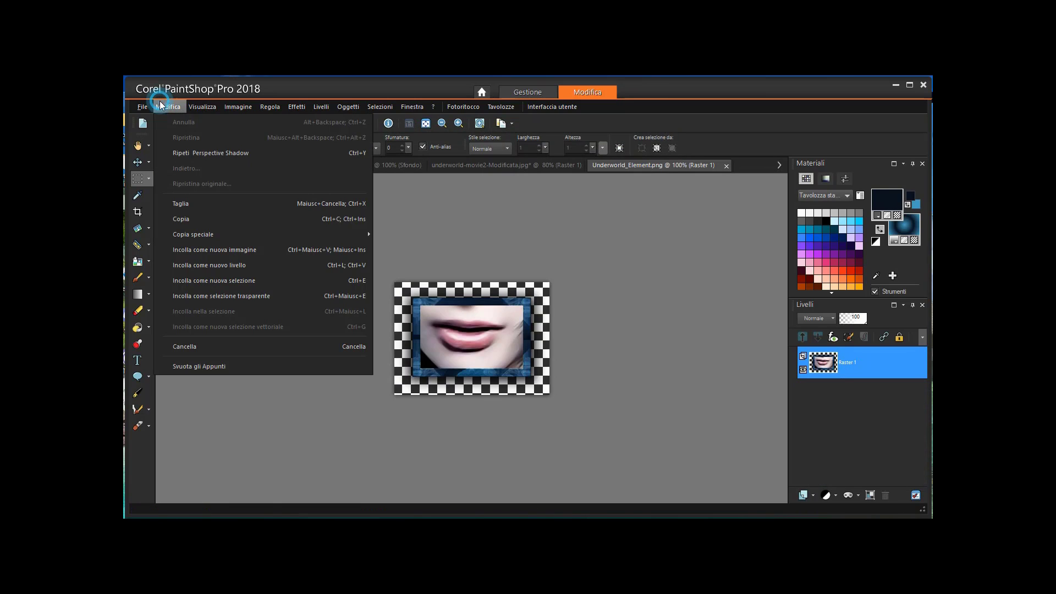
click(181, 214)
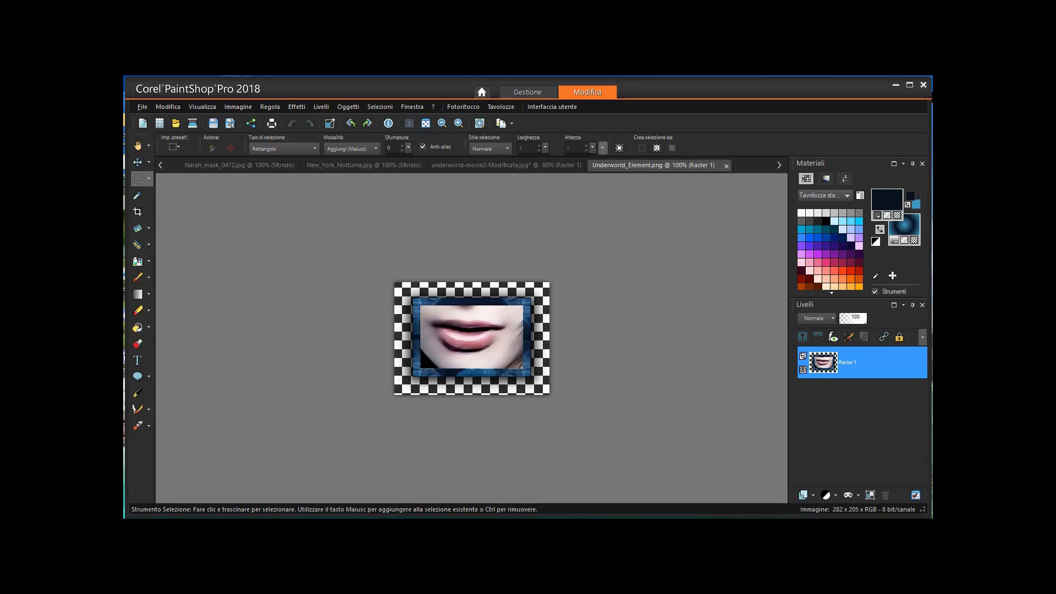
Paste the copied lips image as a new layer in Underworld_Alpha.pspimage.
click(161, 166)
click(169, 164)
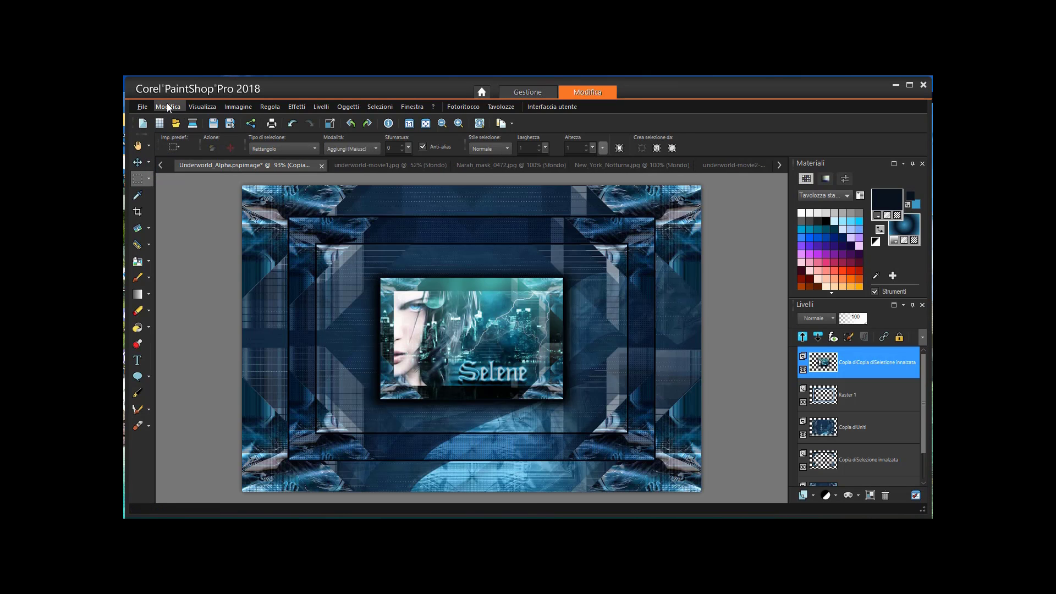
click(167, 107)
click(225, 261)
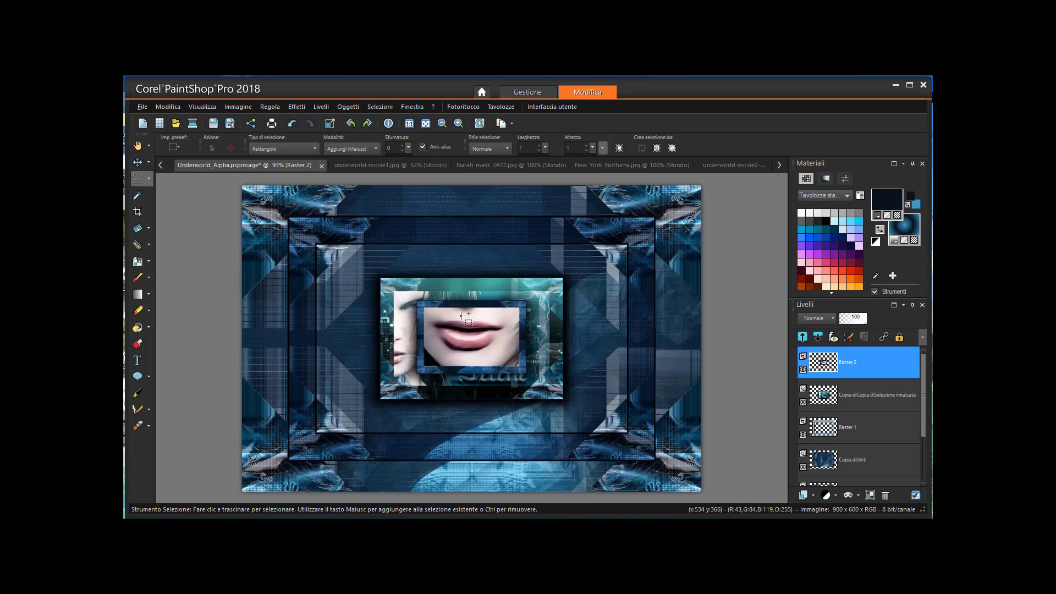
Start an Offset effect on the lips layer and set the horizontal offset to 212.
click(295, 107)
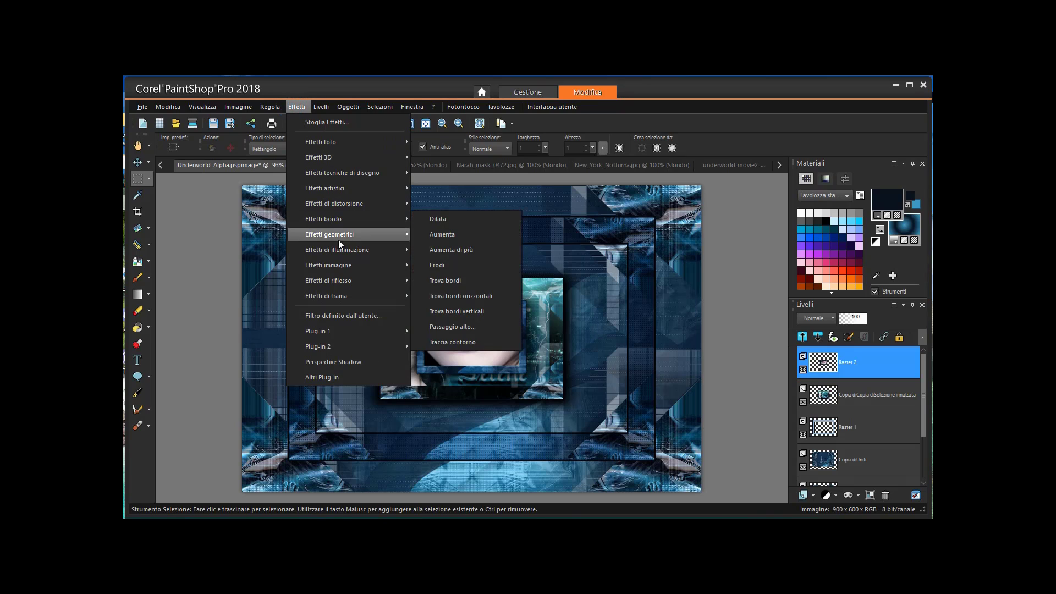
click(475, 268)
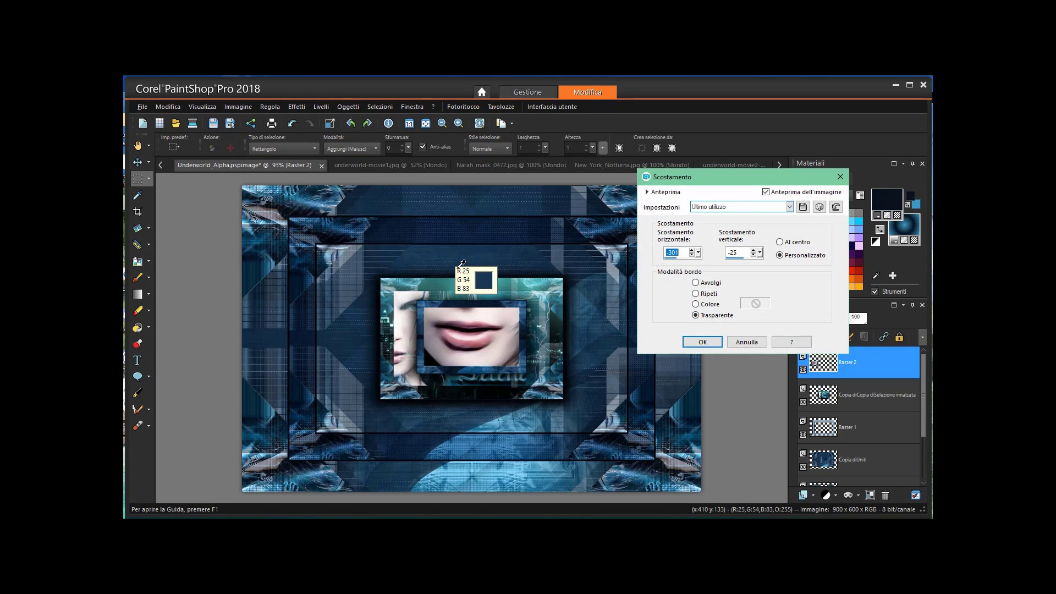
click(695, 256)
drag(695, 256, 715, 261)
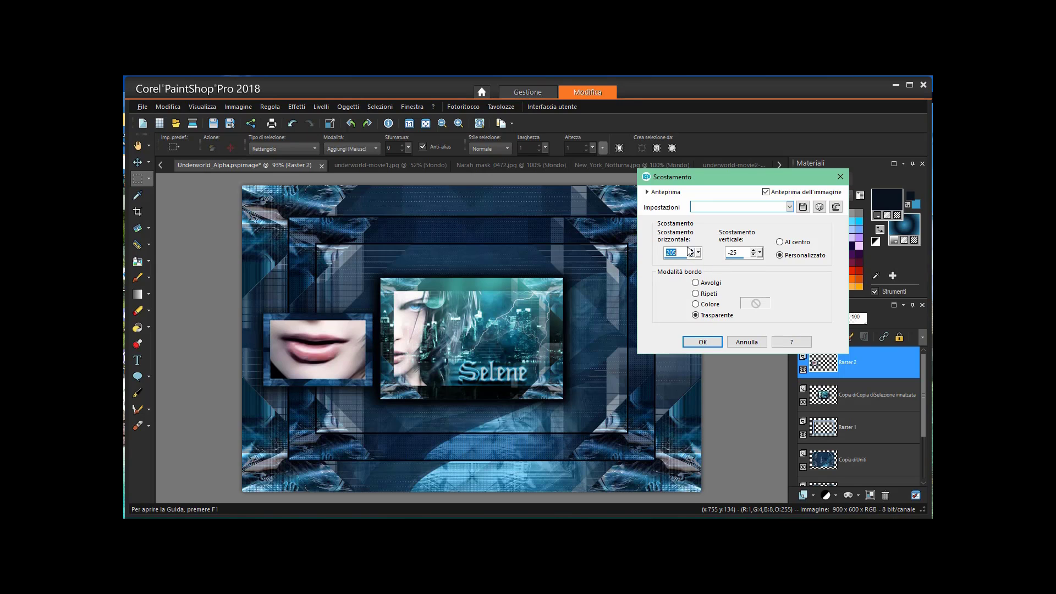
click(692, 250)
click(692, 250)
click(692, 250)
click(692, 250)
click(692, 250)
click(692, 250)
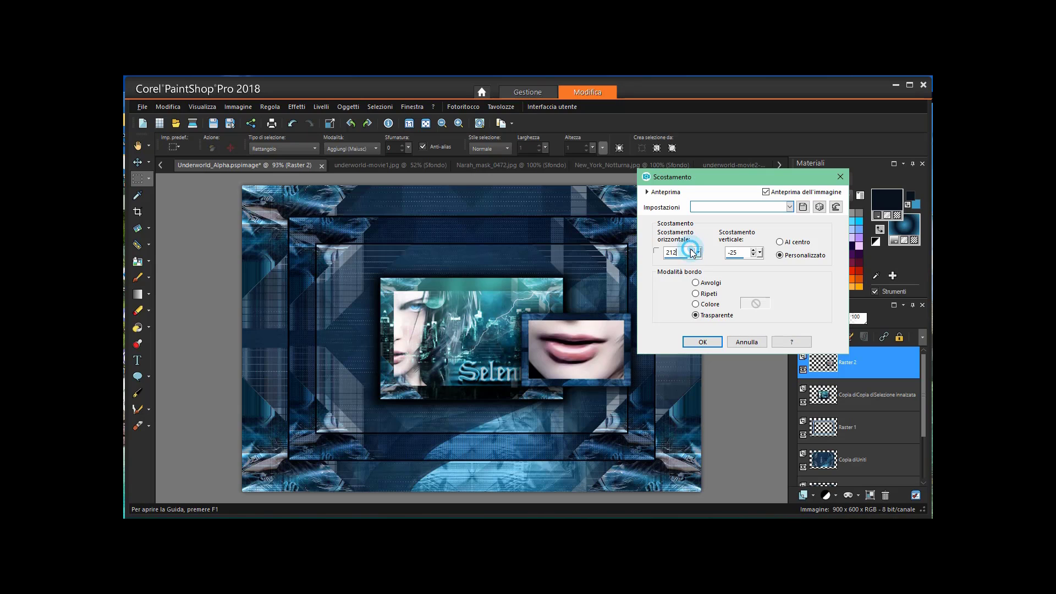
click(692, 250)
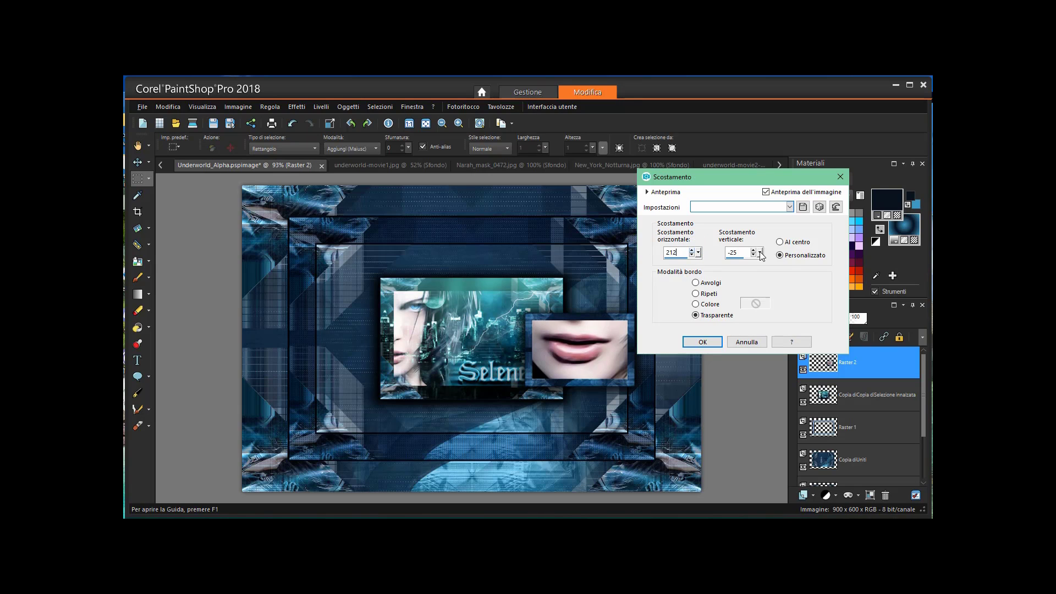
Set the lips layer's vertical offset to 100 and apply the Offset effect.
drag(760, 252, 767, 256)
click(753, 250)
click(753, 250)
click(754, 250)
click(753, 250)
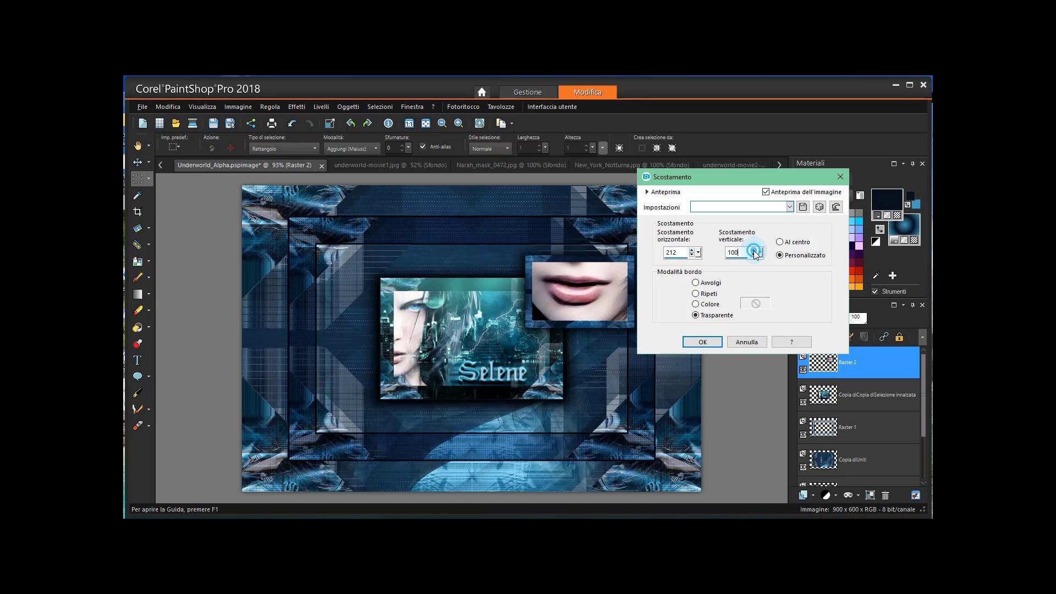
click(754, 251)
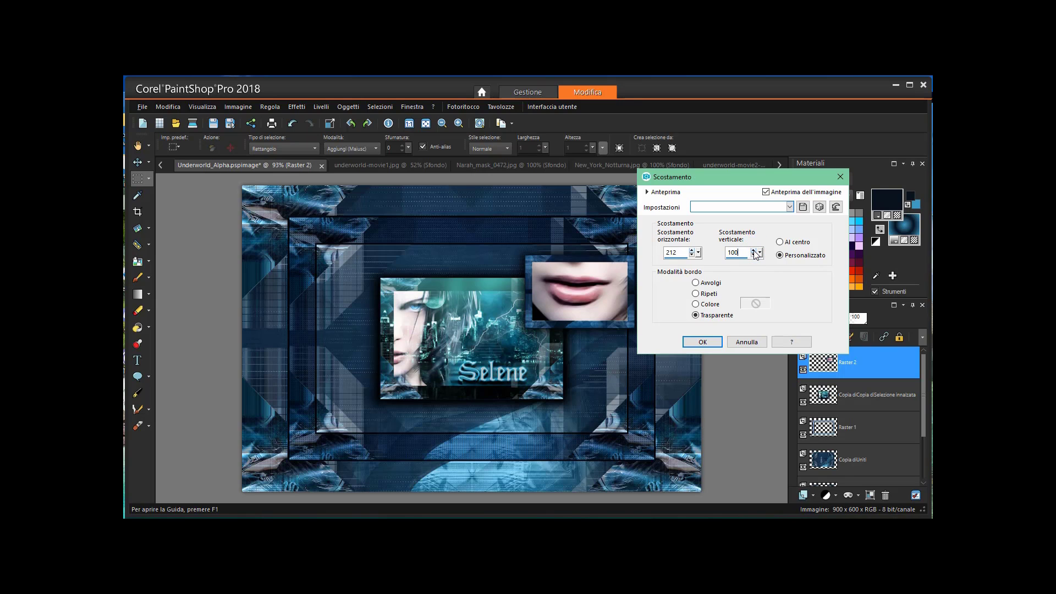
click(702, 342)
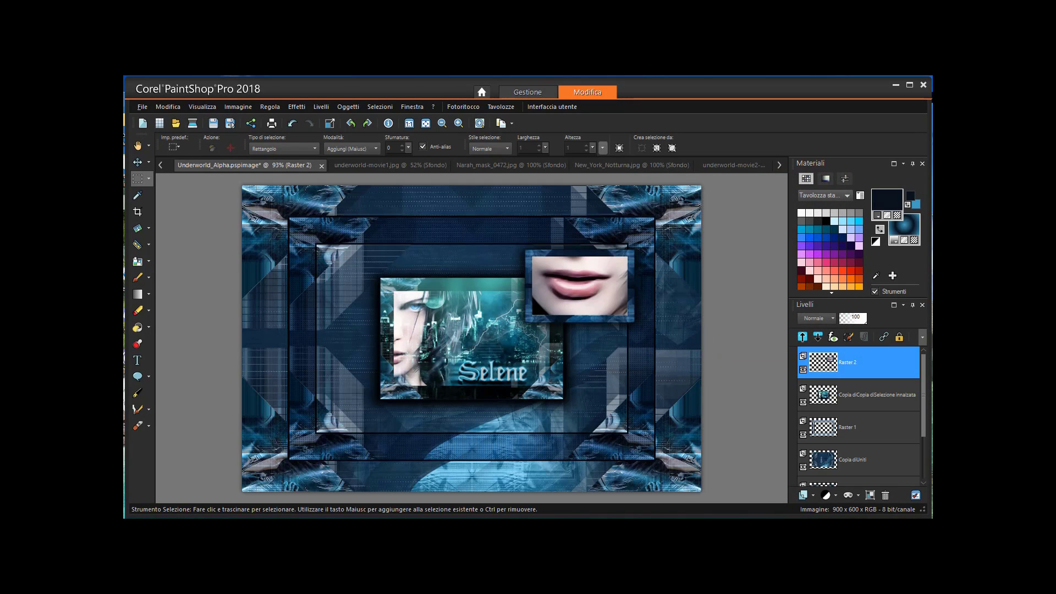
Open Underworld_Element_1.png and copy its image.
click(142, 107)
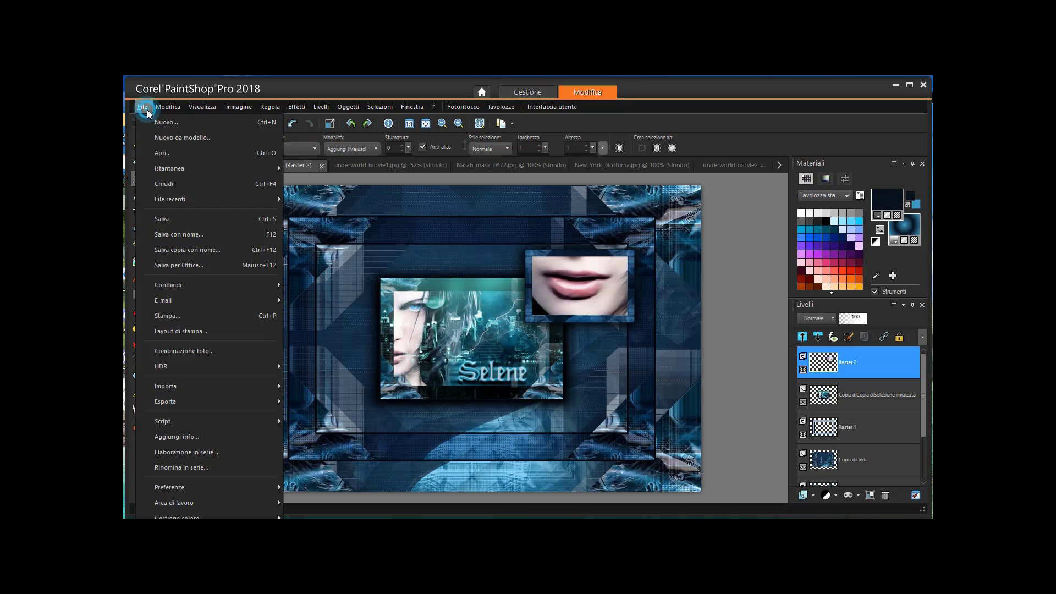
click(163, 151)
click(565, 279)
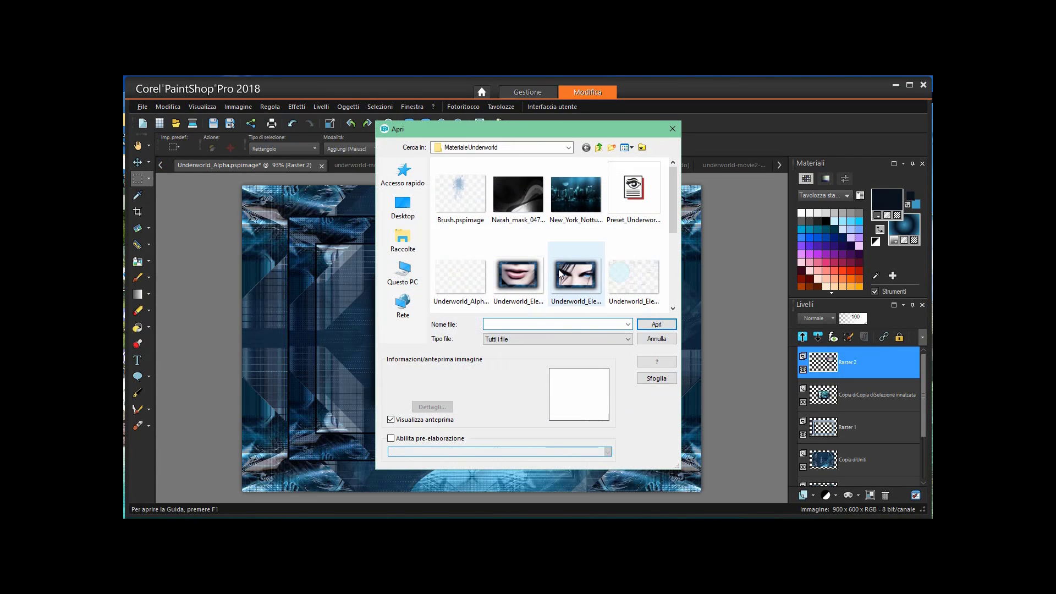
click(651, 325)
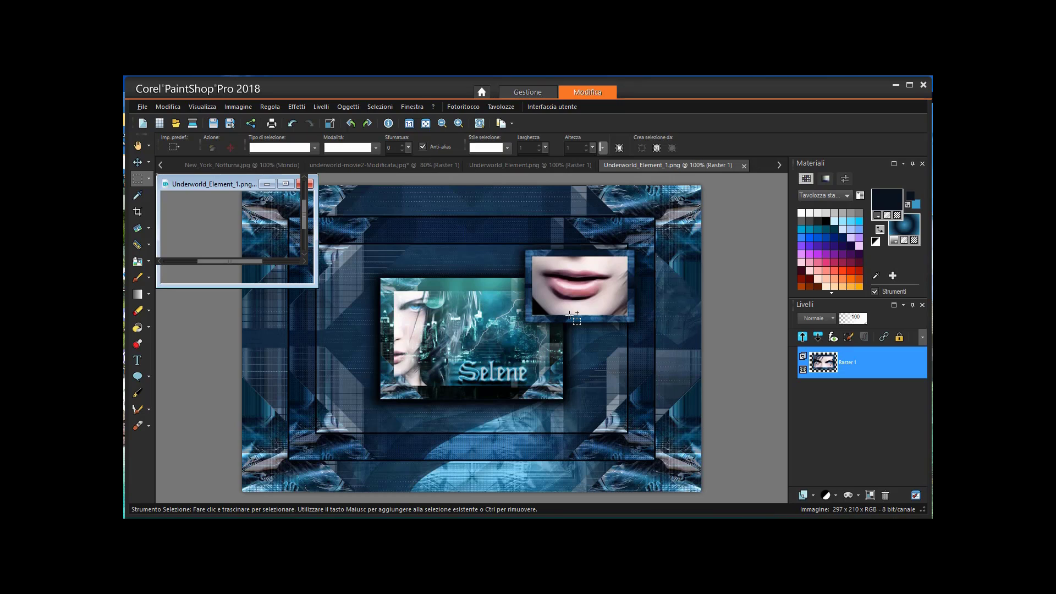
click(167, 107)
click(184, 206)
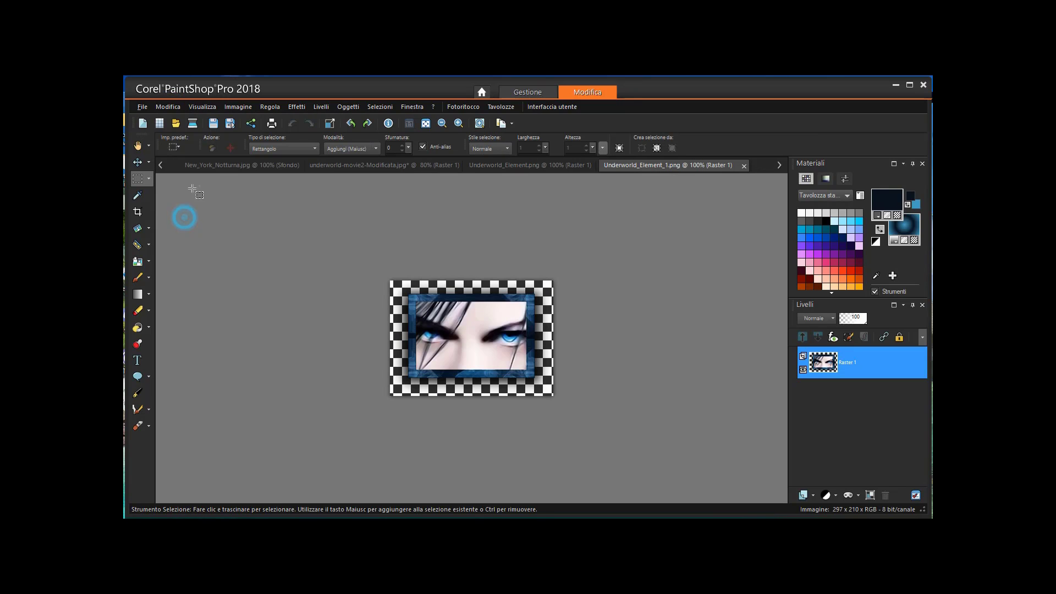
Paste the copied eyes image as a new layer in Underworld_Alpha.pspimage.
click(161, 165)
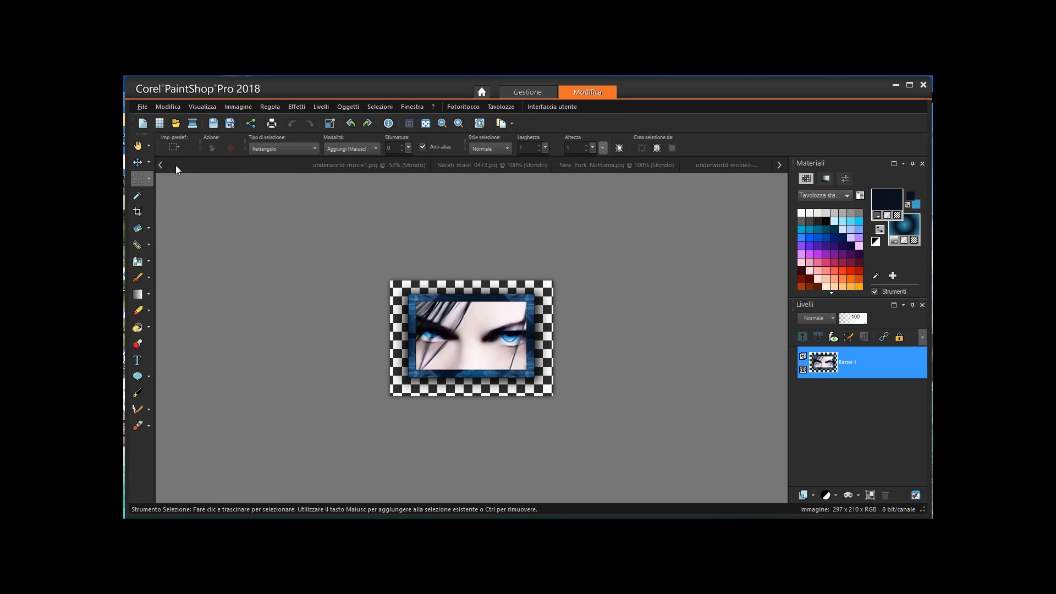
click(176, 165)
click(162, 108)
click(233, 260)
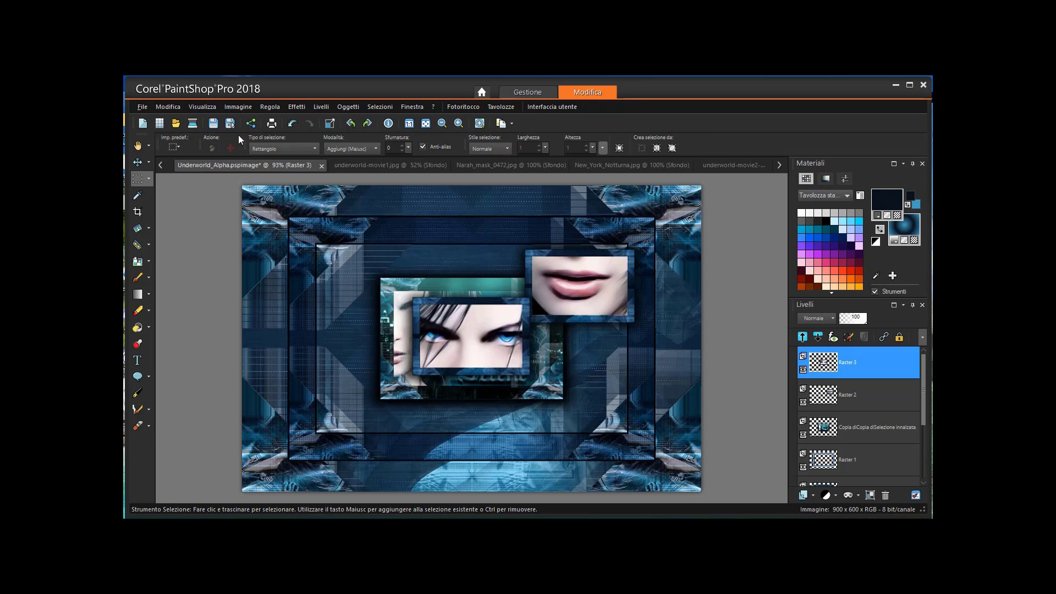
Apply the Offset effect to the eyes layer with a horizontal offset of 27 and a vertical offset of -137.
click(296, 107)
click(350, 266)
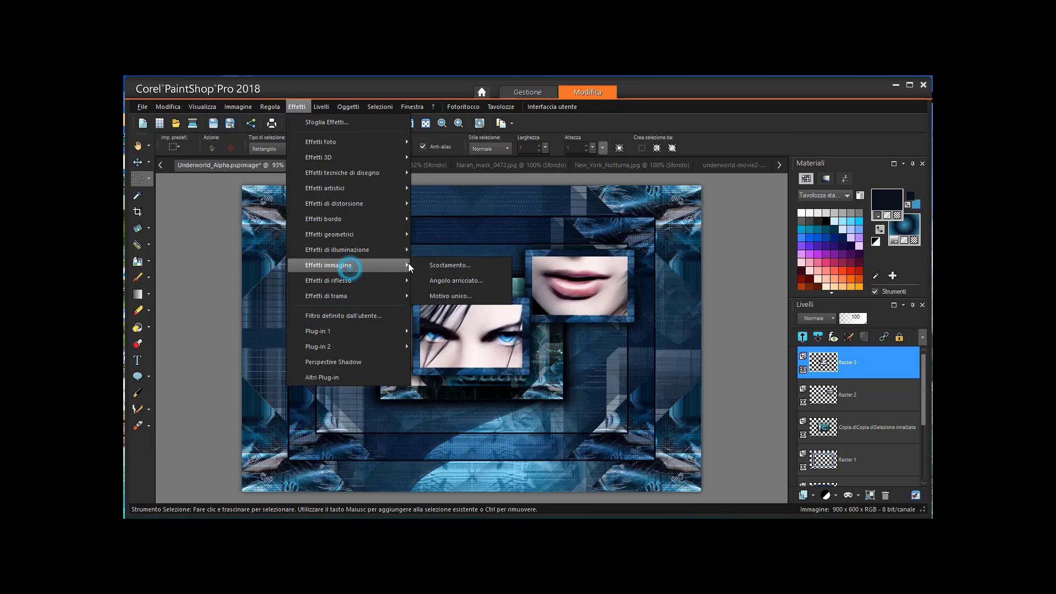
click(445, 265)
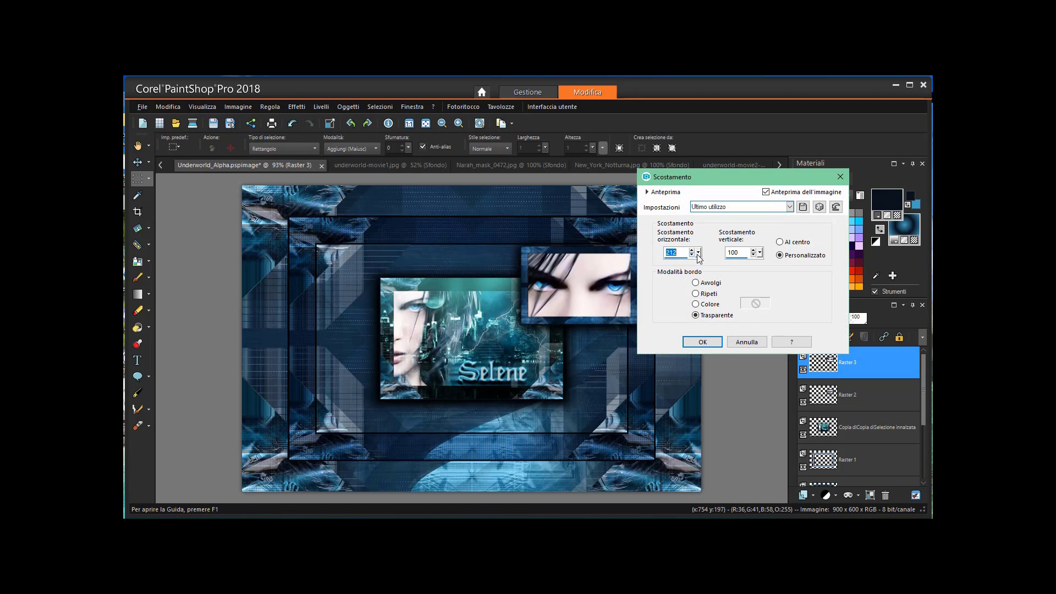
text(27)
drag(760, 252, 748, 259)
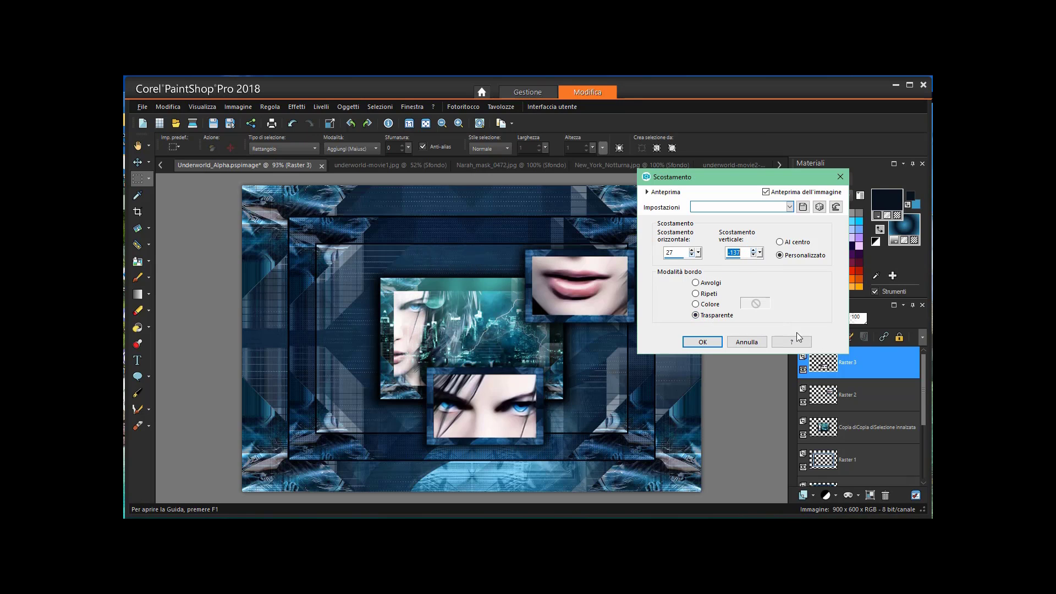
click(704, 342)
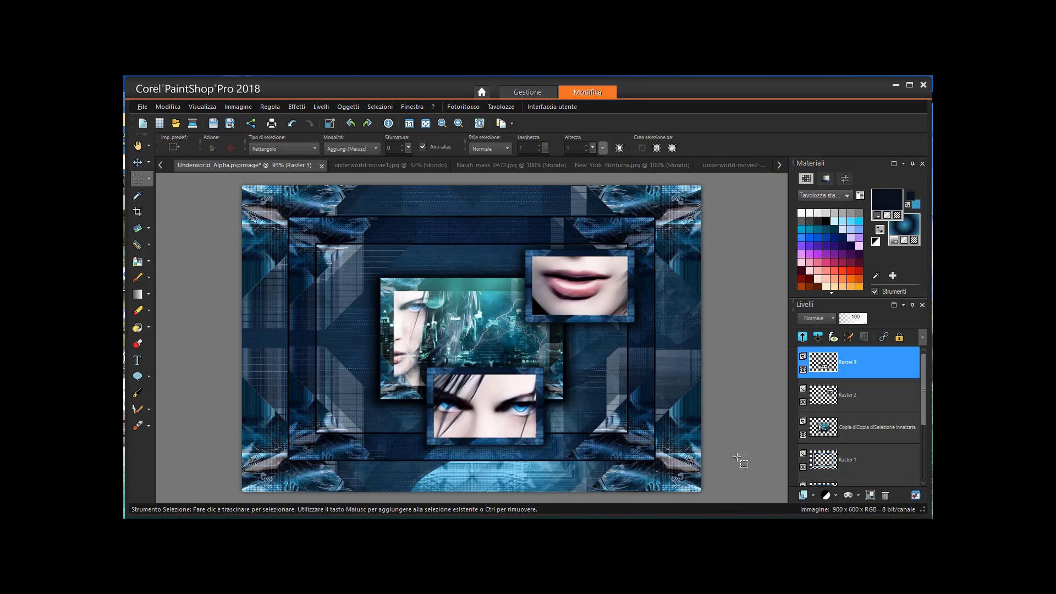
Open Underworld_Element_2.pspimage from the MaterialeUnderworld folder and copy its image.
scroll(740, 461, down, 1)
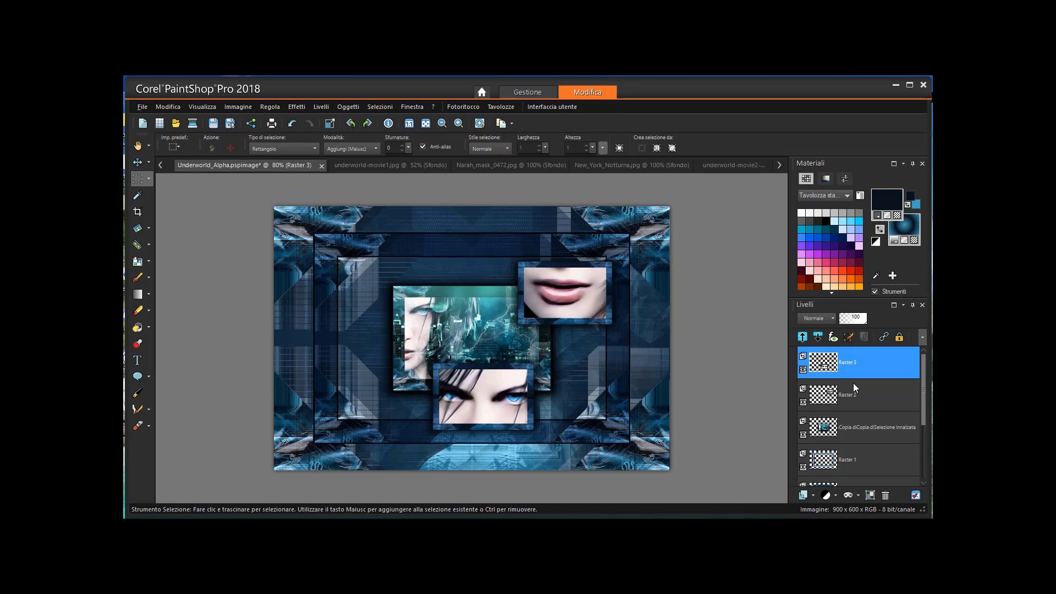
mouse_move(856, 368)
click(141, 107)
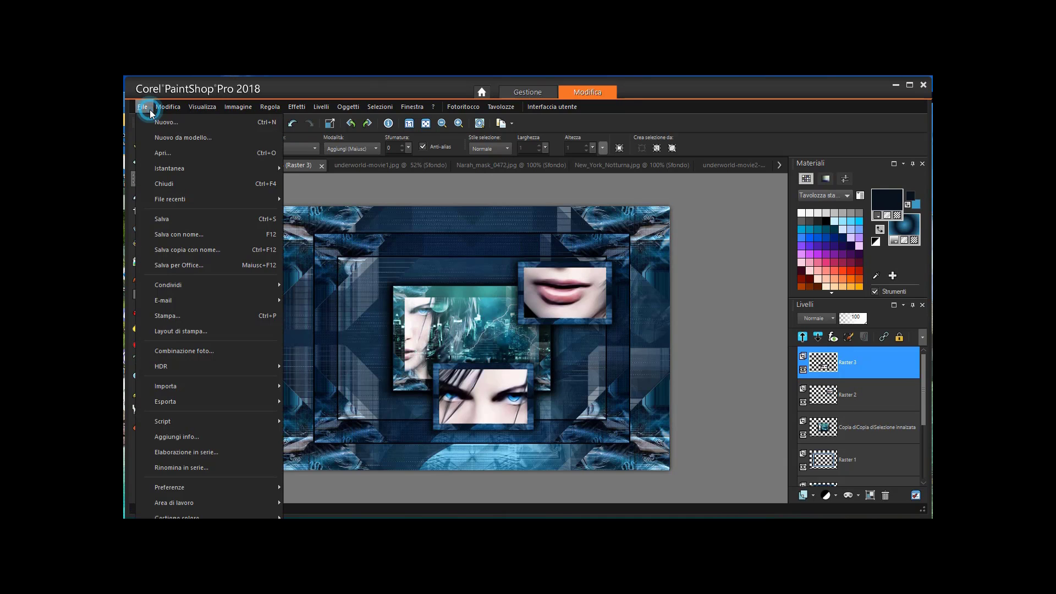
click(157, 152)
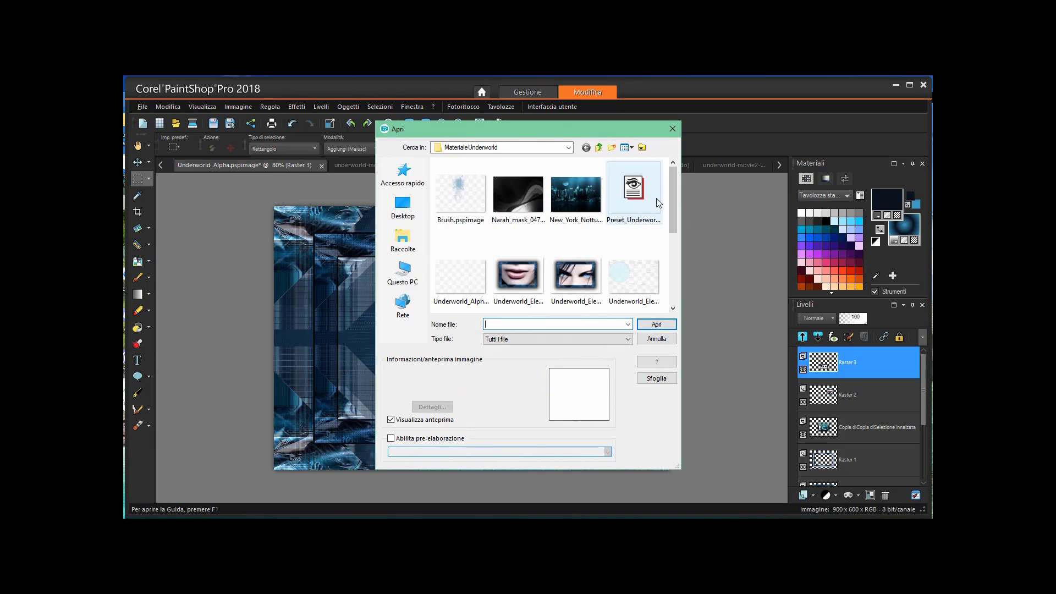
drag(672, 196, 668, 227)
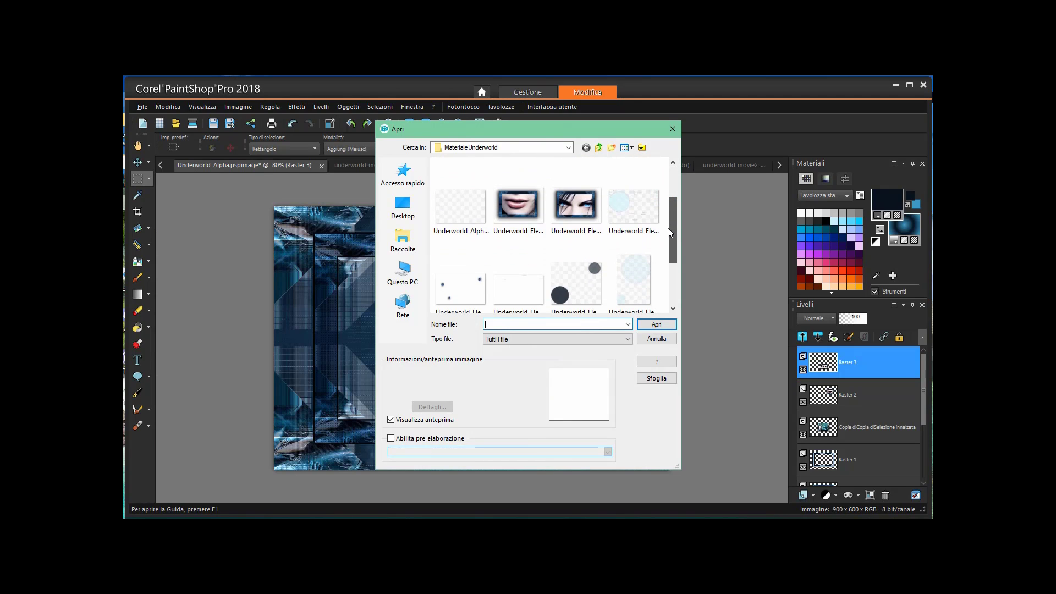
click(636, 214)
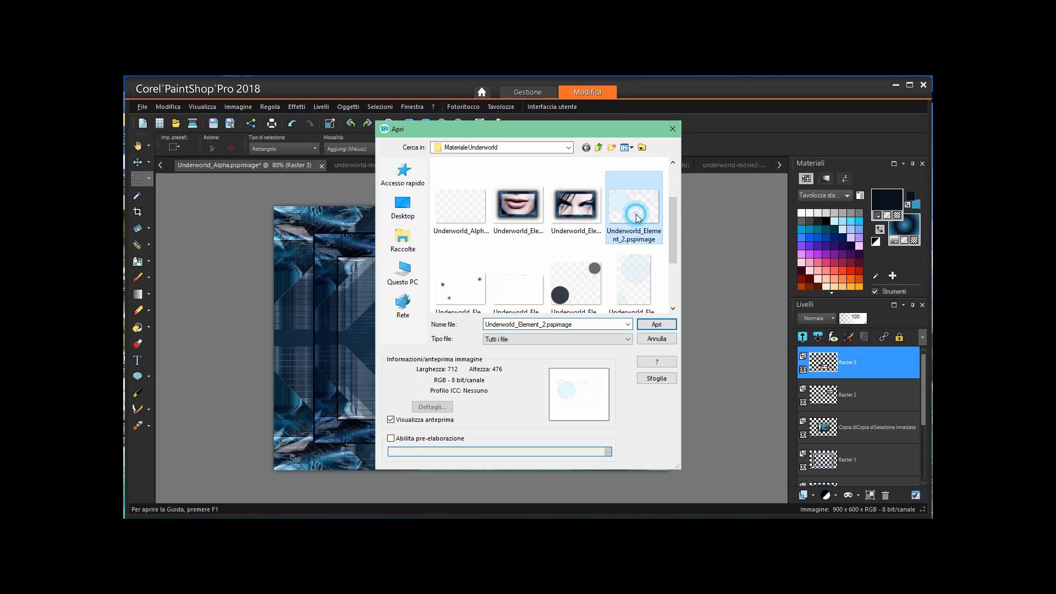
click(645, 325)
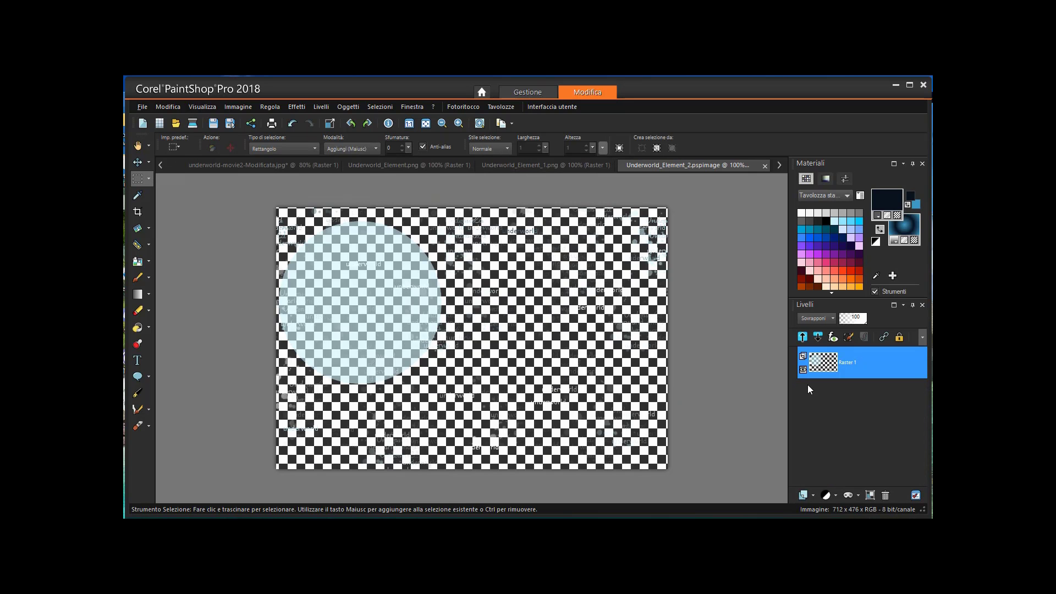
click(165, 107)
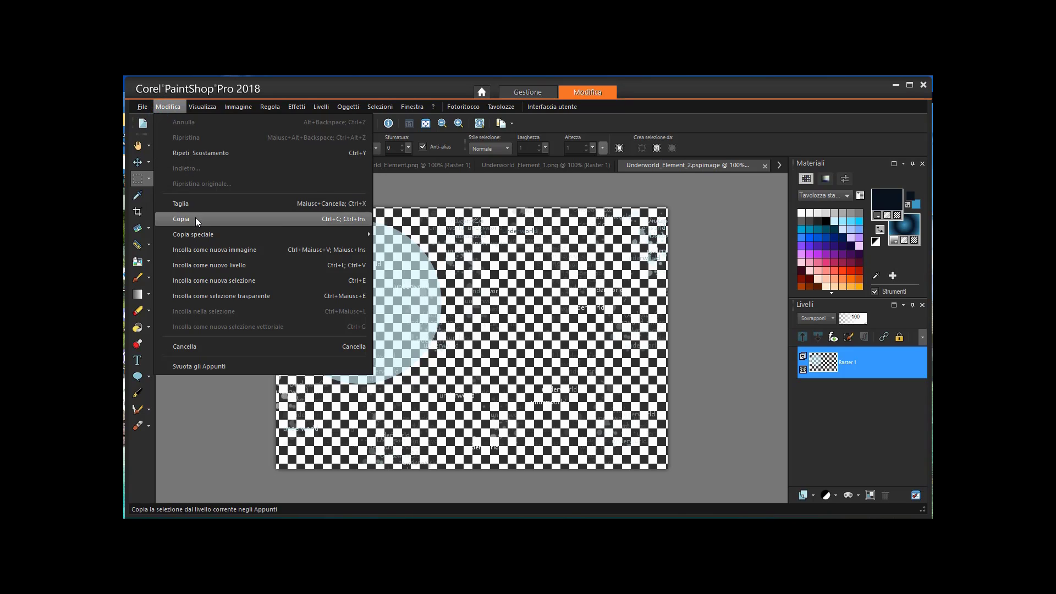
click(196, 218)
Paste the copied circle-and-text element as a new layer in Underworld_Alpha.pspimage.
click(160, 165)
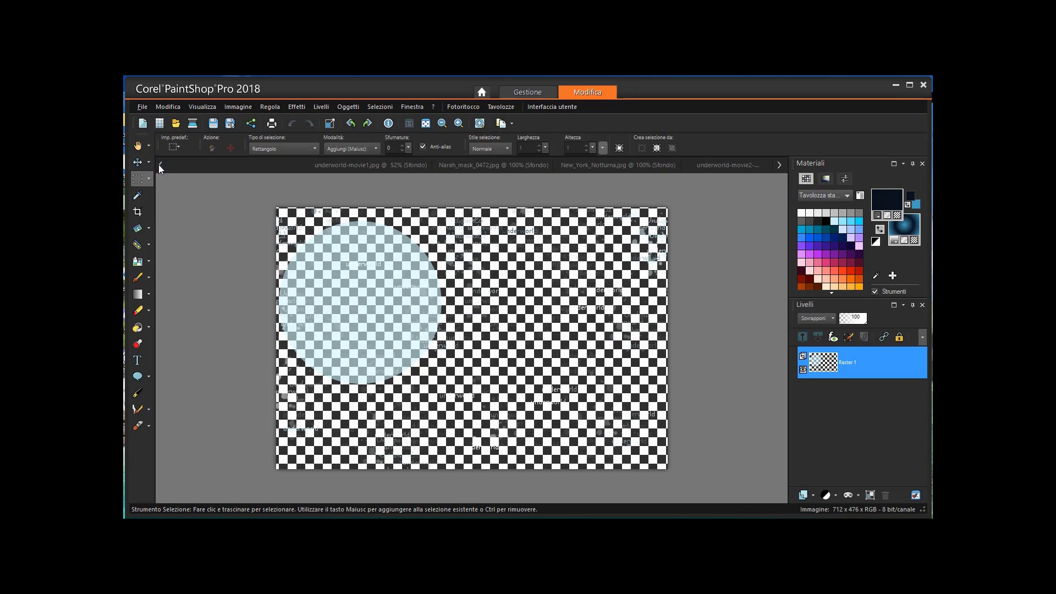
click(193, 162)
click(168, 107)
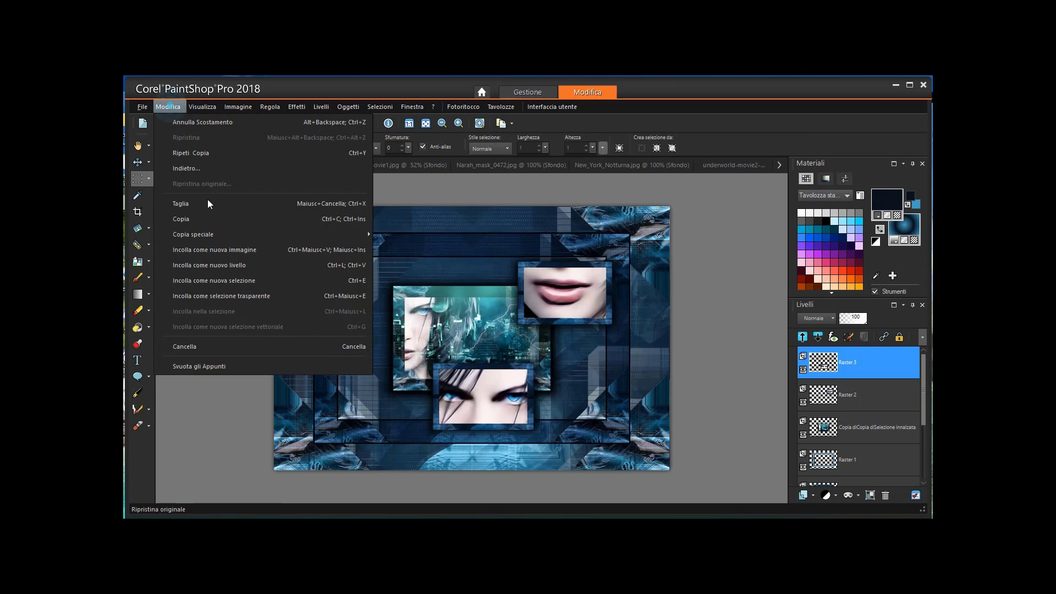
click(226, 266)
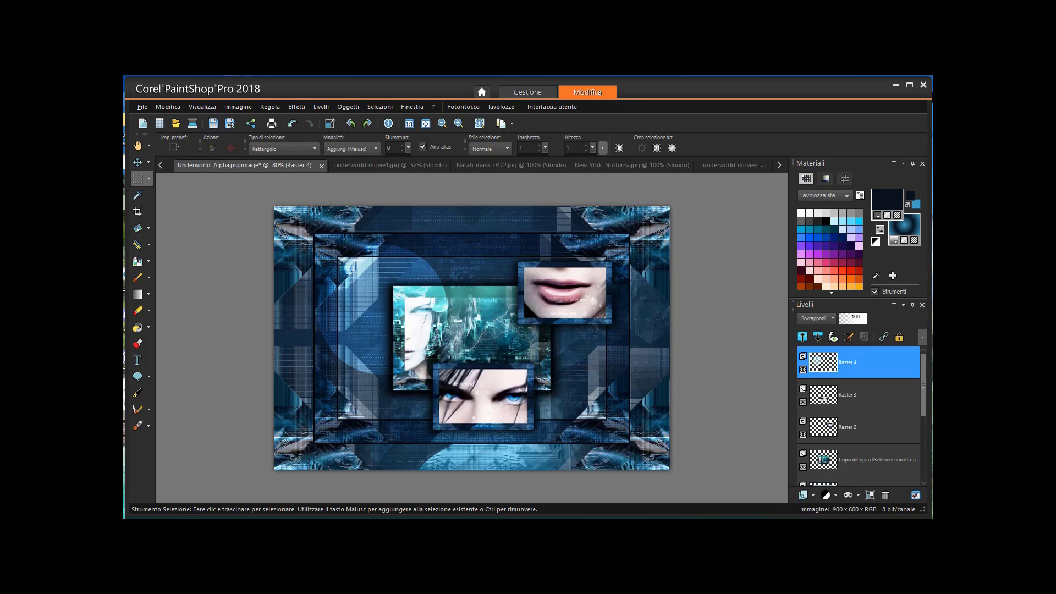
Move the pasted circle element layer down three levels, below the raised-selection copy layer with the central picture.
right_click(867, 369)
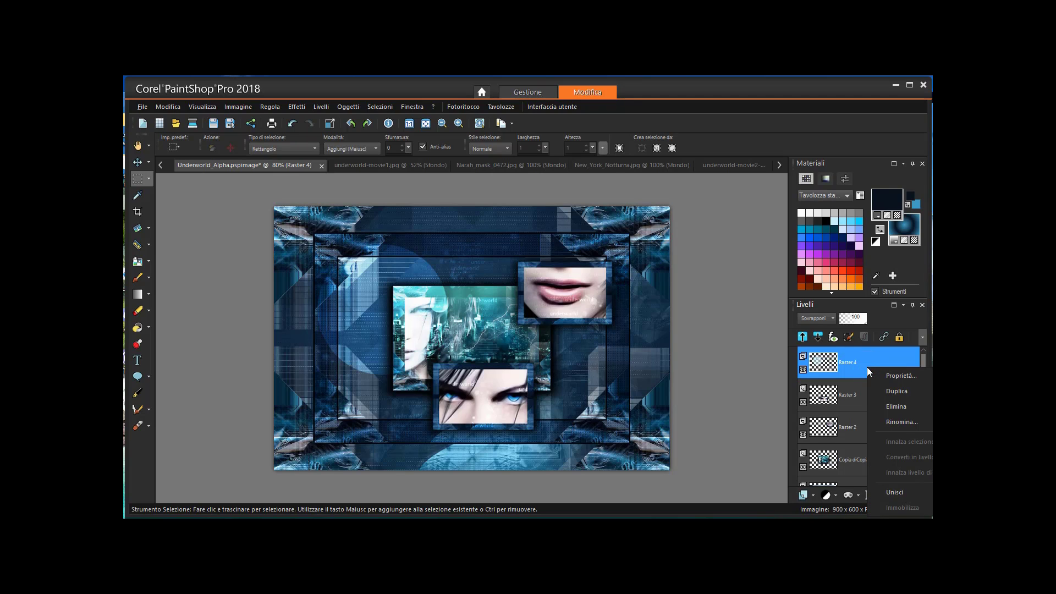
click(323, 107)
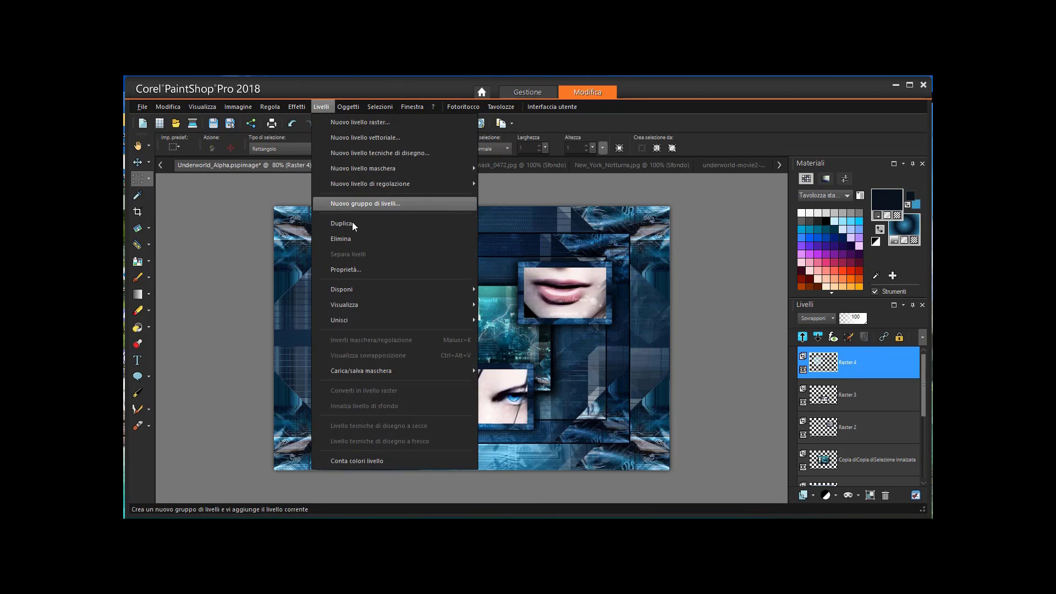
mouse_move(350, 288)
click(520, 320)
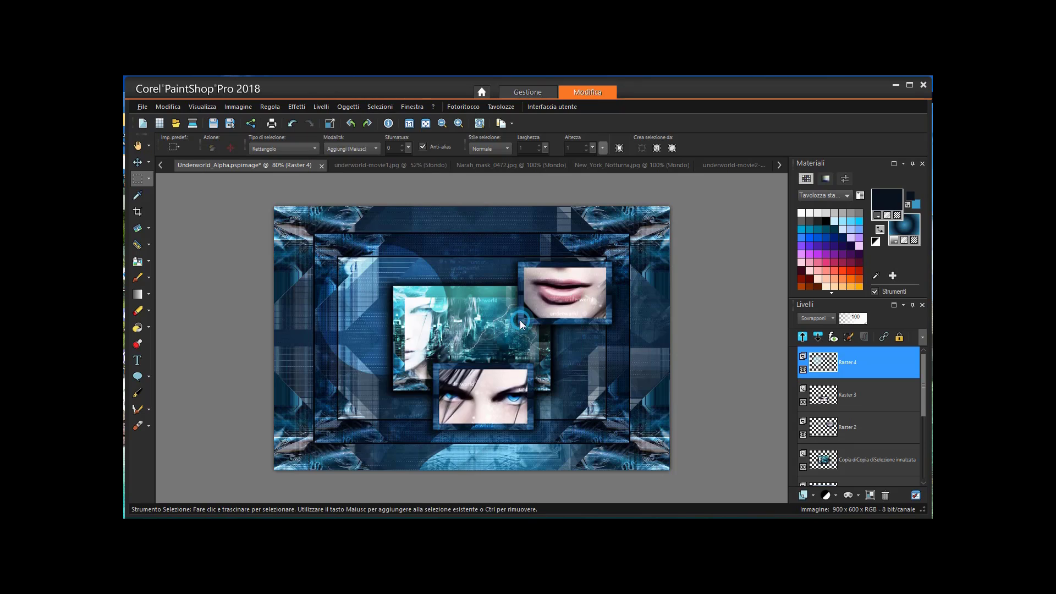
click(318, 107)
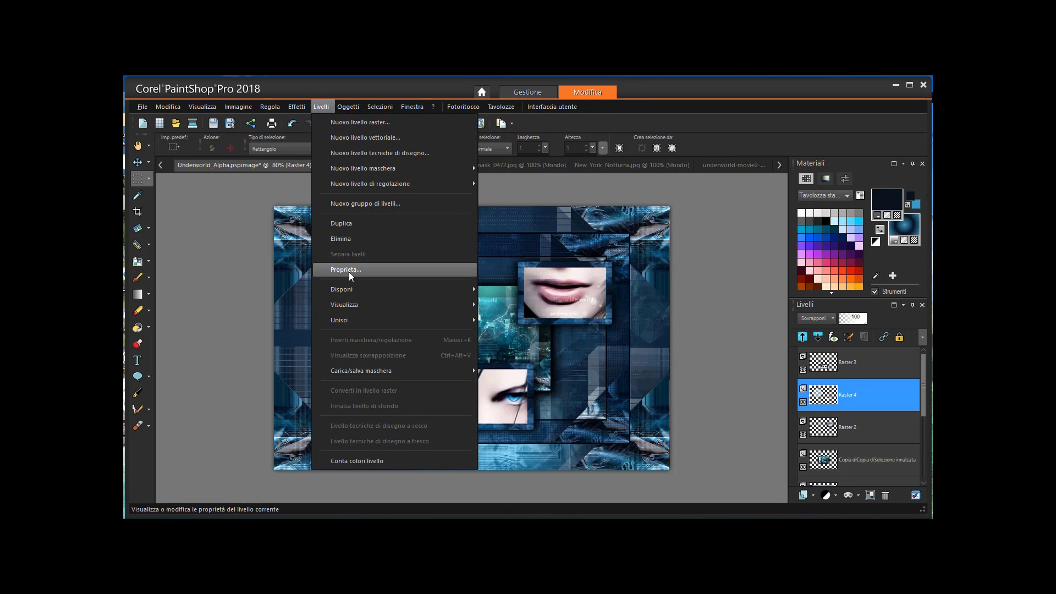
mouse_move(346, 290)
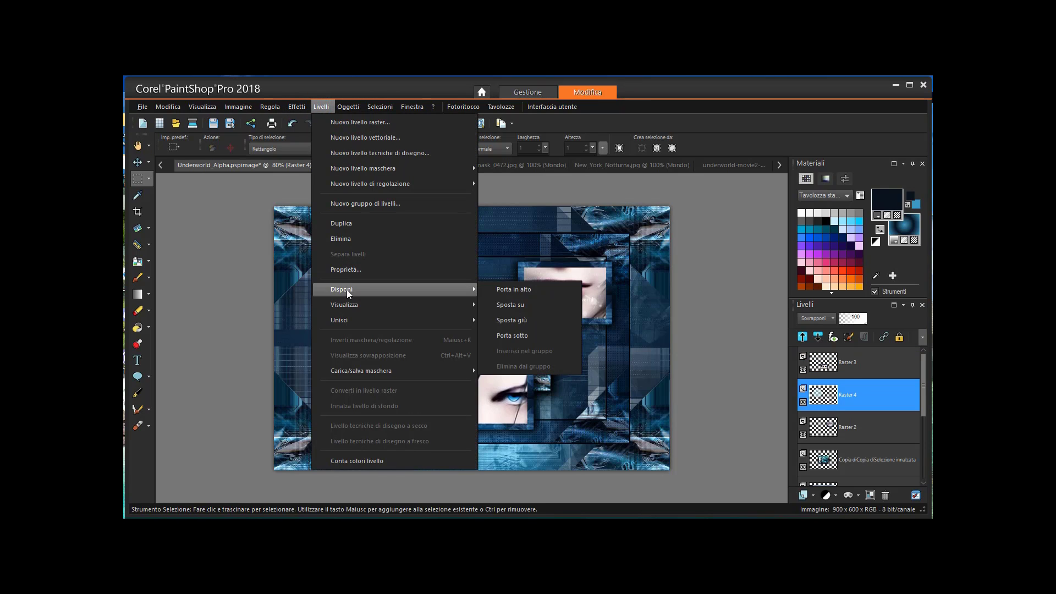
click(523, 321)
click(321, 108)
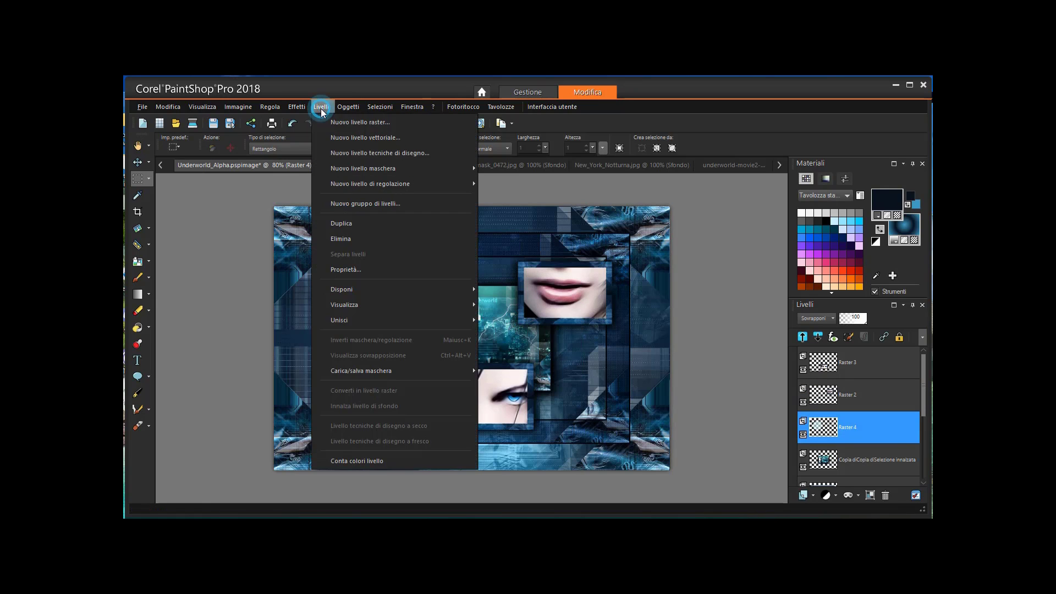
mouse_move(349, 290)
click(523, 318)
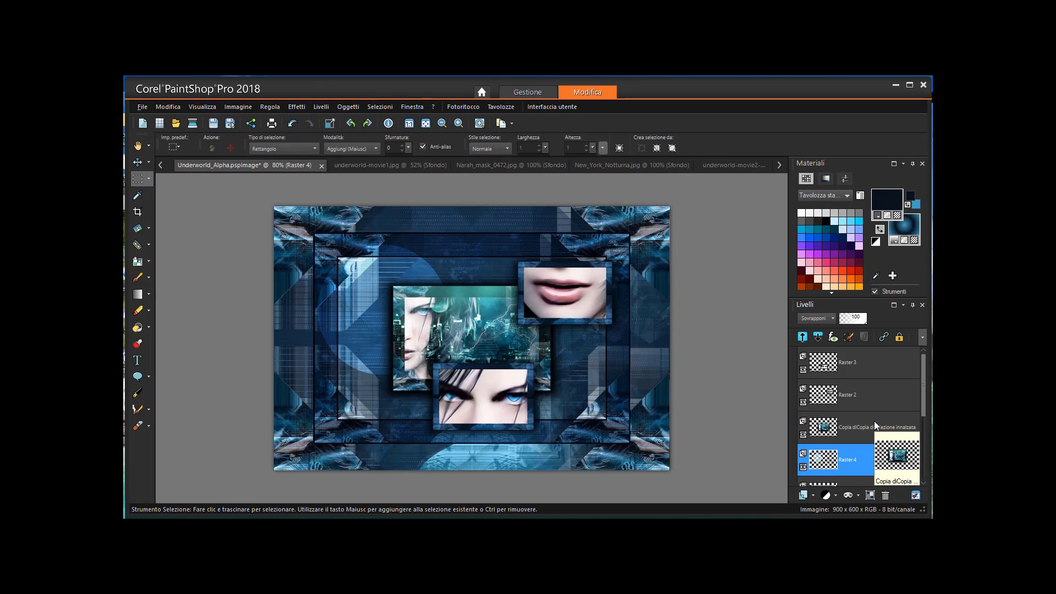
mouse_move(834, 460)
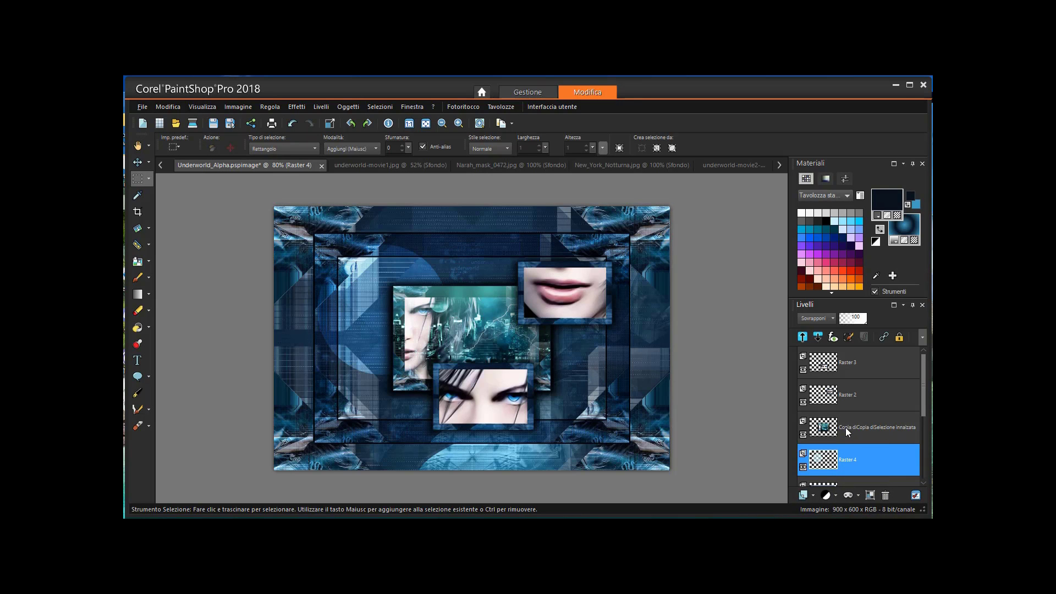
mouse_move(850, 432)
Make the topmost layer, Raster 3, active, and copy the image from Underworld_Element_3.png after opening it.
click(840, 364)
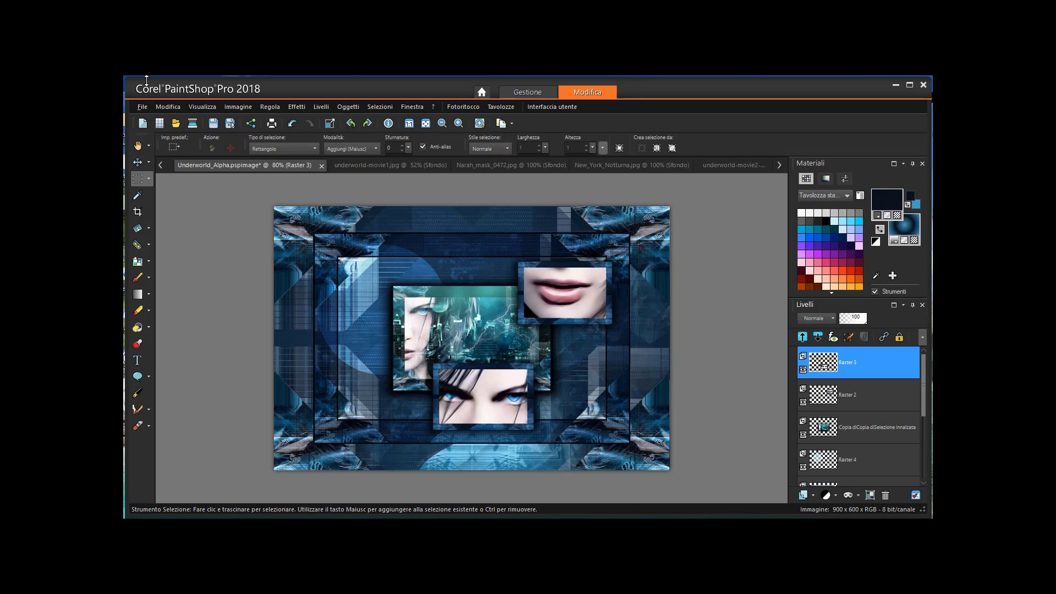
click(142, 107)
click(161, 154)
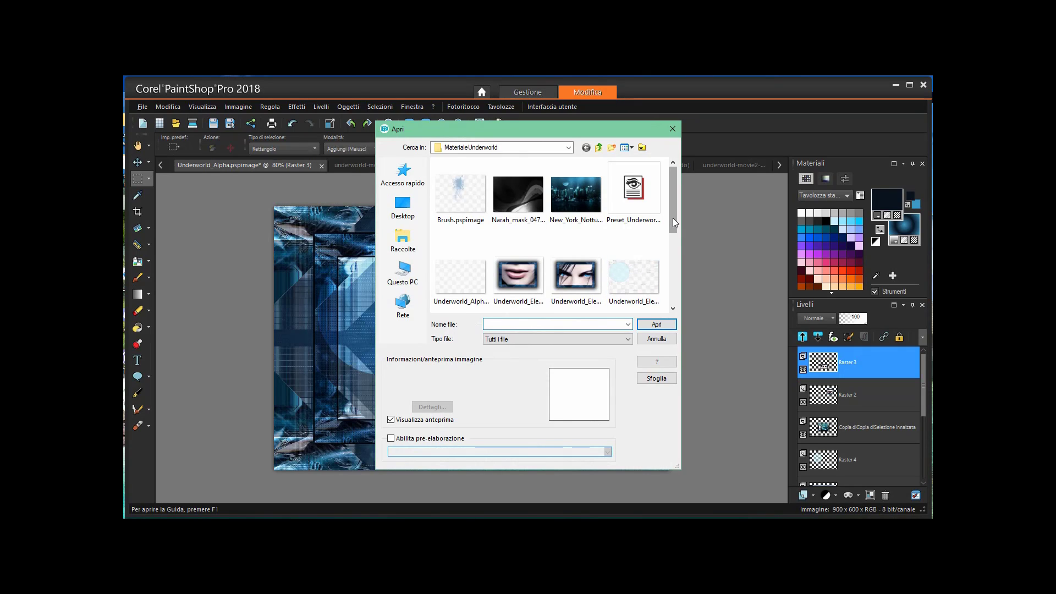
drag(672, 218, 671, 253)
click(455, 278)
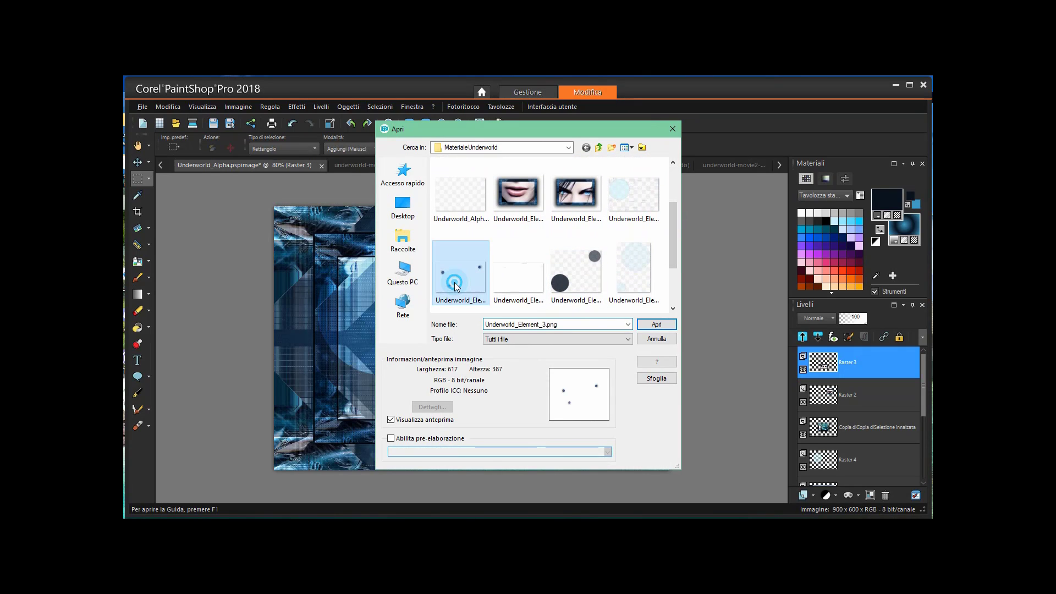
click(652, 324)
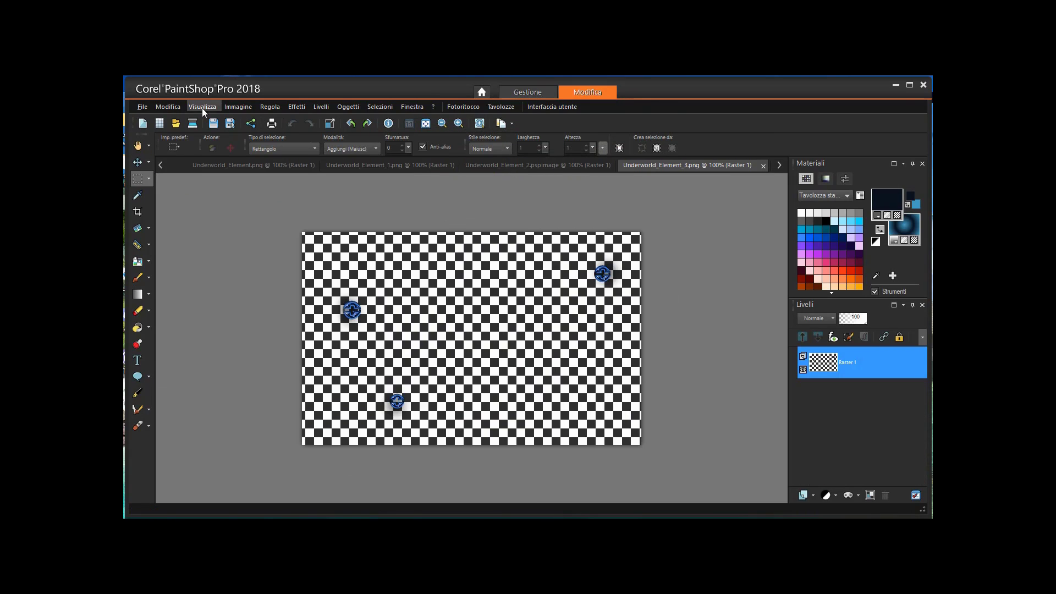
click(168, 107)
click(196, 219)
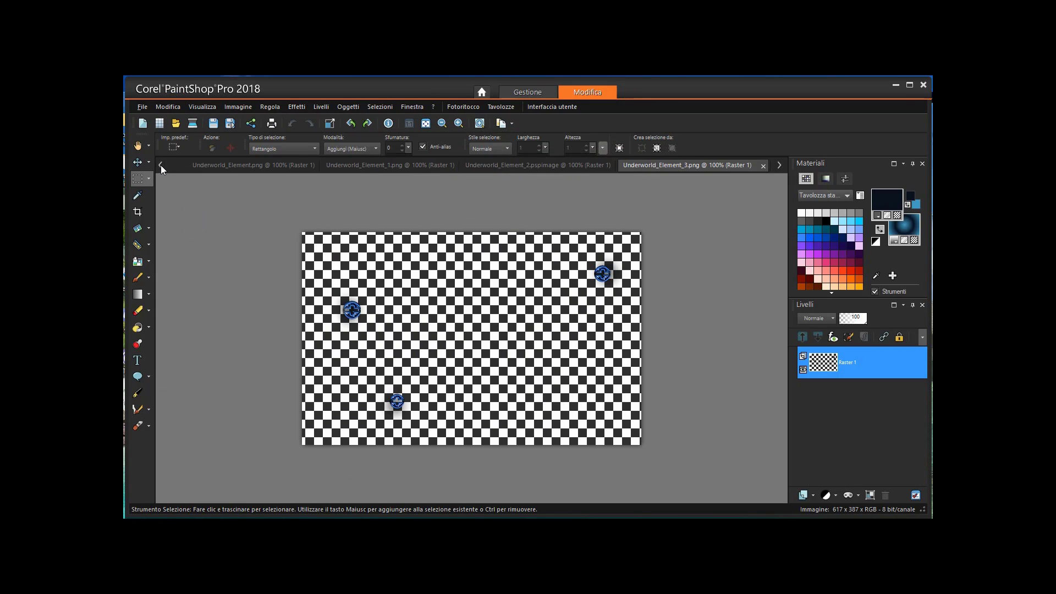
Paste the copied image with the three small round ornaments as a new layer in Underworld_Alpha.pspimage.
click(160, 165)
click(187, 166)
click(167, 107)
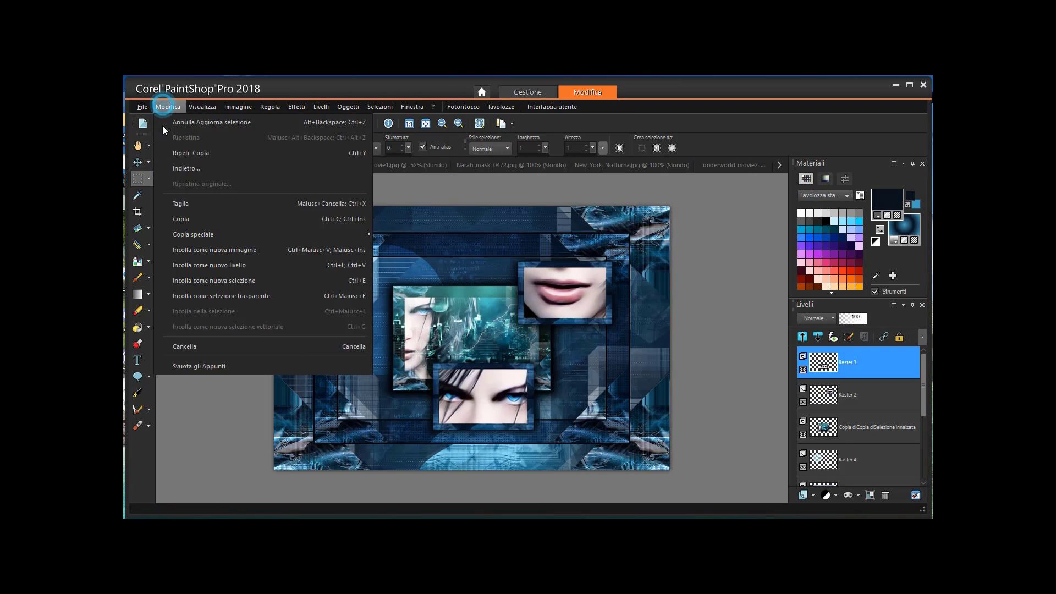
click(216, 255)
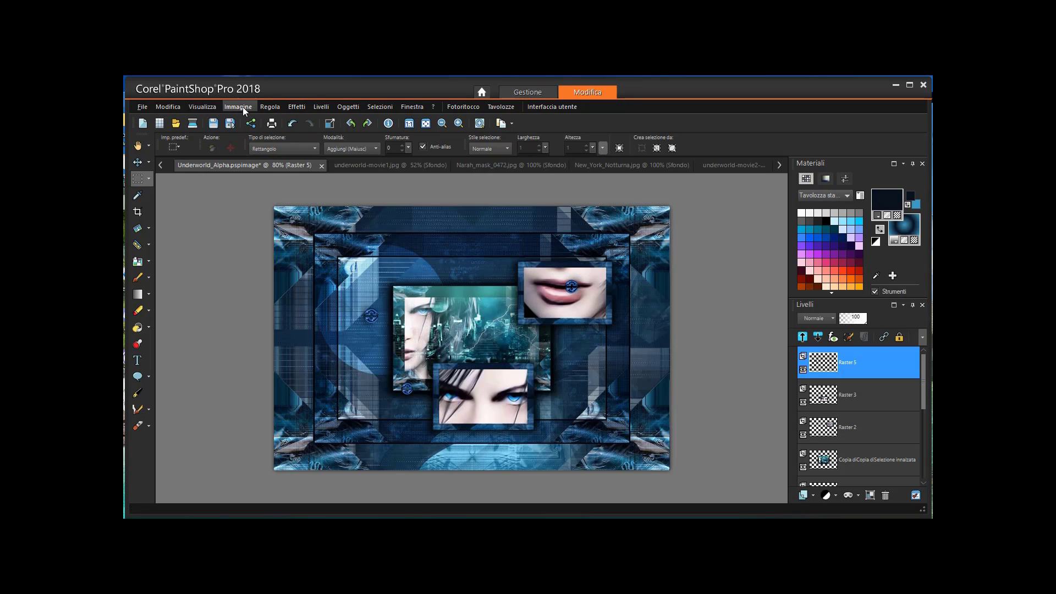
click(295, 106)
mouse_move(358, 266)
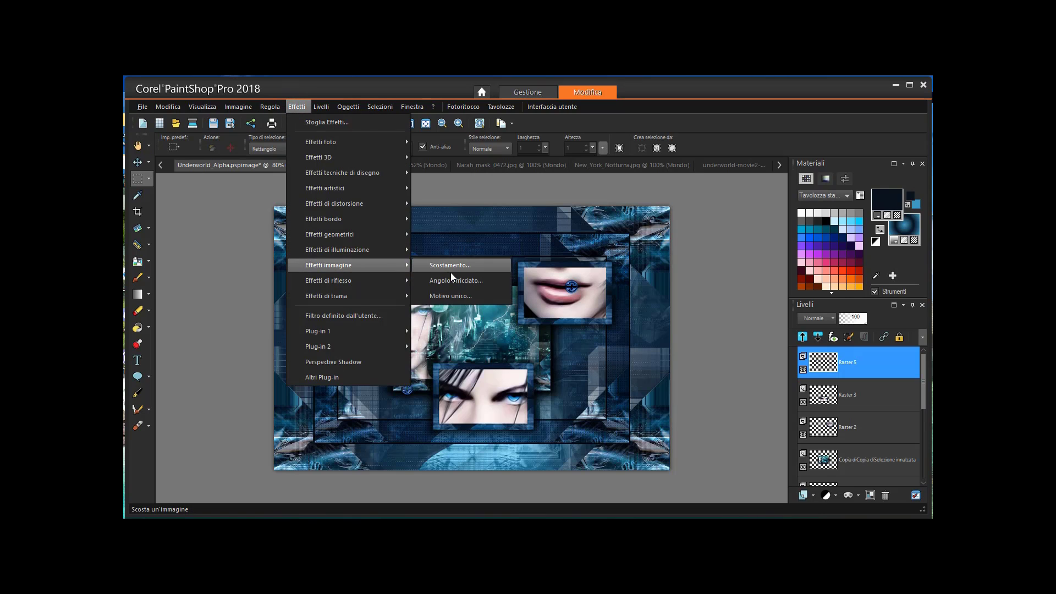
click(451, 270)
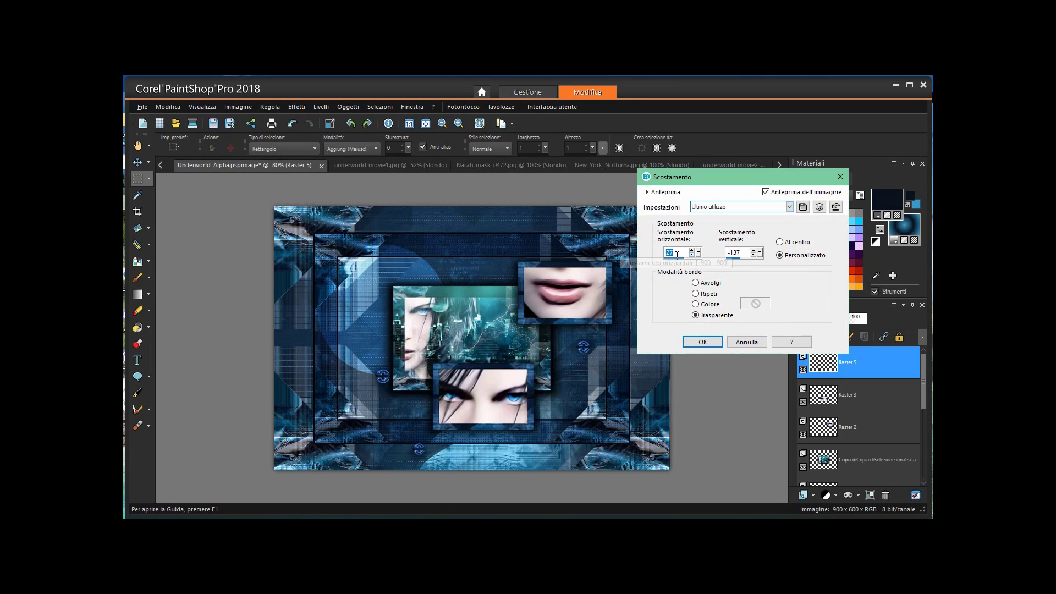
click(760, 253)
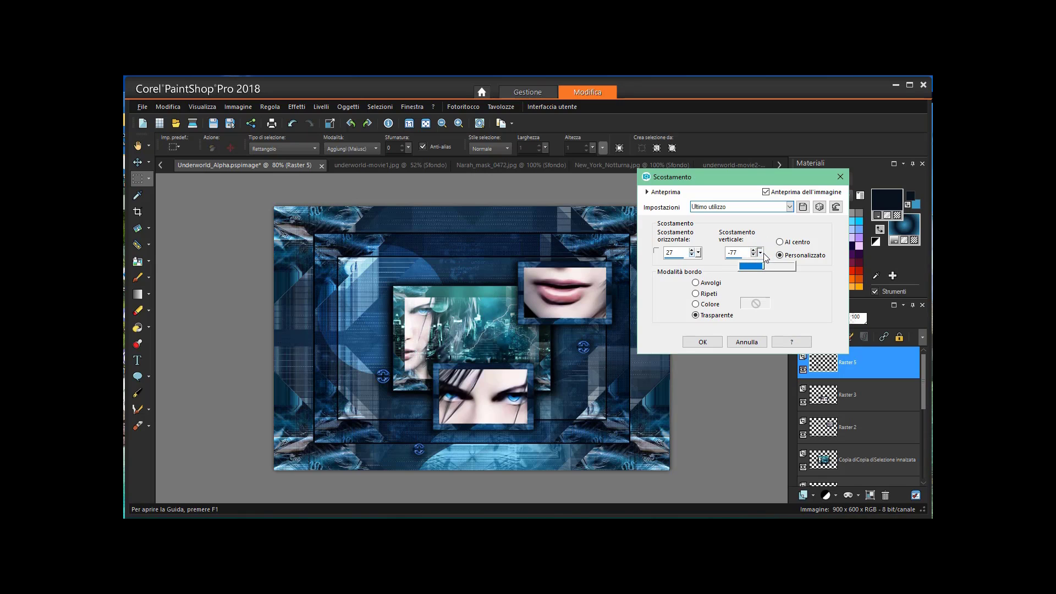
drag(765, 253, 767, 253)
click(754, 254)
click(755, 256)
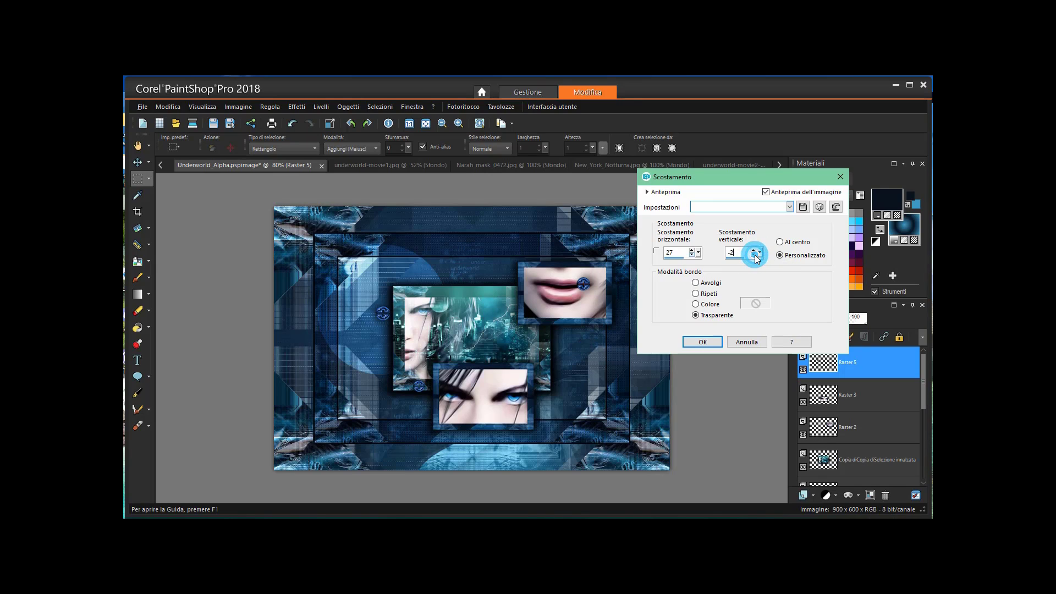
click(754, 256)
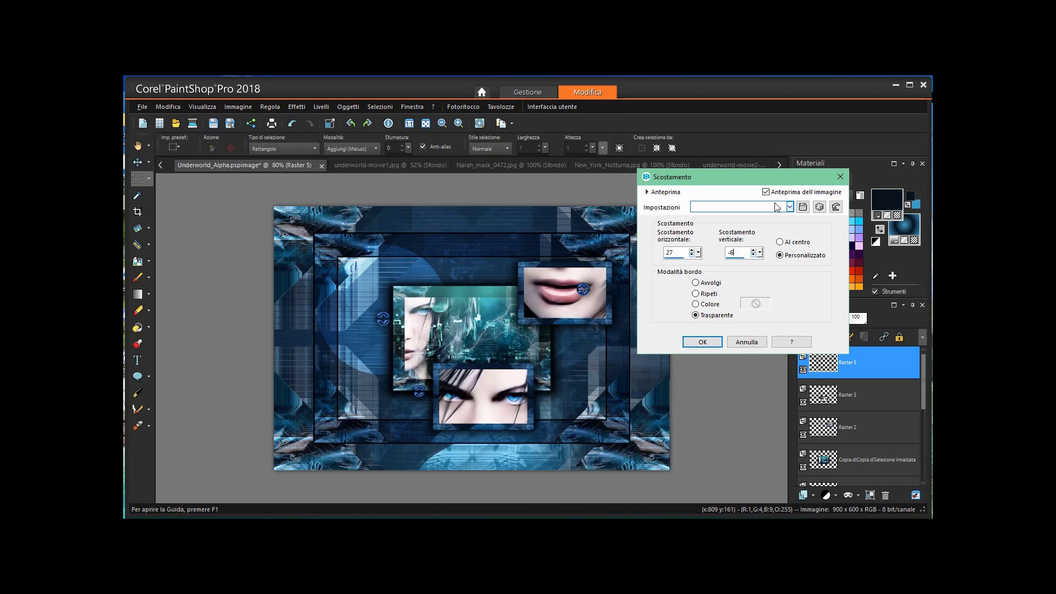
click(836, 175)
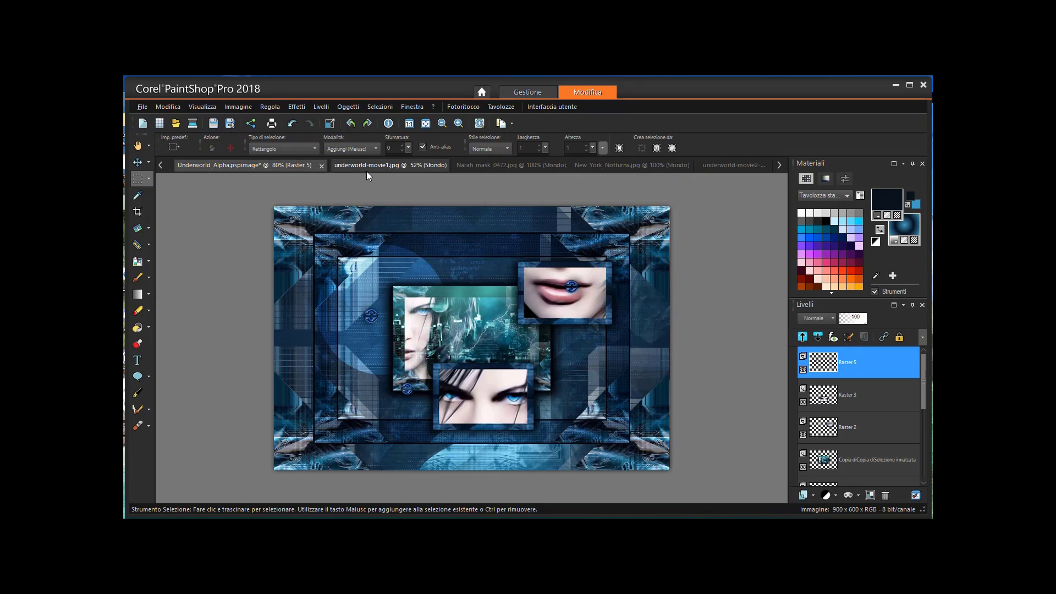
Open the finished reference image Underworld.jpg from the Immagini folder inside Underworld to check the ornament placement.
click(145, 107)
click(157, 135)
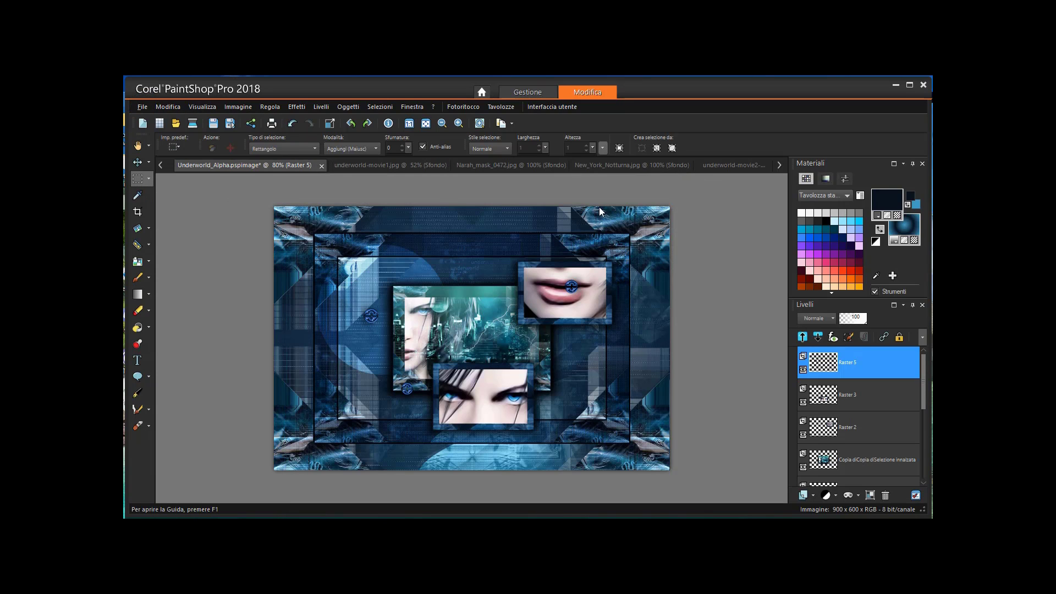
click(566, 147)
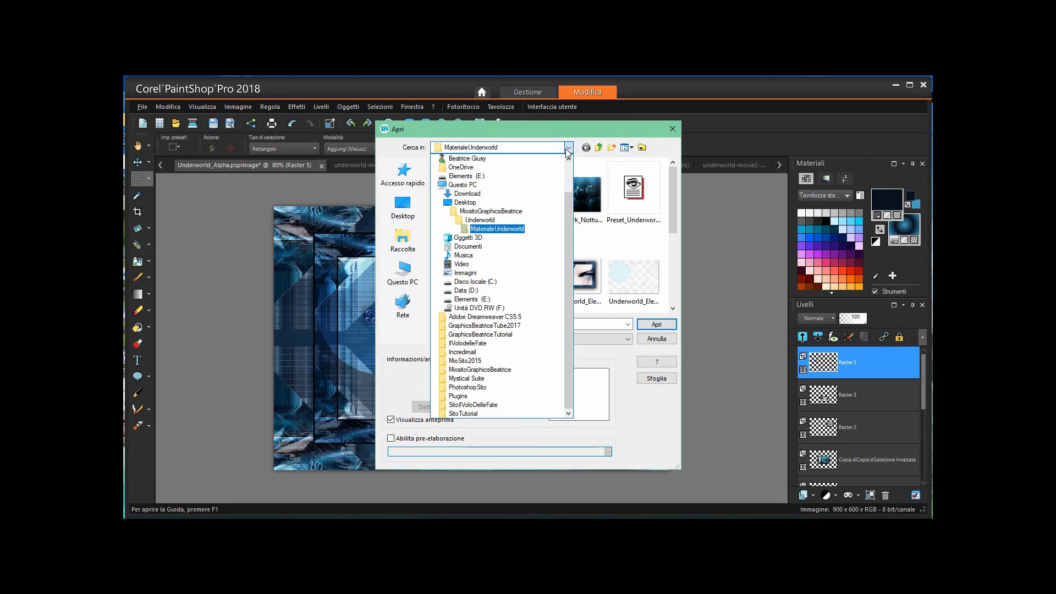
click(487, 220)
double_click(467, 196)
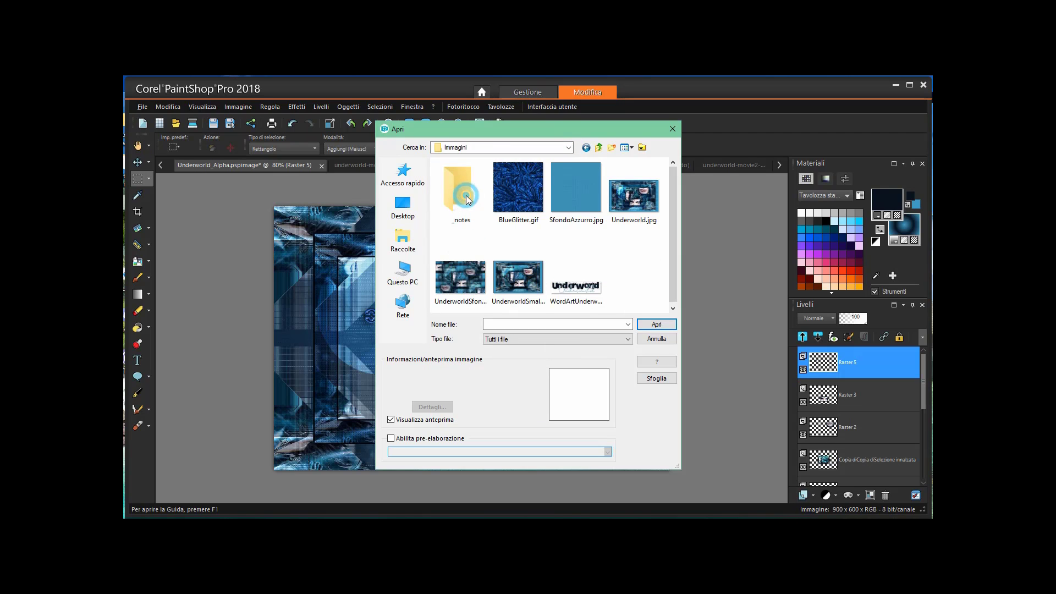
click(638, 196)
click(657, 323)
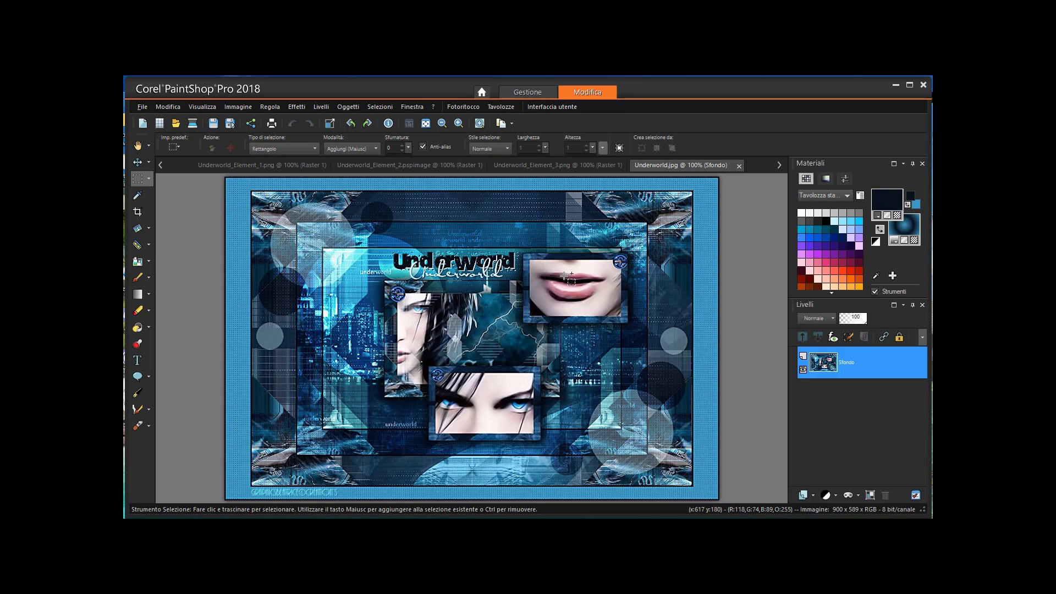
Move the three round ornaments in Underworld_Alpha.pspimage so each sits on an upper corner of one of the picture frames.
click(160, 165)
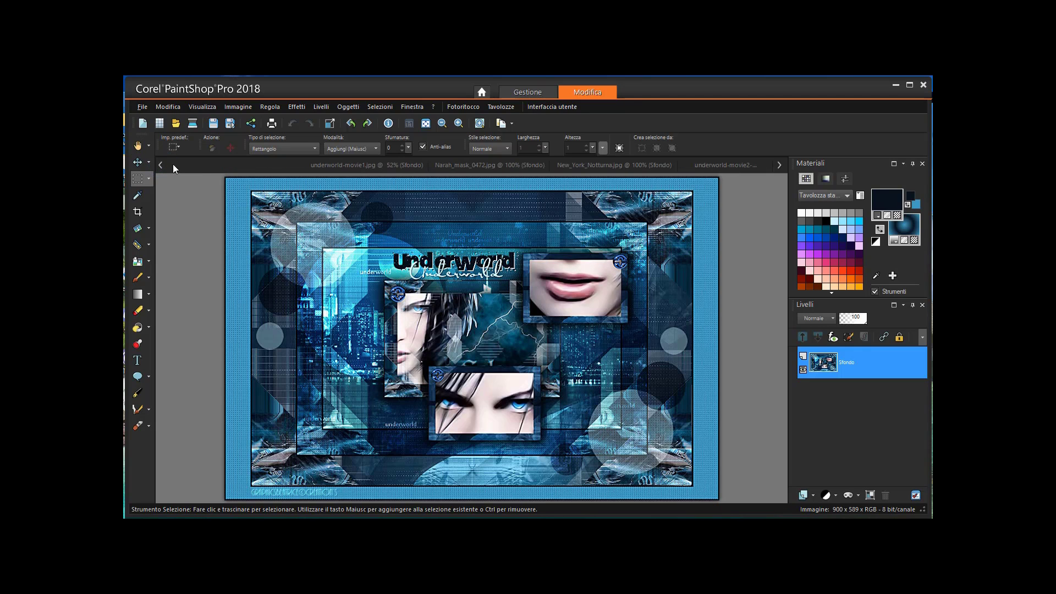
click(176, 165)
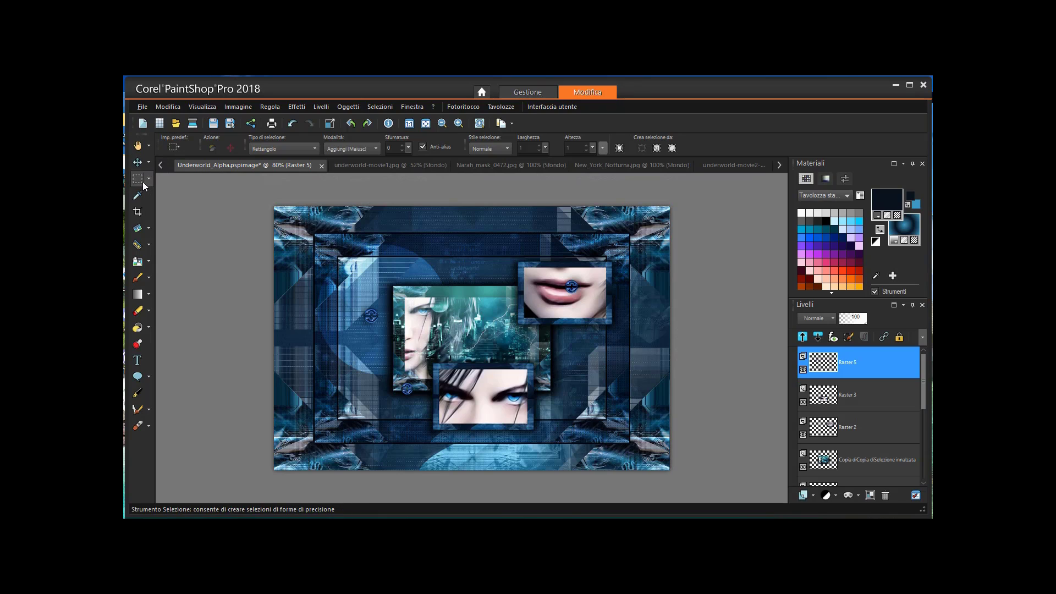
click(138, 162)
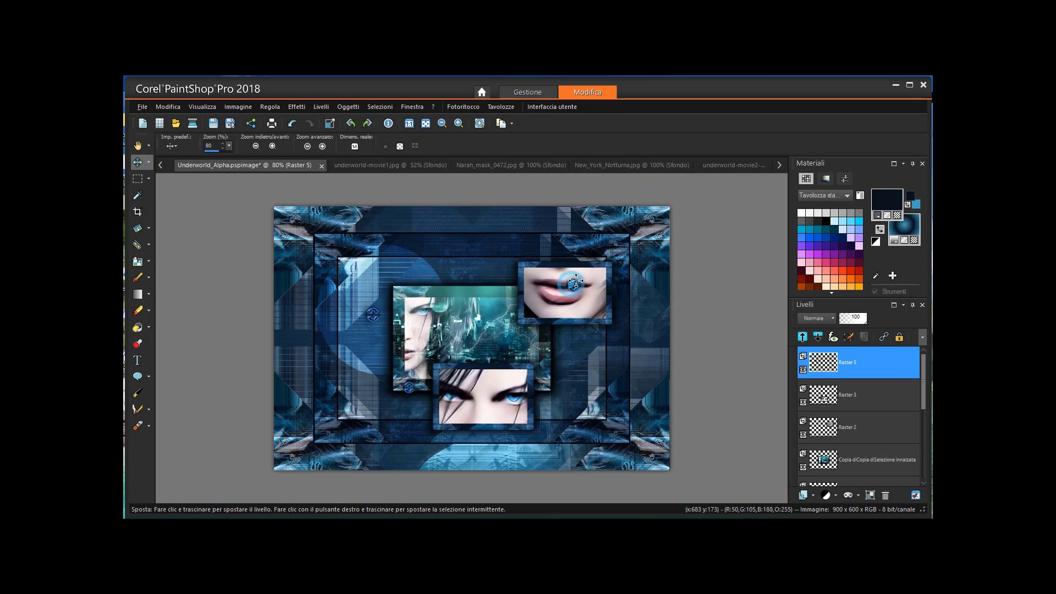
drag(572, 286, 605, 266)
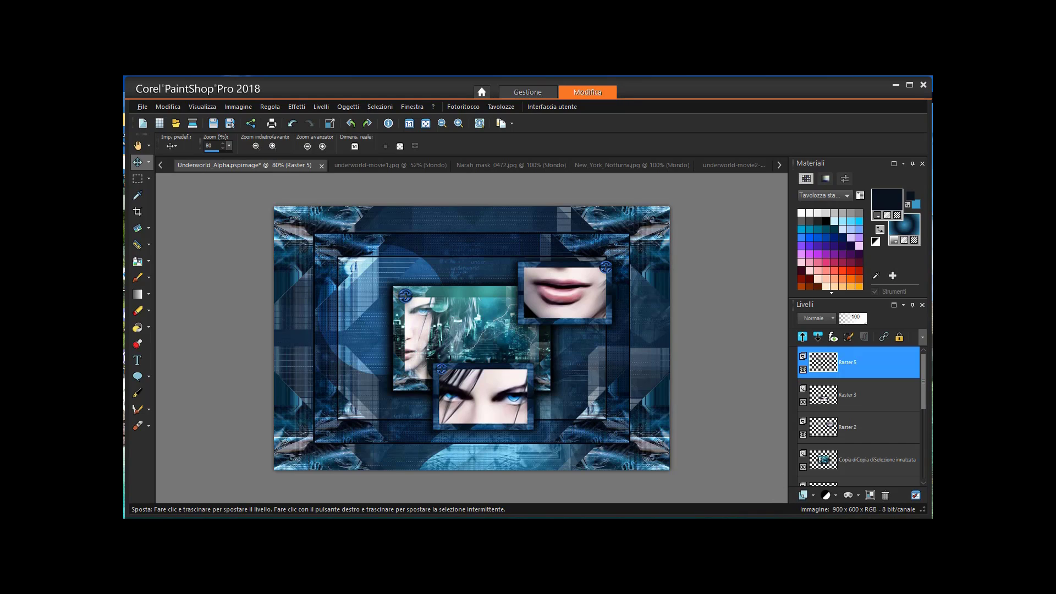
Open WordArtUnderworld.png from the MaterialeUnderworld folder inside Underworld and copy its image.
click(142, 107)
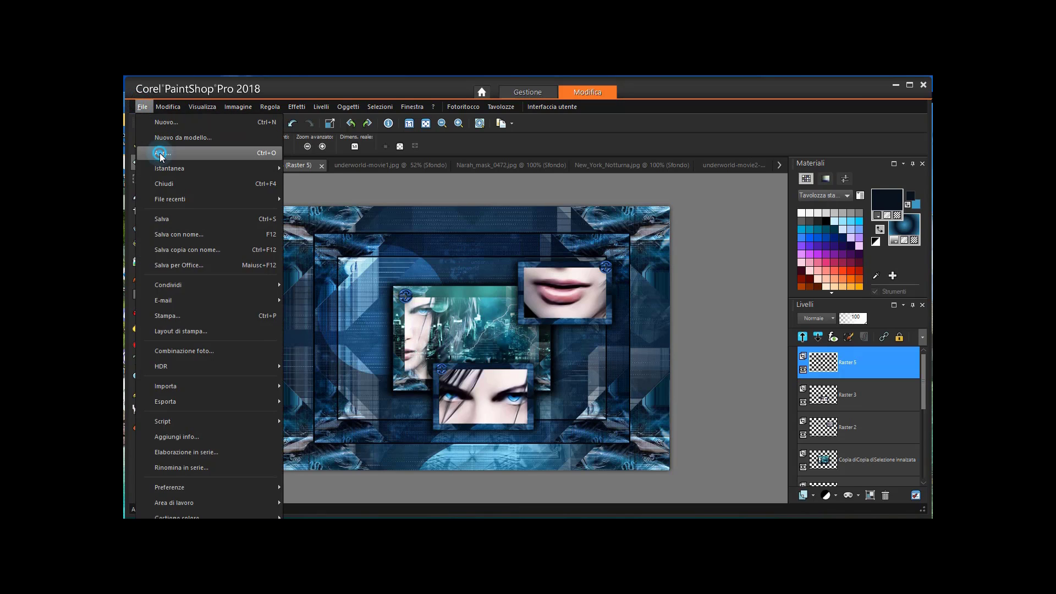
click(216, 160)
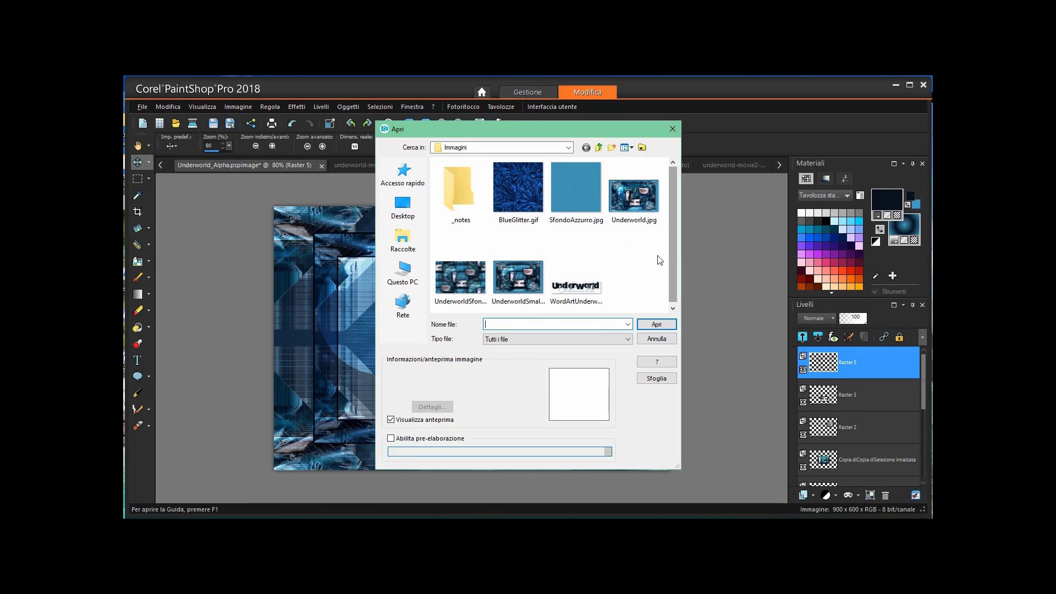
click(569, 147)
click(480, 226)
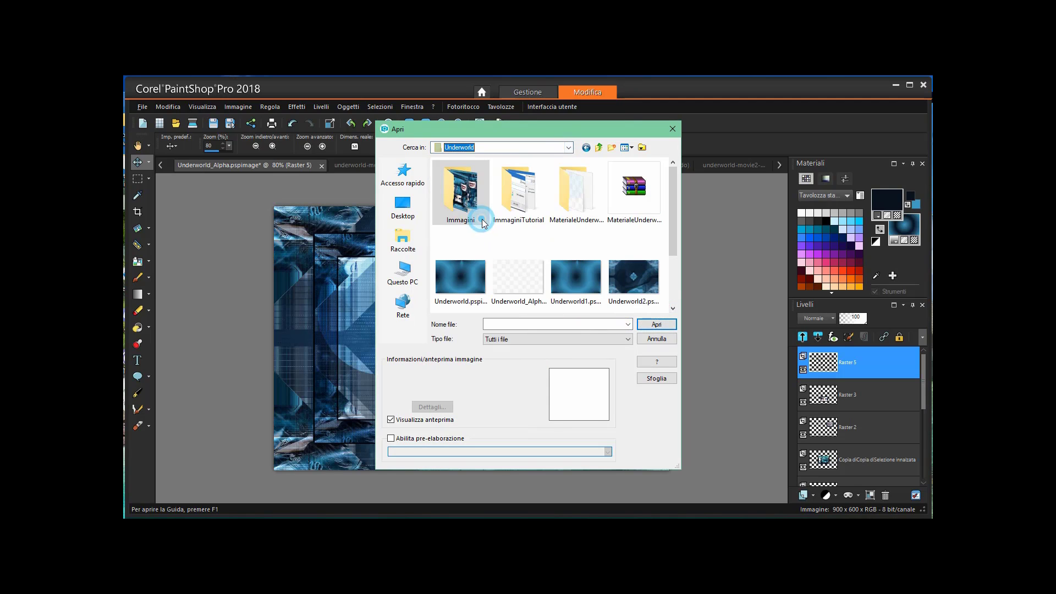
double_click(570, 203)
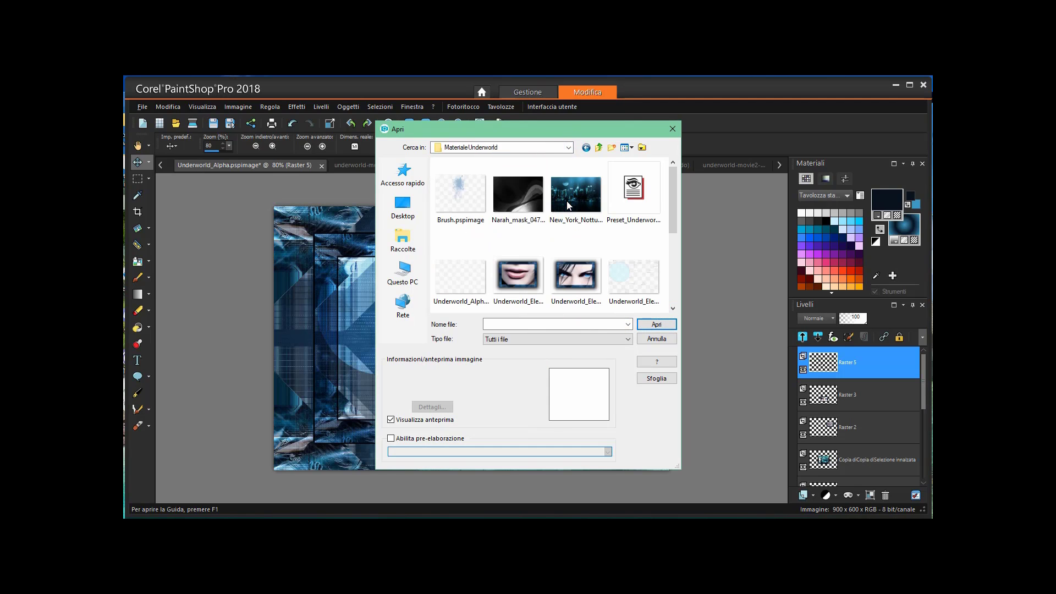
drag(672, 203, 668, 279)
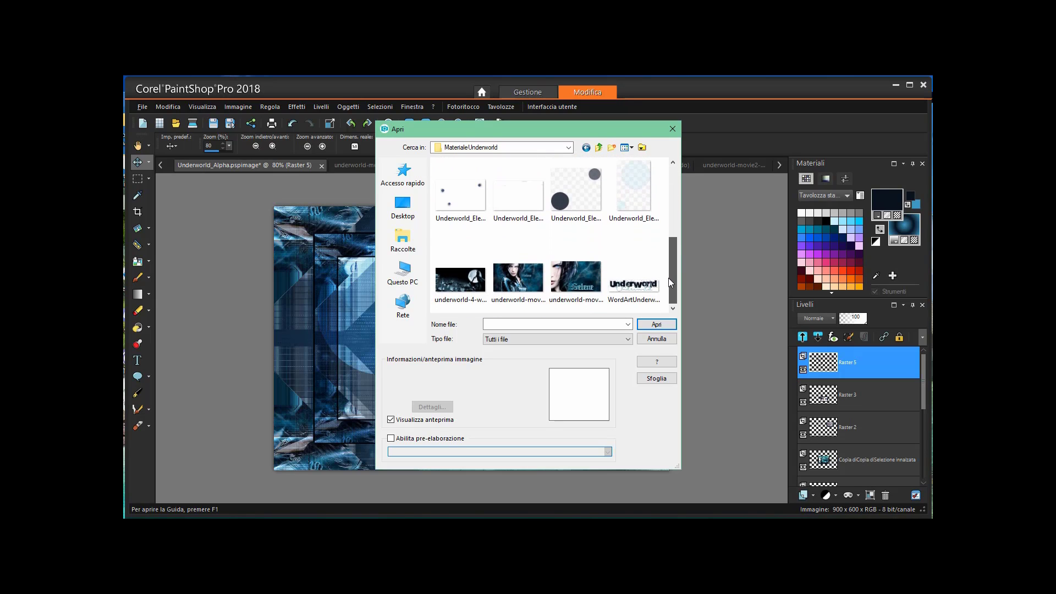
click(638, 290)
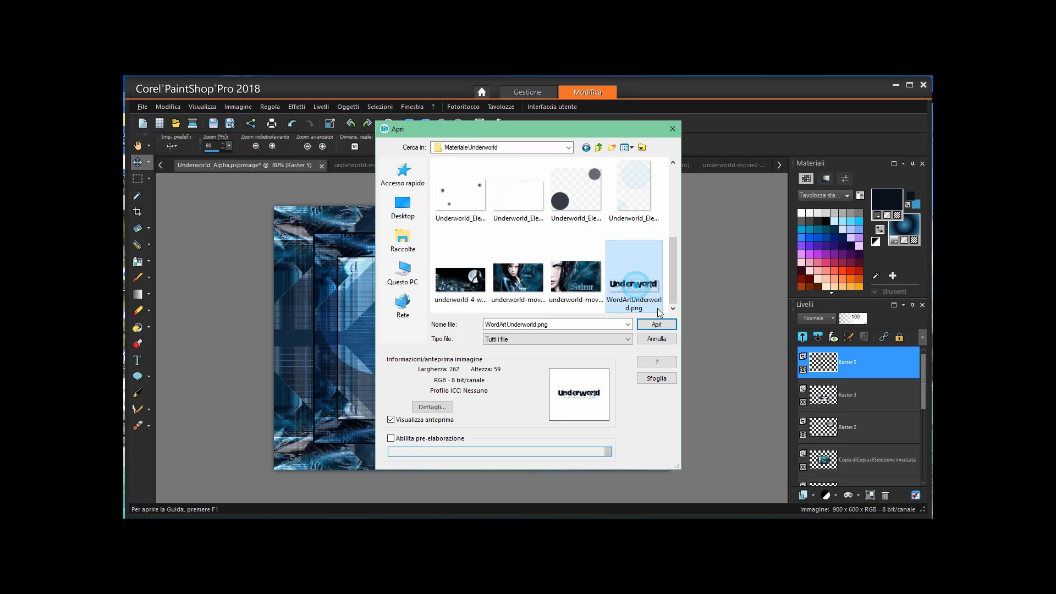
click(657, 324)
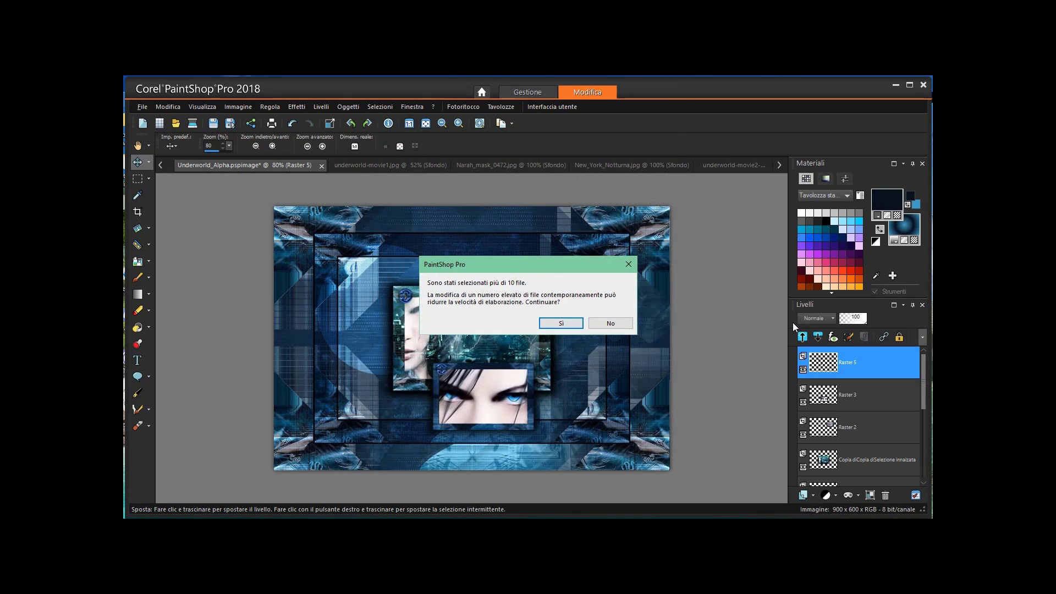
click(558, 323)
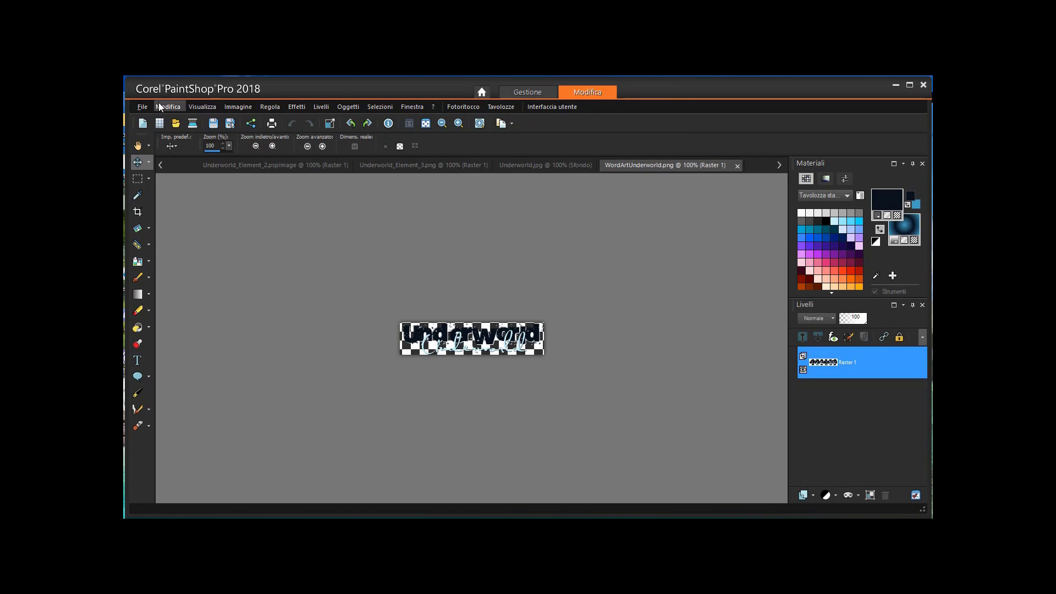
click(161, 106)
click(198, 214)
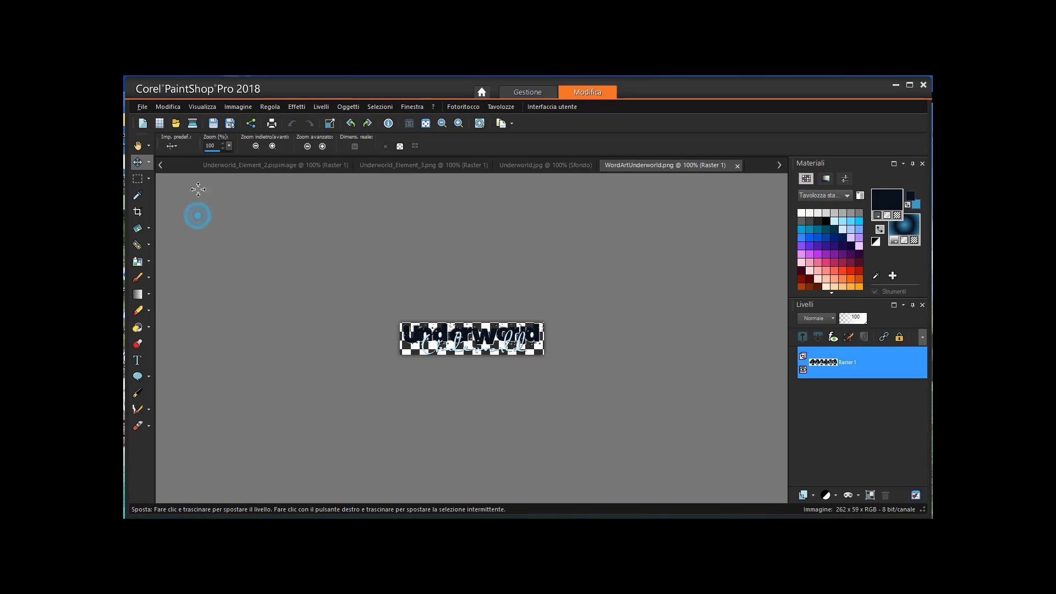
Paste the copied Underworld word art as a new layer in Underworld_Alpha.pspimage.
click(161, 165)
click(170, 165)
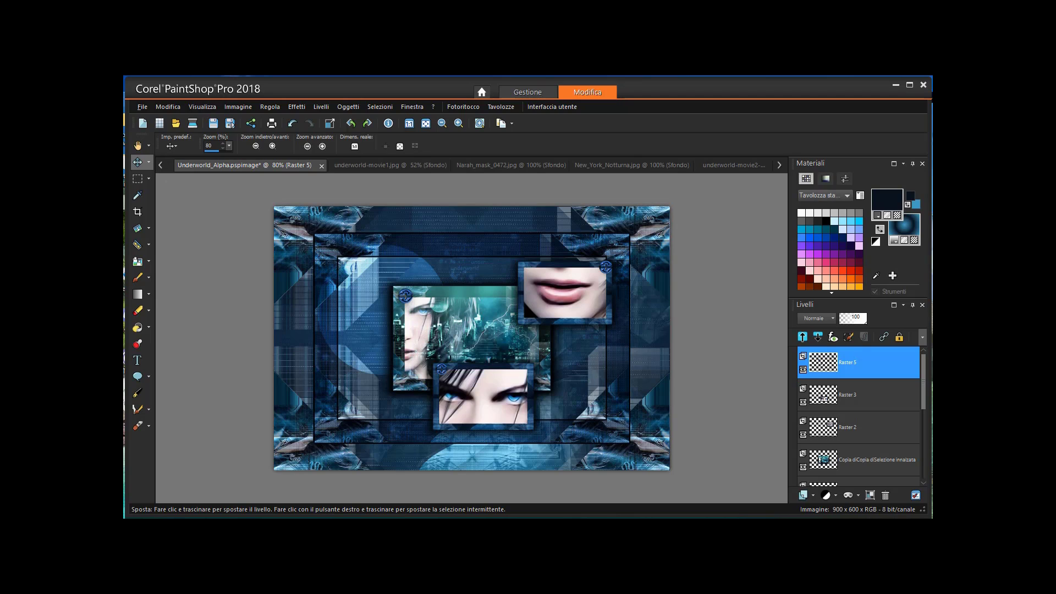
click(164, 107)
click(250, 263)
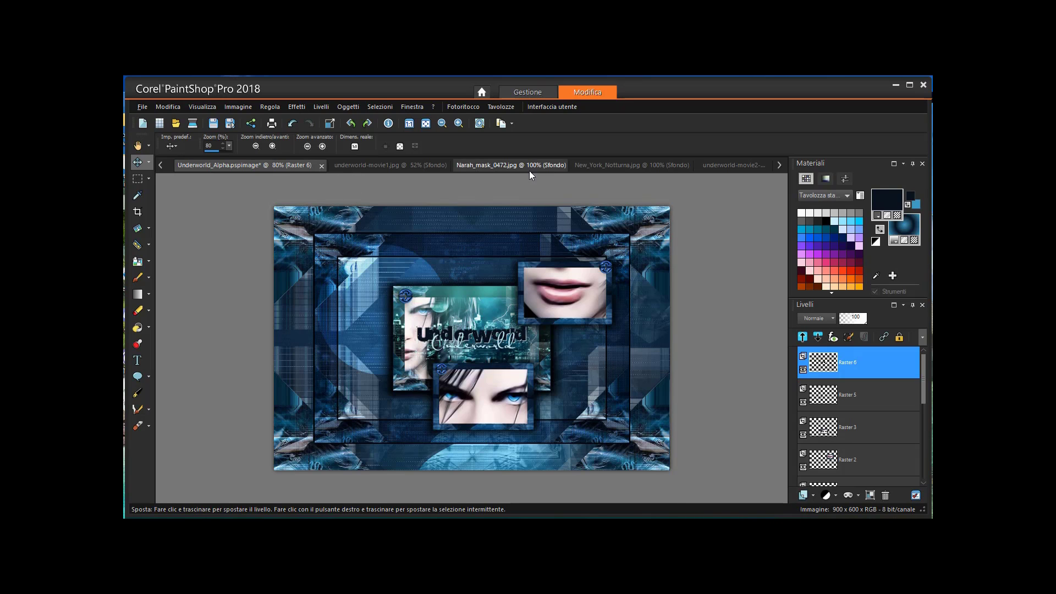
Place the Underworld title just above the central picture in Underworld_Alpha.pspimage, following the placement in the reference image Underworld.jpg.
click(779, 164)
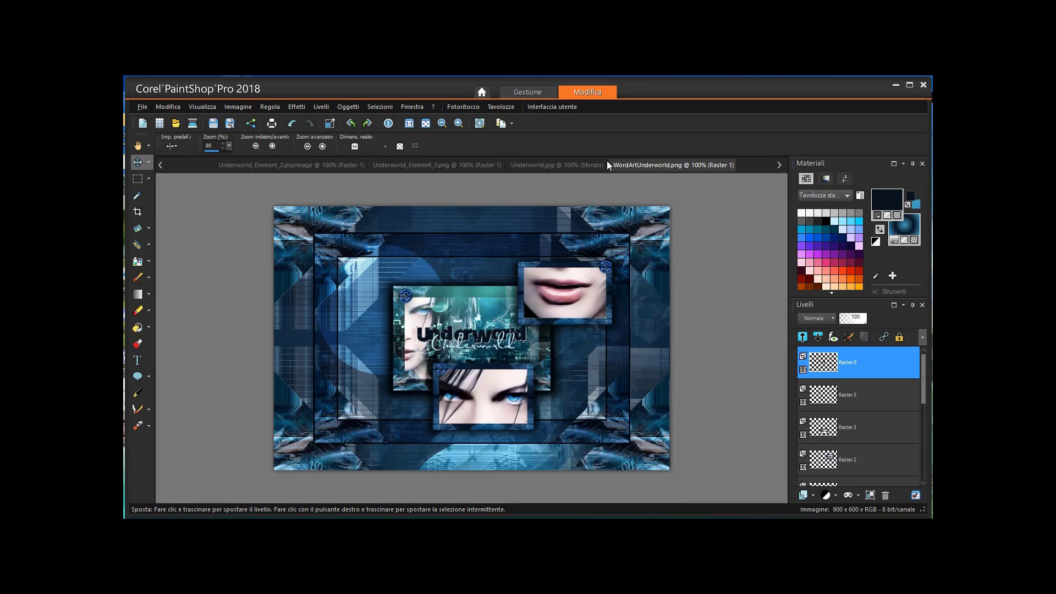
click(581, 166)
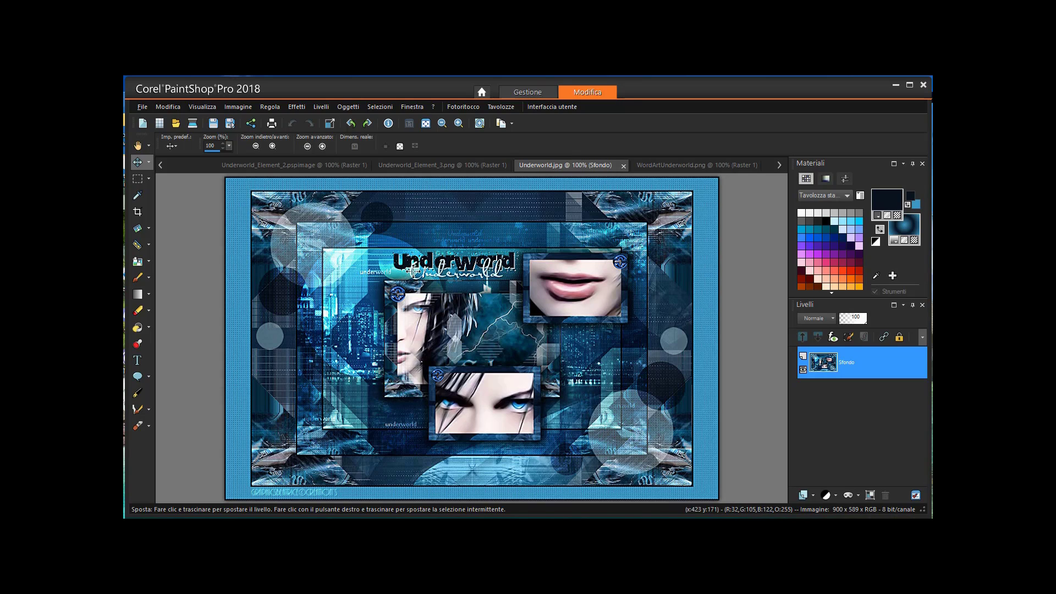
click(160, 165)
click(160, 165)
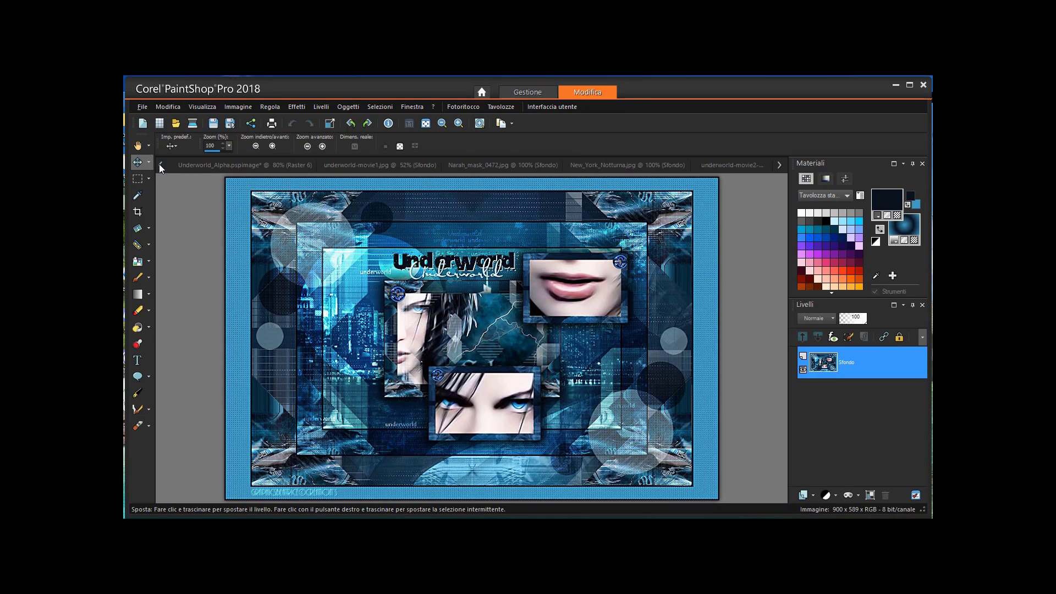
click(242, 164)
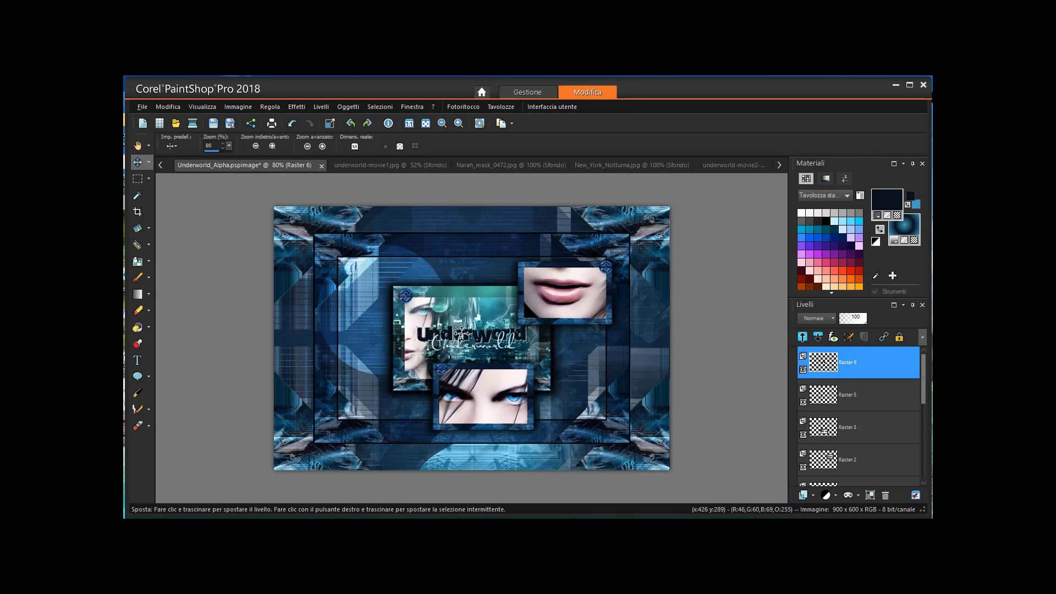
drag(438, 268, 446, 268)
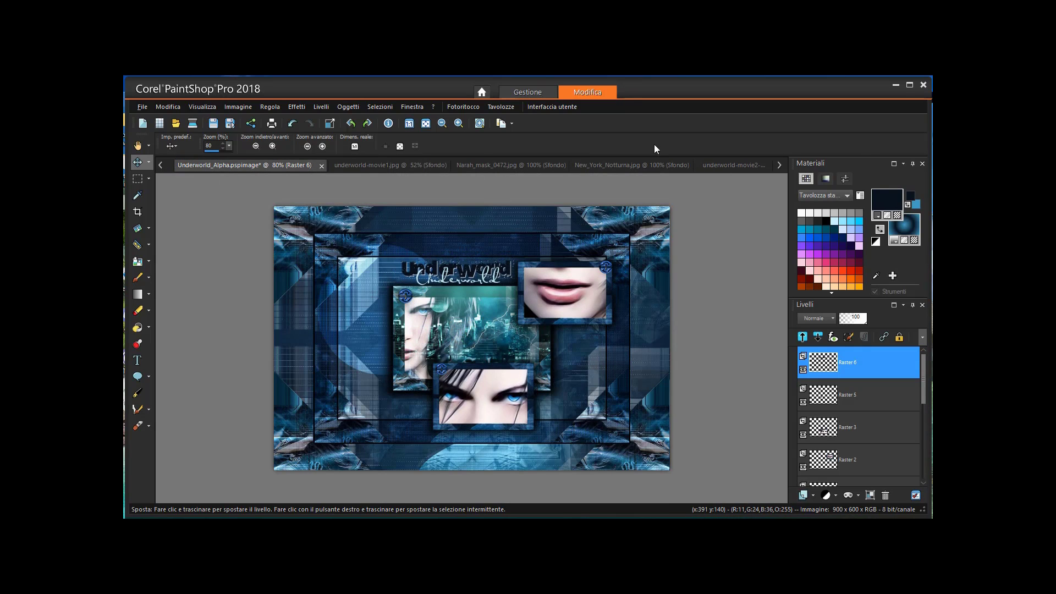
Compare the composition with the finished reference image Underworld.jpg and return to Underworld_Alpha.pspimage.
click(775, 164)
click(775, 164)
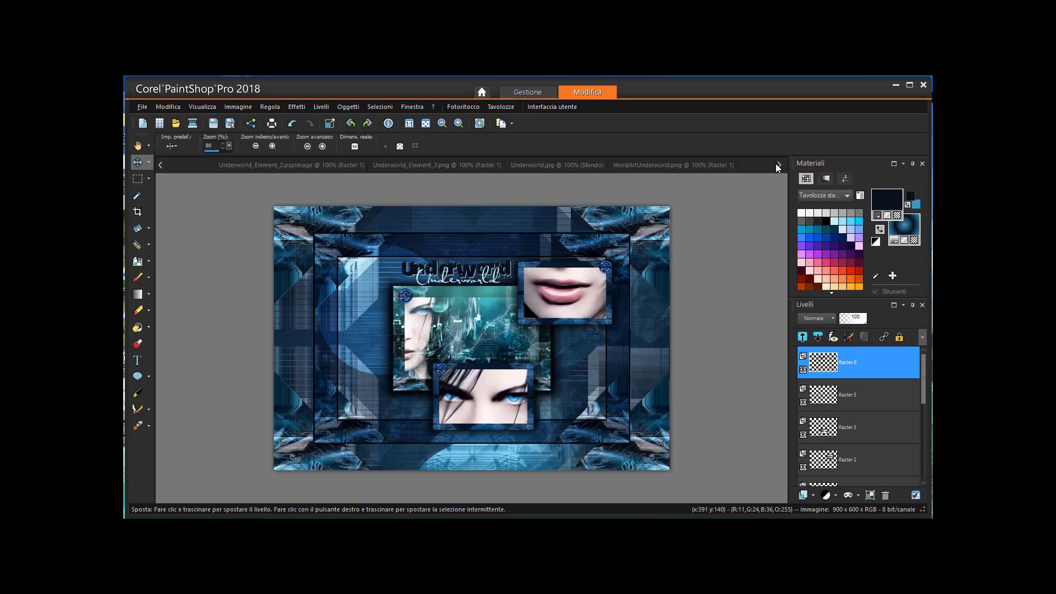
click(655, 164)
click(592, 165)
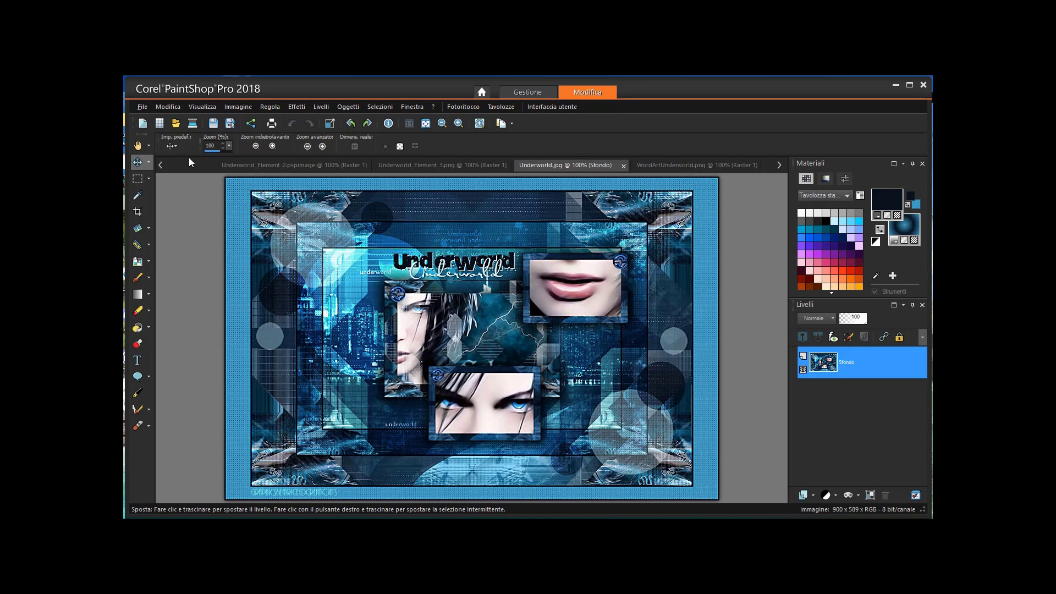
click(161, 164)
click(160, 164)
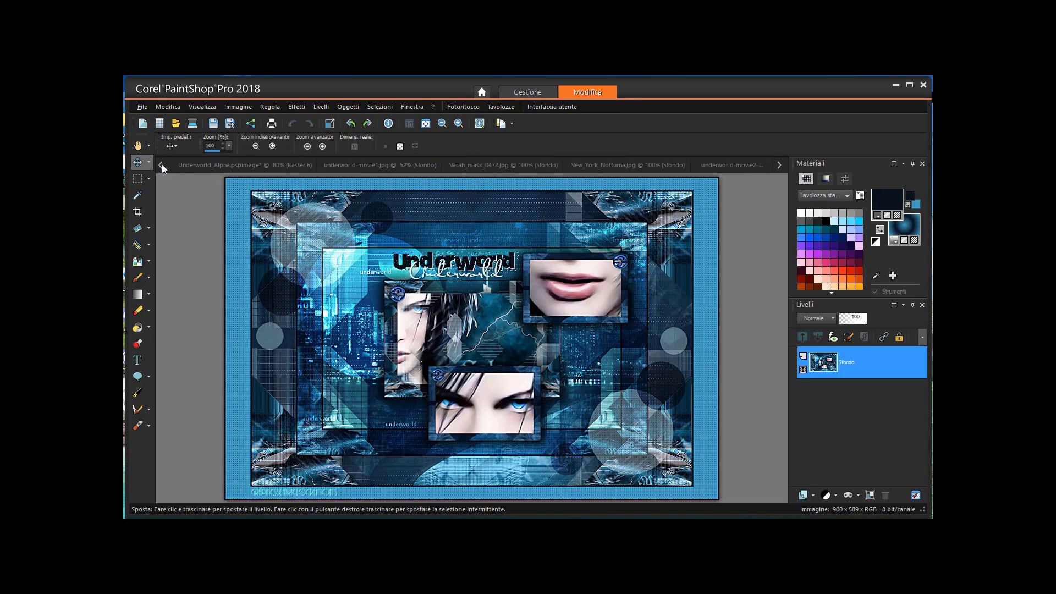
click(199, 167)
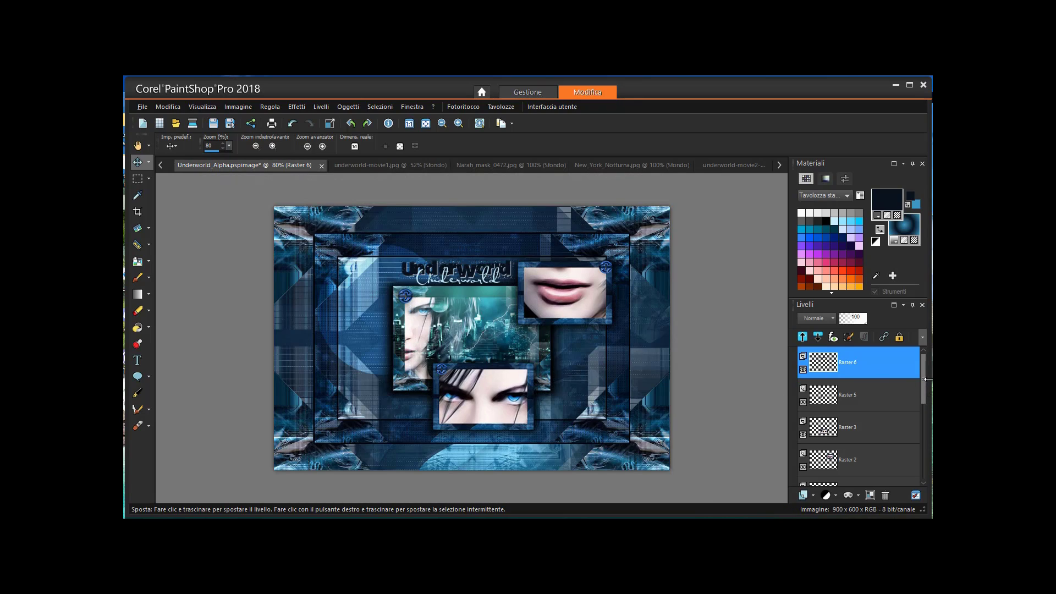
Try the Filtra blend mode on the Raster 1 layer and set it to Sovrapponi instead.
drag(925, 397, 924, 427)
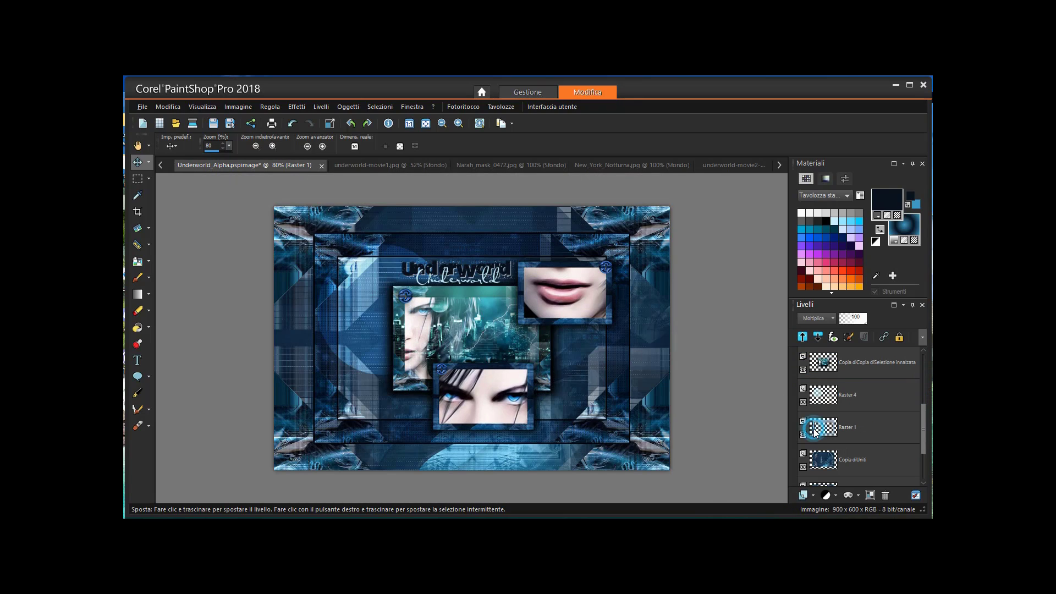
click(813, 427)
click(833, 323)
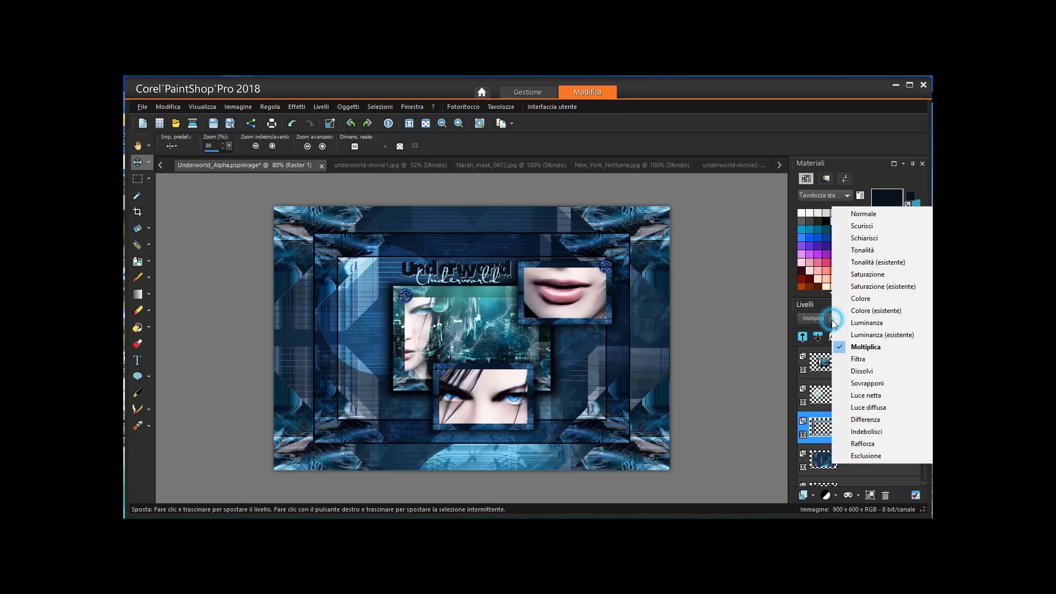
click(866, 359)
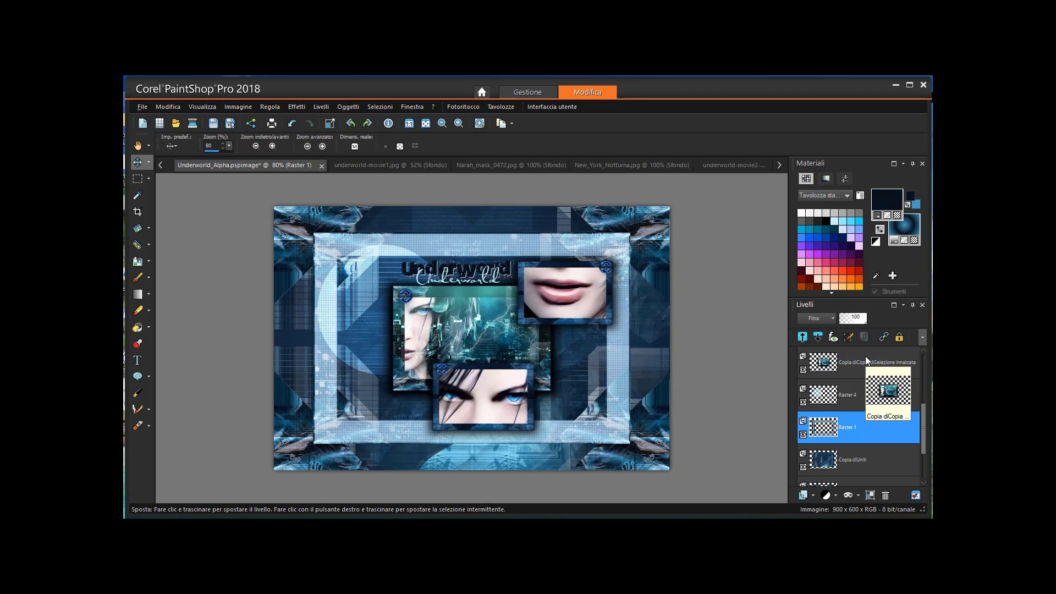
click(831, 319)
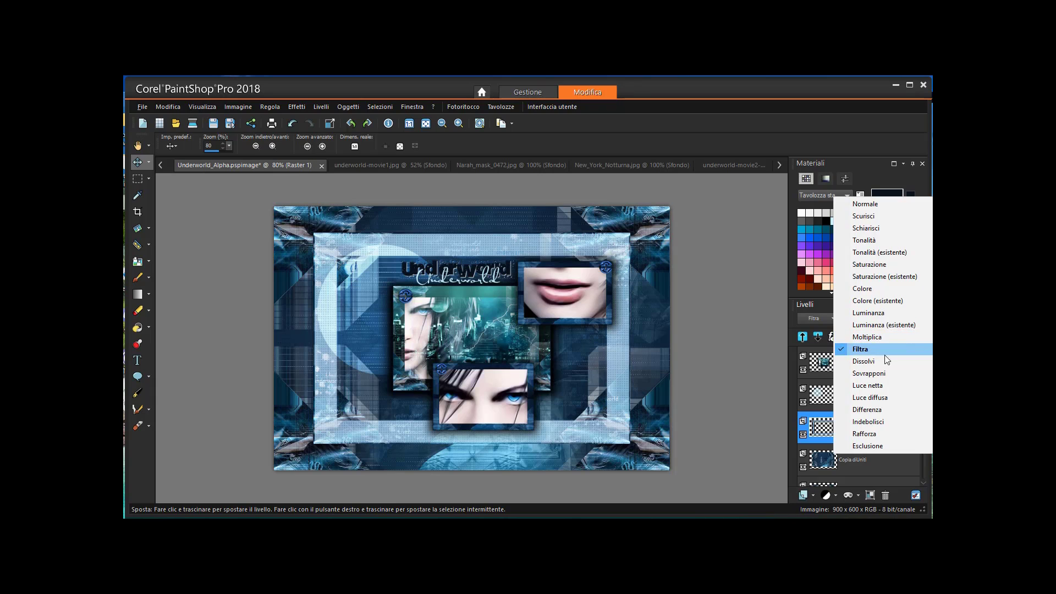
click(881, 372)
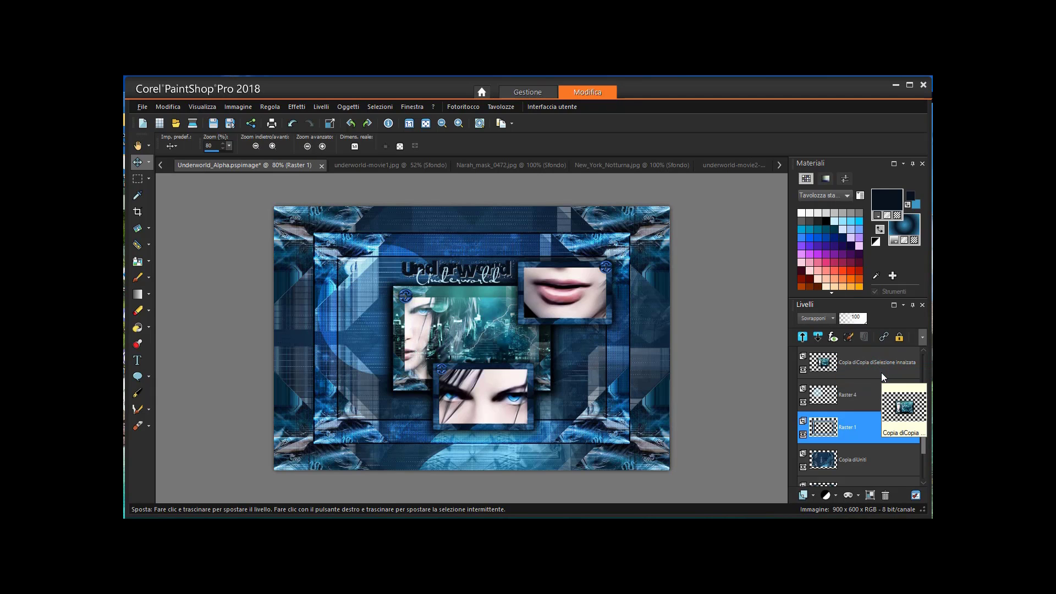
Check the reference Underworld.jpg and set the blend mode of the raised-selection copy layer in Underworld_Alpha.pspimage to Moltiplica.
click(780, 166)
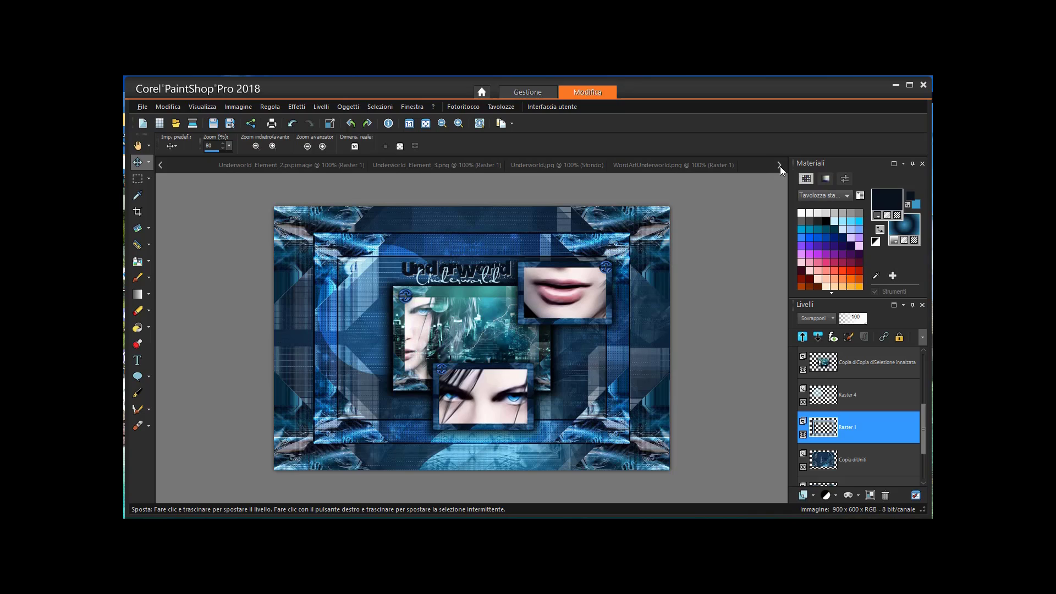
click(515, 165)
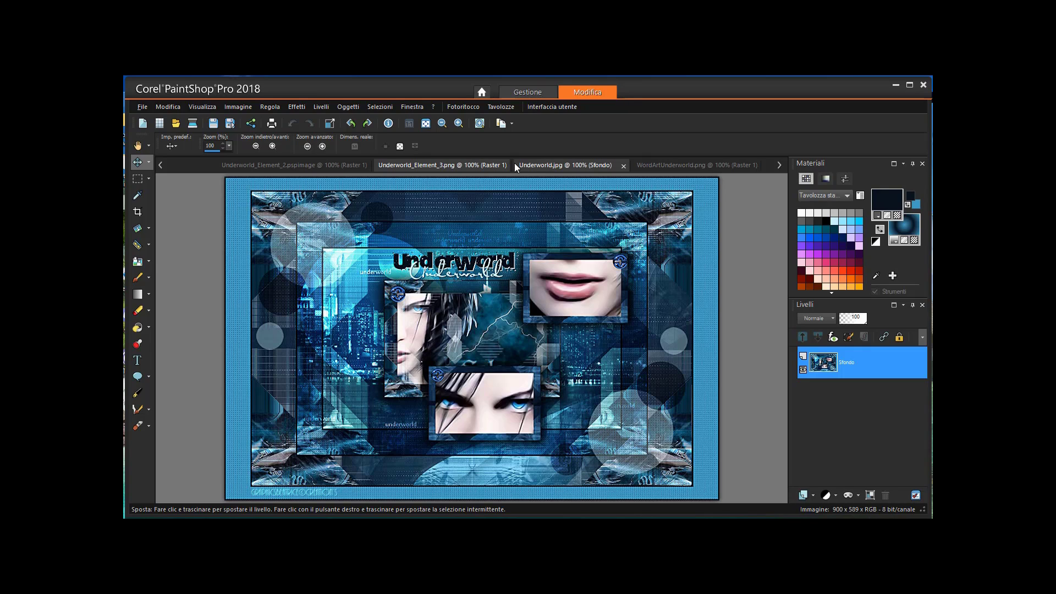
click(162, 165)
click(198, 165)
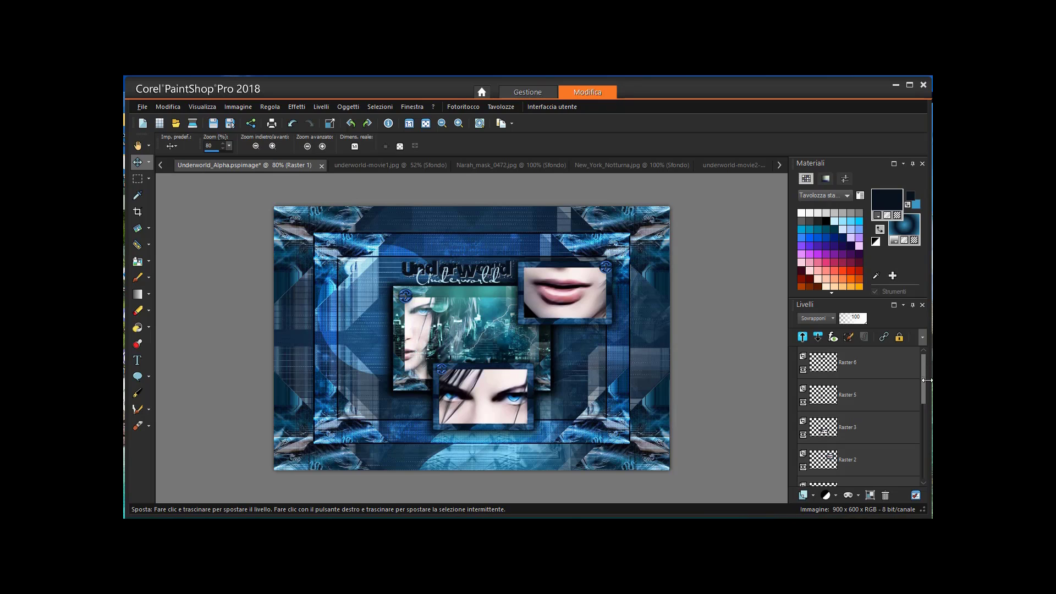
drag(922, 378, 925, 423)
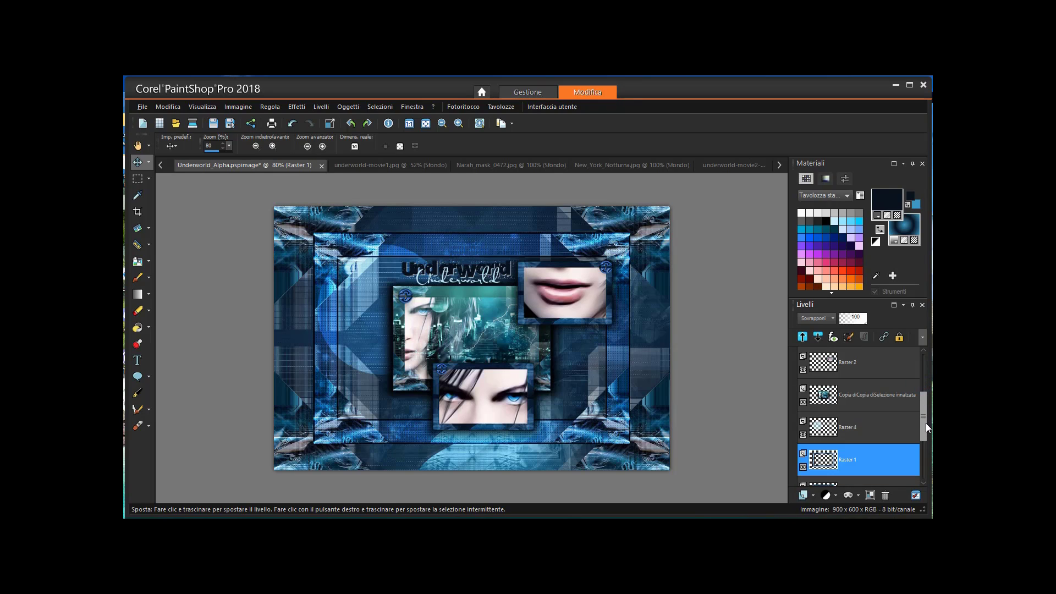
click(824, 401)
click(831, 319)
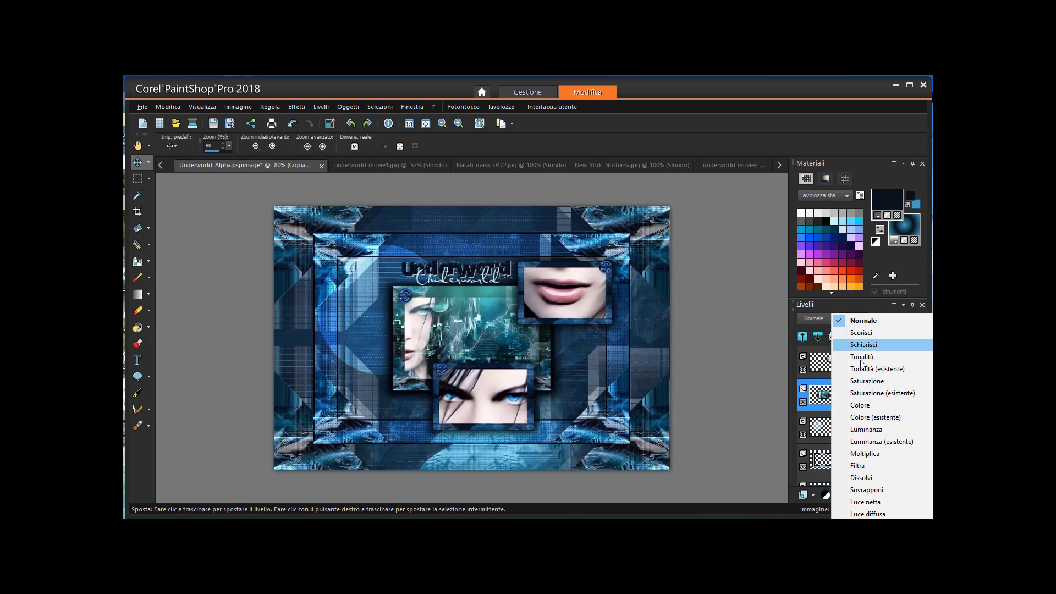
click(880, 453)
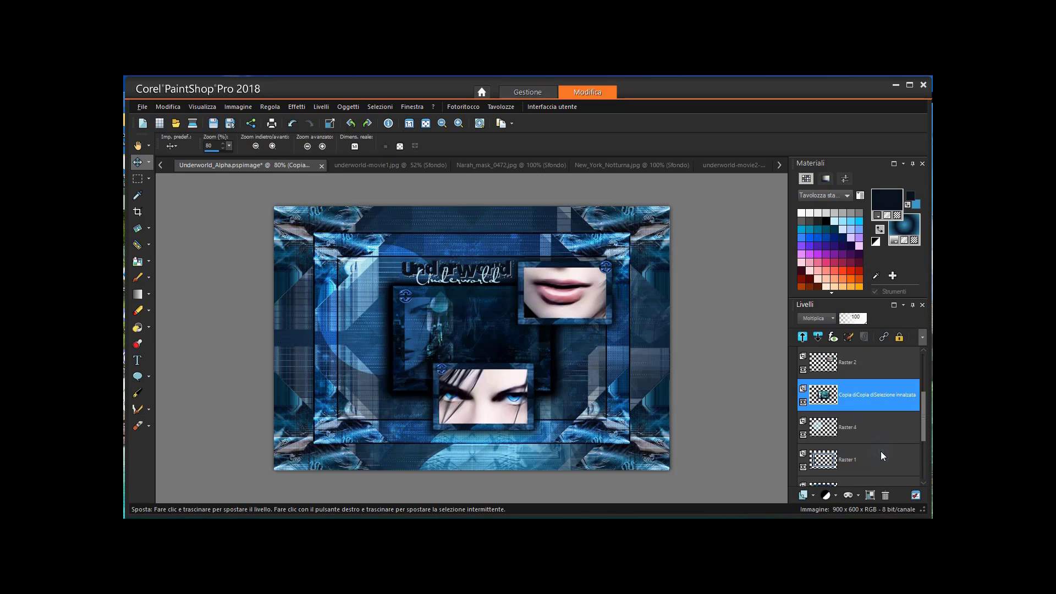
Set the blend mode of the Copia diCopia diSelezione innalzata layer back to Normale.
click(833, 322)
click(866, 211)
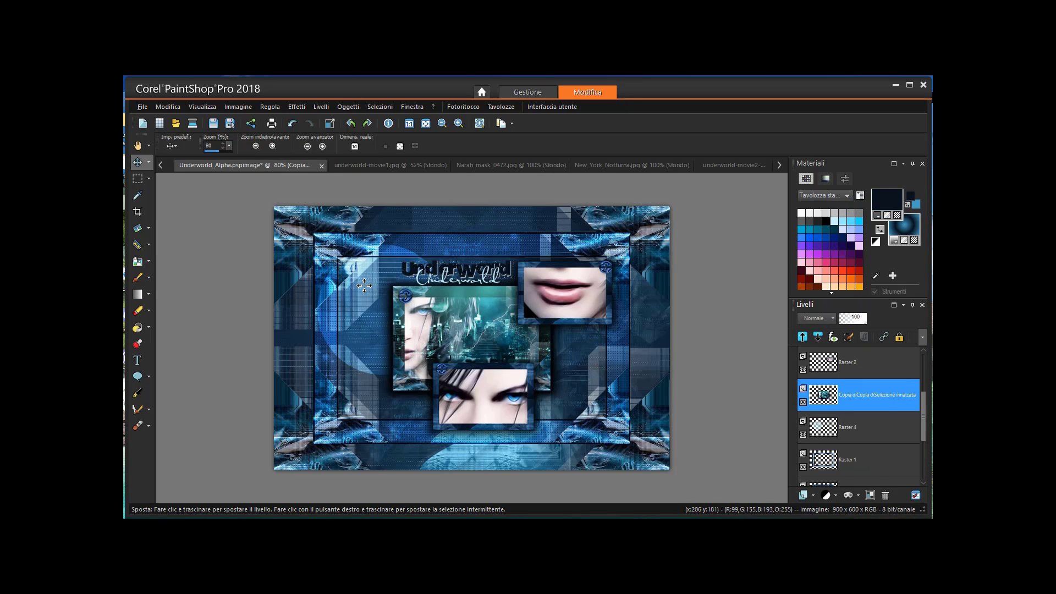
click(860, 433)
click(830, 460)
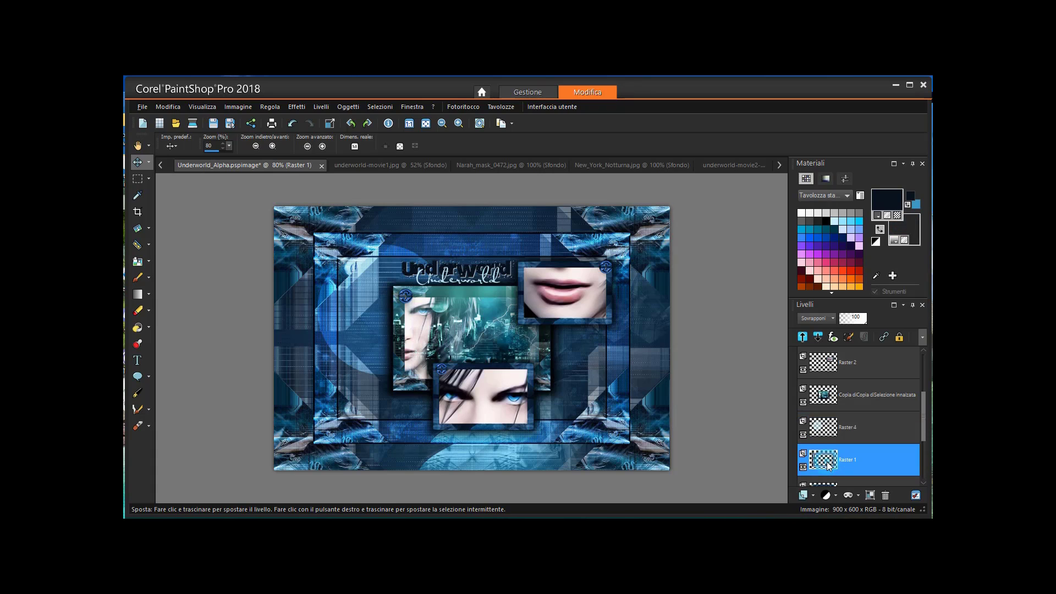
Try the Moltiplica, Sovrapponi and Filtra blend modes on the Copia diUniti layer, ending on Normale.
drag(924, 418, 925, 448)
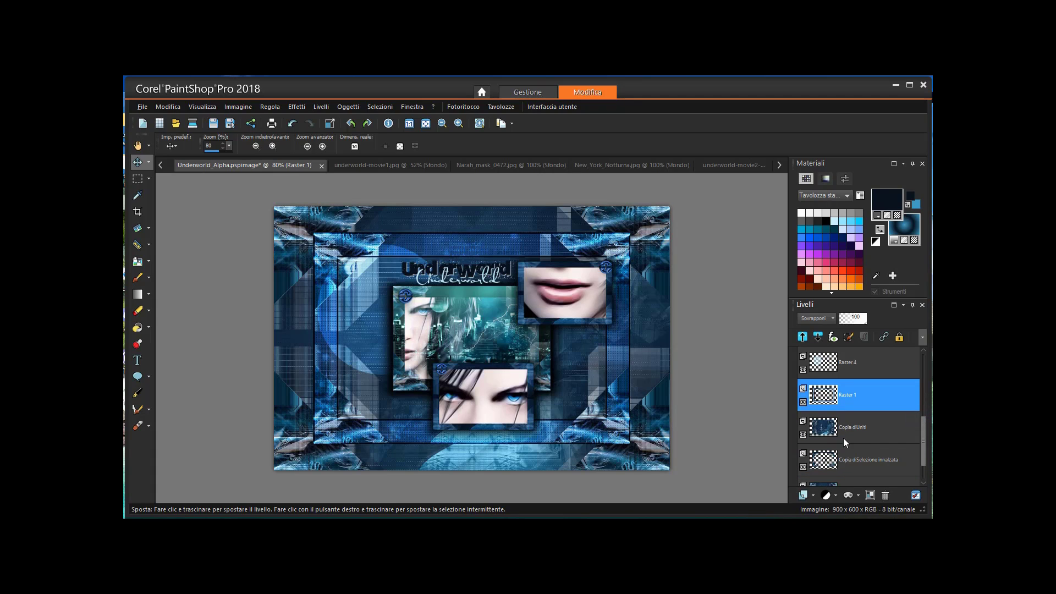
click(803, 434)
click(803, 435)
click(831, 432)
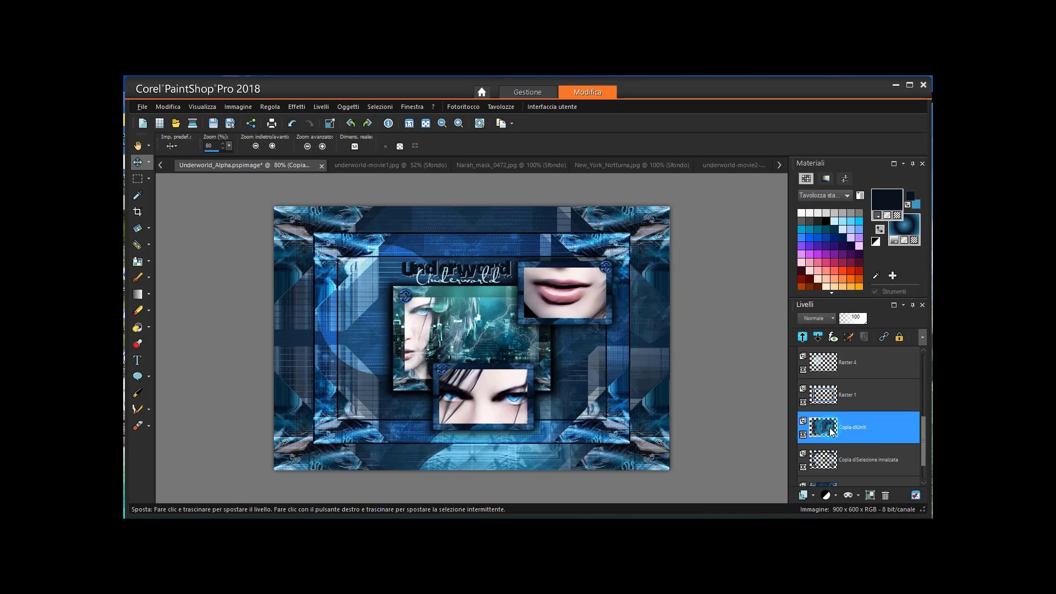
click(834, 323)
click(875, 457)
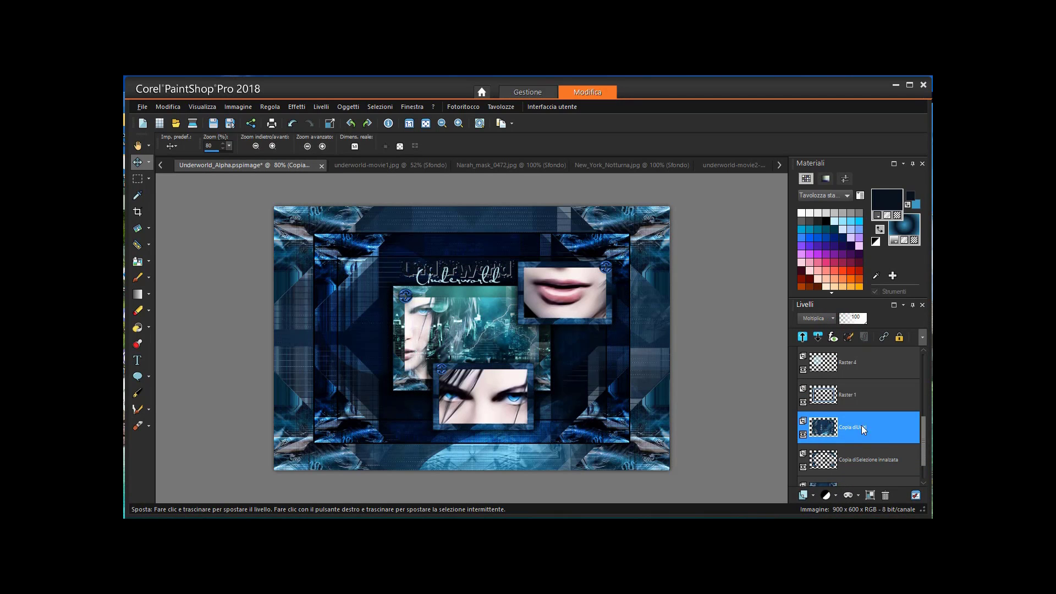
click(832, 317)
click(882, 380)
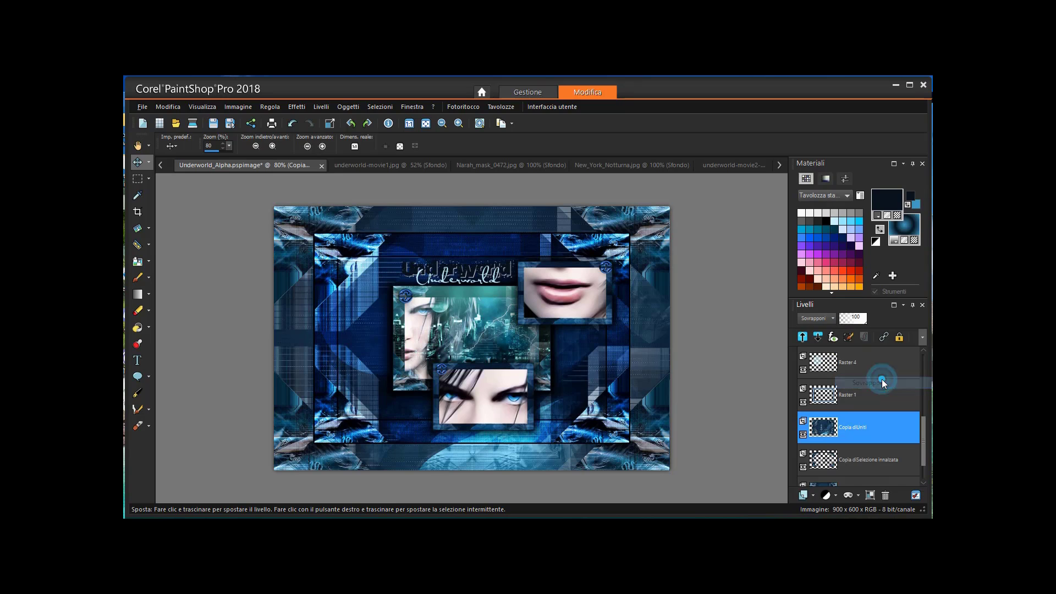
click(832, 318)
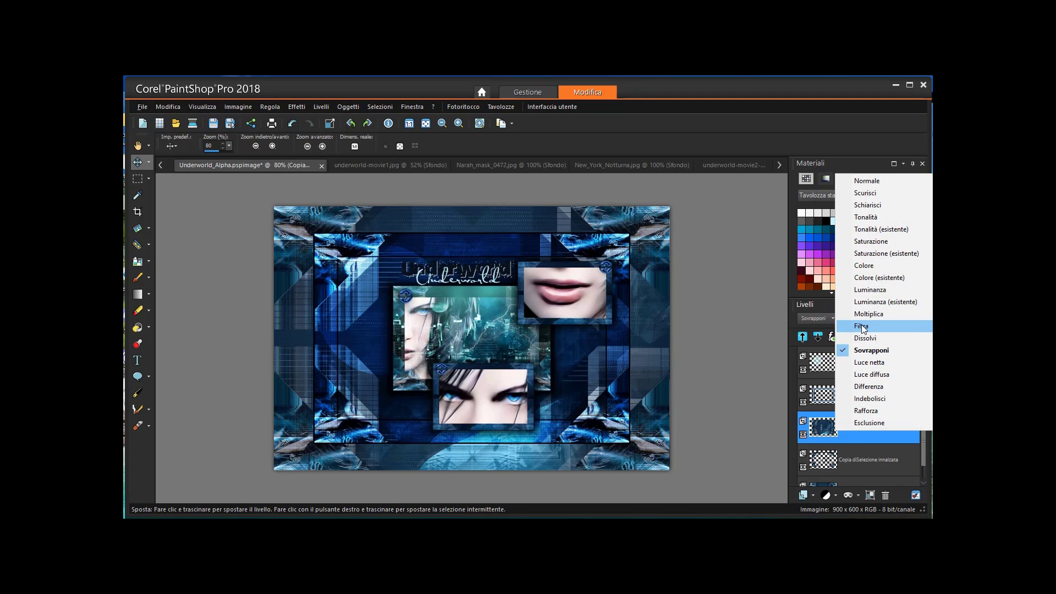
click(861, 327)
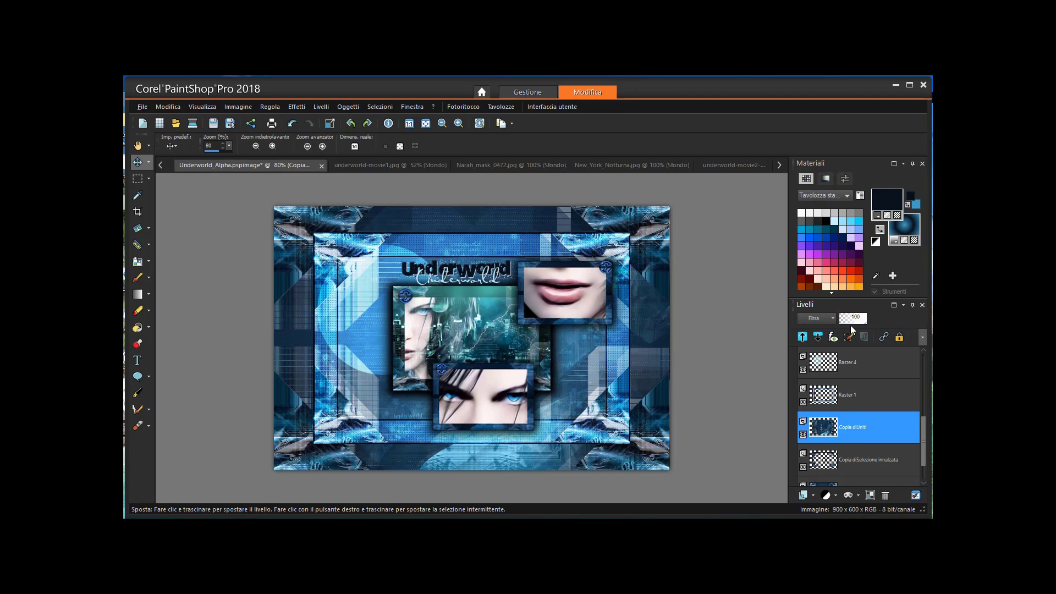
click(832, 318)
click(865, 202)
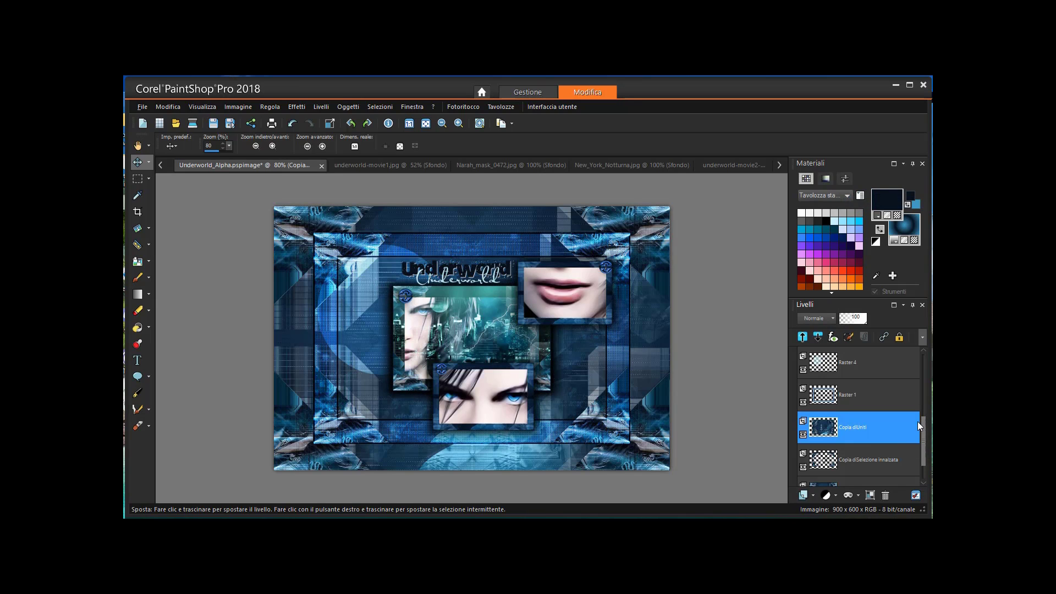
Try the Sovrapponi and Filtra blend modes on the Copia diSelezione innalzata layer and restore Normale.
click(831, 462)
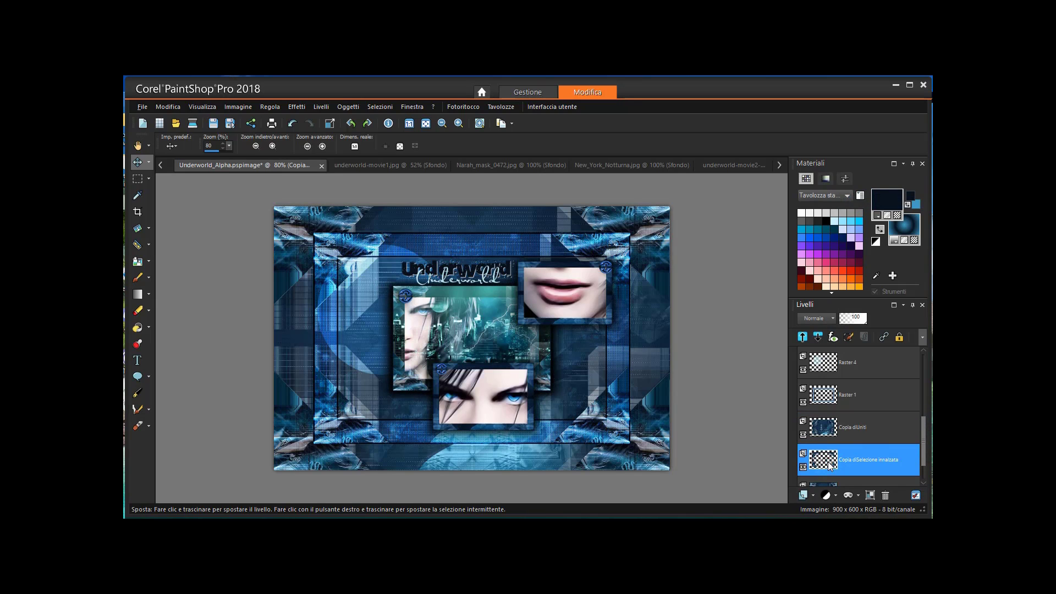
click(834, 319)
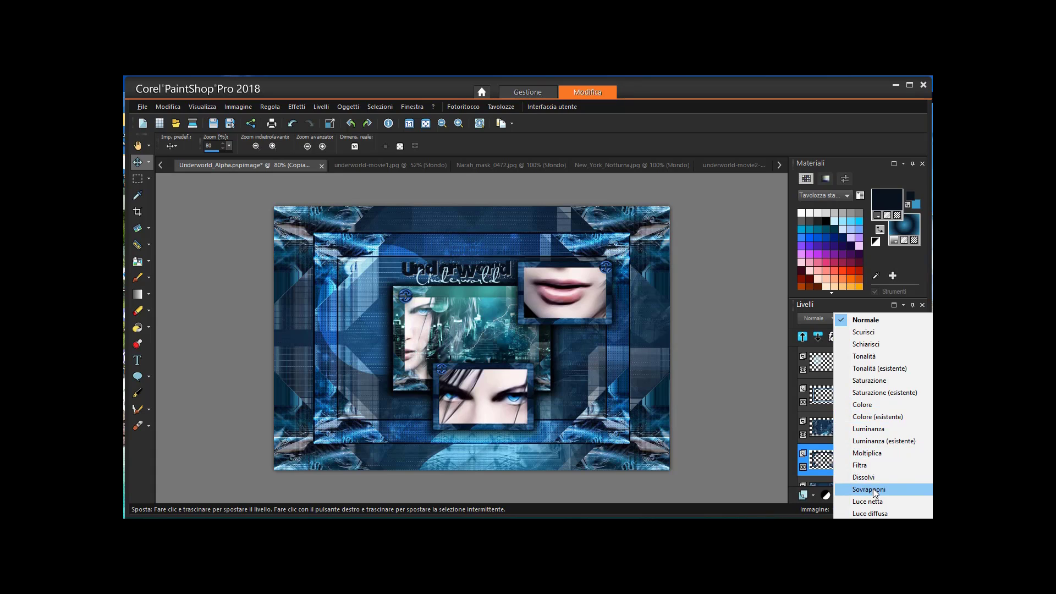
click(869, 489)
click(833, 319)
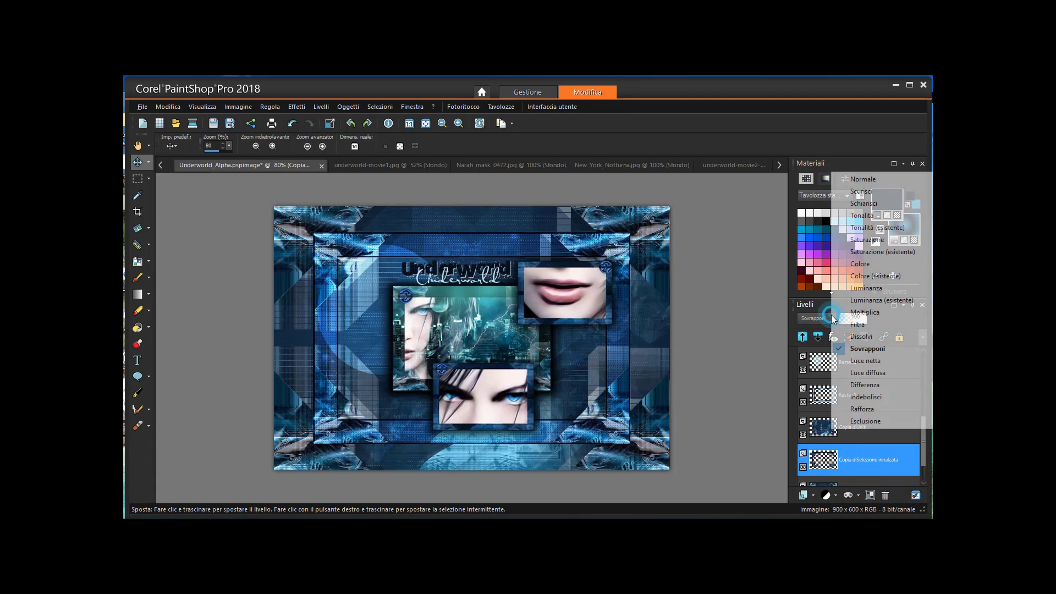
click(862, 326)
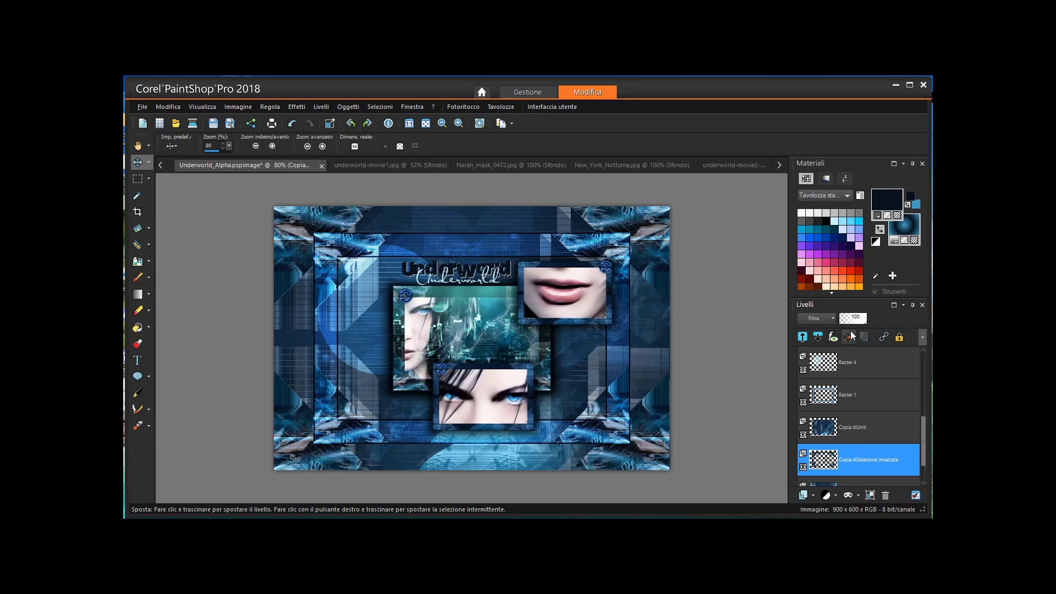
click(835, 319)
click(861, 204)
Open Underworld3.pspimage from the Underworld folder and look through its lower layers.
click(142, 107)
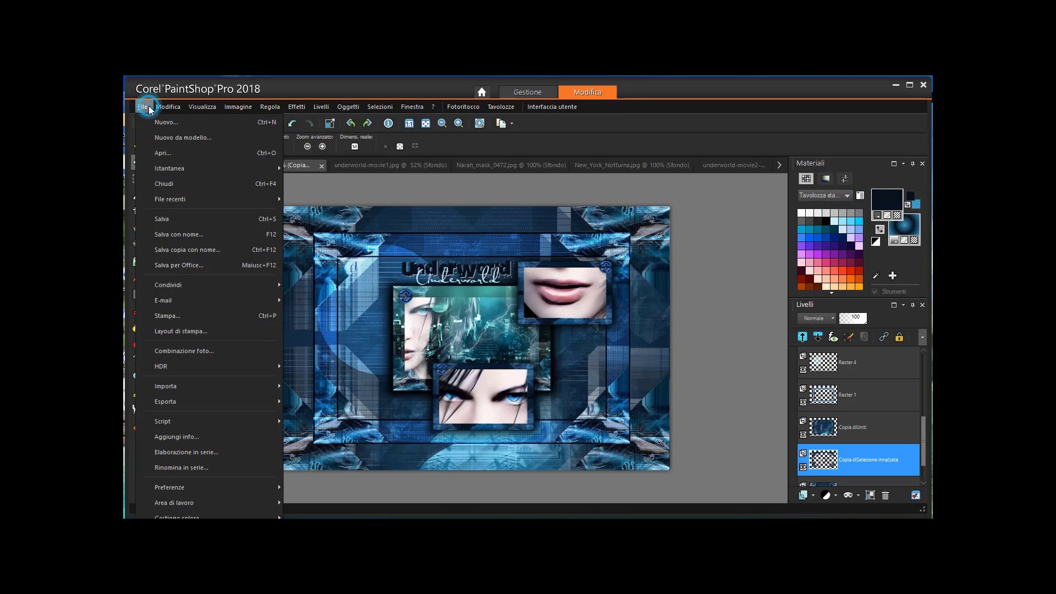
click(167, 155)
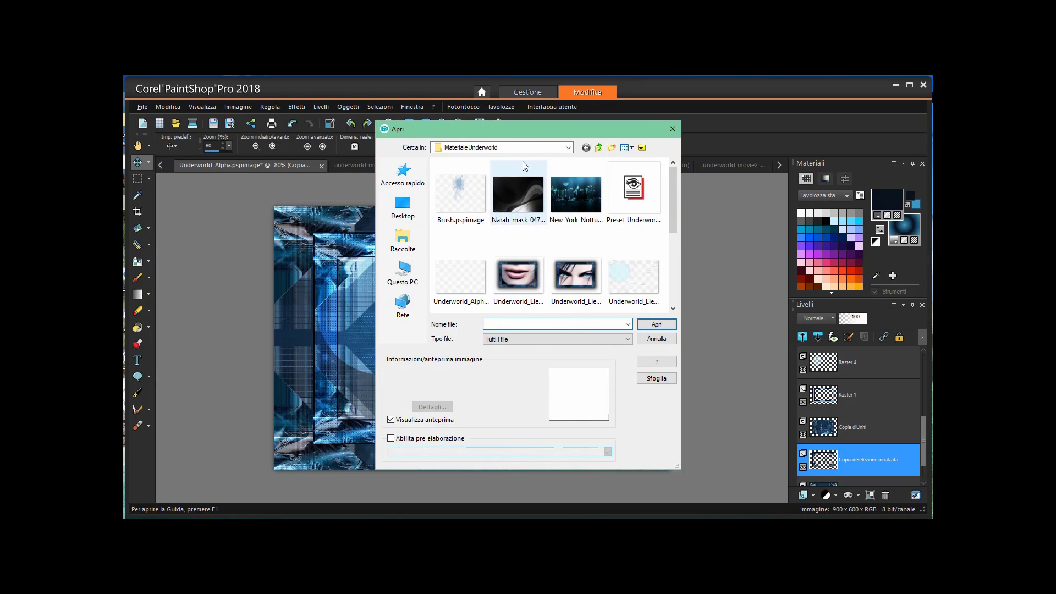
click(569, 146)
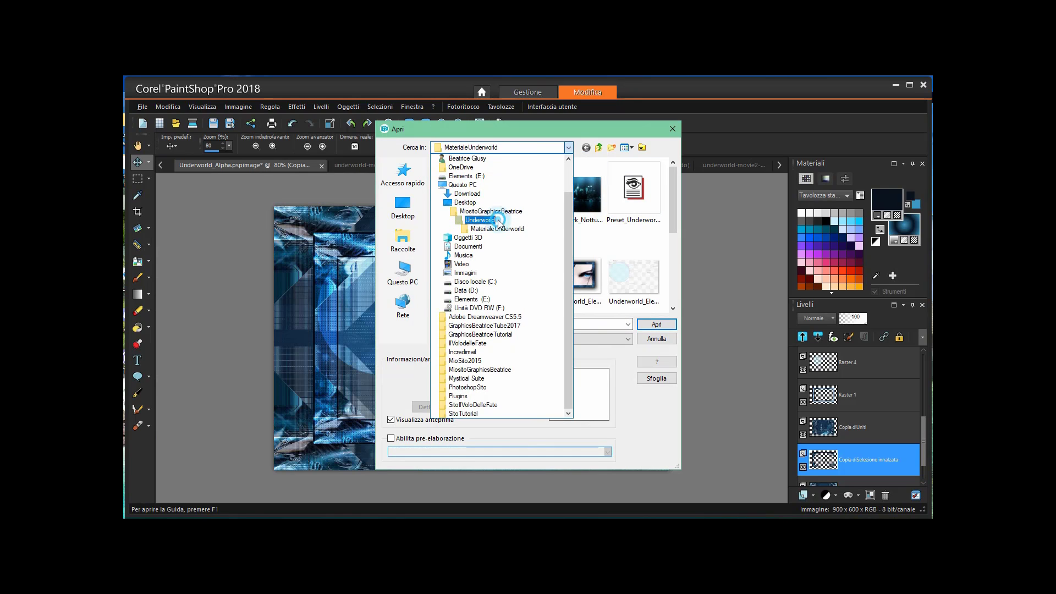
click(495, 219)
double_click(460, 187)
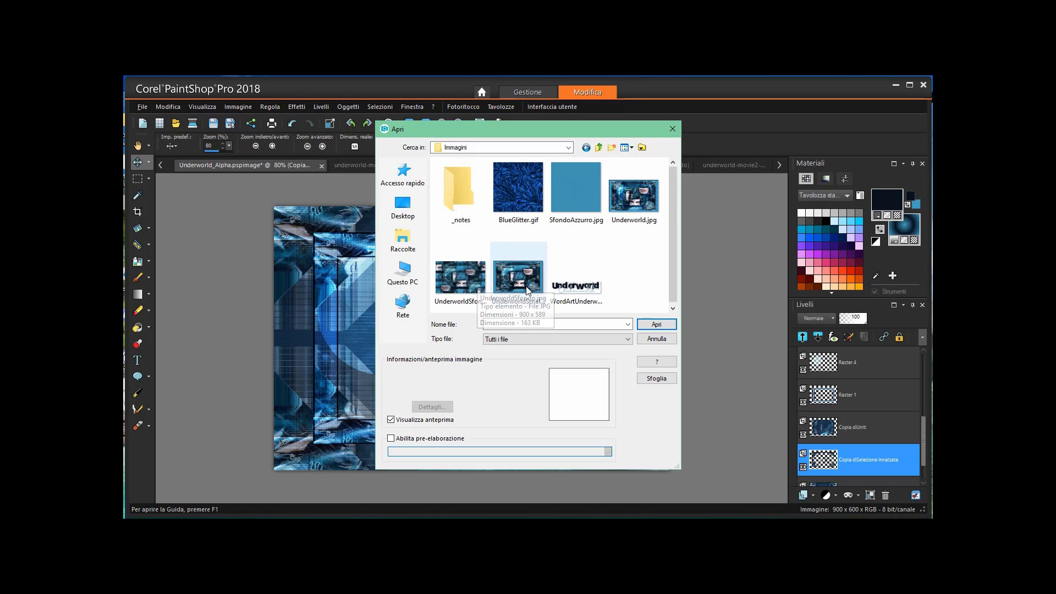
click(587, 147)
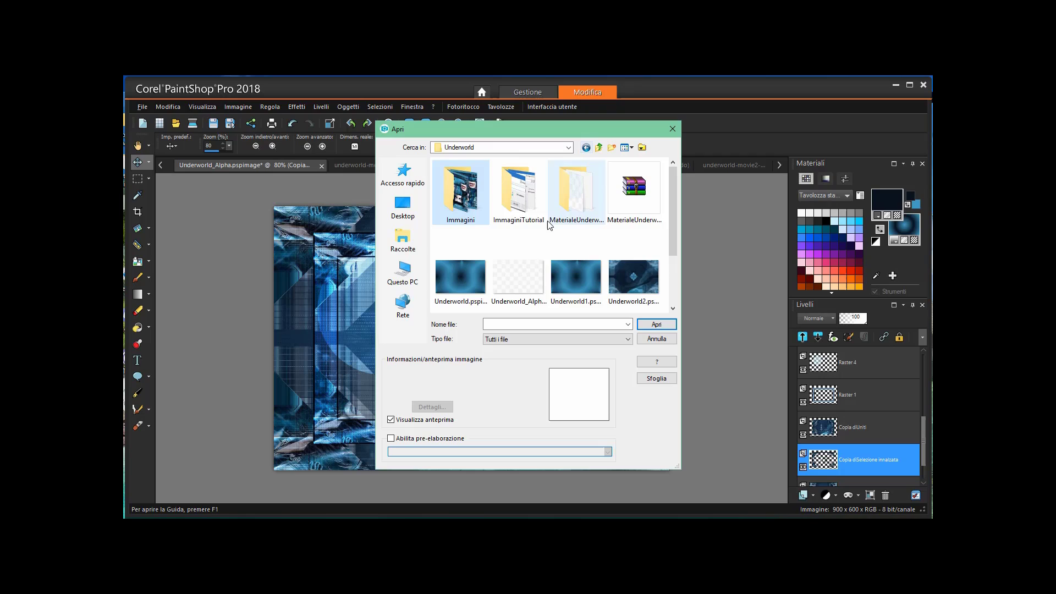
double_click(519, 204)
click(586, 148)
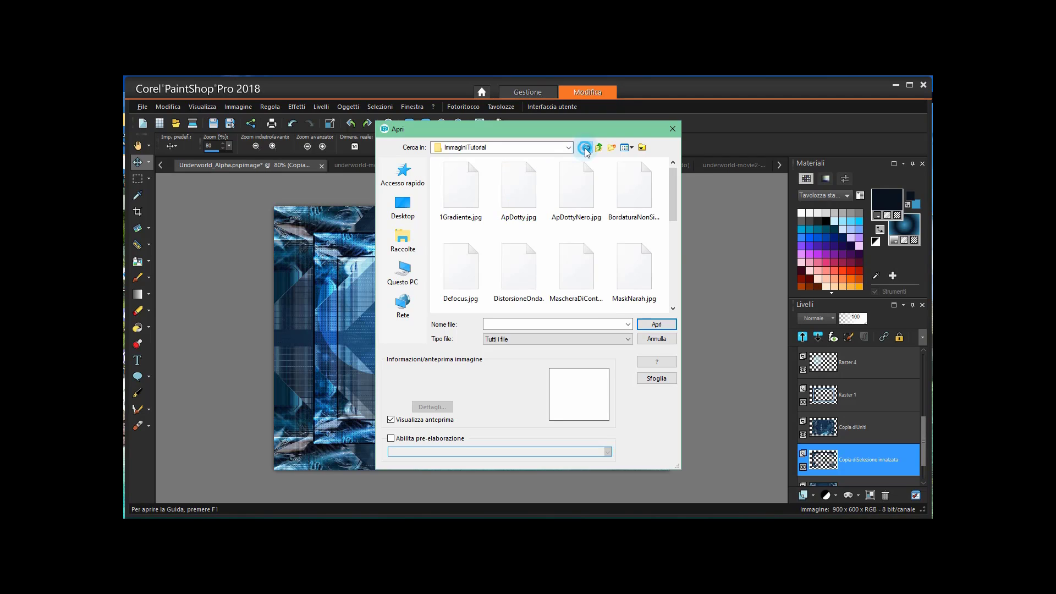
drag(675, 199, 486, 283)
click(486, 284)
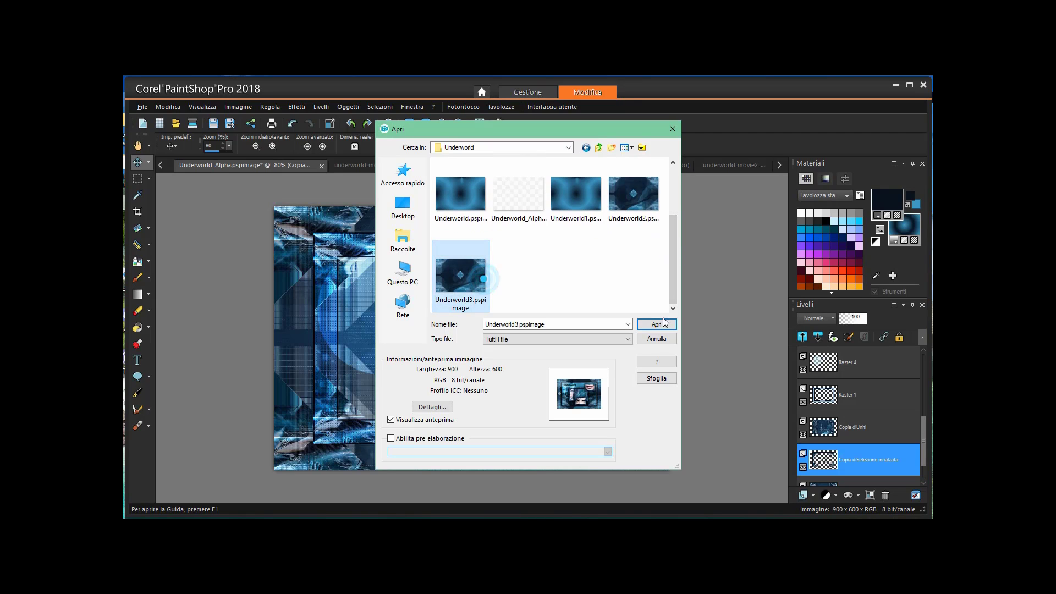
click(656, 324)
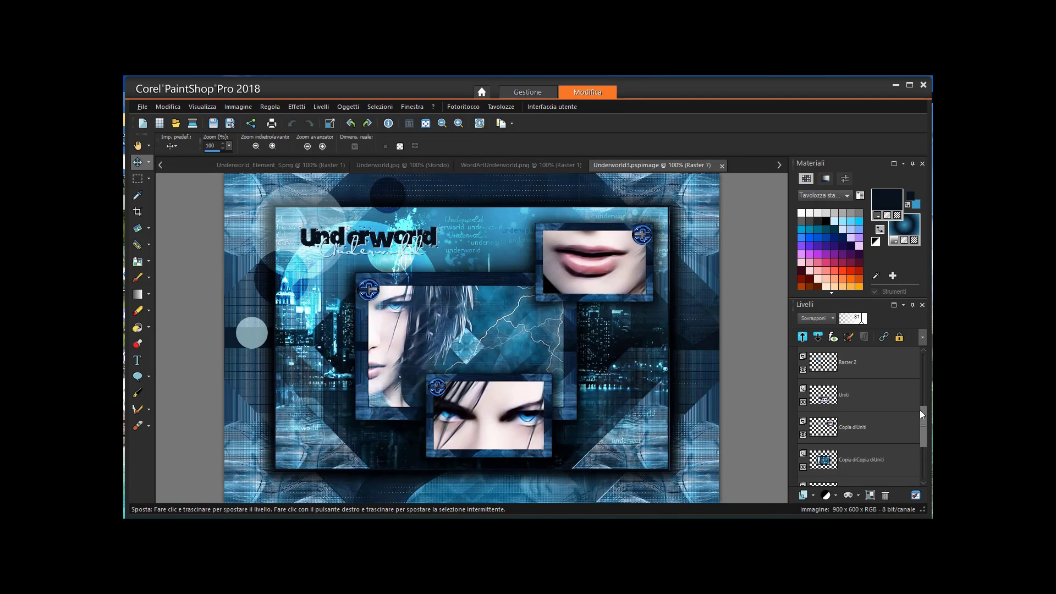
drag(922, 410, 921, 453)
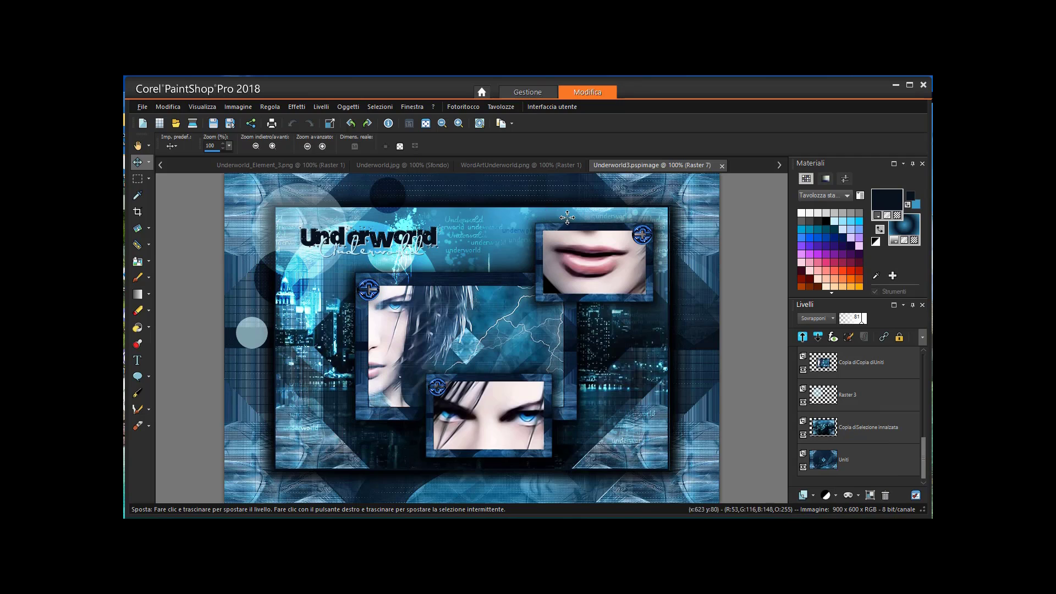
Return to Underworld_Alpha.pspimage and merge the Copia diUniti layer down into the Copia diSelezione innalzata layer.
click(161, 165)
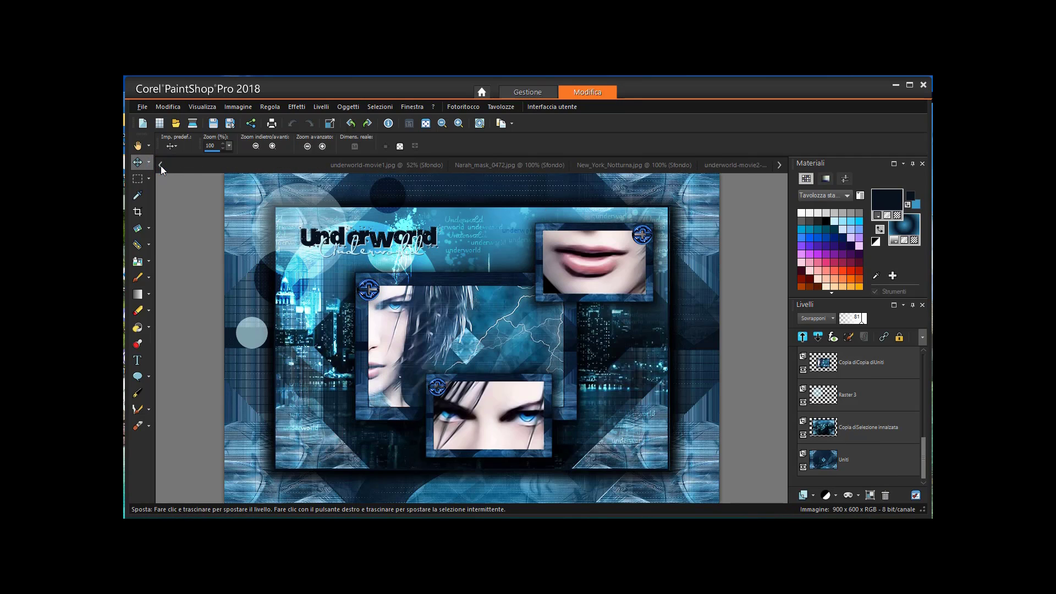
click(193, 167)
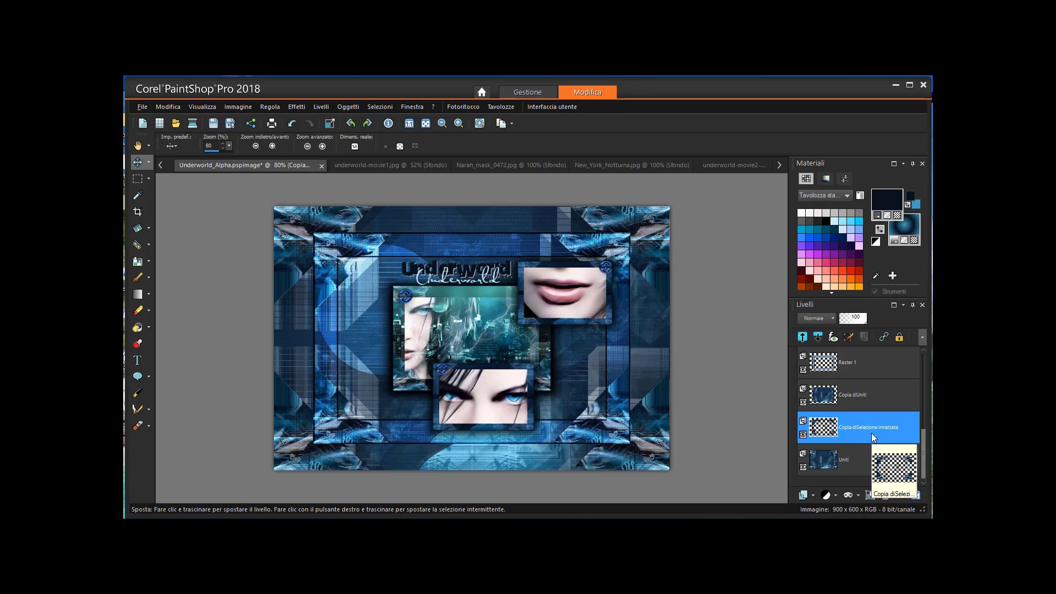
right_click(851, 391)
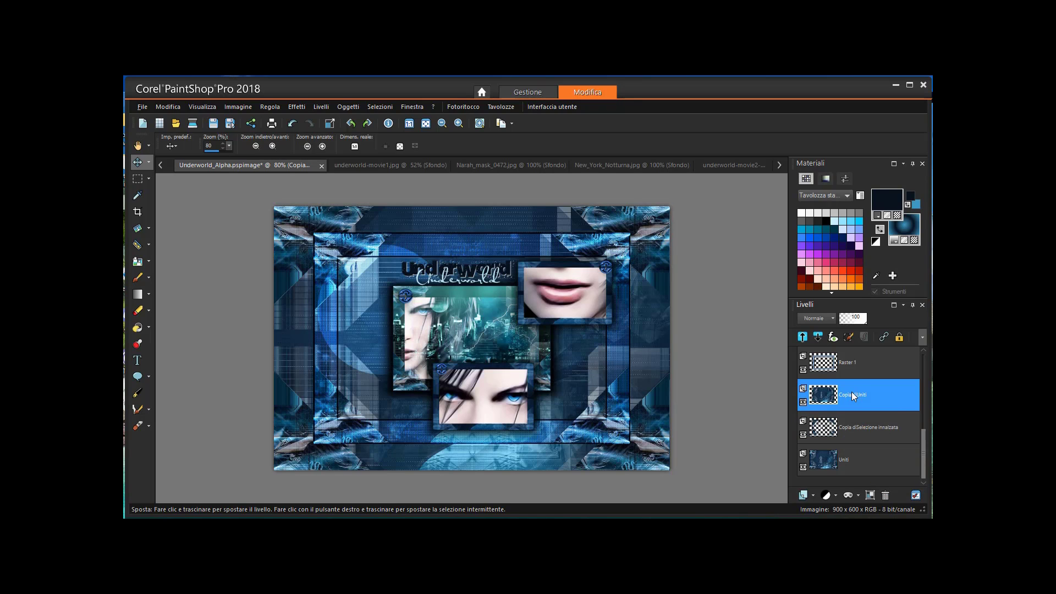
click(777, 517)
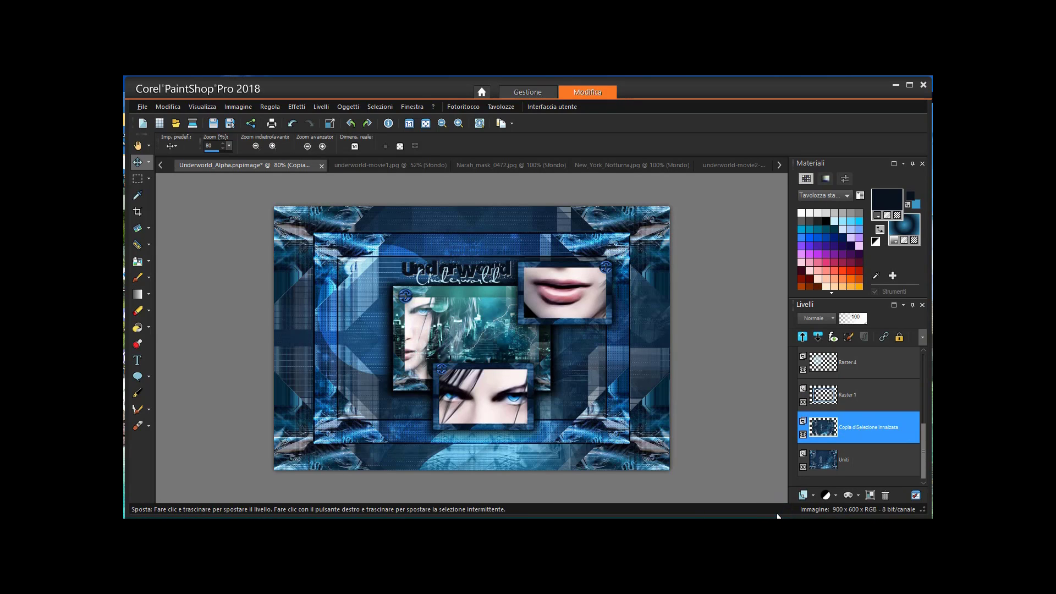
Switch to Underworld3.pspimage and examine its layer stack from the lower layers up to Raster 7.
click(778, 165)
click(777, 165)
click(702, 164)
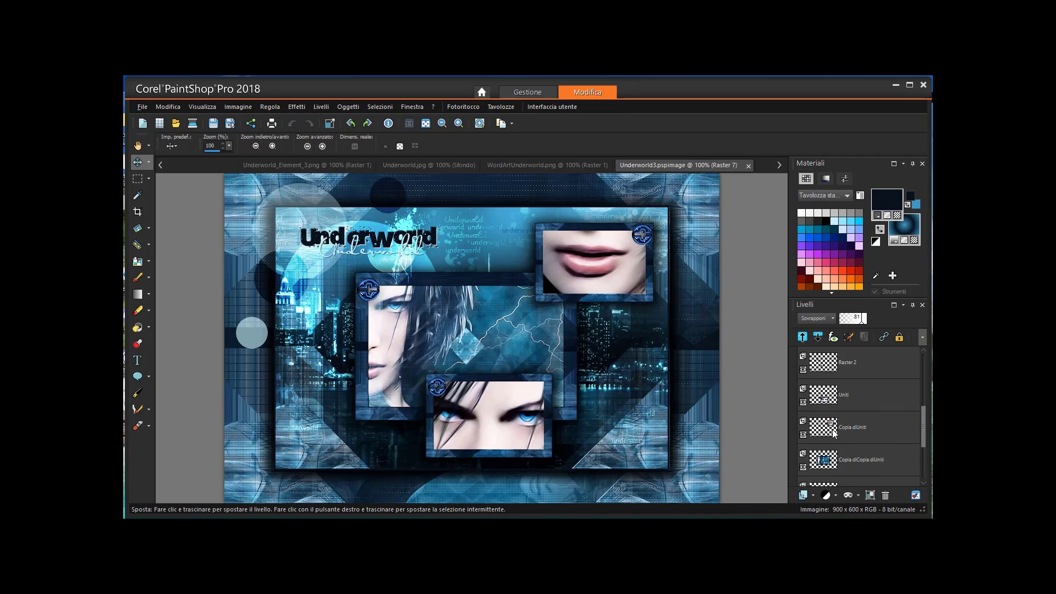
drag(921, 425, 919, 458)
scroll(813, 416, up, 1)
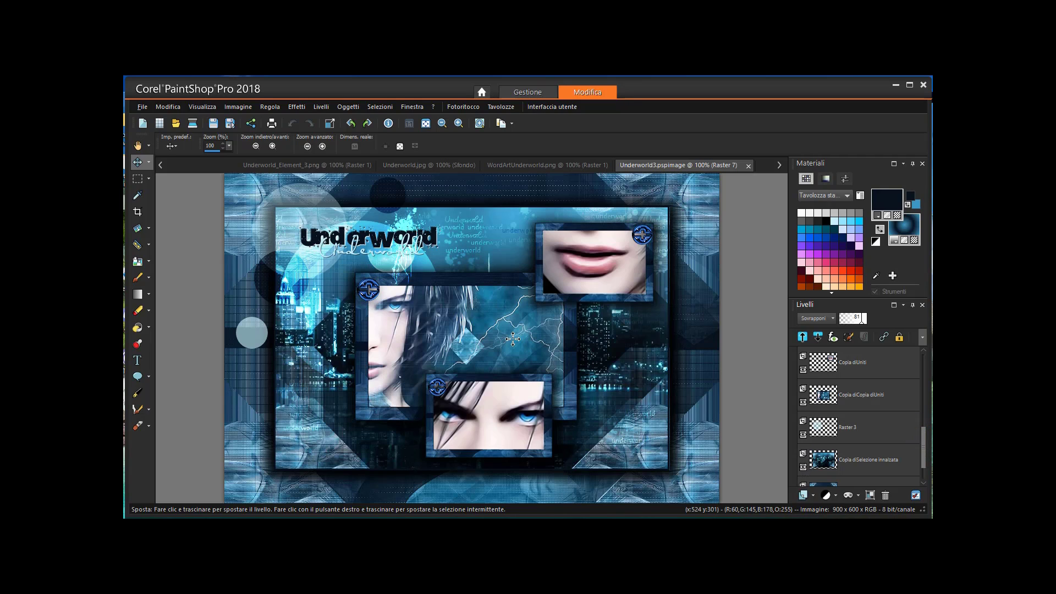
drag(924, 437, 925, 388)
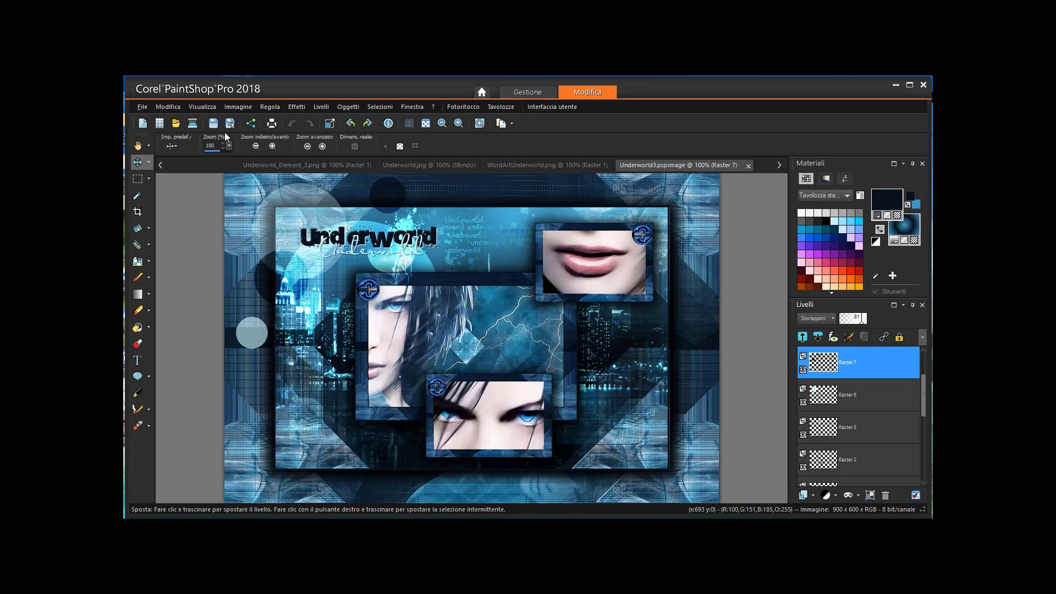
Look through the open documents and close Underworld3.pspimage.
click(162, 163)
click(163, 163)
click(163, 164)
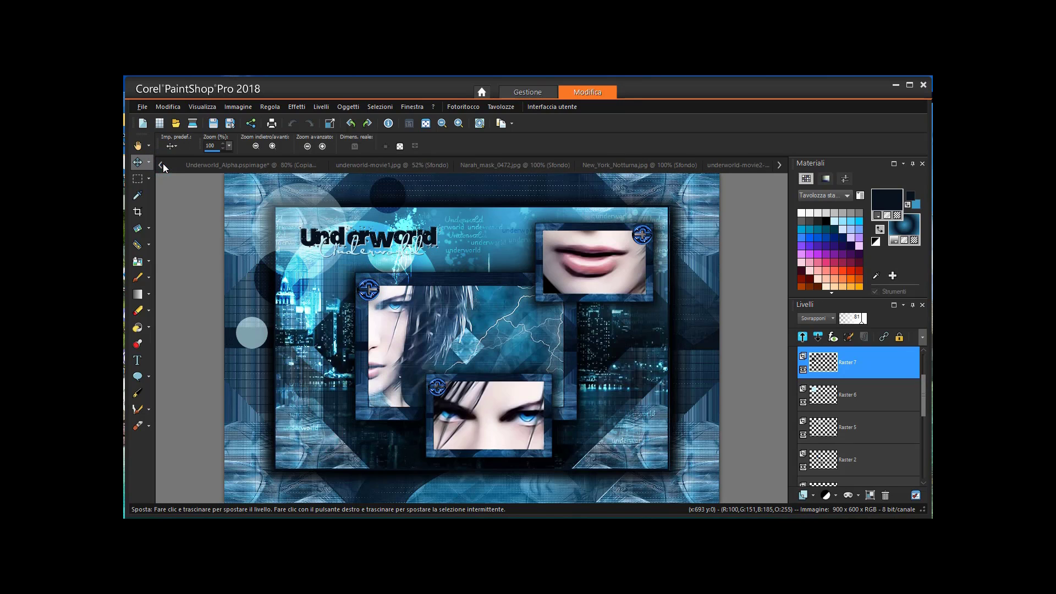
click(779, 165)
click(778, 165)
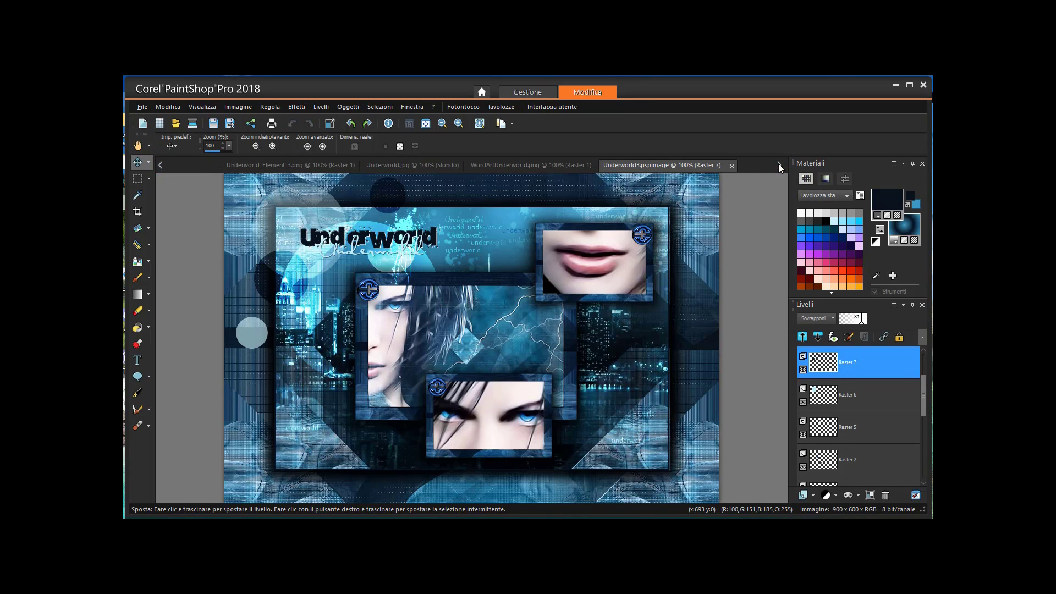
click(731, 166)
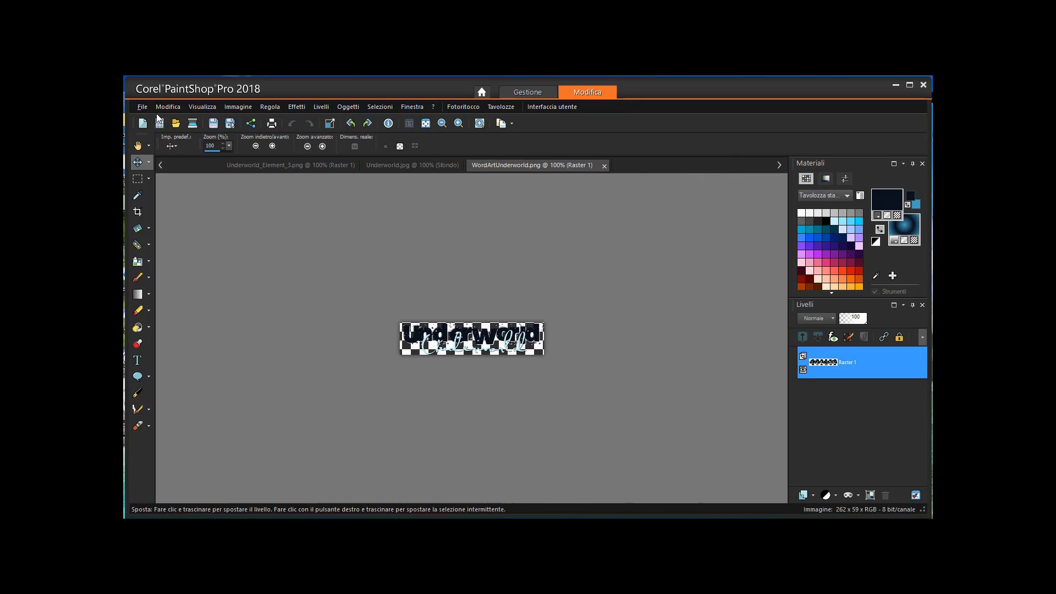
Open Underworld2.pspimage from the Underworld folder.
click(144, 107)
click(162, 153)
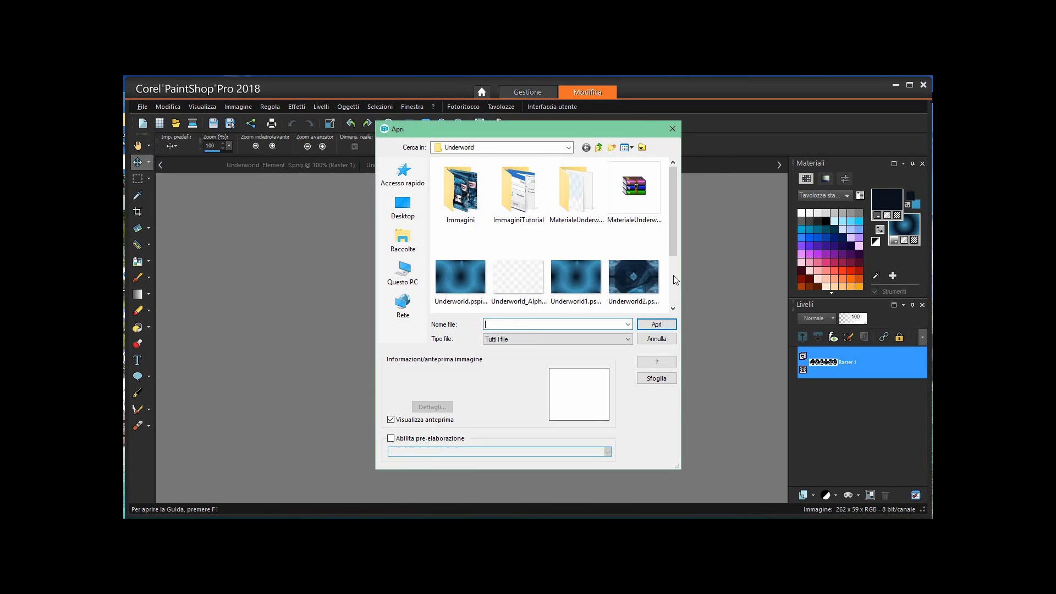
drag(672, 246, 671, 295)
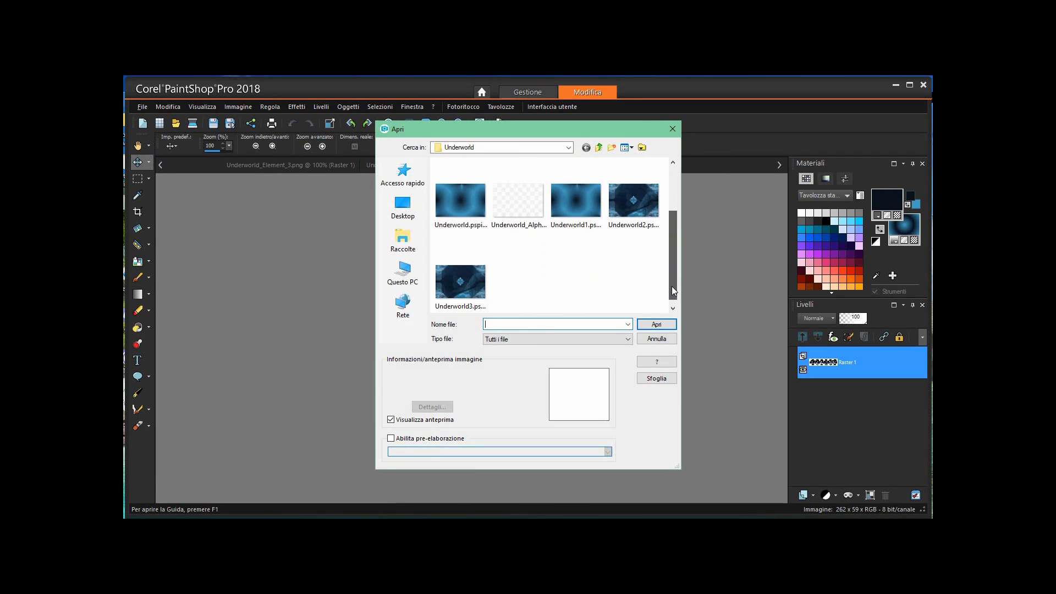
double_click(634, 209)
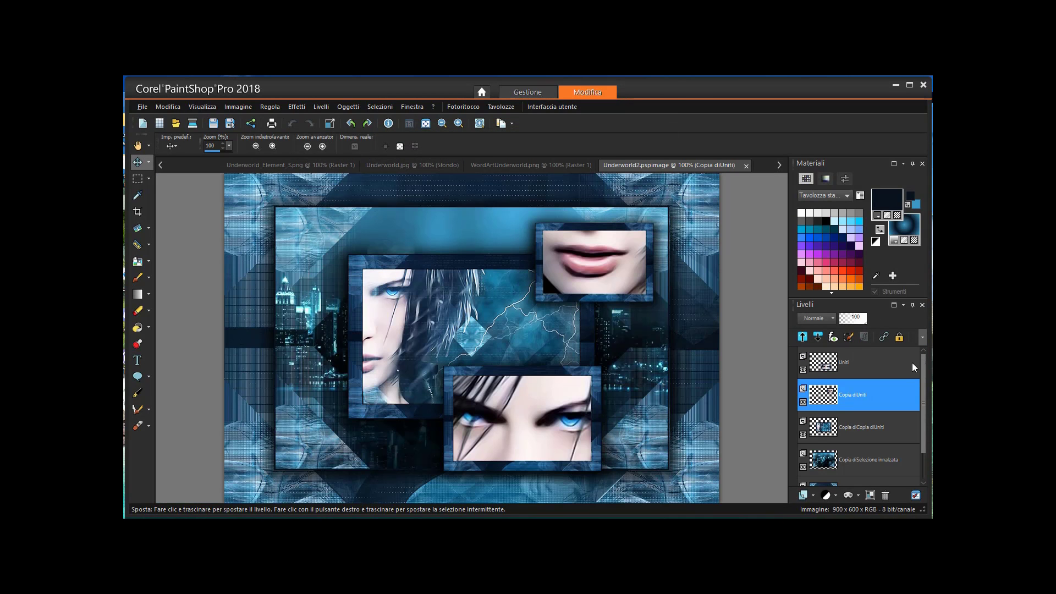
Check the lower layers of Underworld2.pspimage, return to Underworld_Alpha.pspimage and select its lowest layer, Uniti.
scroll(926, 450, down, 1)
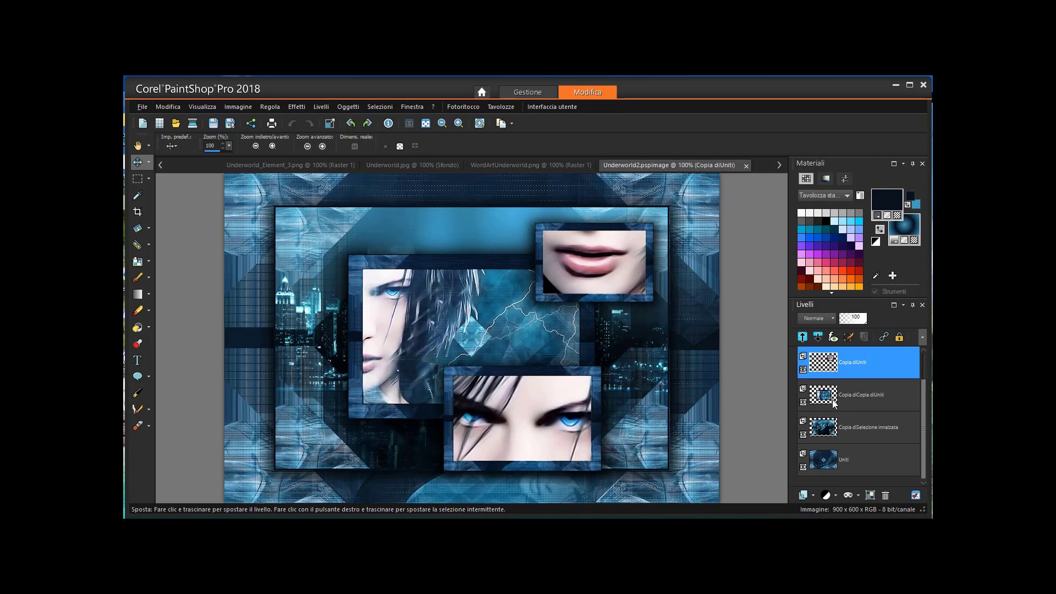
click(162, 166)
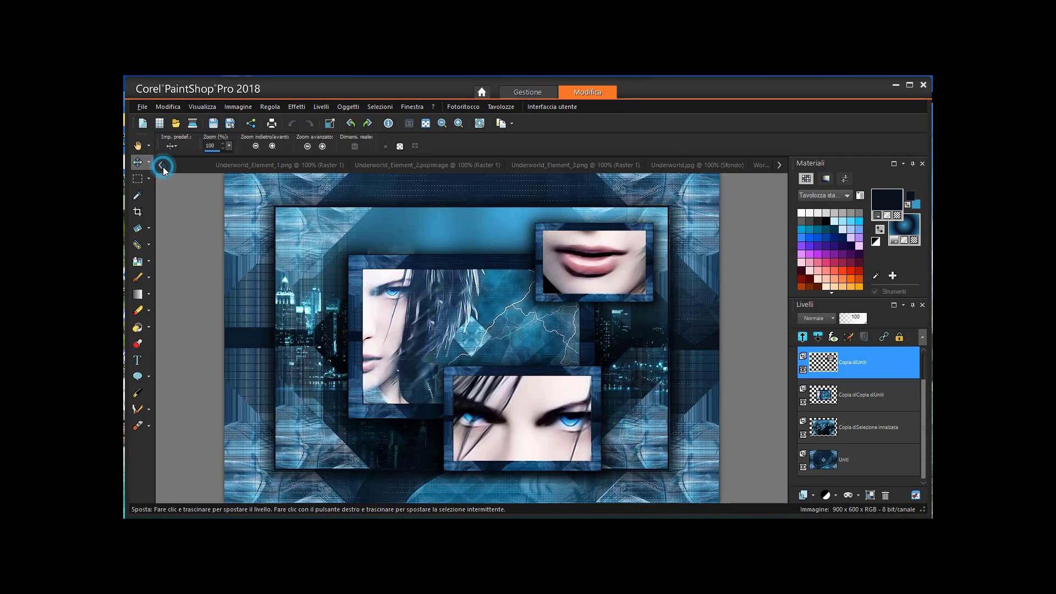
click(162, 166)
click(203, 165)
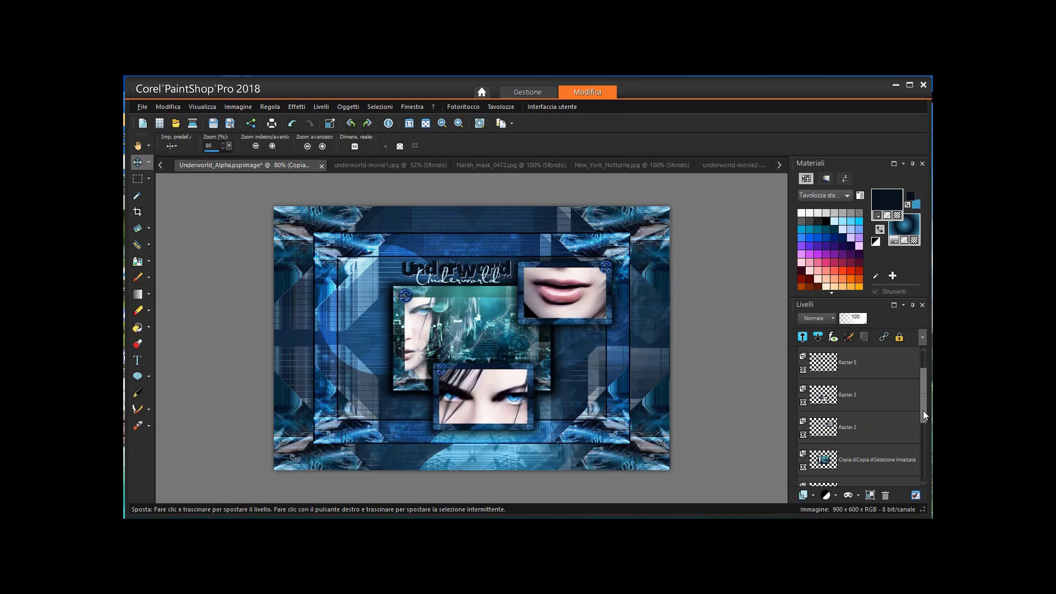
drag(923, 410, 923, 444)
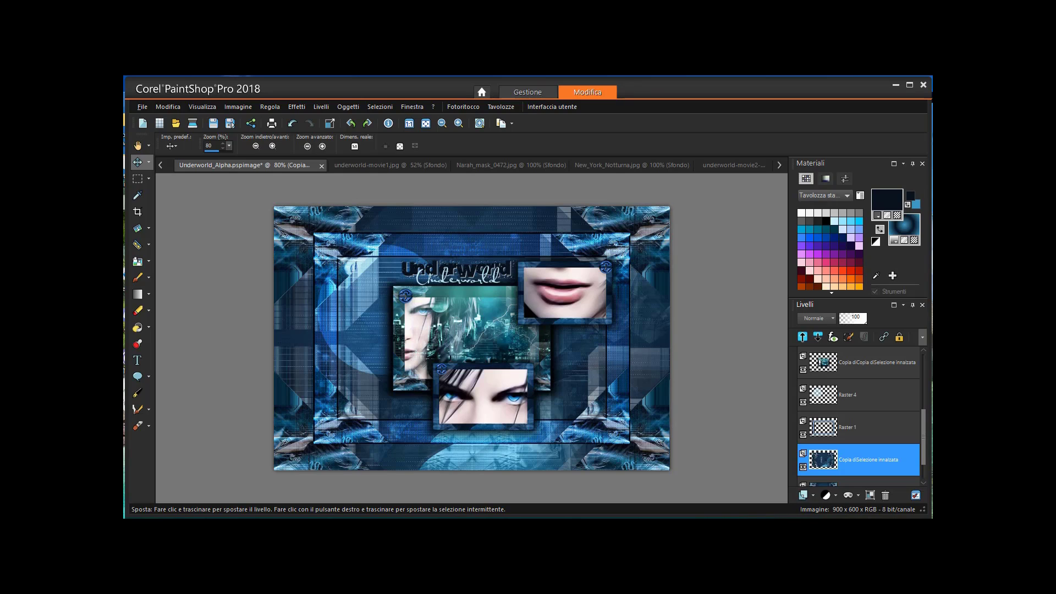
drag(921, 423, 925, 460)
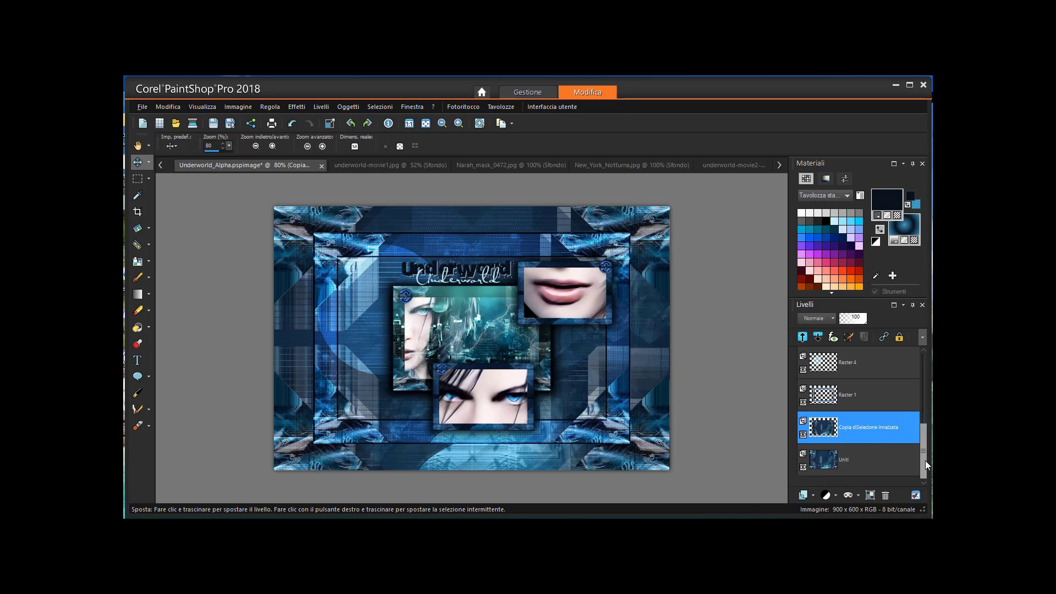
key(ctrl+shift+m)
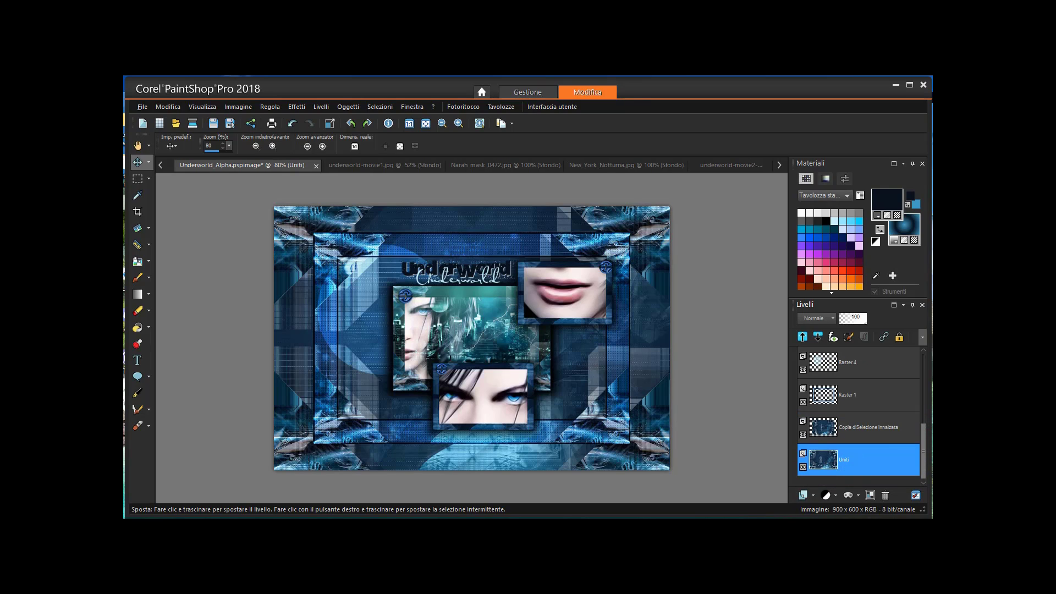
Open Underworld_Element_4.png from the MaterialeUnderworld folder.
click(142, 106)
click(167, 152)
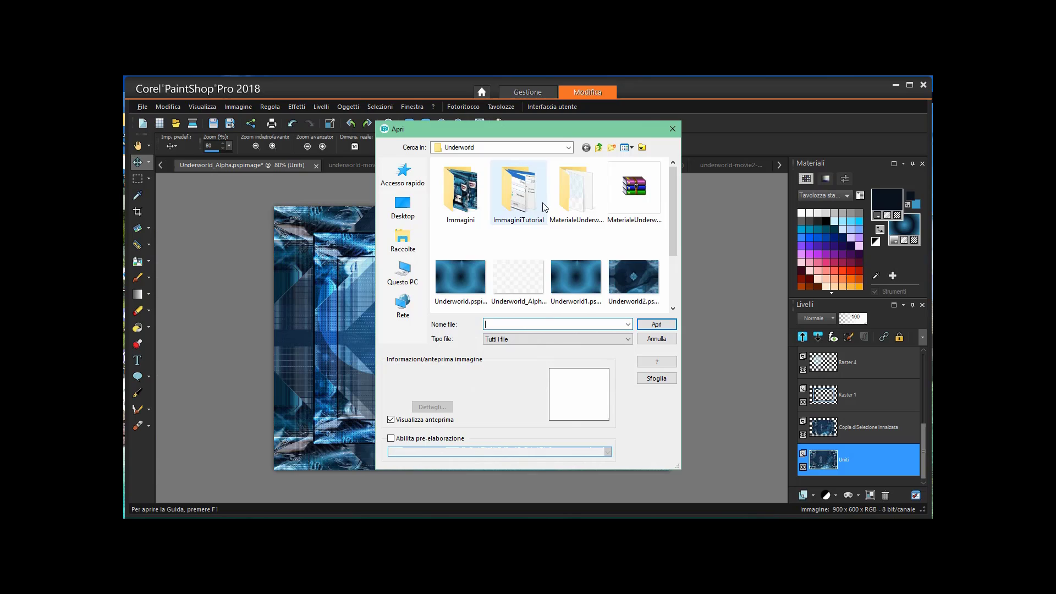
double_click(575, 192)
drag(674, 189, 668, 252)
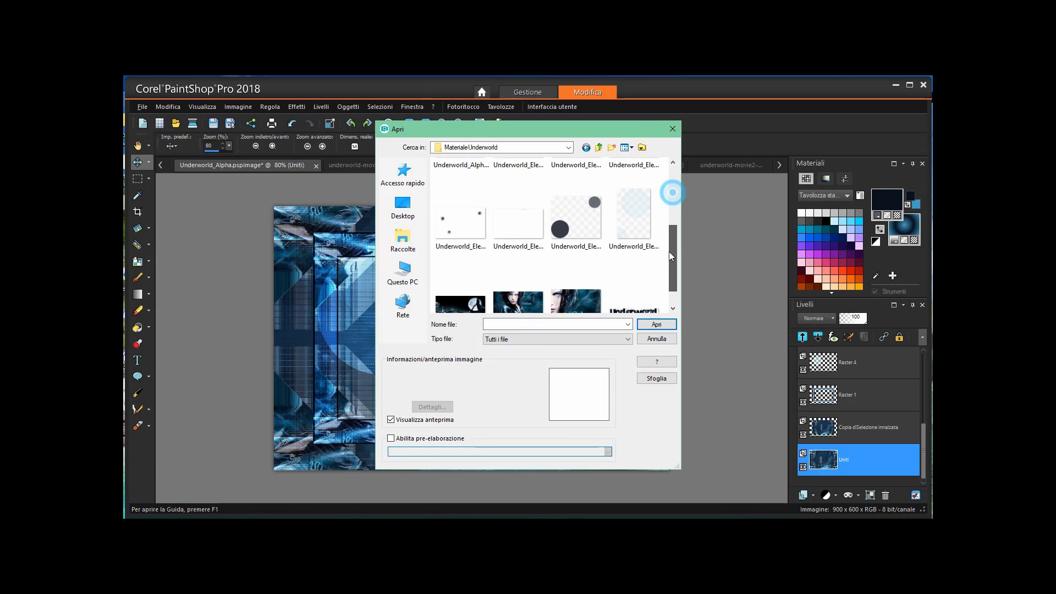
click(585, 232)
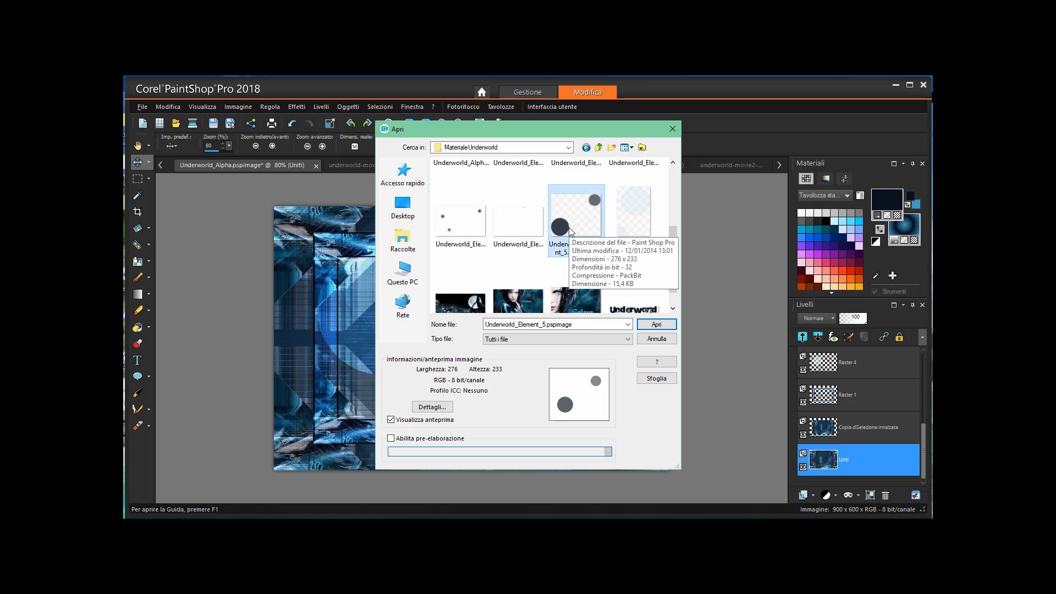
click(642, 224)
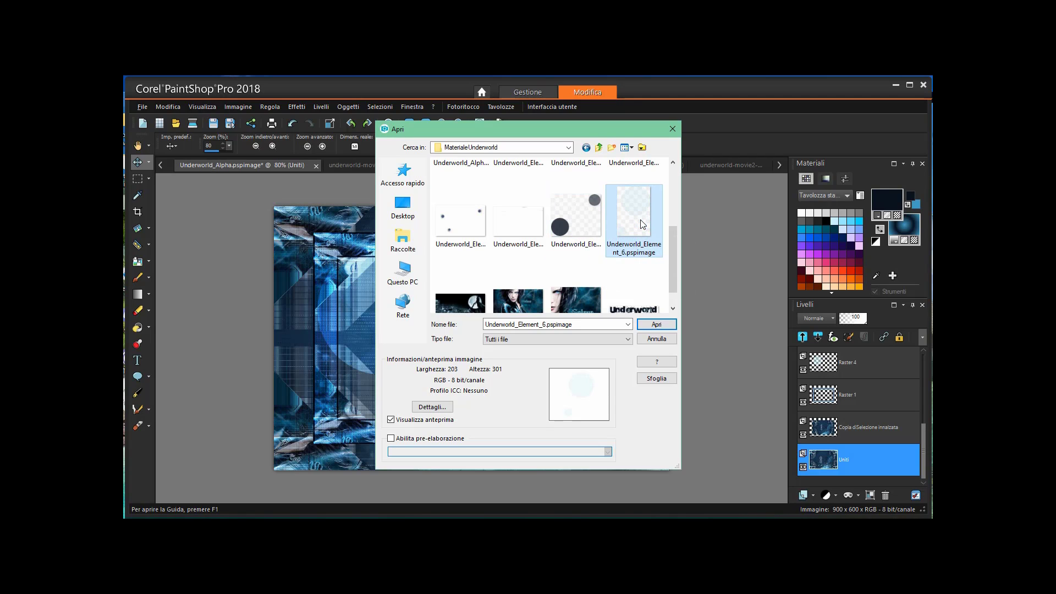
click(521, 223)
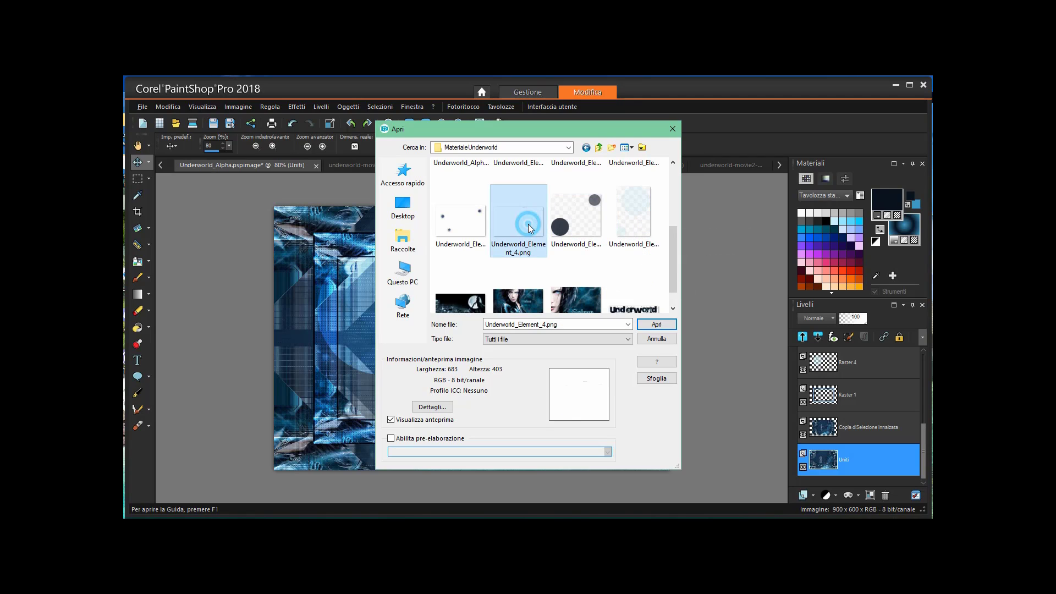
click(646, 321)
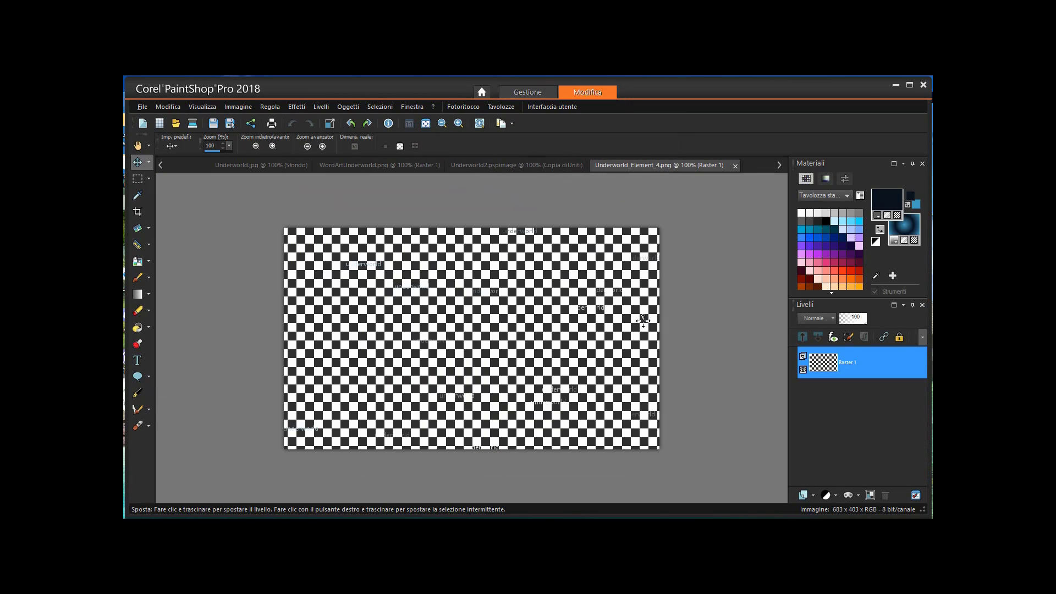
Copy the Underworld_Element_4.png image and paste it as a new layer into Underworld_Alpha.pspimage, directly above the Uniti layer.
click(168, 107)
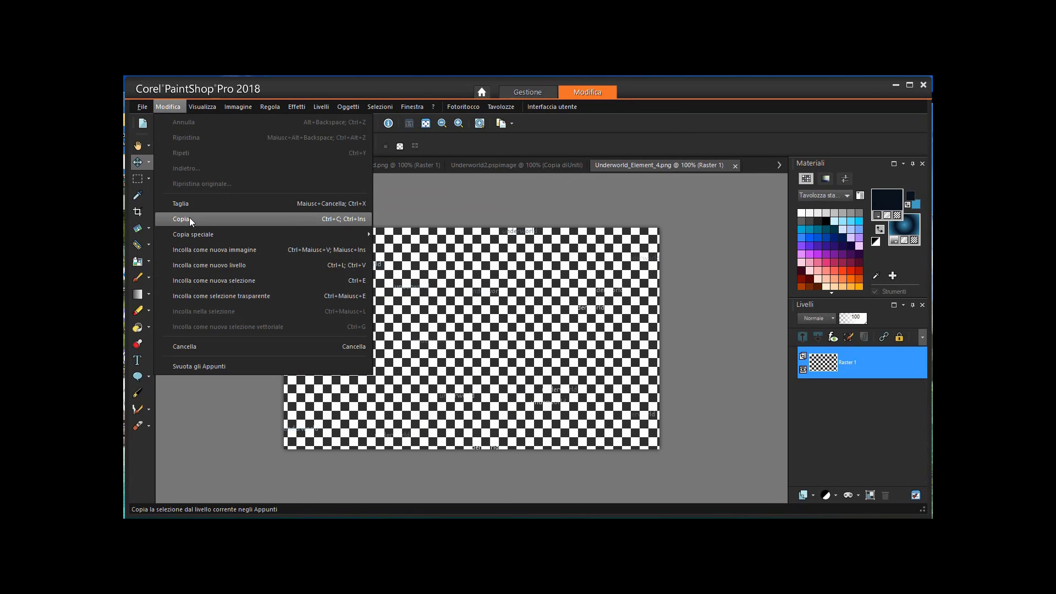
click(191, 221)
click(160, 164)
click(161, 164)
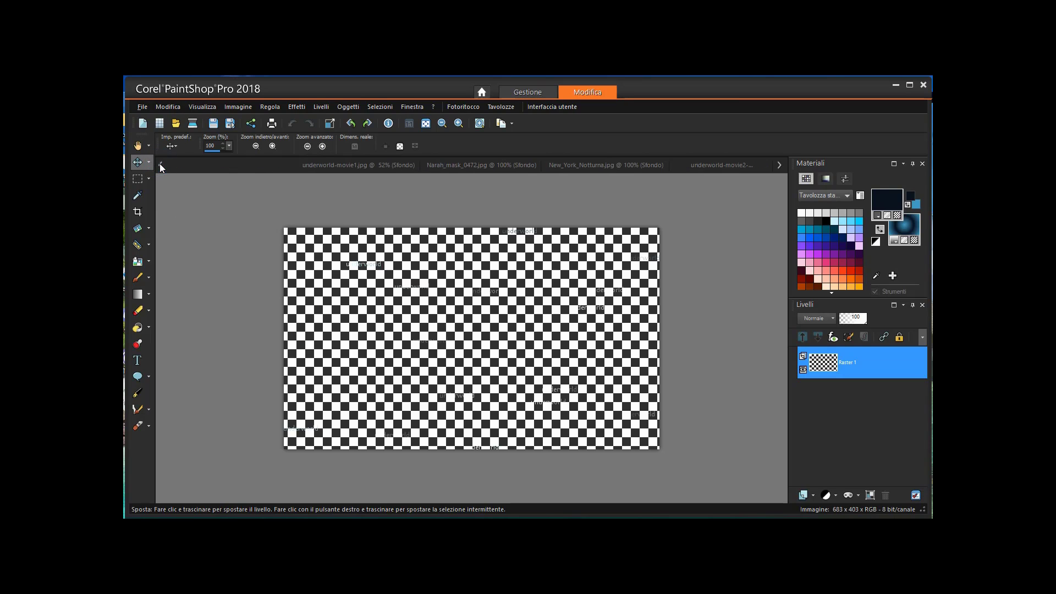
click(195, 165)
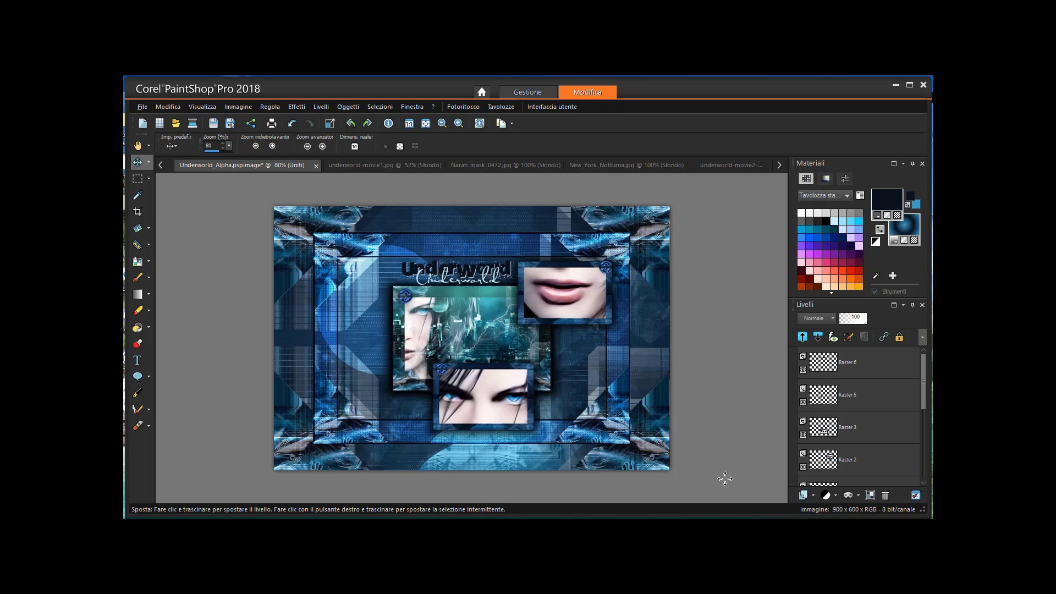
click(161, 107)
click(241, 264)
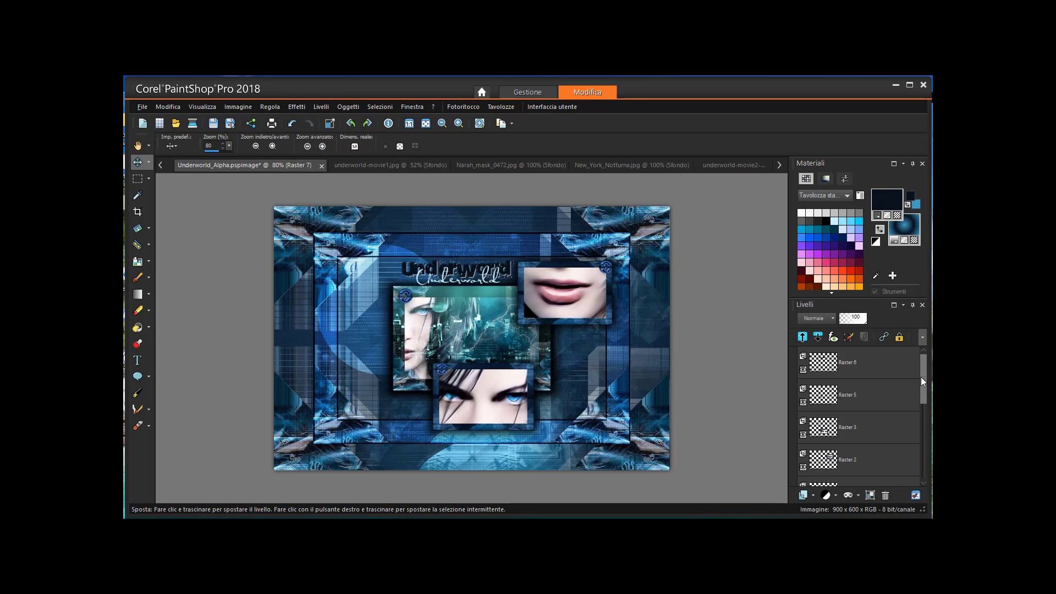
Move the pasted Raster 7 layer up the stack to just above Raster 4.
drag(920, 382, 916, 452)
mouse_move(827, 461)
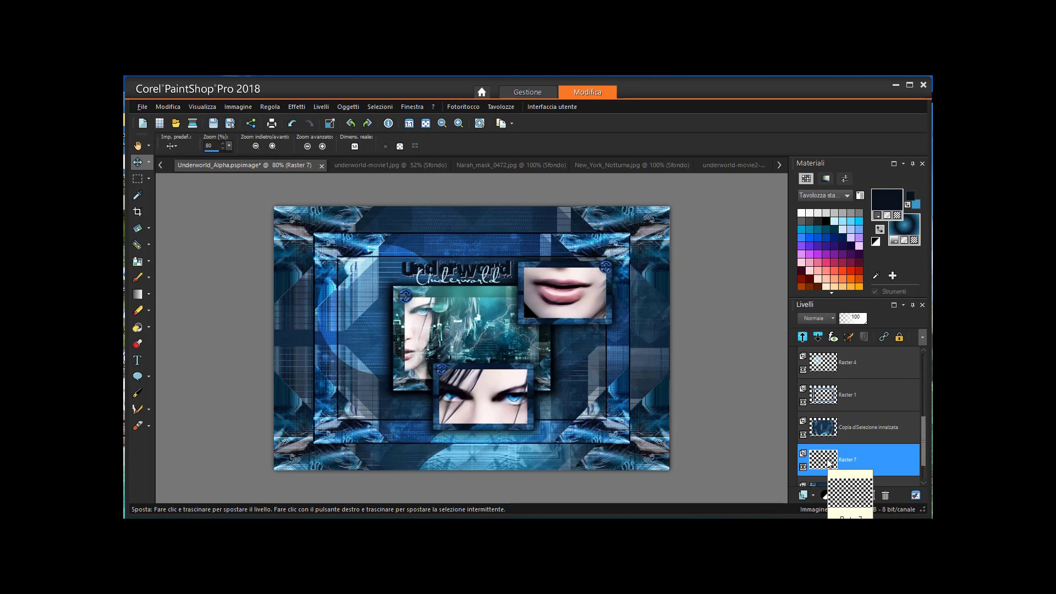
drag(828, 461, 833, 421)
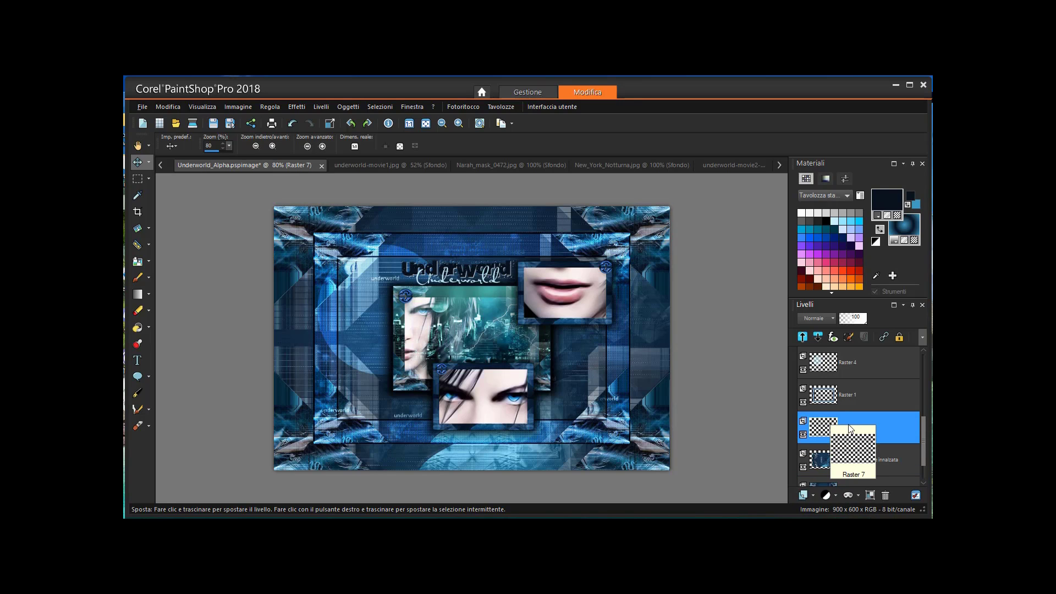
drag(860, 358, 859, 357)
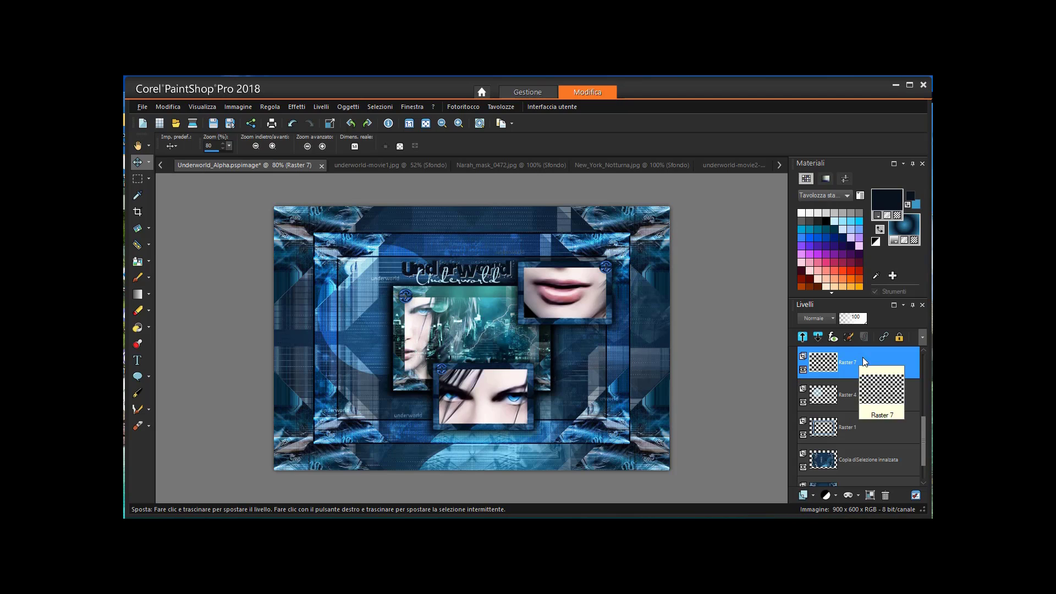
Switch to Underworld2.pspimage, look over its layer stack and close the file.
click(776, 167)
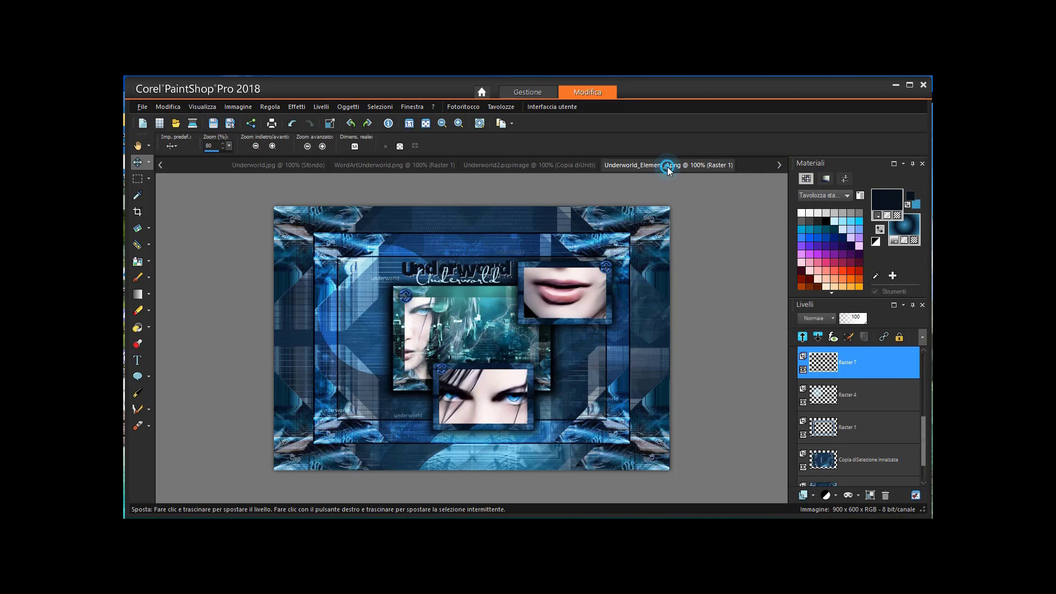
click(569, 165)
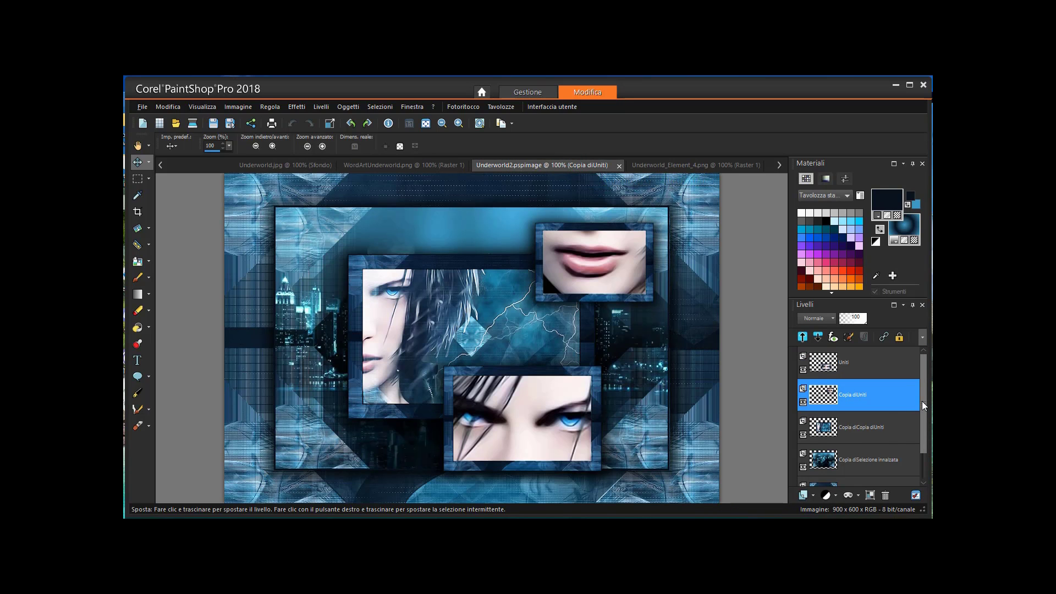
mouse_move(925, 370)
mouse_down()
mouse_move(923, 456)
mouse_move(927, 368)
mouse_up()
click(619, 166)
Open Underworld3.pspimage from the Underworld folder.
click(144, 106)
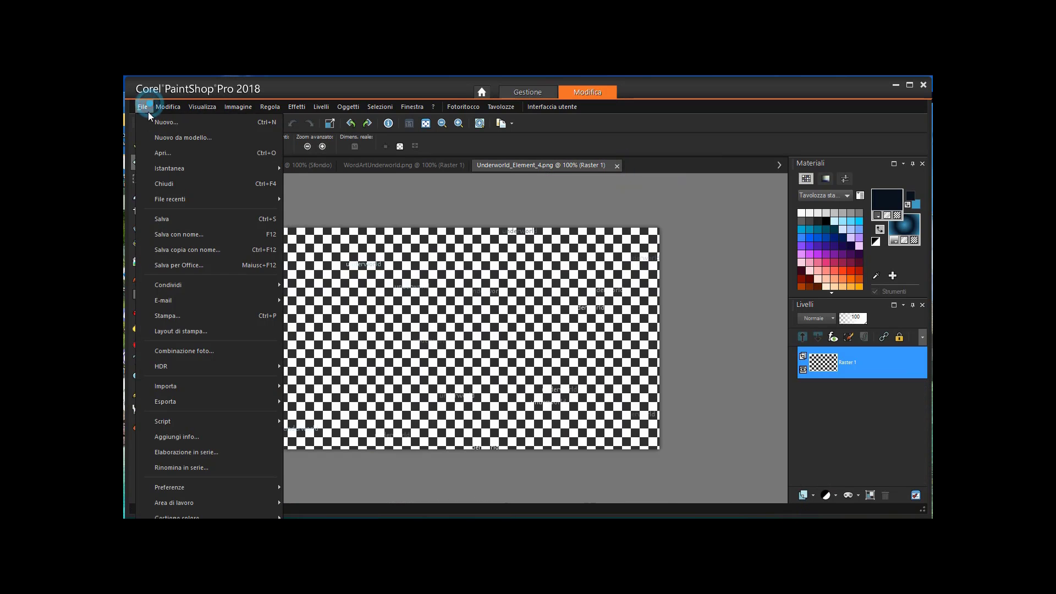
click(163, 153)
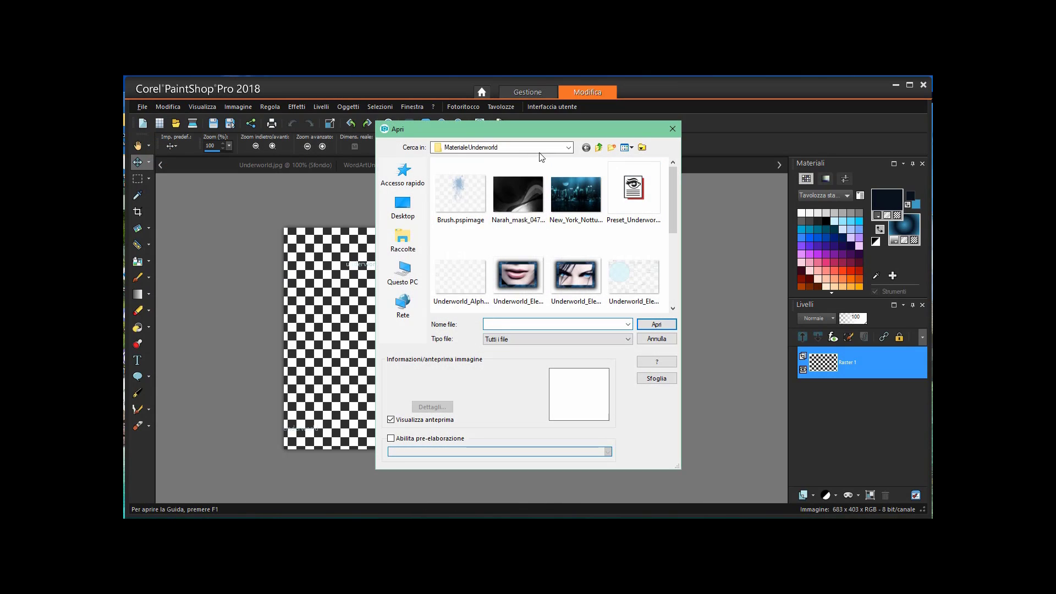
click(568, 147)
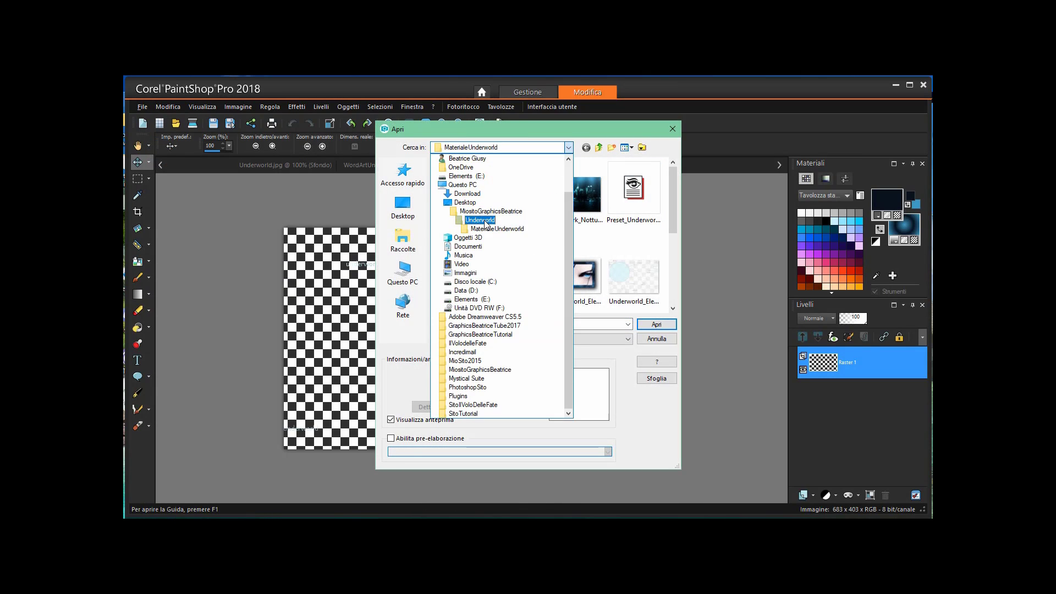
click(480, 220)
drag(673, 206, 670, 286)
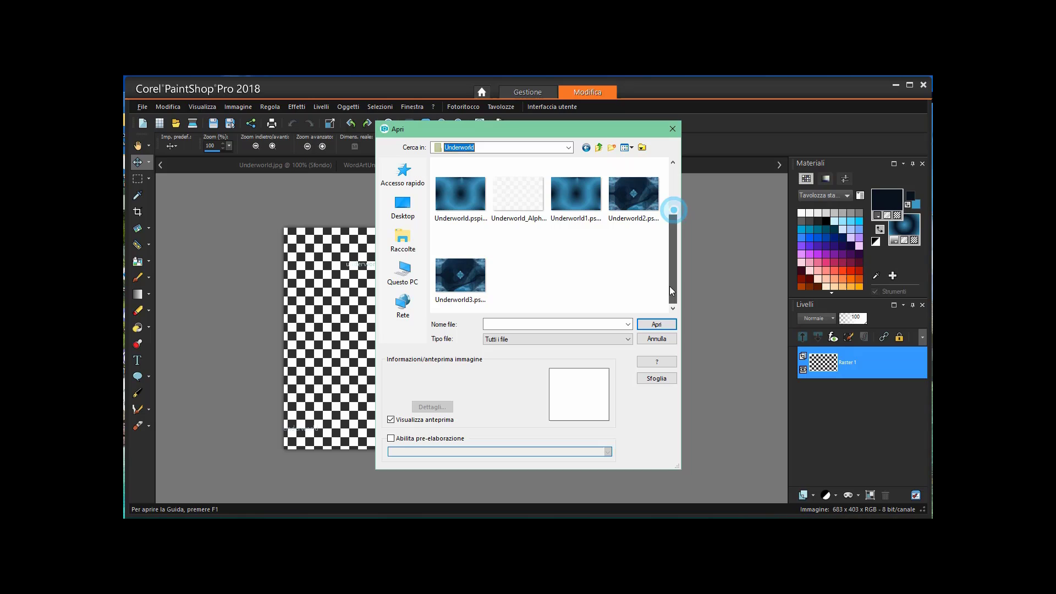
double_click(477, 292)
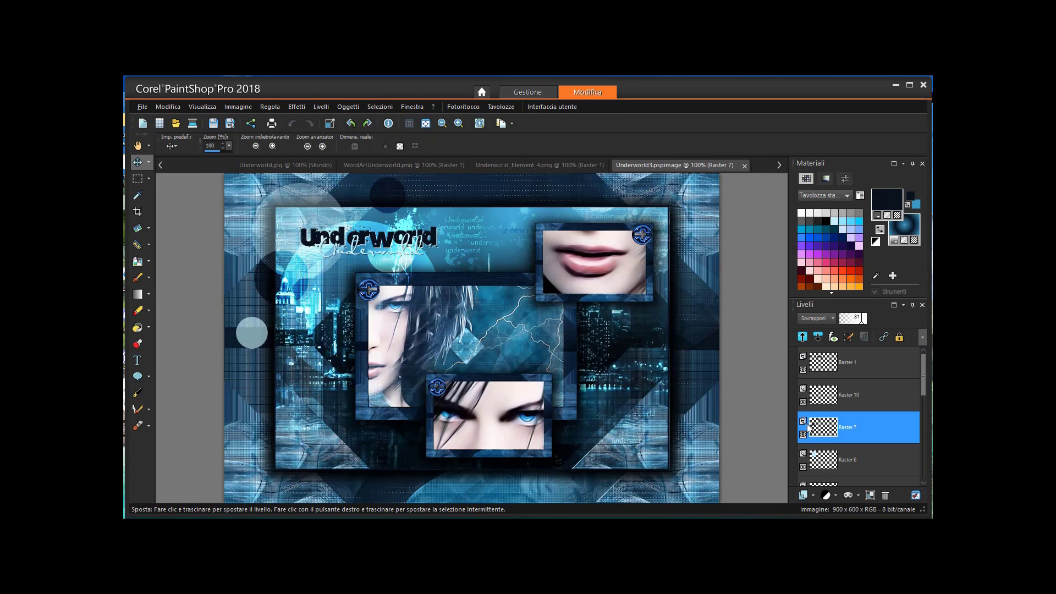
Toggle the visibility of Raster 10, Raster 1 and Raster 7 off and on to identify what each layer holds.
click(803, 402)
click(803, 402)
click(803, 370)
click(803, 369)
click(818, 366)
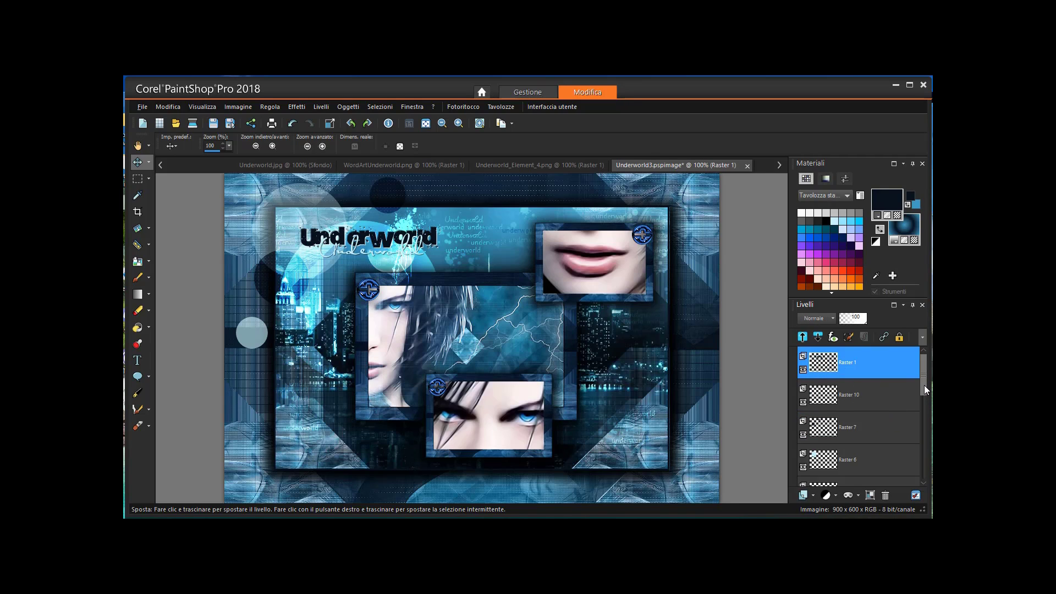
drag(925, 387, 924, 404)
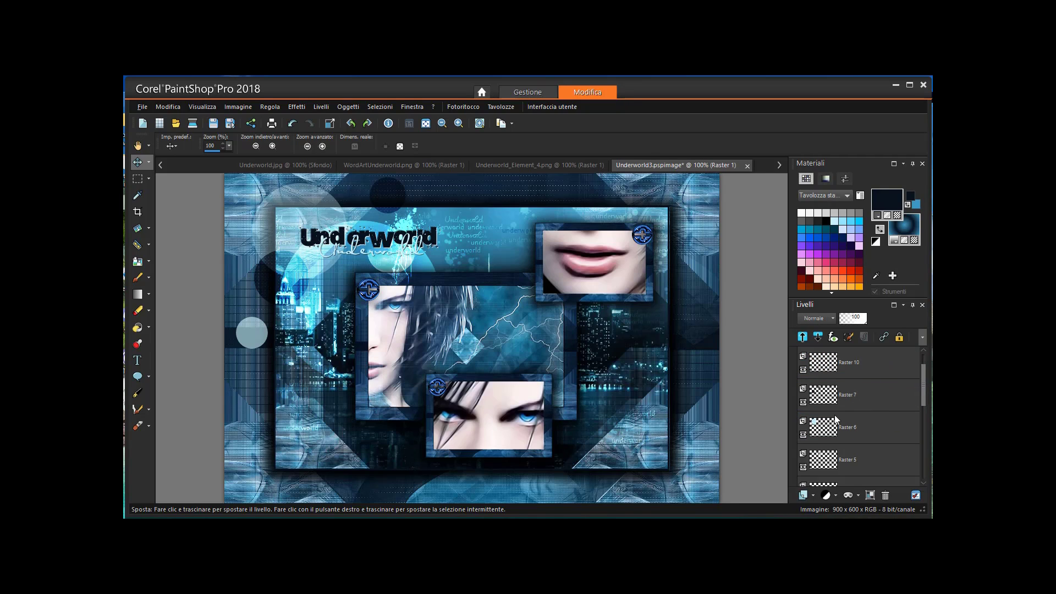
click(802, 402)
click(803, 402)
Examine the lower layers, toggling Raster 2 off and on, and recheck Raster 10 and Raster 1 the same way.
drag(923, 392, 909, 469)
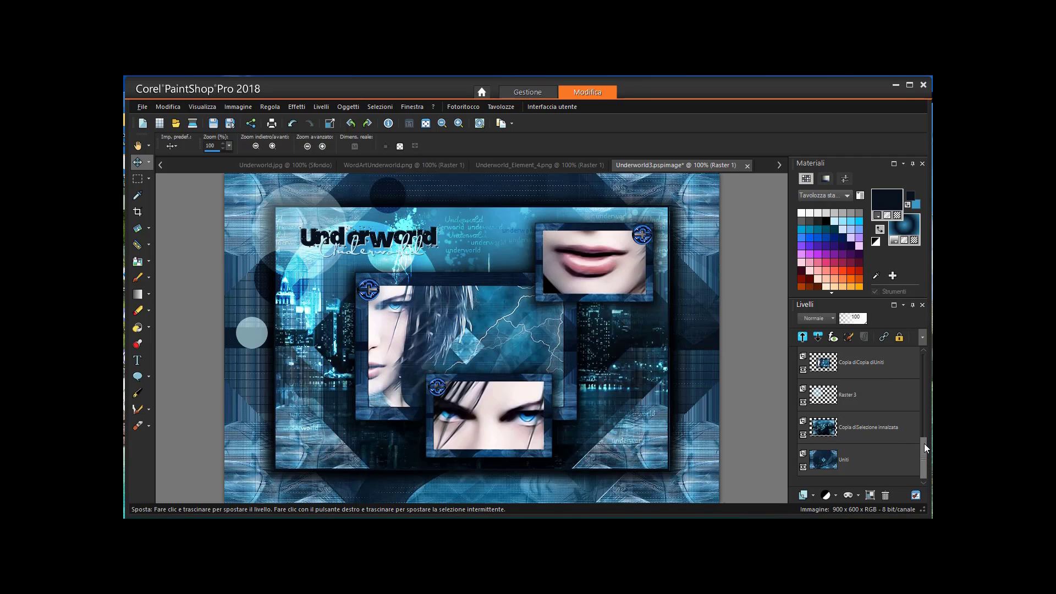
drag(924, 447, 925, 422)
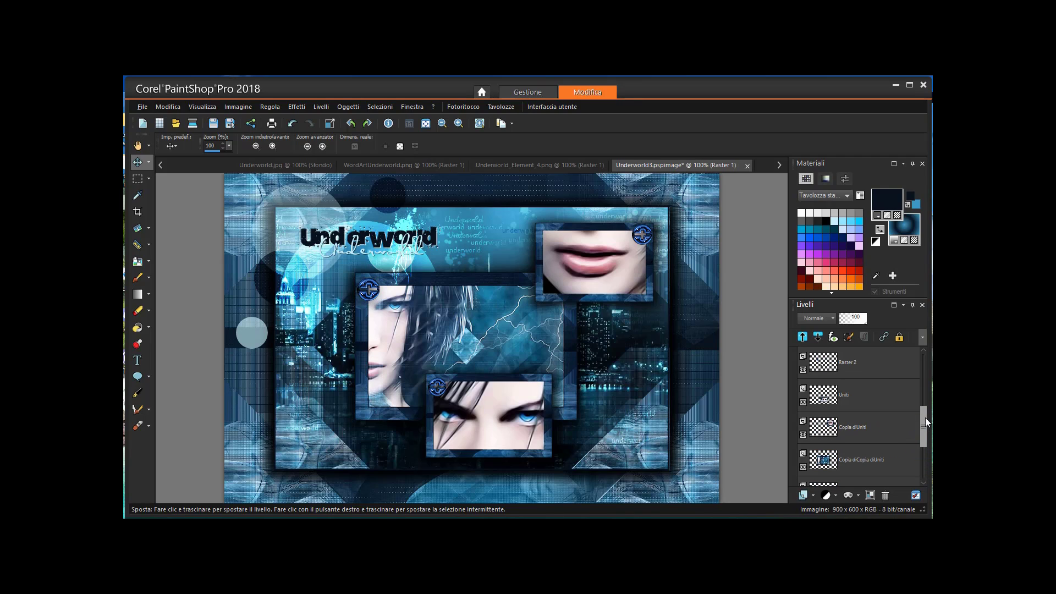
click(803, 370)
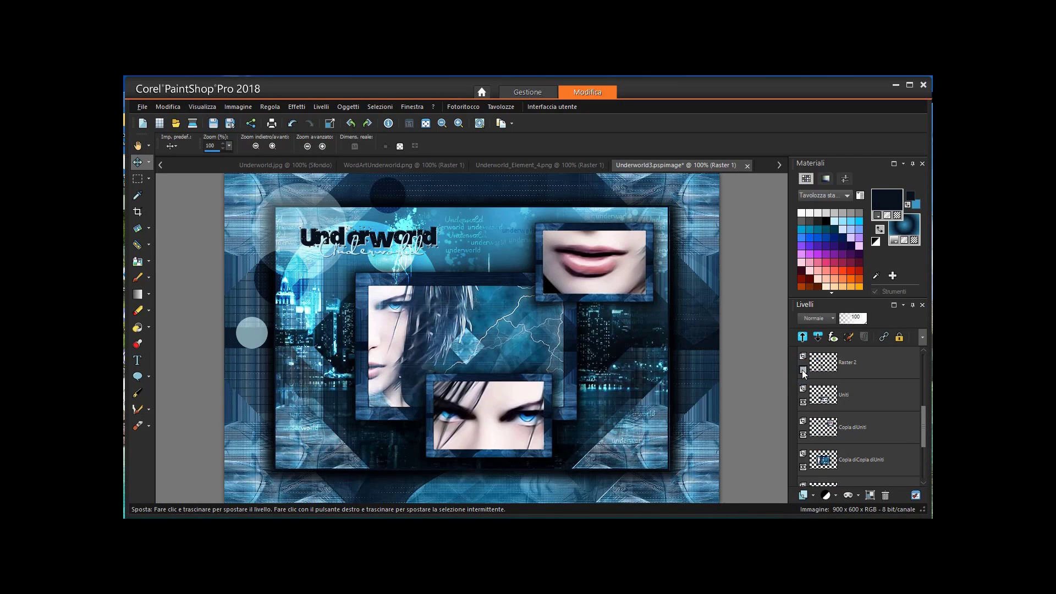
click(802, 370)
drag(921, 416, 920, 395)
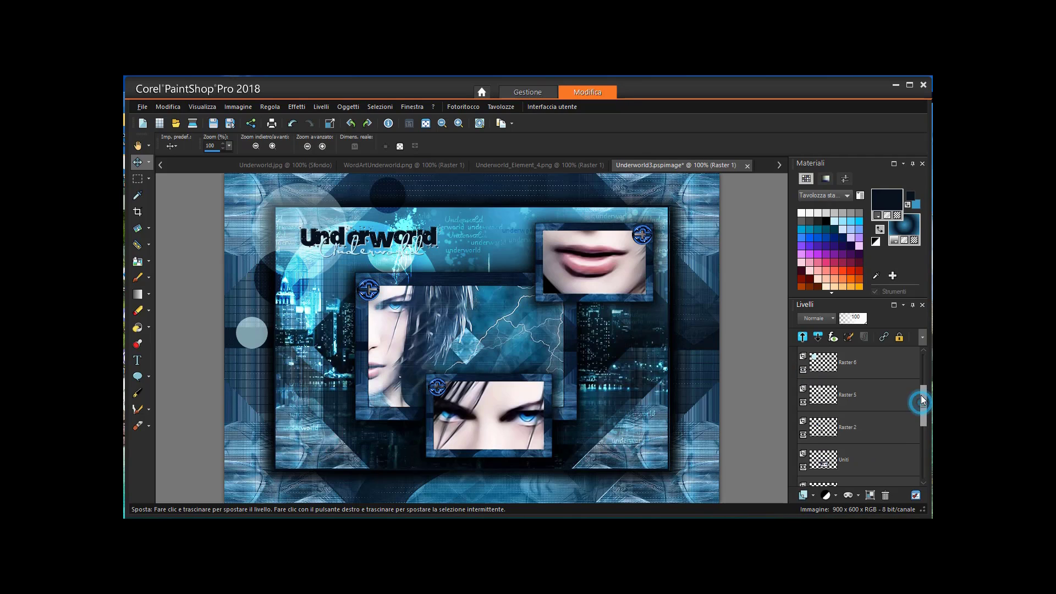
click(820, 355)
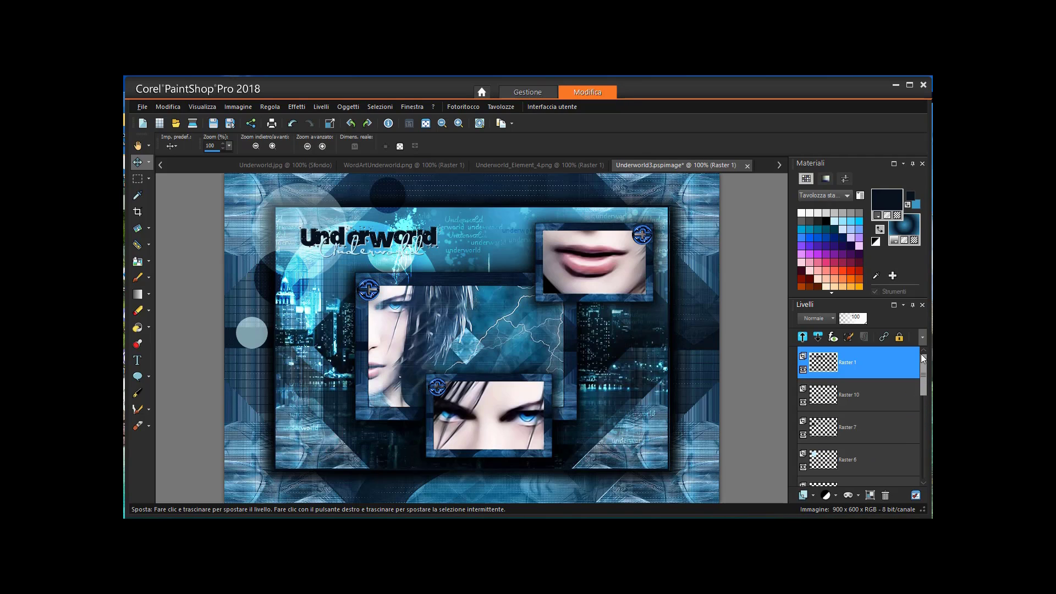
click(803, 402)
click(803, 401)
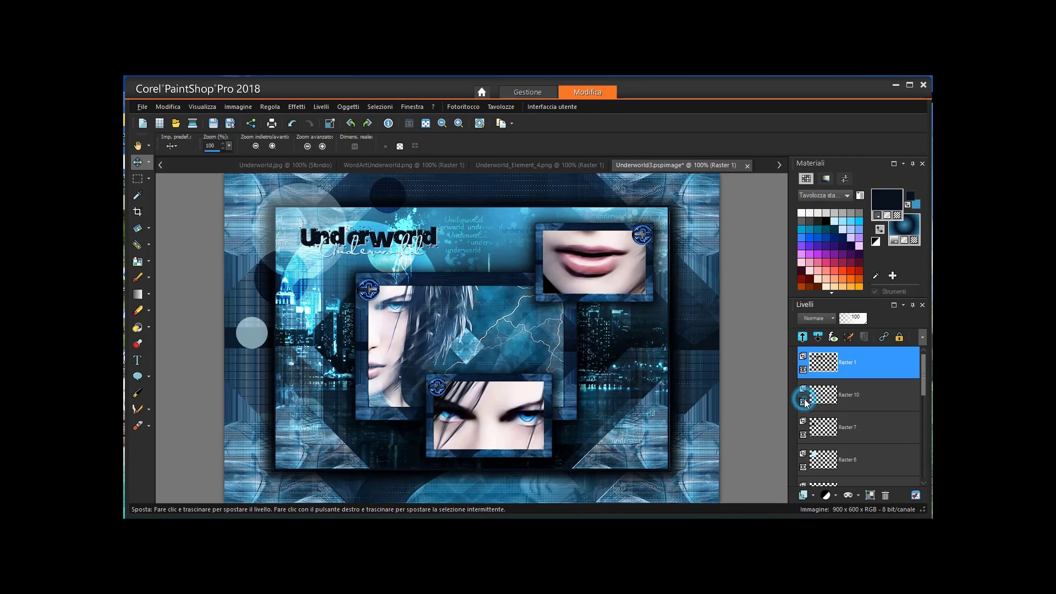
click(803, 369)
click(803, 369)
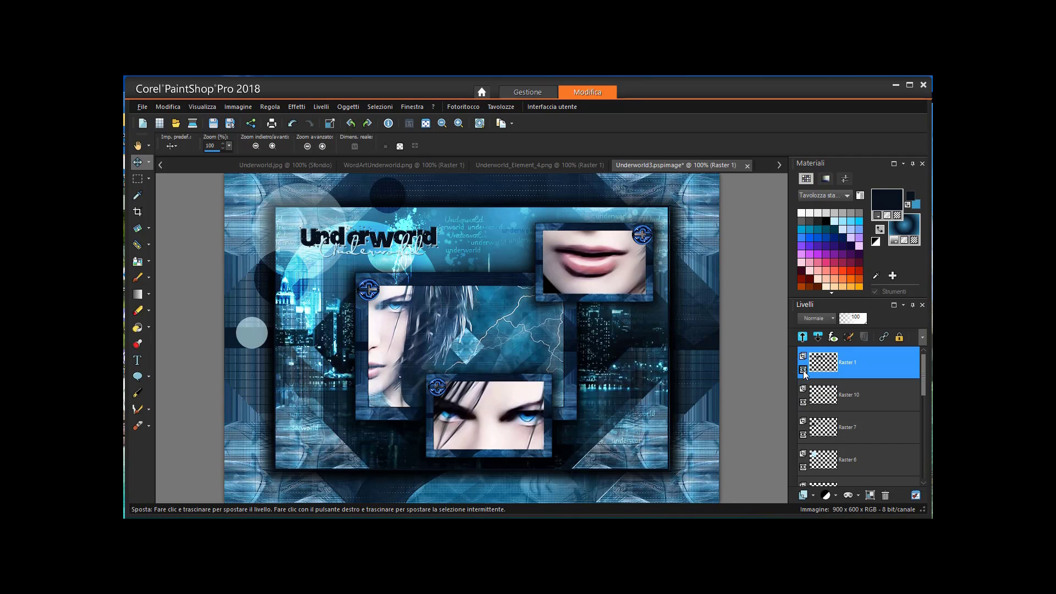
Toggle the visibility of Raster 6, Raster 5 and Raster 2 off and on in Underworld3.pspimage to identify their contents.
click(803, 467)
click(803, 466)
scroll(922, 482, down, 1)
click(804, 403)
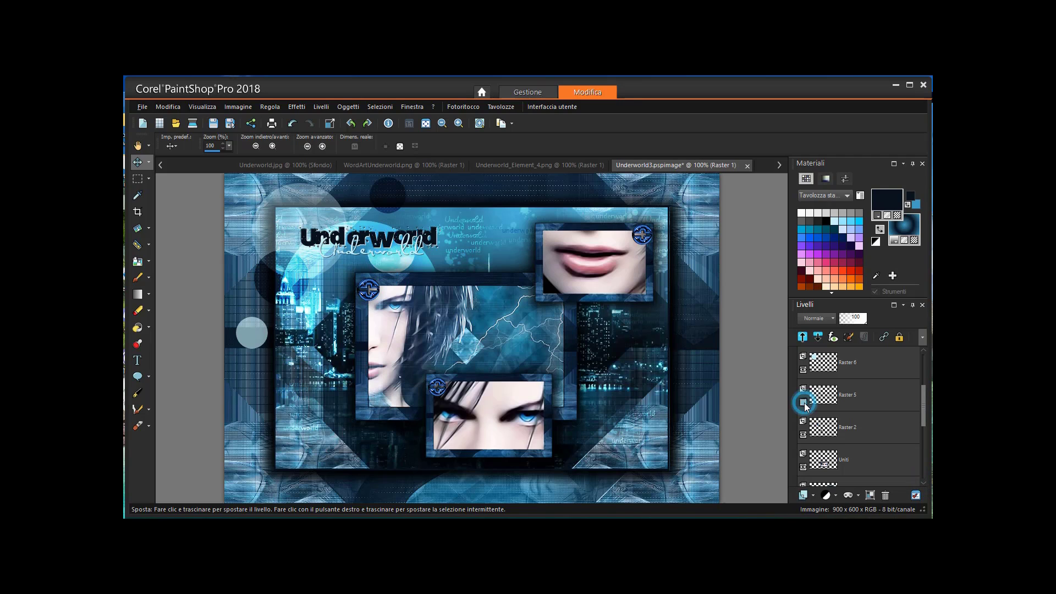
click(803, 402)
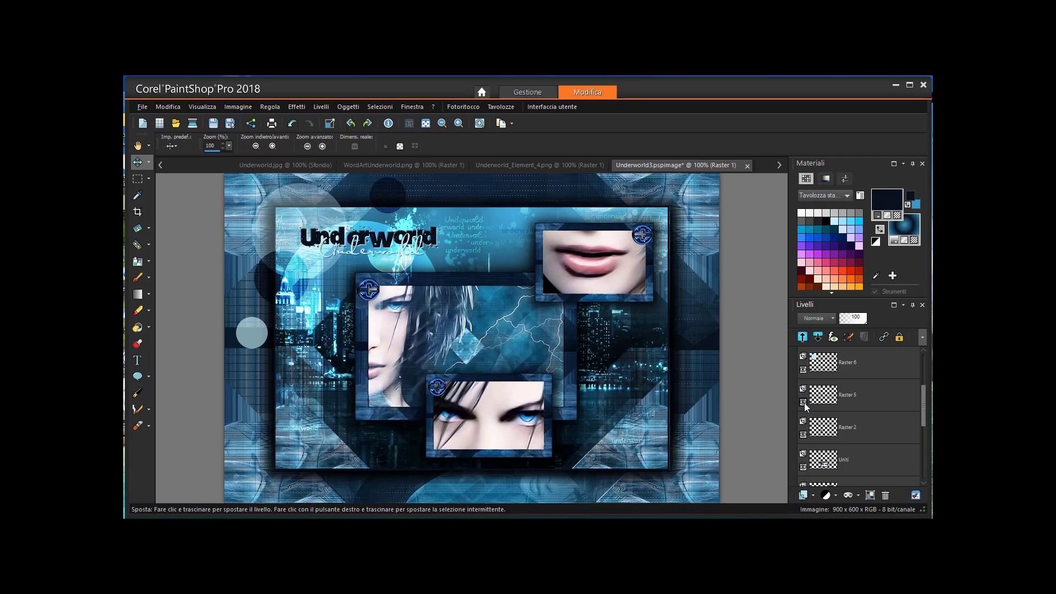
click(802, 434)
click(803, 435)
drag(925, 420, 922, 370)
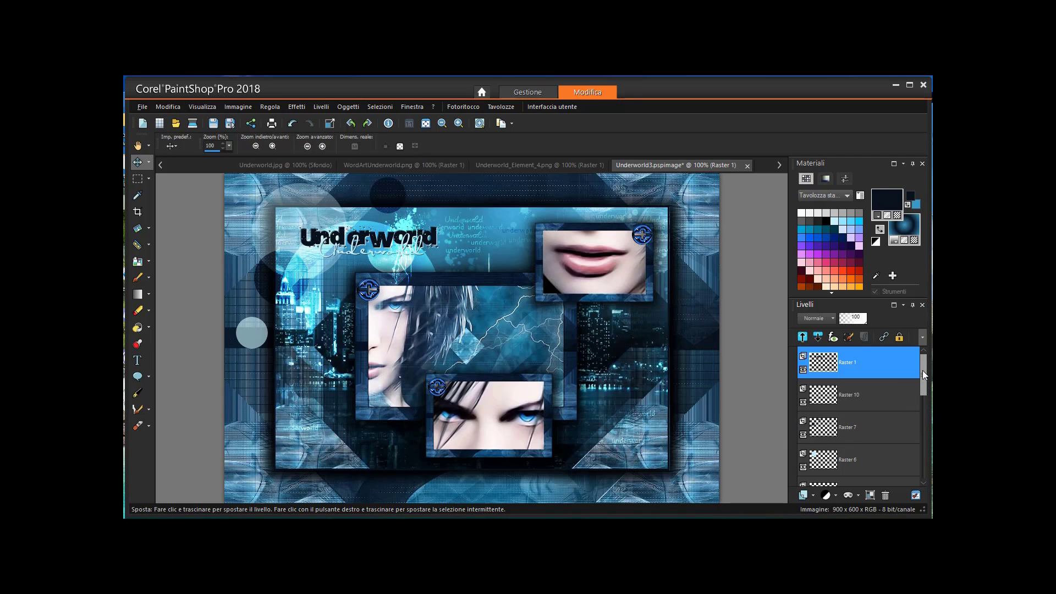
Switch to Underworld_Alpha.pspimage and toggle the visibility of Raster 6 off and on.
click(160, 166)
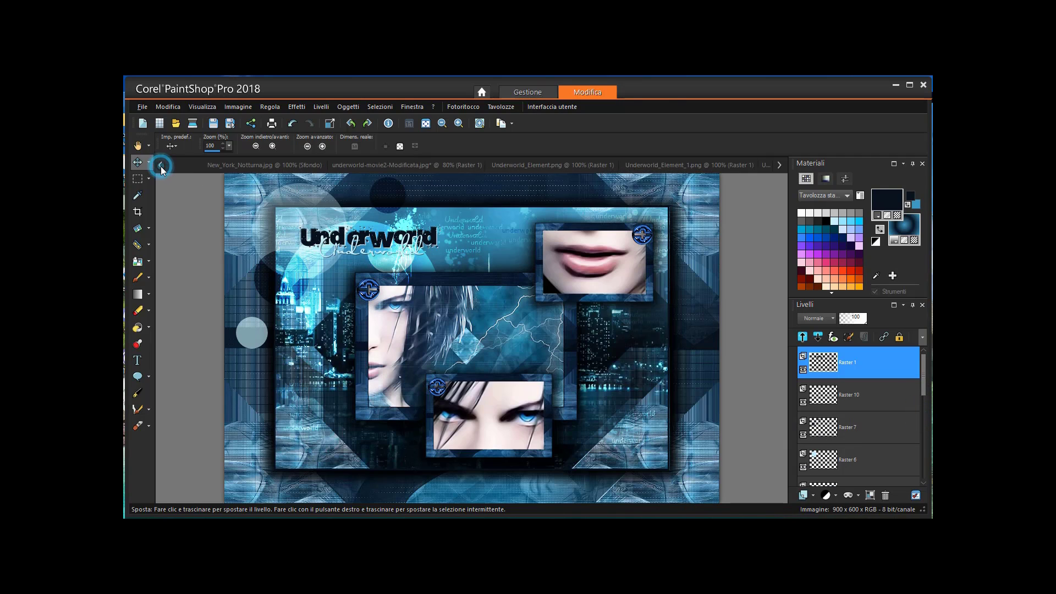
click(161, 166)
click(192, 166)
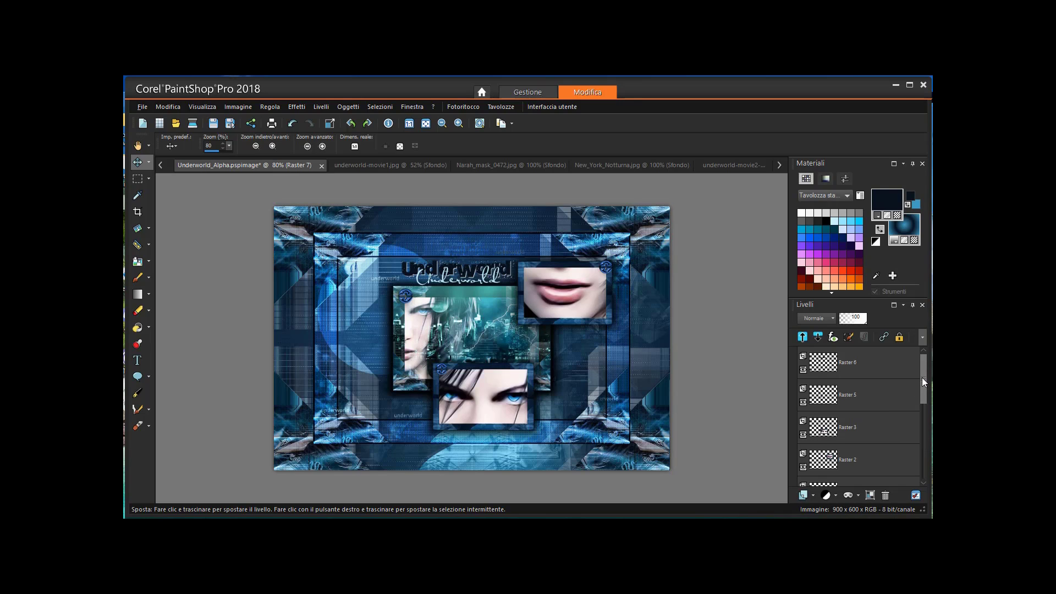
click(802, 368)
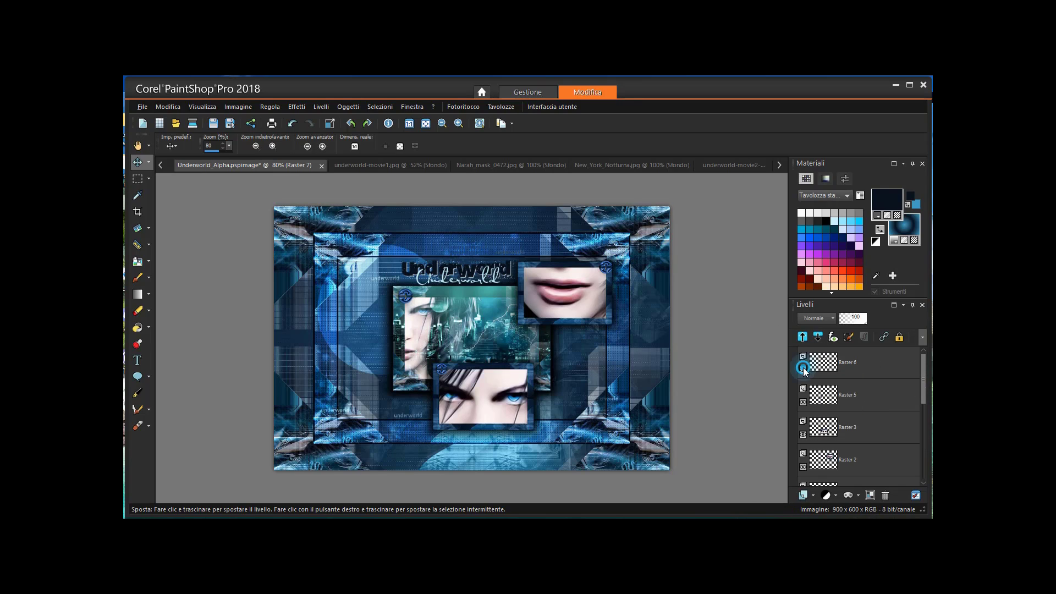
click(803, 367)
Identify the emblems on Raster 5 by toggling the layer, and readjust their position on the corners of the picture frames.
click(803, 402)
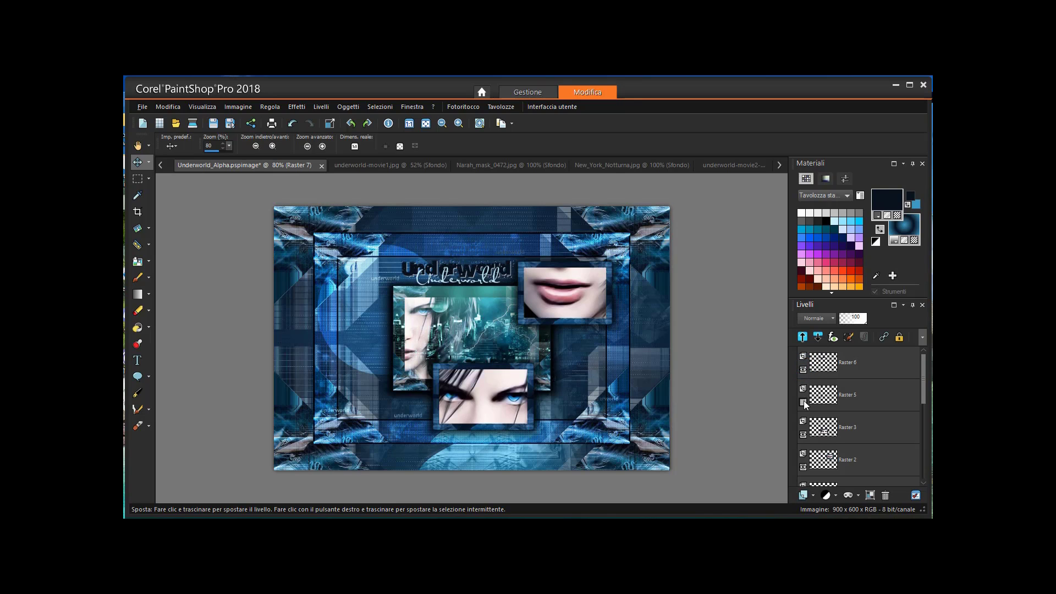
click(803, 402)
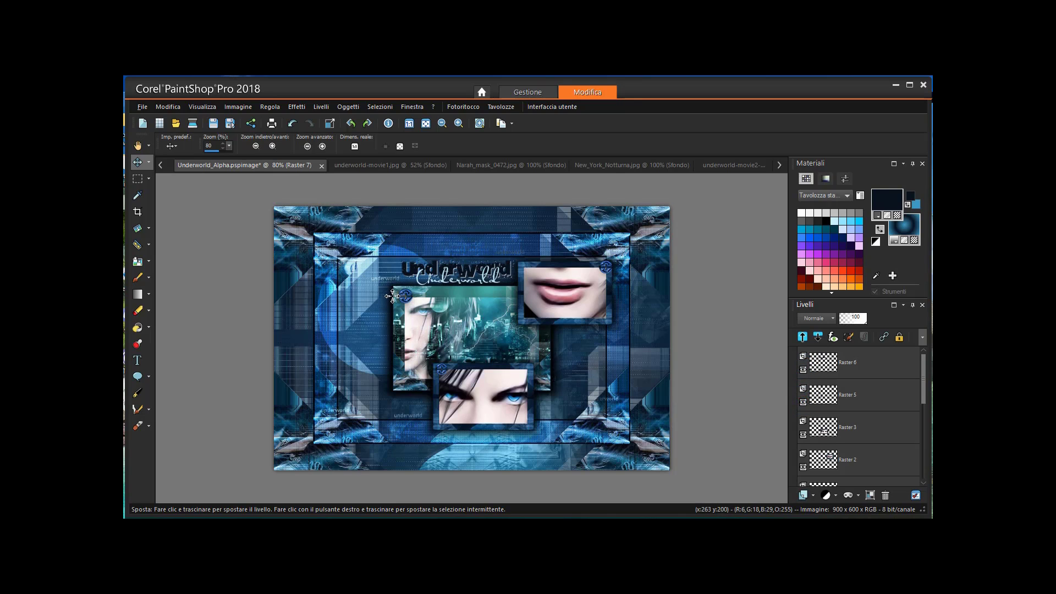
drag(406, 296, 398, 290)
drag(395, 289, 408, 298)
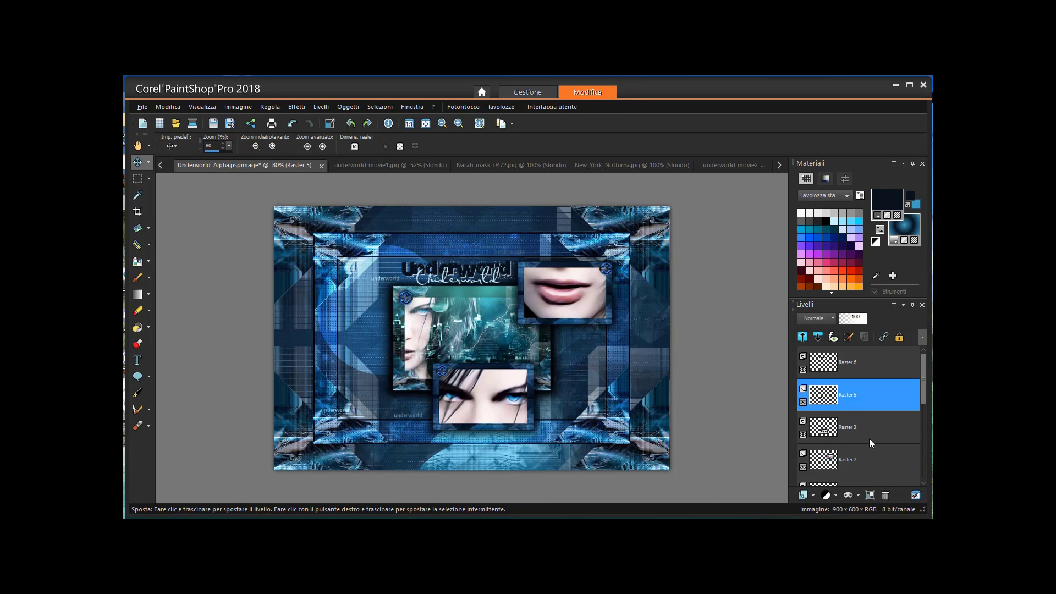
Toggle the visibility of Raster 7 off and on to check its contents and select that layer.
drag(923, 395, 923, 444)
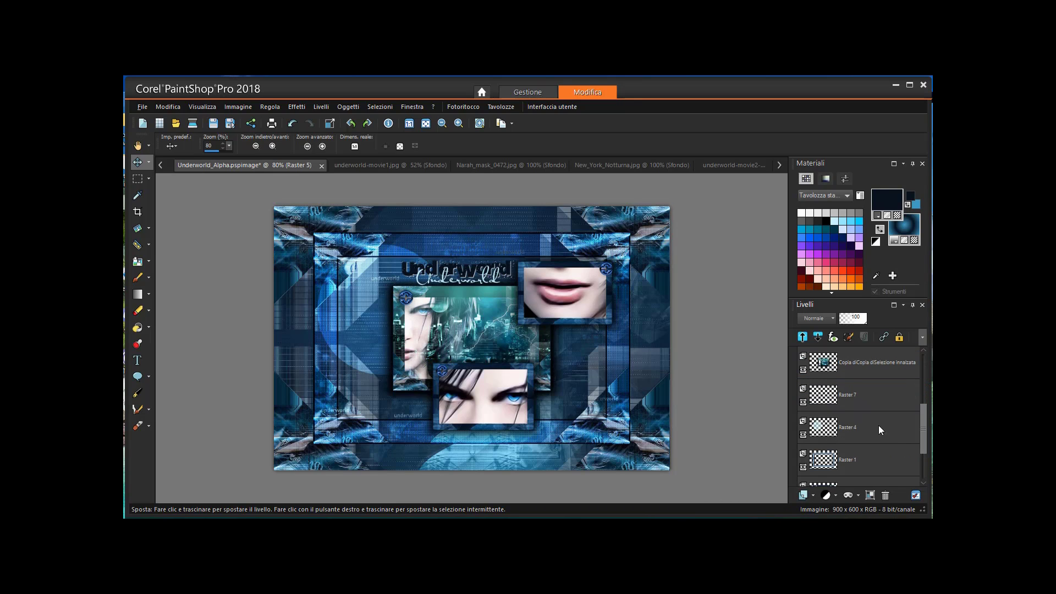
click(803, 402)
click(803, 402)
click(825, 394)
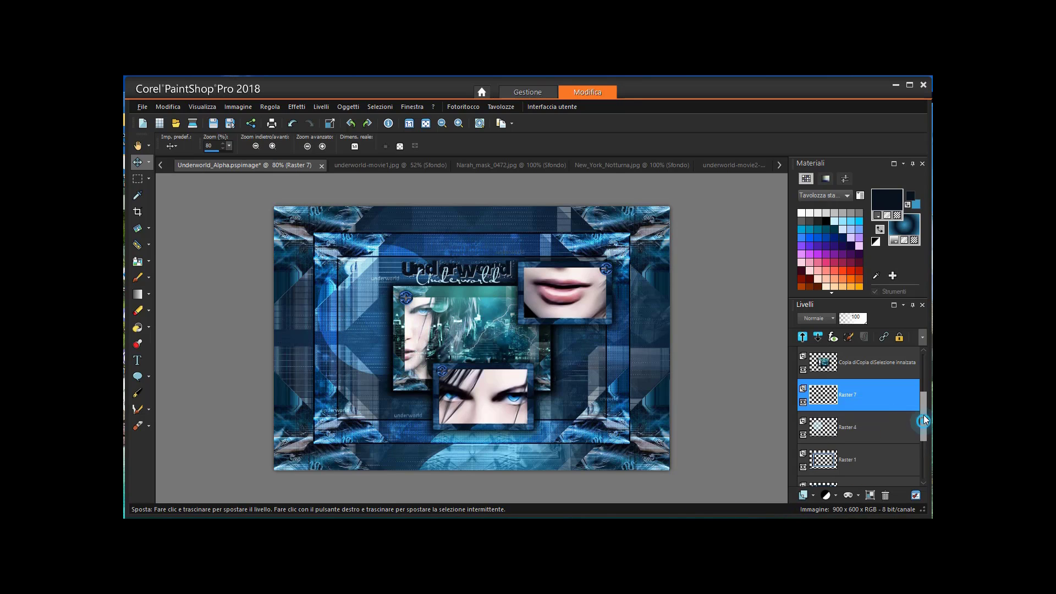
Make the topmost layer, Raster 6, active and open Underworld_Element_5.pspimage from the Materiale Underworld folder.
drag(923, 420, 924, 382)
click(857, 364)
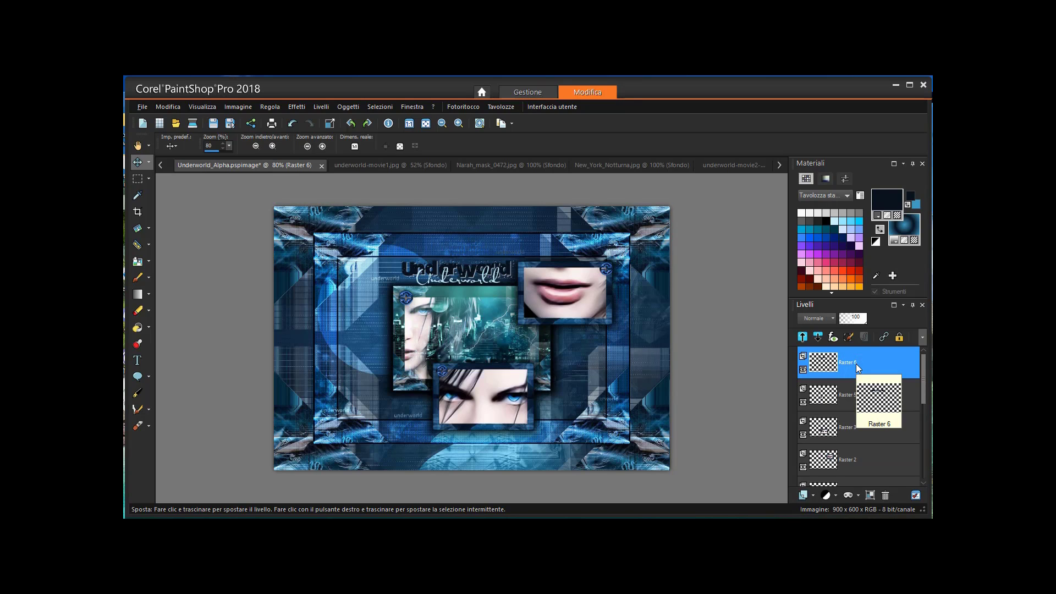
click(142, 106)
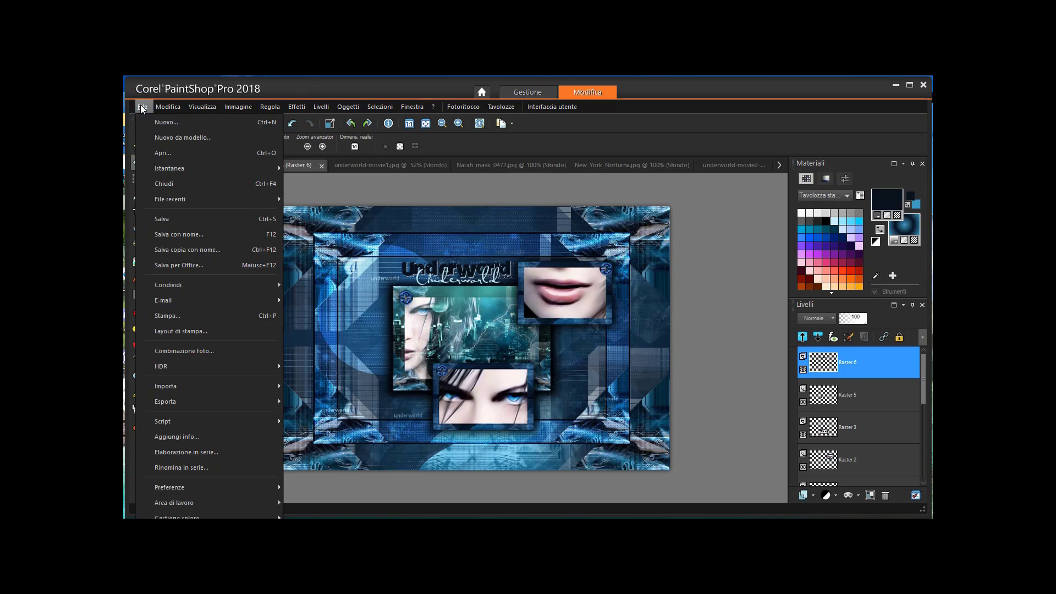
click(159, 154)
double_click(574, 196)
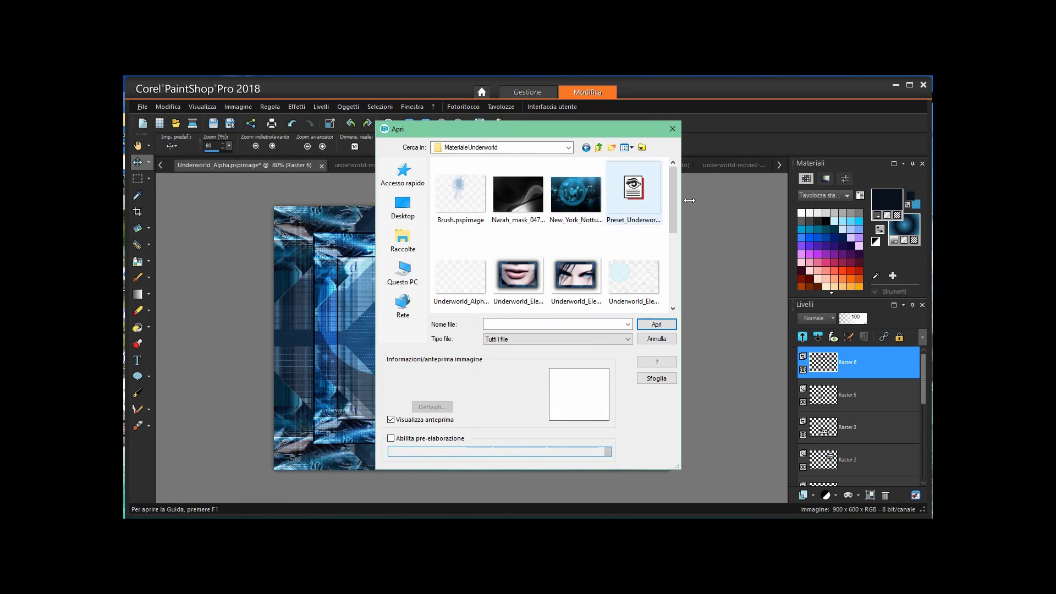
drag(674, 206, 672, 266)
click(585, 251)
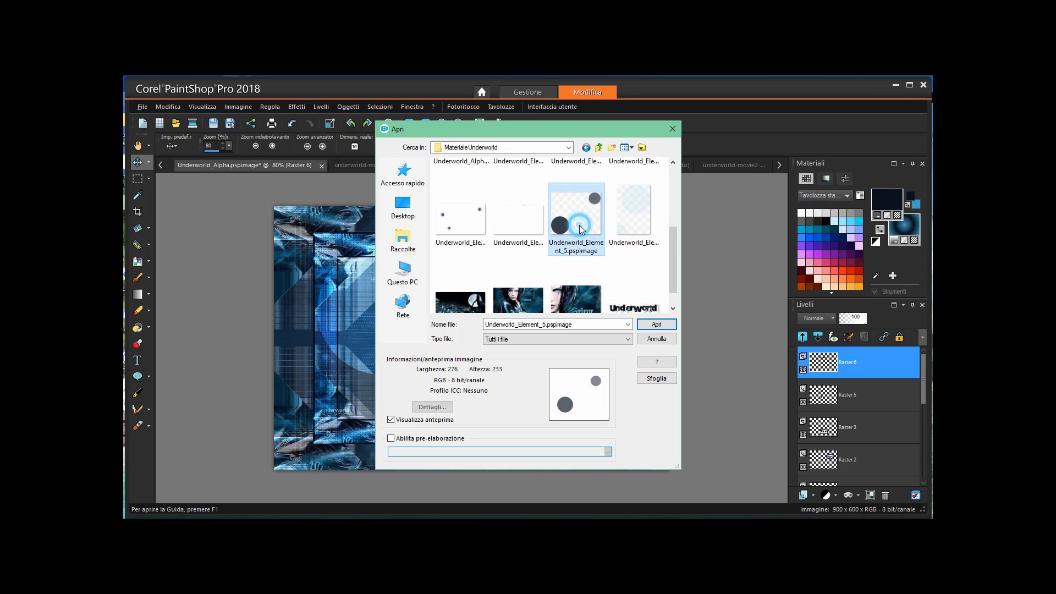
click(652, 325)
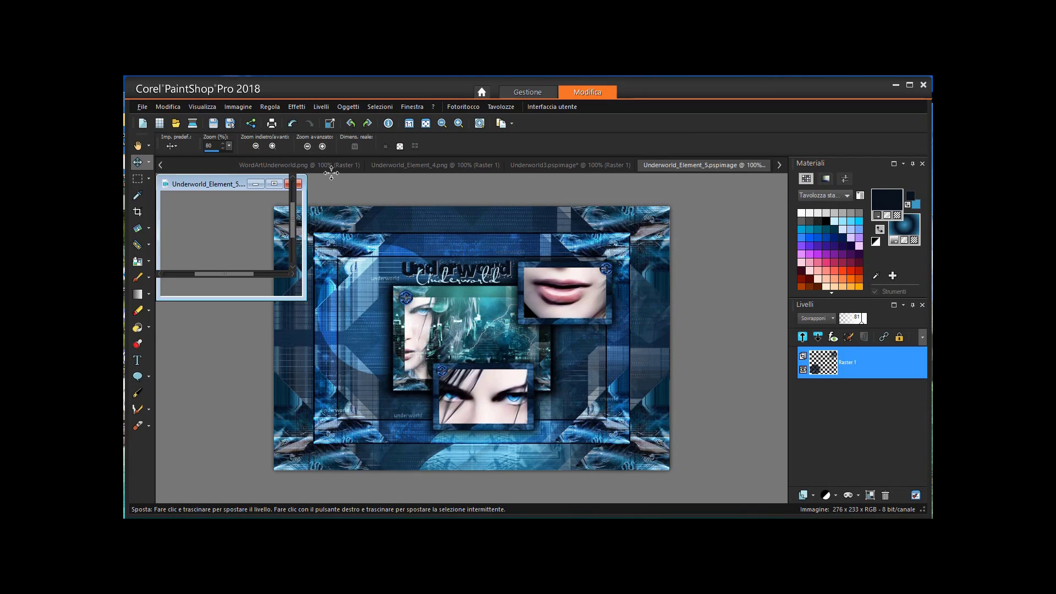
Copy the two dark circles from Underworld_Element_5.pspimage and paste them as a new layer into Underworld_Alpha.pspimage.
click(168, 106)
click(191, 220)
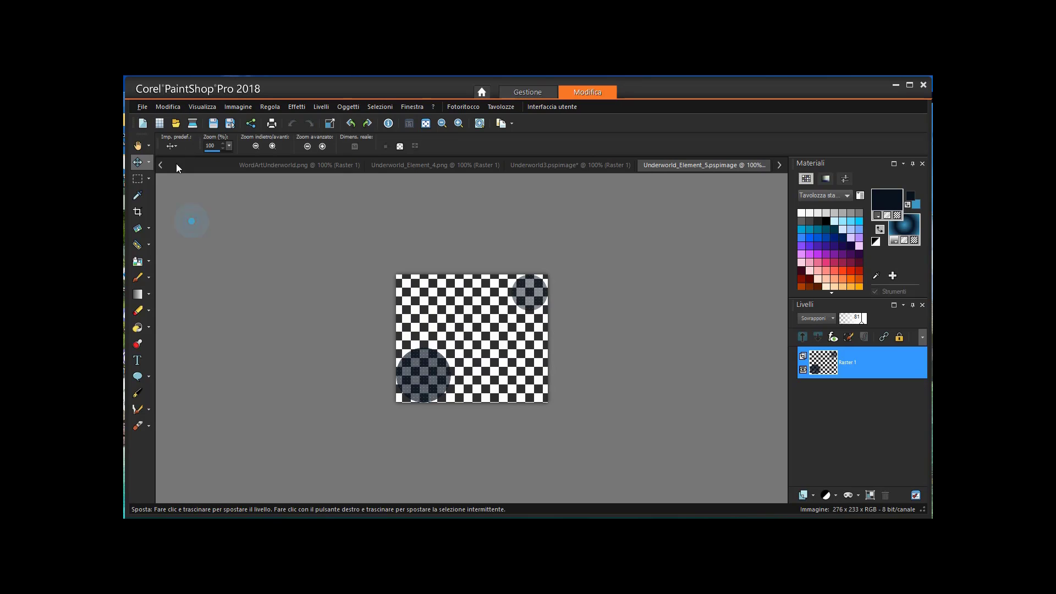
click(160, 164)
click(160, 164)
click(160, 165)
click(182, 165)
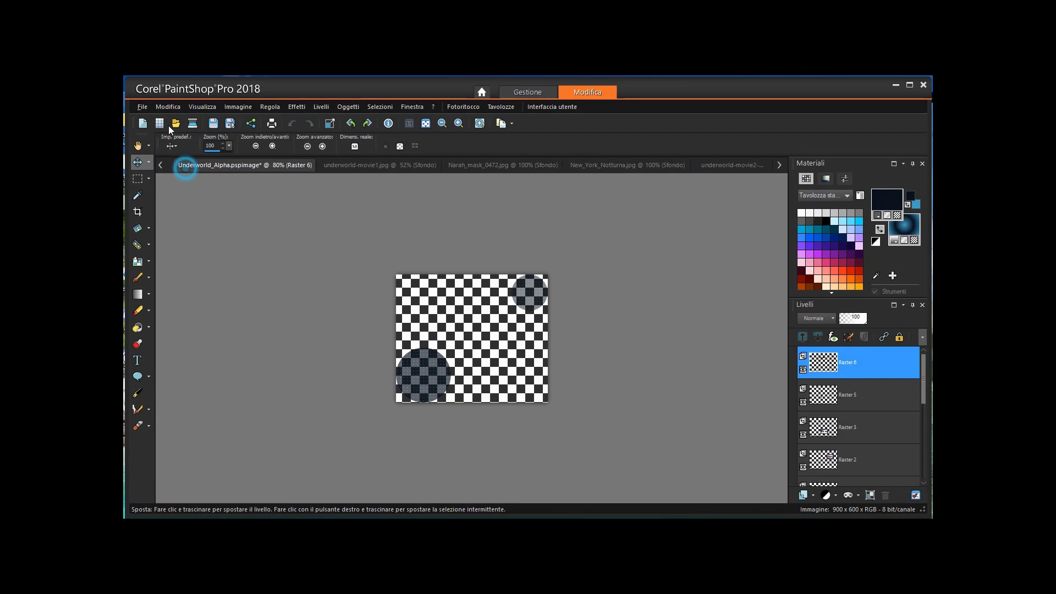
click(168, 106)
click(226, 266)
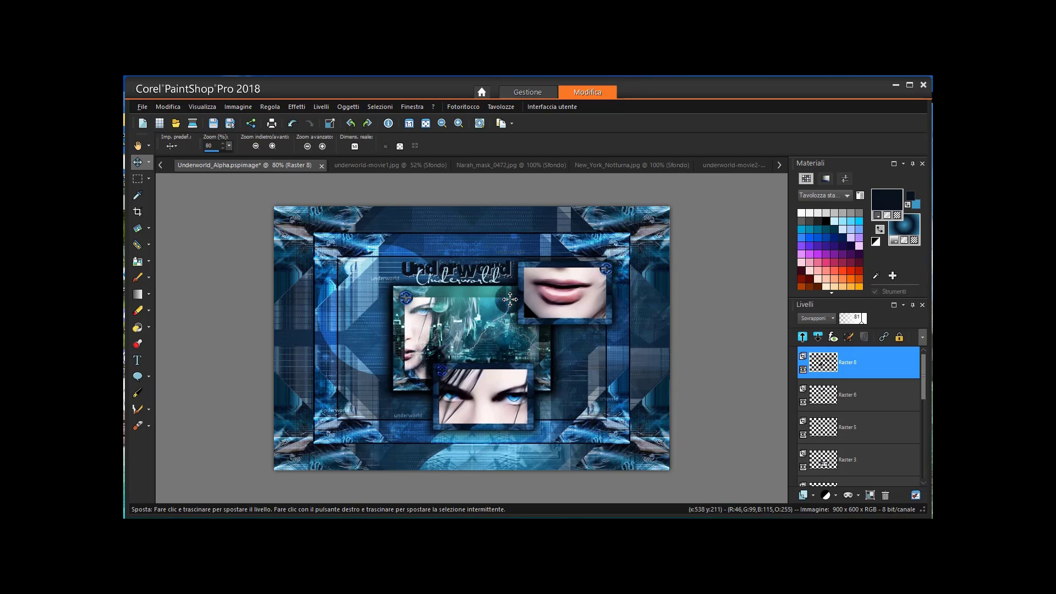
Move the dark circles to the upper-left area of the composition, comparing their placement with Underworld3.pspimage.
drag(510, 299, 407, 226)
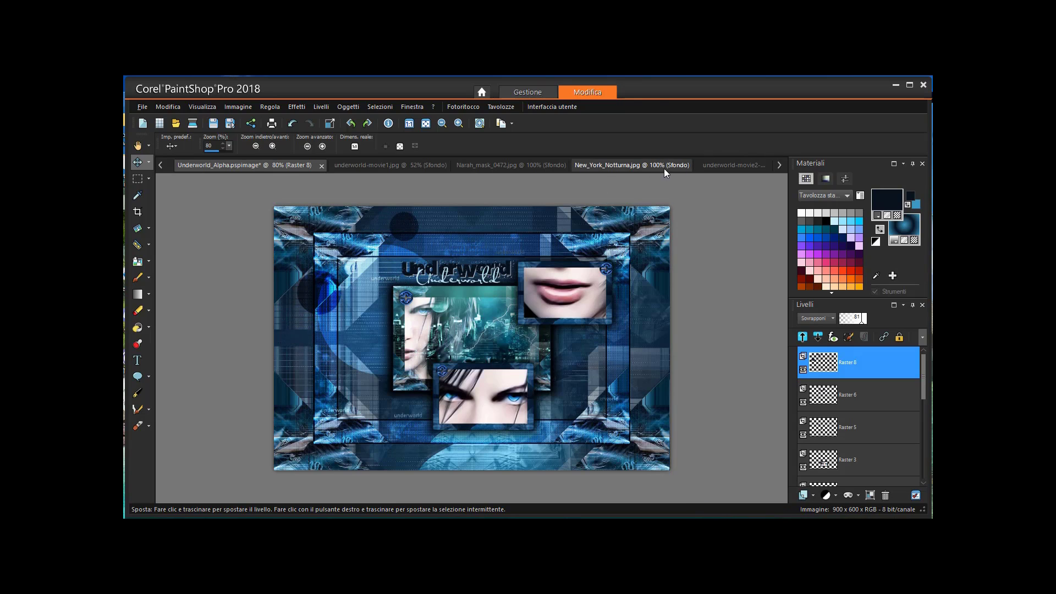
click(778, 165)
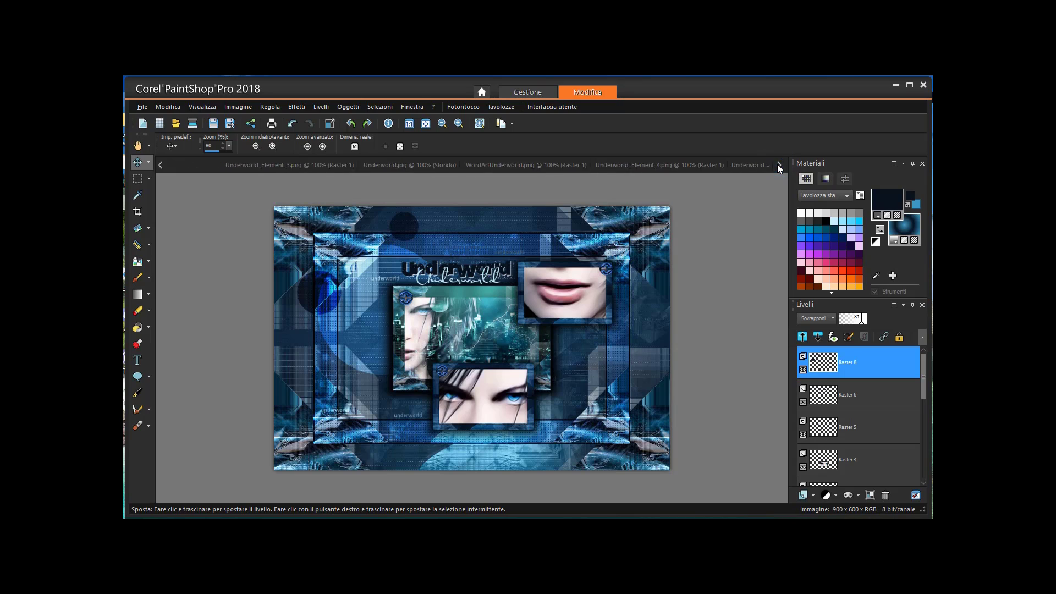
click(778, 164)
click(461, 164)
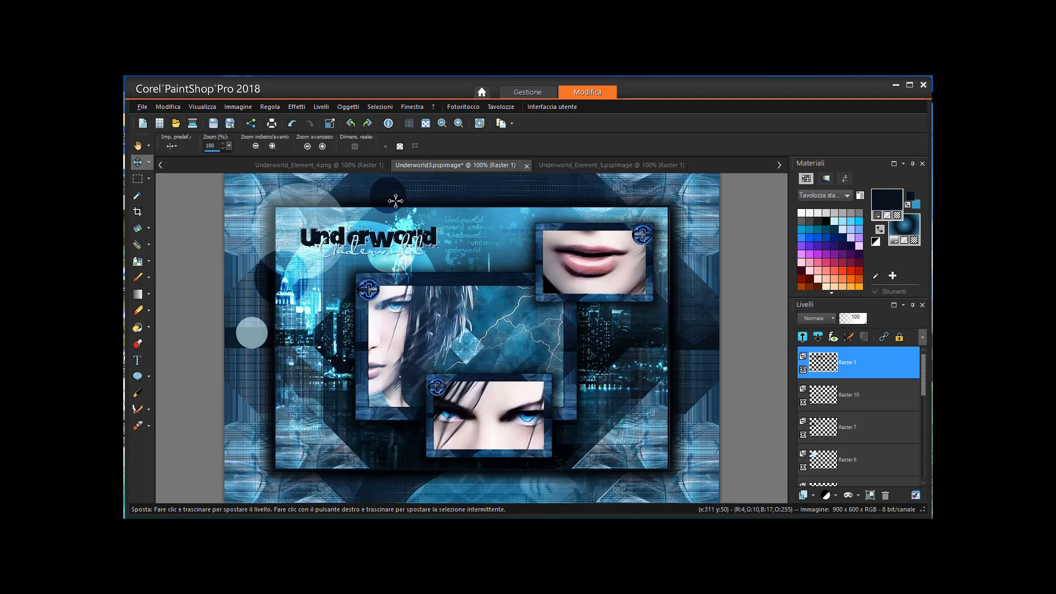
click(159, 166)
click(159, 166)
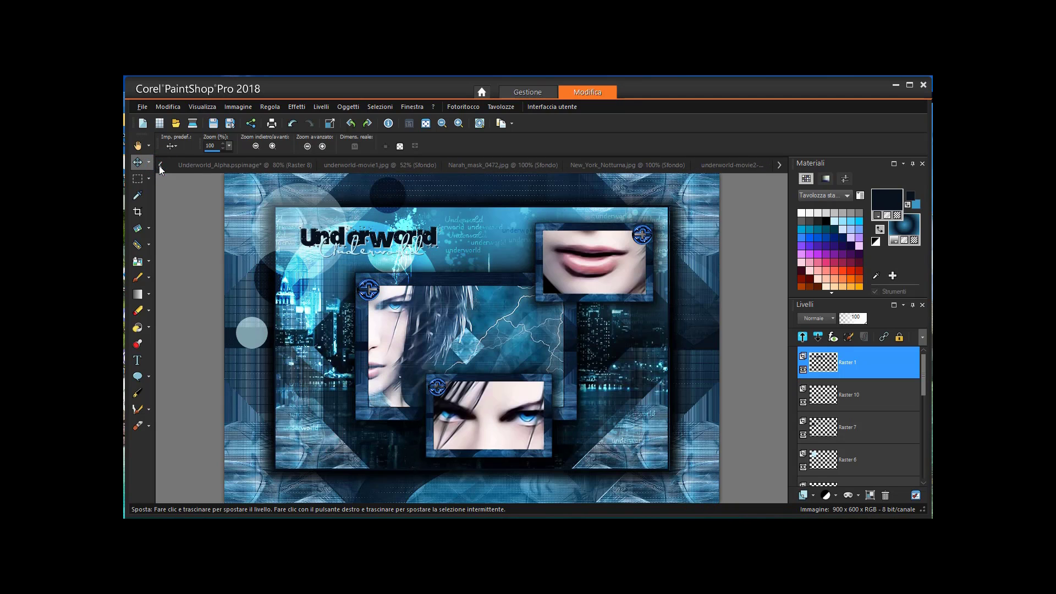
click(179, 164)
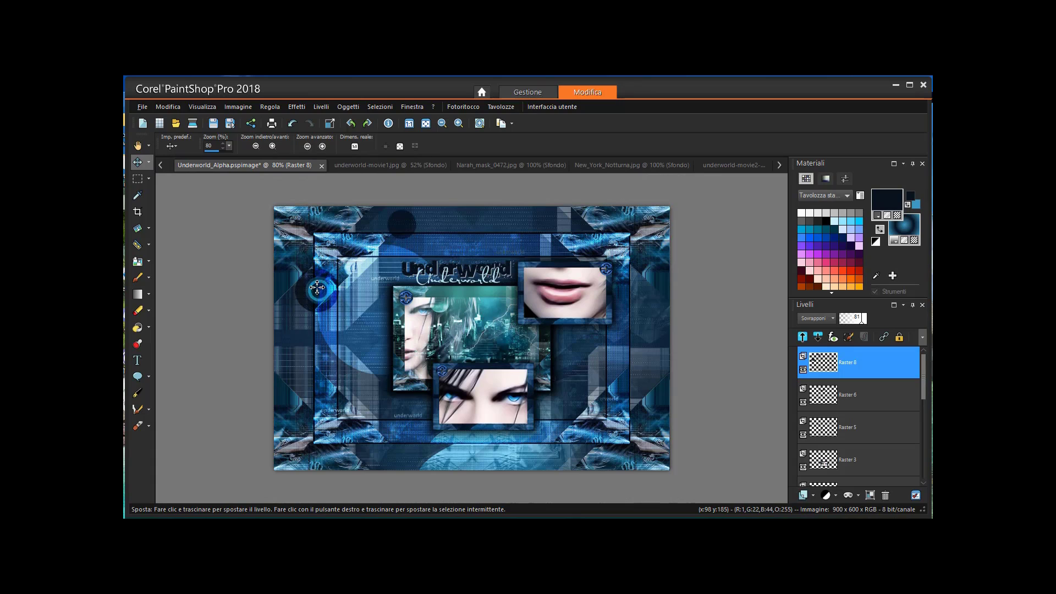
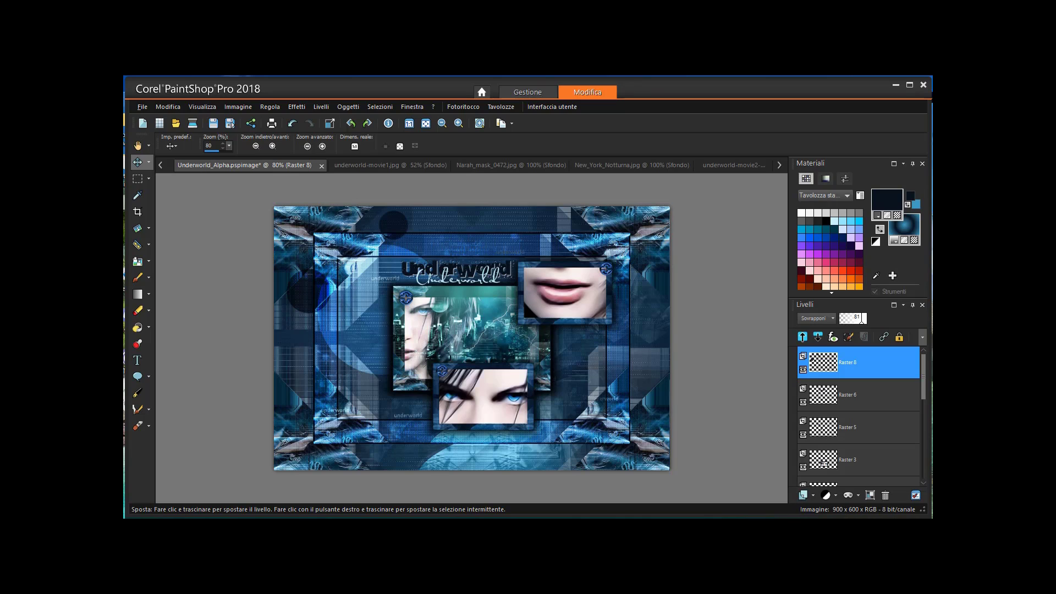
Set the opacity of the dark circles layer, Raster 8, to 71 and duplicate the layer.
mouse_move(862, 325)
mouse_down()
mouse_move(847, 324)
mouse_move(855, 321)
mouse_up()
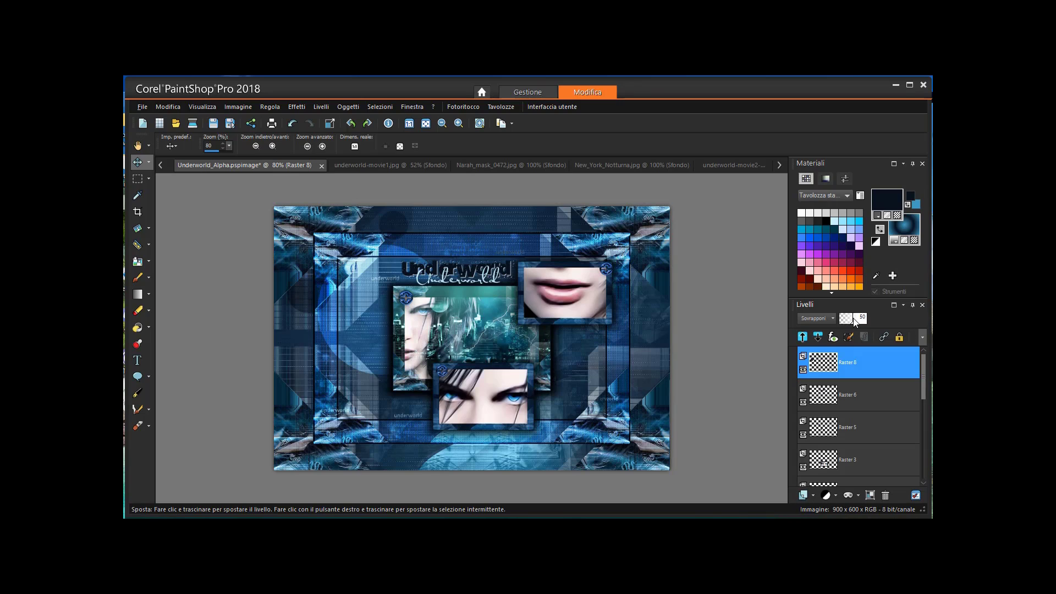
drag(854, 324, 853, 321)
click(860, 324)
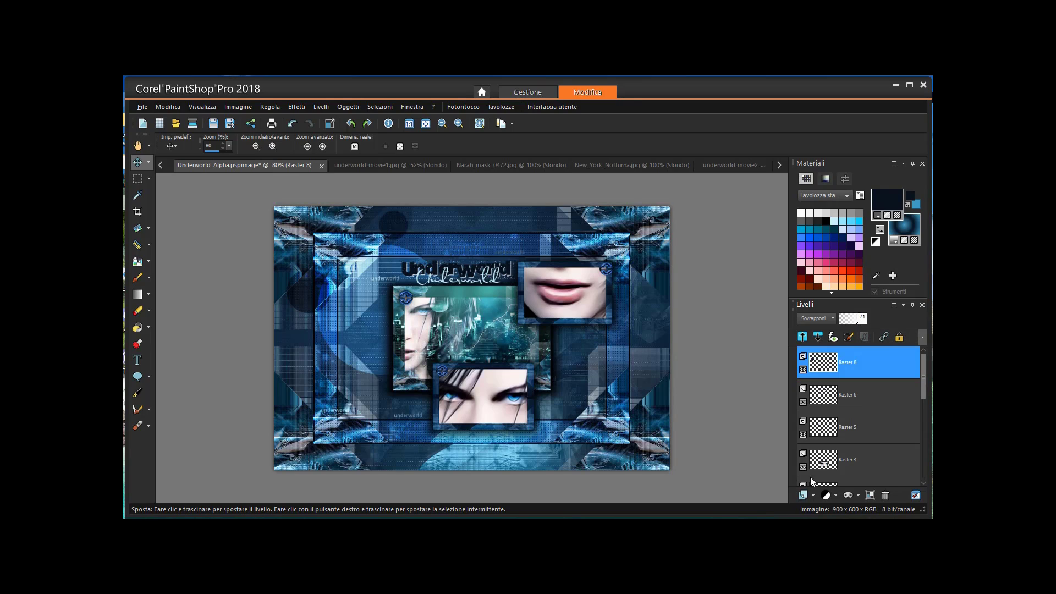
right_click(876, 383)
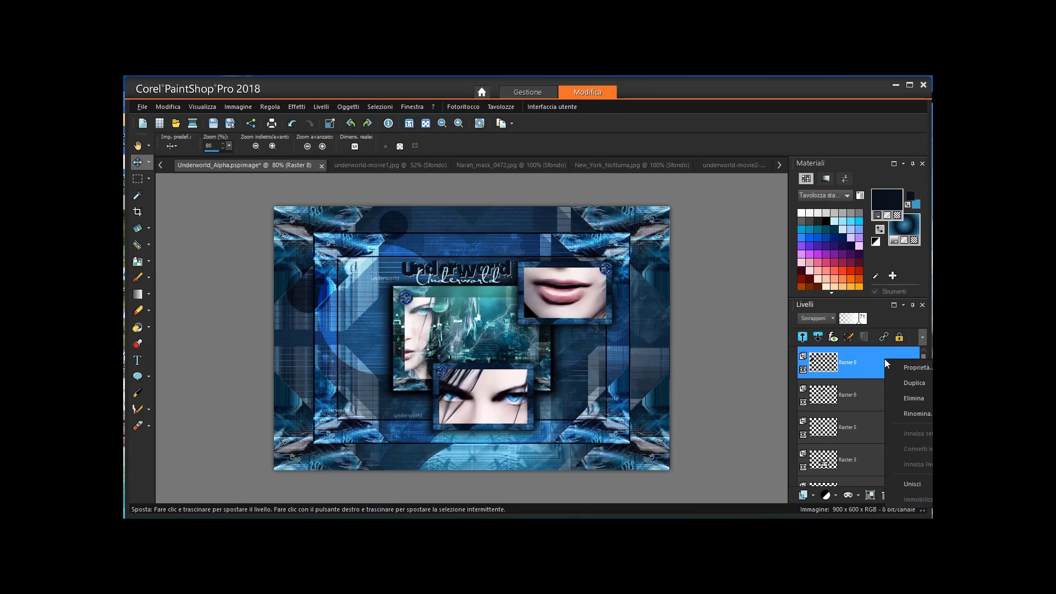
click(904, 402)
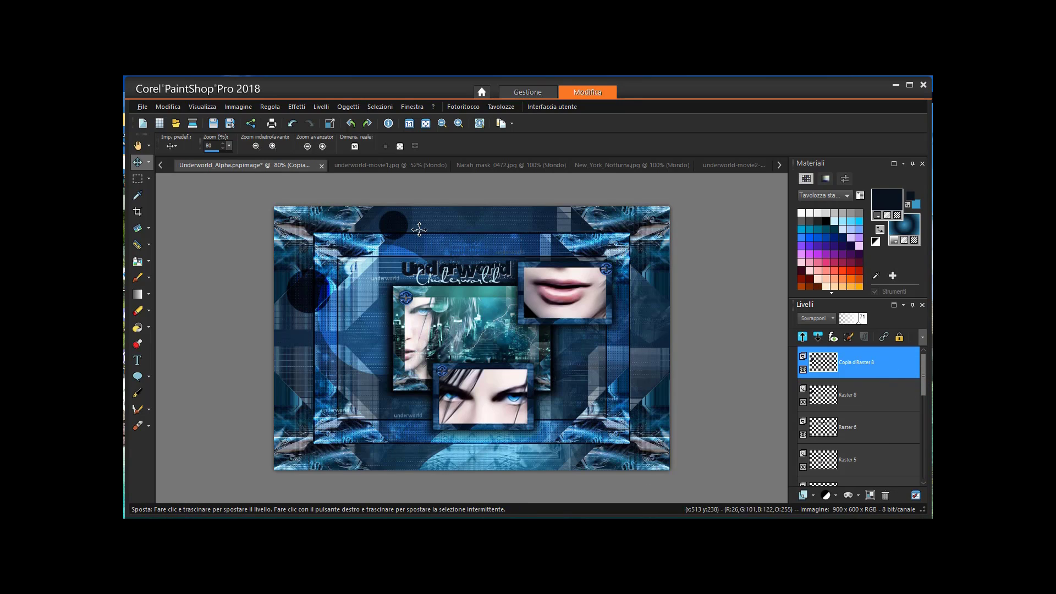
Try to flip the duplicated circles layer with the Retourner script.
click(239, 107)
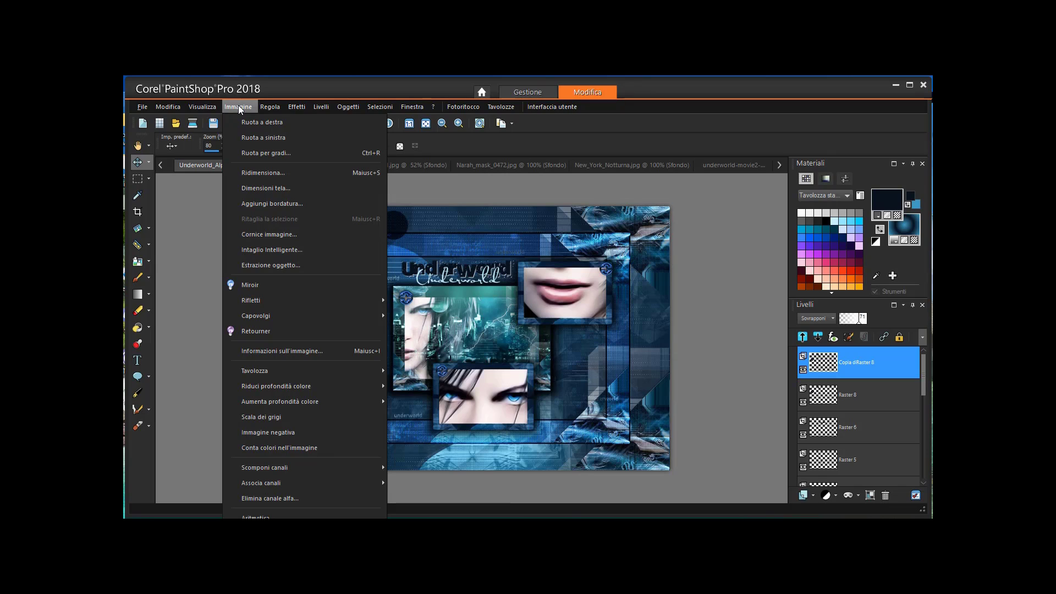
mouse_move(269, 317)
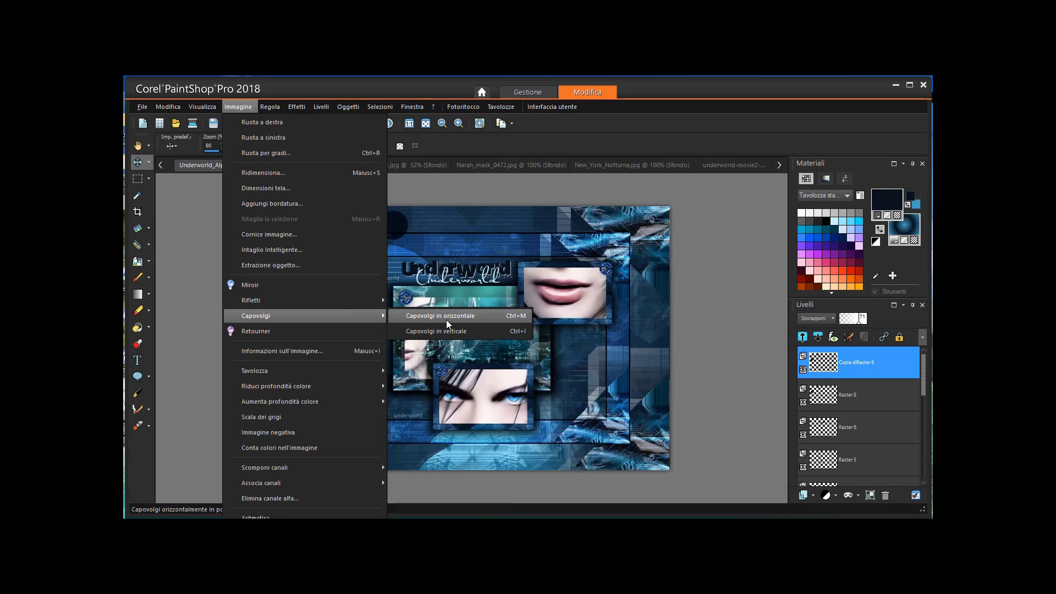
click(265, 330)
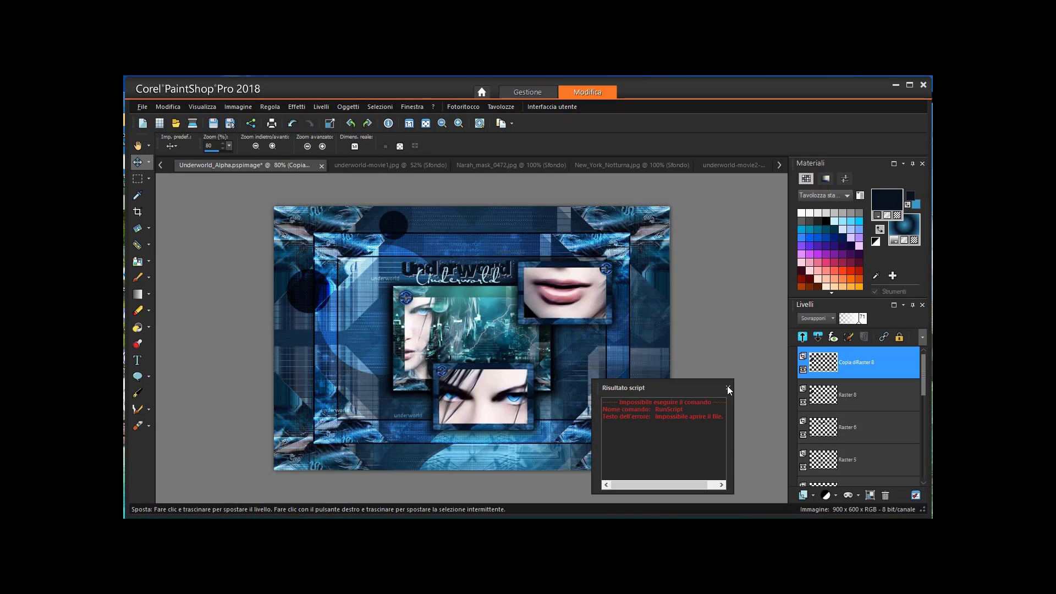
click(728, 387)
Flip the duplicated circles layer horizontally and vertically and move it to the lower-right area of the composition.
click(238, 107)
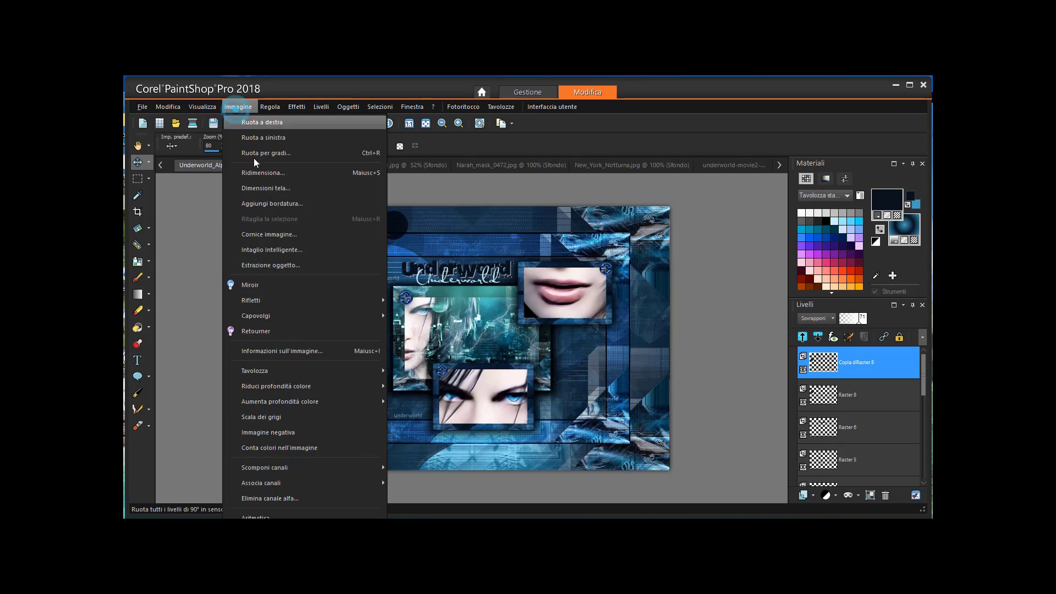
mouse_move(331, 312)
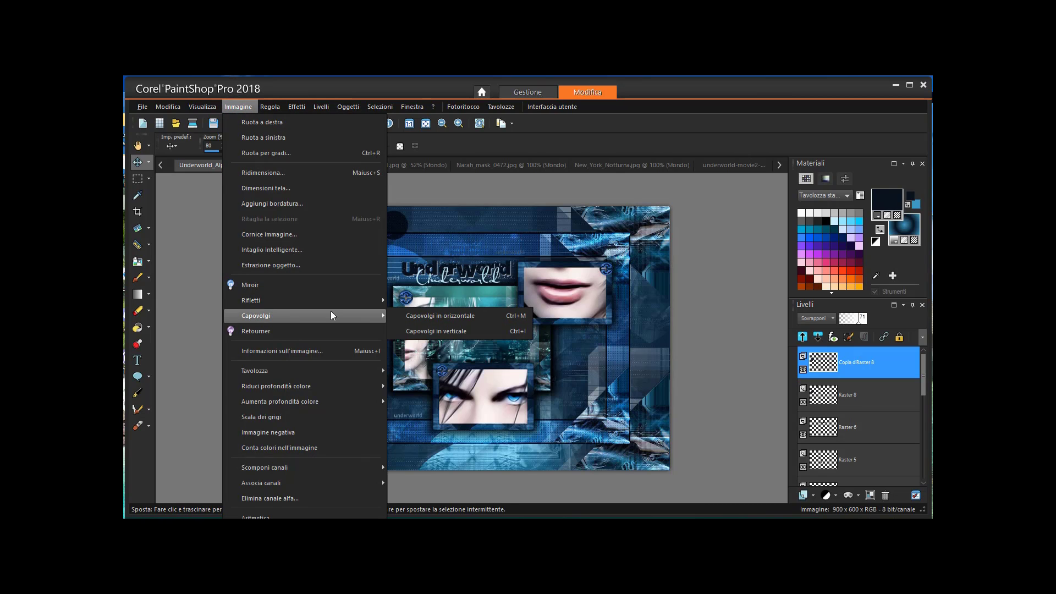
click(439, 315)
click(247, 110)
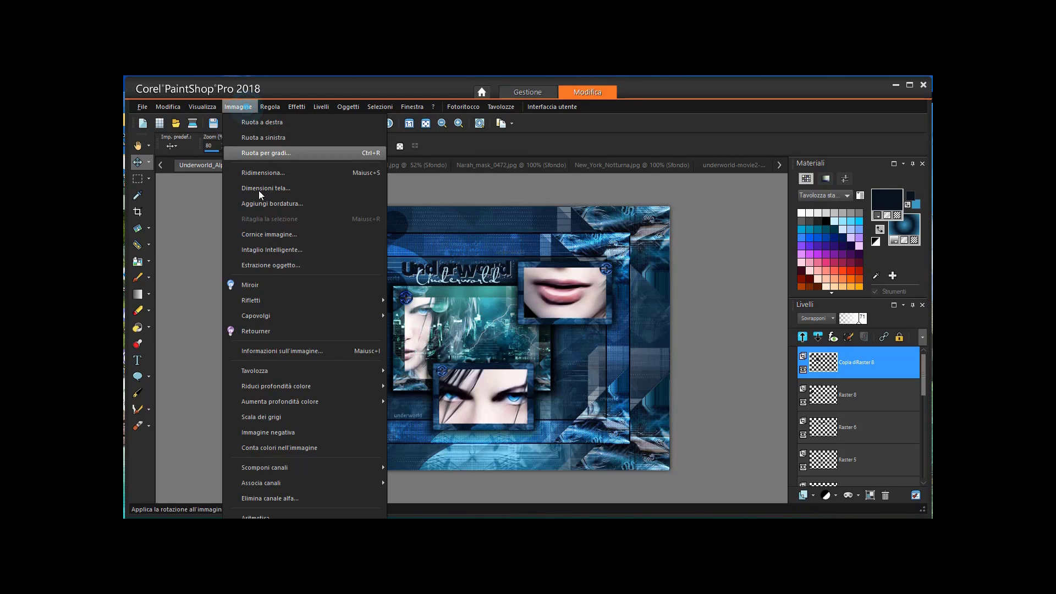
mouse_move(276, 314)
click(458, 321)
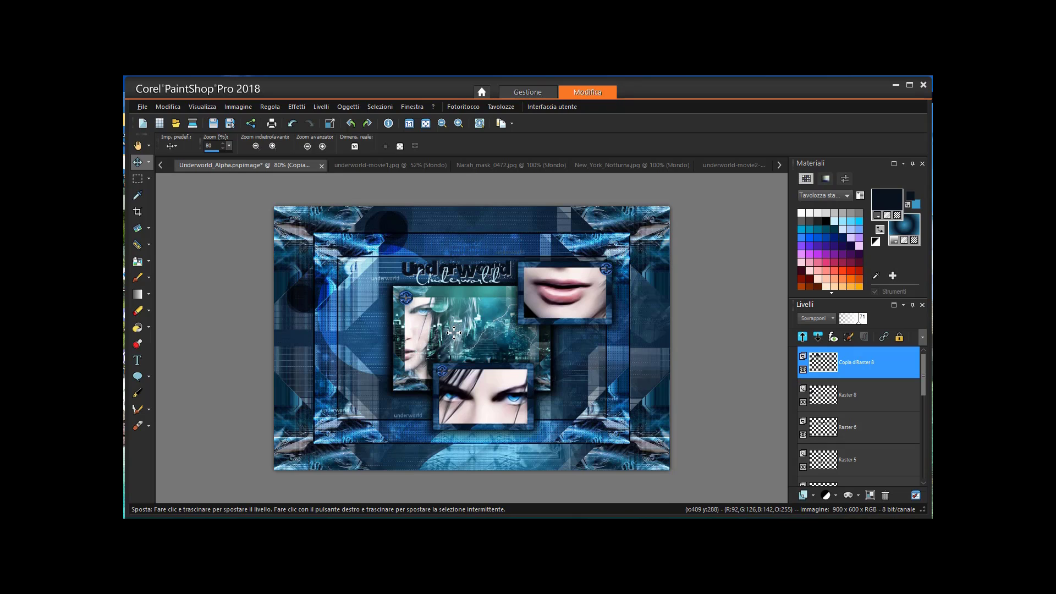
drag(397, 229, 647, 381)
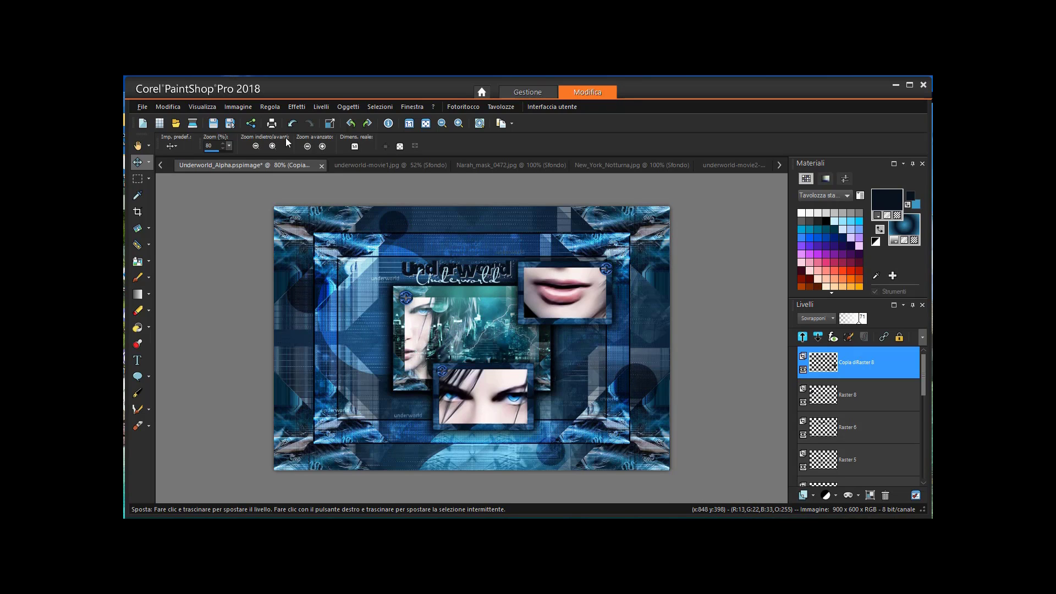
Open the Personalizza settings at the list of bound scripts, with the Immagine menu expanded for editing.
click(233, 107)
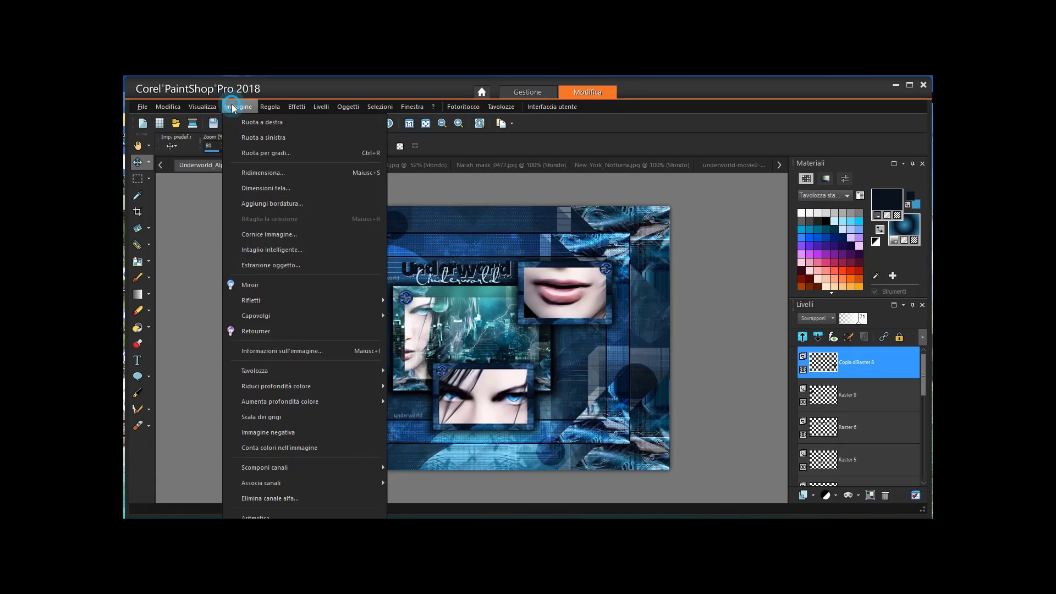
click(276, 289)
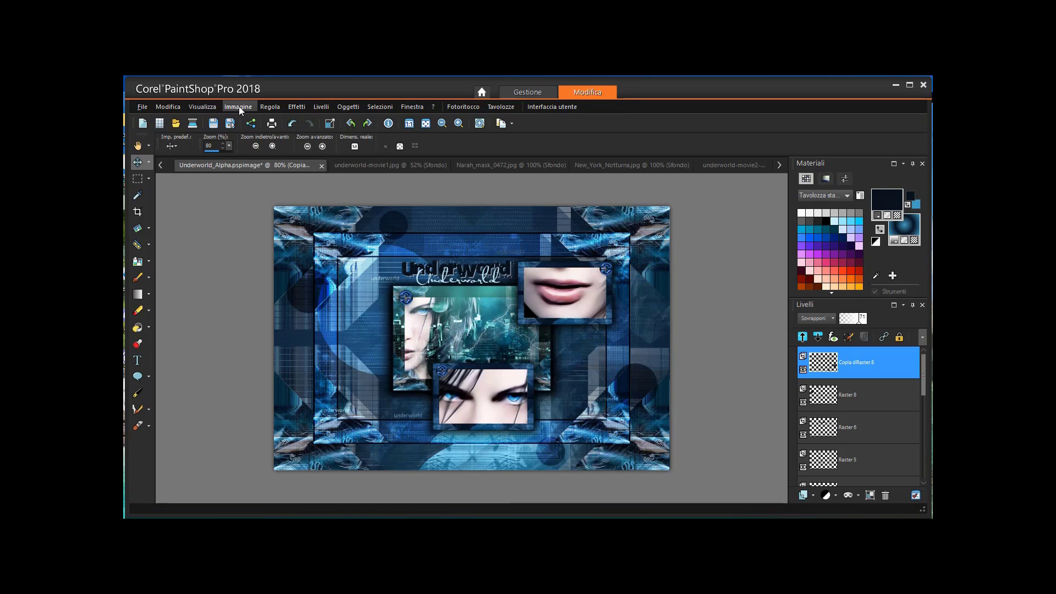
click(197, 110)
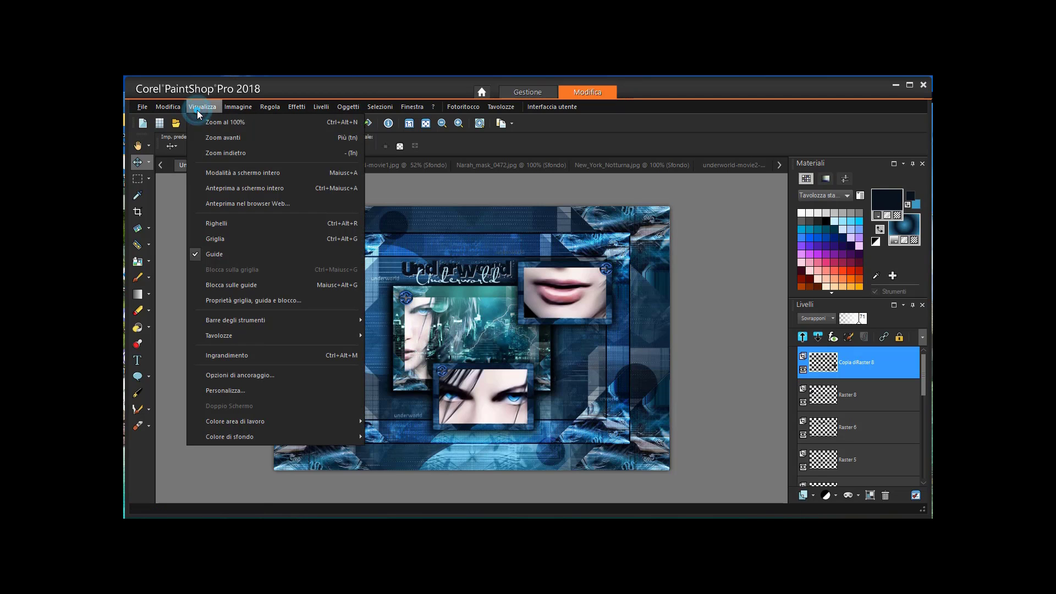
click(227, 390)
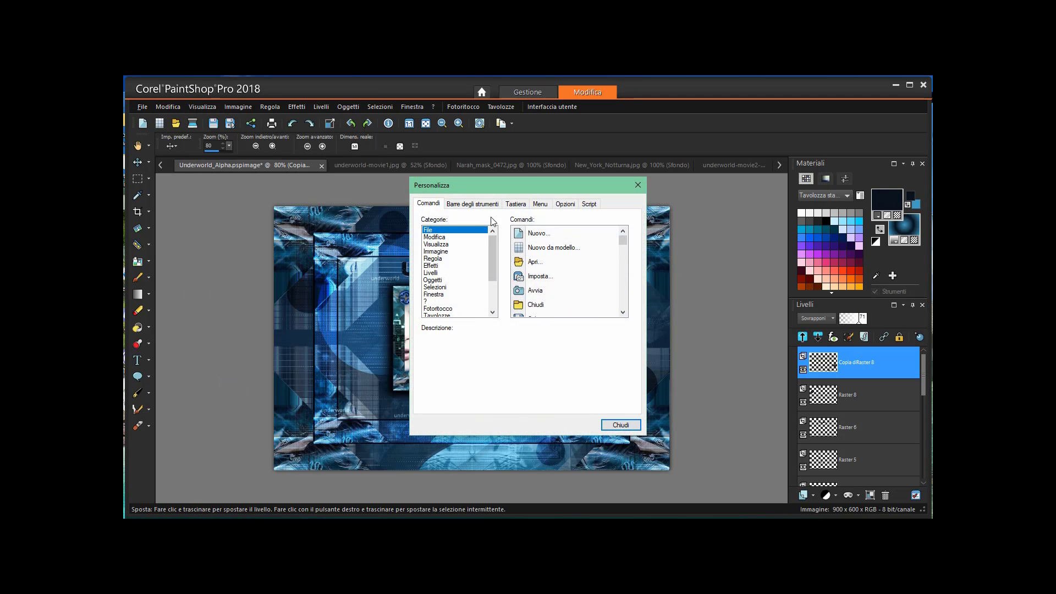
click(590, 205)
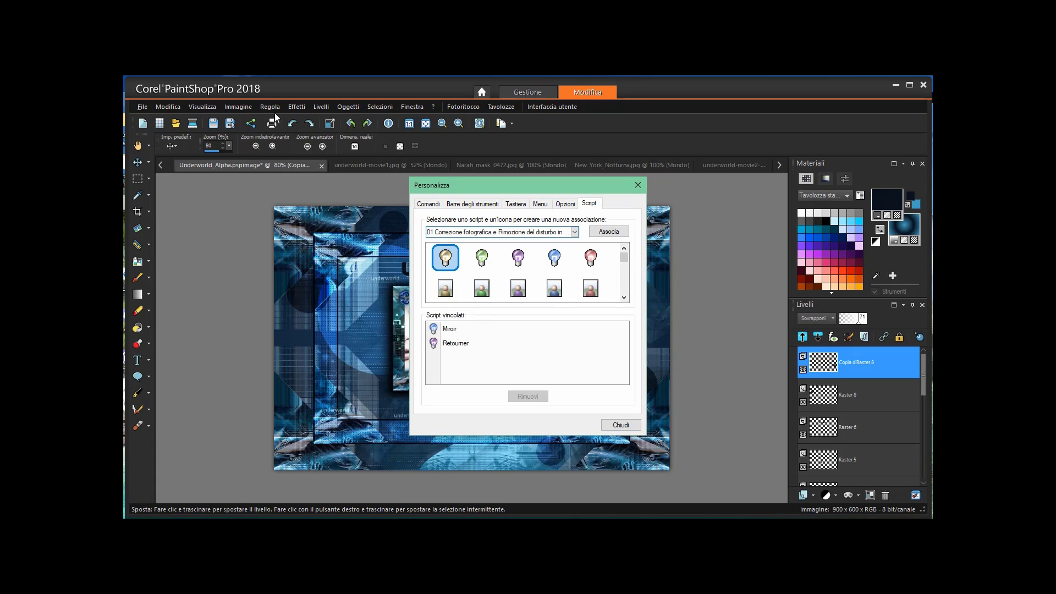
click(237, 108)
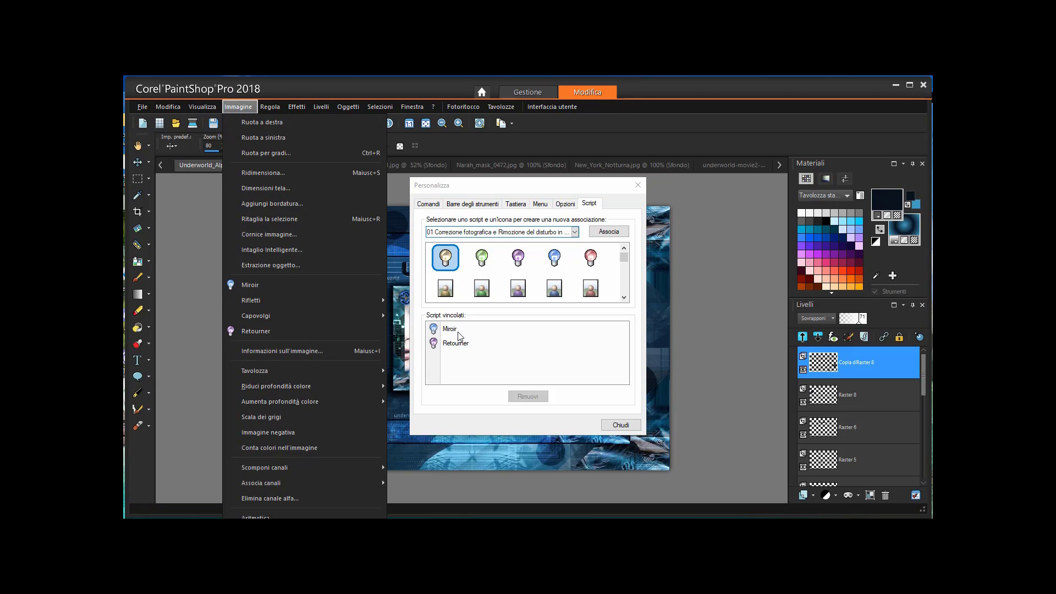
drag(458, 329, 262, 291)
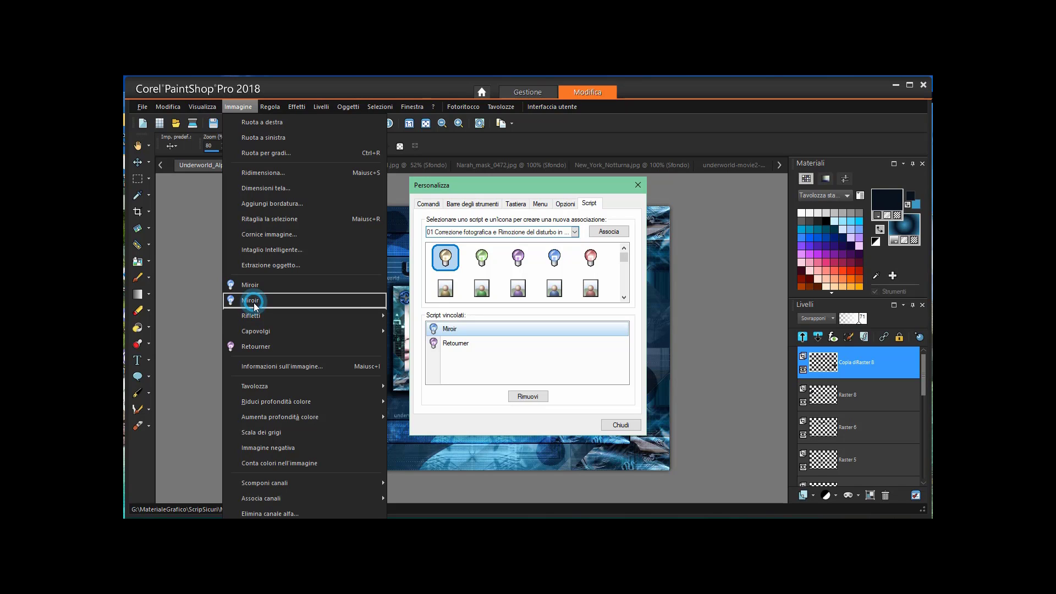
right_click(257, 301)
click(282, 335)
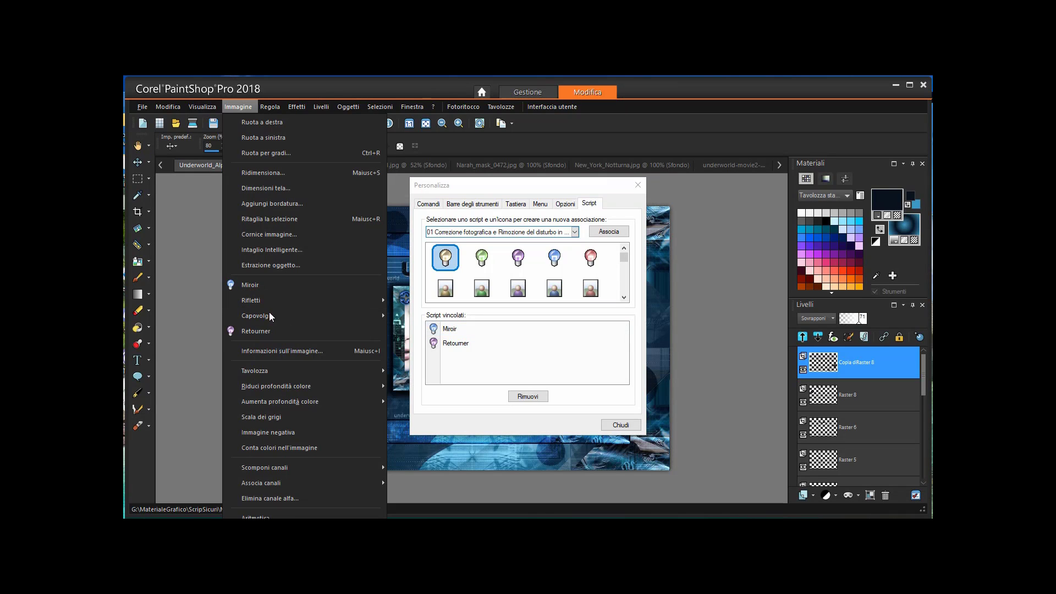
Remove the existing Miroir and Retourner script entries from the Immagine menu.
right_click(254, 284)
click(276, 316)
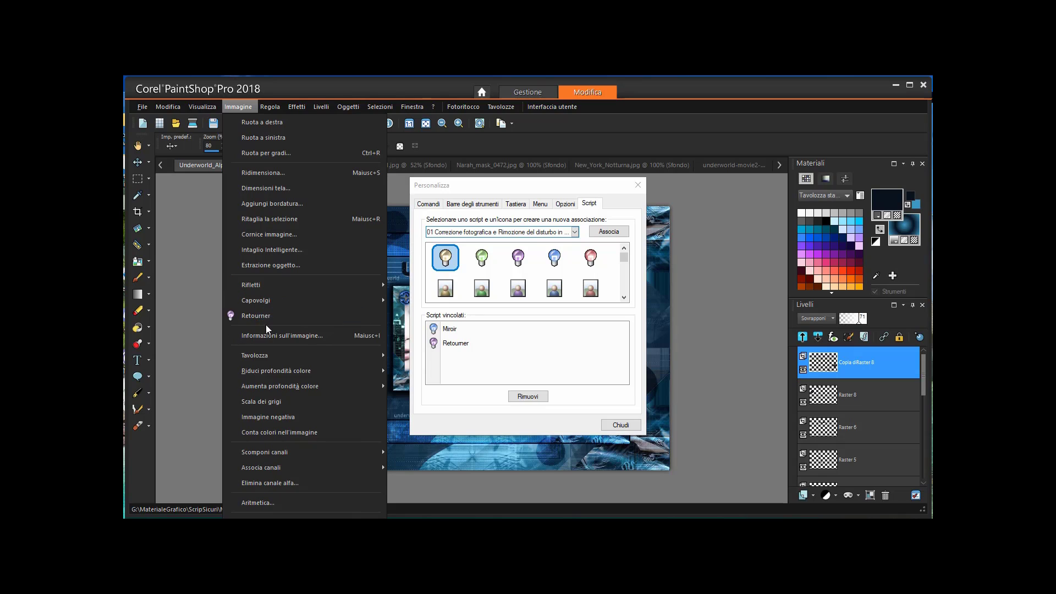
right_click(263, 318)
click(288, 350)
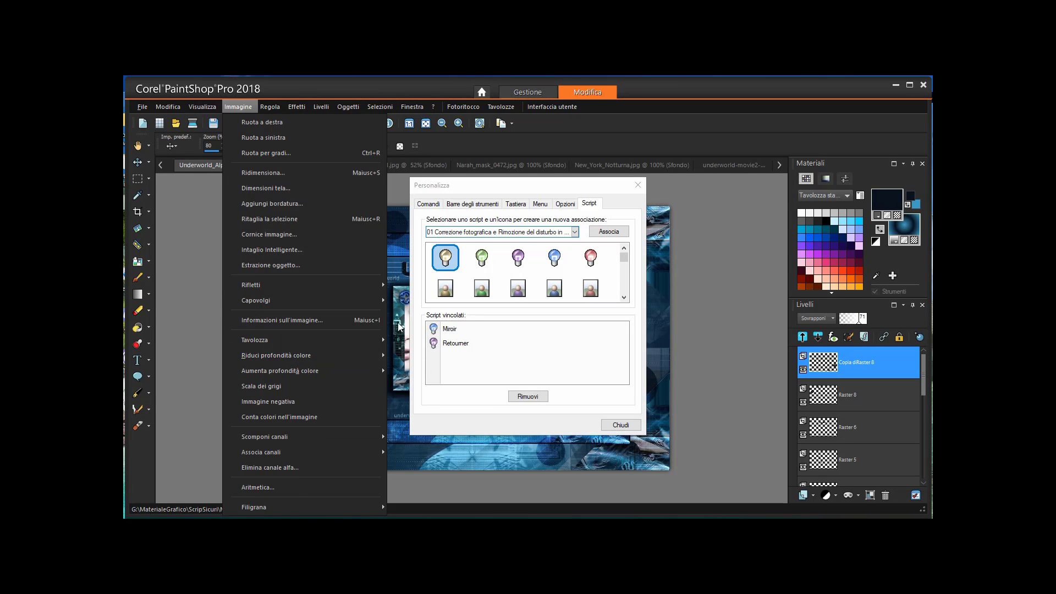
Add the Miroir script below Rifletti and the Retourner script below Capovolgi in the Immagine menu, and finish customizing.
drag(453, 334, 286, 289)
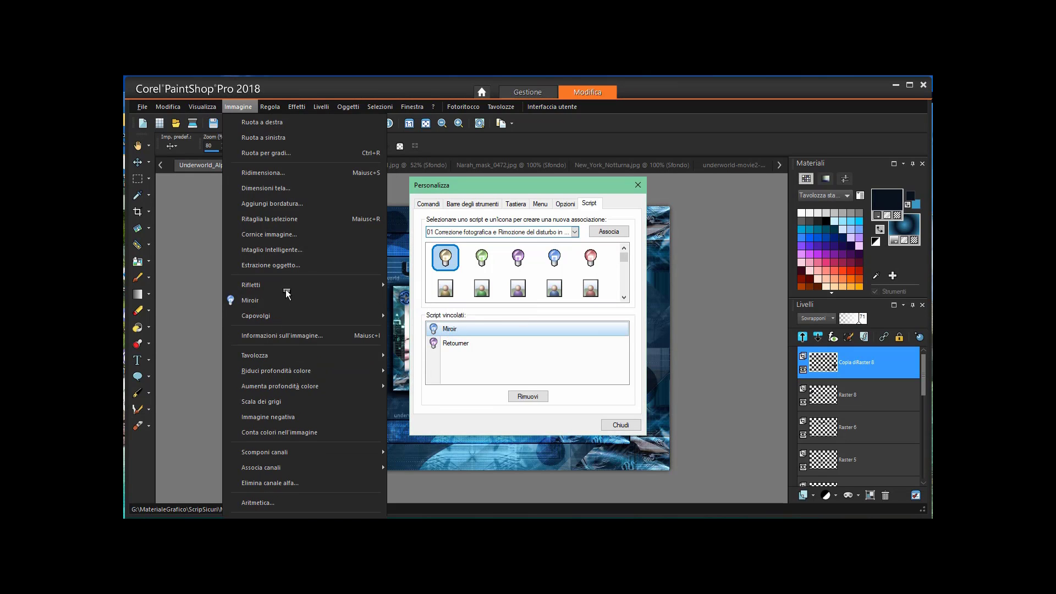
drag(457, 344, 276, 325)
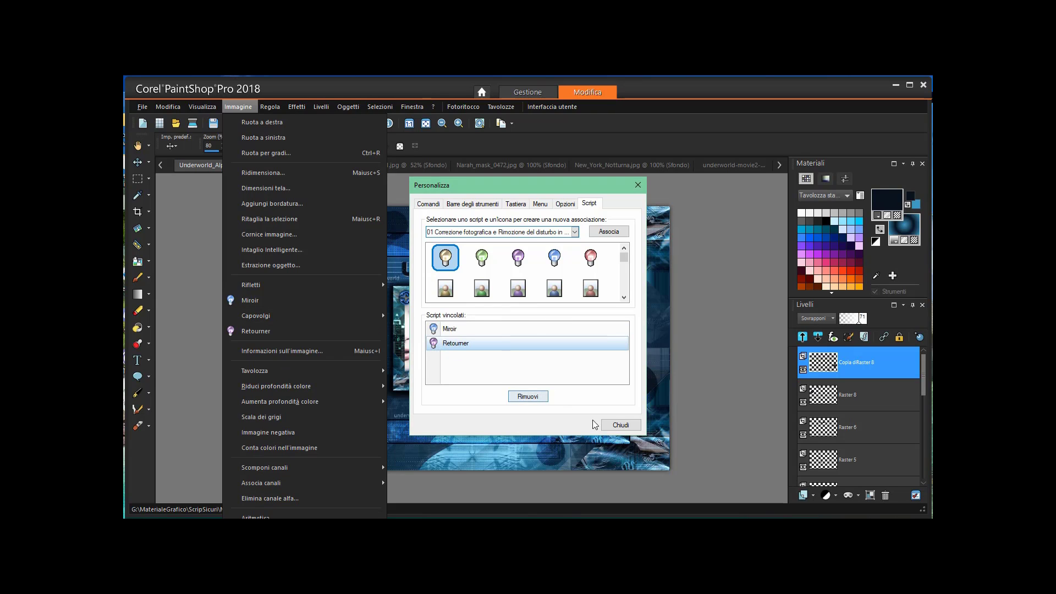
click(621, 426)
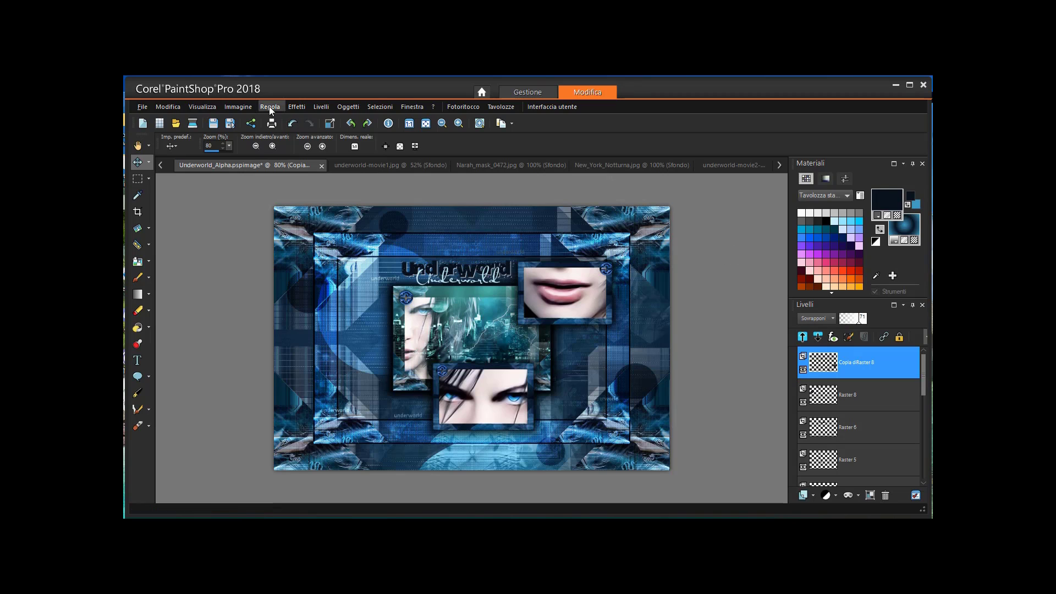
Undo the move and both flips of the duplicated circles layer.
click(293, 124)
click(293, 124)
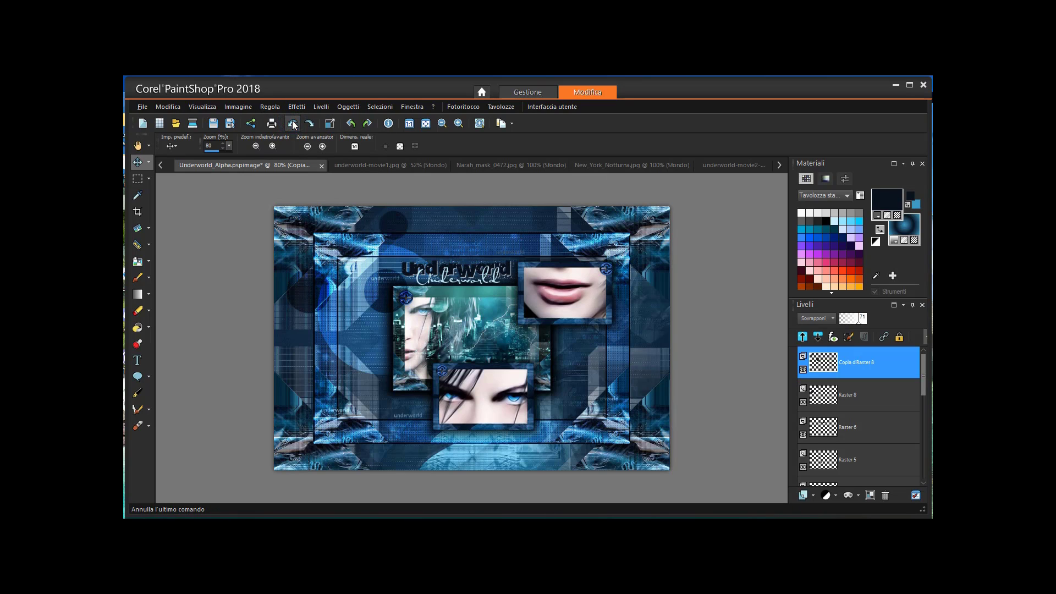
click(293, 124)
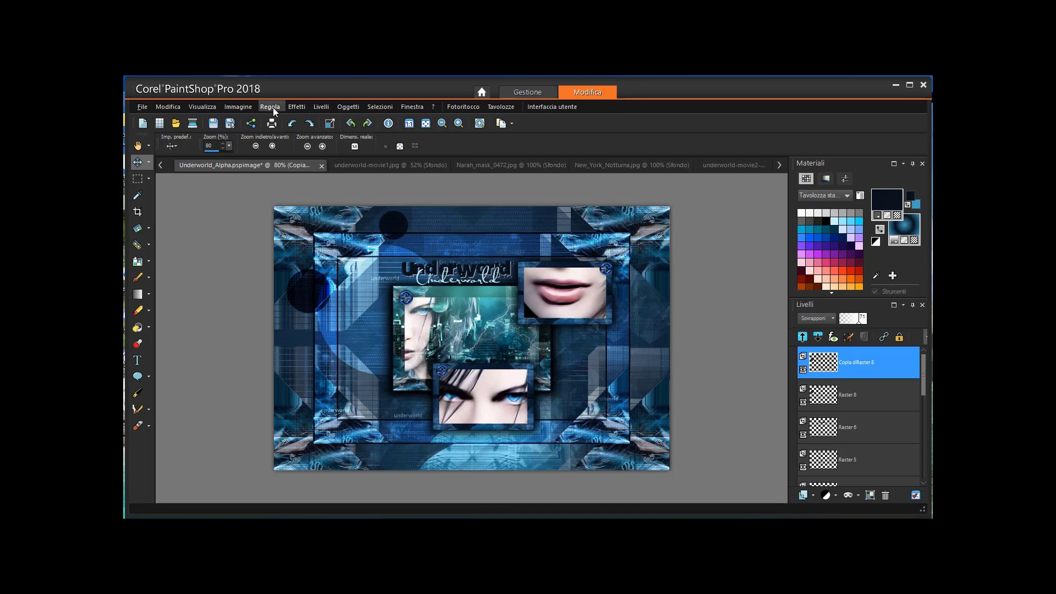
Try to mirror the duplicated circles layer with the Miroir script.
click(299, 107)
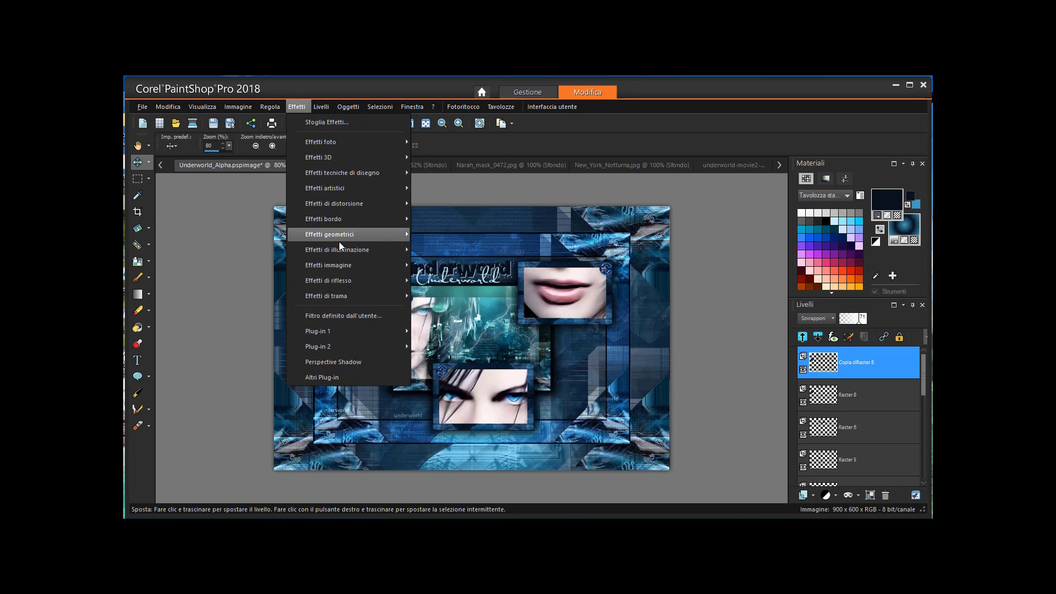
mouse_move(335, 234)
click(234, 107)
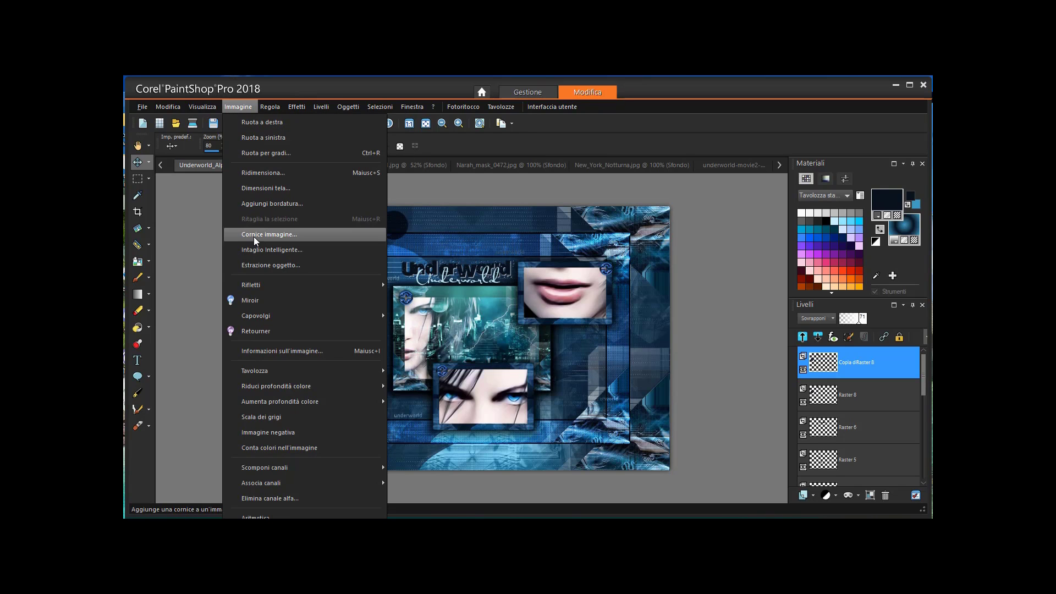
click(258, 299)
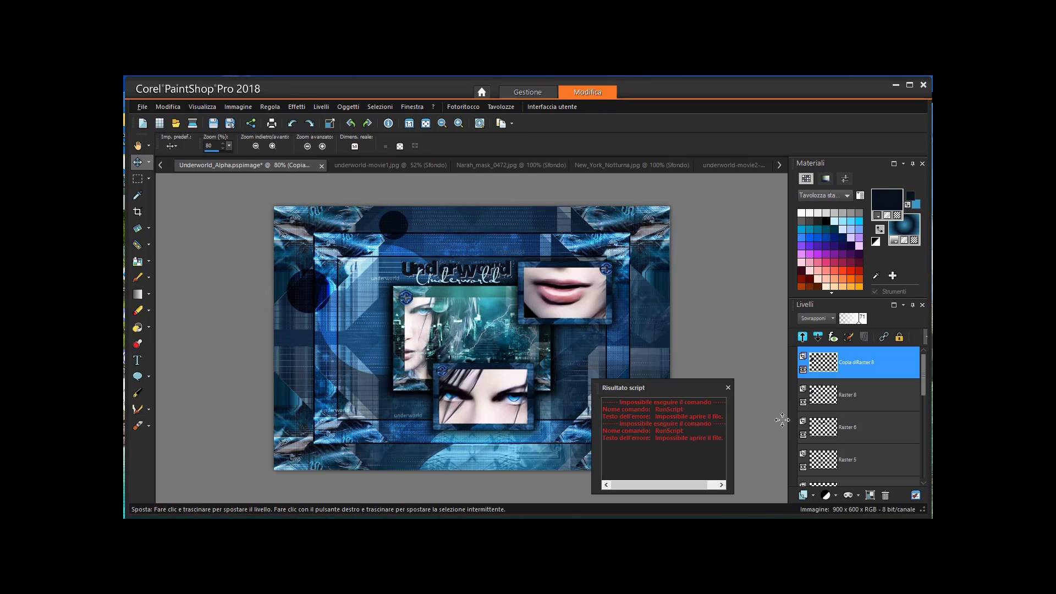
click(728, 387)
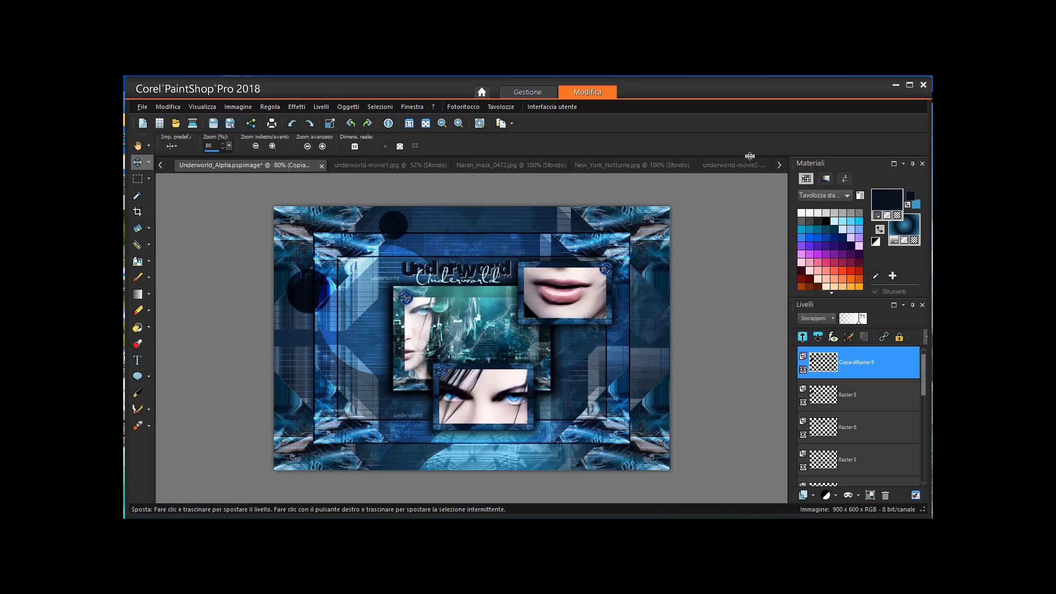
Check the arrangement of the circles in Underworld3.pspimage and close that file.
click(778, 165)
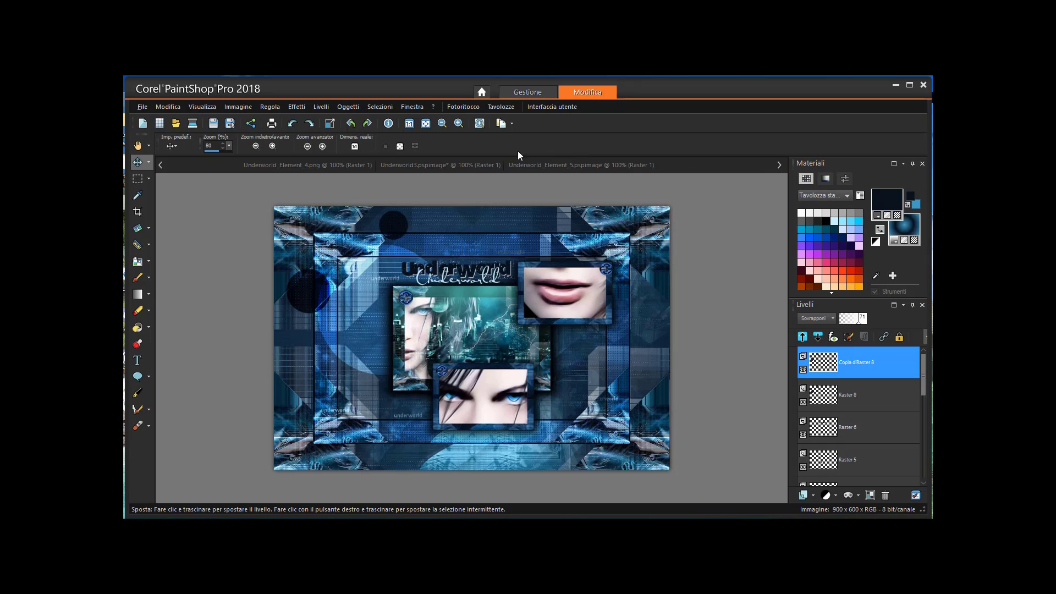
click(437, 167)
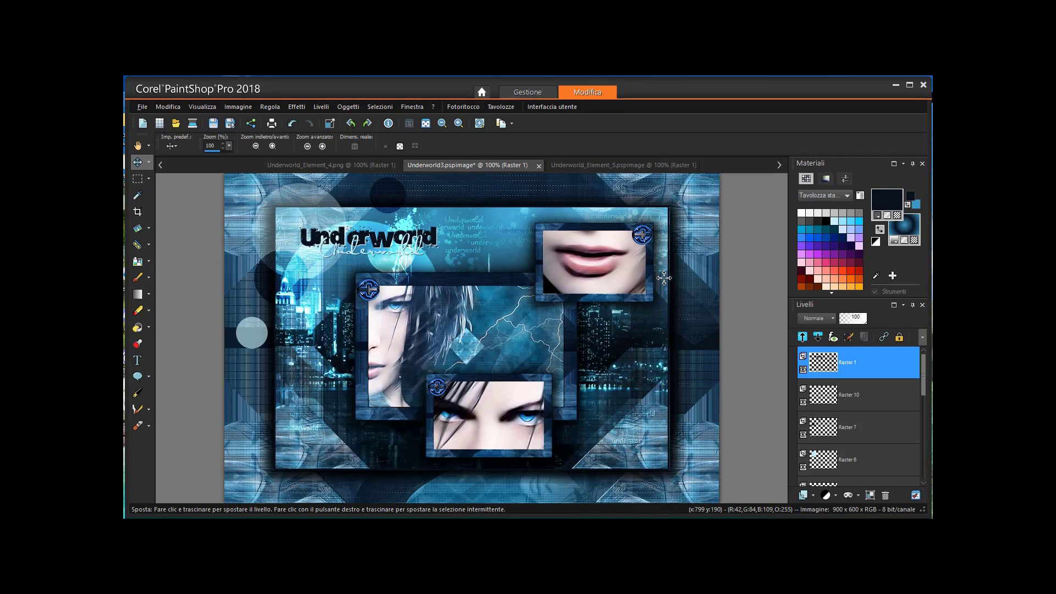
click(539, 166)
click(561, 327)
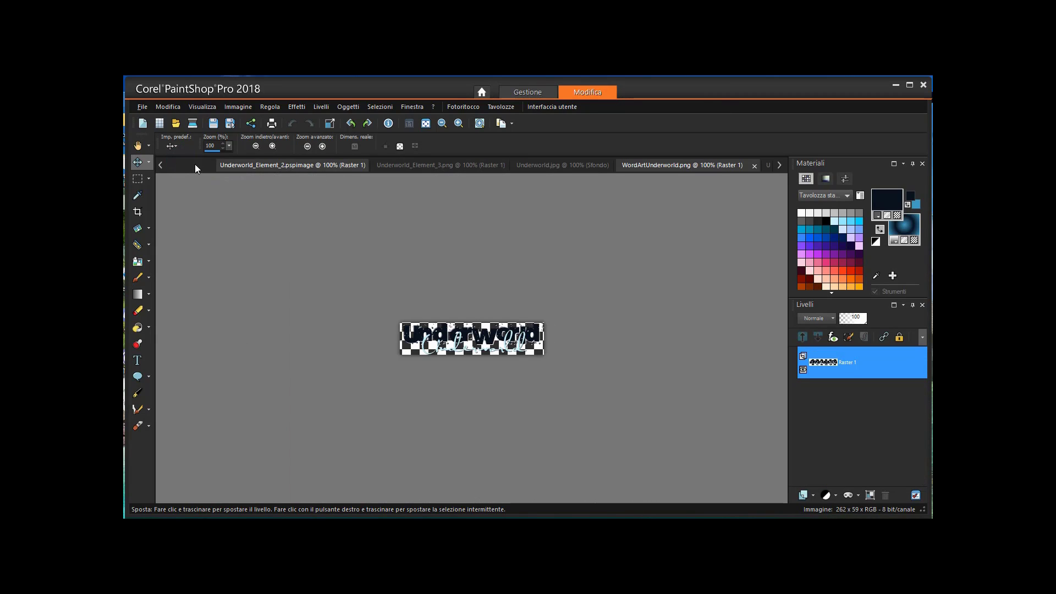
Go back through the open images to Underworld_Alpha.pspimage.
click(279, 165)
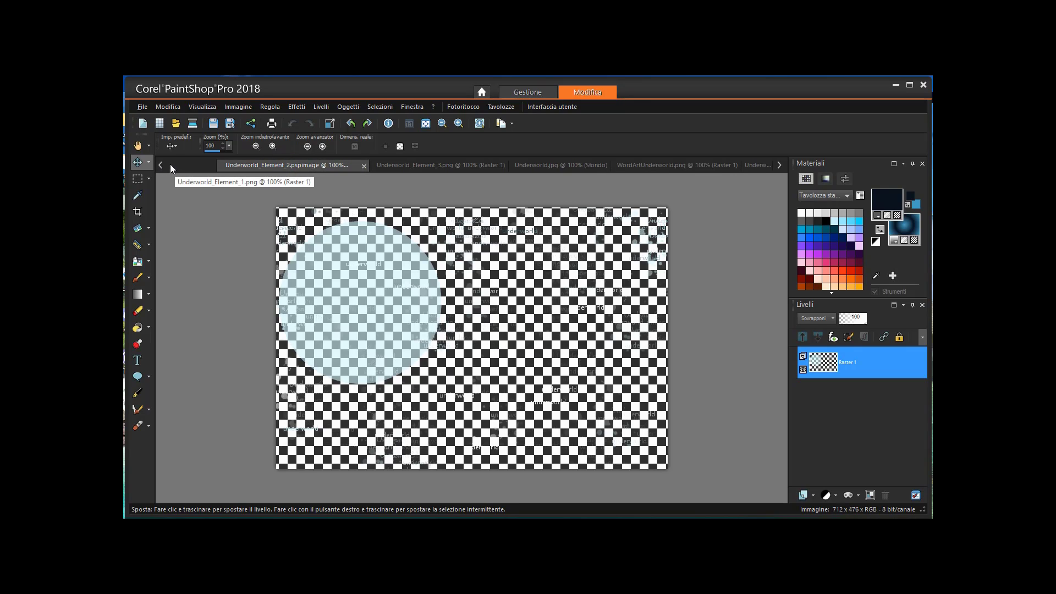
click(162, 165)
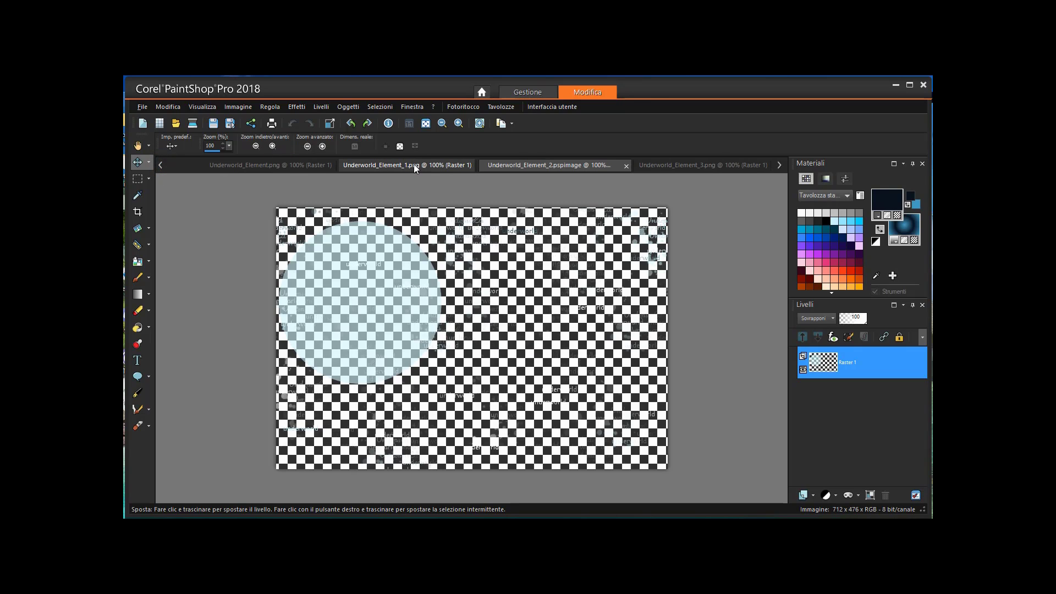
click(414, 164)
click(160, 165)
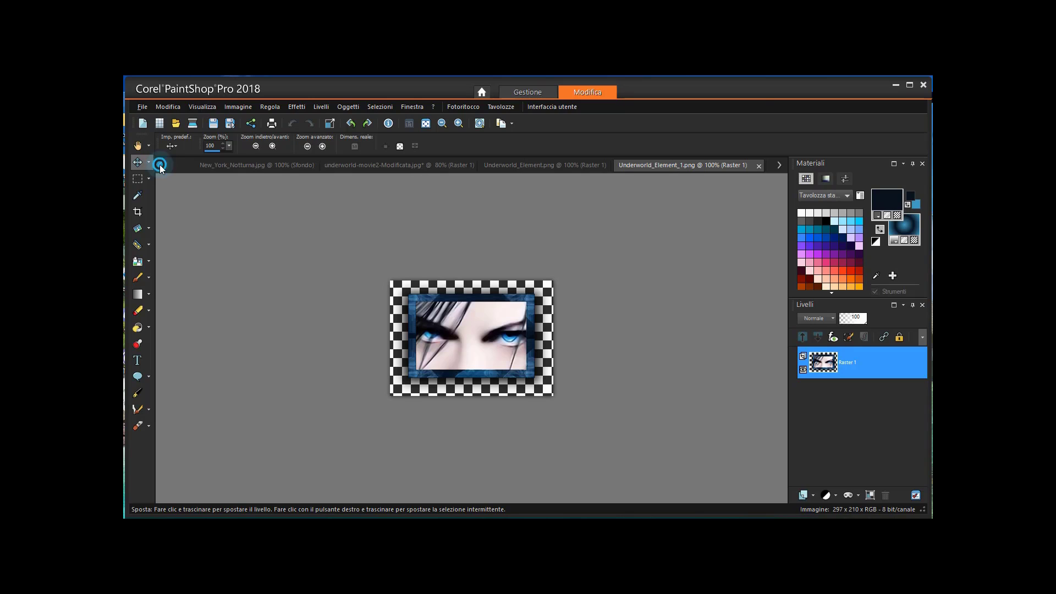
click(160, 165)
click(220, 165)
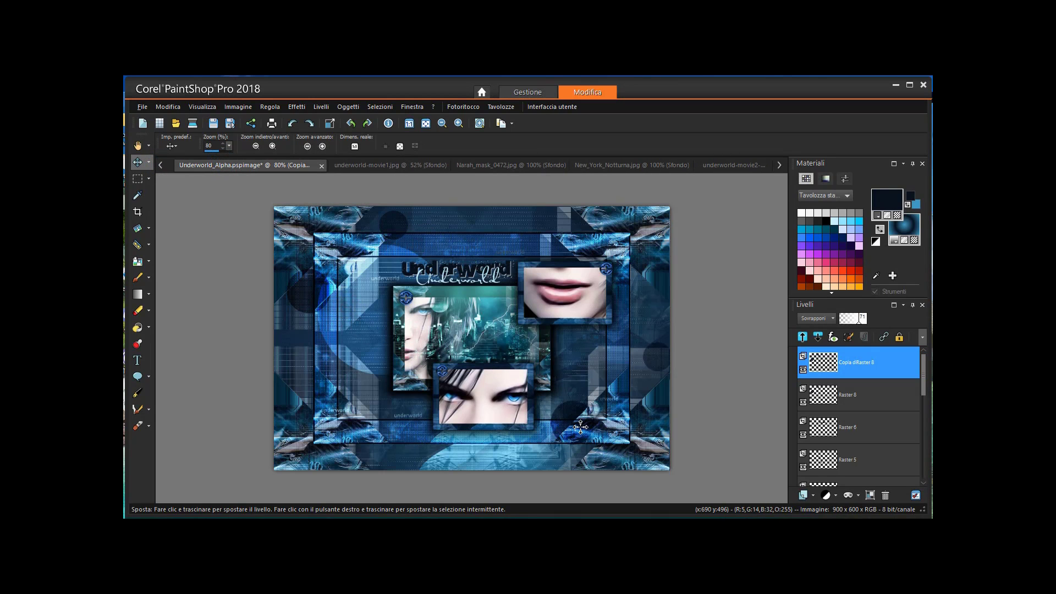
Try placing the unflipped circles copy in the lower-right area of the composition, and undo the move.
drag(580, 426, 559, 440)
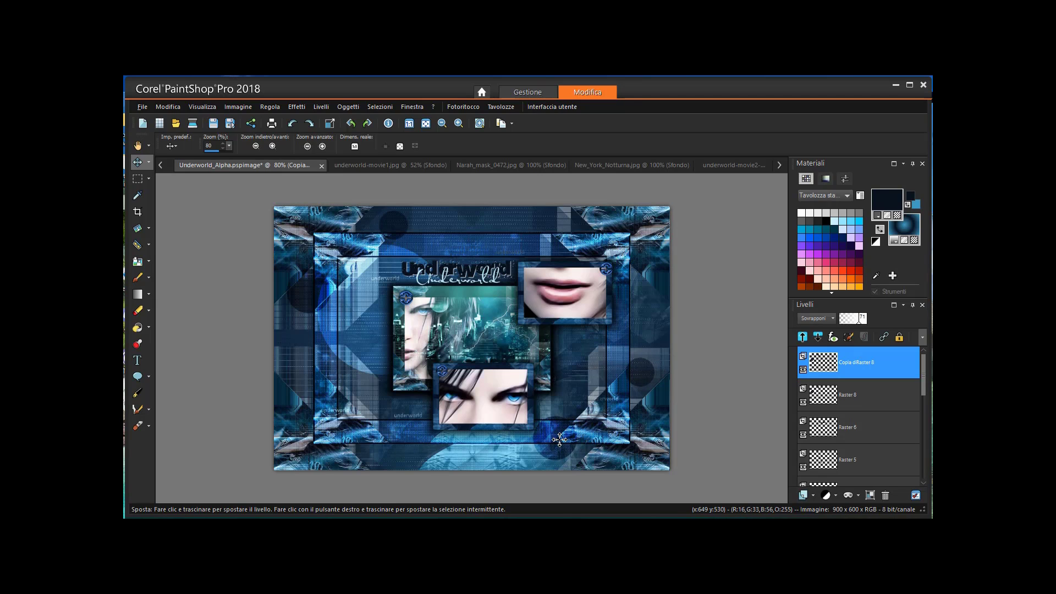
click(291, 125)
Flip the duplicated circles layer, Copia di Raster 8, horizontally and vertically.
click(236, 108)
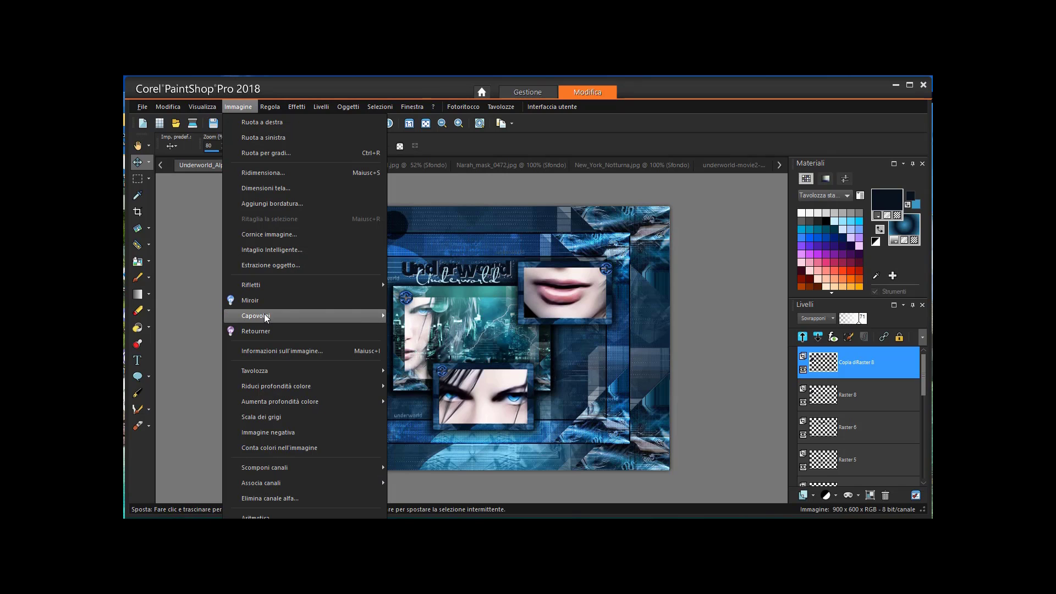
mouse_move(264, 315)
click(424, 318)
click(230, 106)
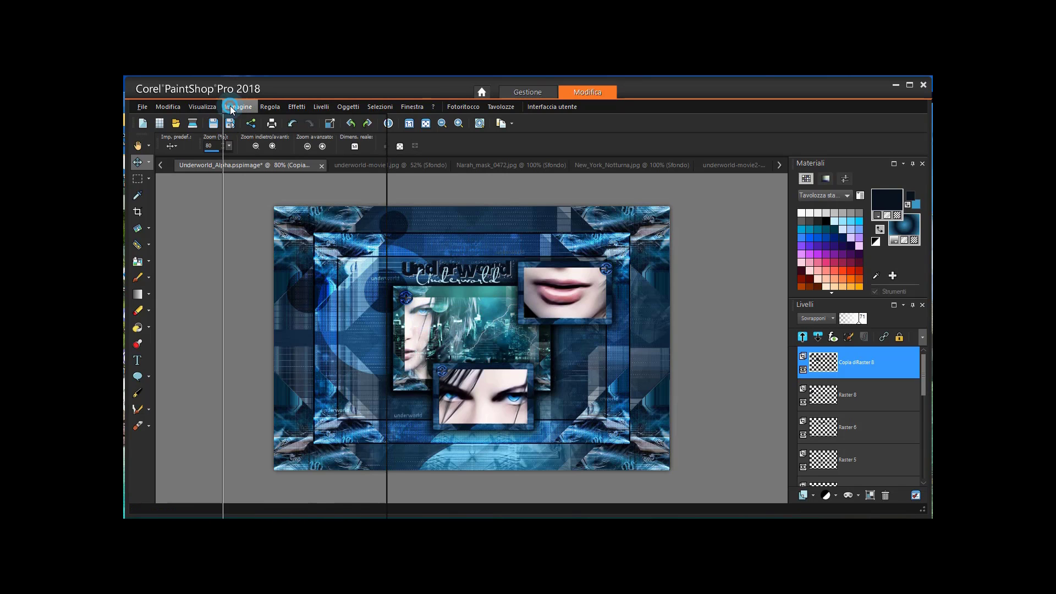
click(451, 319)
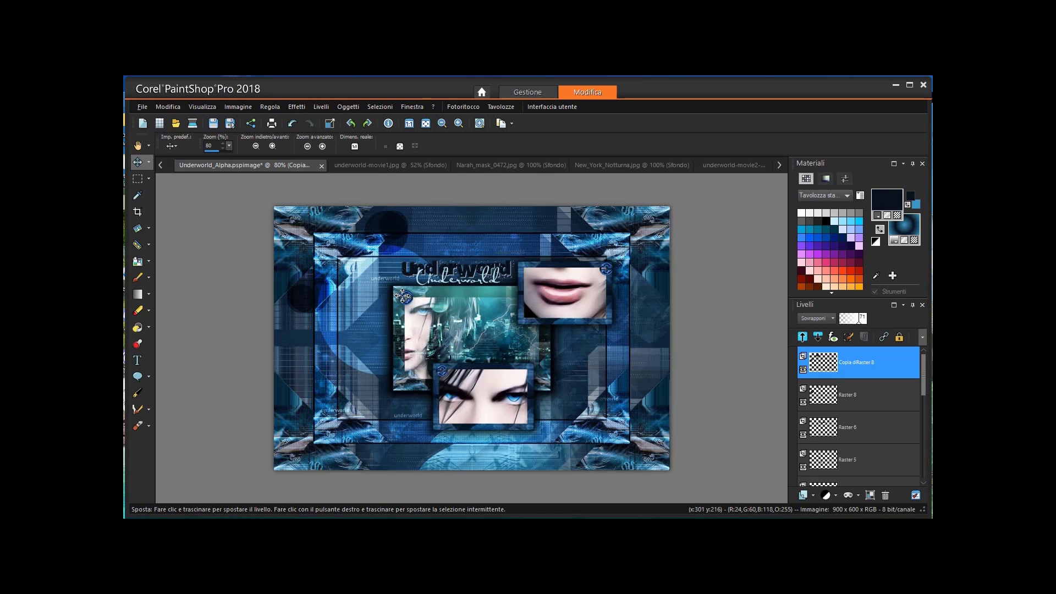
Place the flipped circles copy, Copia di Raster 8, in the lower-right area of the composition.
drag(403, 296, 636, 386)
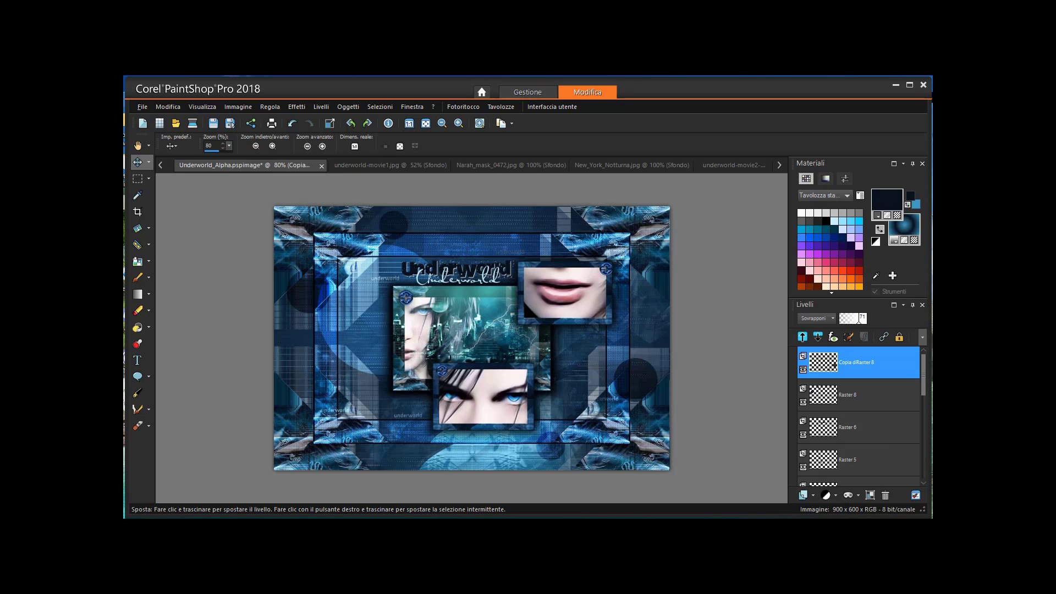
Open Underworld.jpg from the Immagini folder inside Underworld to check the circle arrangement in the finished composition.
click(141, 107)
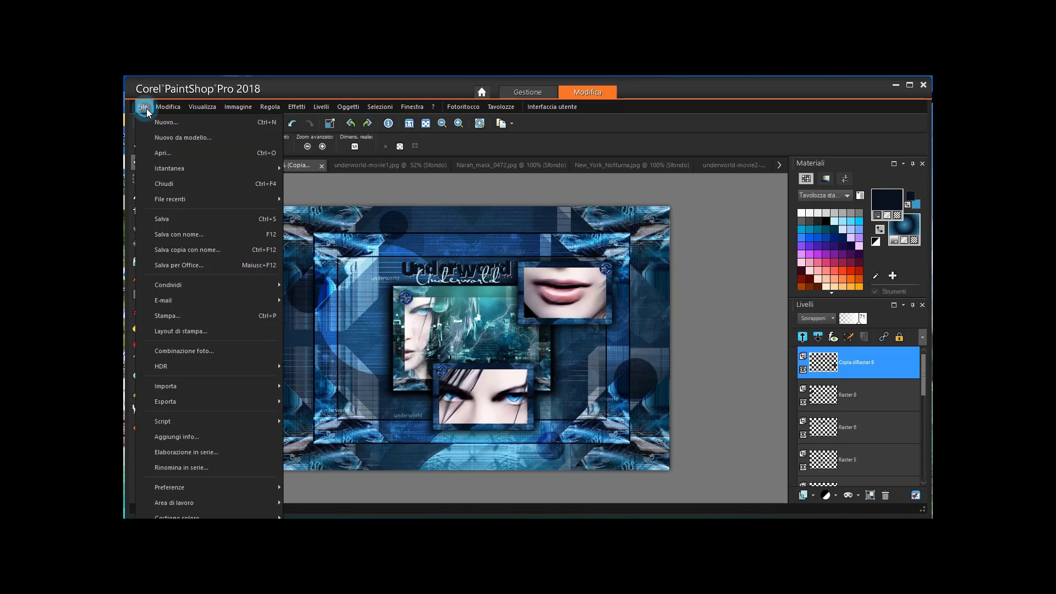
key(Escape)
key(ctrl+o)
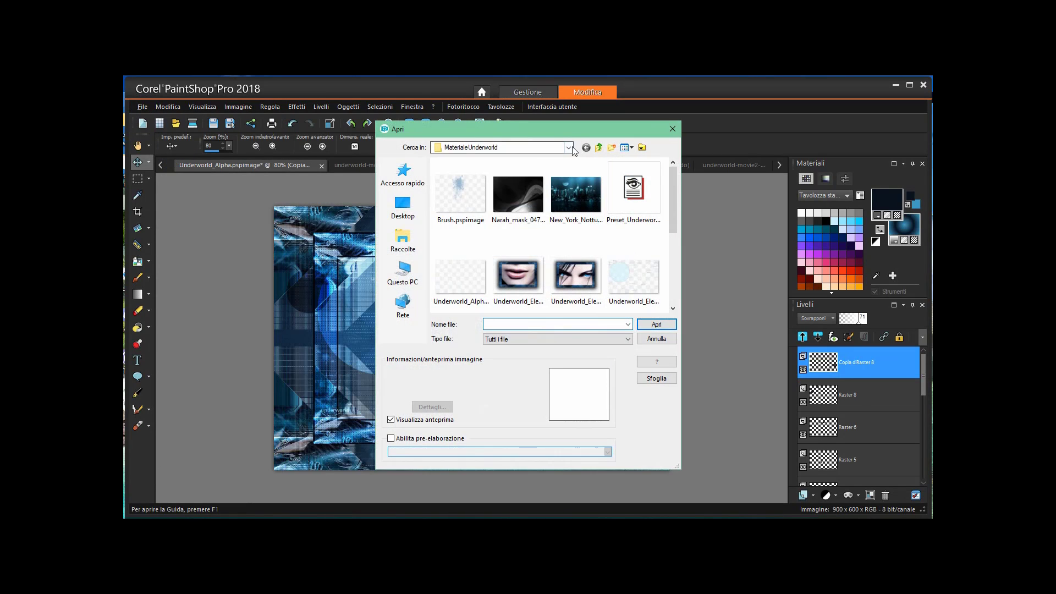
click(568, 148)
click(505, 219)
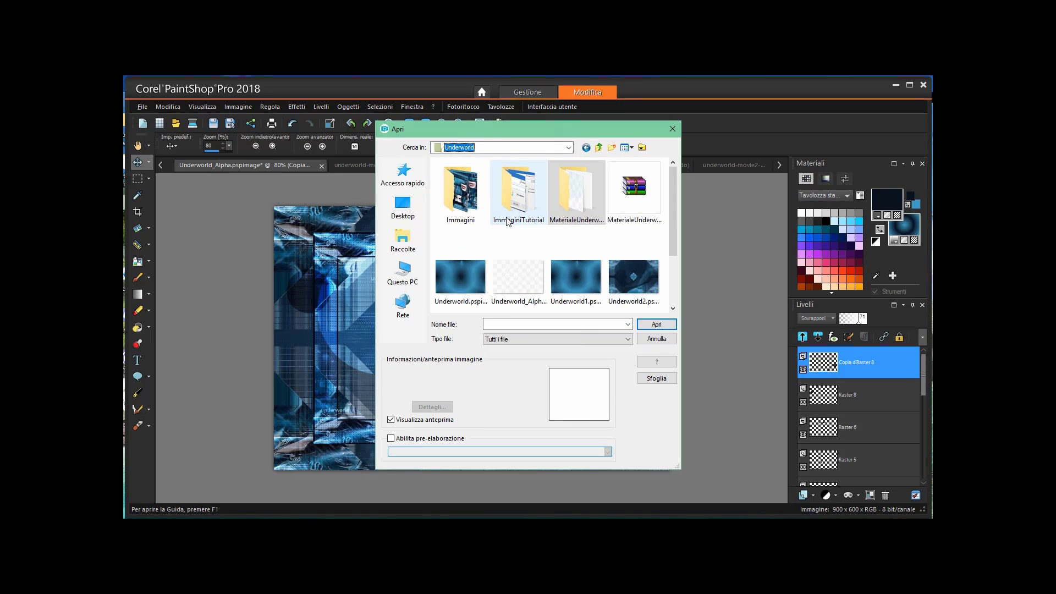
double_click(470, 212)
click(632, 190)
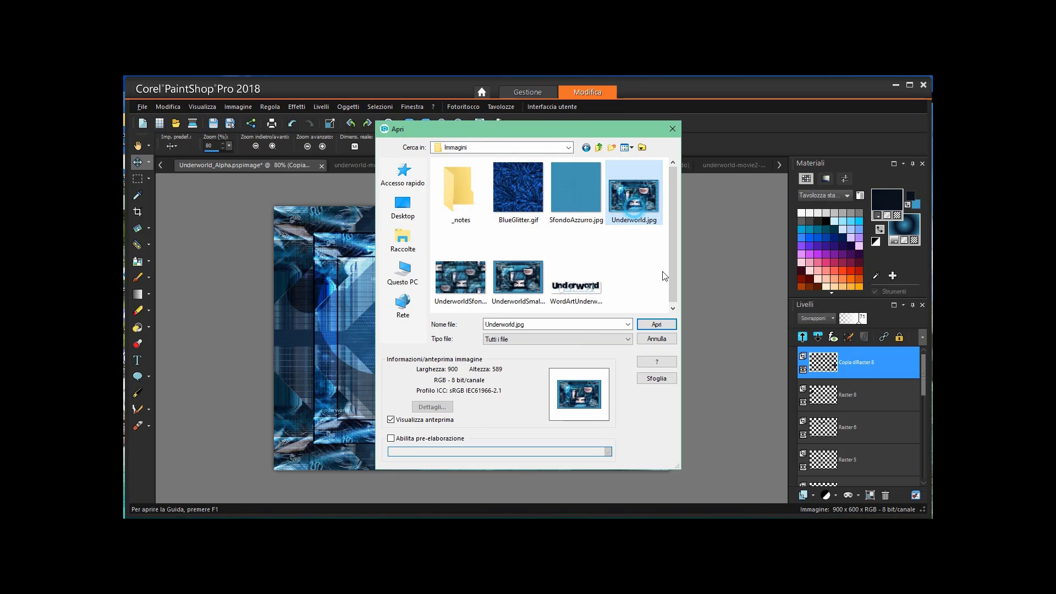
click(660, 324)
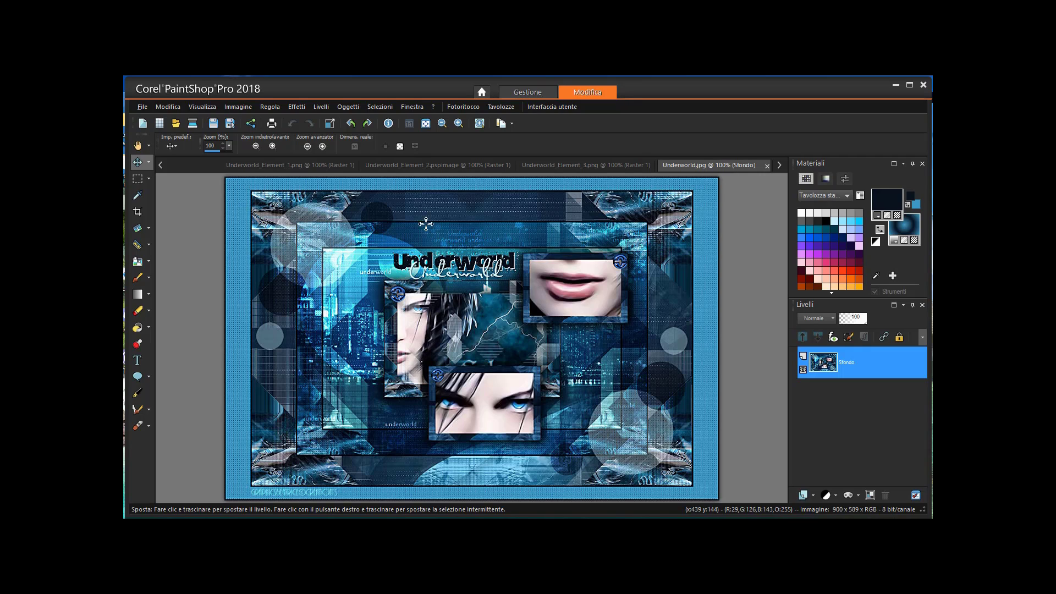
Return to Underworld_Alpha.pspimage and make the Raster 6 layer active.
click(160, 165)
click(160, 165)
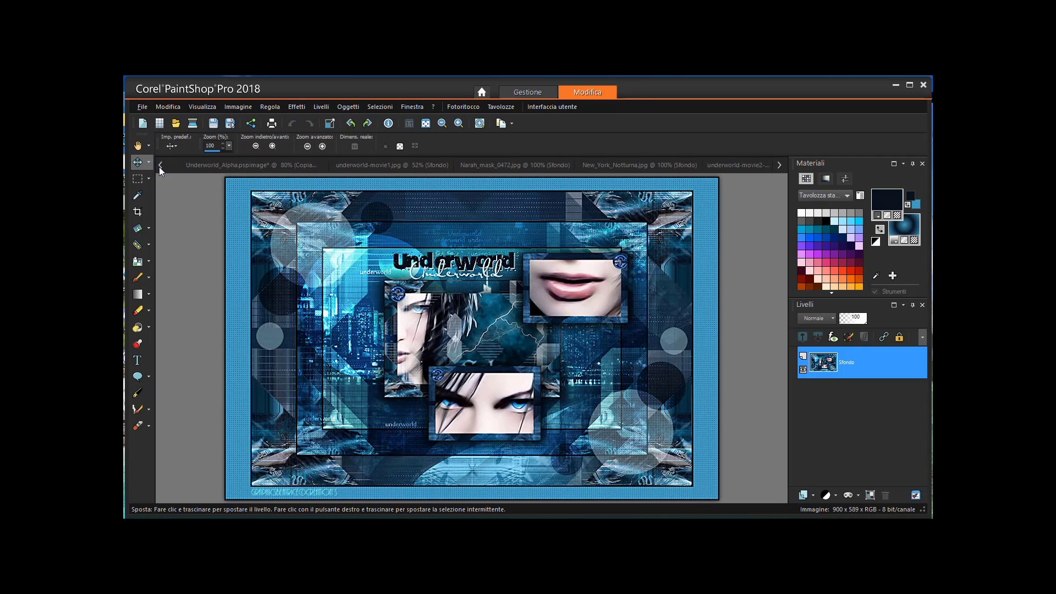
click(222, 166)
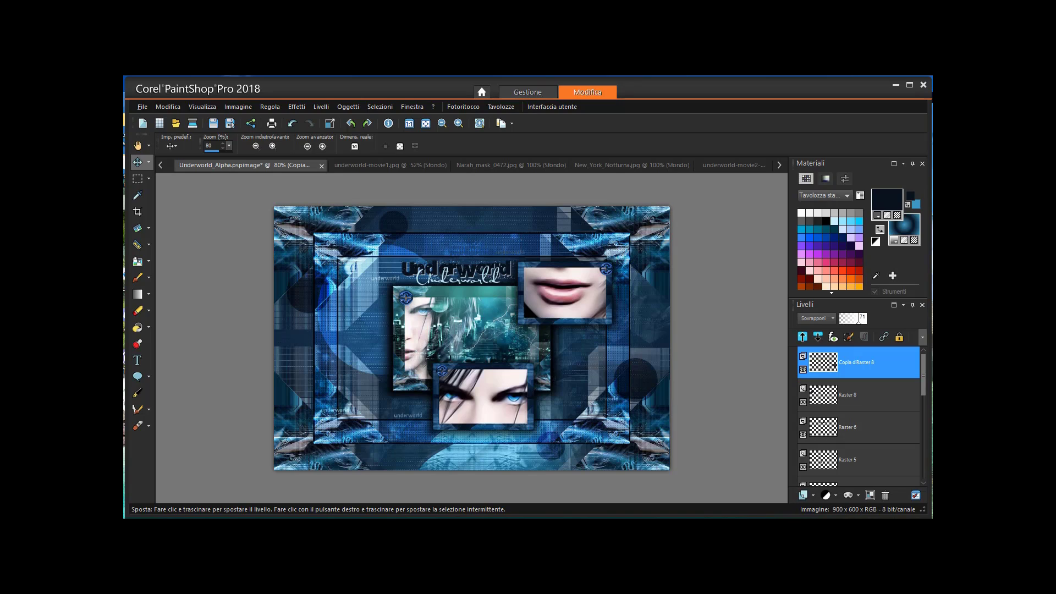
click(432, 268)
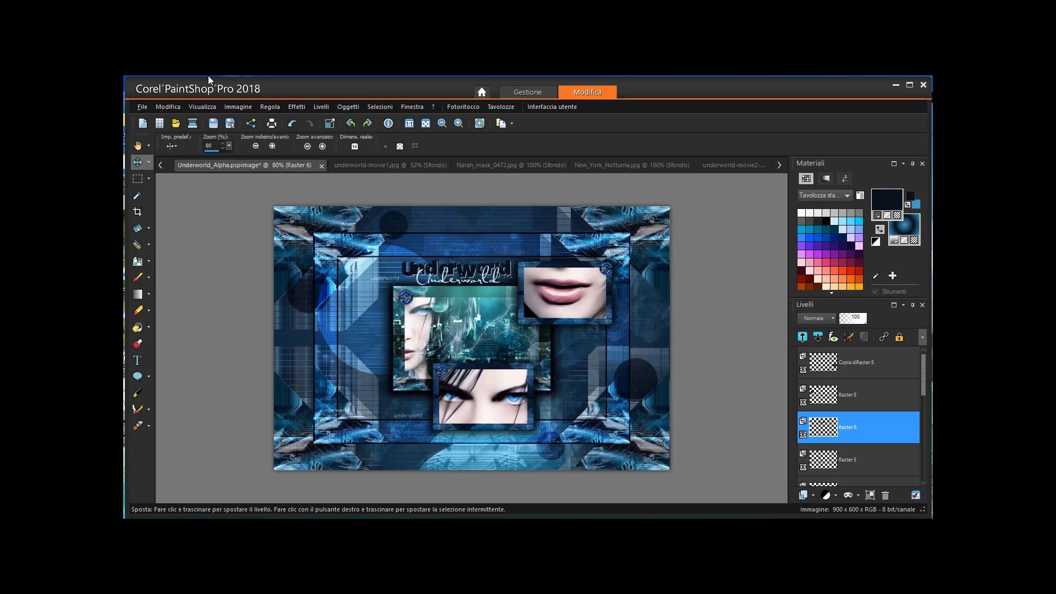
Open Underworld_Element_6.pspimage, the pale circles element, from the MaterialeUnderworld folder.
click(142, 106)
click(175, 148)
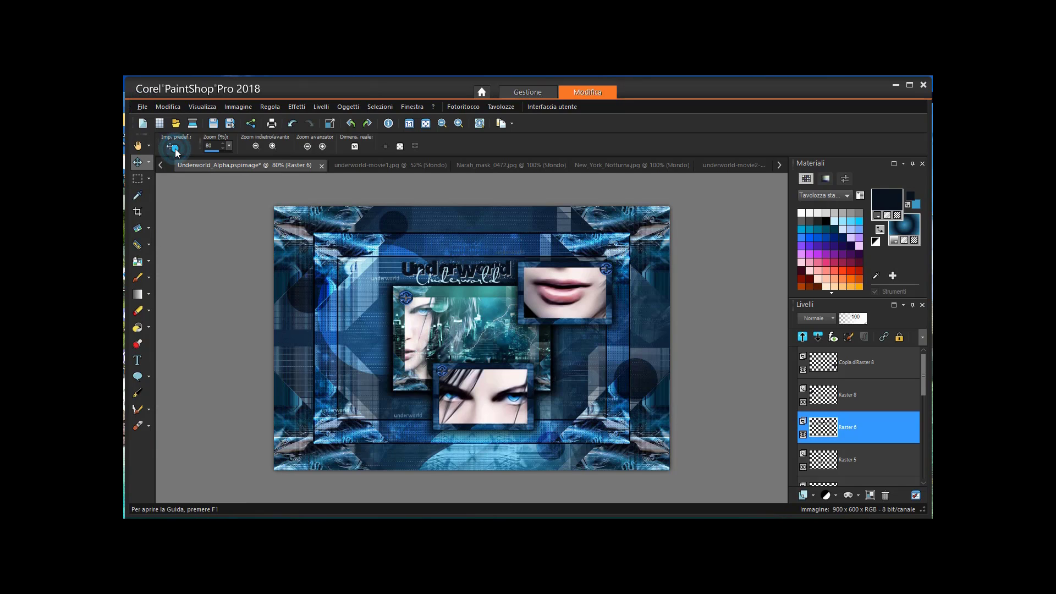
click(568, 147)
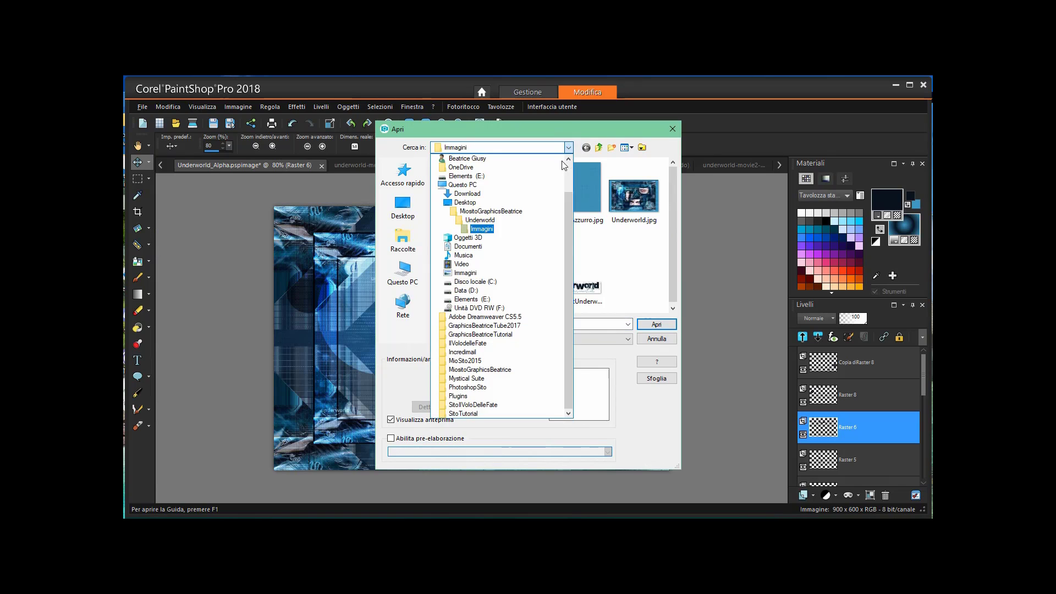
click(483, 221)
double_click(581, 211)
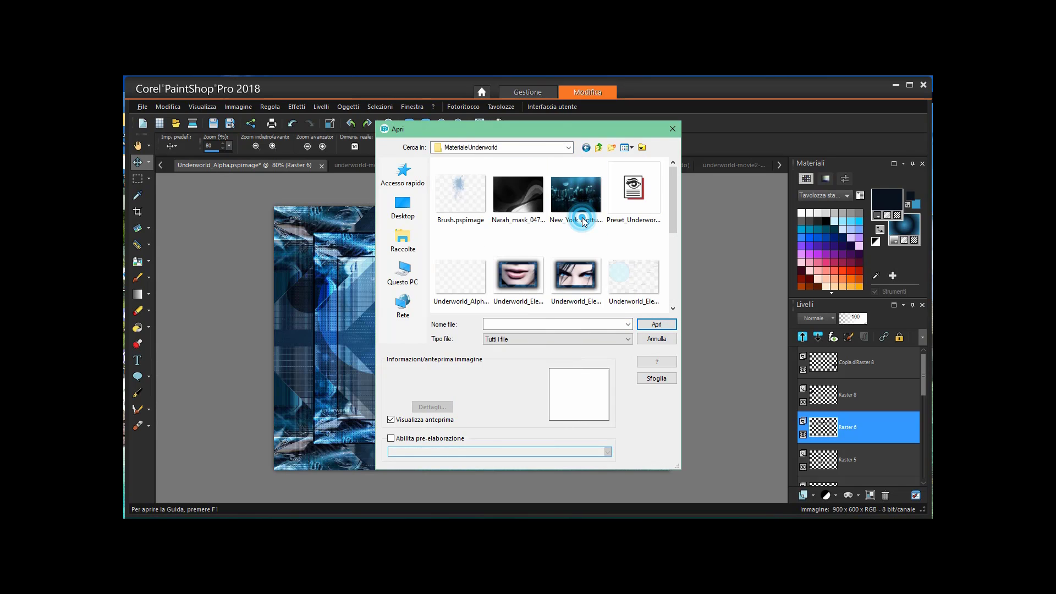
drag(672, 222, 672, 266)
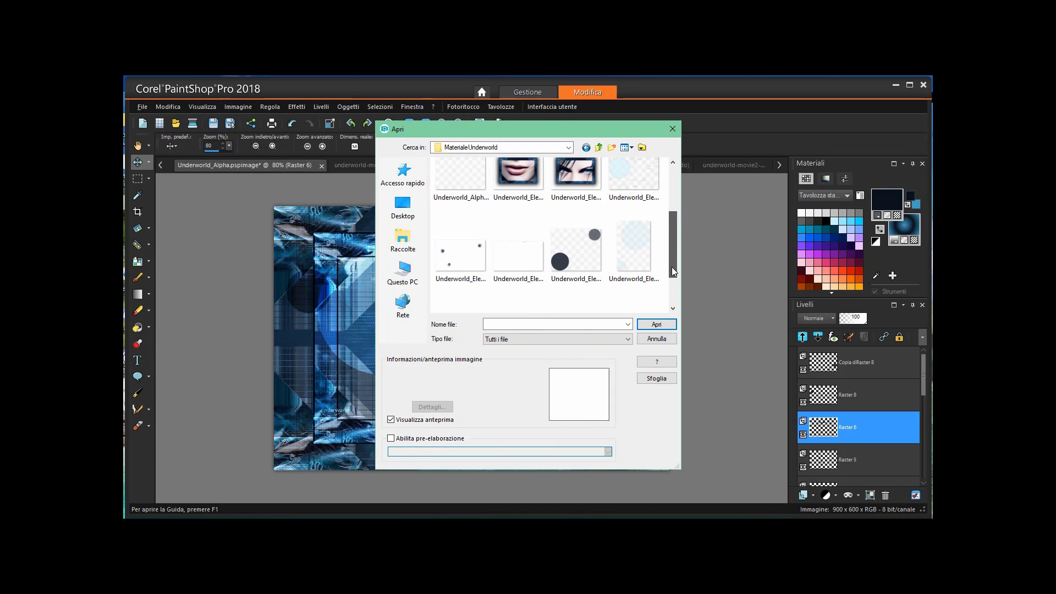
click(633, 250)
click(666, 325)
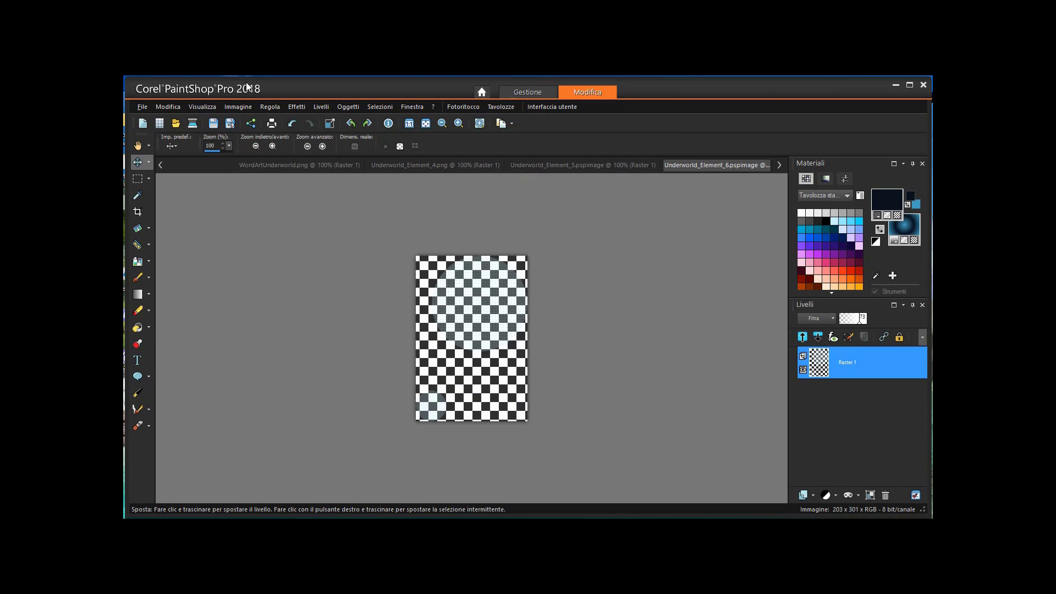
Copy the pale circles into Underworld_Alpha.pspimage as a new layer and place them in the upper-left area of the composition.
click(161, 105)
click(196, 220)
click(161, 165)
click(161, 166)
click(177, 165)
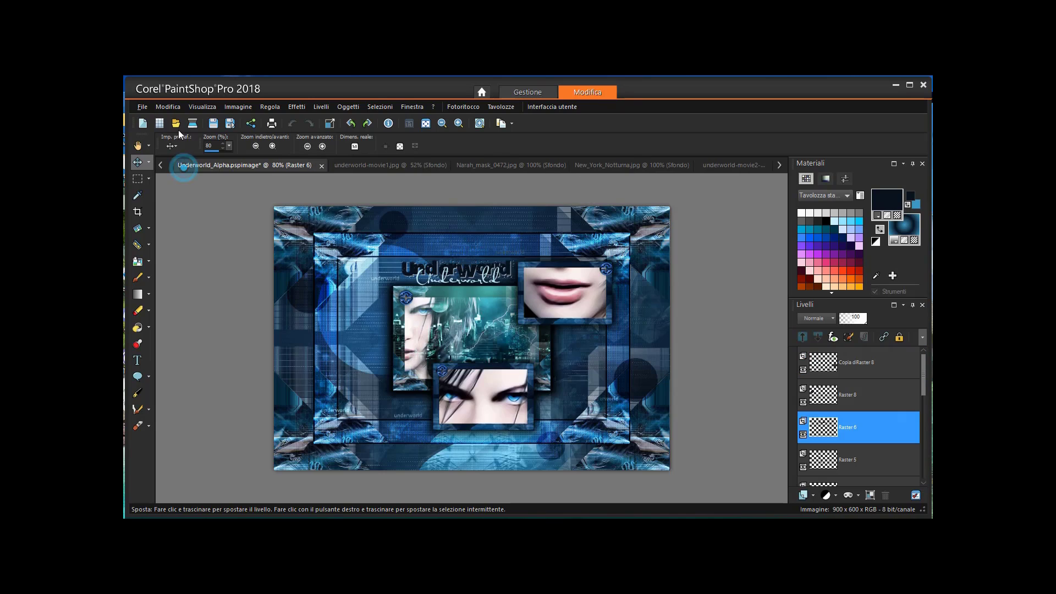
click(168, 106)
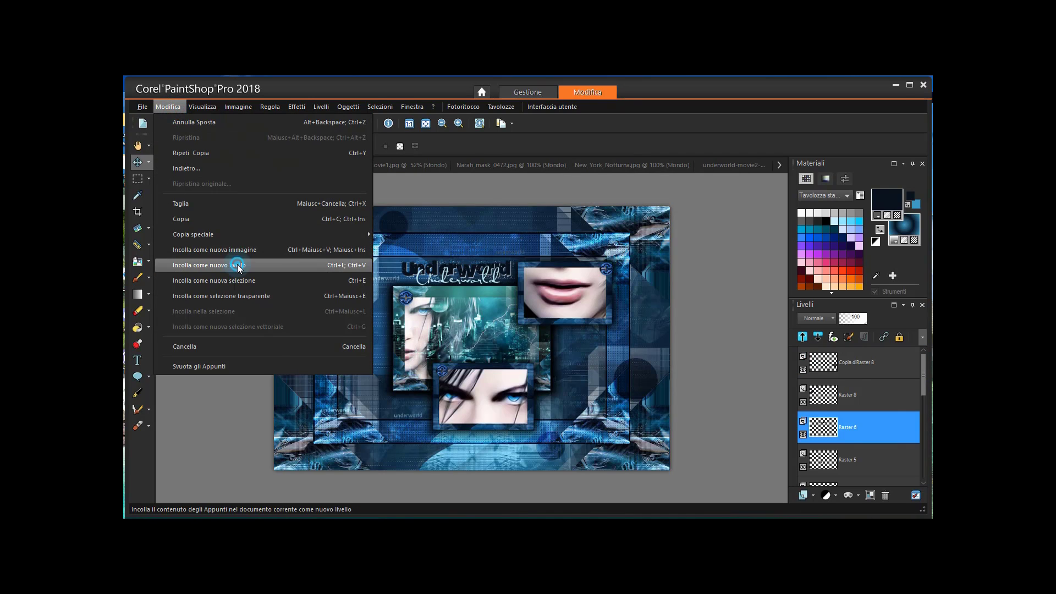
click(236, 264)
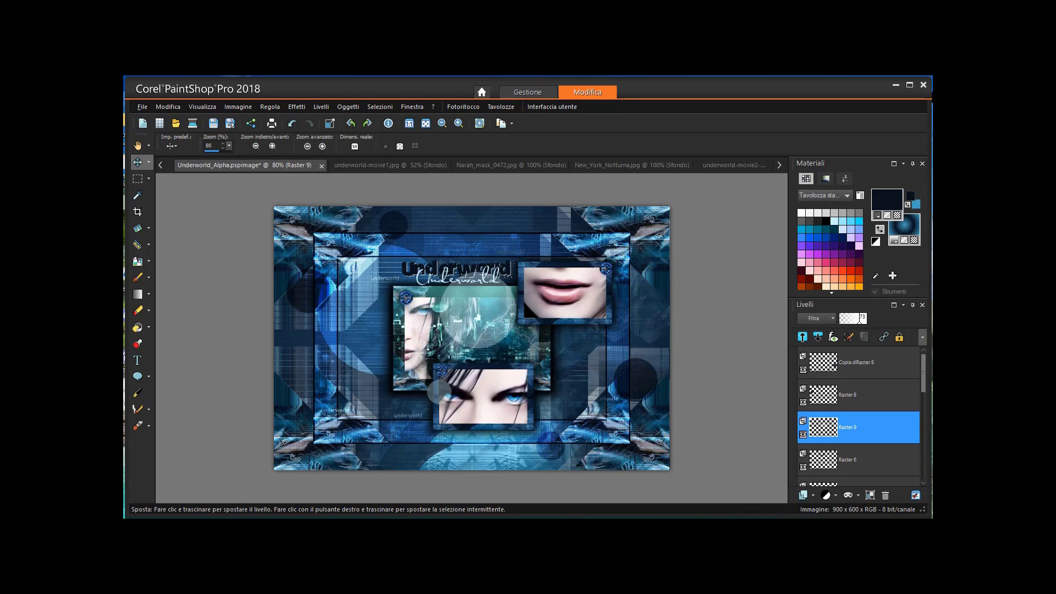
drag(465, 290, 321, 227)
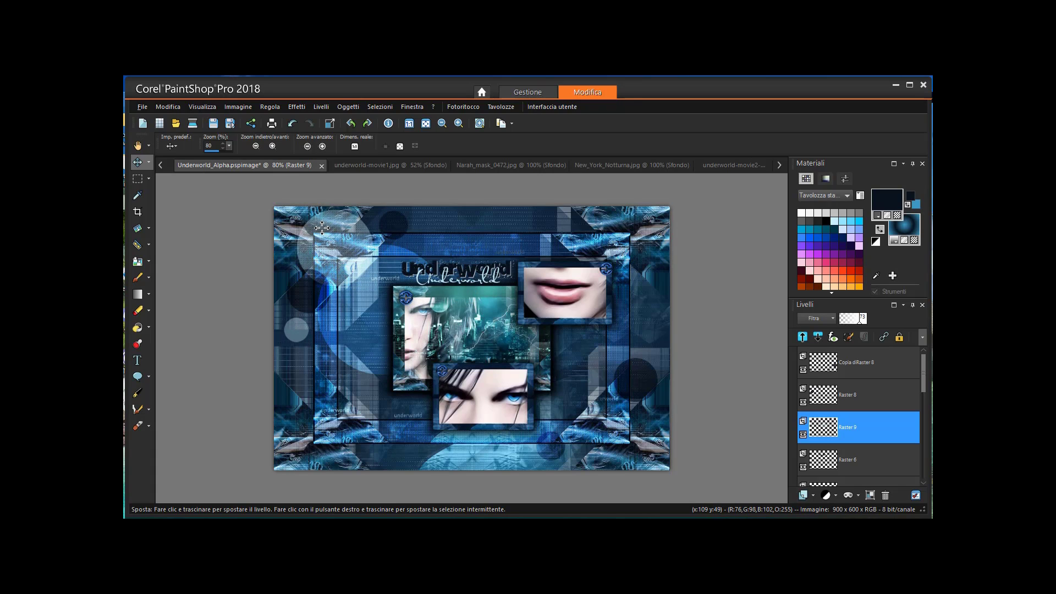
Go through the open element images to Underworld.jpg and examine where its pale circles are placed.
click(781, 162)
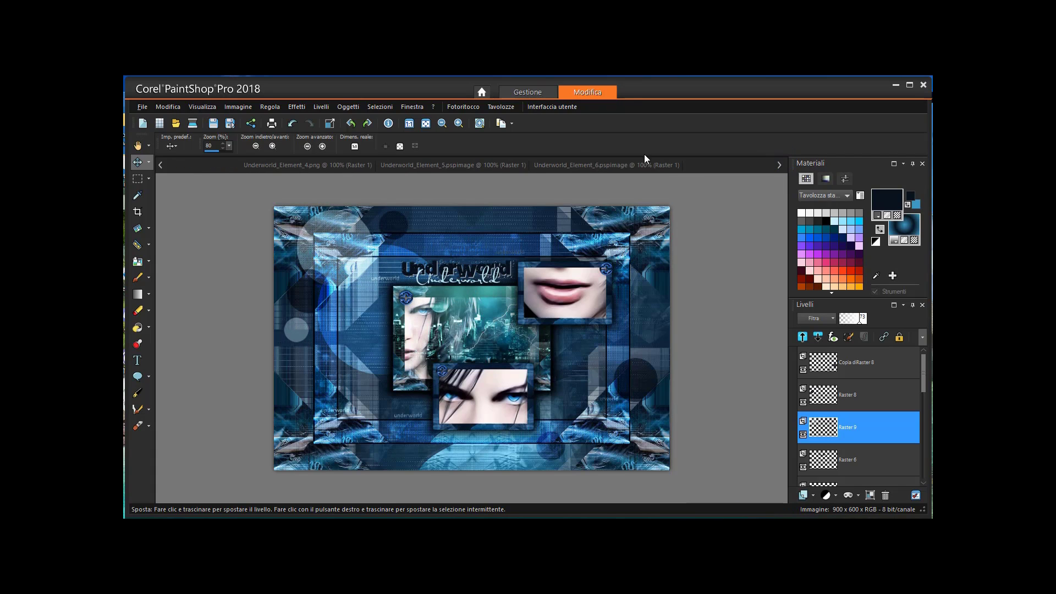
click(595, 165)
click(471, 164)
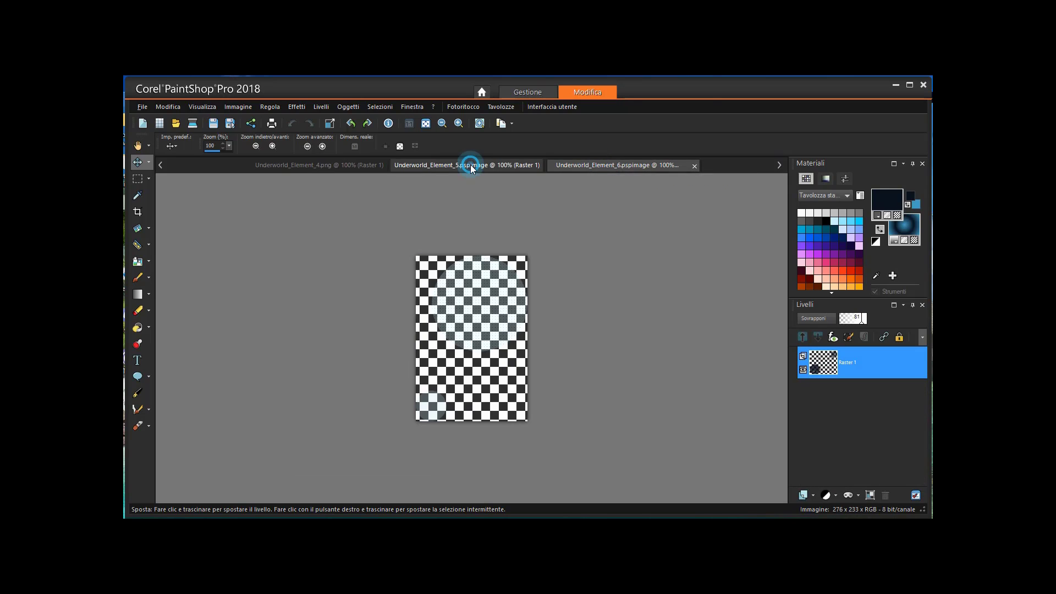
click(348, 167)
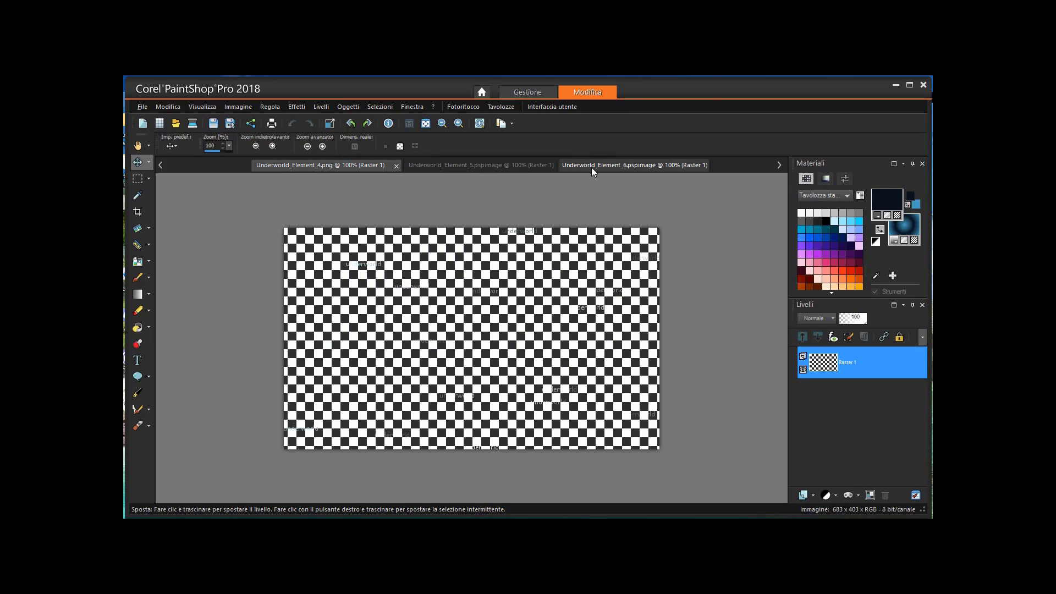
click(639, 165)
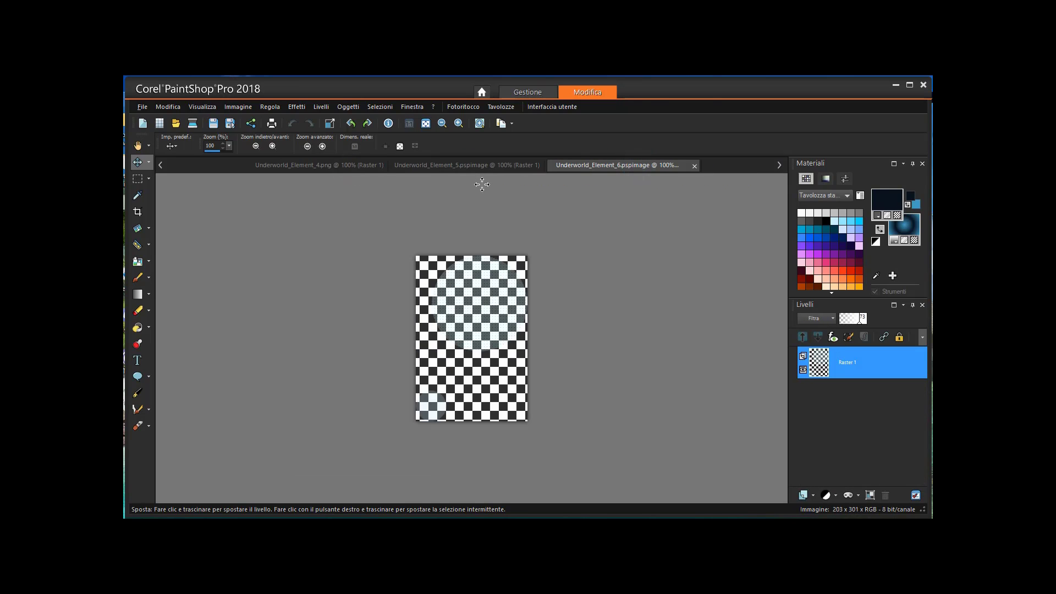
click(160, 165)
click(326, 167)
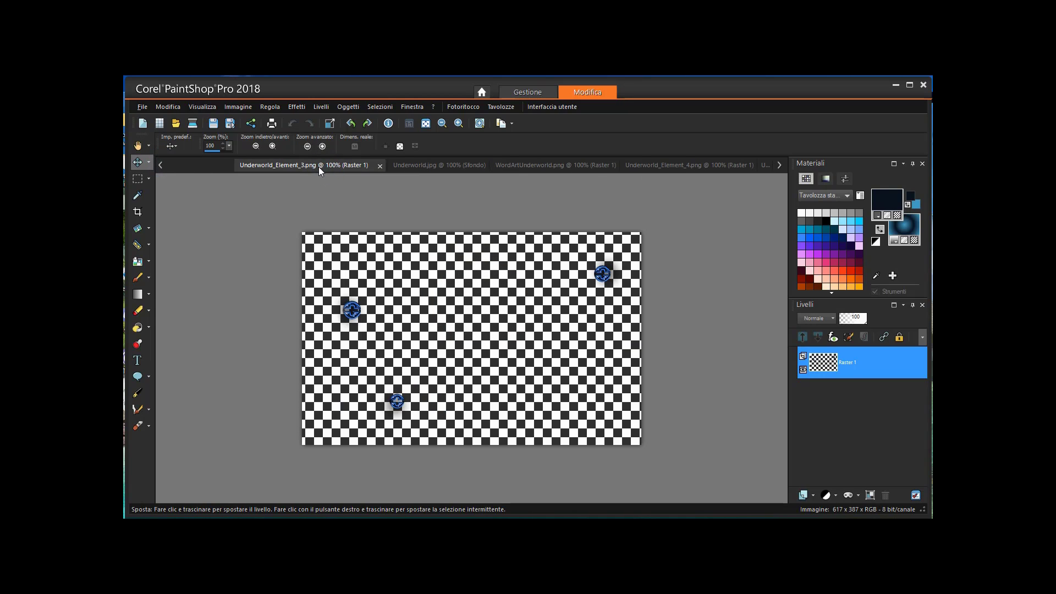
click(411, 169)
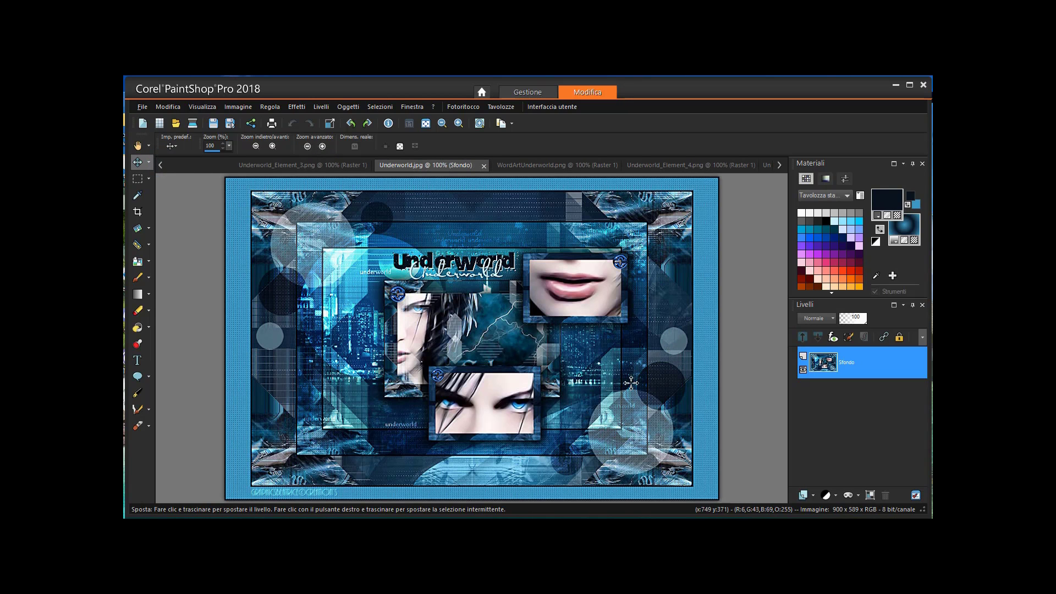
click(312, 245)
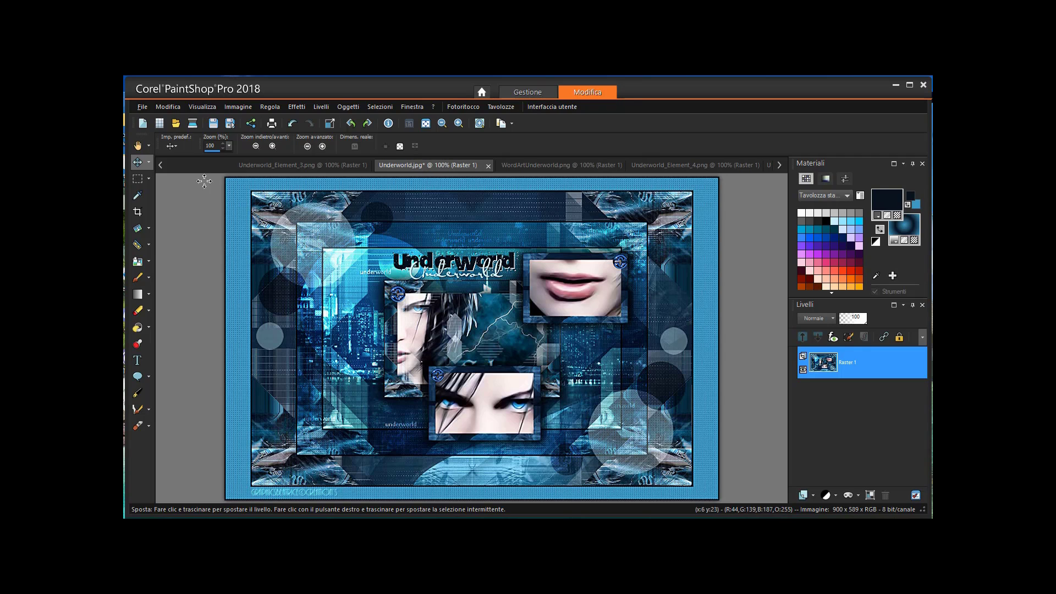
Return to Underworld_Alpha.pspimage and duplicate the pale circles layer, Raster 9.
click(160, 165)
click(160, 165)
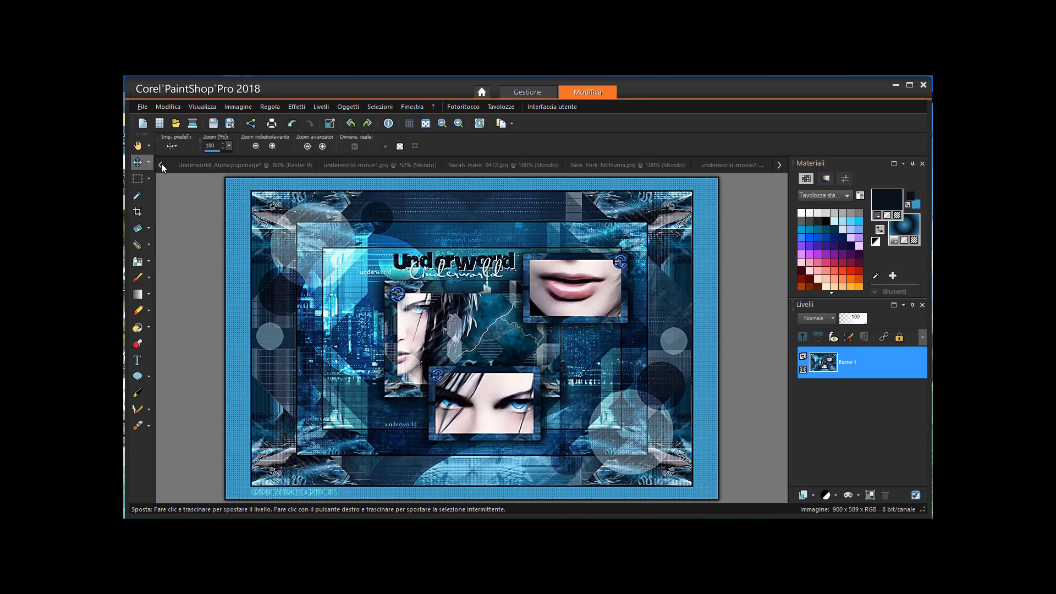
click(198, 170)
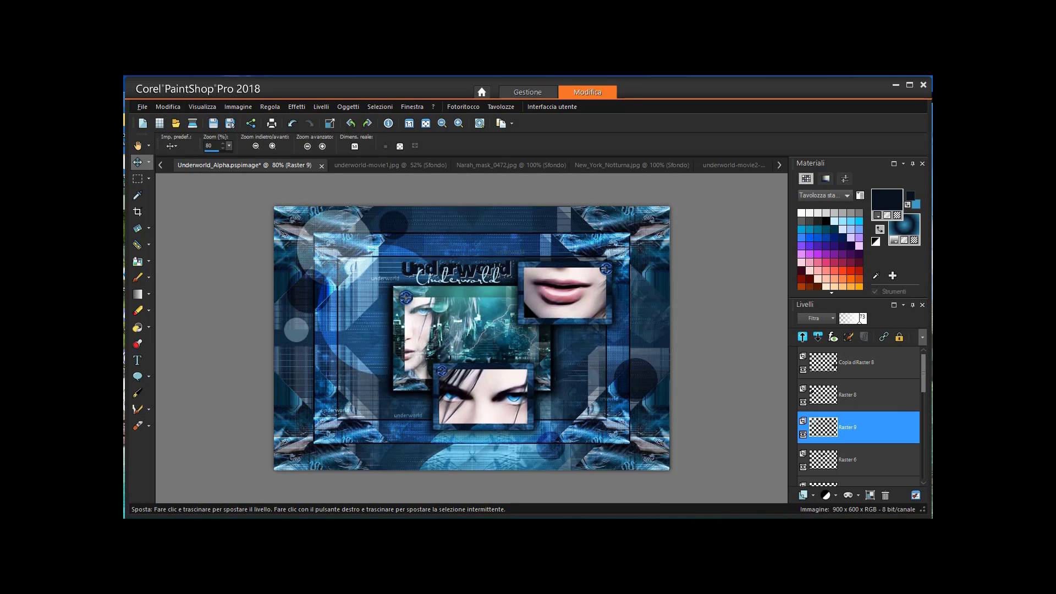
right_click(853, 427)
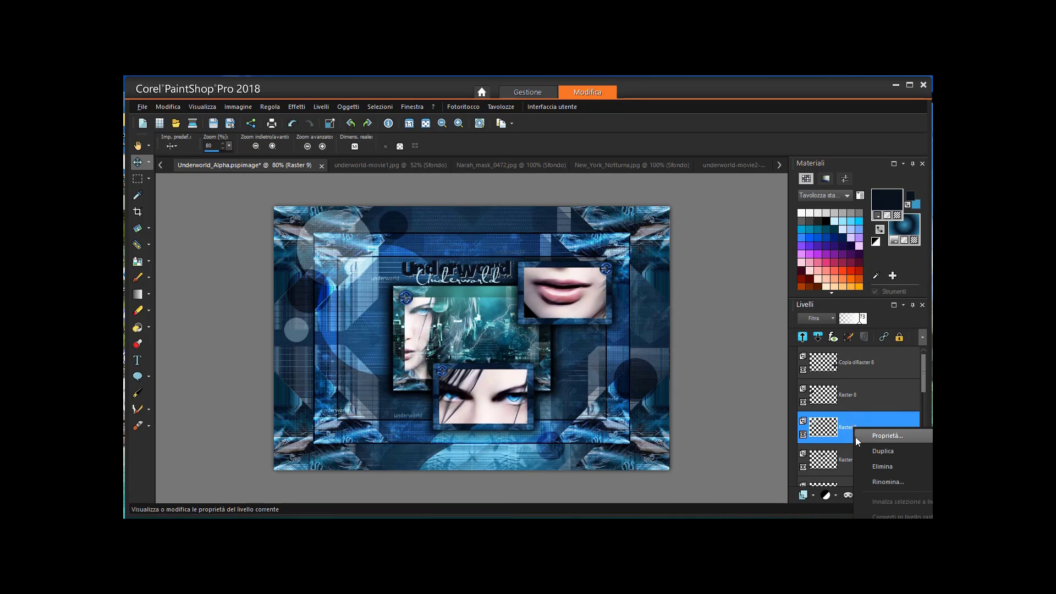
click(863, 437)
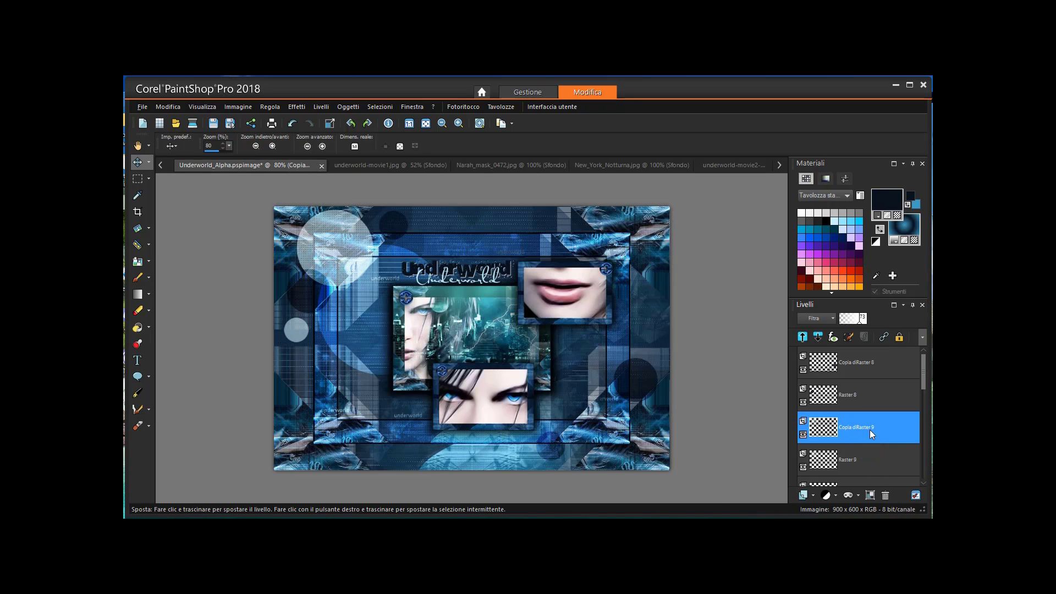
Check the orientation and position of the lower-right pale circles in Underworld.jpg.
click(780, 164)
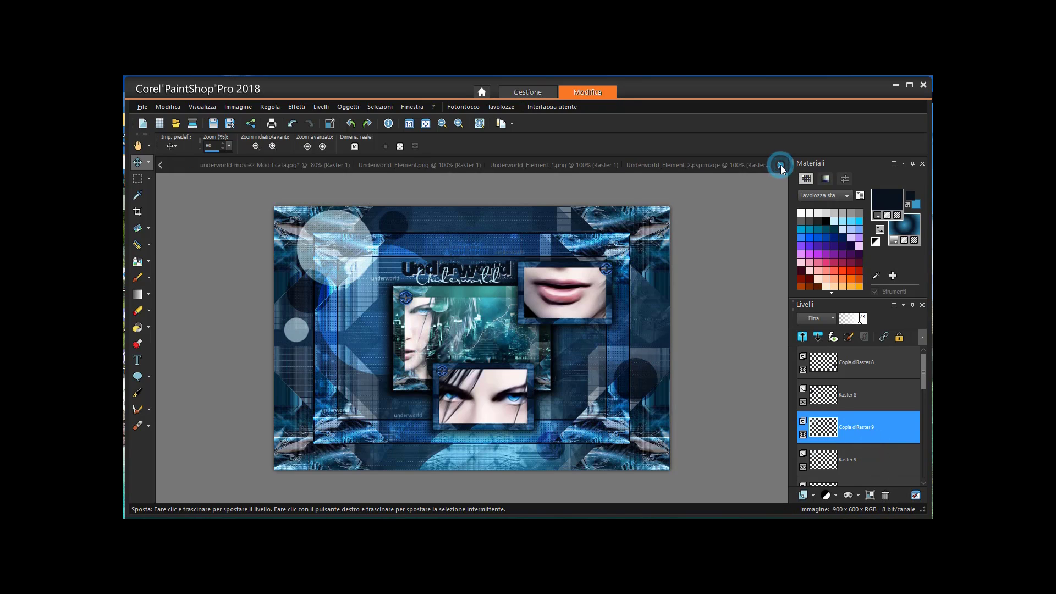
click(781, 165)
click(410, 169)
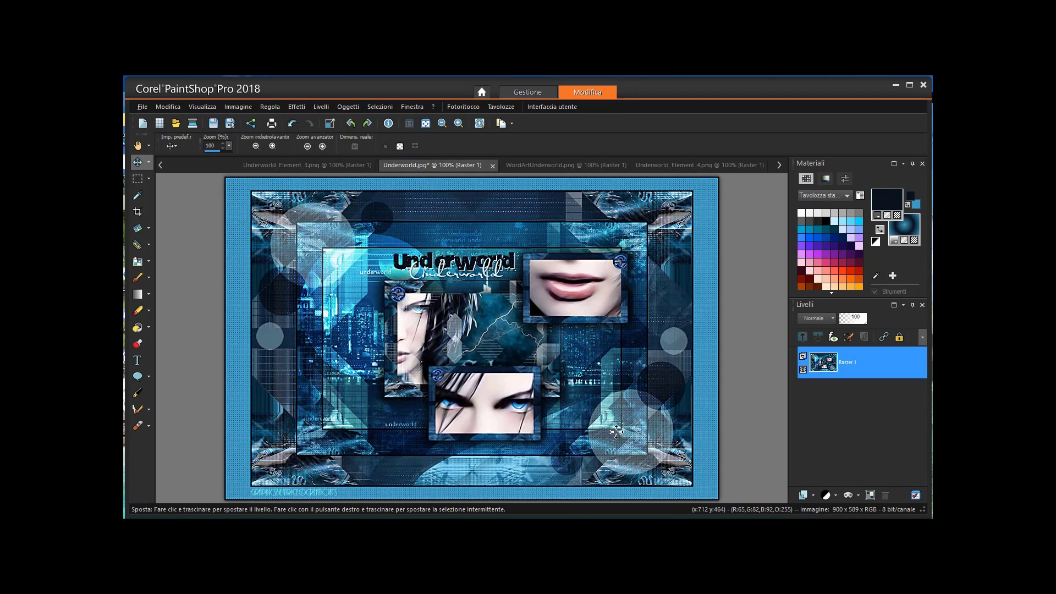
In Underworld_Alpha.pspimage, flip the duplicated pale circles layer horizontally and vertically and place it in the composition's lower-right area.
click(162, 164)
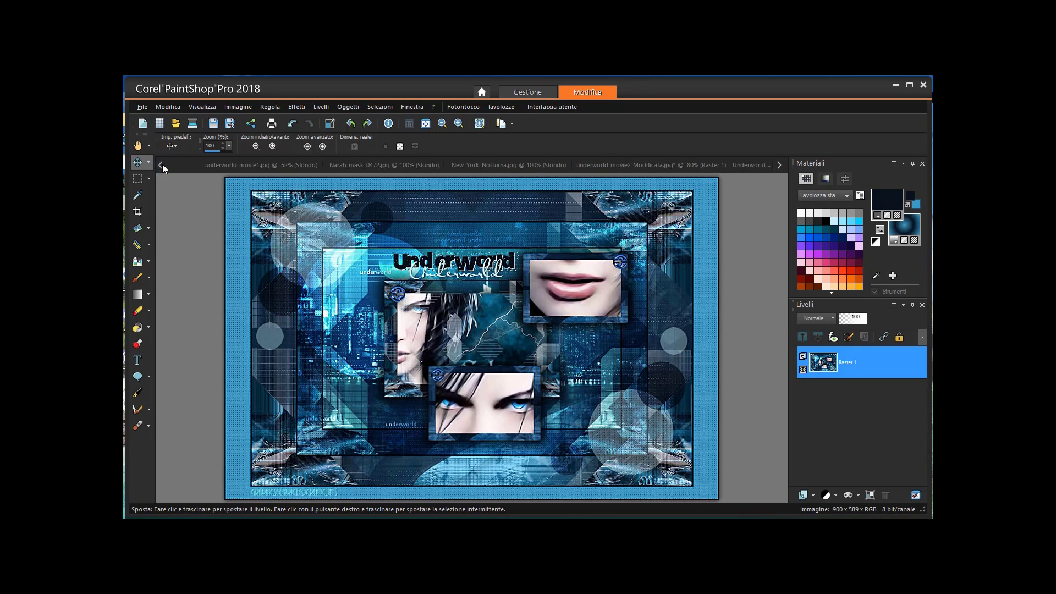
click(162, 164)
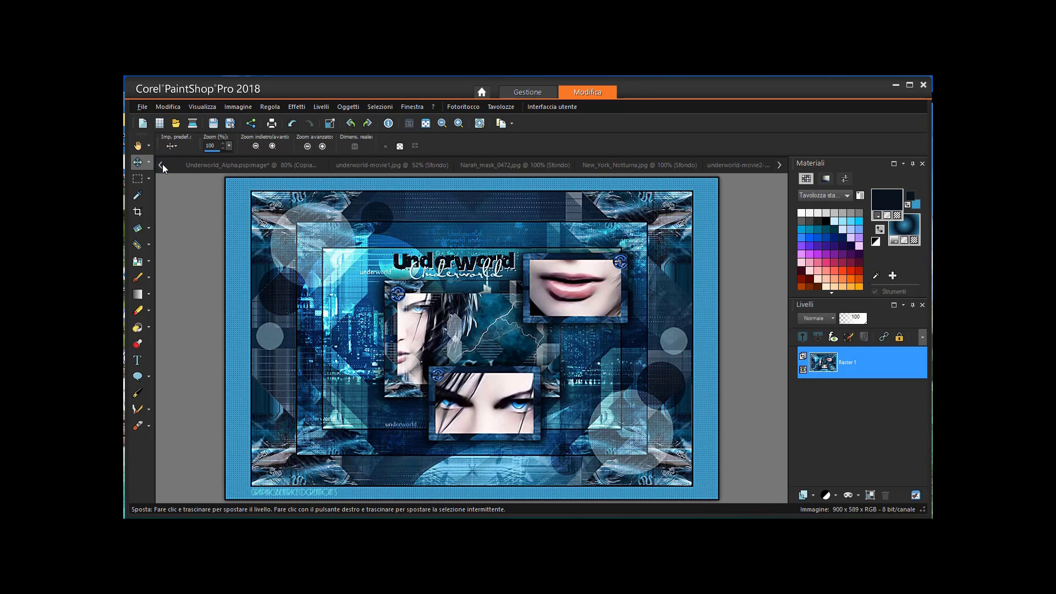
click(205, 163)
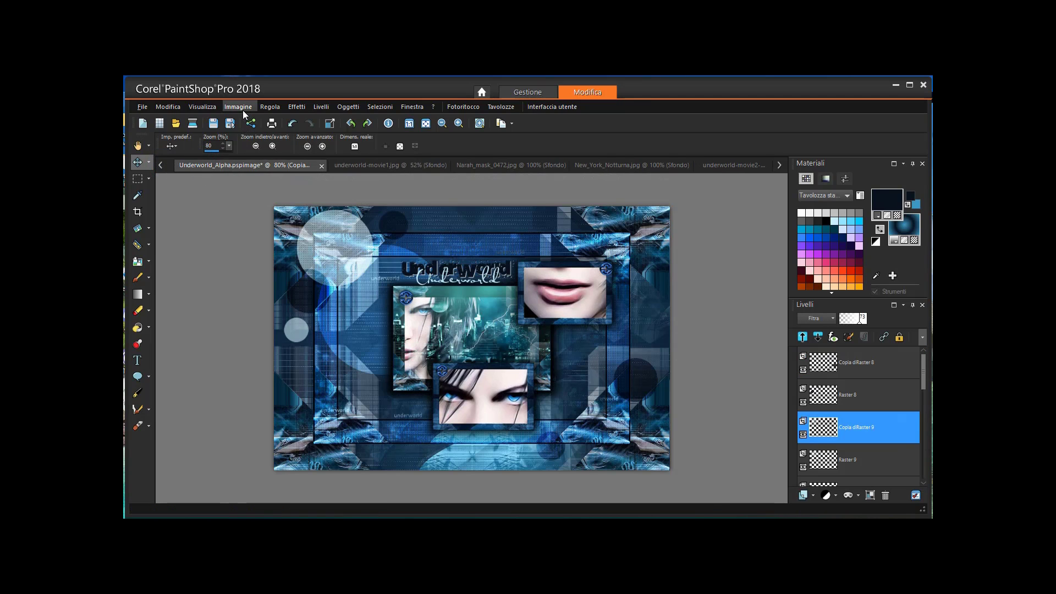
click(239, 107)
mouse_move(295, 316)
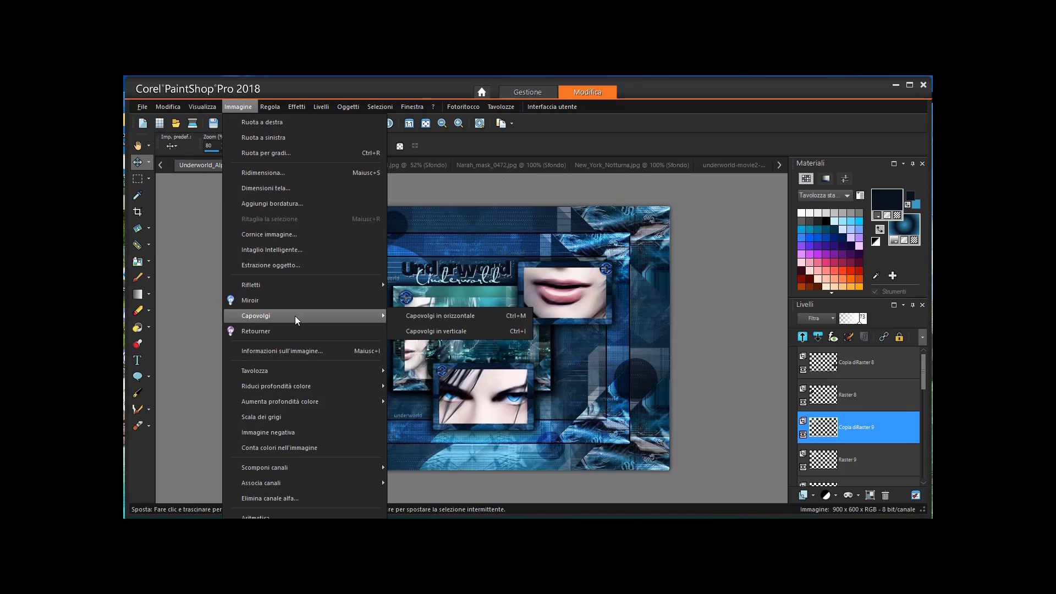
click(483, 316)
click(232, 106)
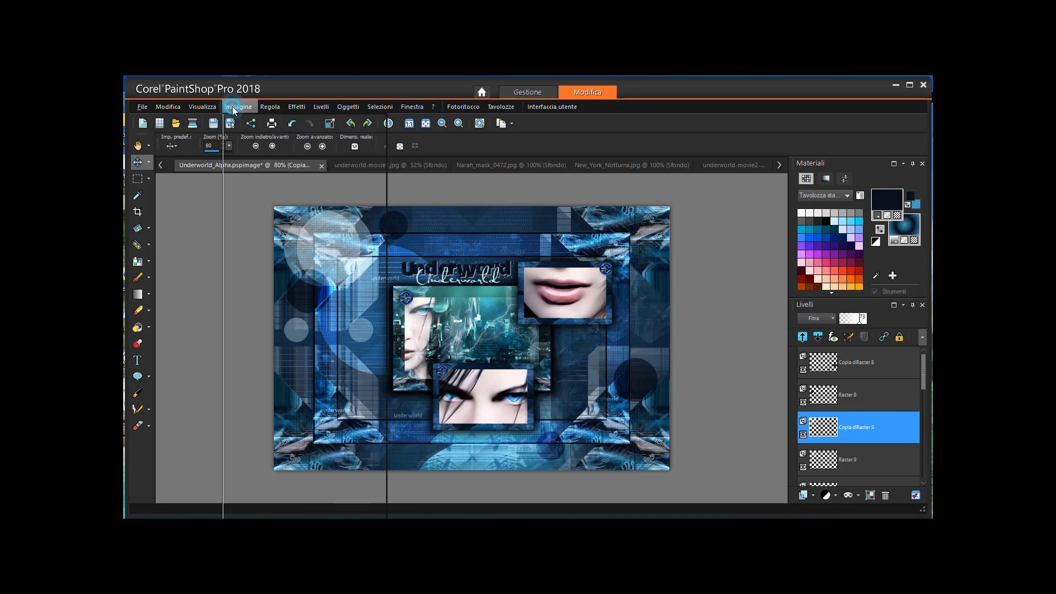
mouse_move(275, 319)
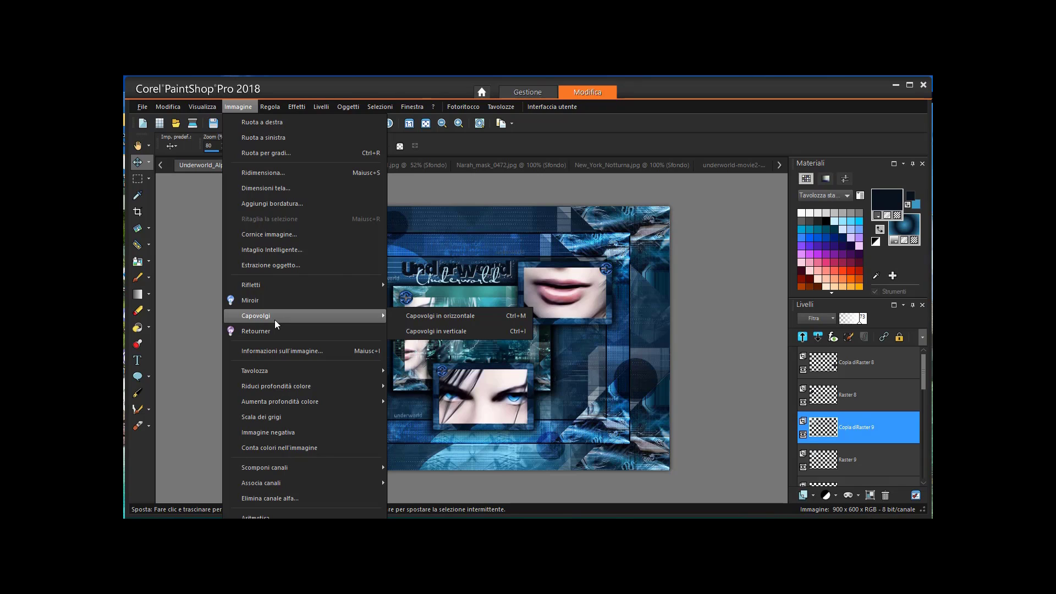
click(441, 331)
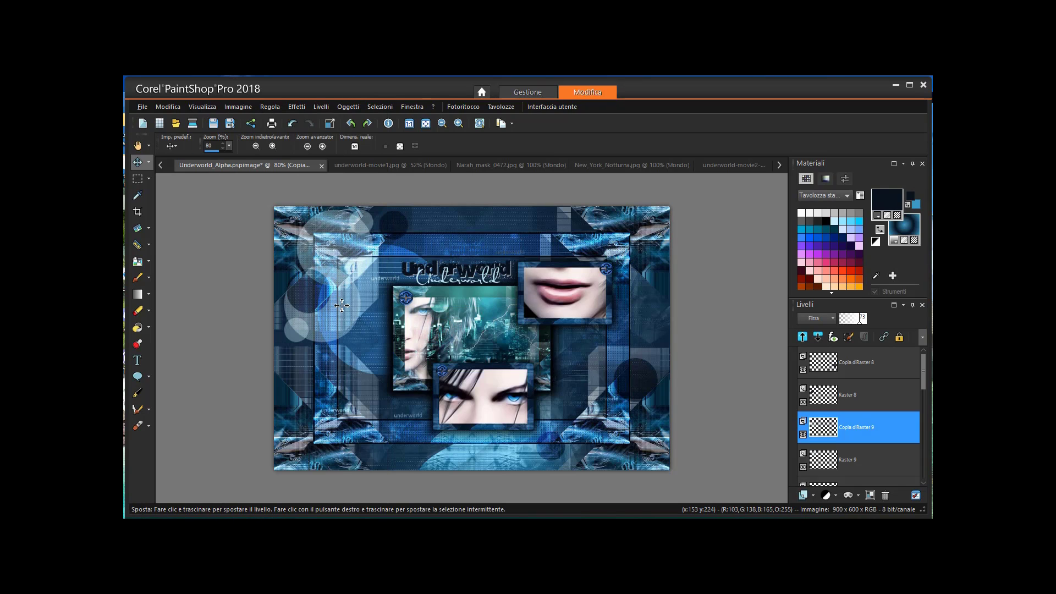
drag(326, 293, 619, 426)
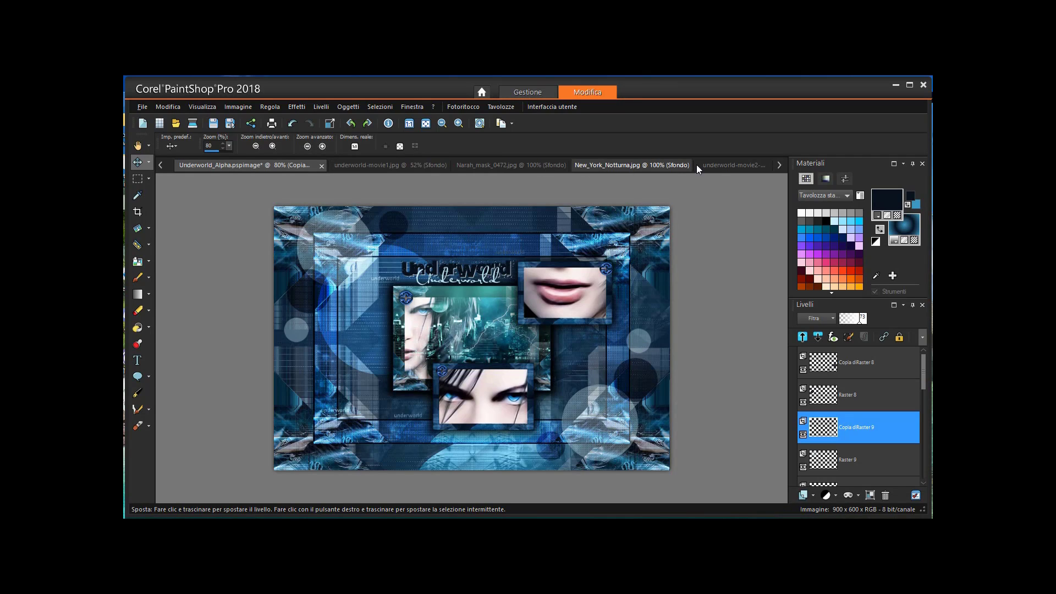
Go through the open element images to Underworld.jpg and compare the position of its lower-right pale circles.
click(729, 165)
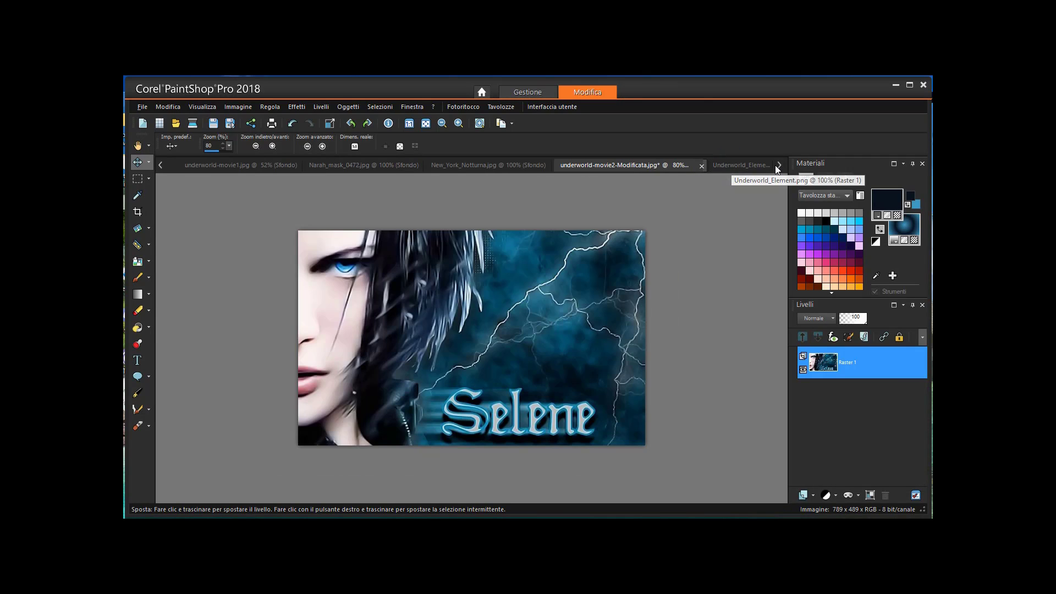
click(738, 165)
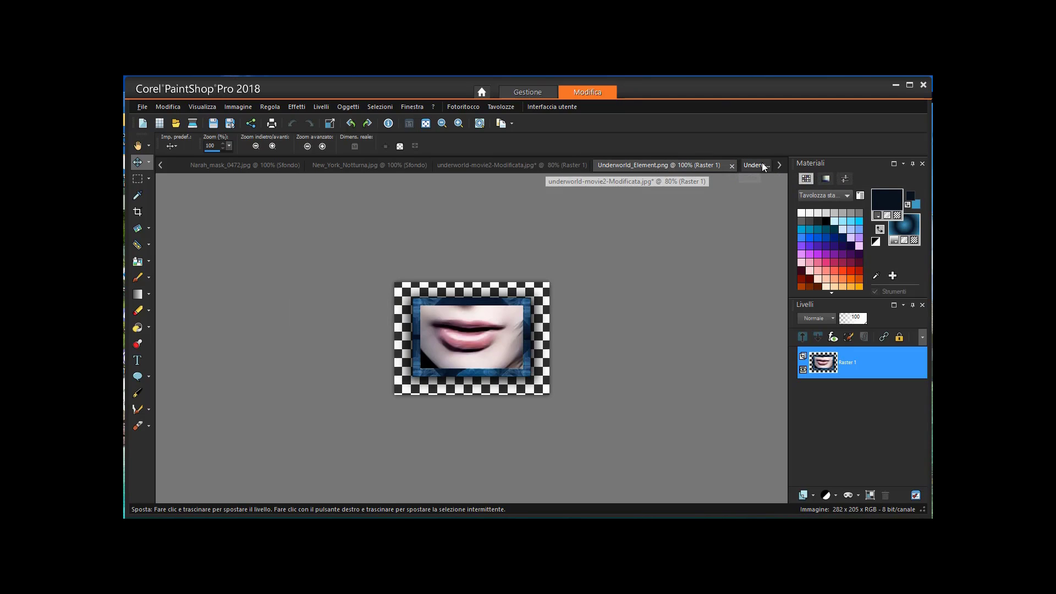
click(764, 165)
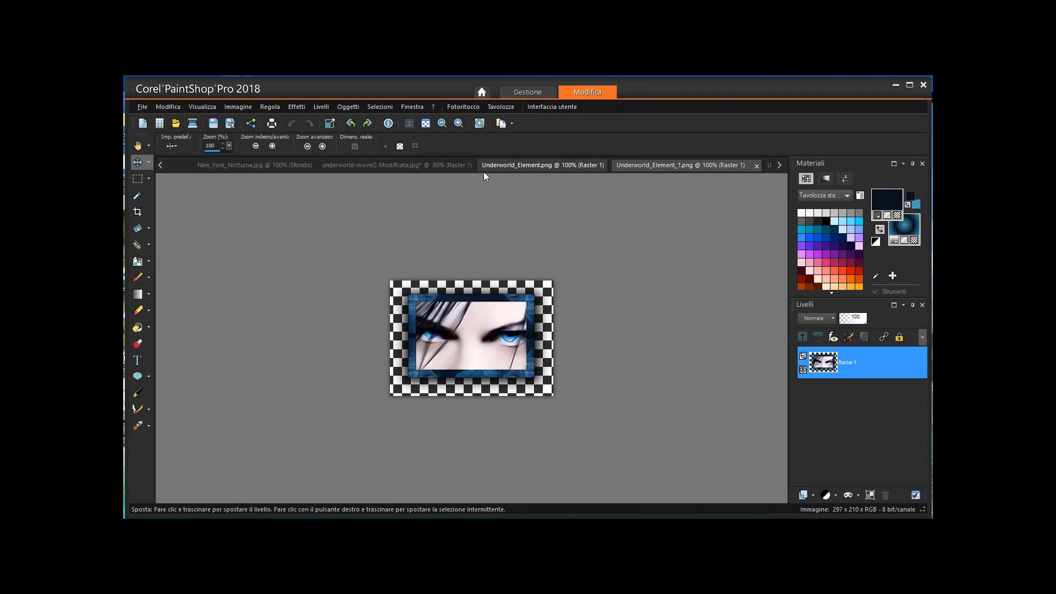
click(435, 165)
click(519, 163)
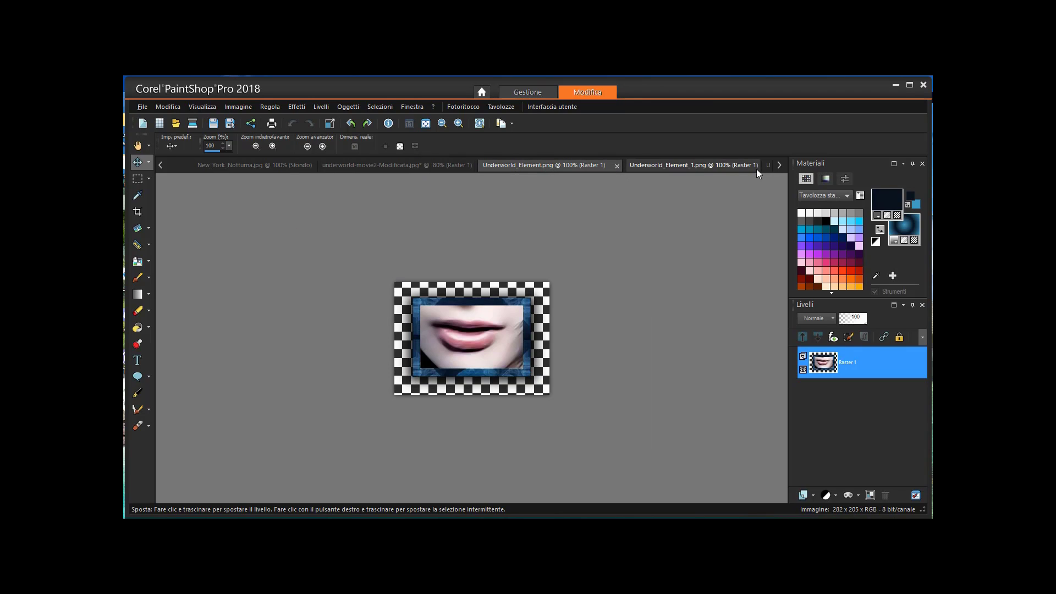
click(779, 165)
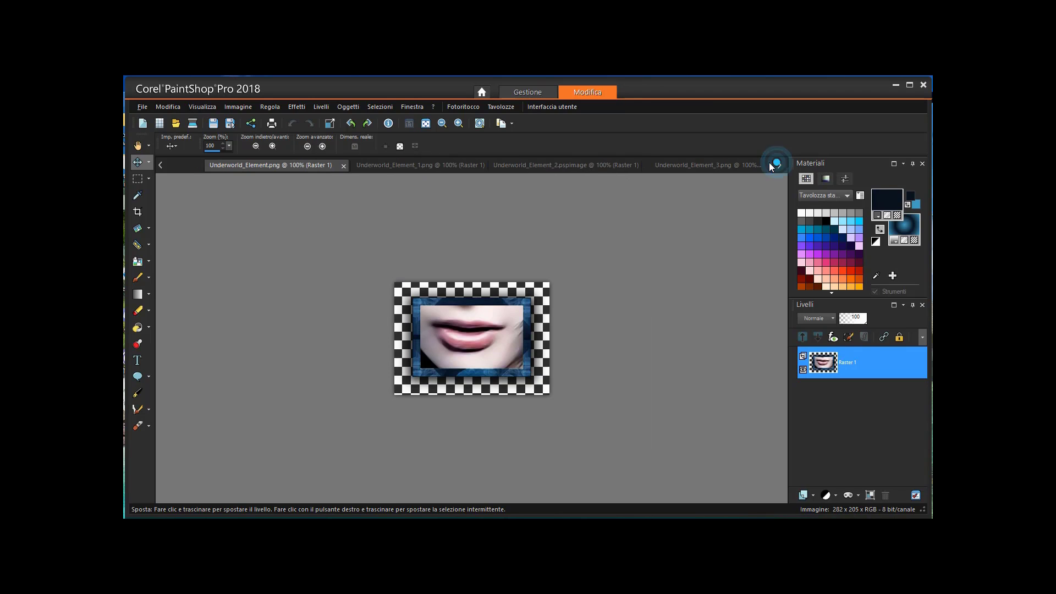
click(689, 165)
click(780, 165)
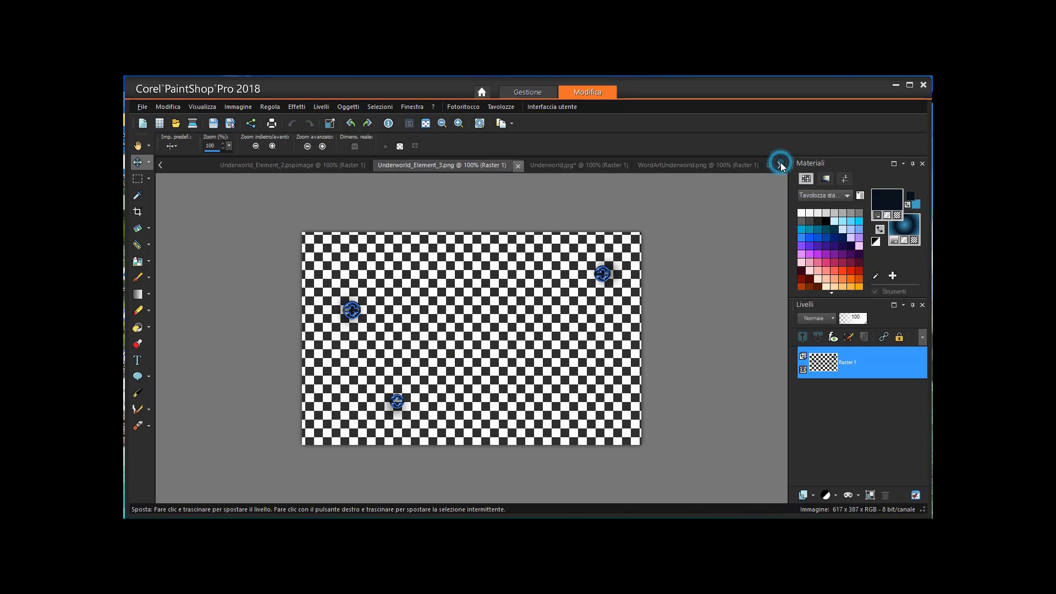
click(591, 165)
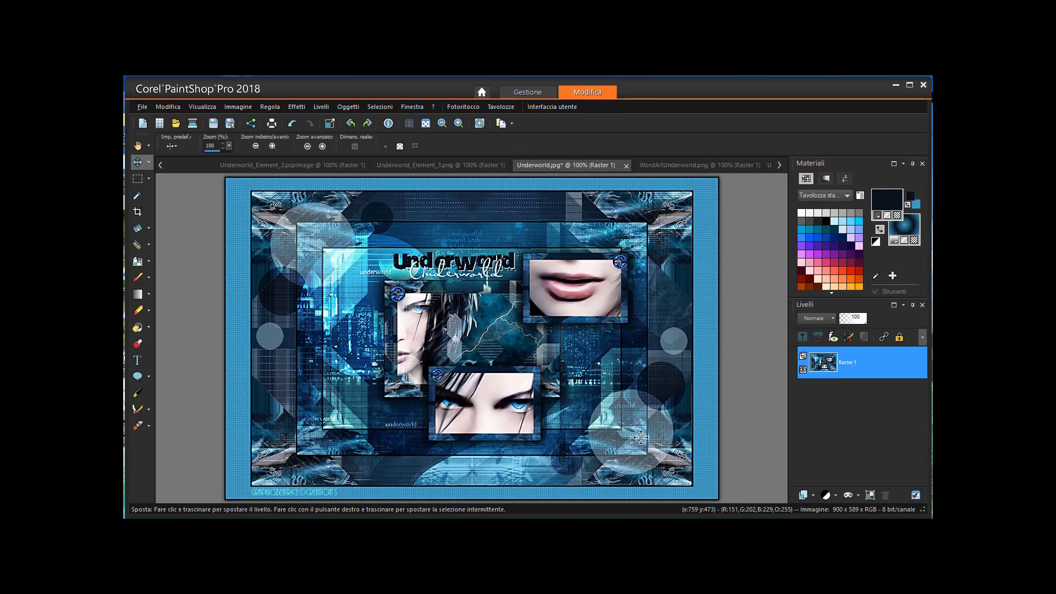
Return to Underworld_Alpha.pspimage and merge all its visible layers.
click(163, 166)
click(162, 166)
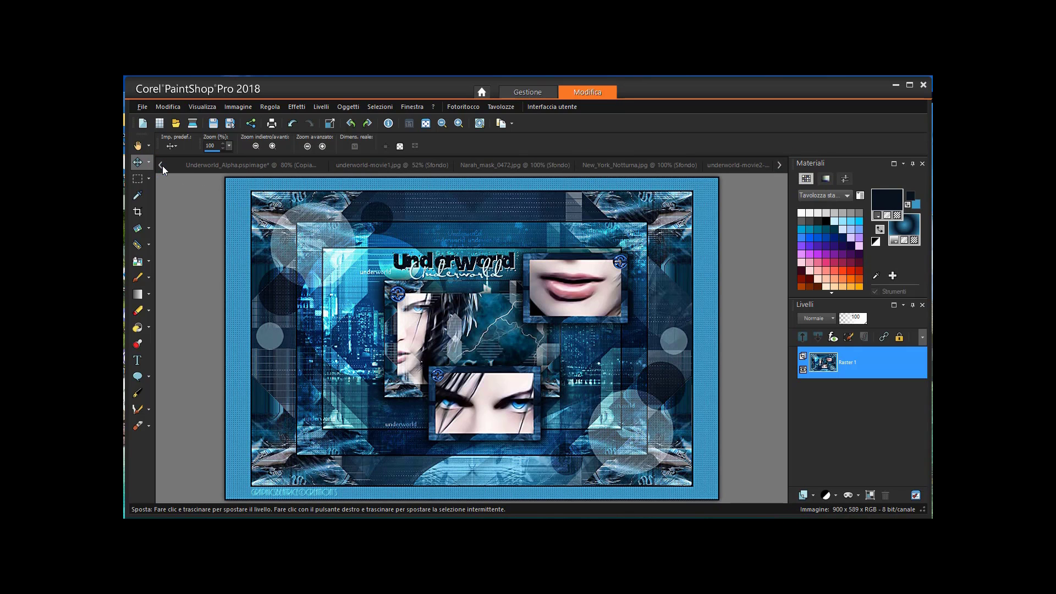
click(199, 167)
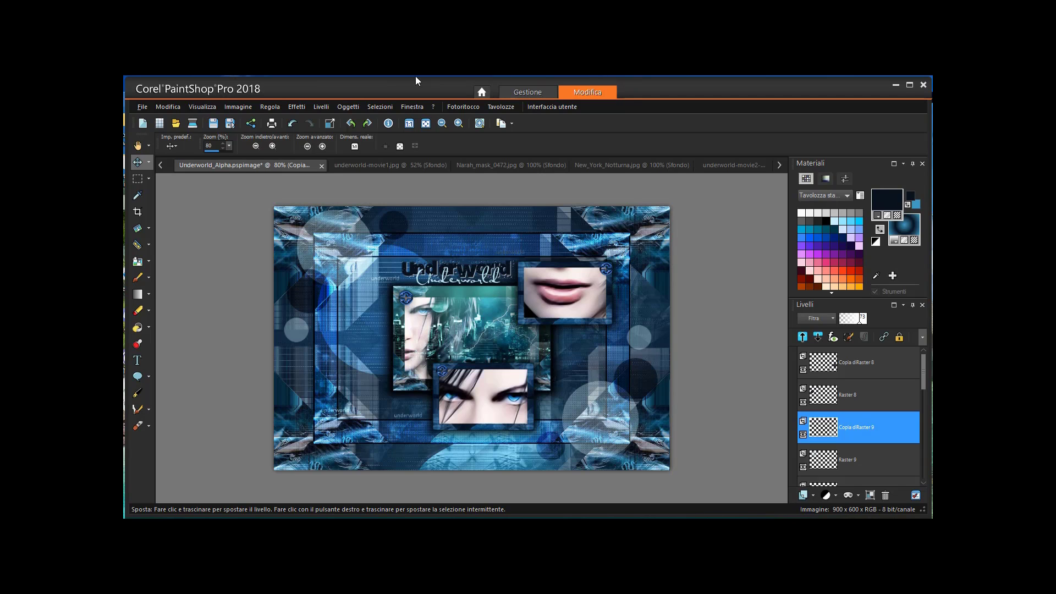
click(322, 106)
click(370, 317)
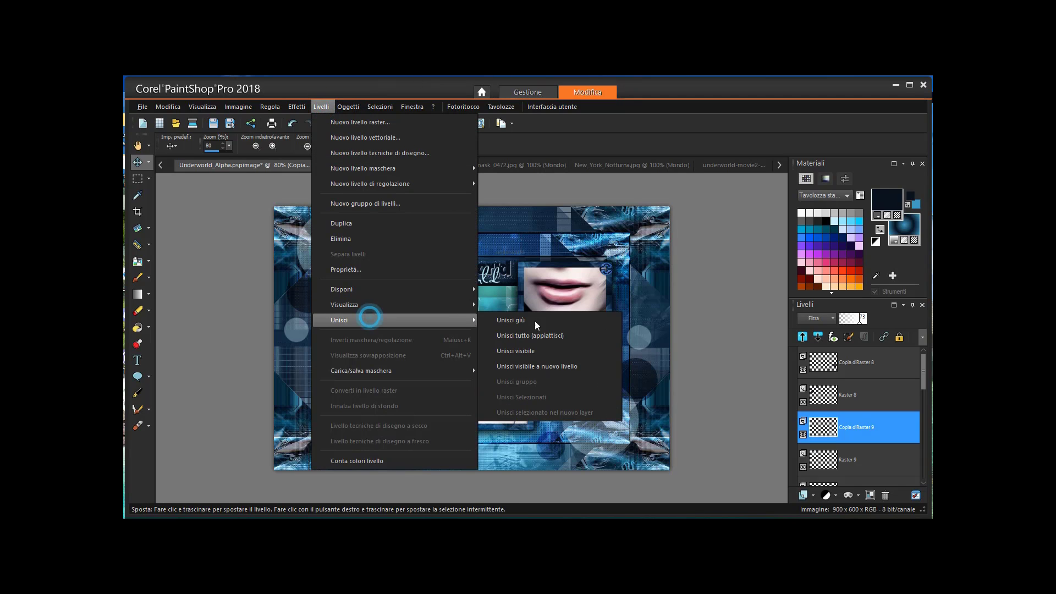
click(562, 350)
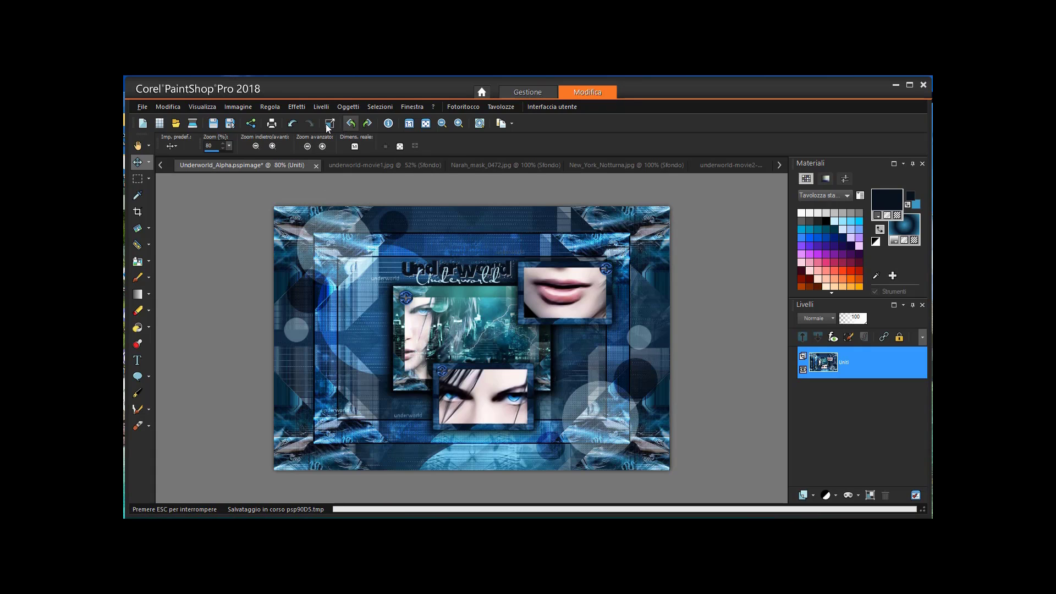
click(231, 108)
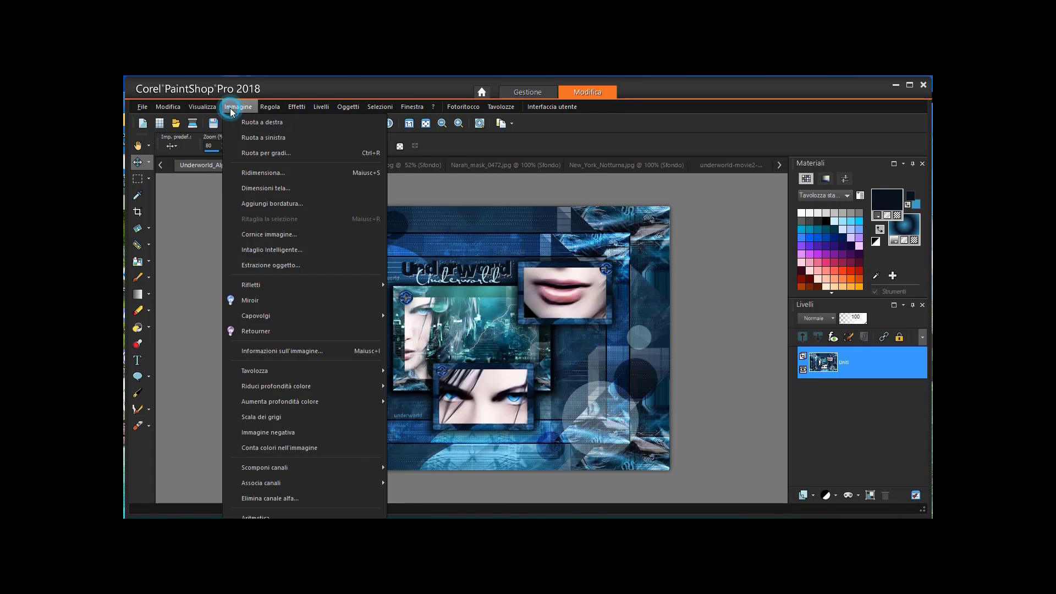
click(282, 207)
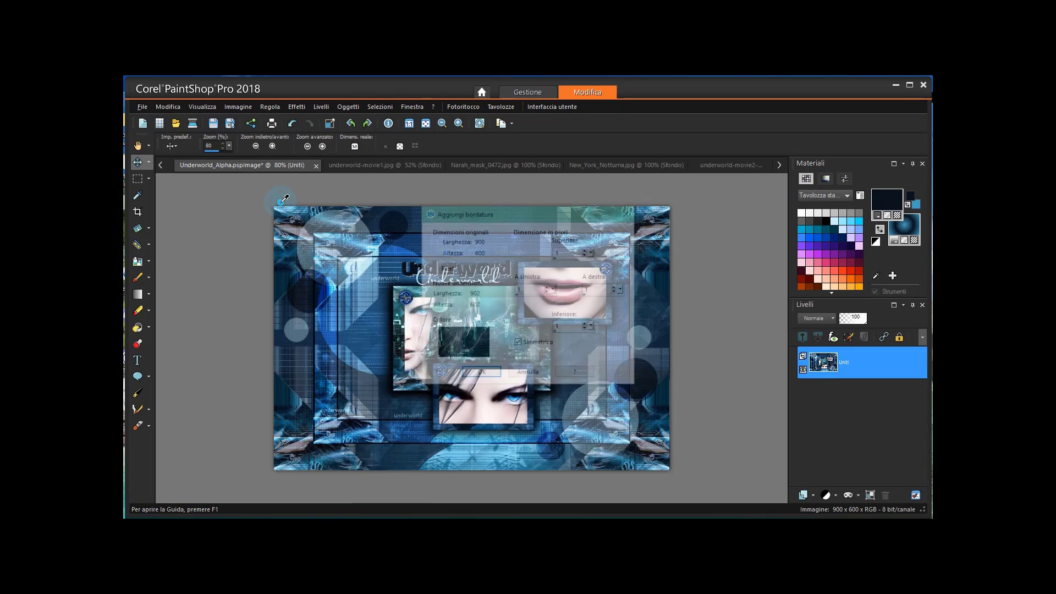
click(586, 250)
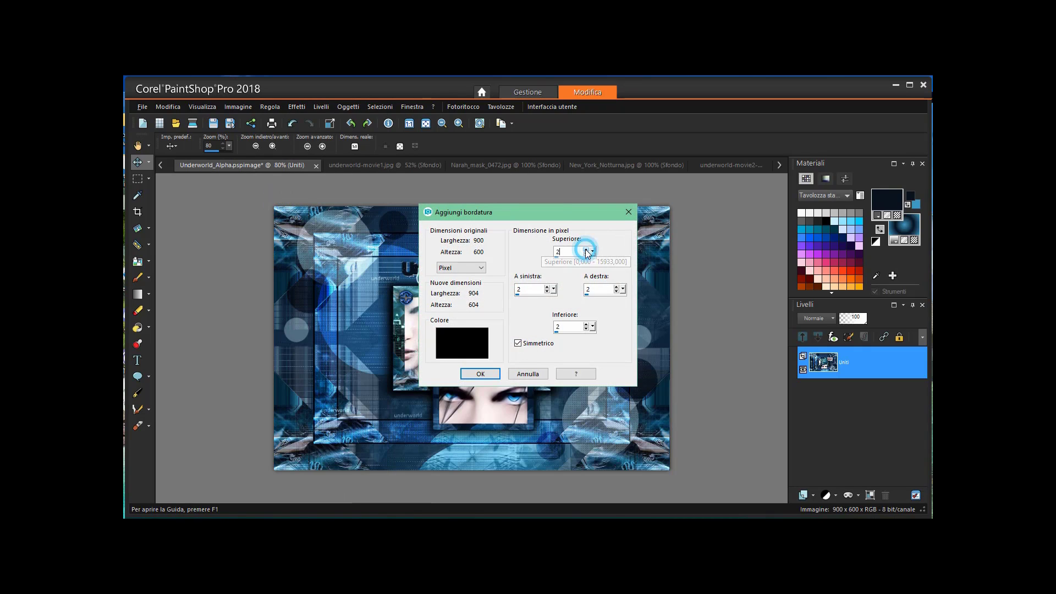
click(585, 250)
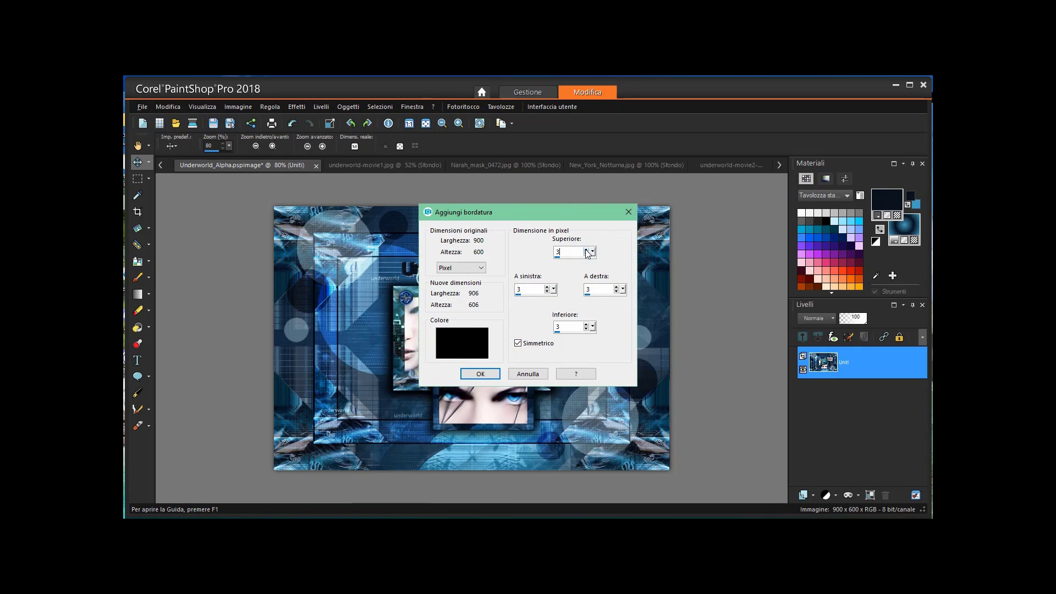
click(465, 345)
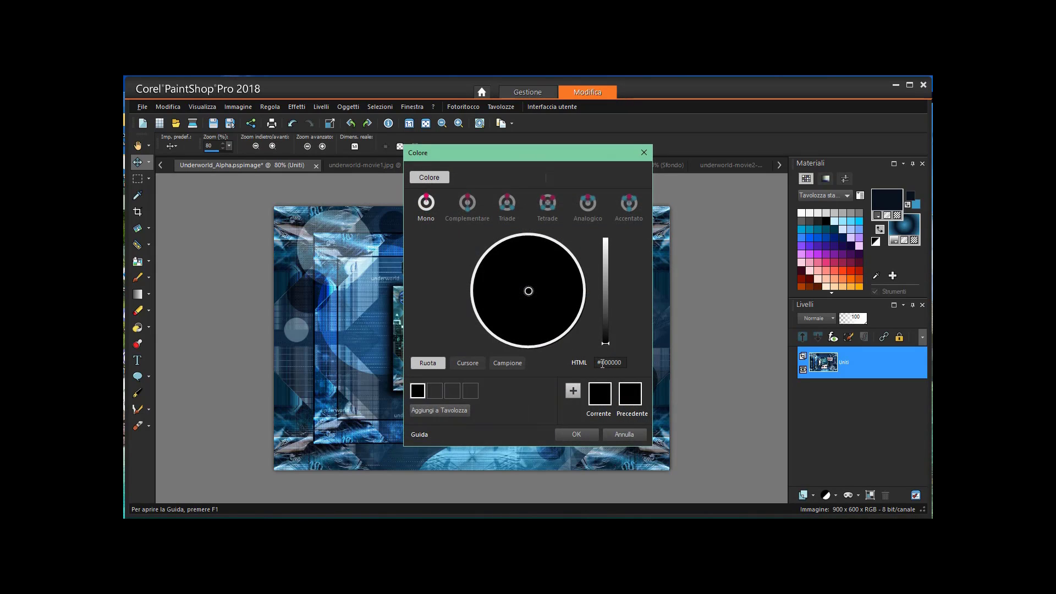
drag(602, 363, 621, 361)
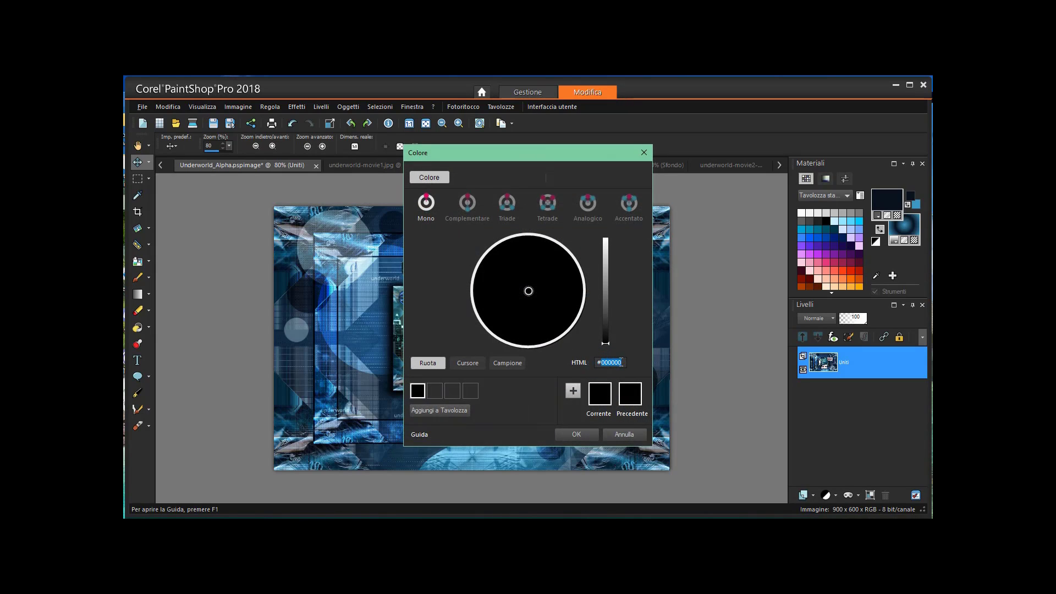
click(644, 155)
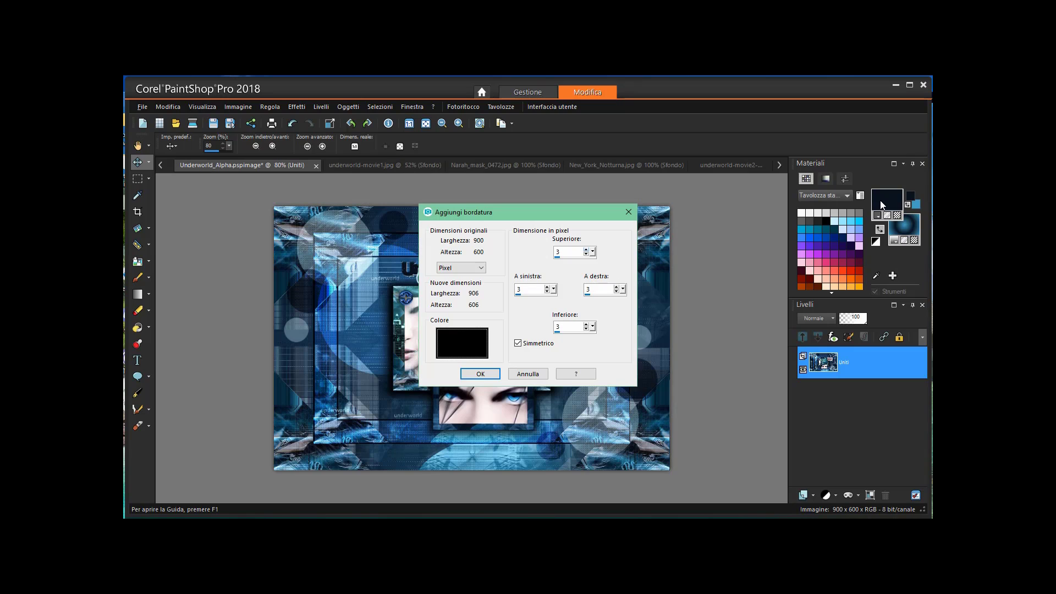
click(471, 340)
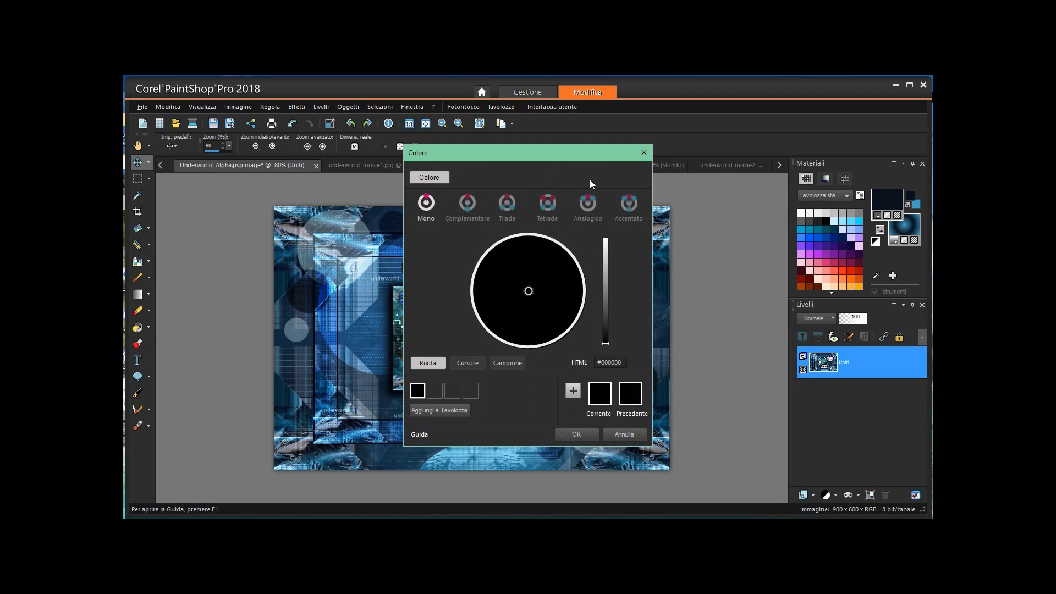
click(644, 153)
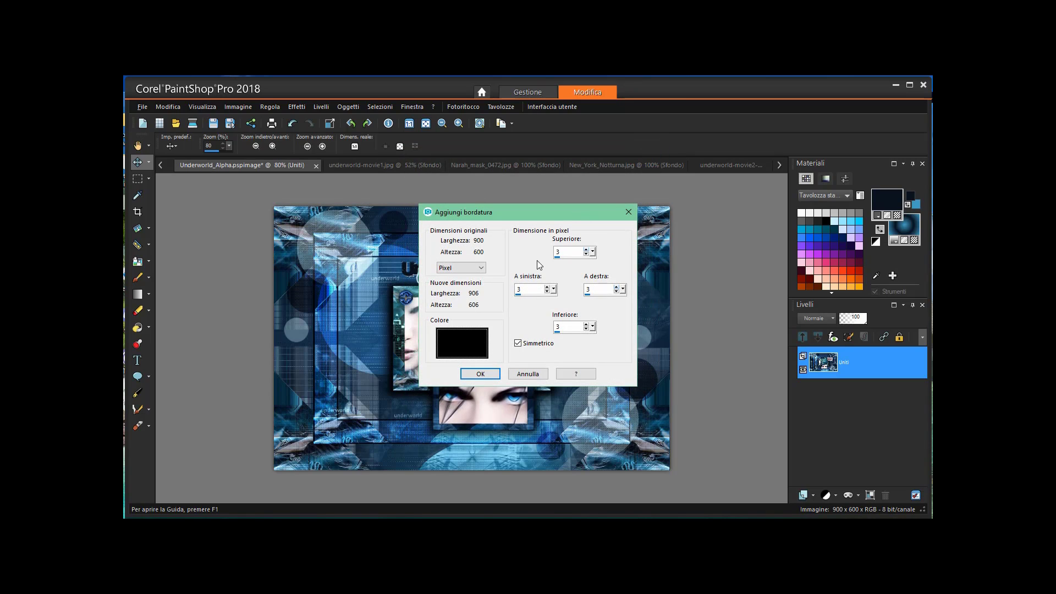
click(628, 212)
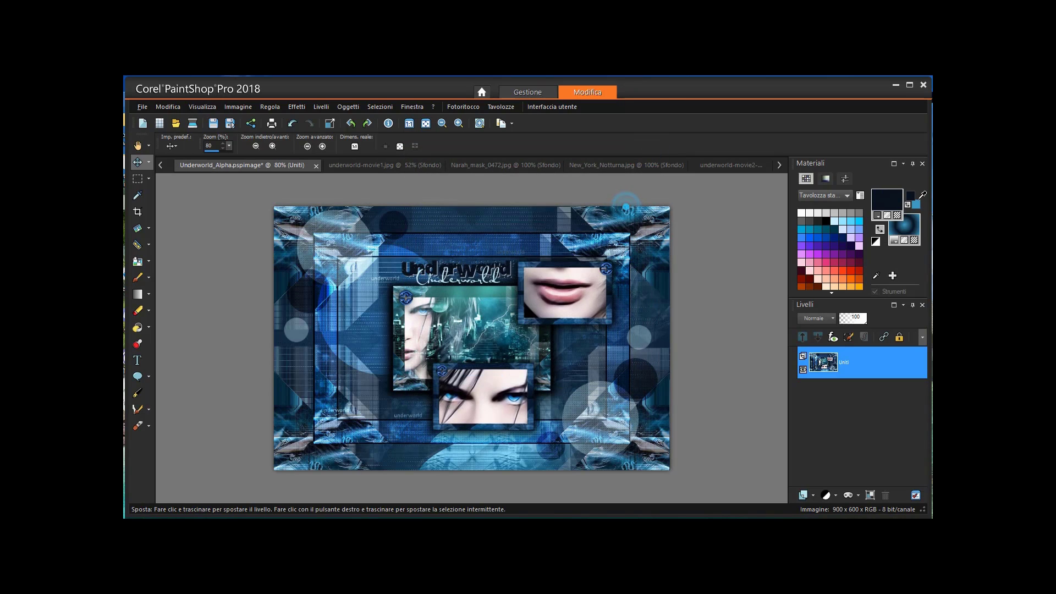
Copy the HTML code #07111d of the dark foreground colour from its material properties.
click(885, 198)
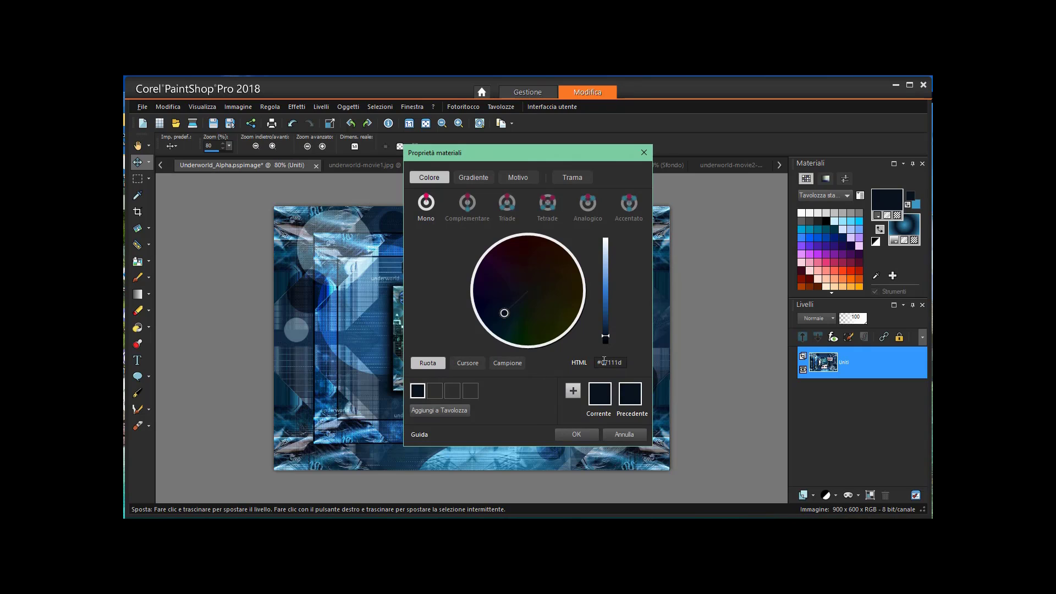
double_click(601, 361)
right_click(619, 363)
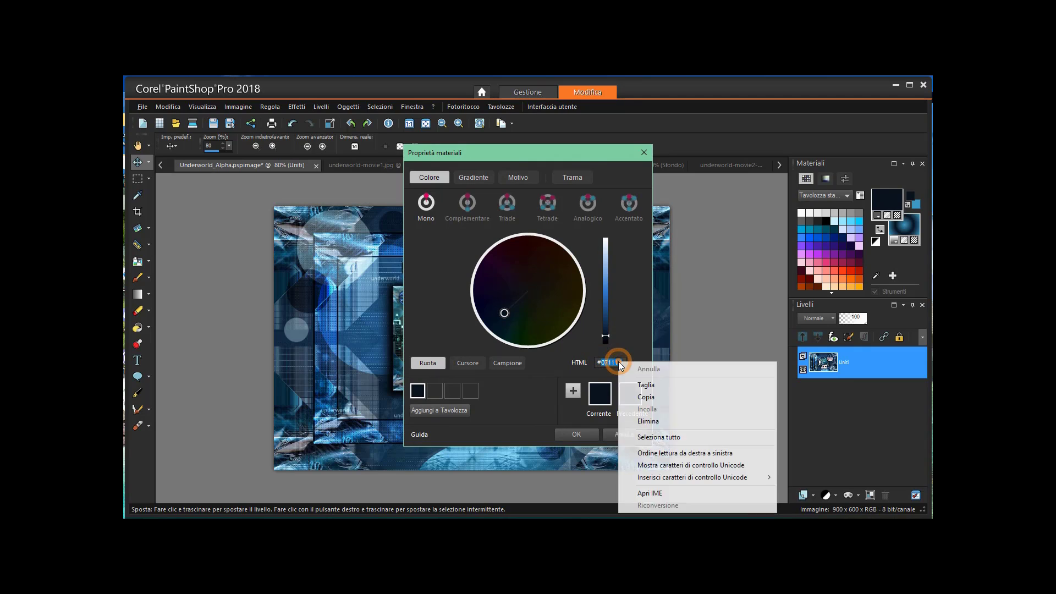
click(651, 398)
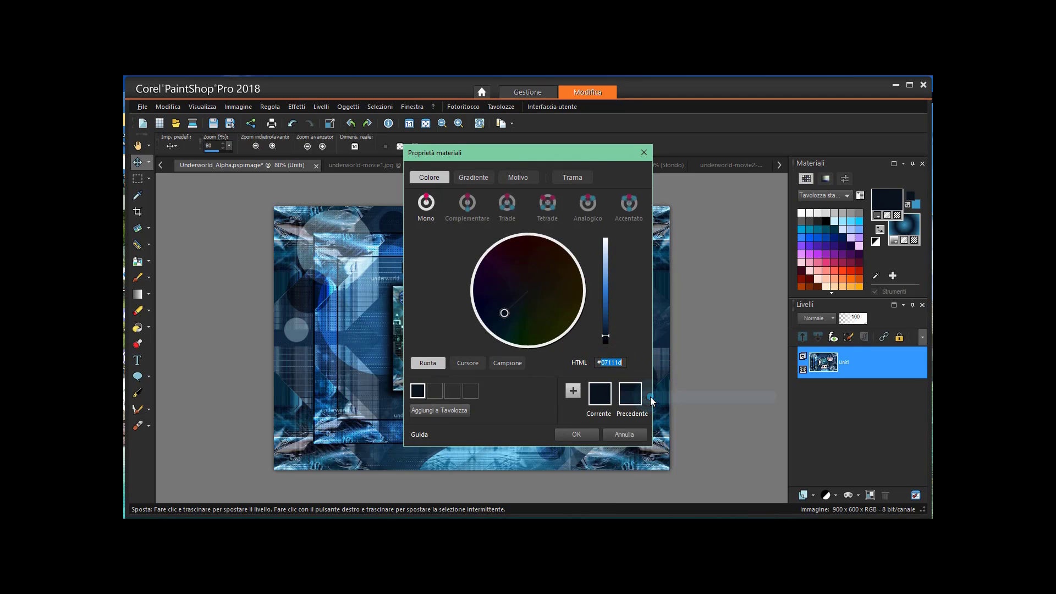
click(644, 152)
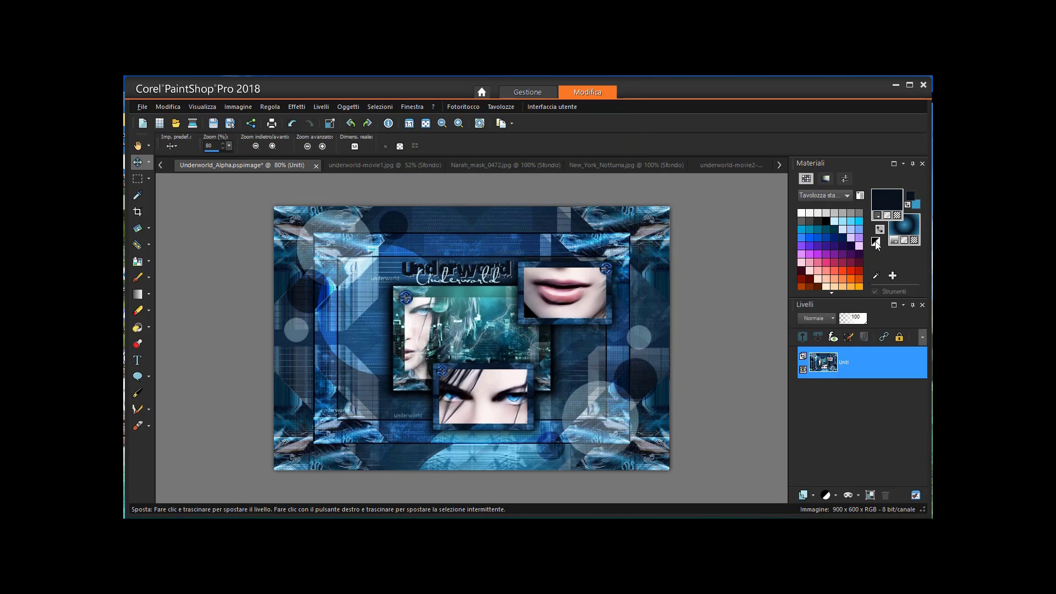
Swap the foreground and background colours, and add a symmetric 3-pixel border in #07111d around the image.
click(878, 230)
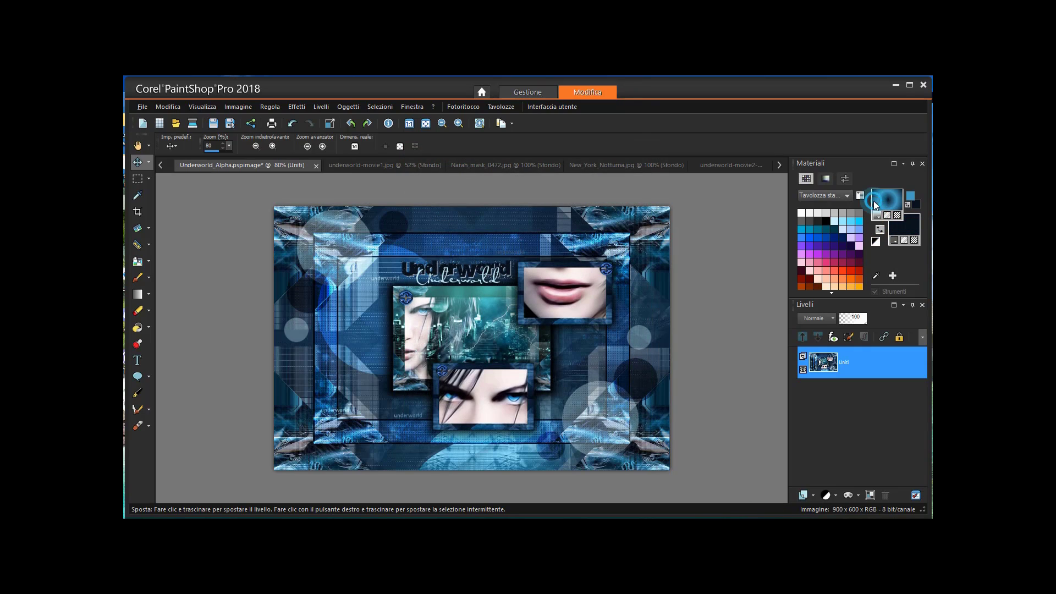
click(230, 107)
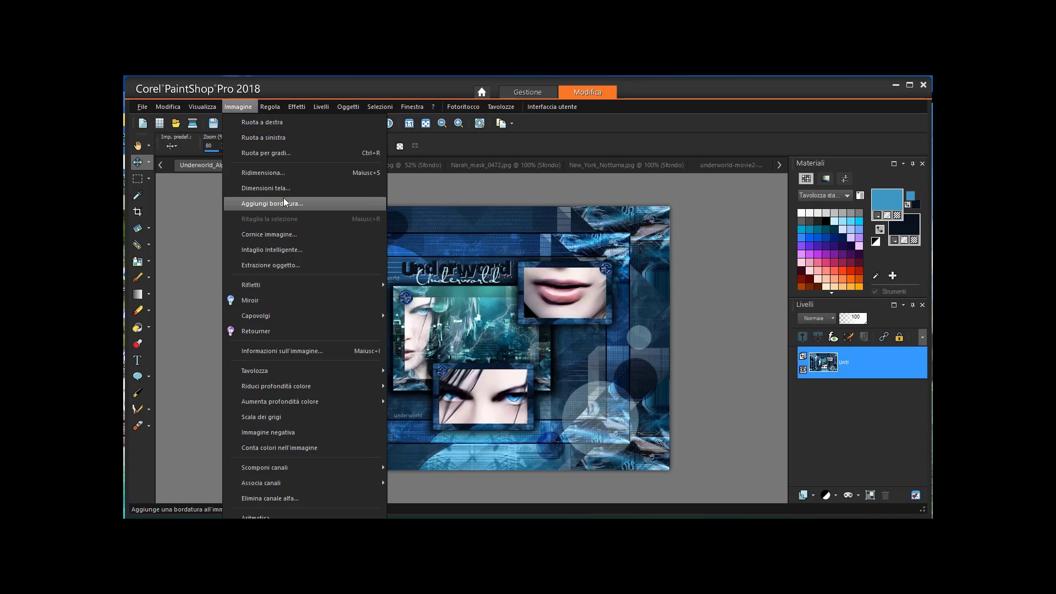
click(285, 205)
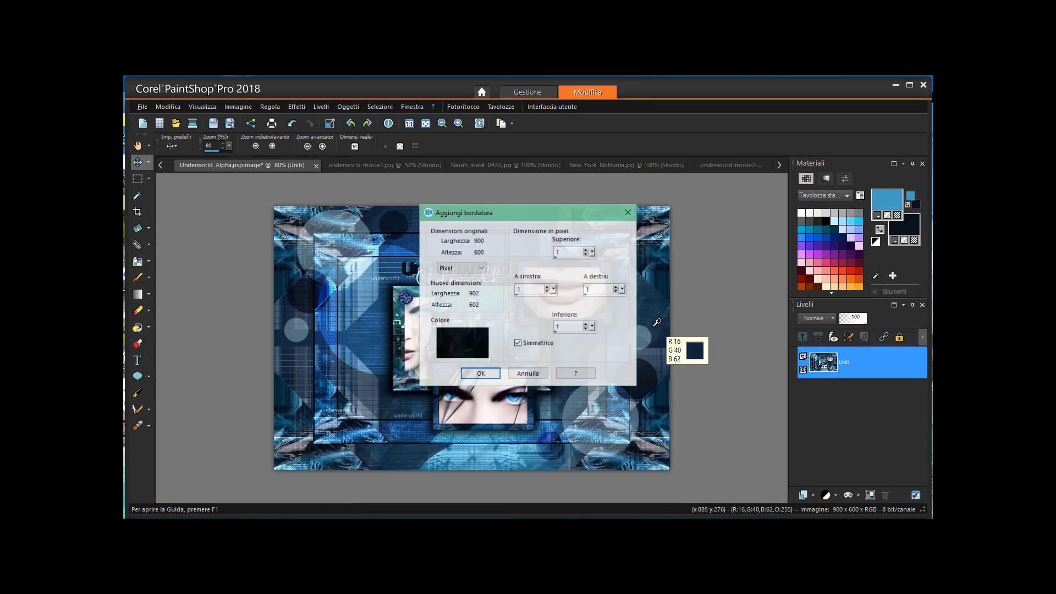
click(616, 287)
click(472, 340)
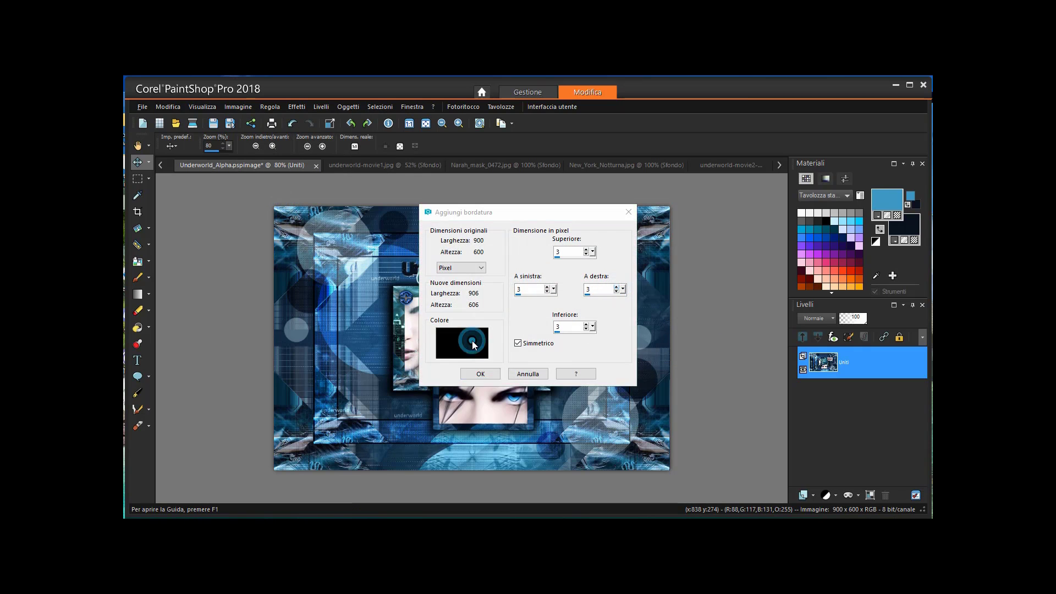
drag(601, 361, 627, 360)
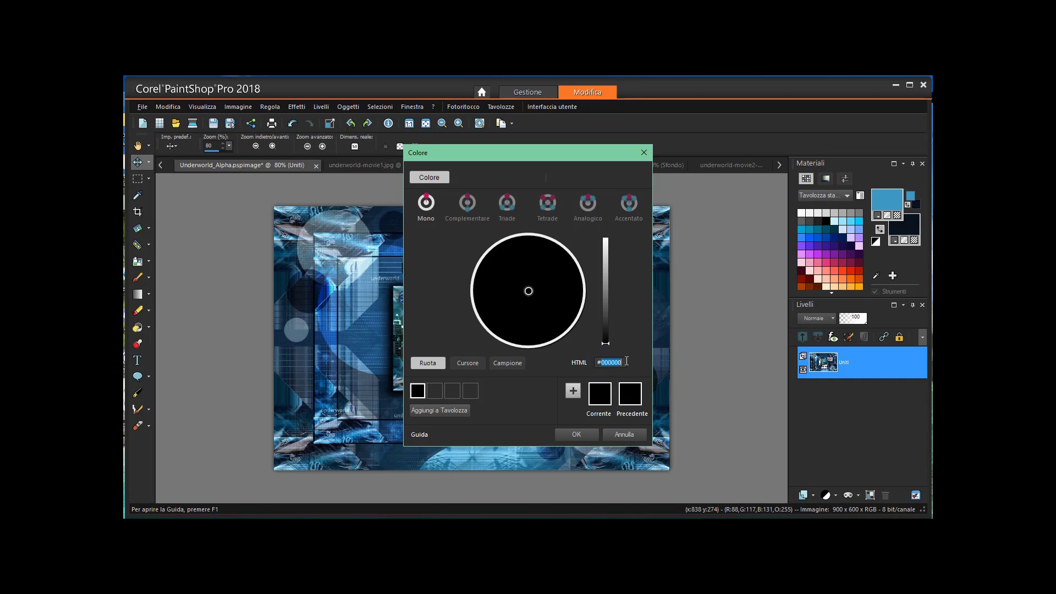
right_click(614, 362)
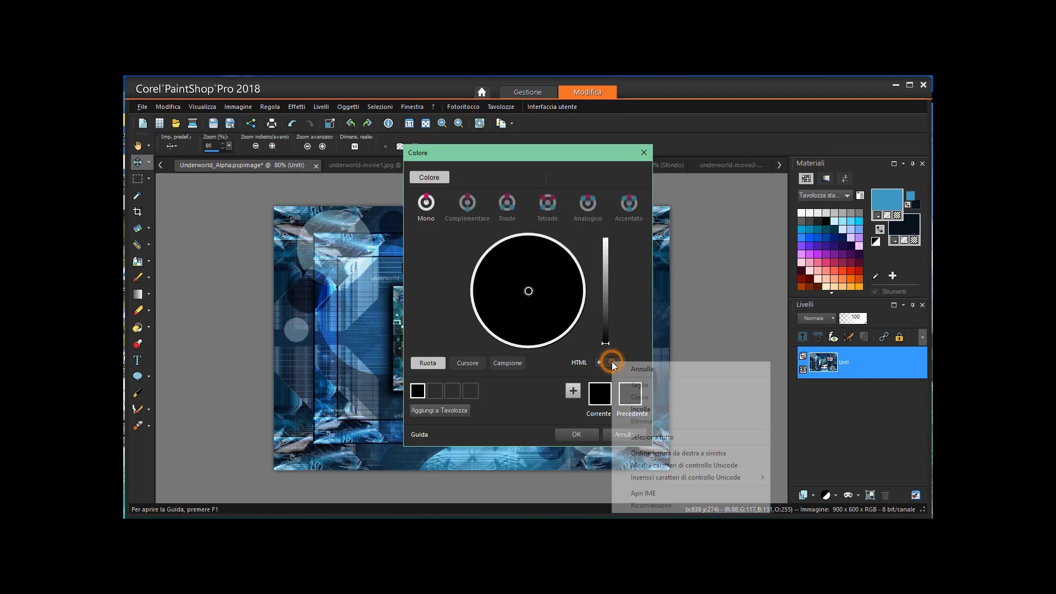
click(642, 410)
click(574, 434)
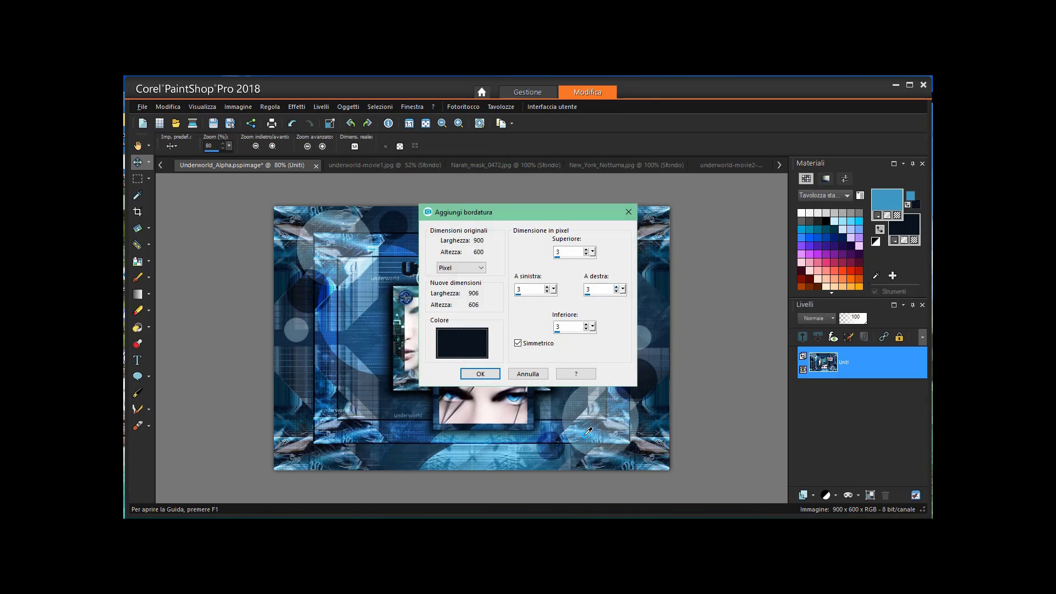
click(489, 373)
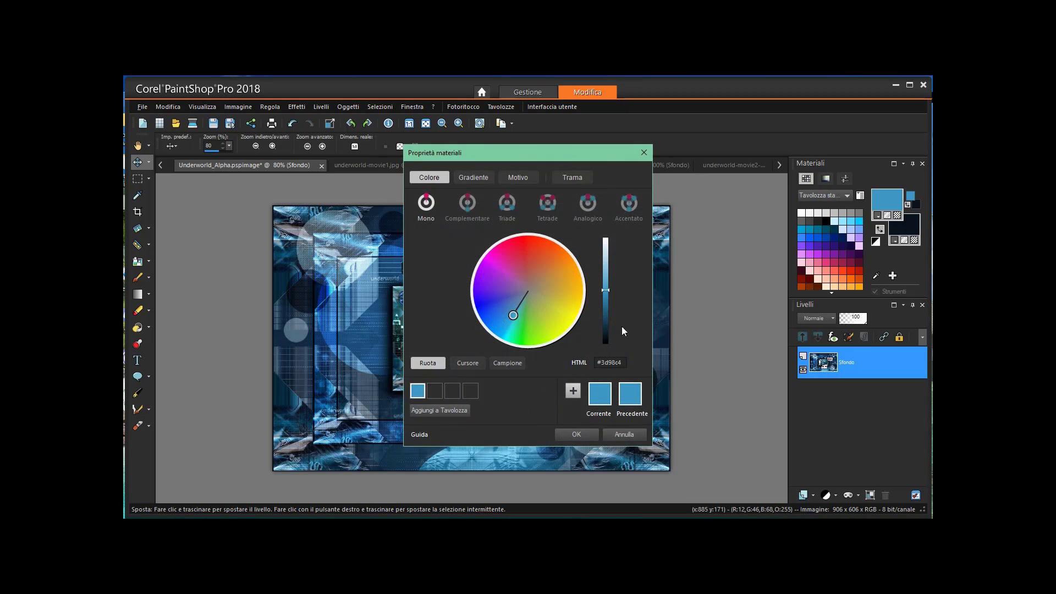
Copy the HTML code #3d98c4 of the light blue foreground colour from its material properties.
double_click(603, 363)
right_click(618, 363)
click(649, 397)
click(643, 153)
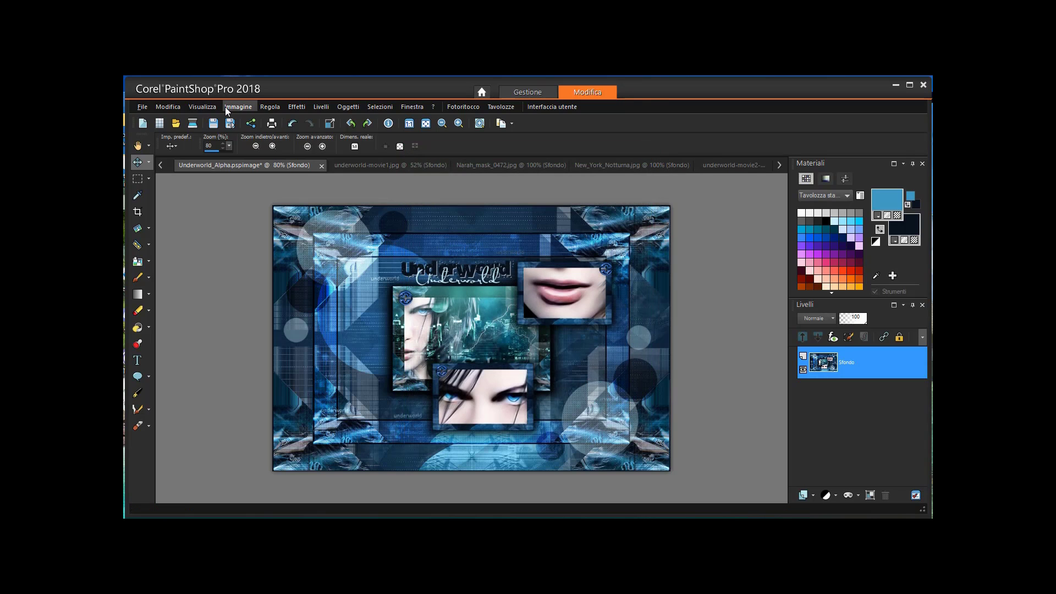
Start a second, non-symmetric border with the upper and lower sizes set to 25 pixels.
click(245, 108)
click(282, 203)
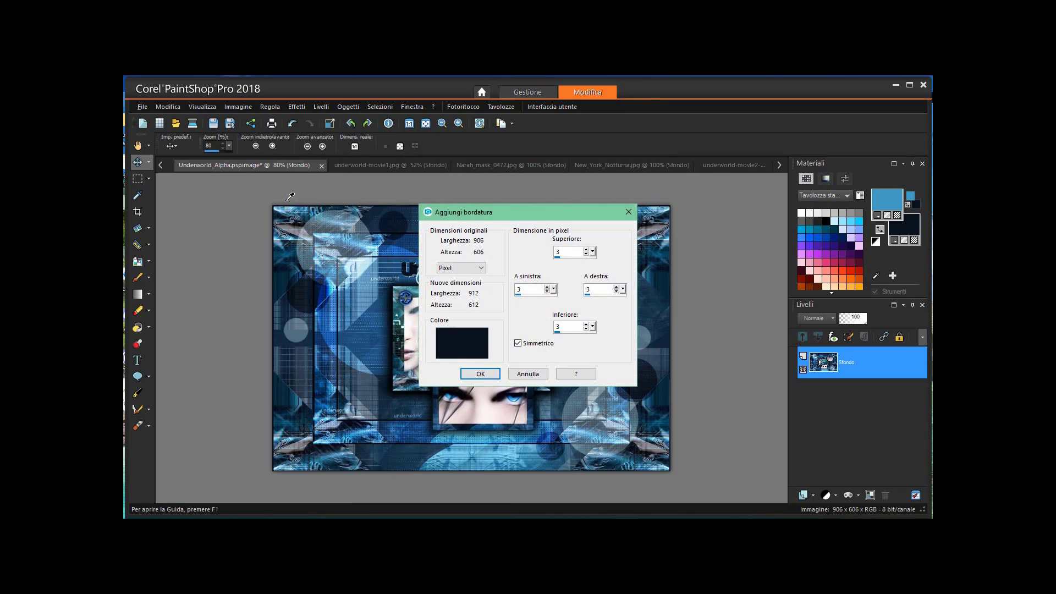
click(518, 343)
drag(586, 325, 586, 327)
click(587, 250)
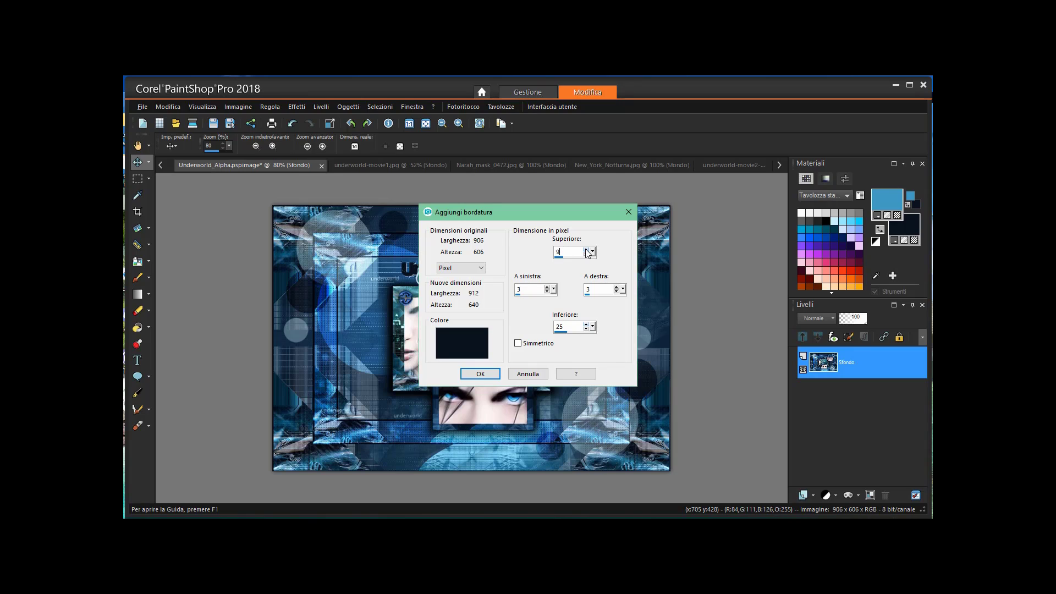
drag(586, 249, 586, 250)
click(587, 254)
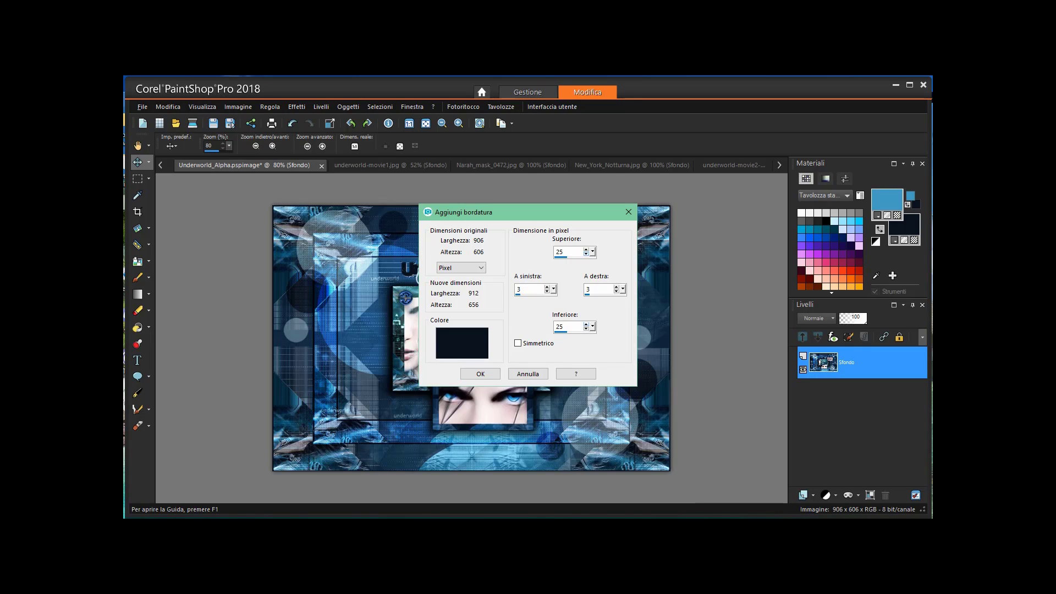
Set the new border's left and right sizes to 50 pixels each.
drag(553, 289, 565, 287)
click(548, 286)
click(548, 286)
click(548, 287)
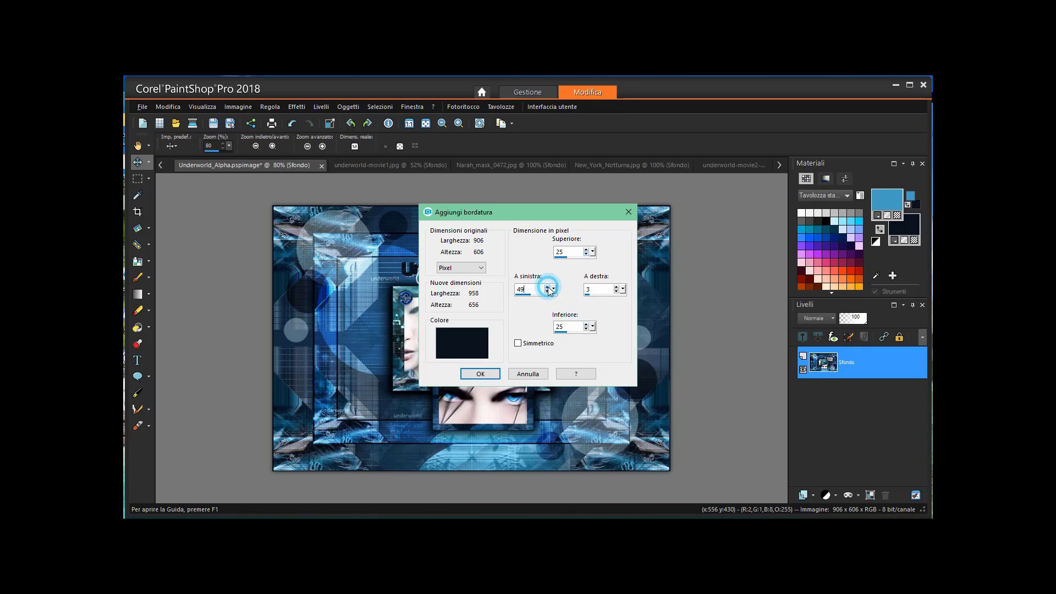
click(547, 286)
click(548, 286)
drag(624, 292, 626, 290)
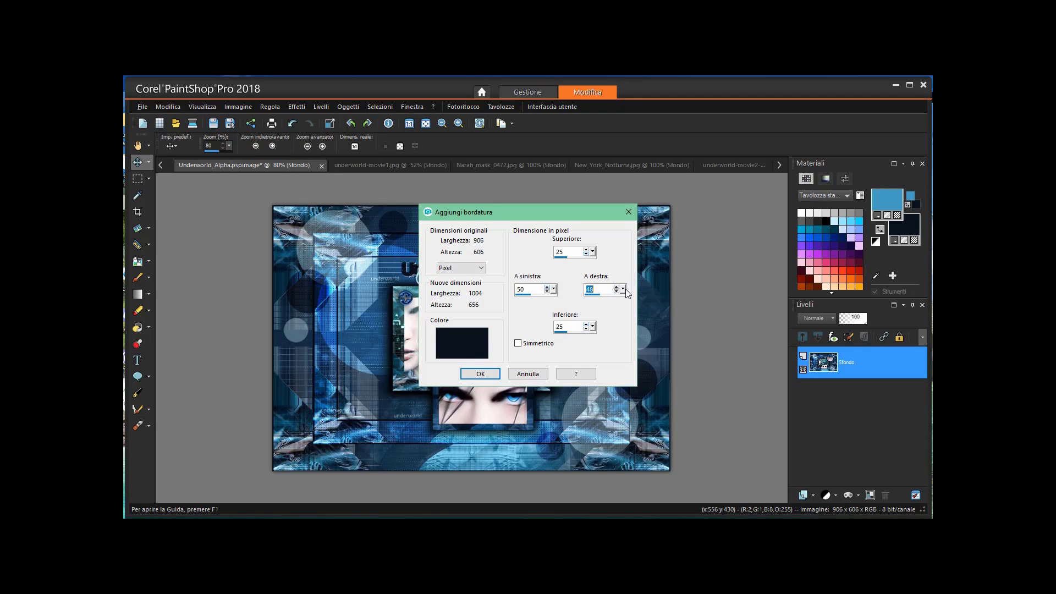
Replace the border colour with the copied light blue #3d98c4 and apply the border to the image.
click(471, 344)
click(605, 361)
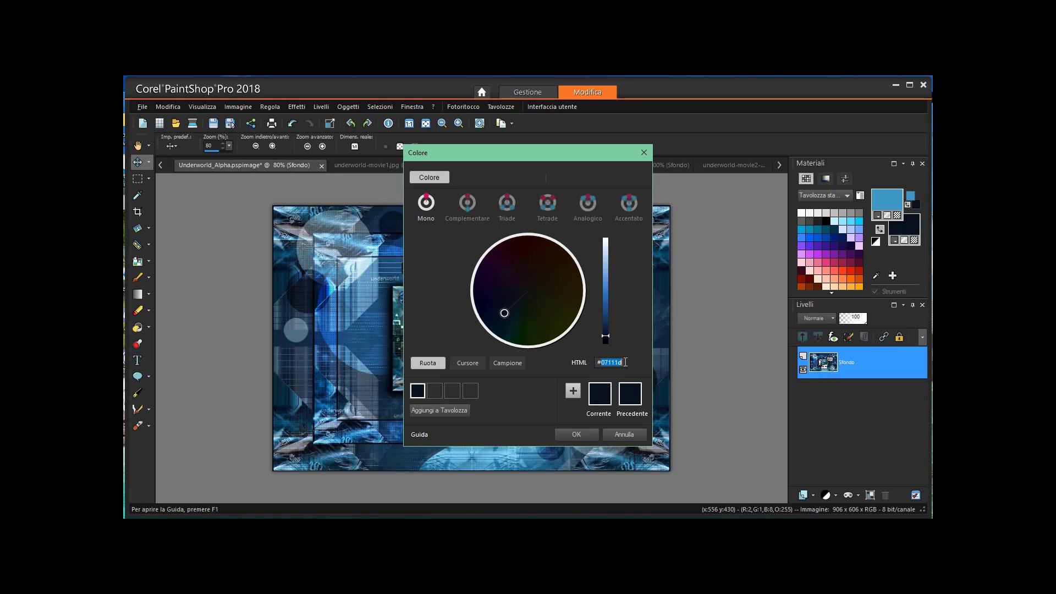
key(Delete)
right_click(618, 362)
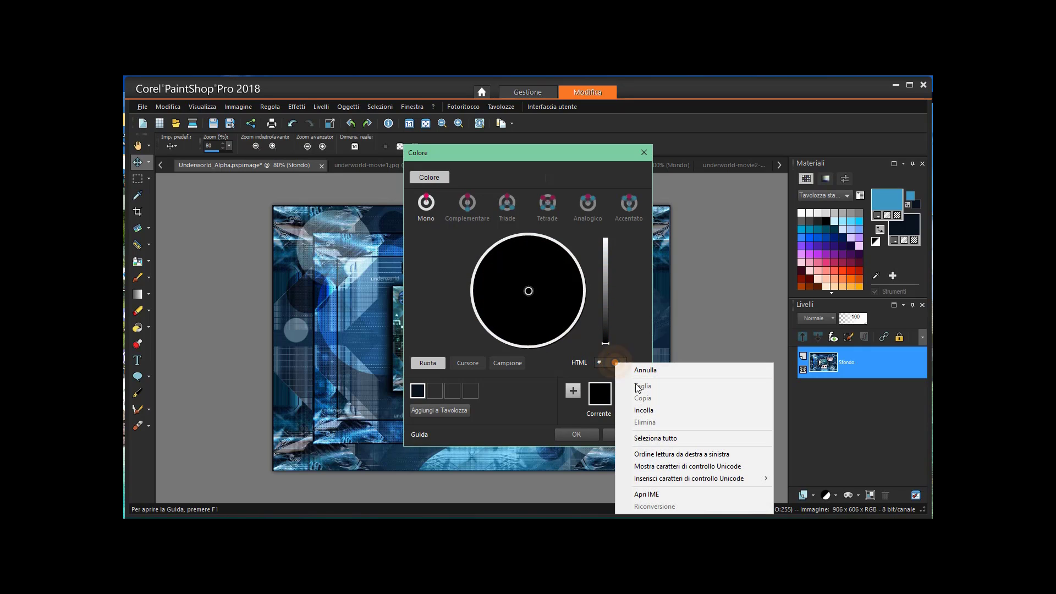
click(652, 412)
click(565, 434)
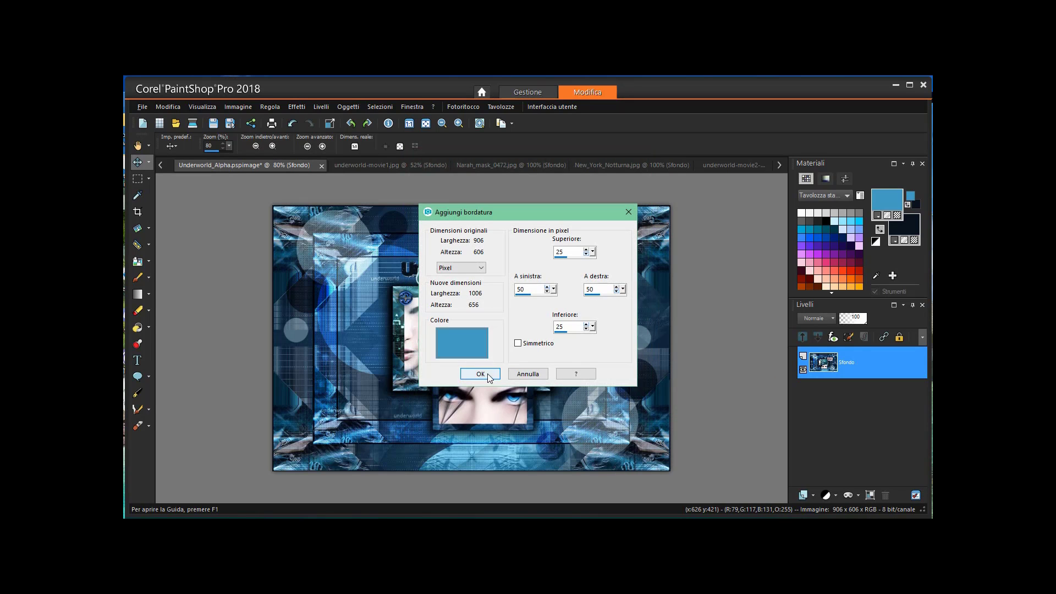
click(486, 373)
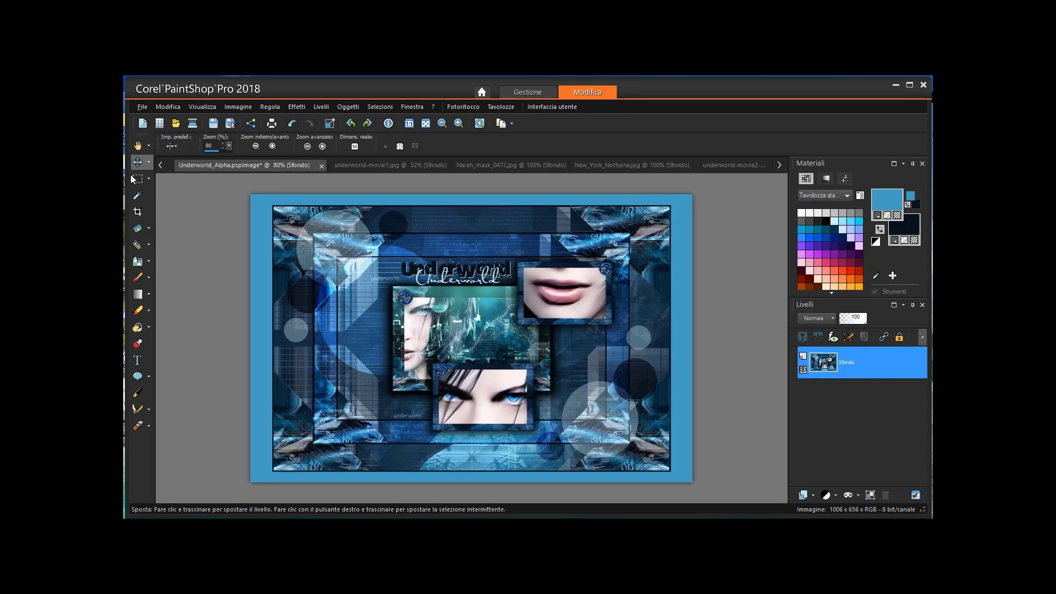
Select the light blue border with the Magic Wand.
click(149, 181)
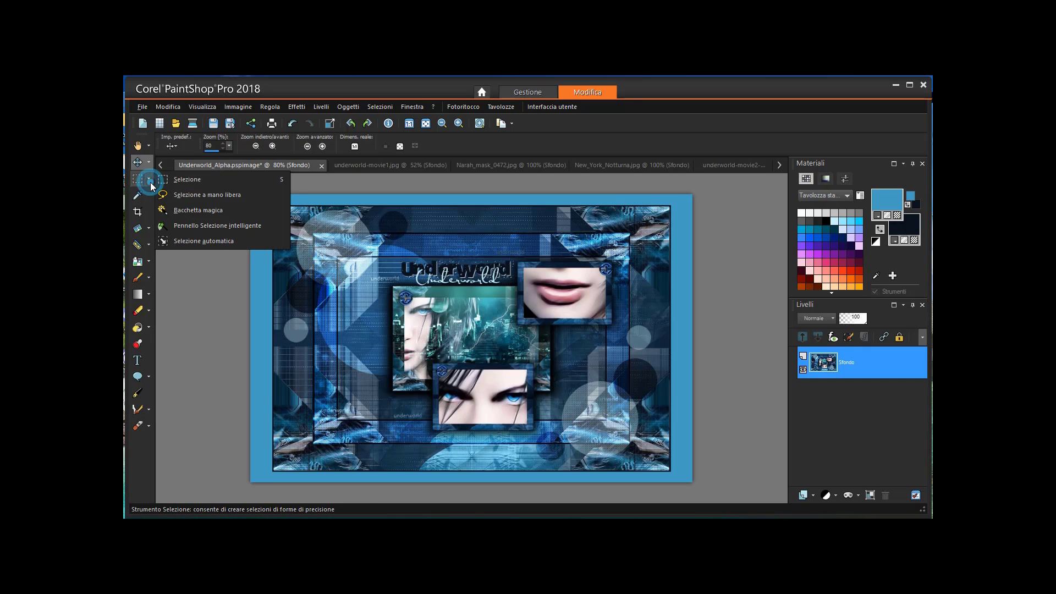
click(192, 211)
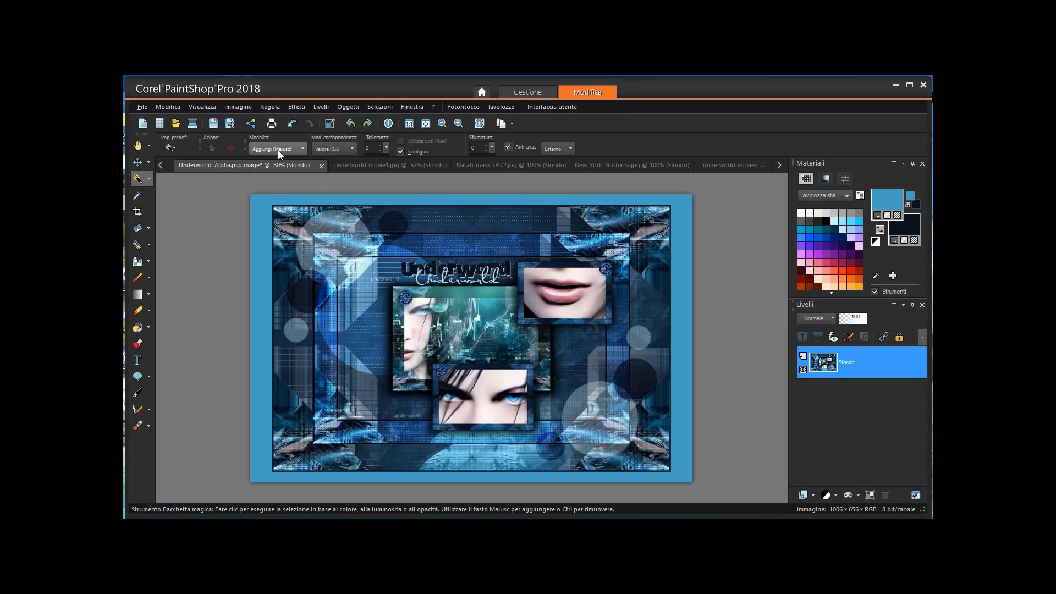
click(423, 199)
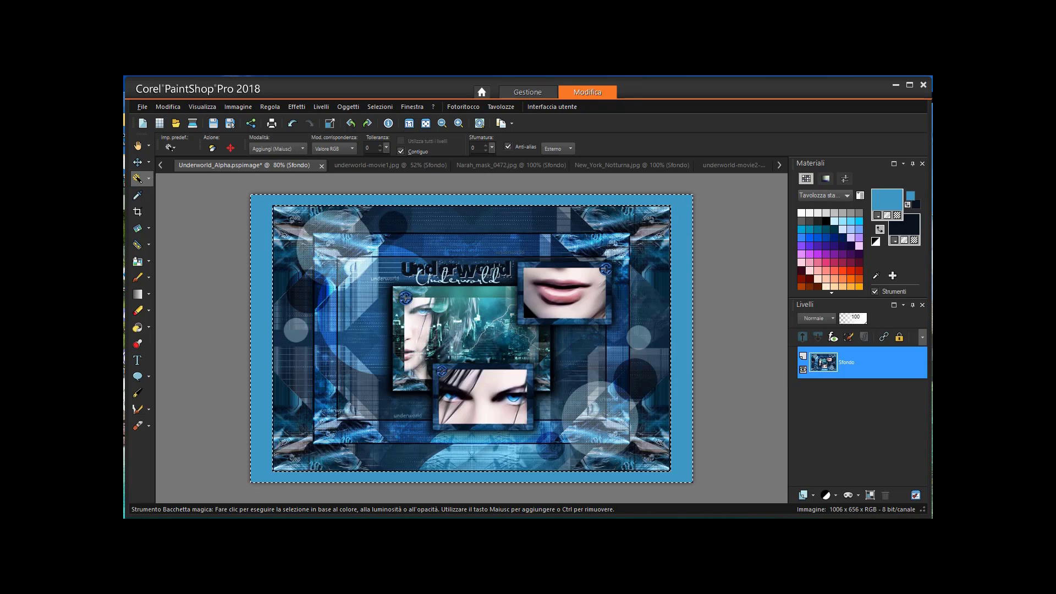
Apply the AP [Lines] Lines - SilverLining filter to the selected border with Dotty Grid and a gap of 3, and deselect it.
click(302, 107)
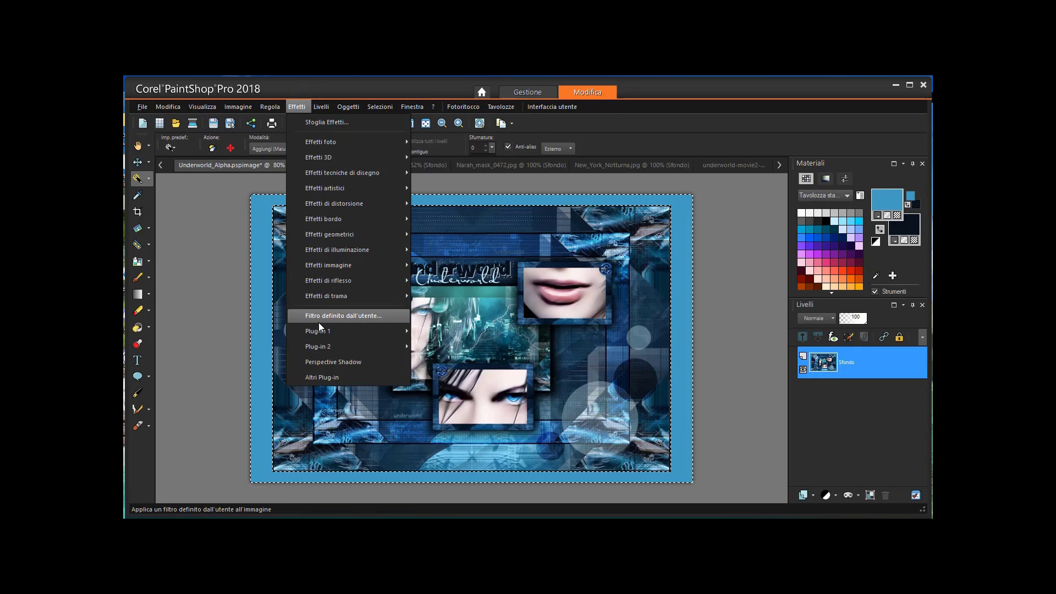
mouse_move(321, 332)
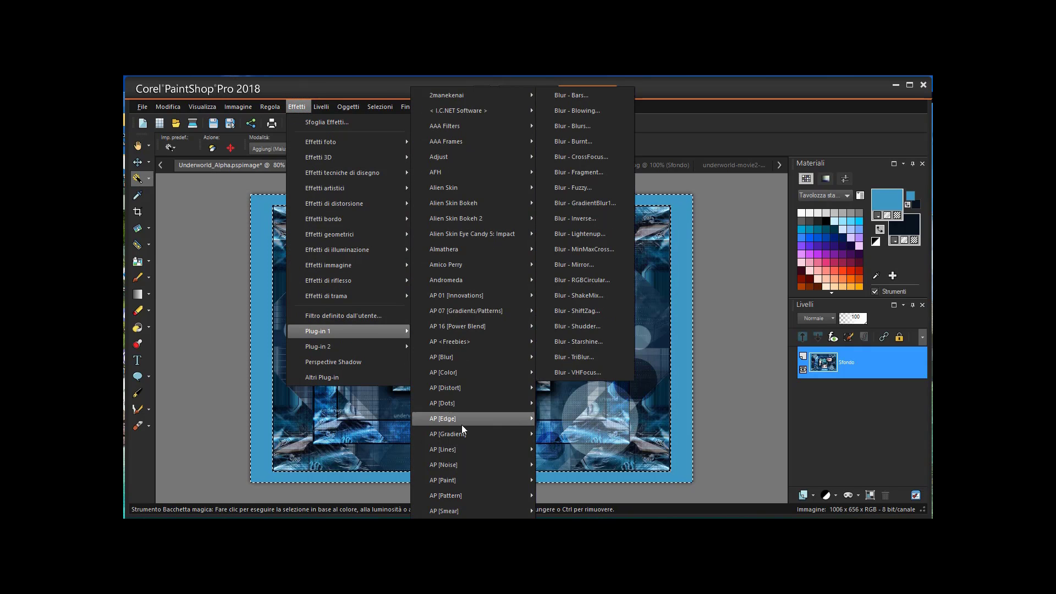
mouse_move(458, 447)
click(572, 449)
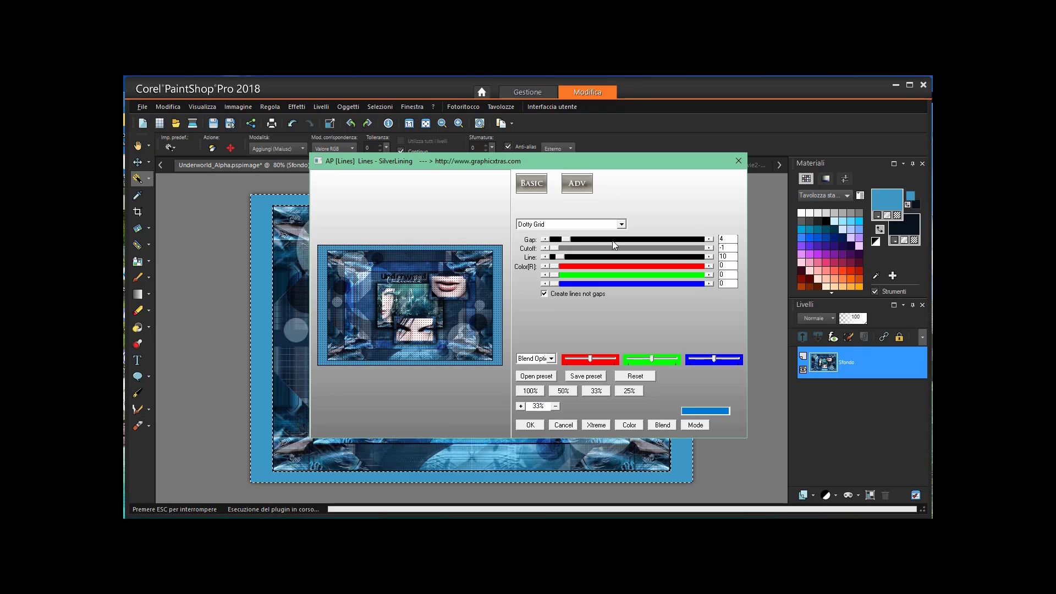
click(547, 240)
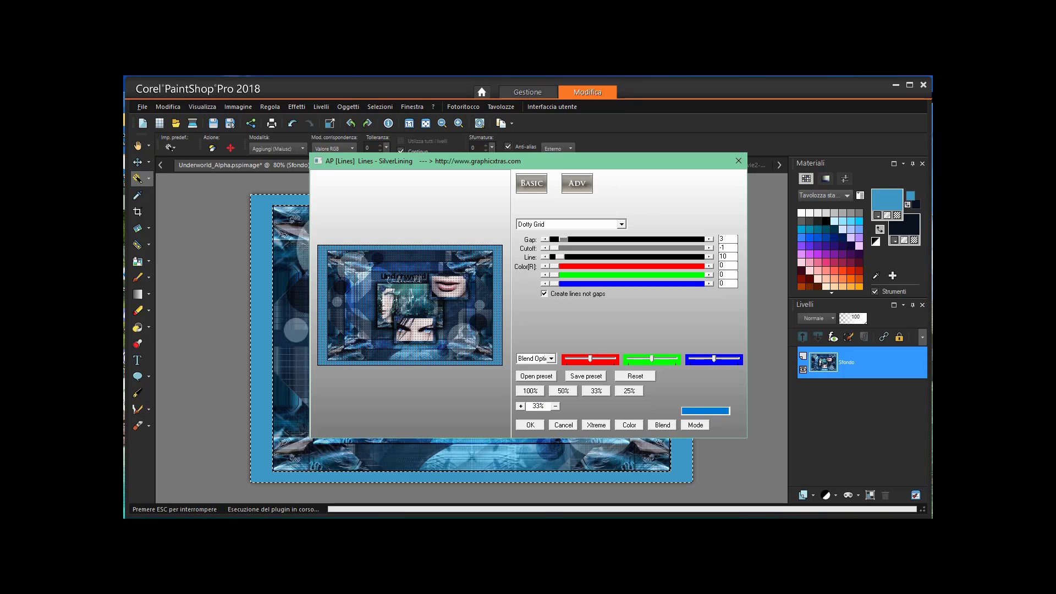
click(540, 425)
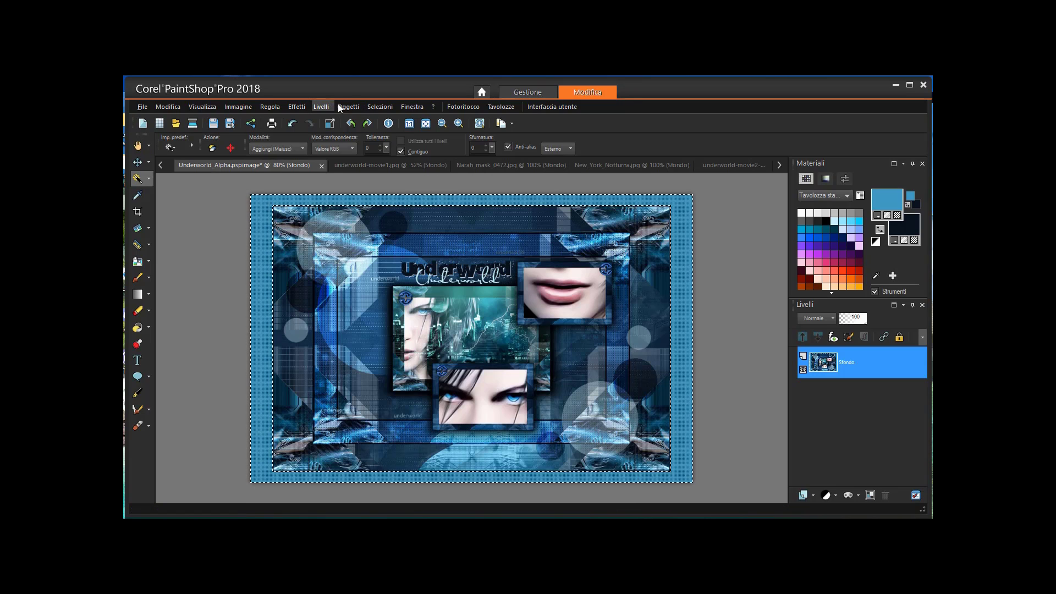
click(380, 107)
Add an outer symmetric border of 3 pixels in dark colour #07111d around the textured blue frame.
click(236, 106)
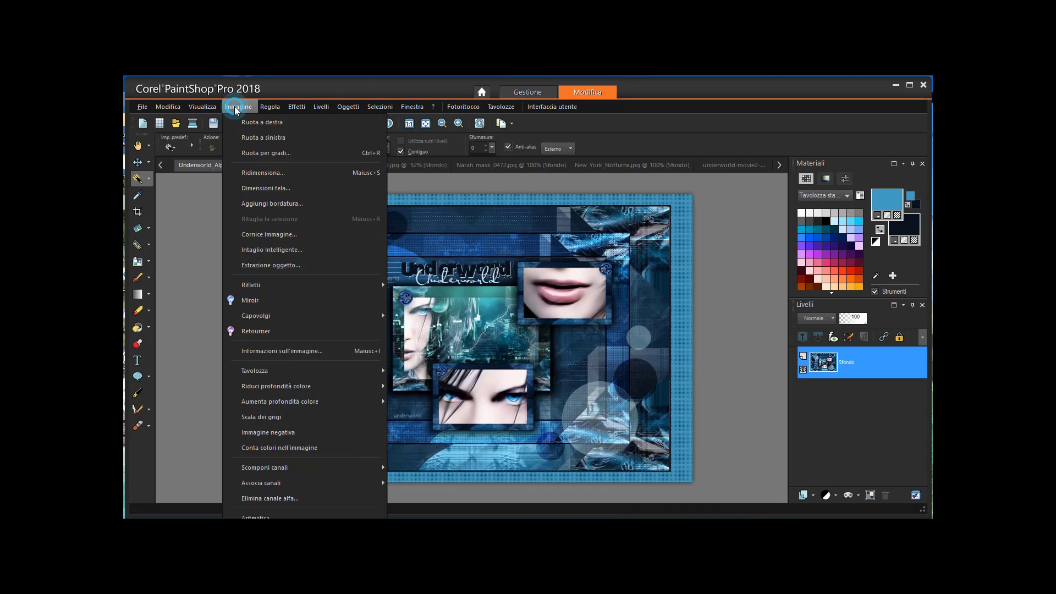
click(271, 203)
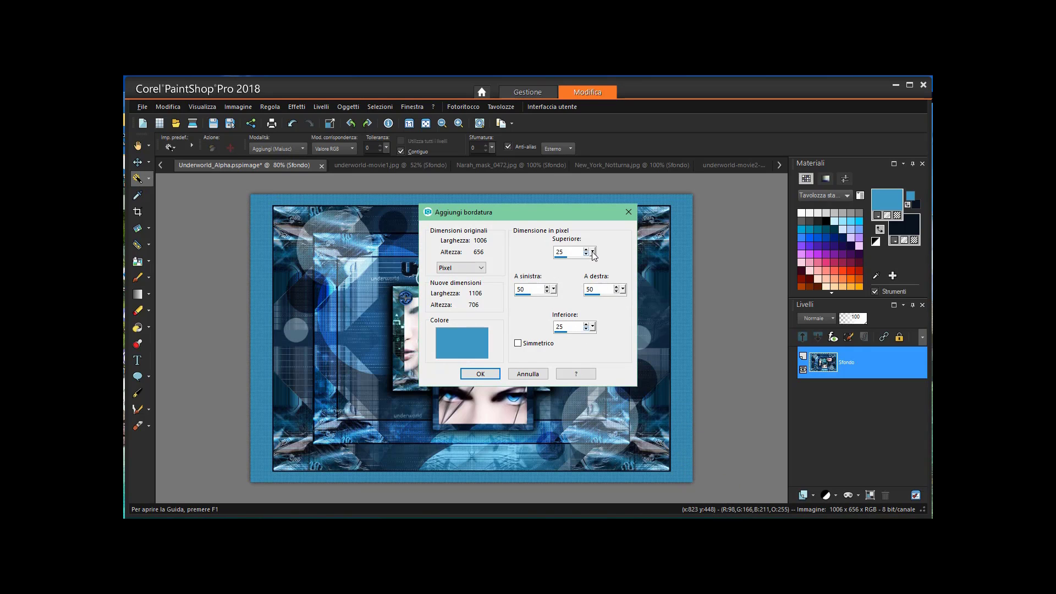
click(518, 343)
drag(592, 253, 589, 254)
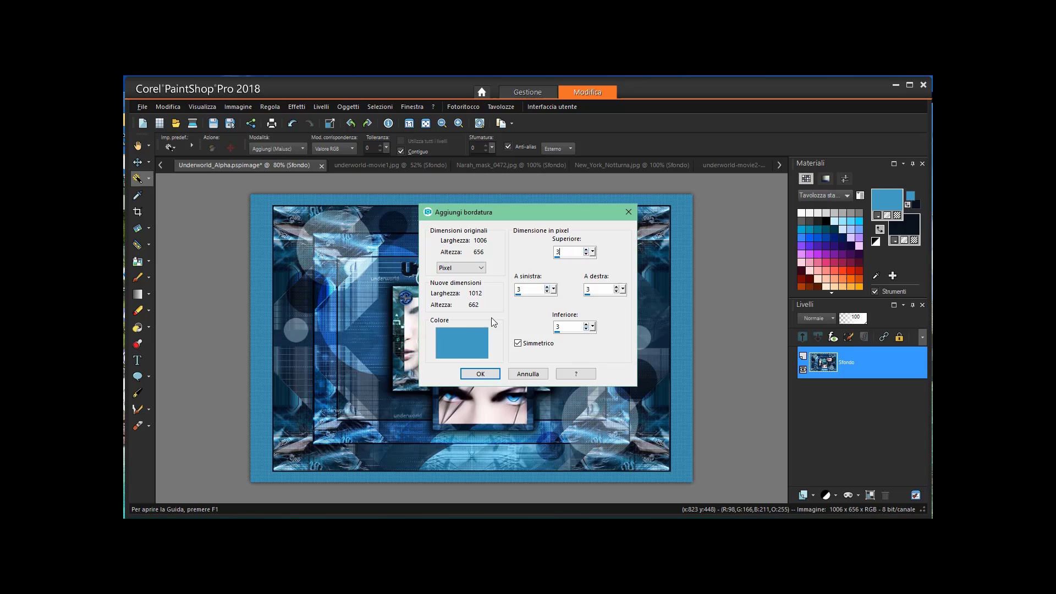
click(460, 335)
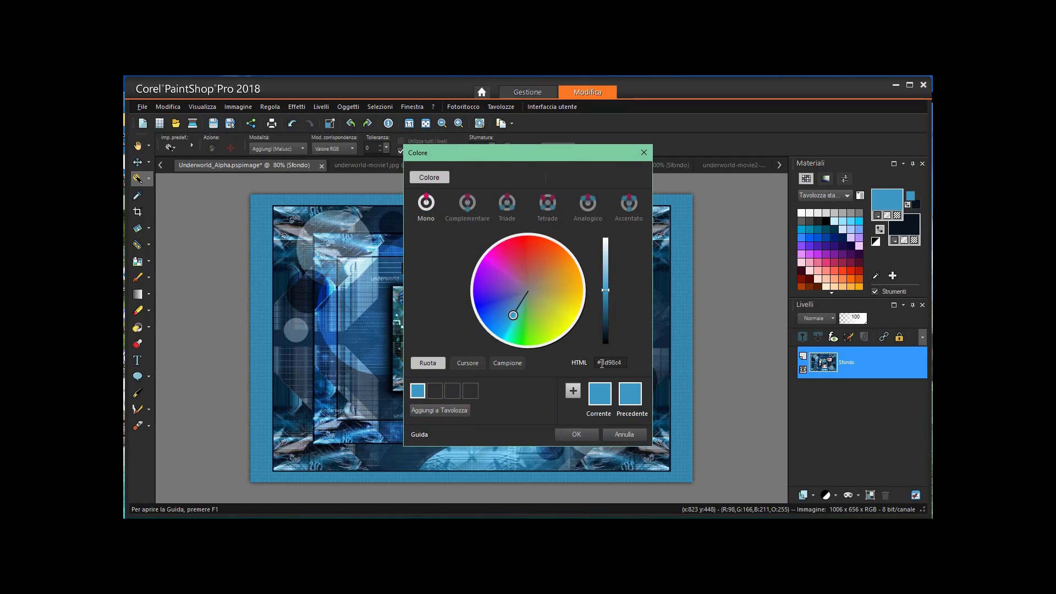
drag(600, 364, 626, 363)
key(BackSpace)
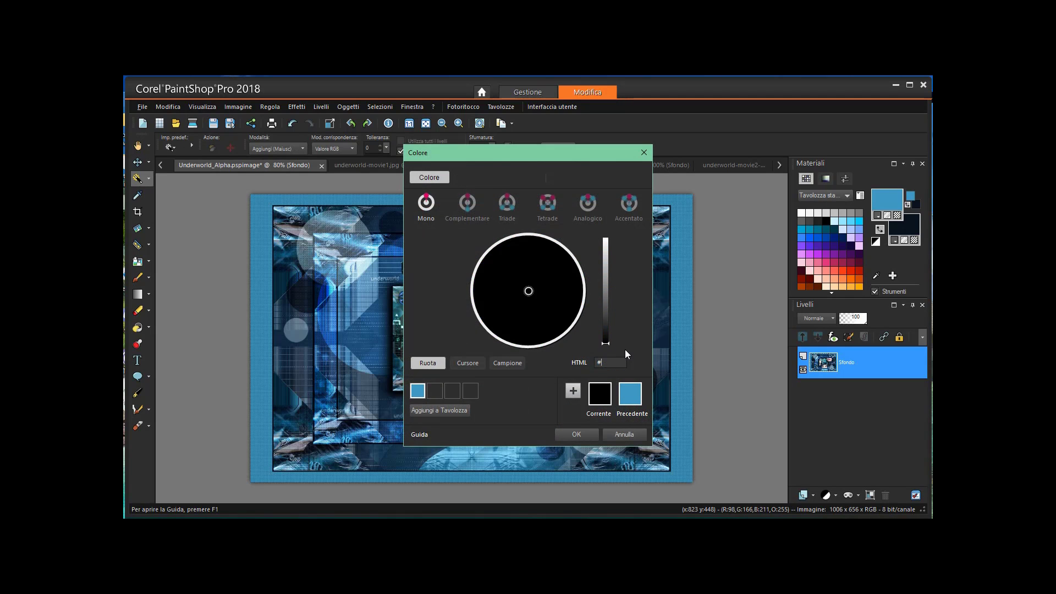
text(07111d)
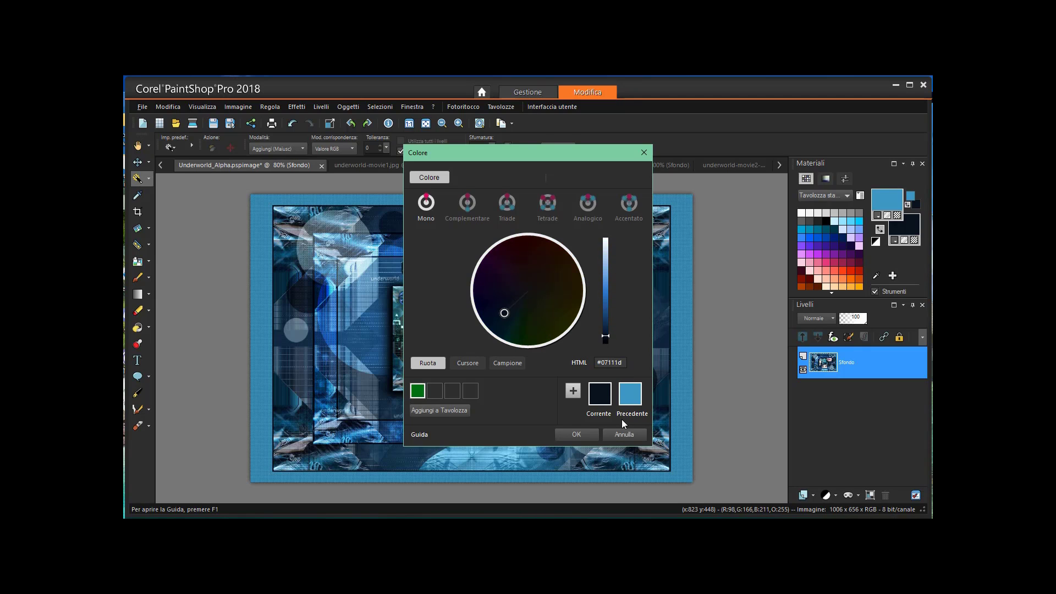
key(Return)
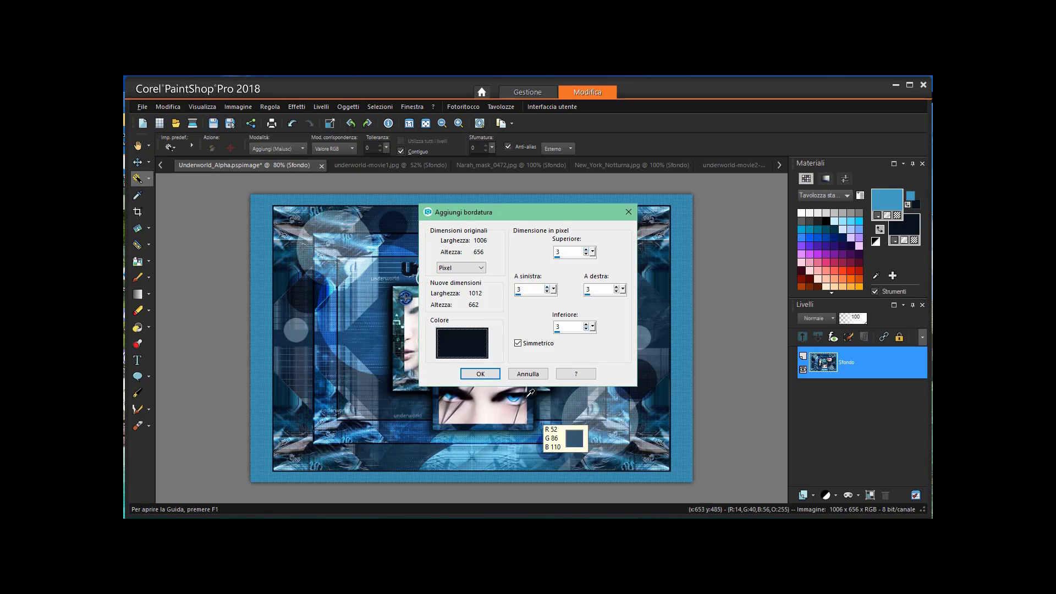
click(497, 374)
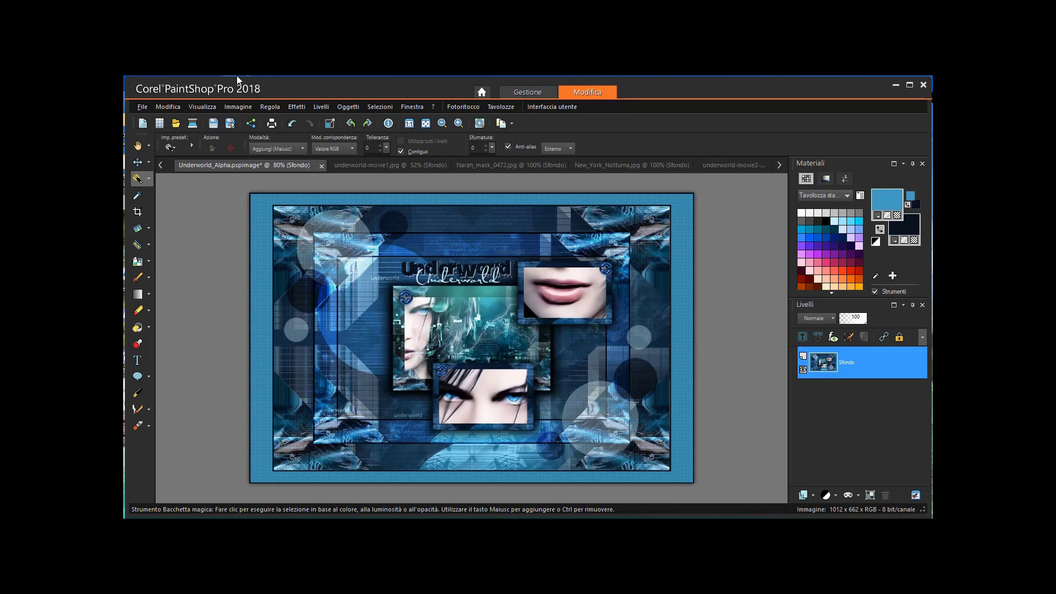
Resize the bordered image to a width of 900 pixels with bicubic resampling, keeping its proportions.
click(239, 107)
click(270, 172)
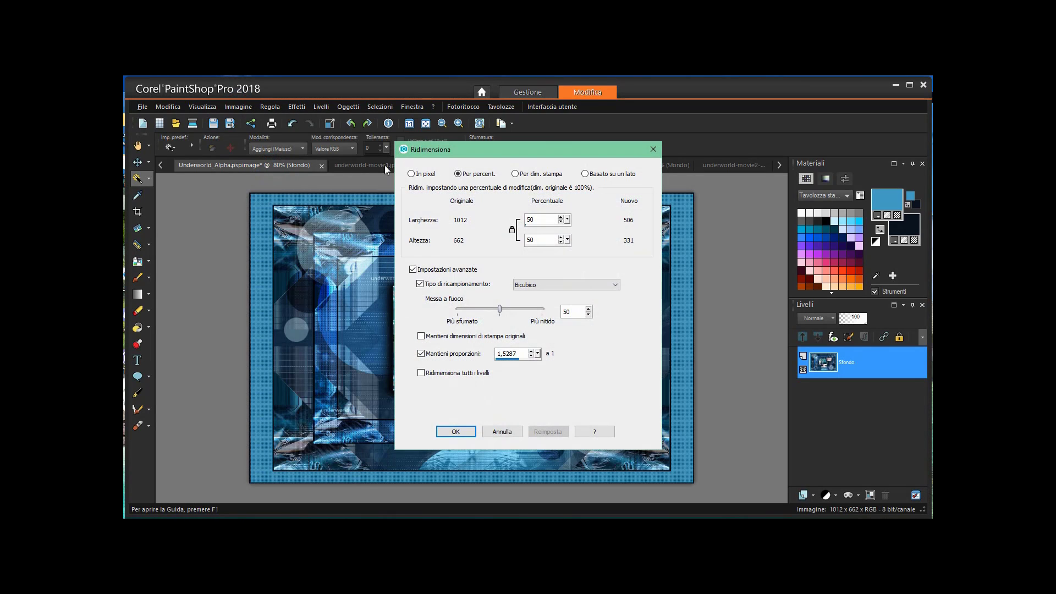
click(411, 175)
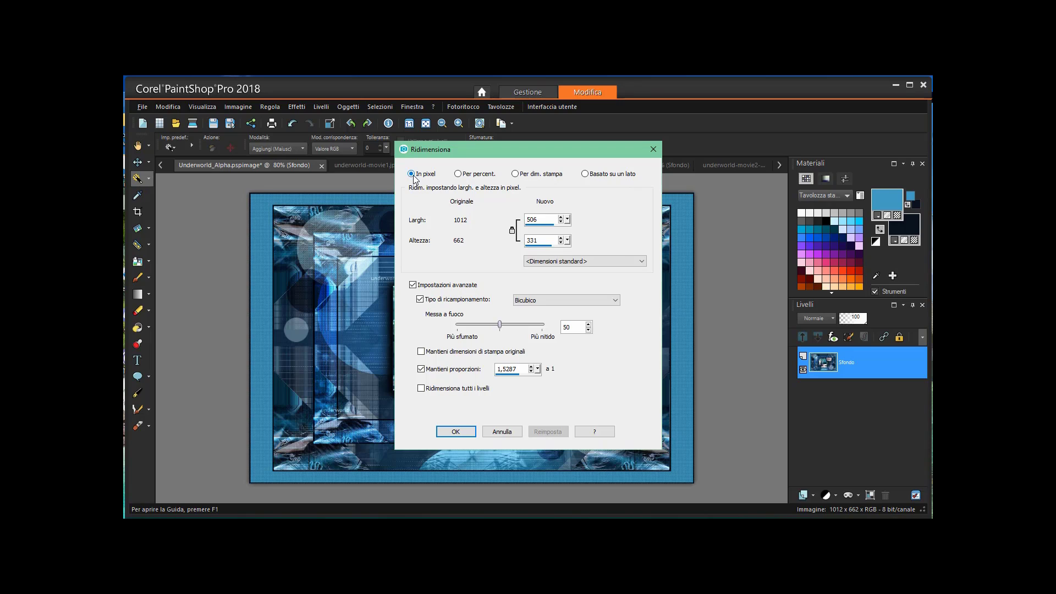
double_click(531, 219)
text(900)
click(459, 430)
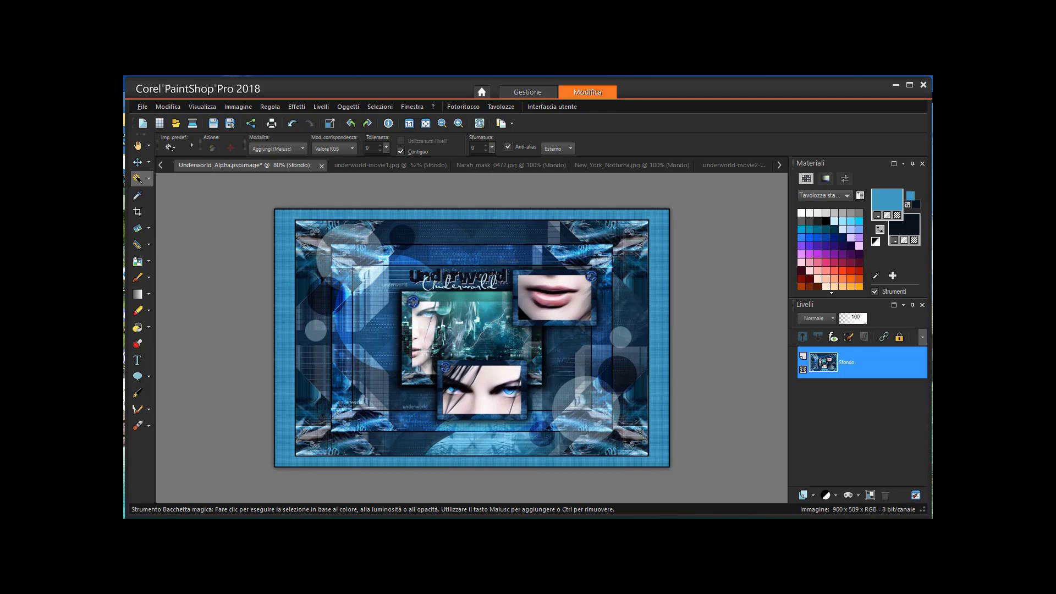
Sharpen the resized image with Unsharp Mask, using a radius of 2.00, intensity 52 and a lower clipping value.
click(265, 106)
mouse_move(321, 309)
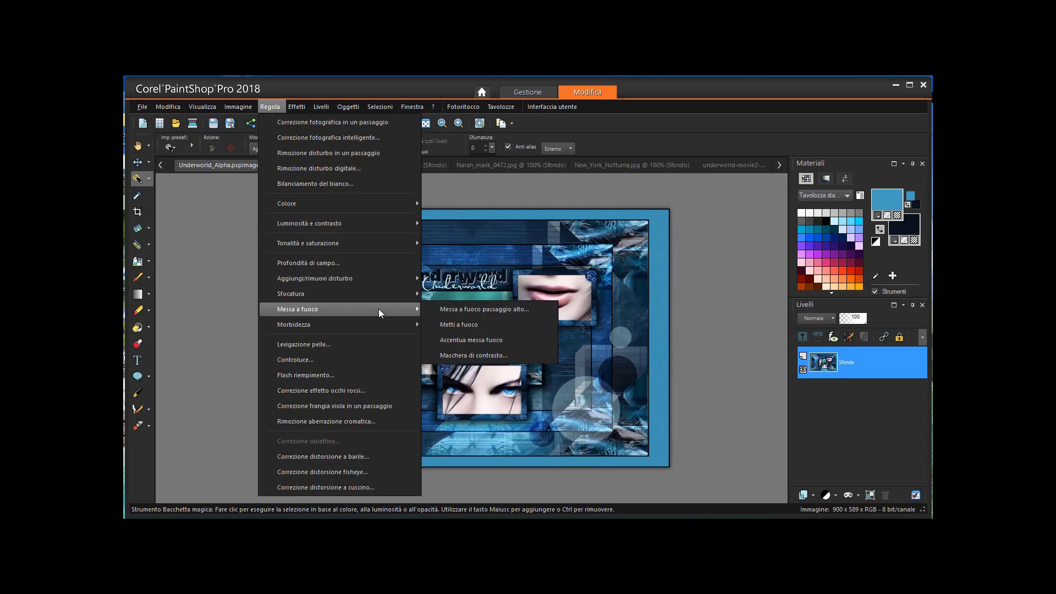
click(470, 353)
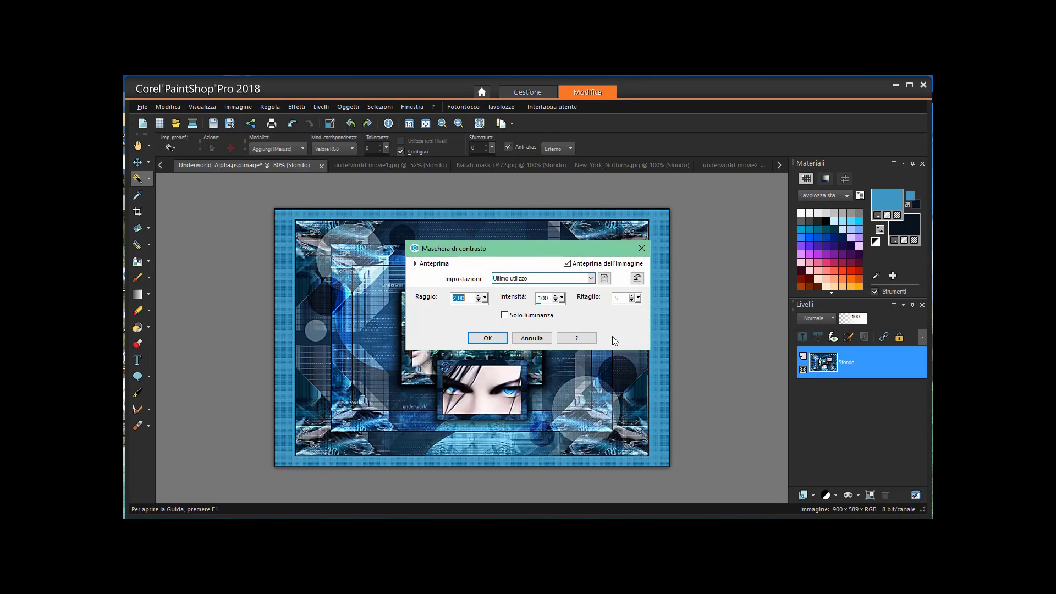
drag(562, 297, 557, 304)
click(556, 299)
click(556, 296)
click(632, 301)
click(631, 302)
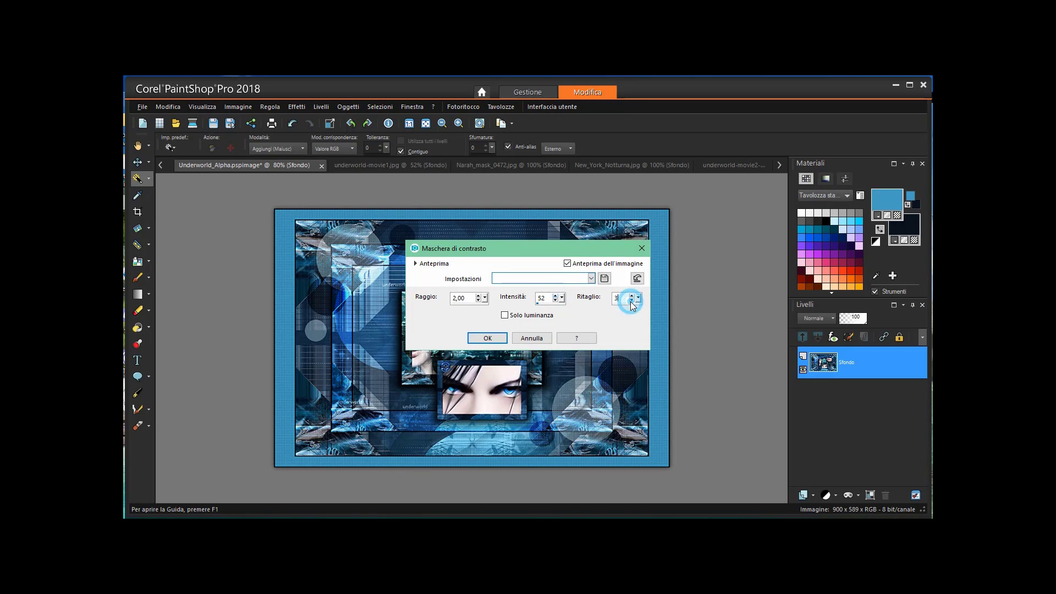
click(632, 301)
click(487, 337)
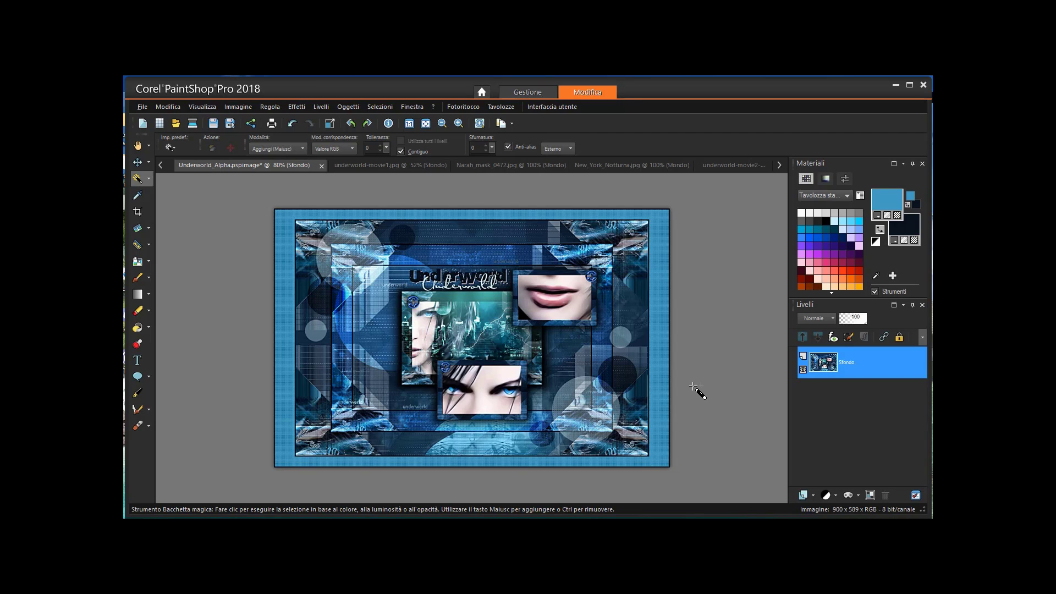
scroll(696, 390, up, 1)
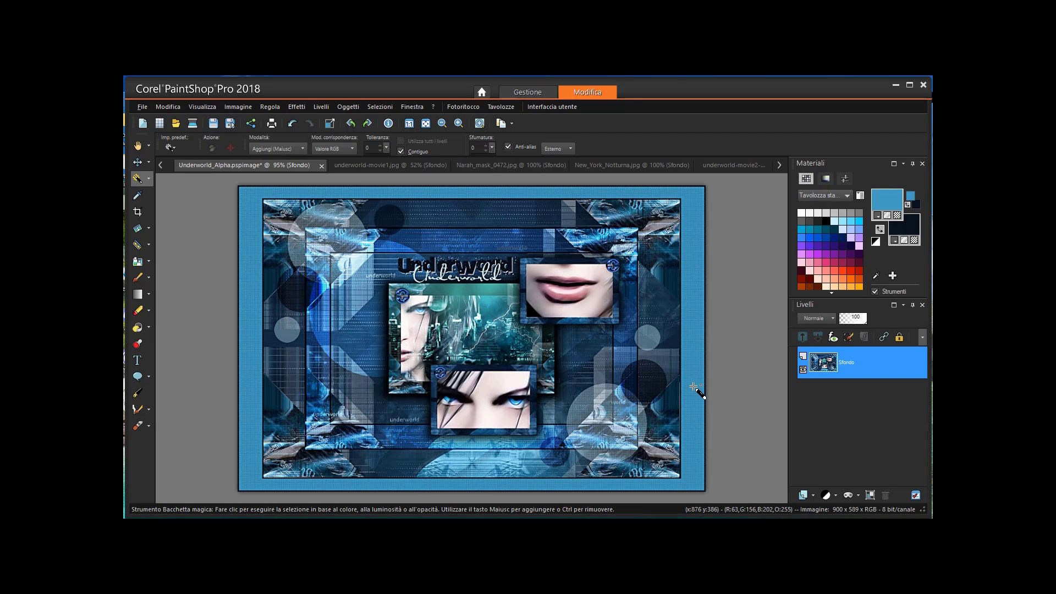